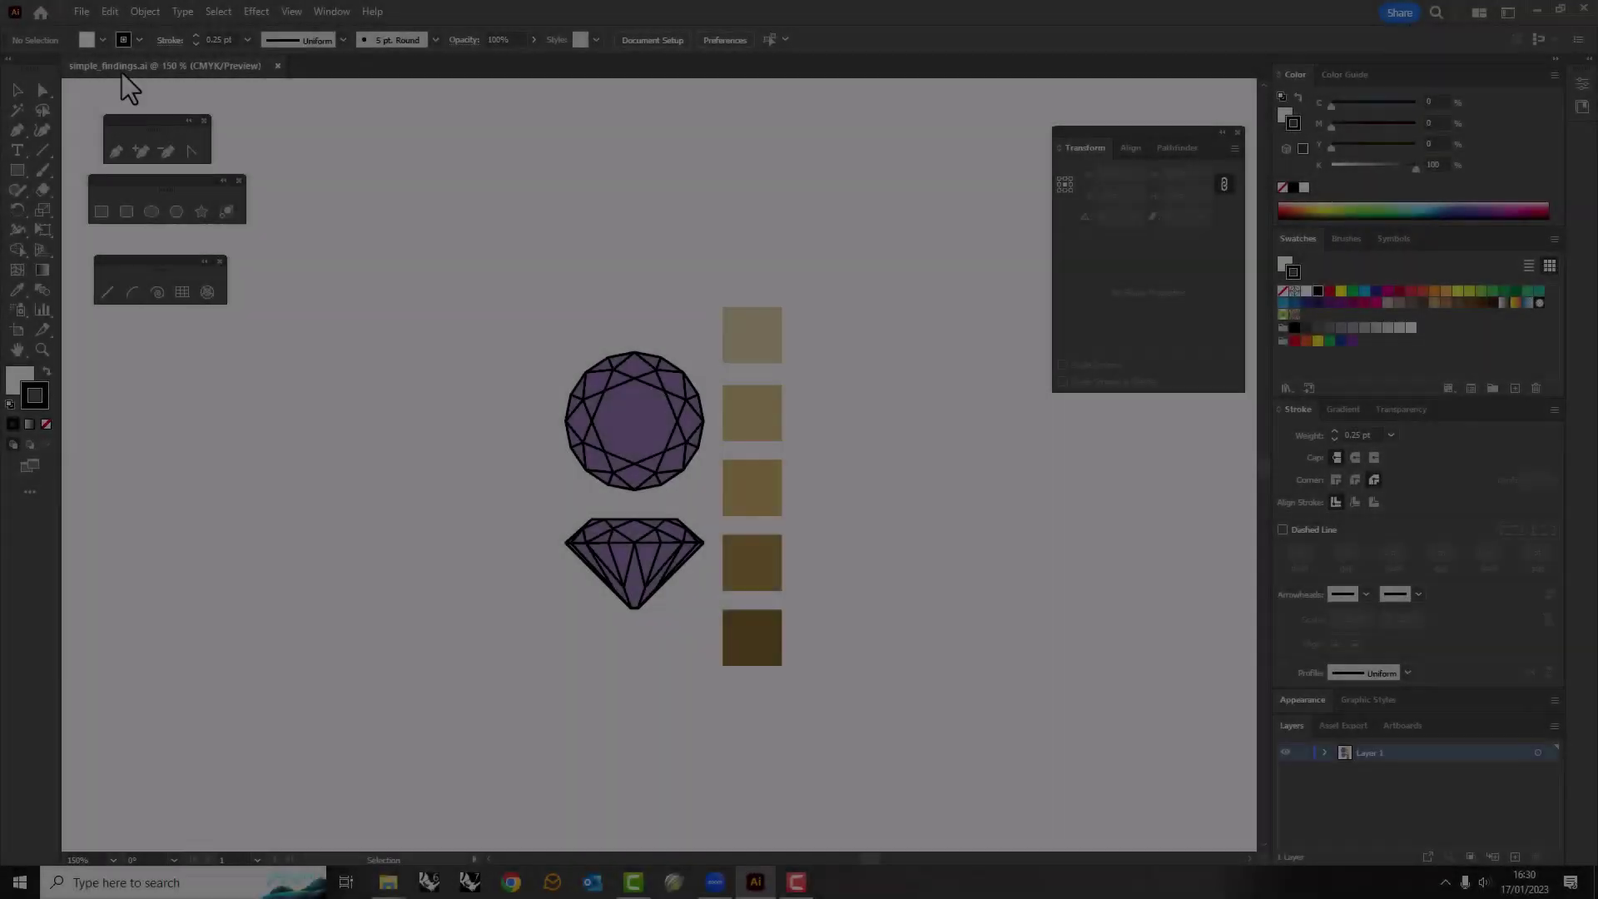
# Create a new blank document and browse File Explorer to the project's sketch folder.
pyautogui.hotkey('ctrl', 'n')
pyautogui.press('Return')
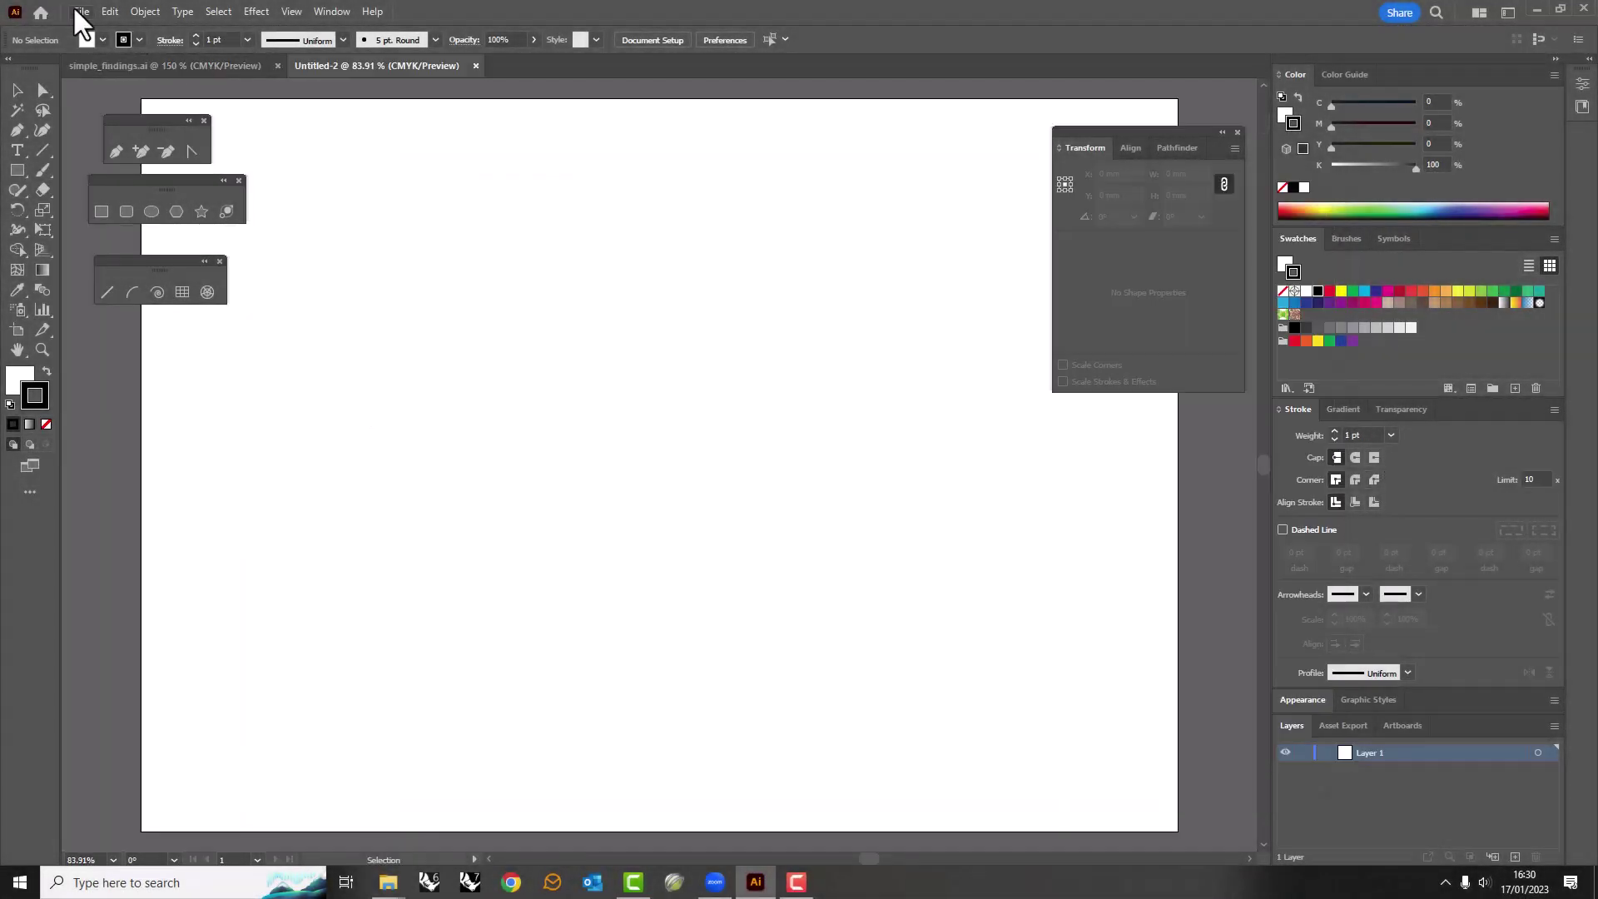
pyautogui.click(458, 803)
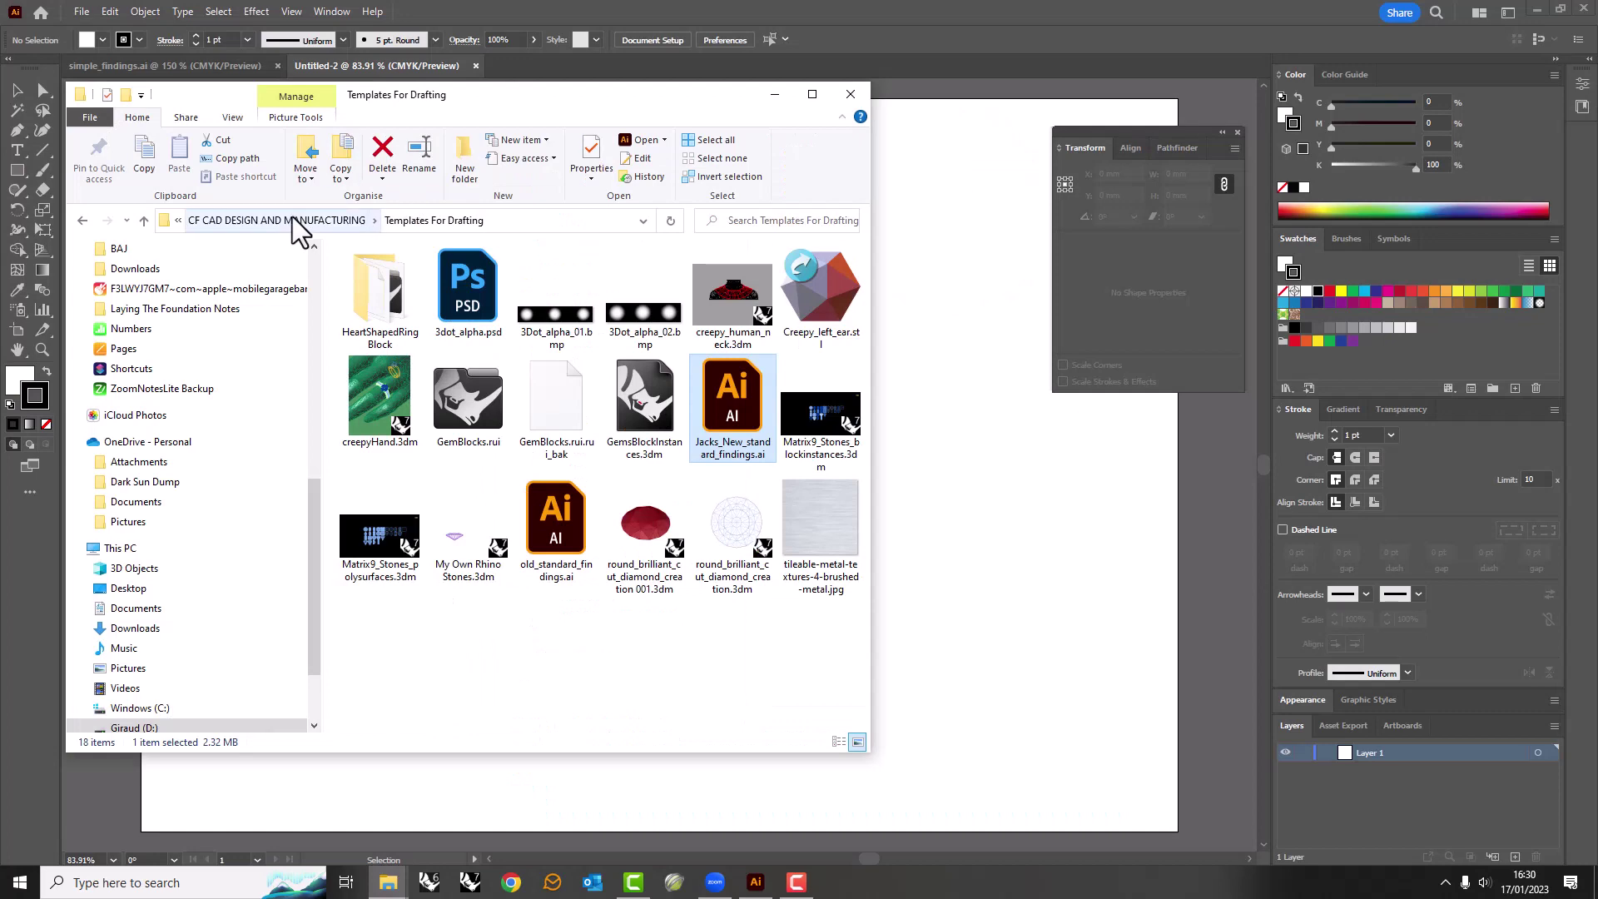
pyautogui.click(293, 221)
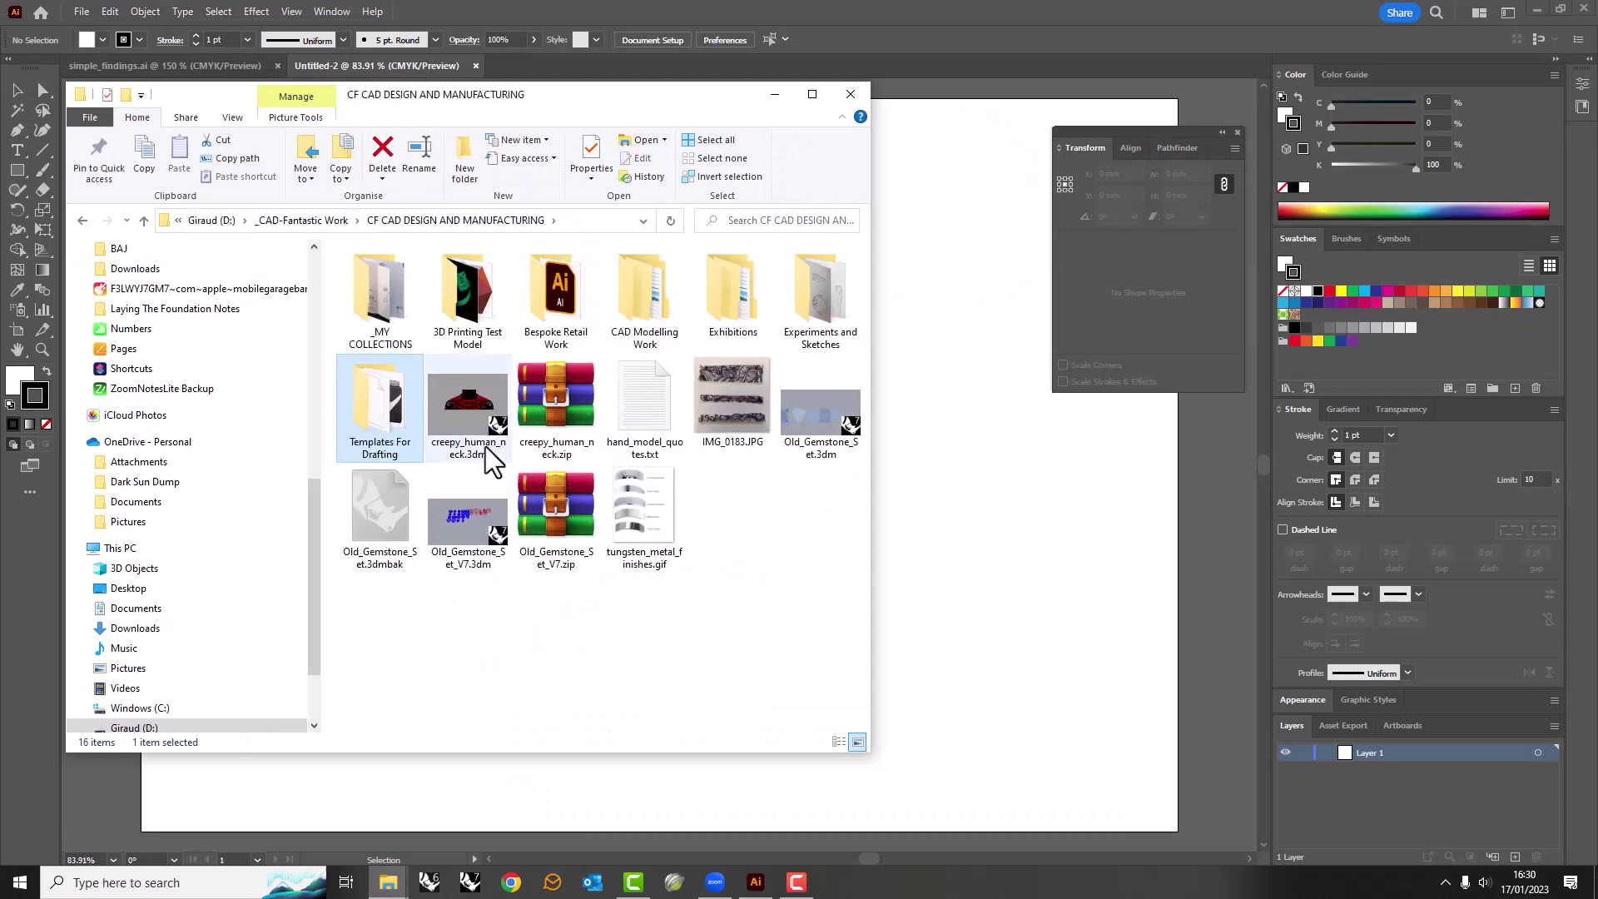
pyautogui.click(824, 320)
# Place the ring sketch JPG onto the new artboard and zoom out to see it whole.
pyautogui.doubleClick(824, 320)
pyautogui.scroll(-10, 520, 472)
pyautogui.scroll(5, 533, 491)
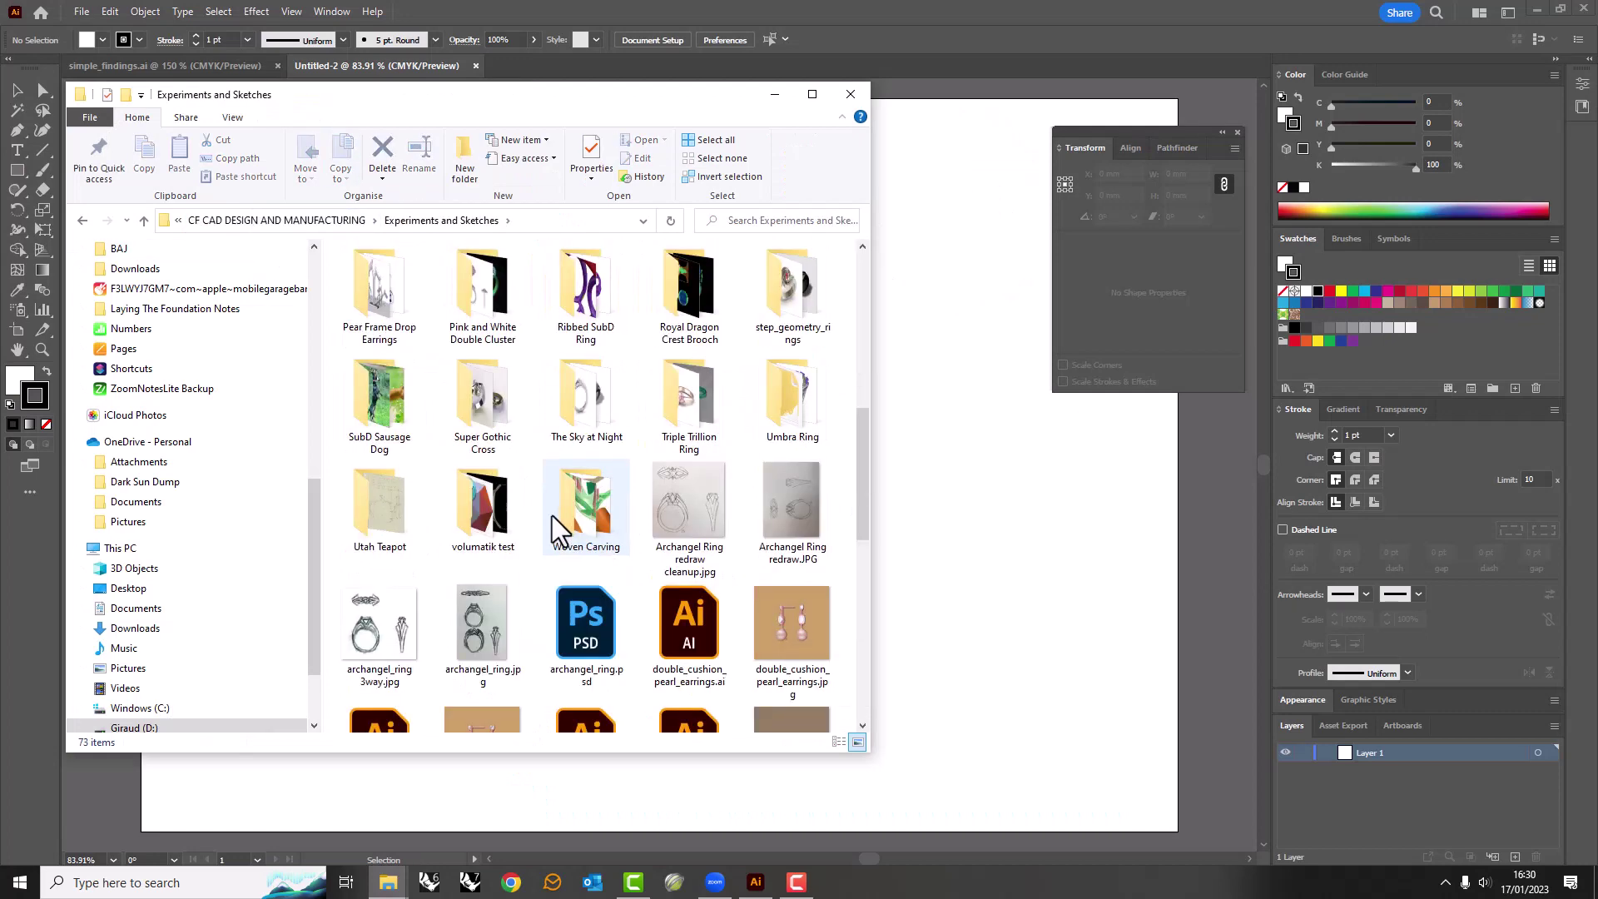
pyautogui.moveTo(689, 508); pyautogui.dragTo(952, 366)
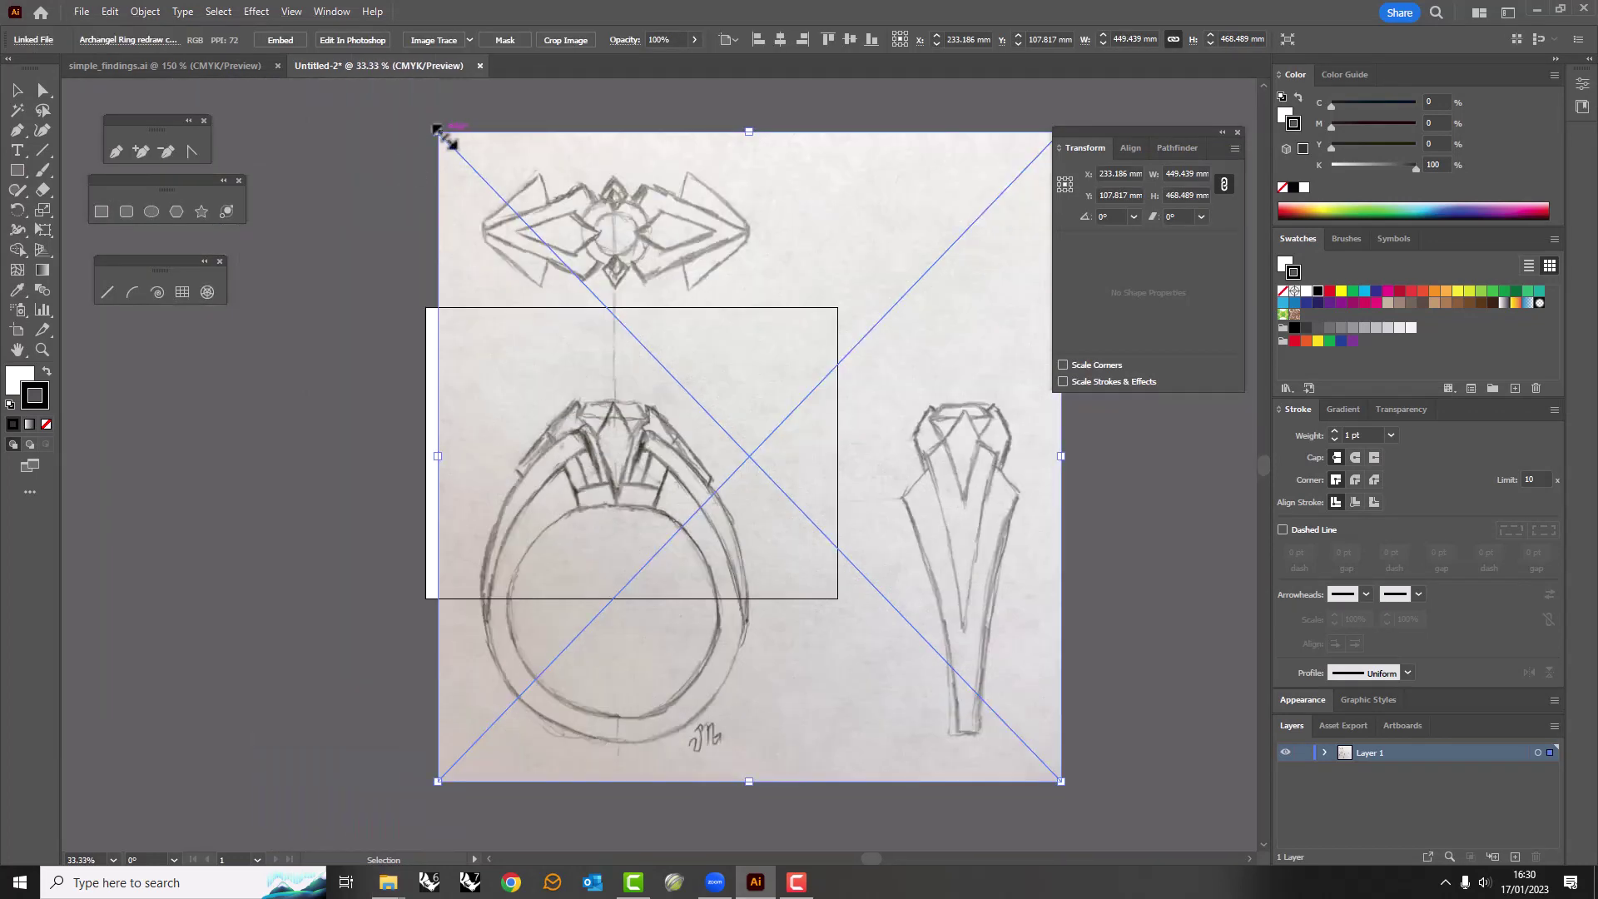
pyautogui.hotkey('ctrl', '-')
# On a new layer, draw a red 16.51 × 16.51 mm circle in the ring's finger opening.
pyautogui.hotkey('ctrl', 'shift', 'a')
pyautogui.hotkey('ctrl', 'l')
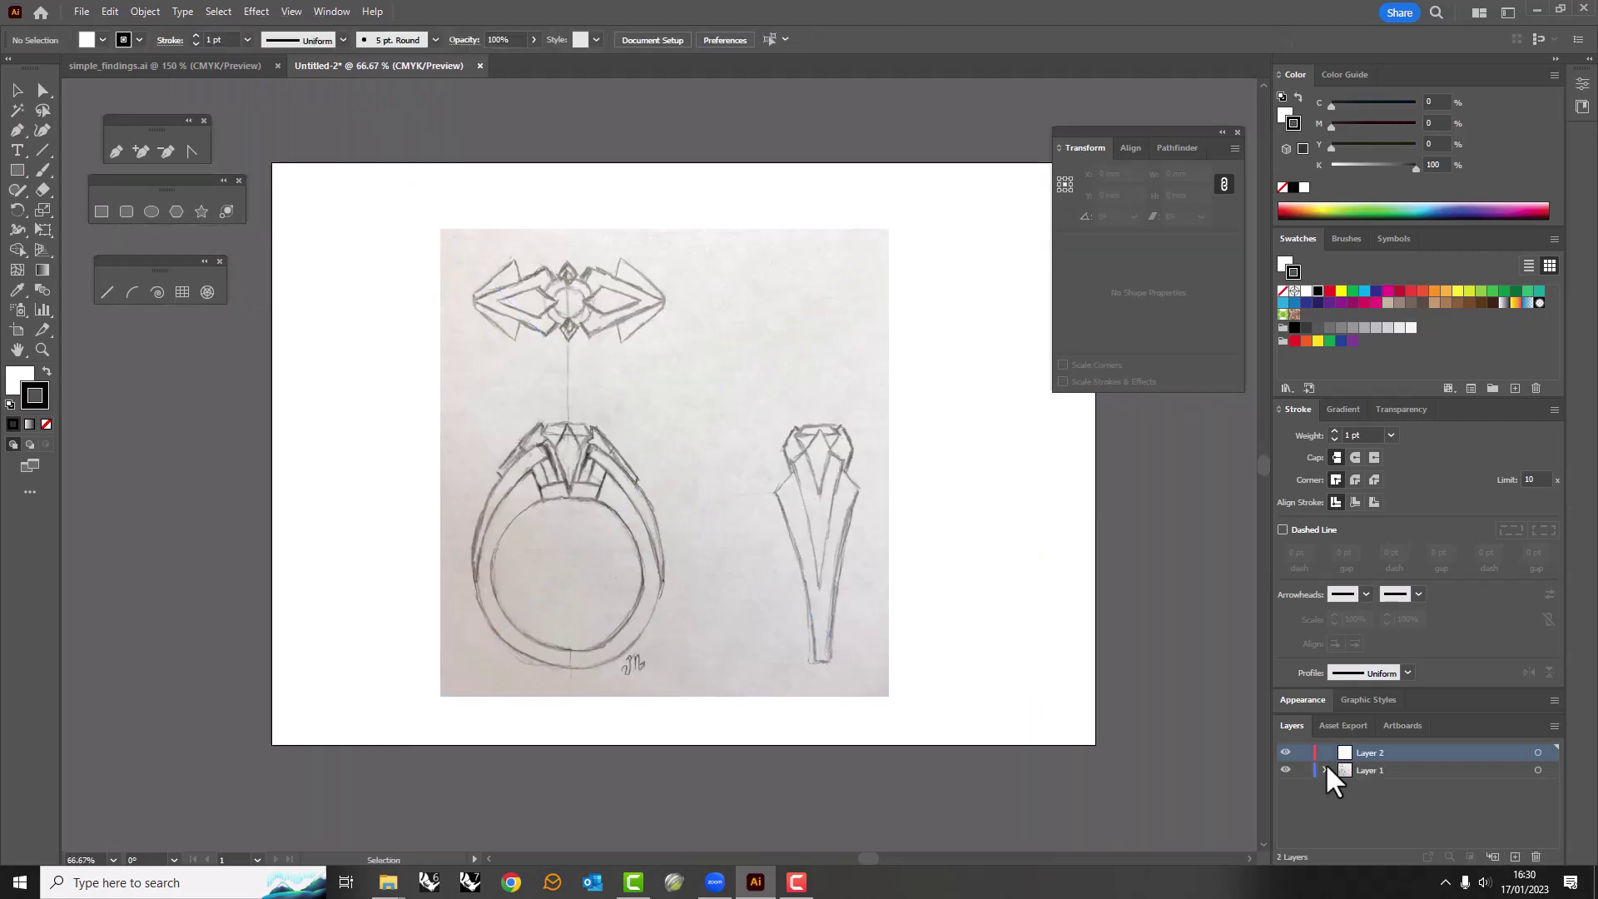
pyautogui.press('l')
pyautogui.scroll(2, 579, 571)
pyautogui.click(579, 571)
pyautogui.write('16.51')
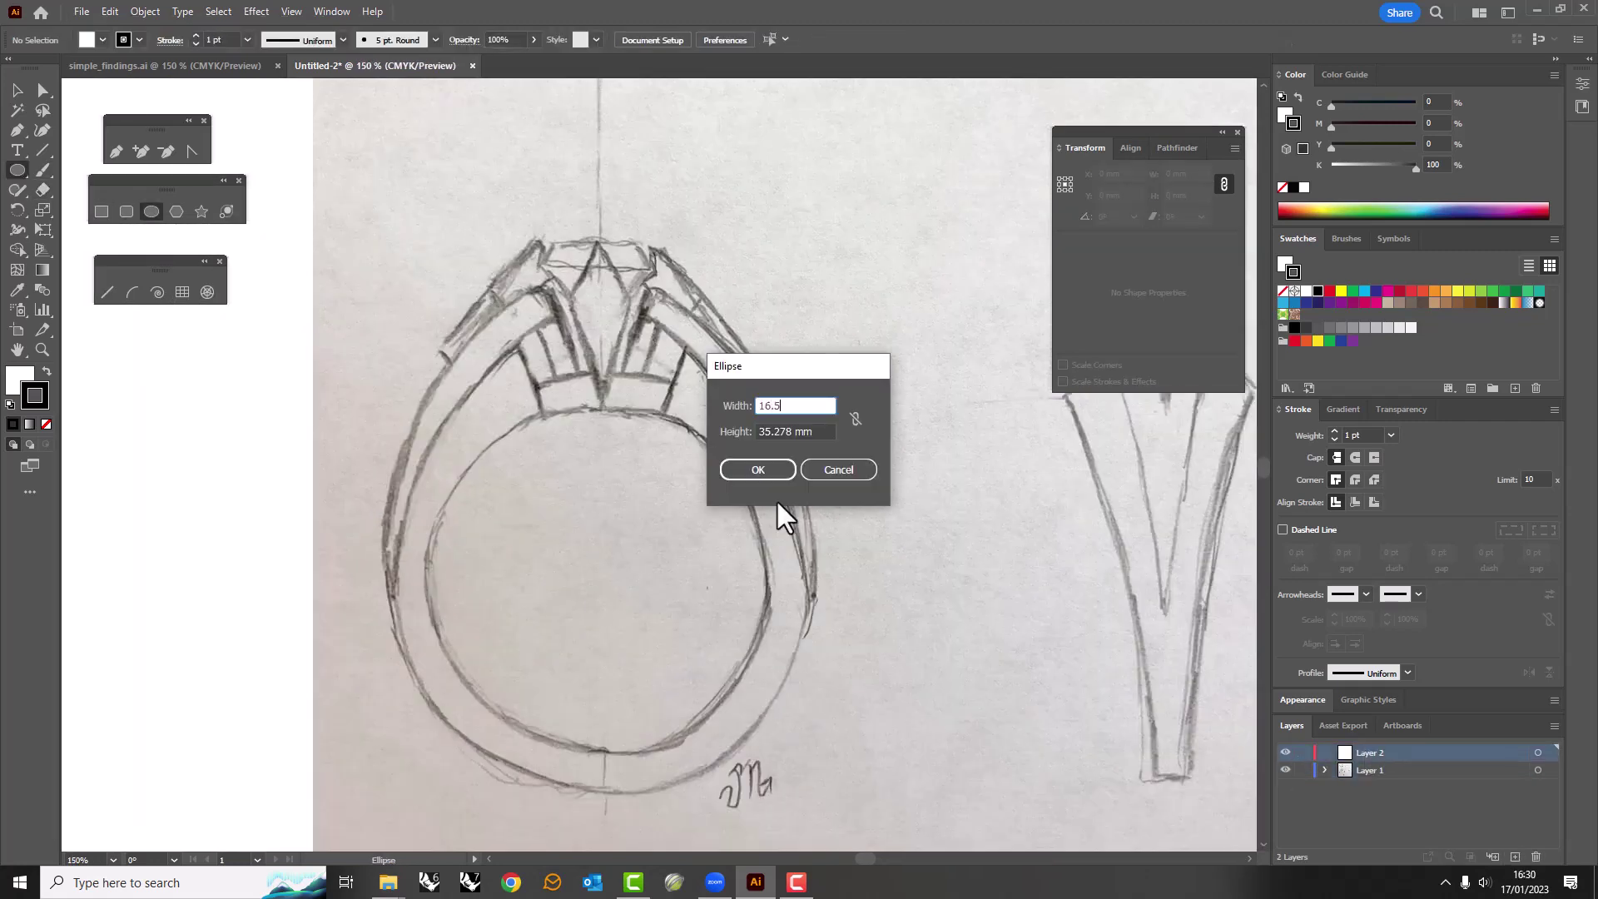
pyautogui.press('Tab')
pyautogui.write('16.51')
pyautogui.press('Return')
pyautogui.press('v')
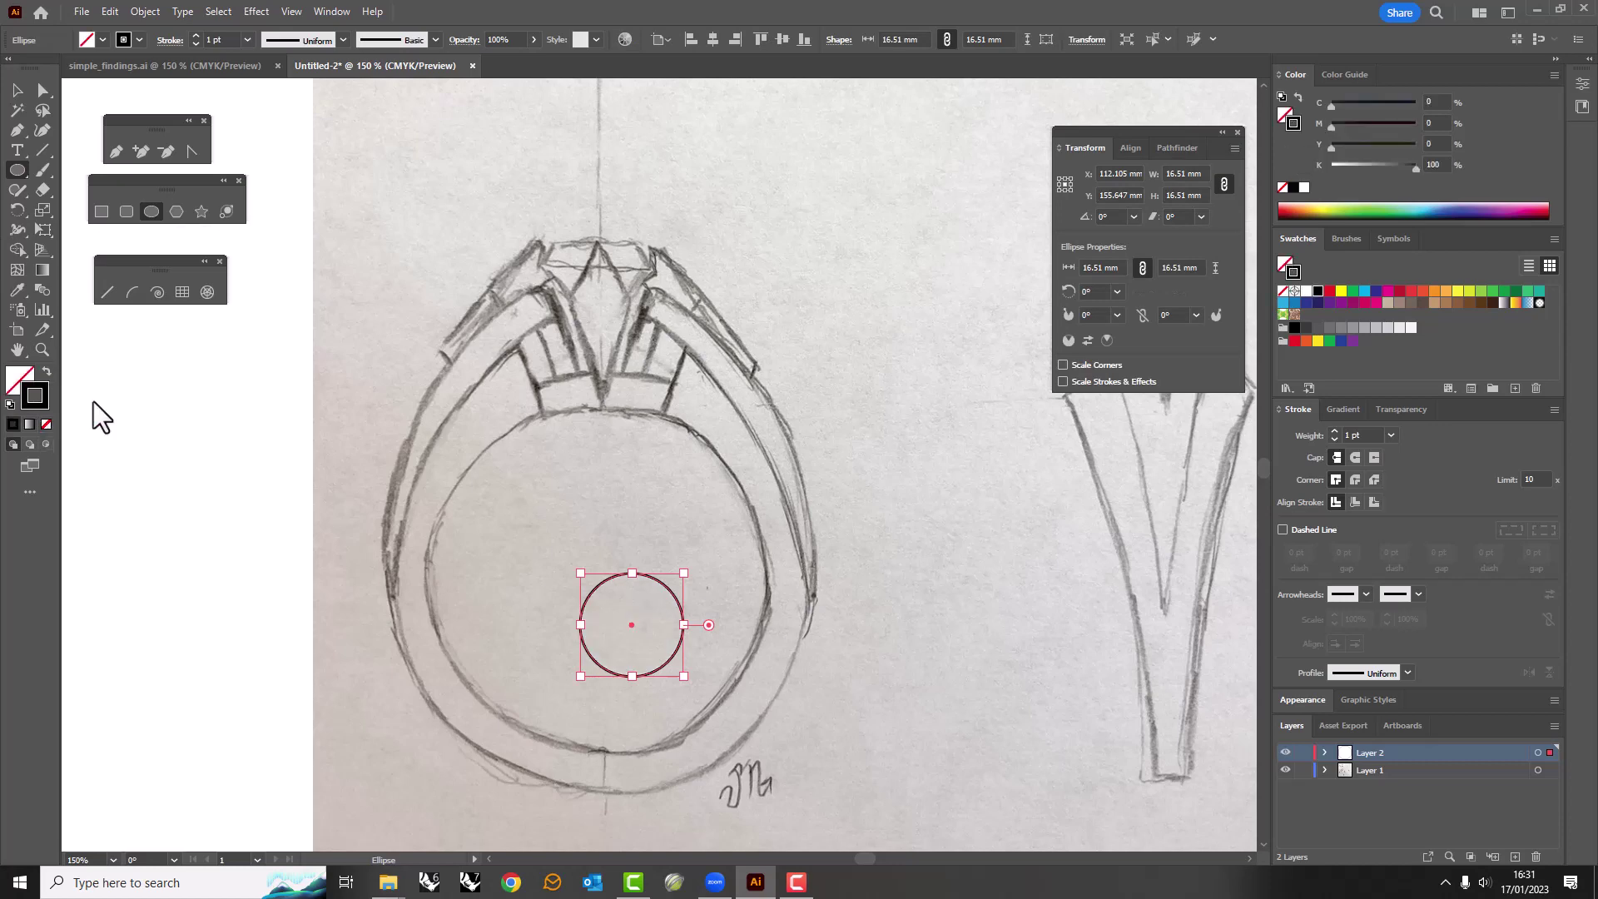
pyautogui.moveTo(640, 616); pyautogui.dragTo(611, 452)
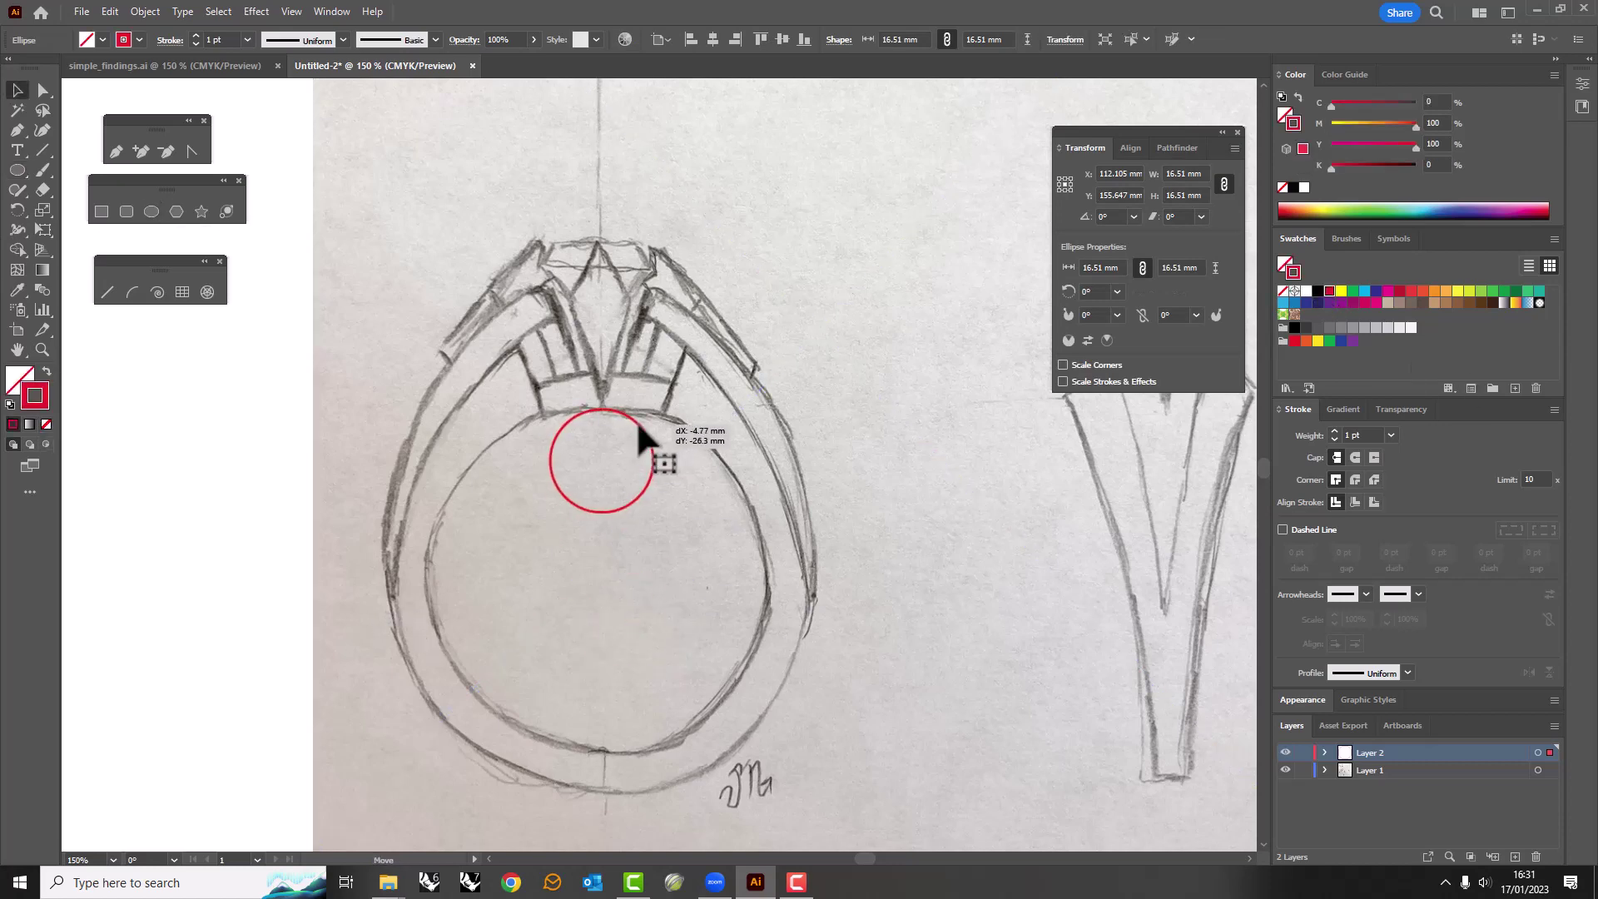
# Lock the circle layer and scale the sketch from the circle's top so its inner band fits.
pyautogui.click(1303, 753)
pyautogui.click(899, 624)
pyautogui.press('s')
pyautogui.scroll(1, 591, 435)
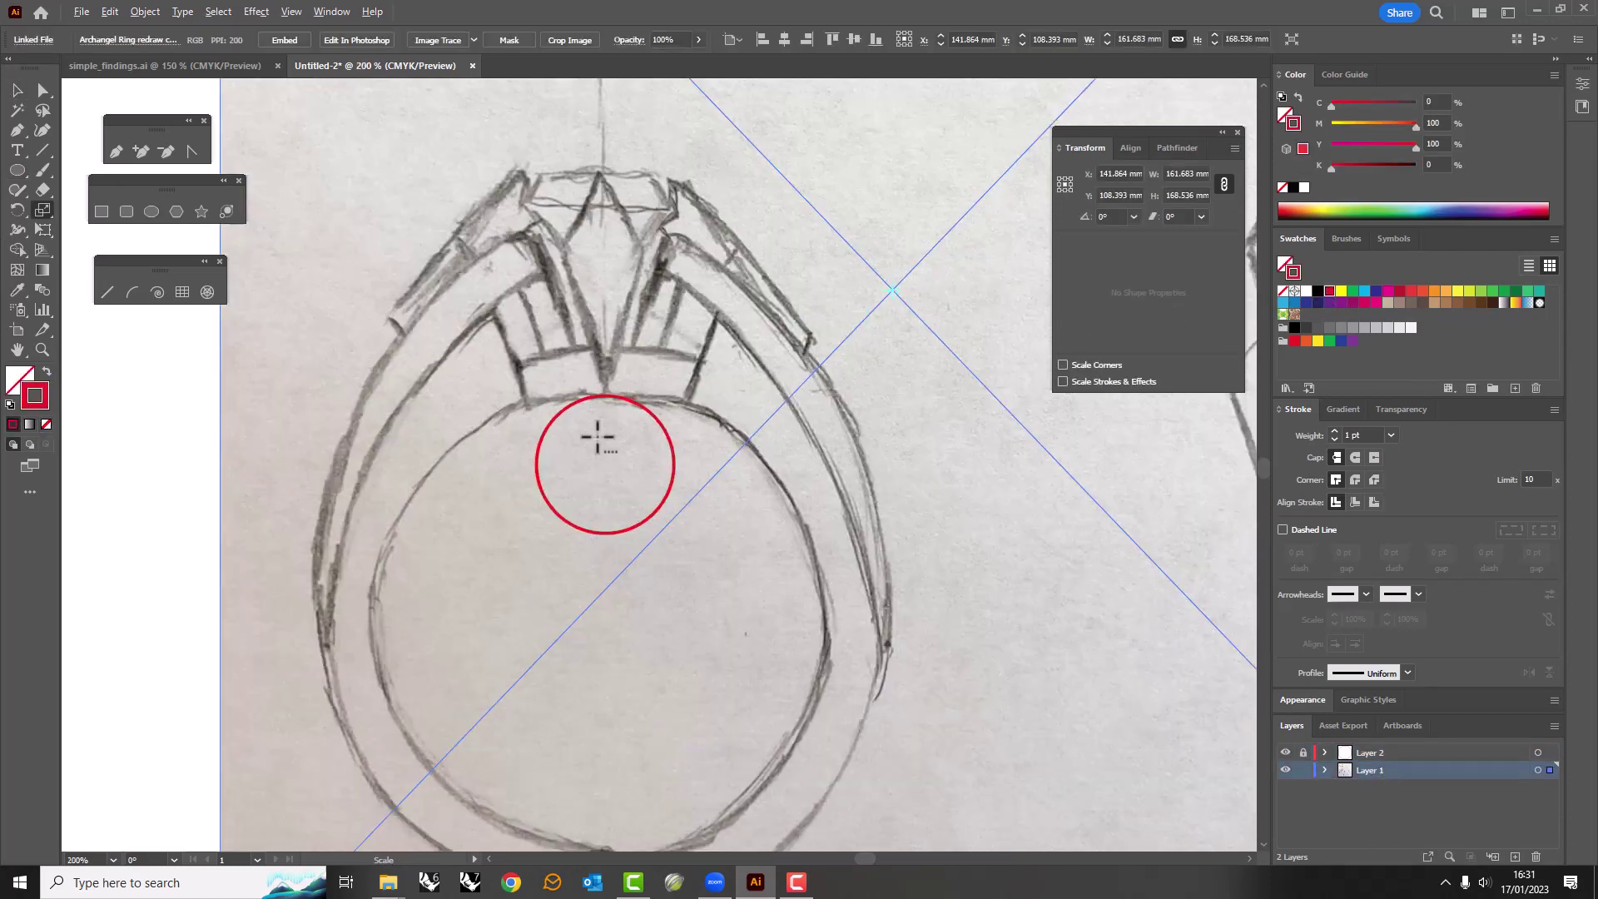
pyautogui.scroll(1, 610, 378)
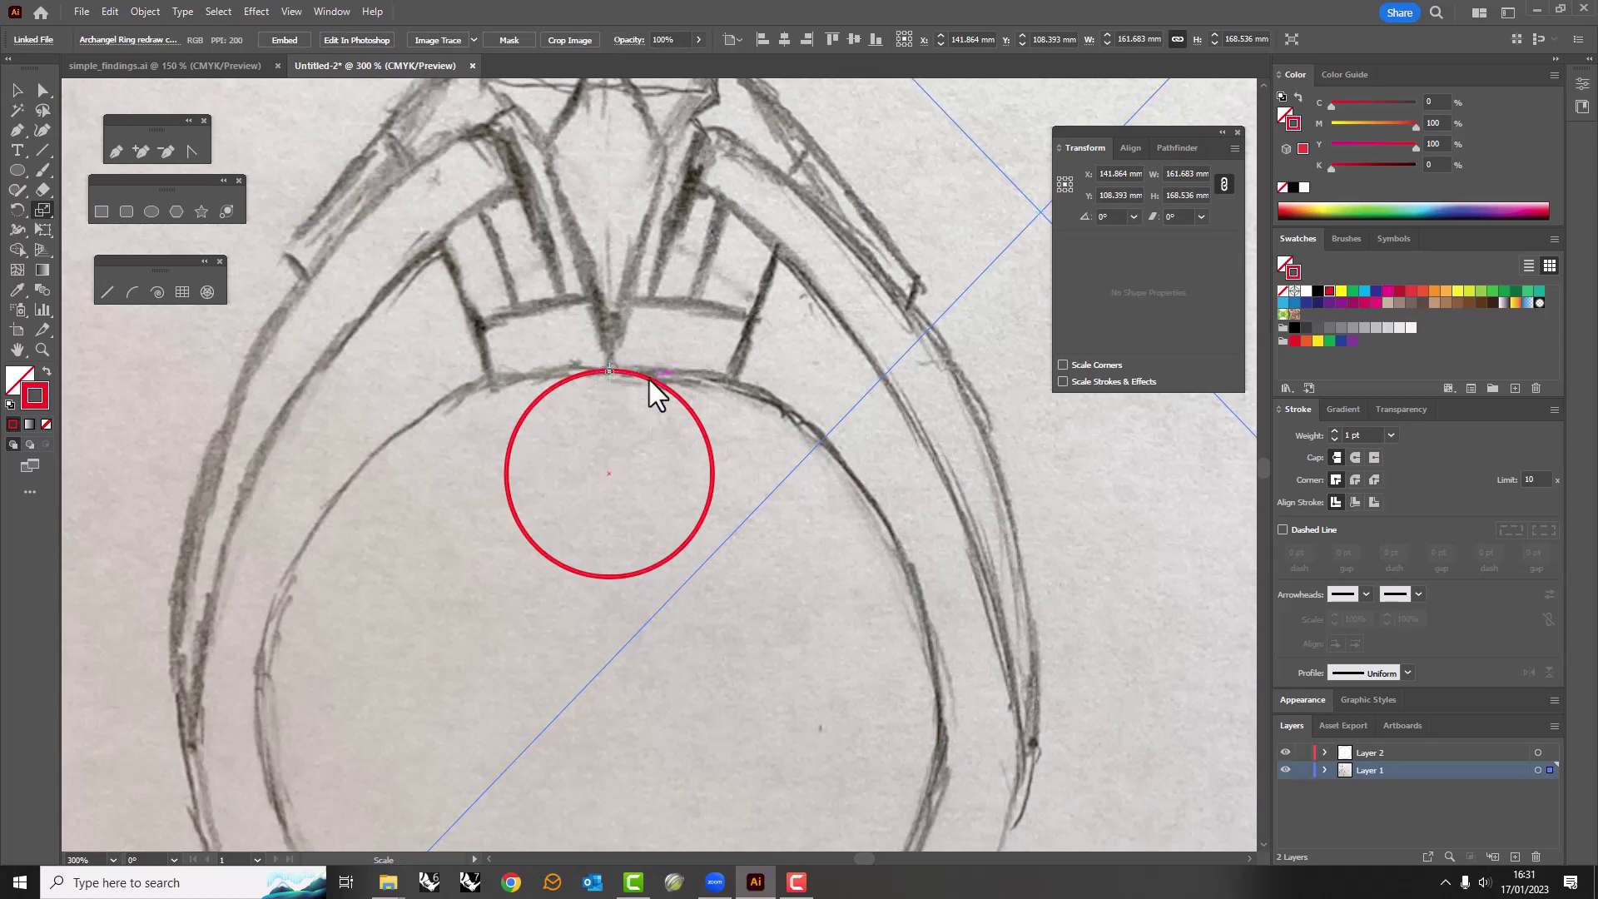
pyautogui.press('v')
pyautogui.click(608, 369)
pyautogui.moveTo(764, 633); pyautogui.dragTo(687, 456)
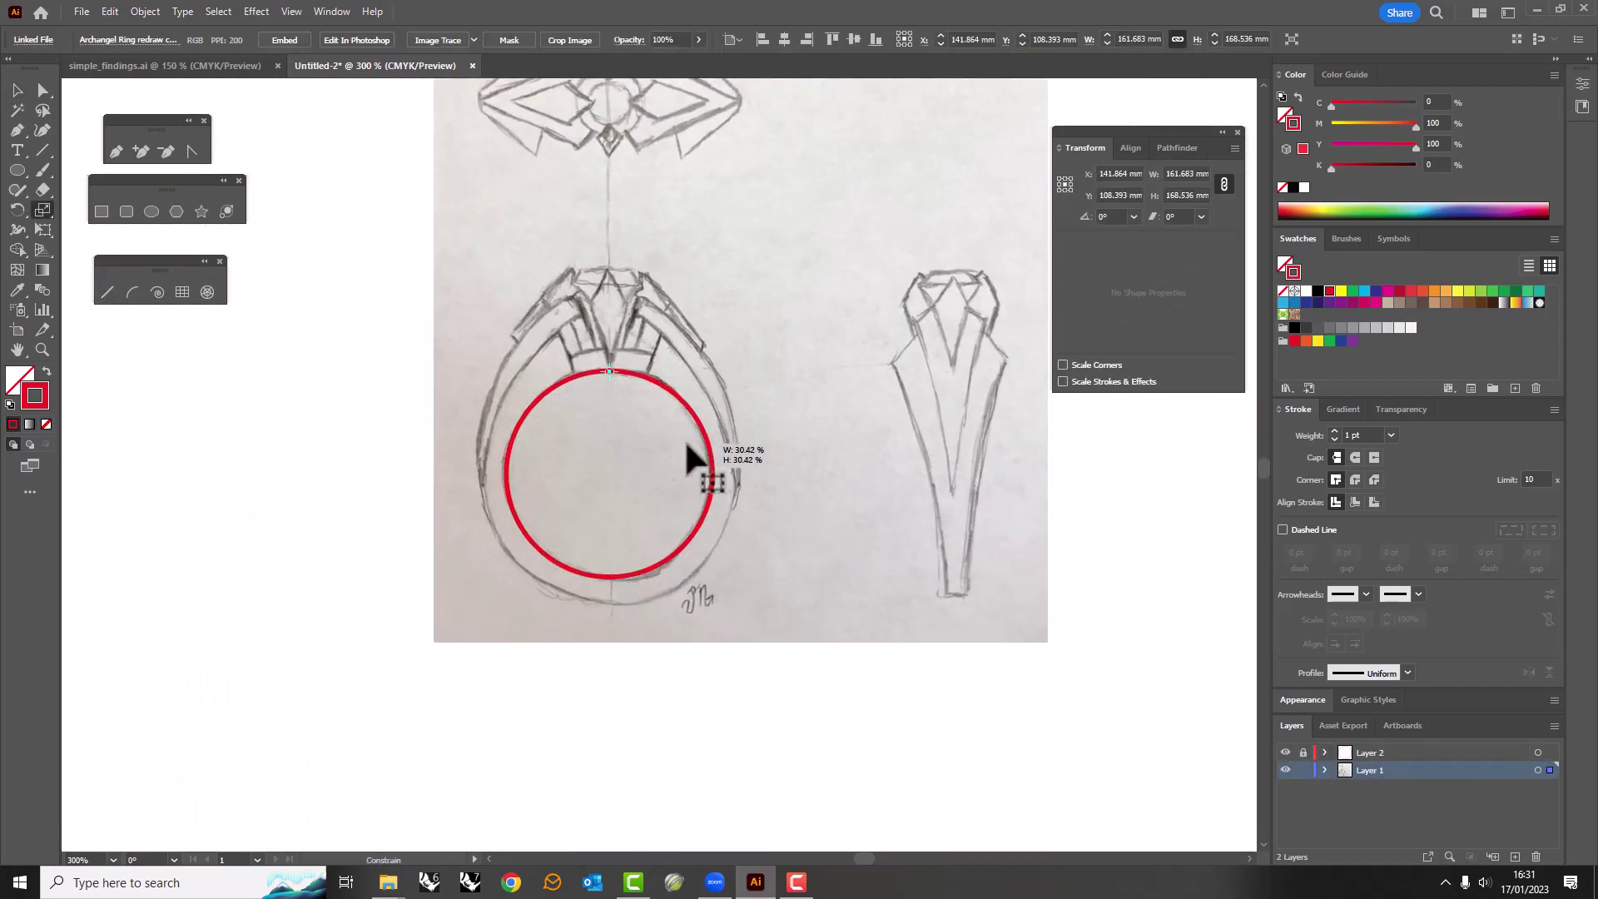
# Lock the sketch layer and create an outward offset path of the red circle for the outer band.
pyautogui.click(1303, 770)
pyautogui.click(1303, 753)
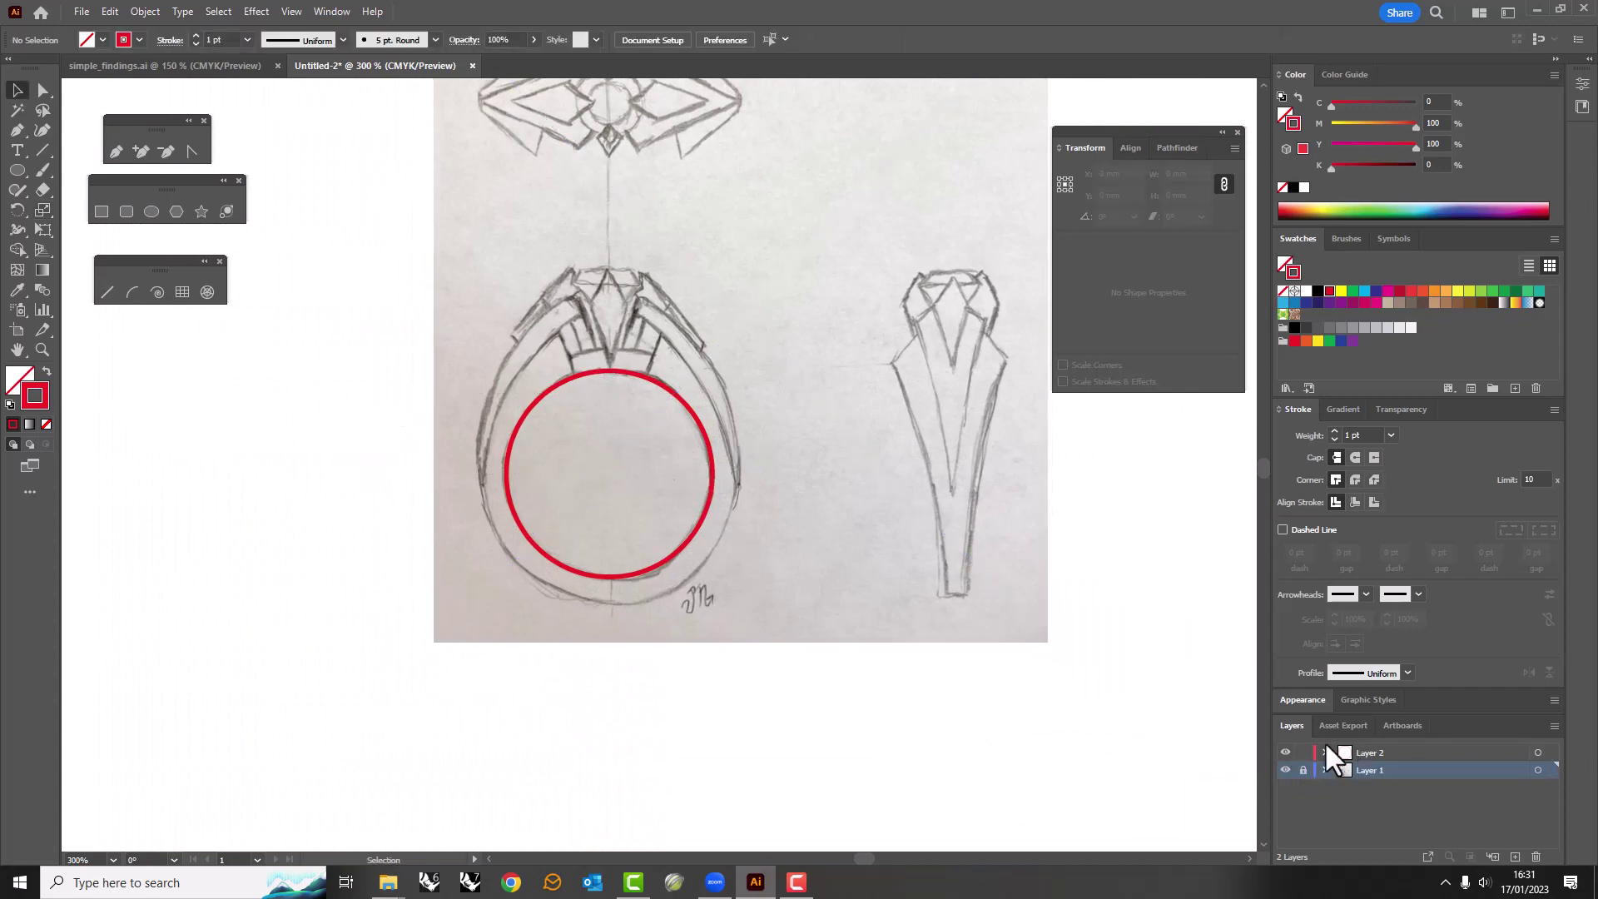
pyautogui.hotkey('ctrl', 'a')
pyautogui.click(145, 11)
pyautogui.click(393, 482)
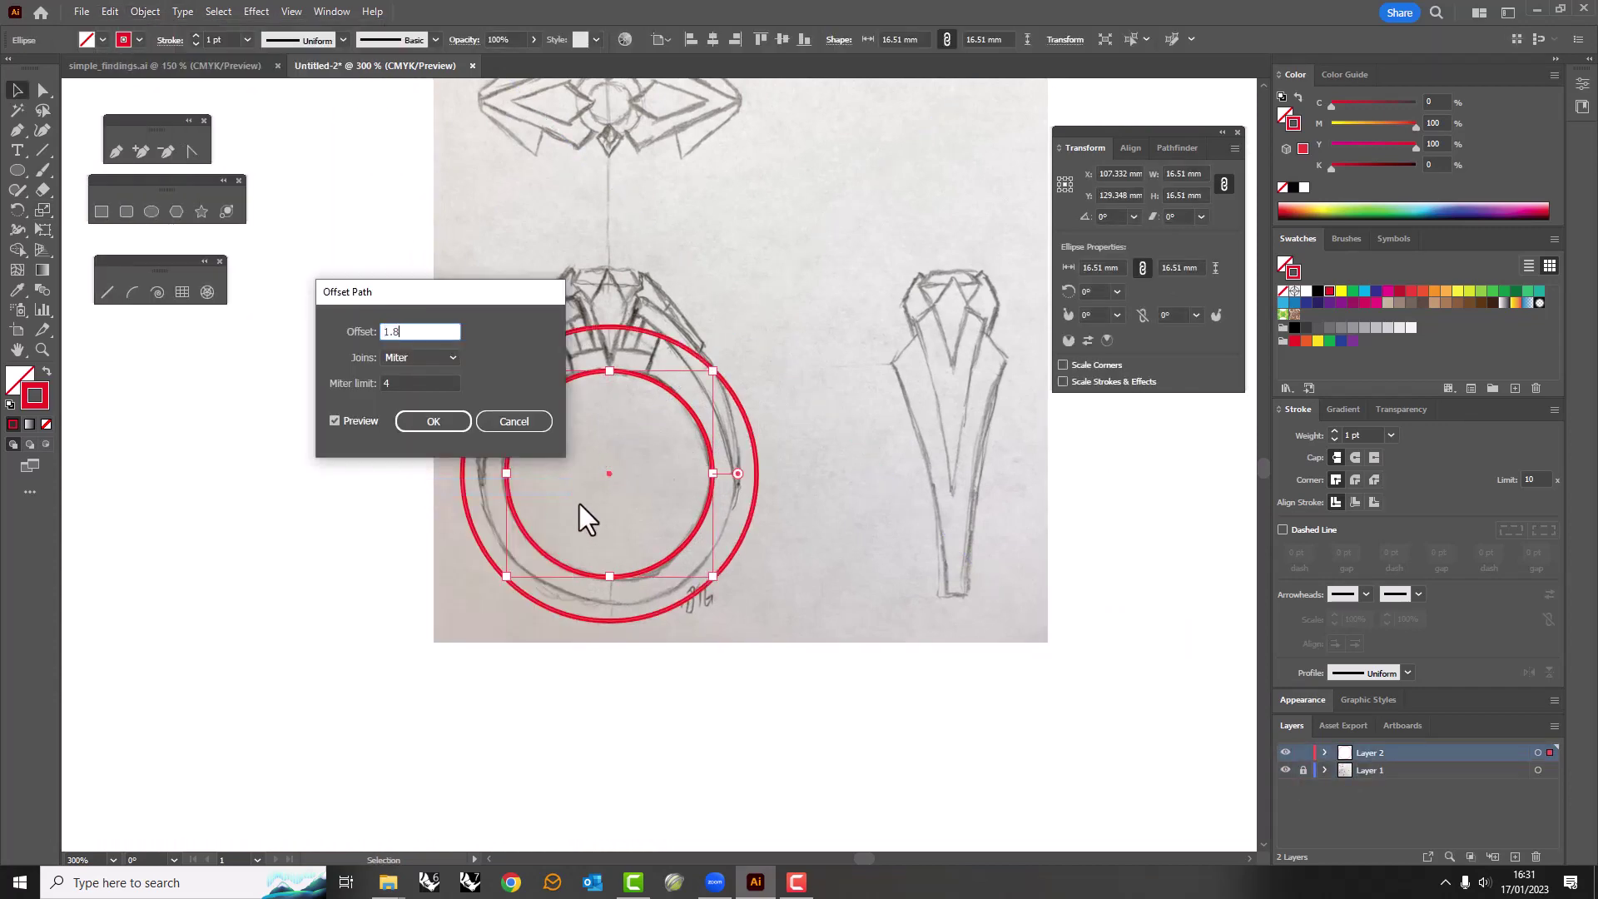
pyautogui.press('Return')
pyautogui.click(350, 528)
# Raise the outer band's top anchor up to the ring's setting.
pyautogui.scroll(1, 635, 357)
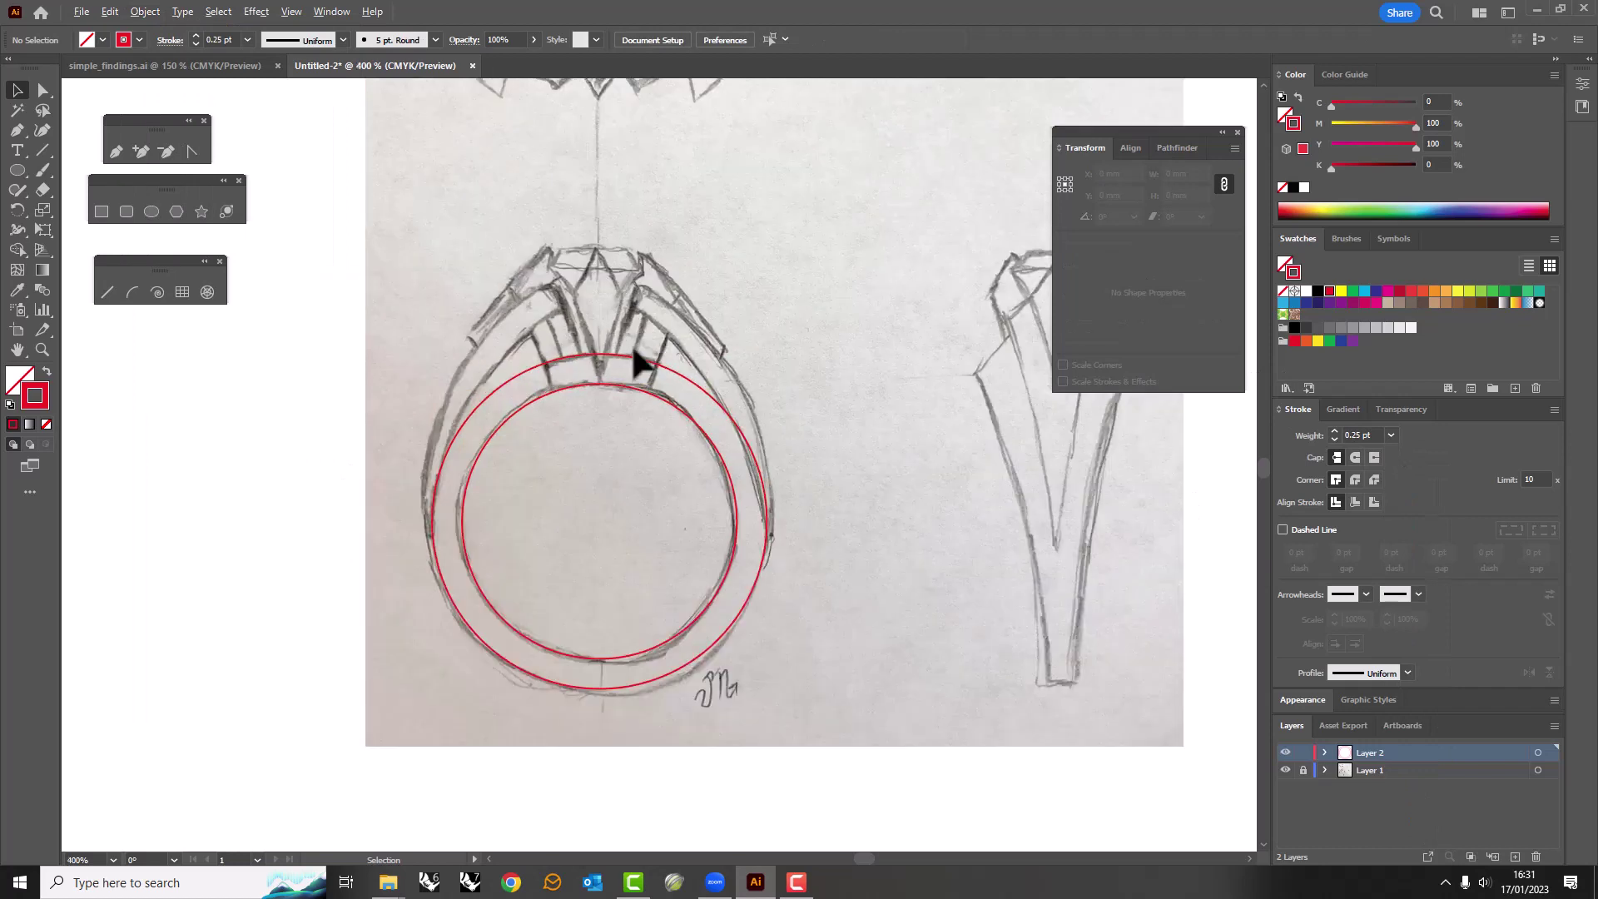
pyautogui.scroll(1, 416, 362)
pyautogui.press('a')
pyautogui.click(624, 326)
pyautogui.press('Up')
pyautogui.press('Up')
pyautogui.press('Up')
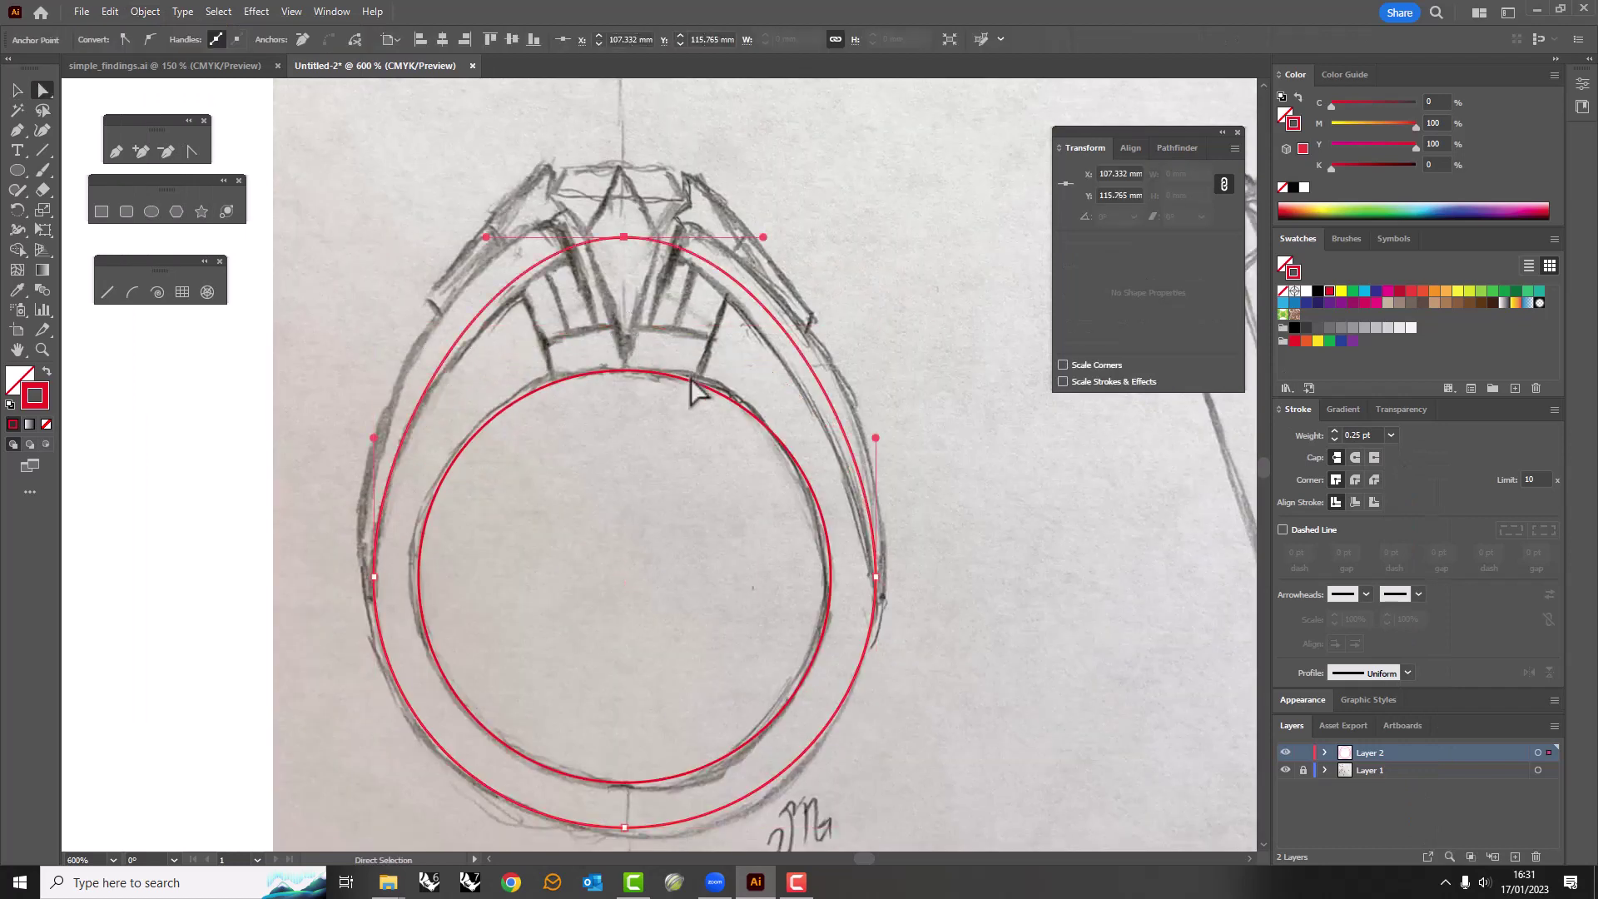
pyautogui.press('Up')
pyautogui.press('Up')
pyautogui.press('Up')
pyautogui.press('Up')
pyautogui.press('Up')
pyautogui.press('Up')
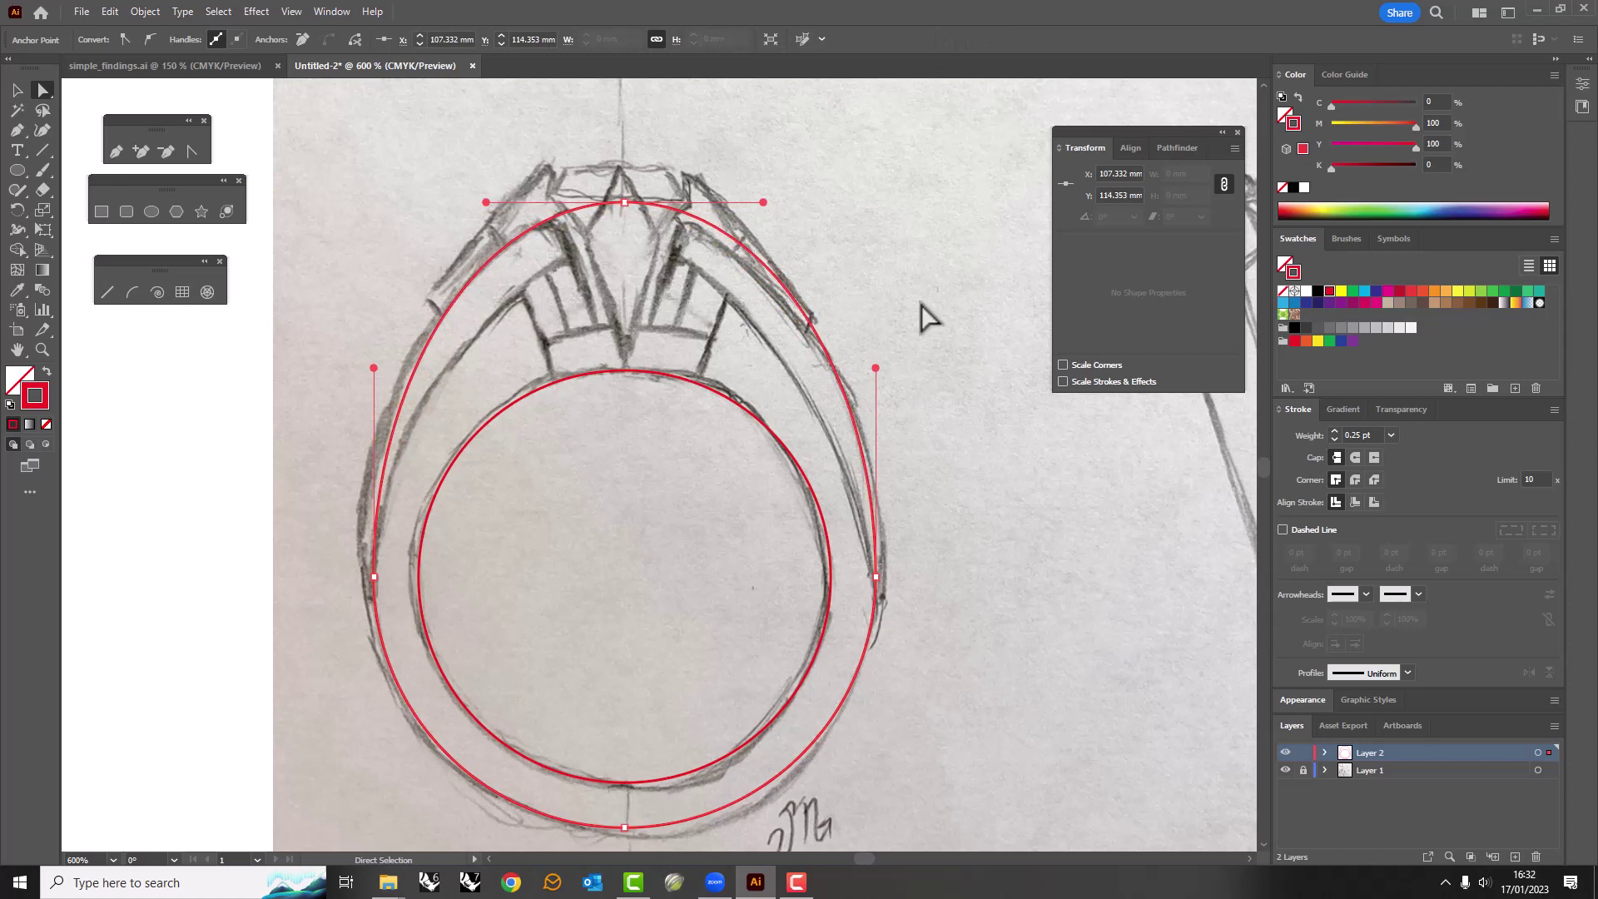
pyautogui.press('v')
pyautogui.click(855, 331)
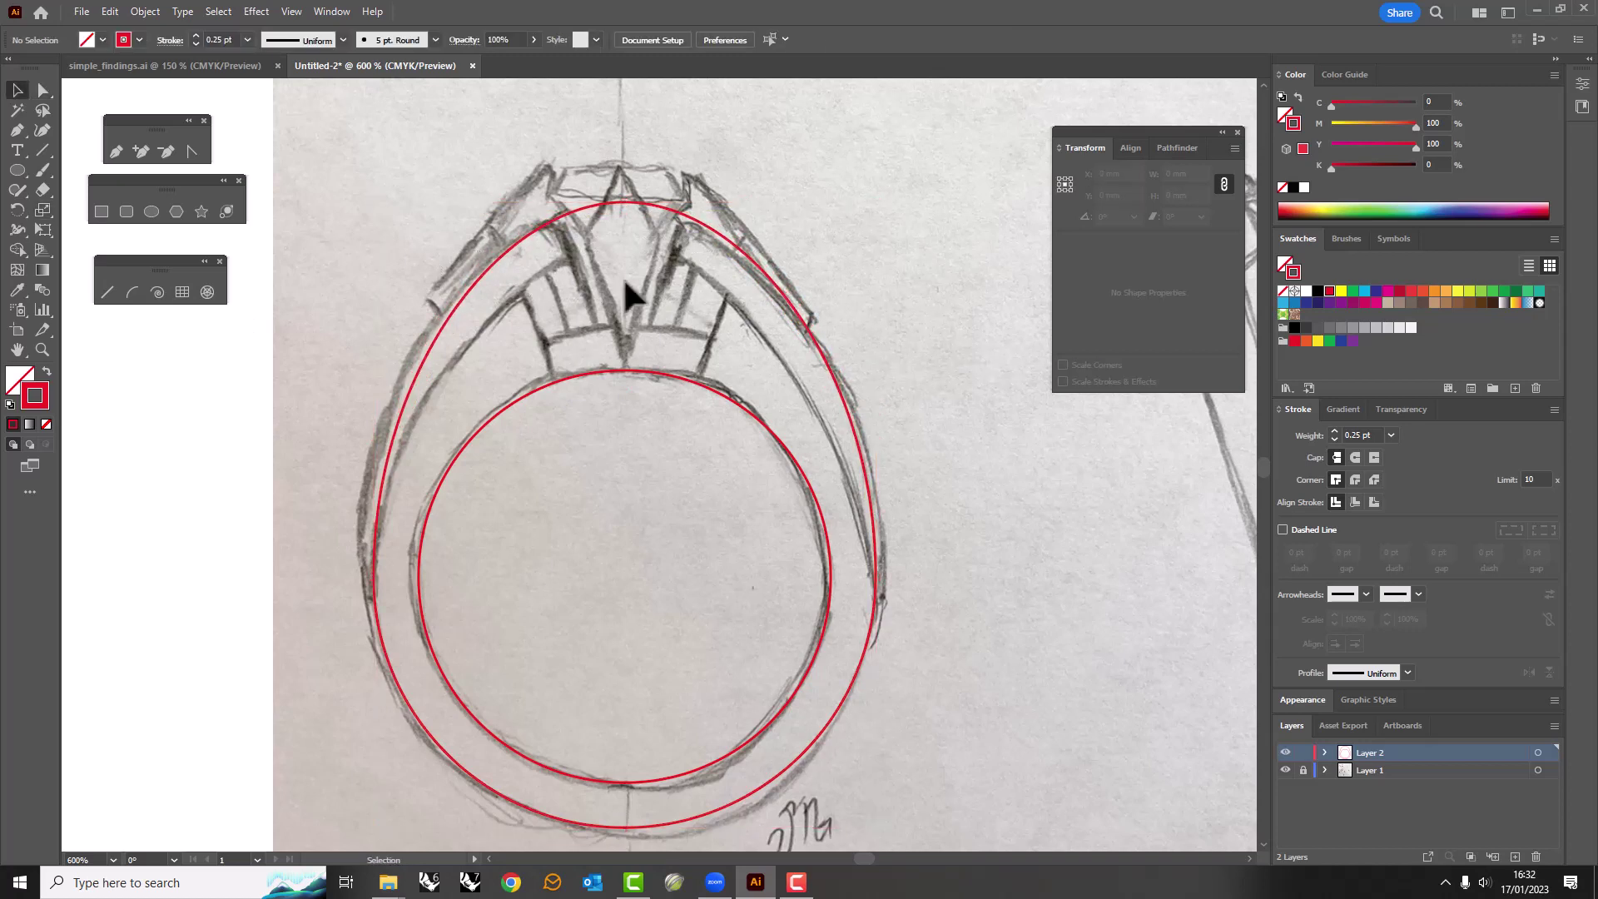
# Duplicate the outer band, squash the copy into a middle curve, and widen its top handles.
pyautogui.moveTo(430, 326); pyautogui.dragTo(374, 589)
pyautogui.moveTo(623, 203); pyautogui.dragTo(619, 251)
pyautogui.press('a')
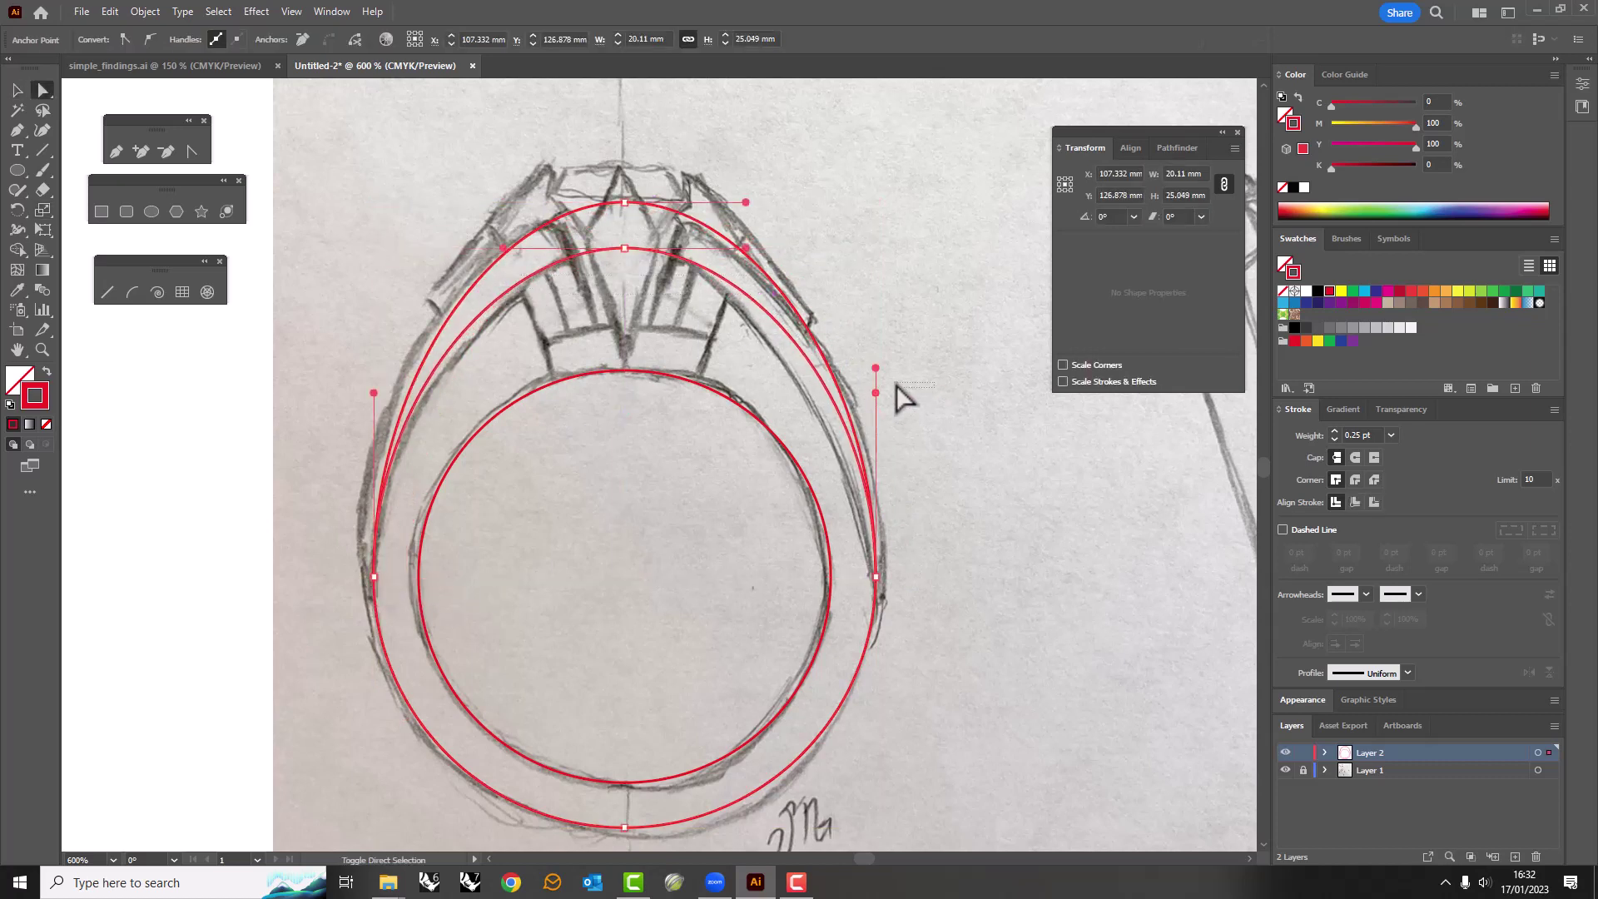
pyautogui.moveTo(511, 278); pyautogui.dragTo(618, 301)
pyautogui.click(624, 248)
pyautogui.press('s')
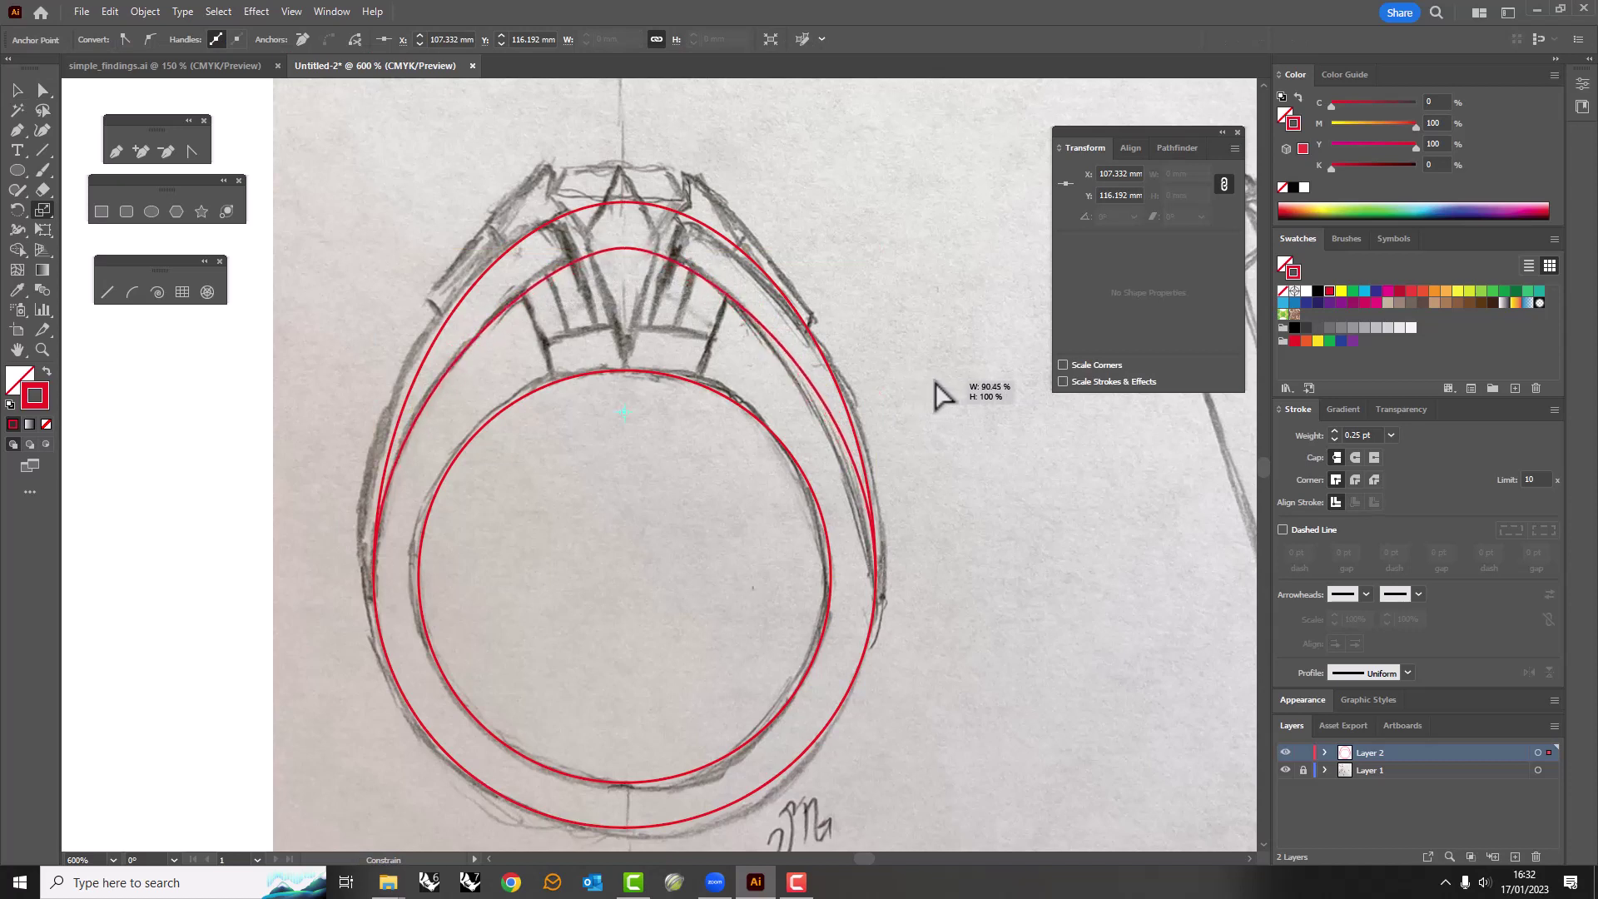
pyautogui.hotkey('ctrl', 'z')
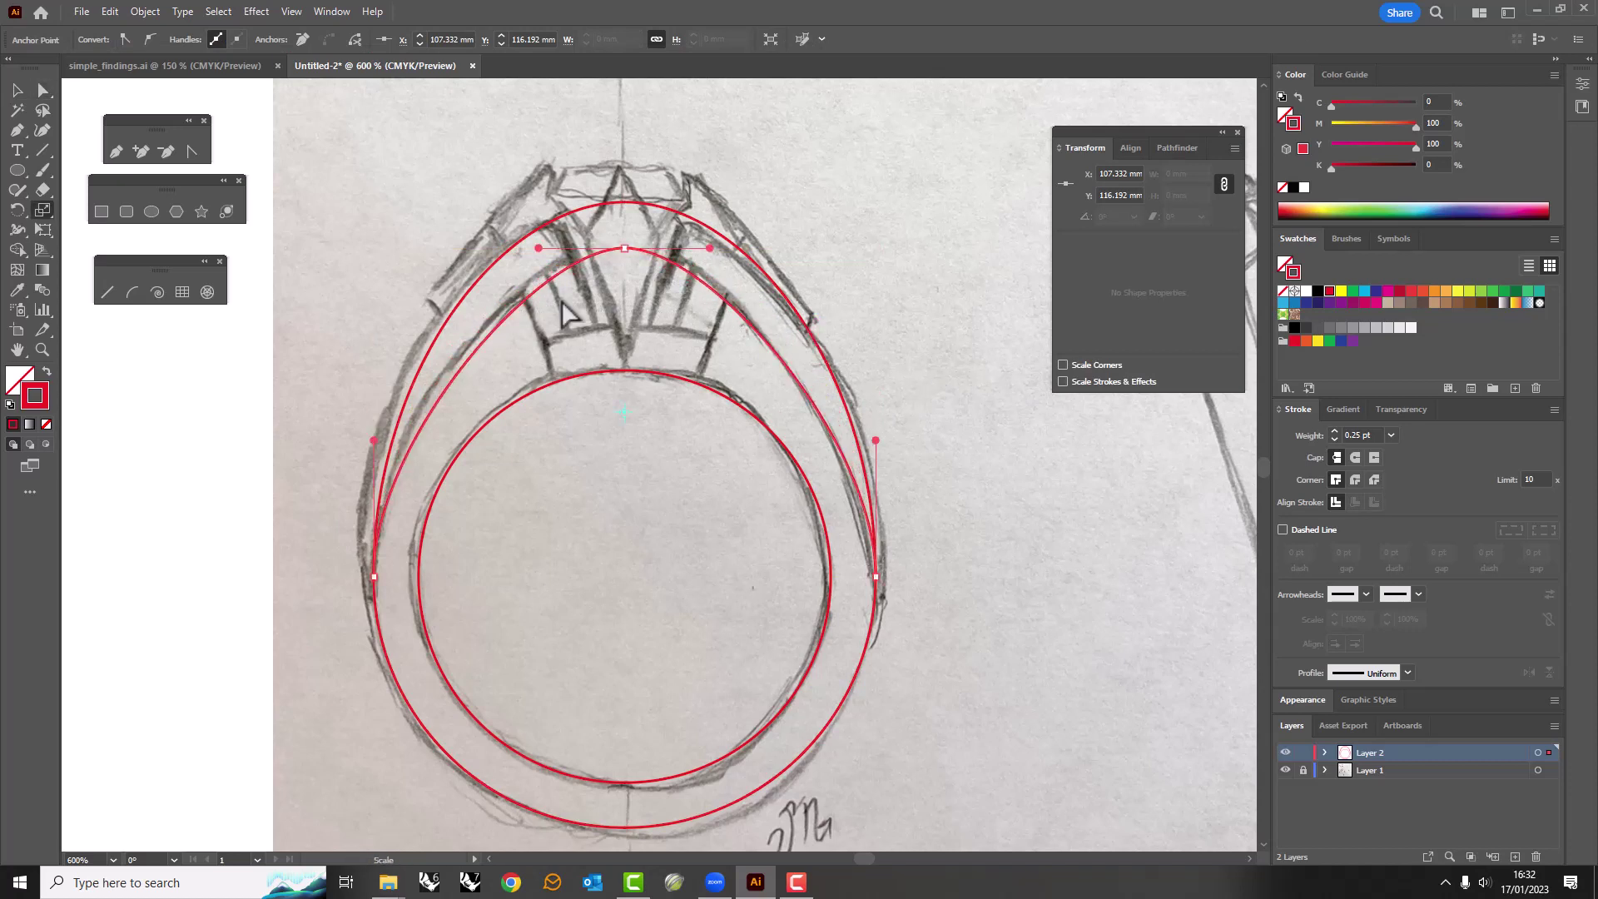
pyautogui.press('s')
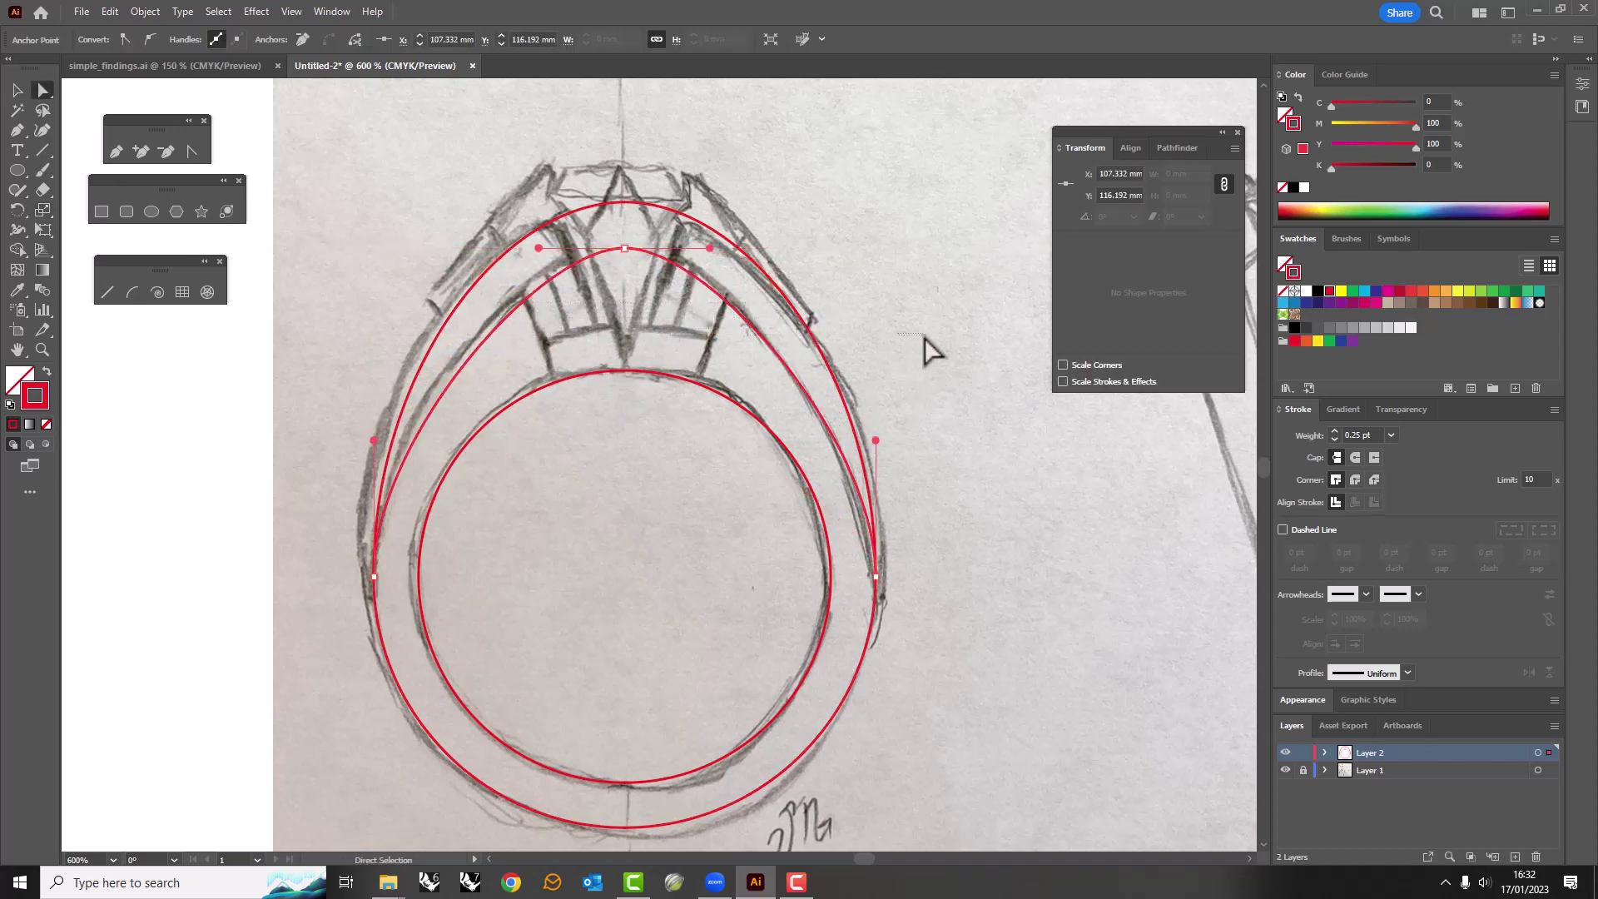
pyautogui.moveTo(777, 356); pyautogui.dragTo(945, 375)
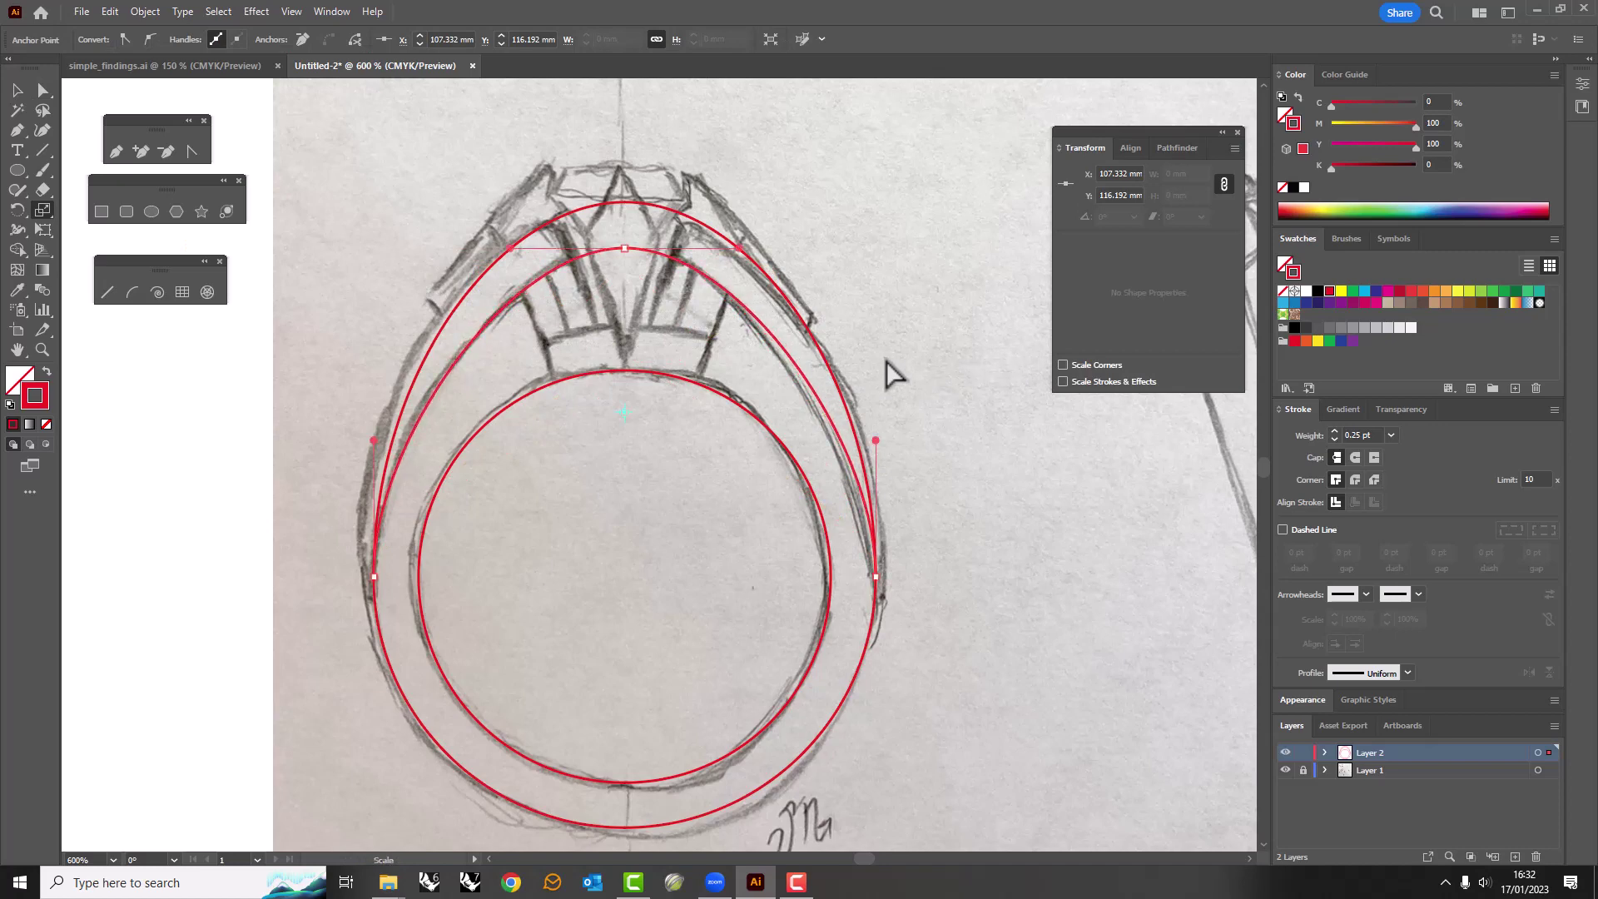
pyautogui.press('v')
pyautogui.click(1007, 431)
pyautogui.hotkey('ctrl', '-')
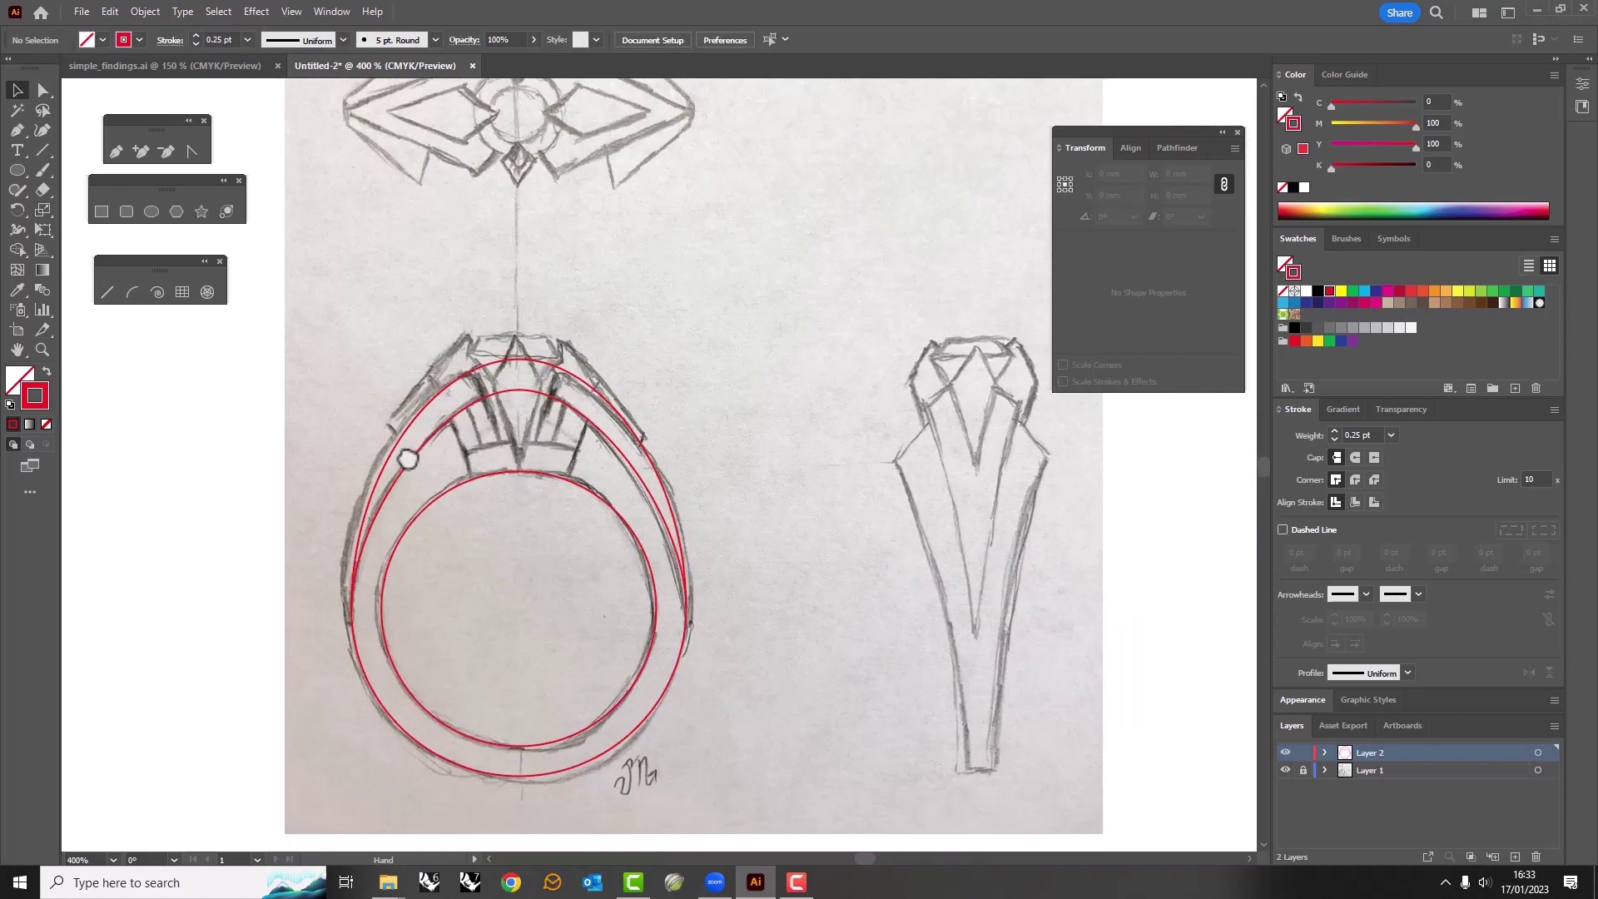
# Add ruler guides at the inner circle's top and ring bottom, then select diamonds in simple_findings.ai.
pyautogui.hotkey('ctrl', 'r')
pyautogui.rightClick(346, 85)
pyautogui.click(322, 96)
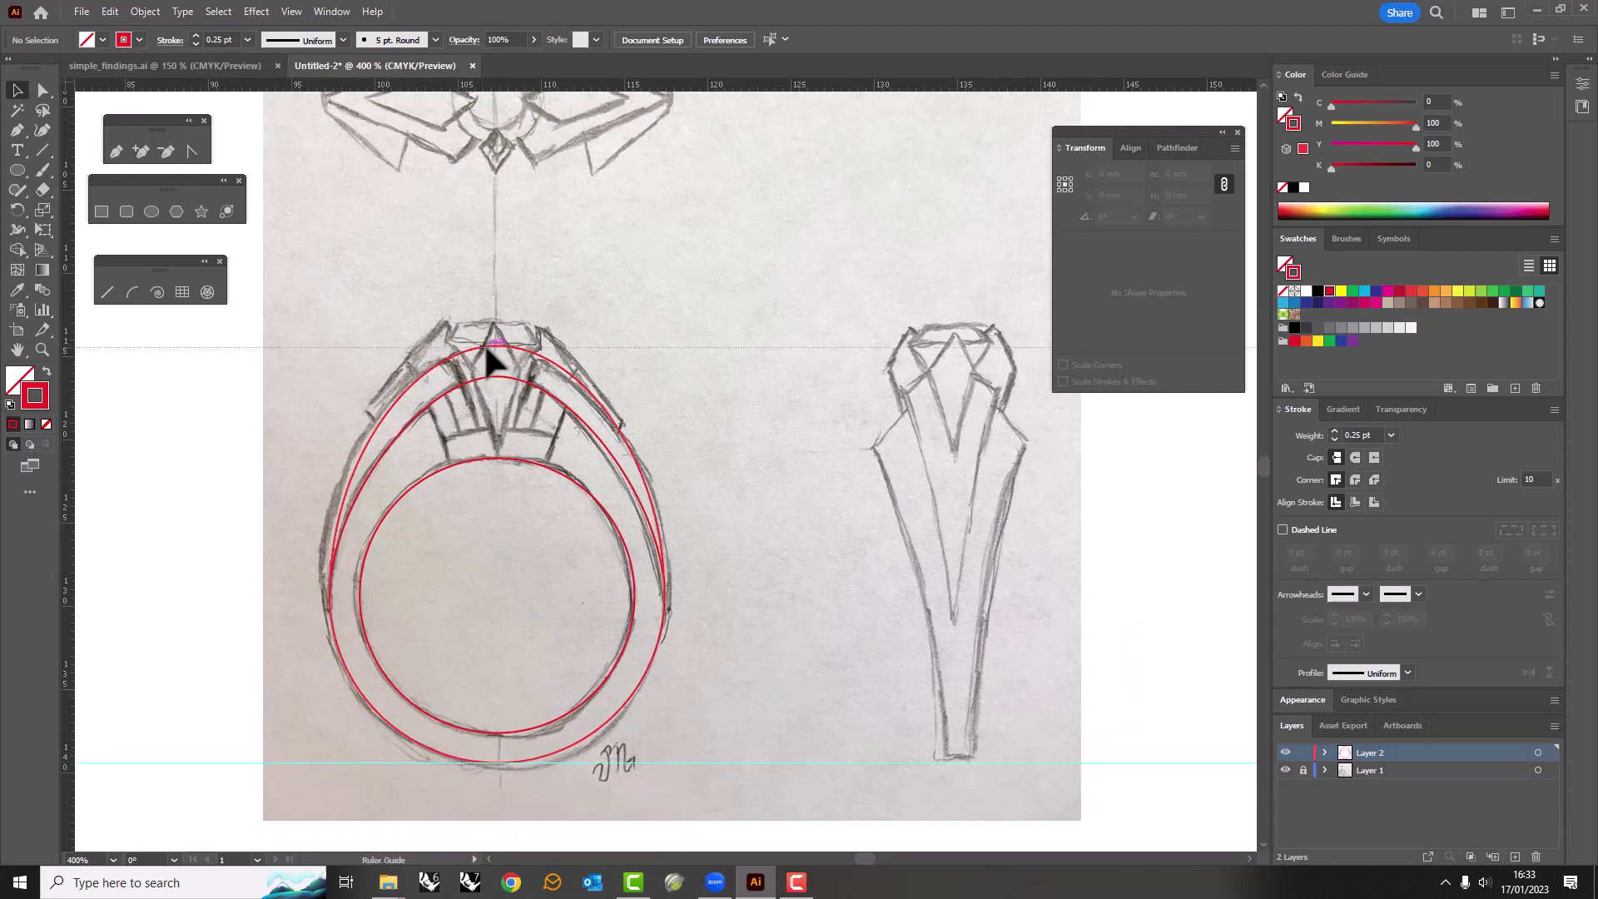
pyautogui.moveTo(350, 85); pyautogui.dragTo(509, 472)
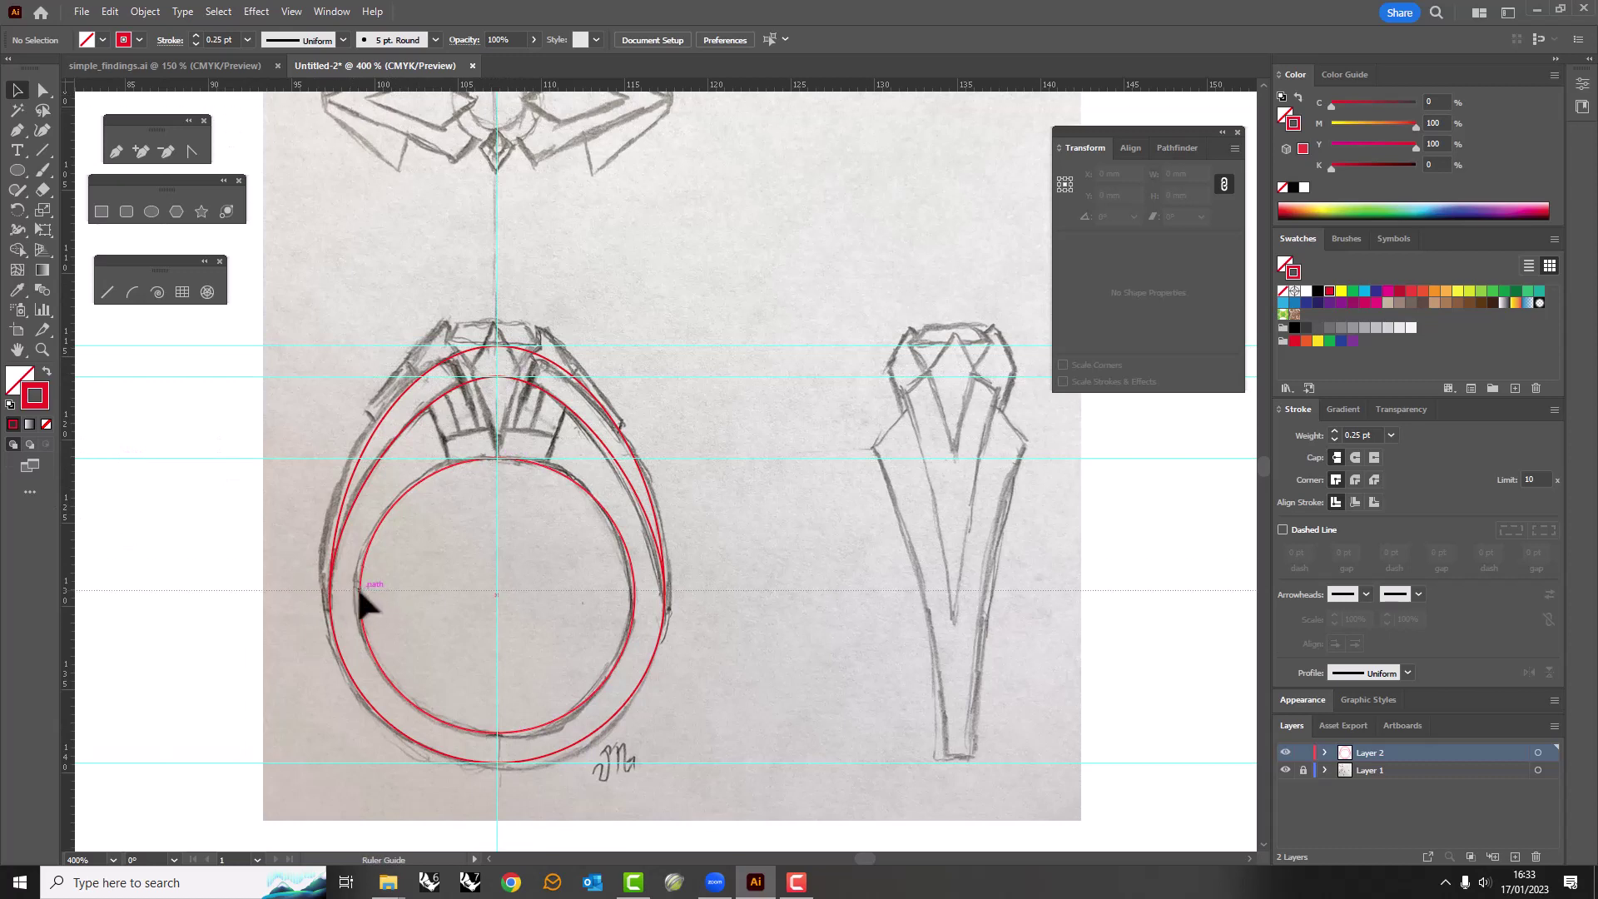
pyautogui.moveTo(359, 592); pyautogui.dragTo(358, 595)
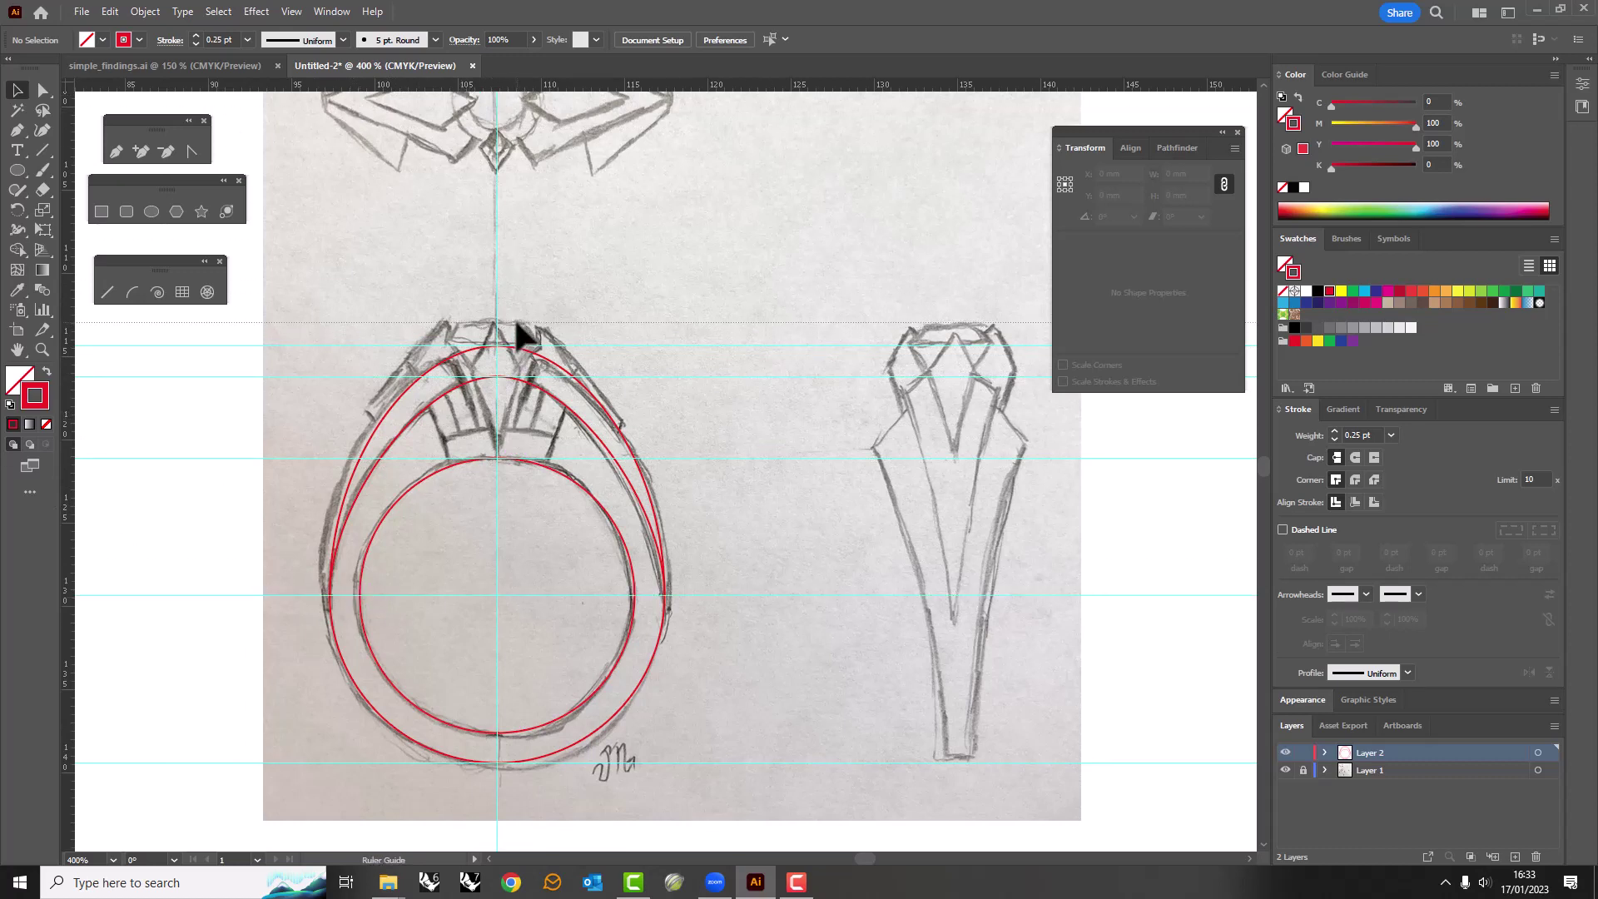
pyautogui.click(166, 65)
pyautogui.click(628, 563)
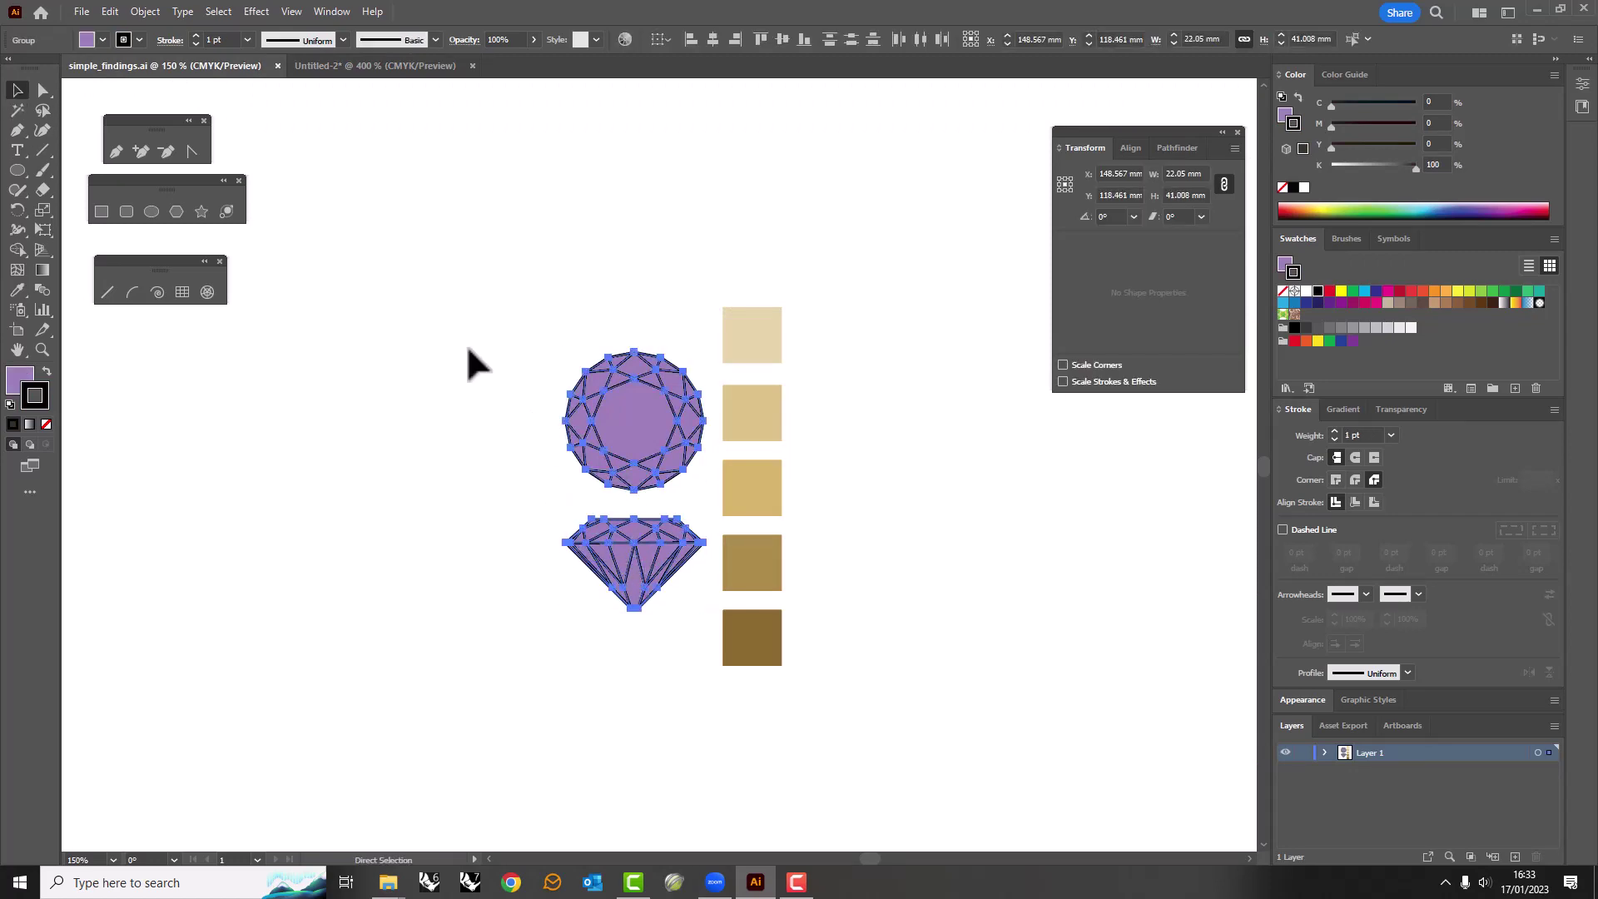
# Copy the diamonds into the ring document and shrink them onto the ring top.
pyautogui.hotkey('ctrl', 'c')
pyautogui.hotkey('ctrl', 'Tab')
pyautogui.hotkey('ctrl', 'v')
pyautogui.moveTo(849, 812)
pyautogui.mouseDown()
pyautogui.moveTo(564, 279)
pyautogui.moveTo(500, 333)
pyautogui.moveTo(516, 389)
pyautogui.mouseUp()
pyautogui.click(1390, 435)
pyautogui.click(1407, 453)
pyautogui.scroll(5, 499, 333)
pyautogui.scroll(-3, 512, 333)
# Set the diamonds to 5.5 mm width and place them on the top and side views.
pyautogui.doubleClick(1187, 173)
pyautogui.write('5.5')
pyautogui.press('Return')
pyautogui.click(712, 456)
pyautogui.scroll(-1, 712, 456)
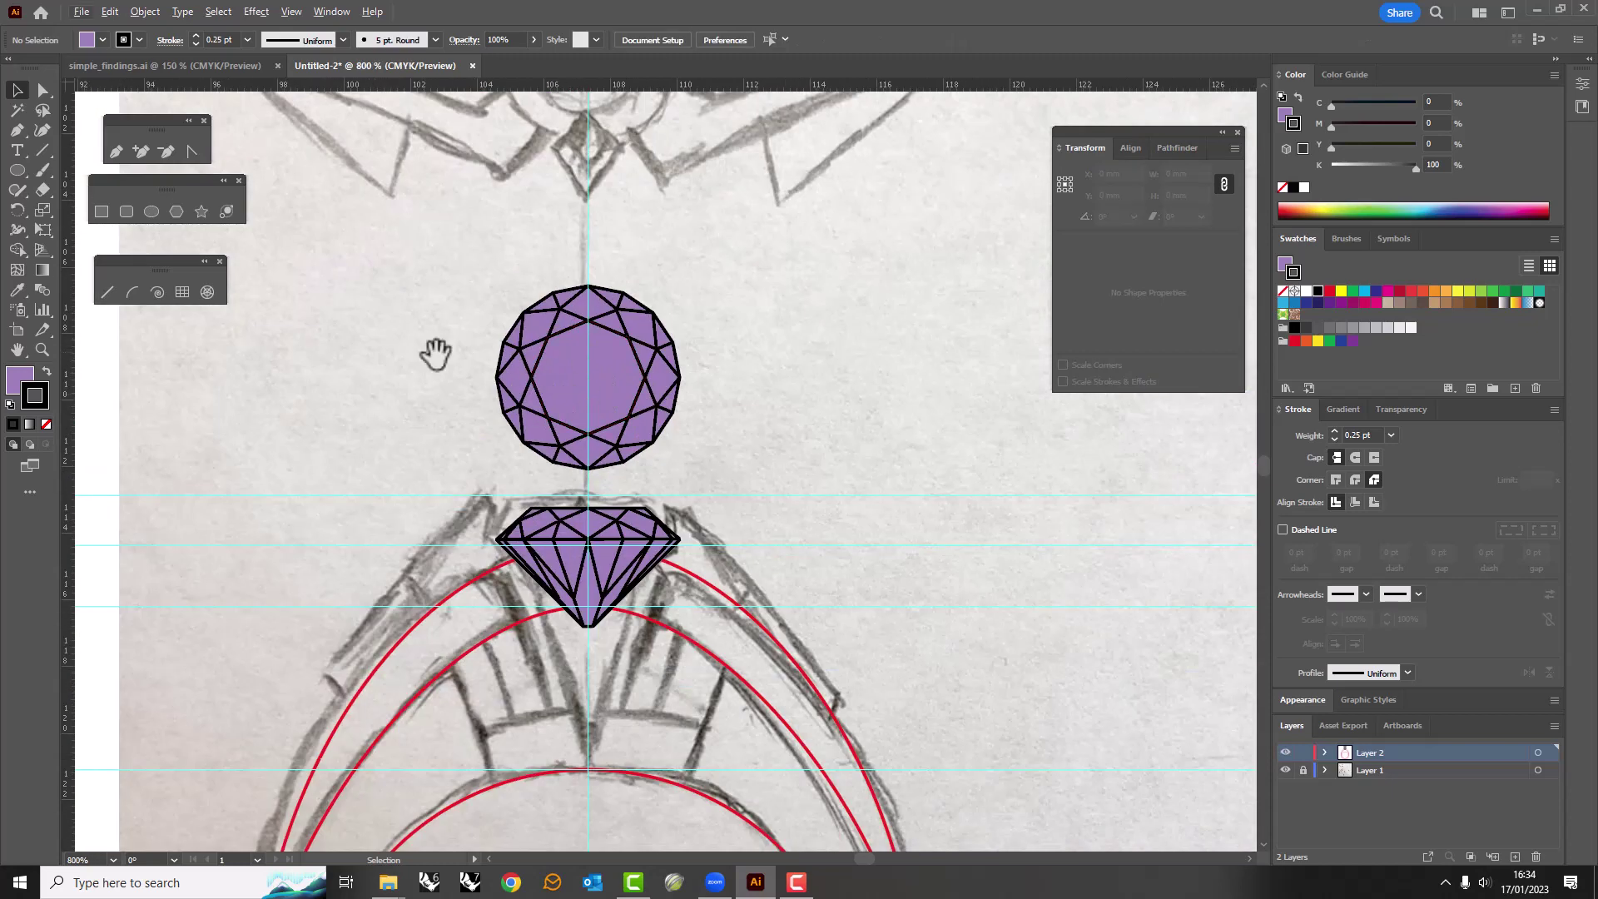
pyautogui.moveTo(435, 354); pyautogui.dragTo(435, 607)
pyautogui.moveTo(580, 629); pyautogui.dragTo(580, 308)
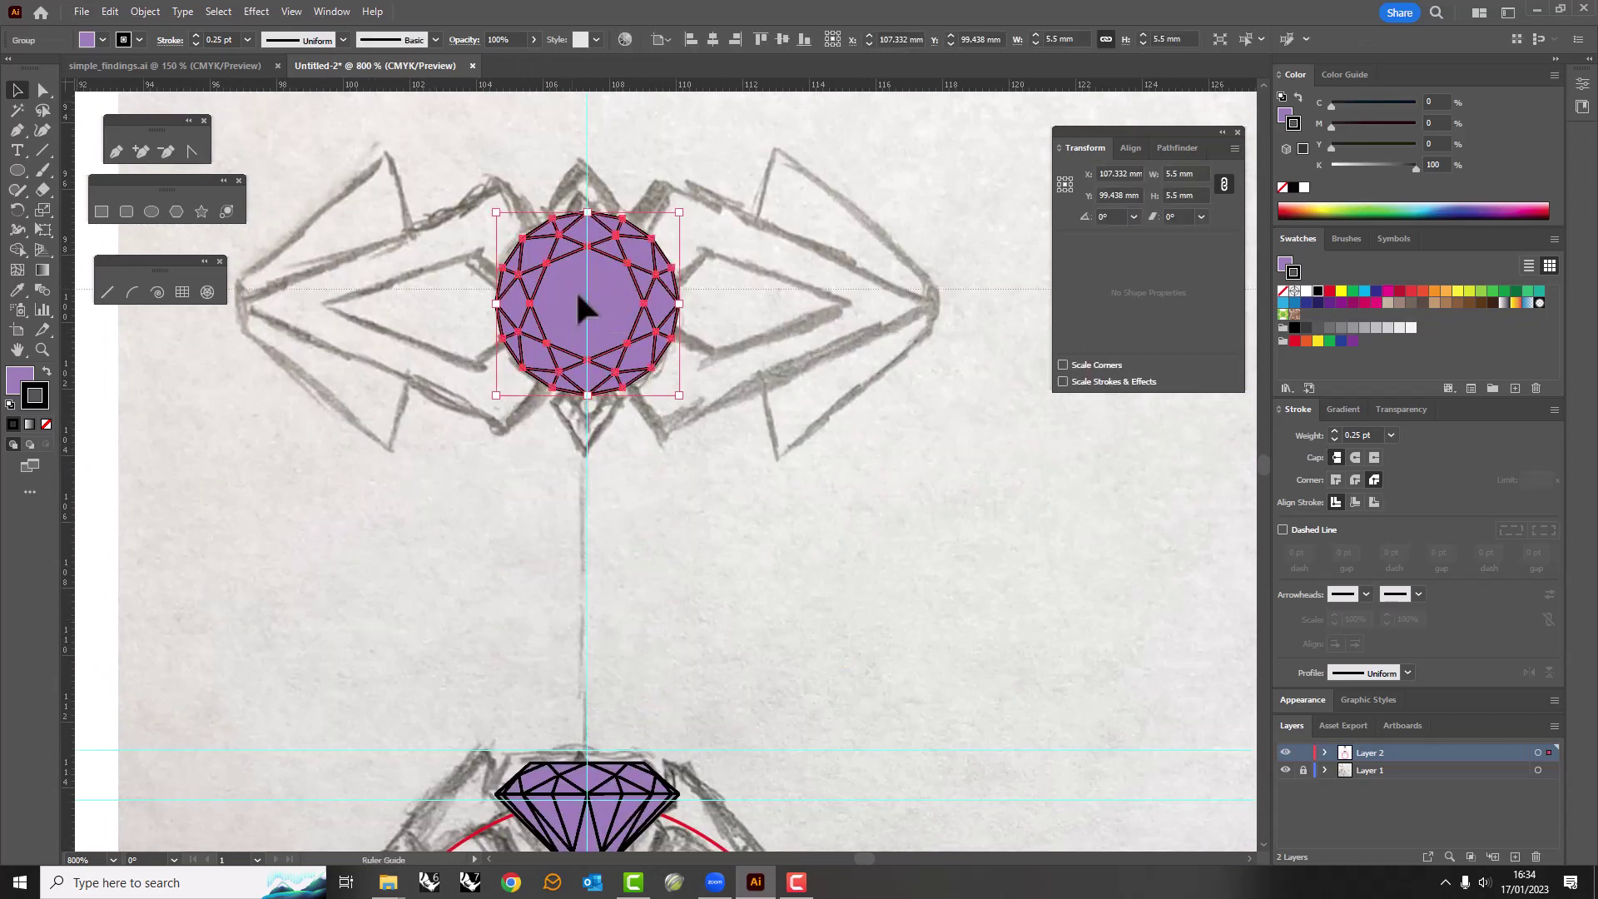
pyautogui.scroll(-1, 541, 456)
pyautogui.moveTo(435, 479); pyautogui.dragTo(888, 503)
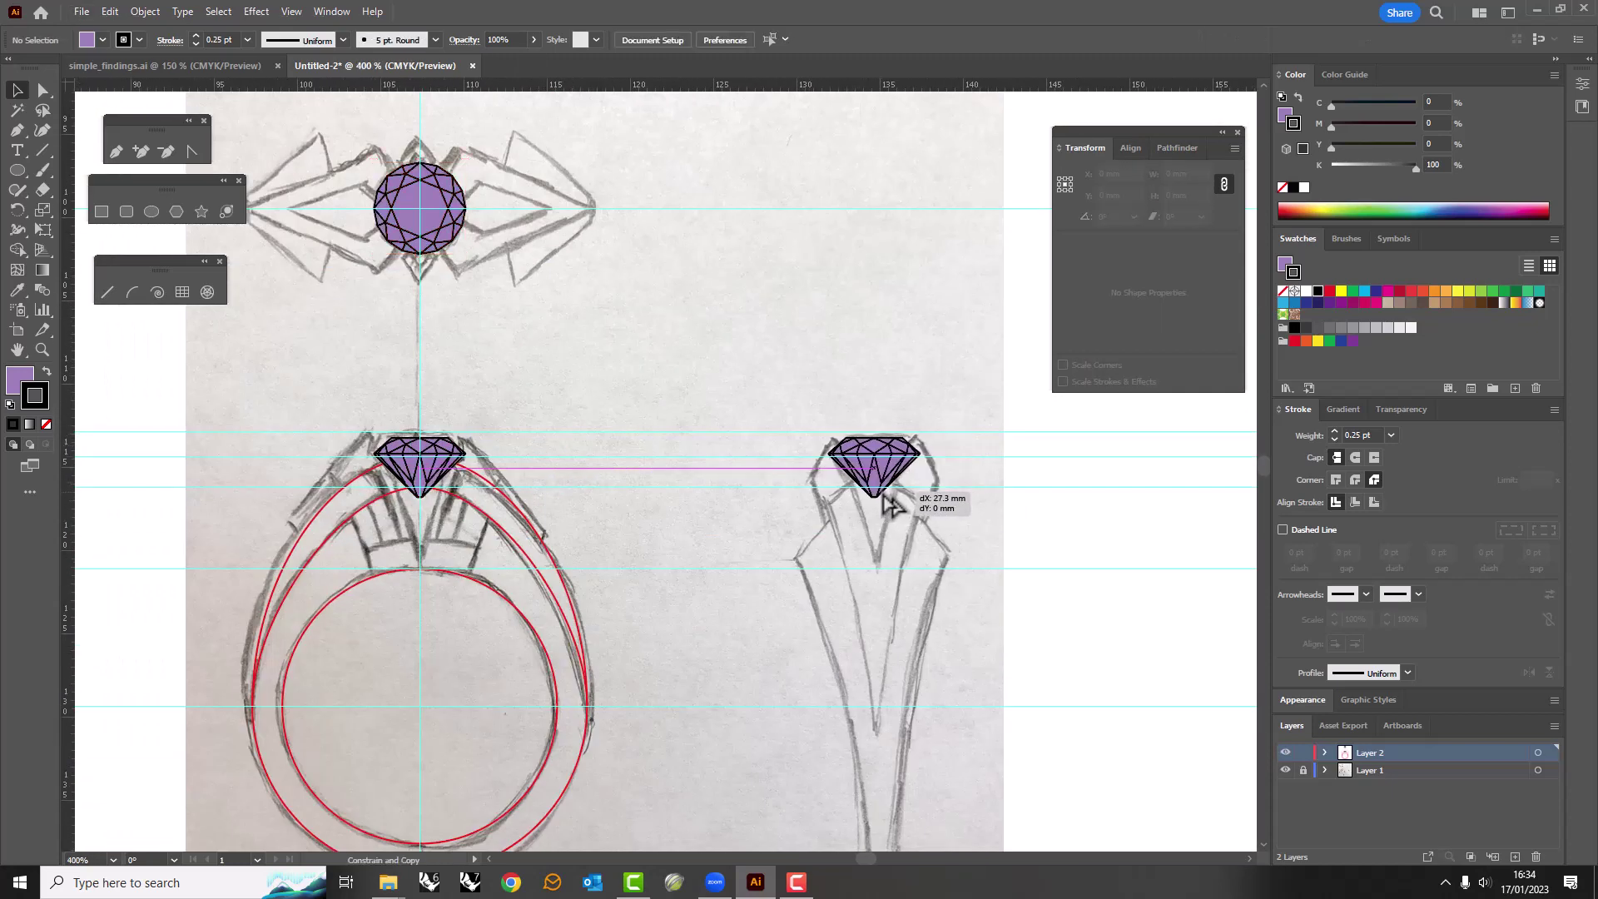
# Move the three diamonds onto a new locked layer named GEMS.
pyautogui.moveTo(367, 154); pyautogui.dragTo(932, 449)
pyautogui.click(1514, 856)
pyautogui.doubleClick(1379, 752)
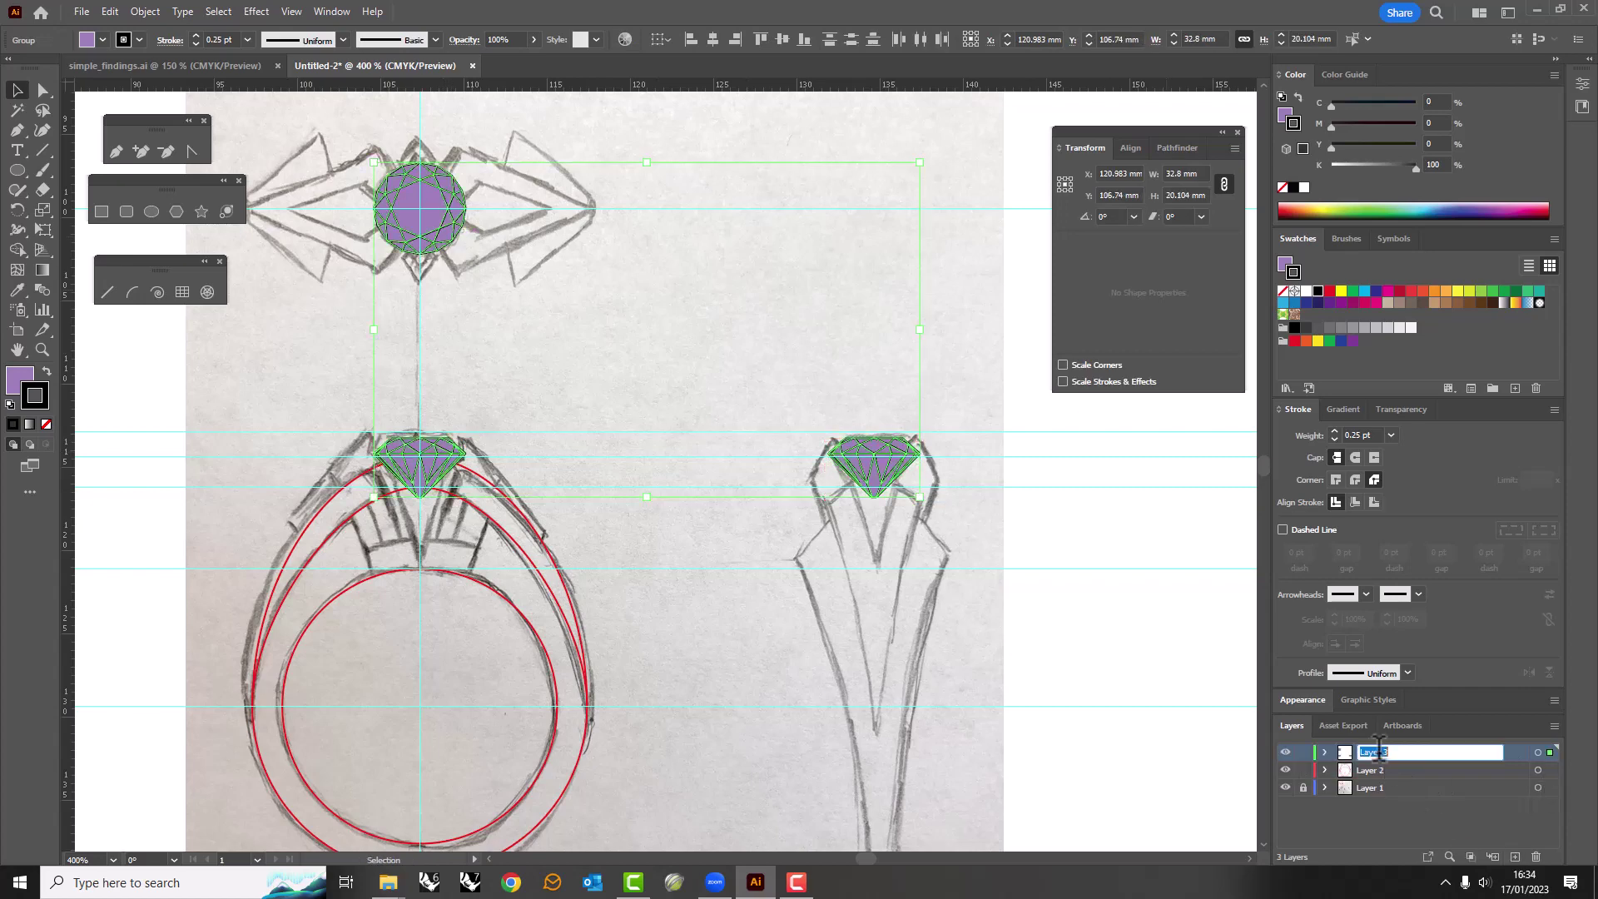
pyautogui.write('GEMS')
pyautogui.click(1303, 752)
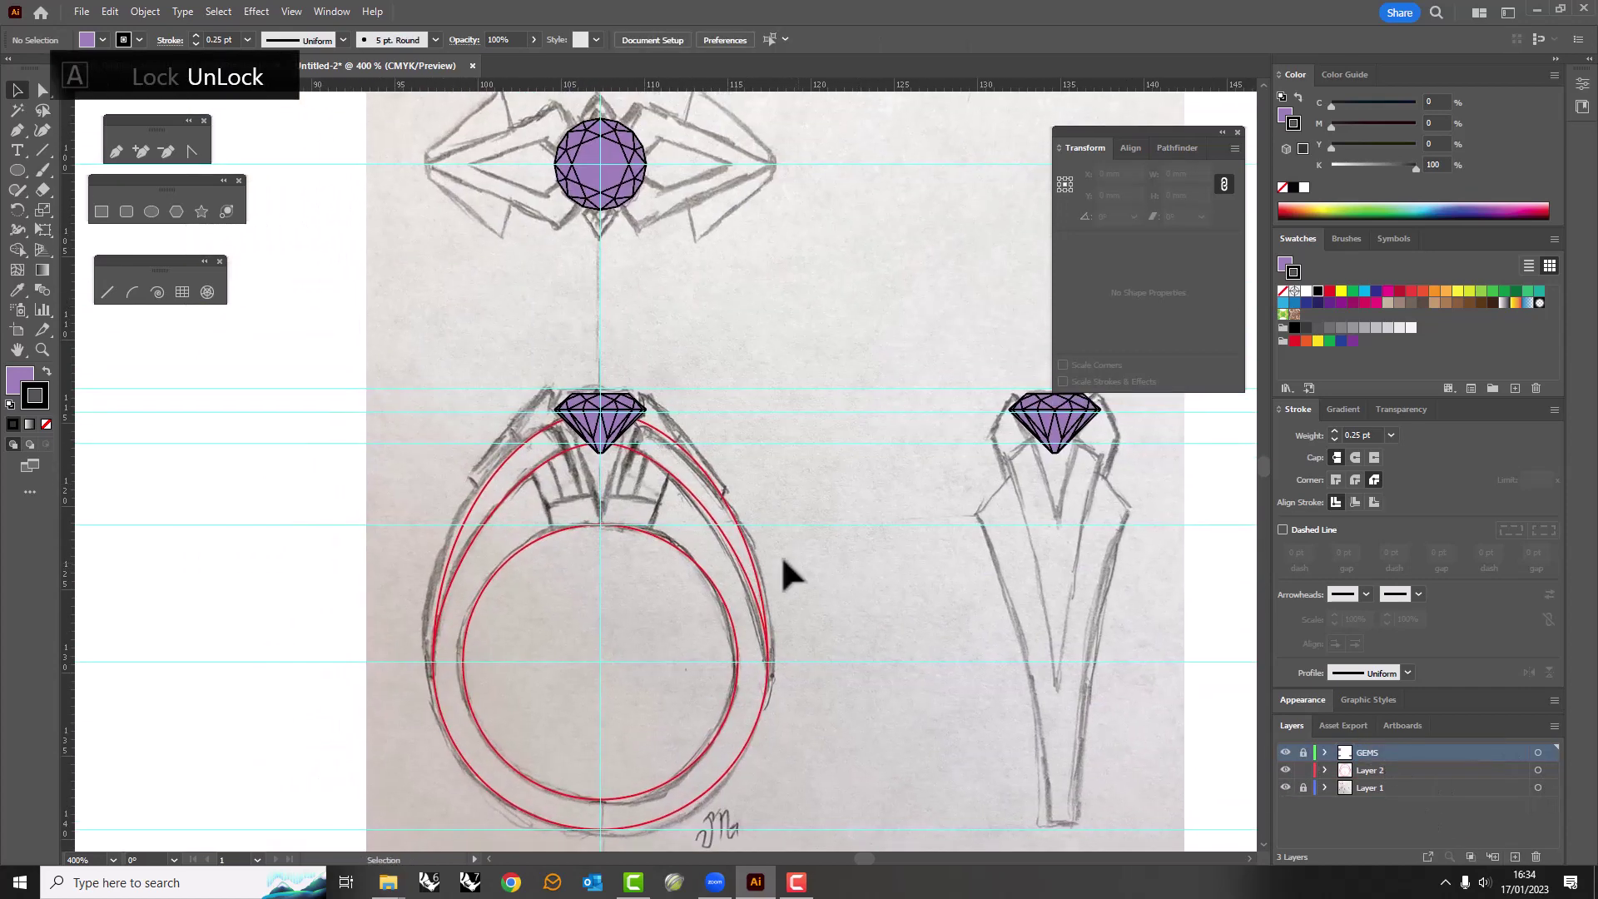
# Raise a horizontal guide and draw a small 2.5 mm square at the side-view shank's base.
pyautogui.moveTo(522, 609)
pyautogui.mouseDown()
pyautogui.moveTo(651, 468)
pyautogui.moveTo(514, 496)
pyautogui.mouseUp()
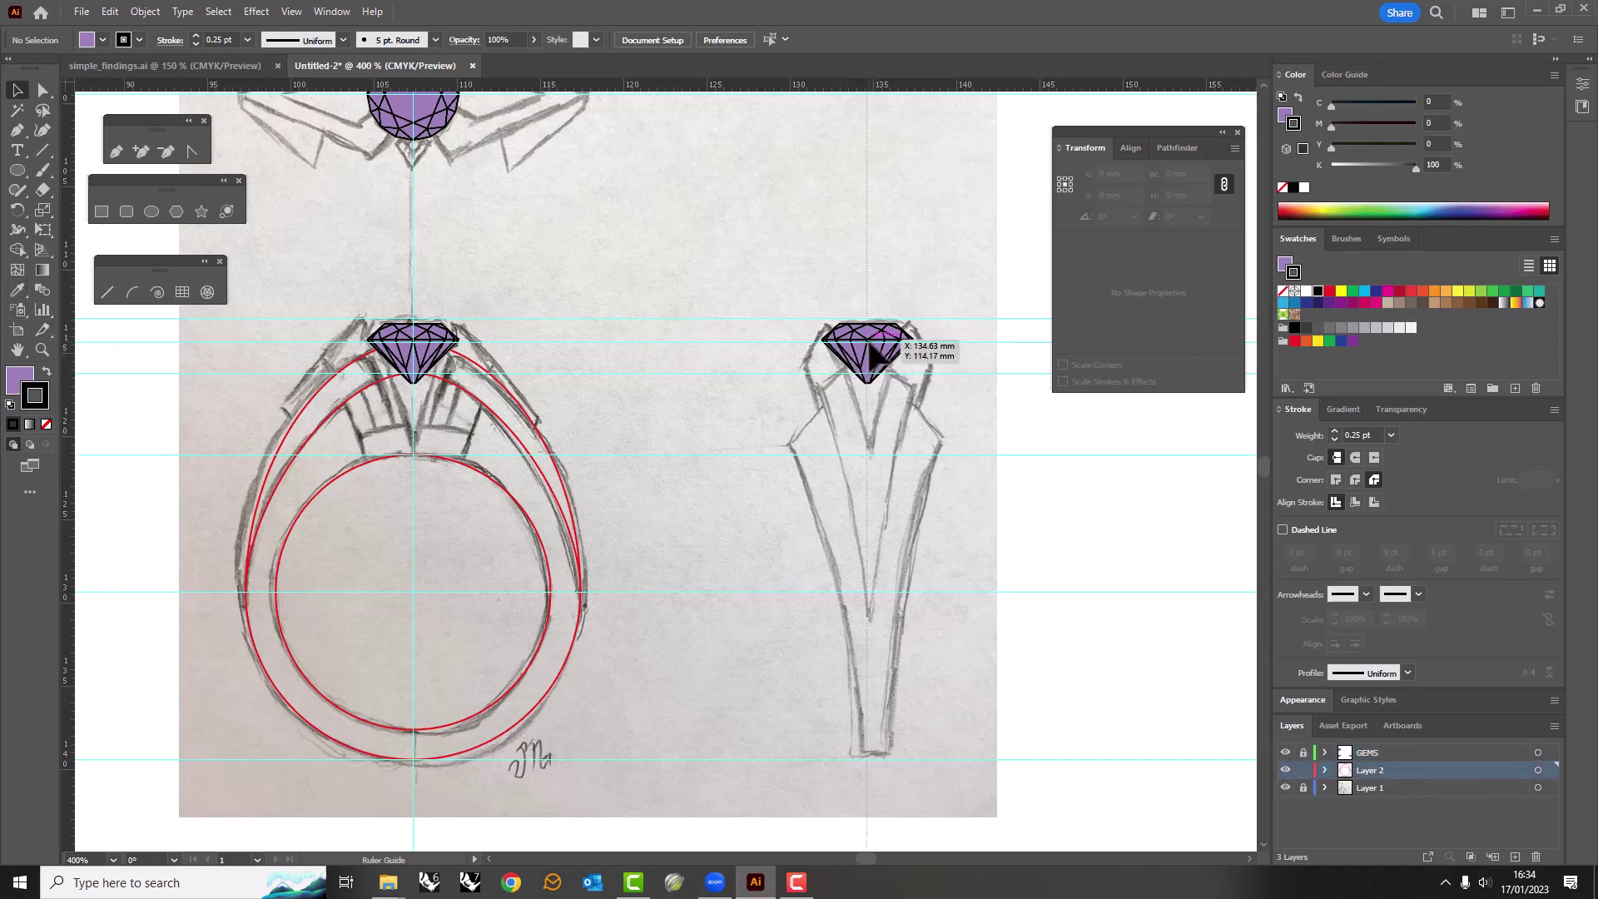
pyautogui.scroll(3, 449, 268)
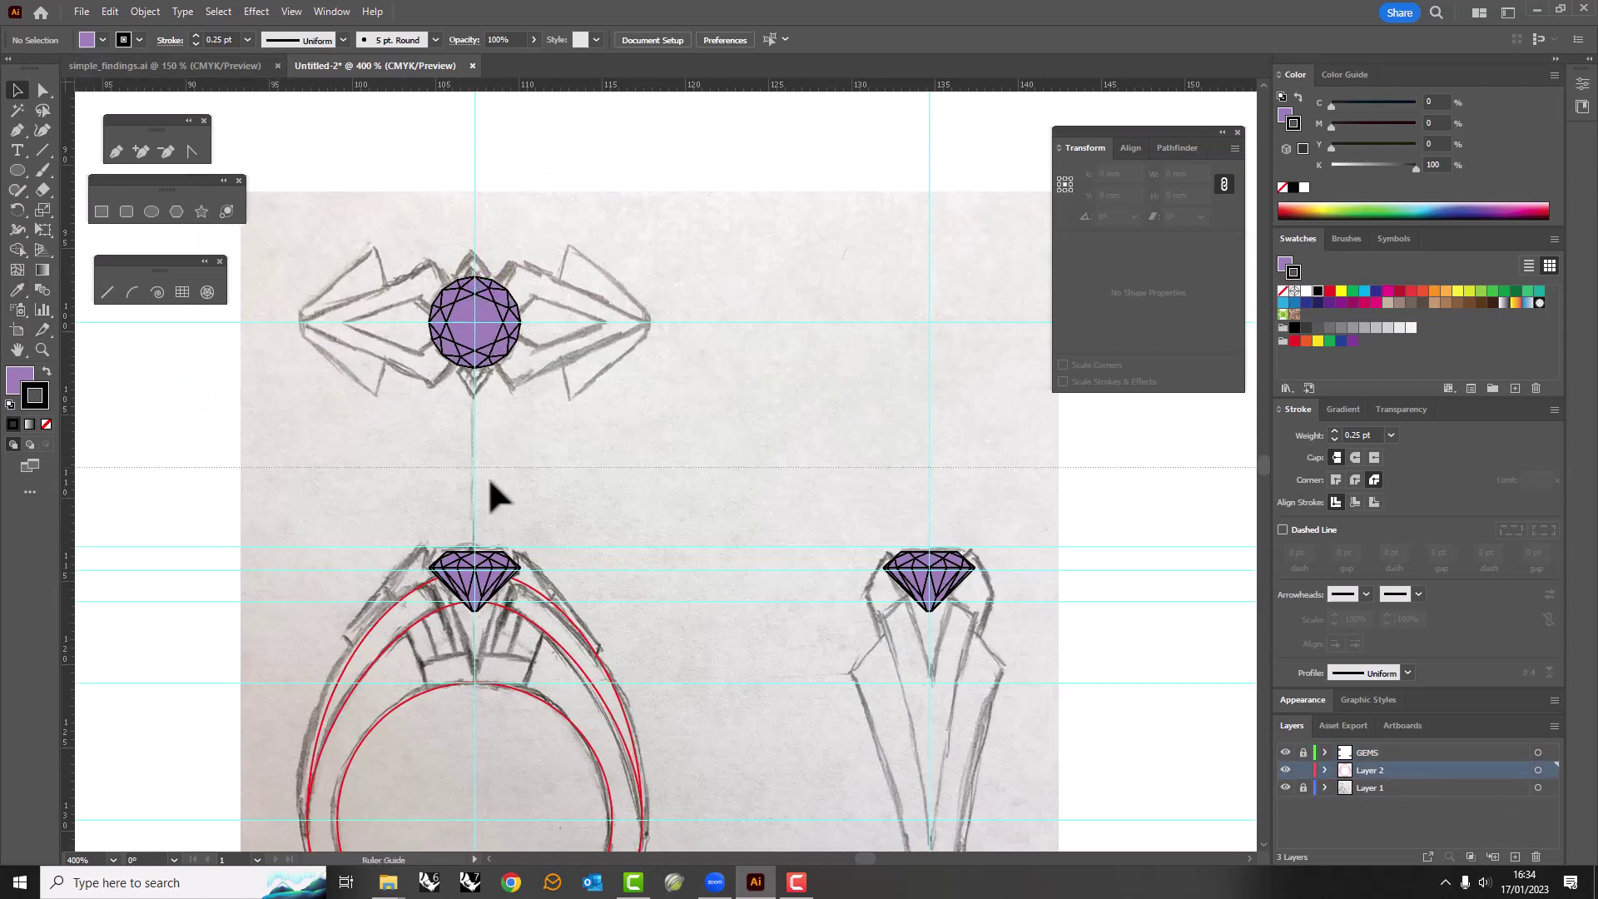
pyautogui.moveTo(819, 655); pyautogui.dragTo(569, 397)
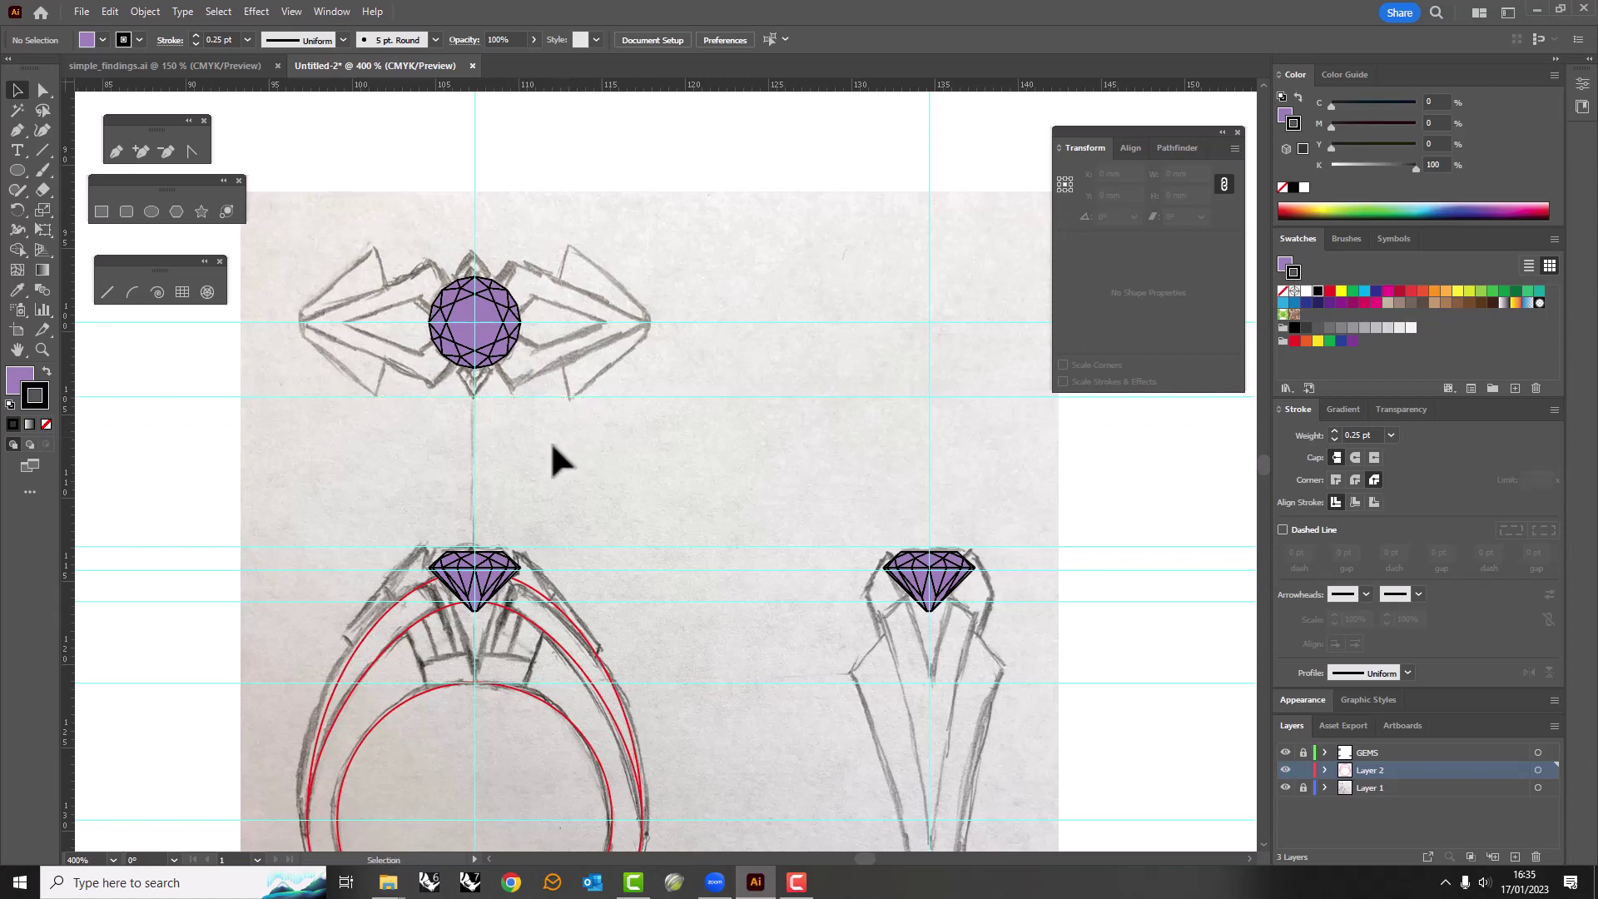
pyautogui.scroll(-3, 555, 461)
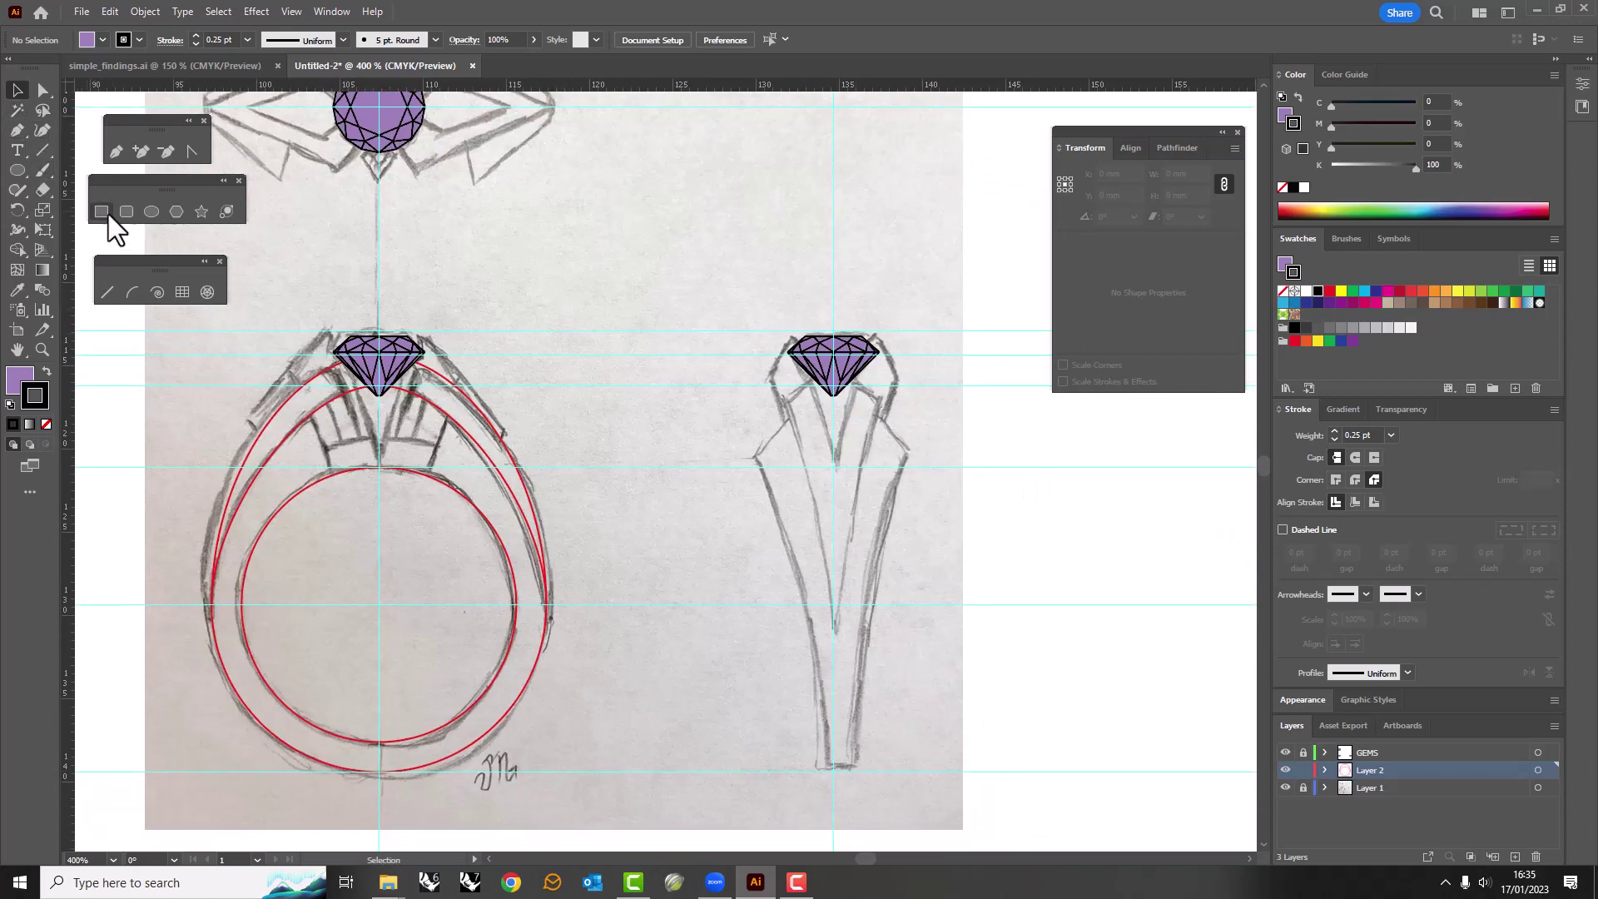
pyautogui.moveTo(832, 769); pyautogui.dragTo(857, 793)
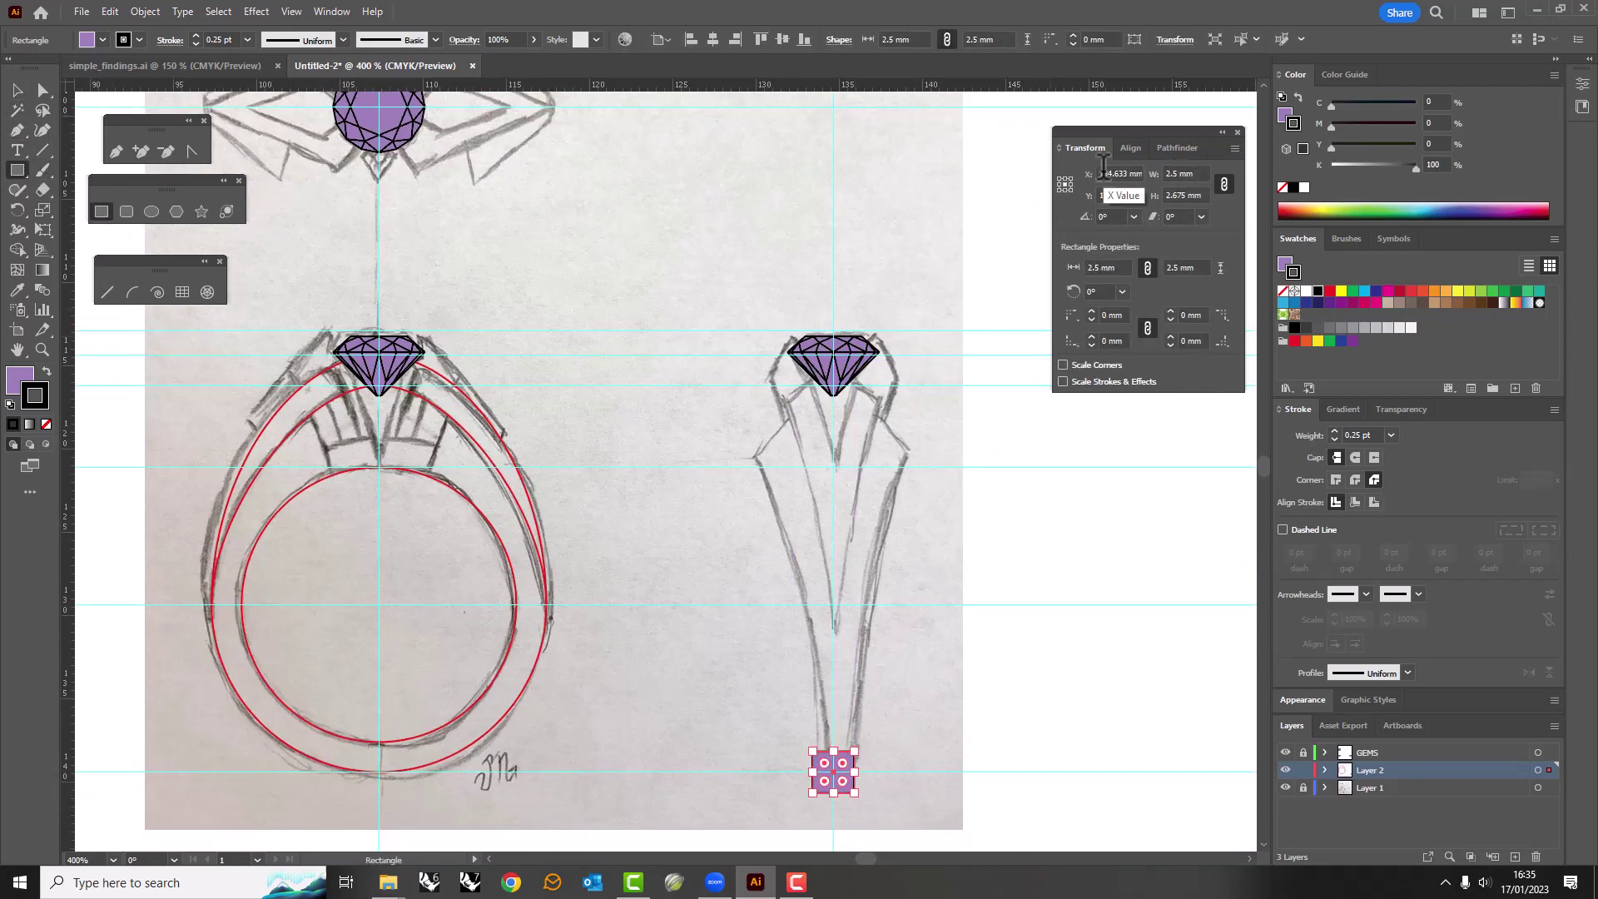
pyautogui.press('v')
pyautogui.click(891, 828)
pyautogui.scroll(5, 891, 828)
pyautogui.scroll(-3, 749, 678)
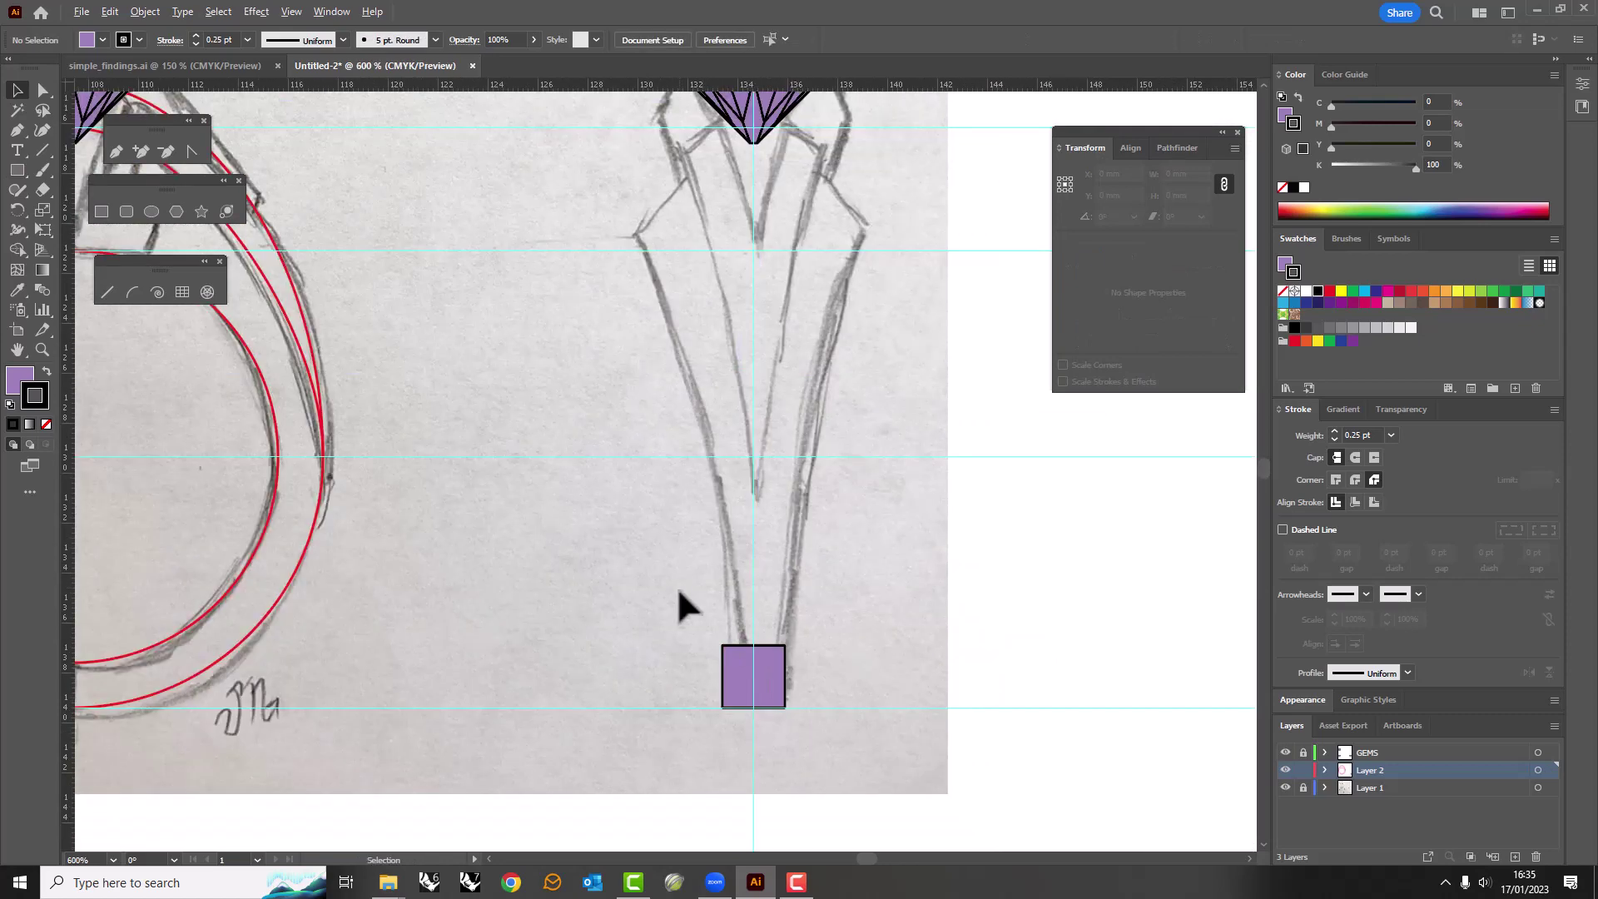
pyautogui.scroll(-2, 679, 605)
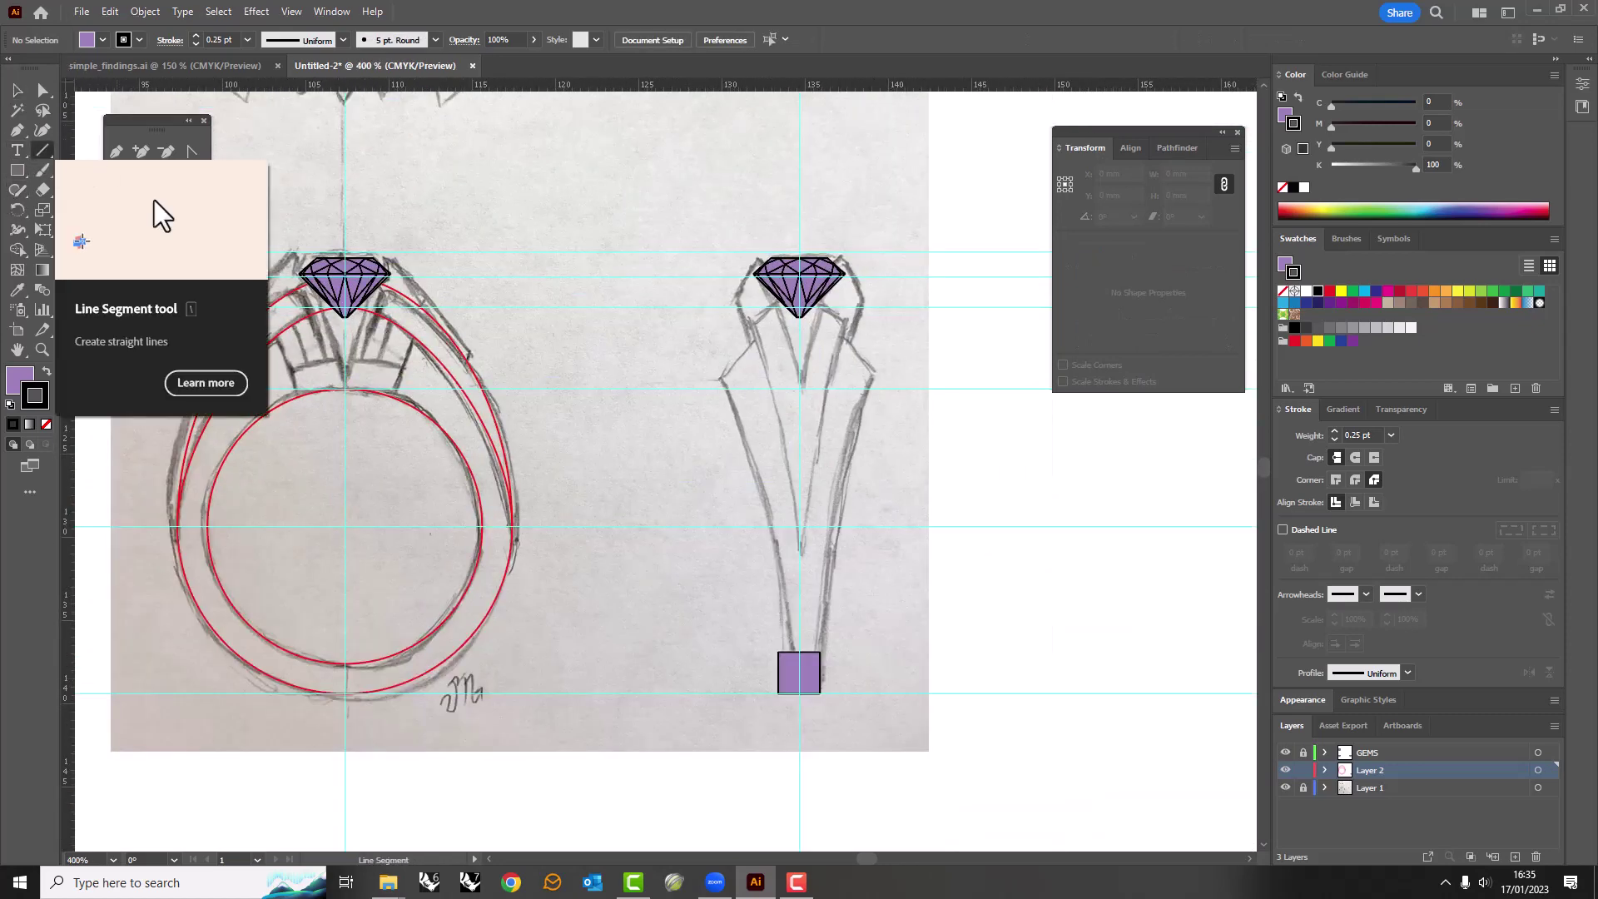
# Draw a 9 mm straight line across the shank below the diamond.
pyautogui.moveTo(880, 406); pyautogui.dragTo(878, 406)
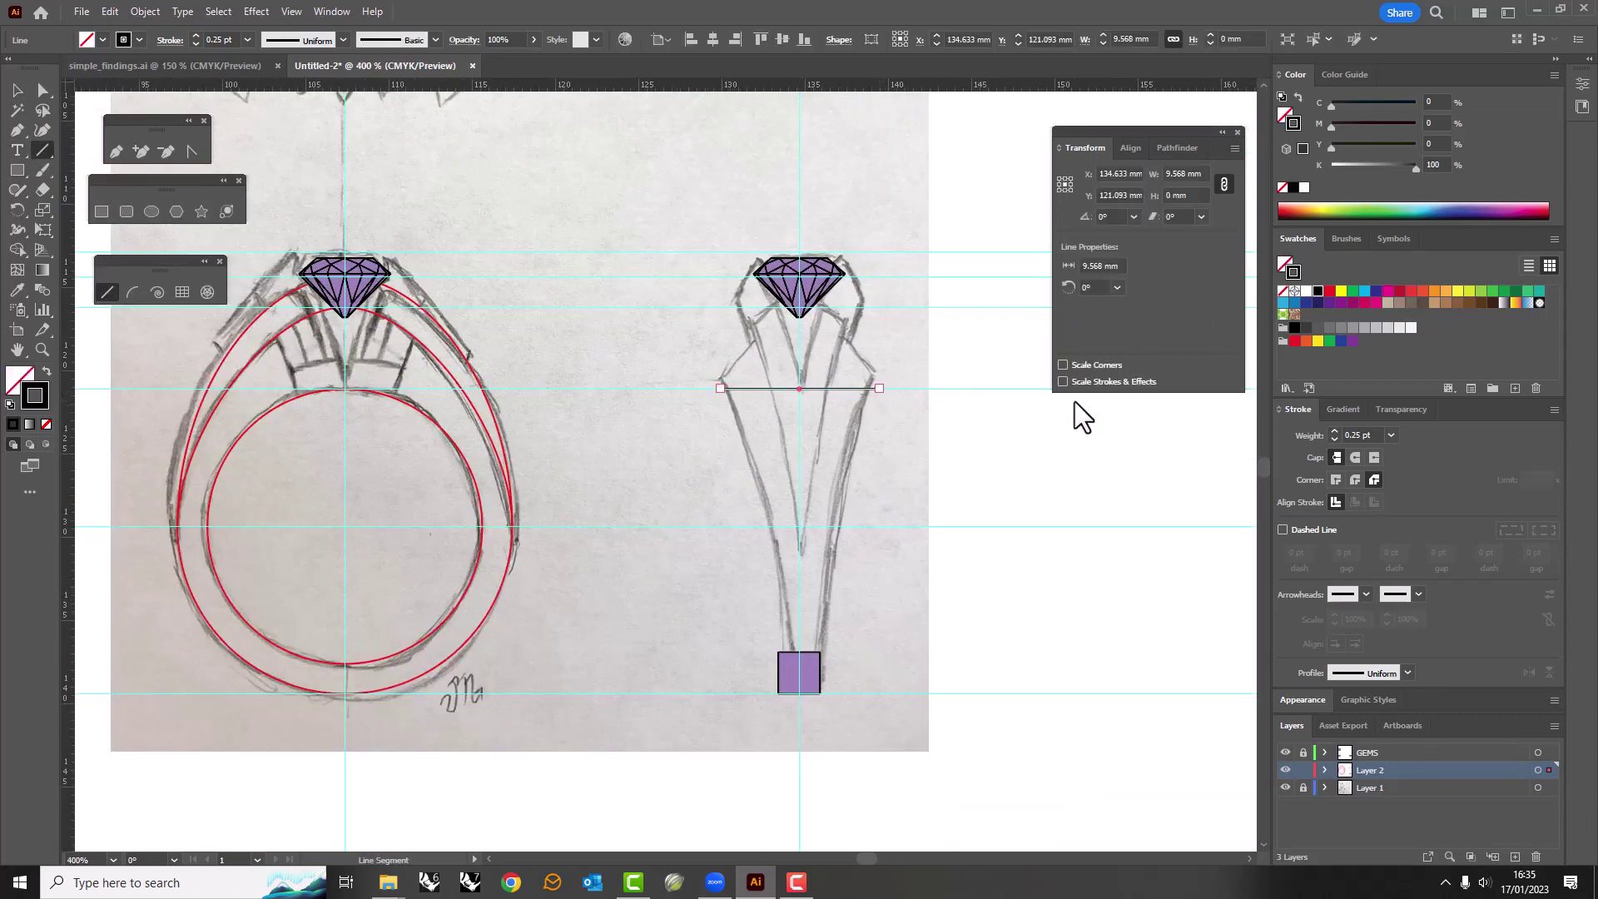
pyautogui.press('Return')
pyautogui.press('v')
pyautogui.click(671, 445)
pyautogui.scroll(1, 666, 453)
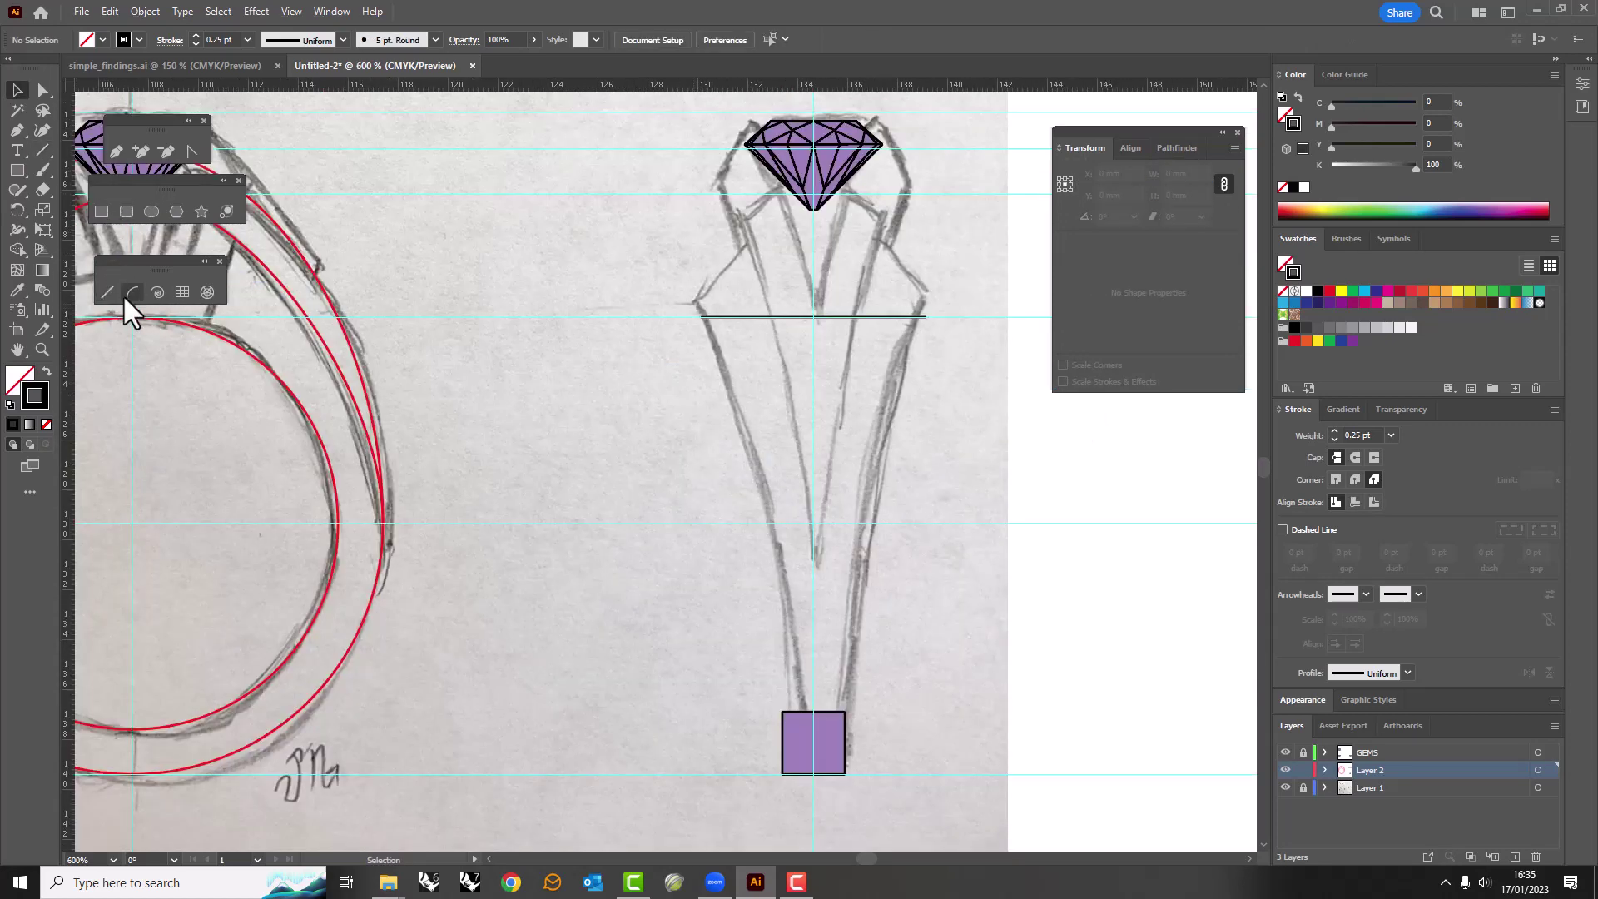
# Draw an arc up the shank's left side, ending at the square's top.
pyautogui.moveTo(783, 775); pyautogui.dragTo(702, 317)
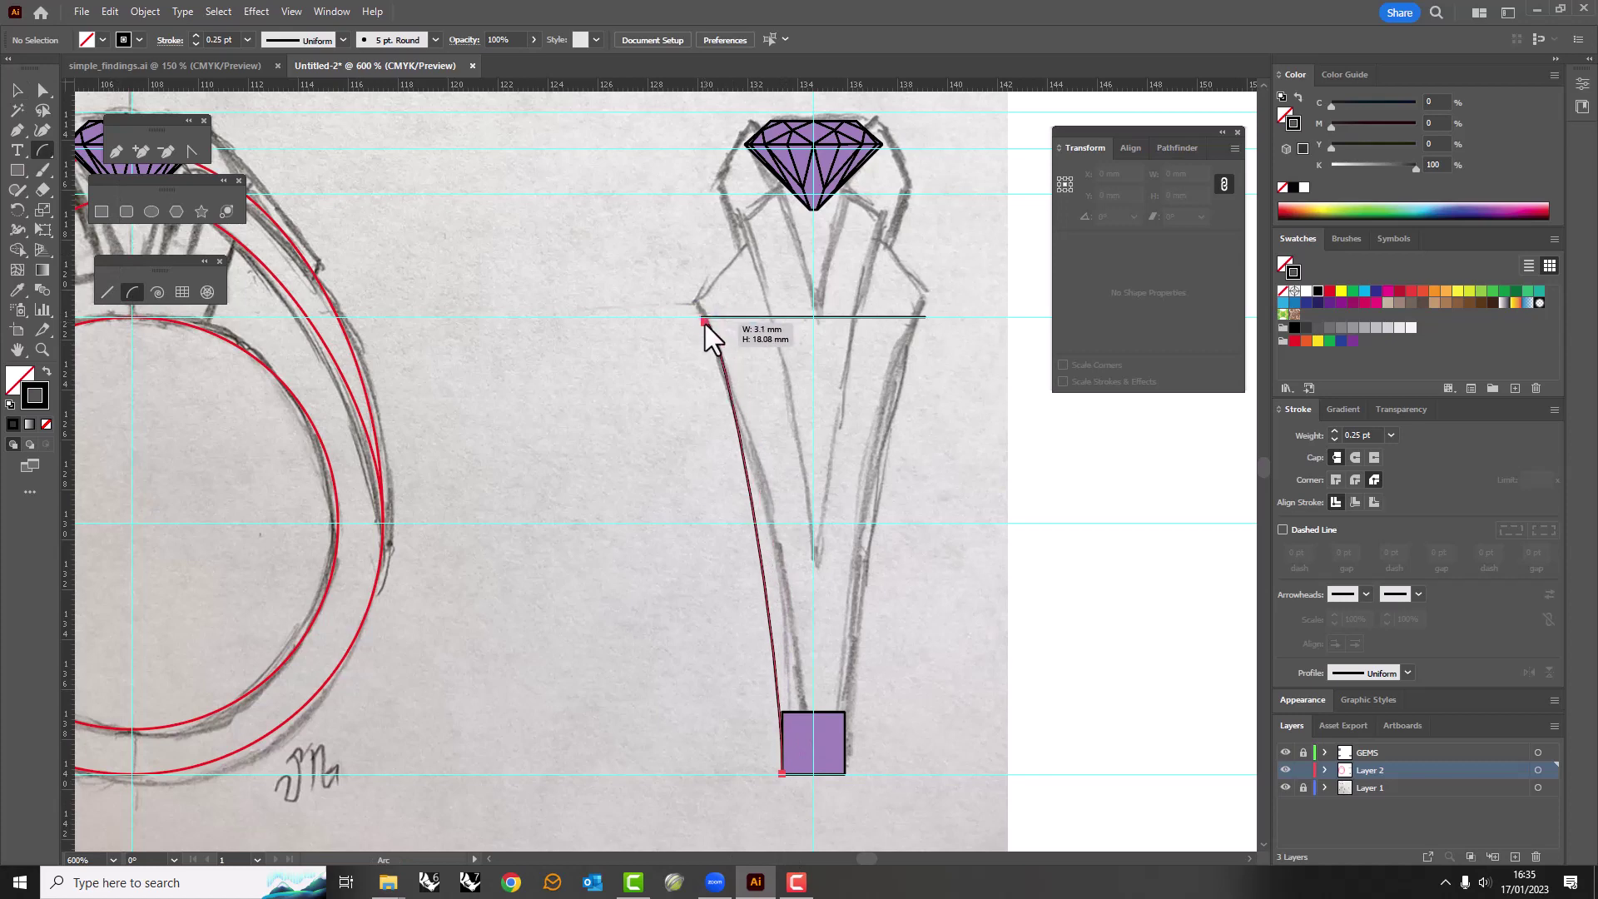
pyautogui.press('Up')
pyautogui.press('Up')
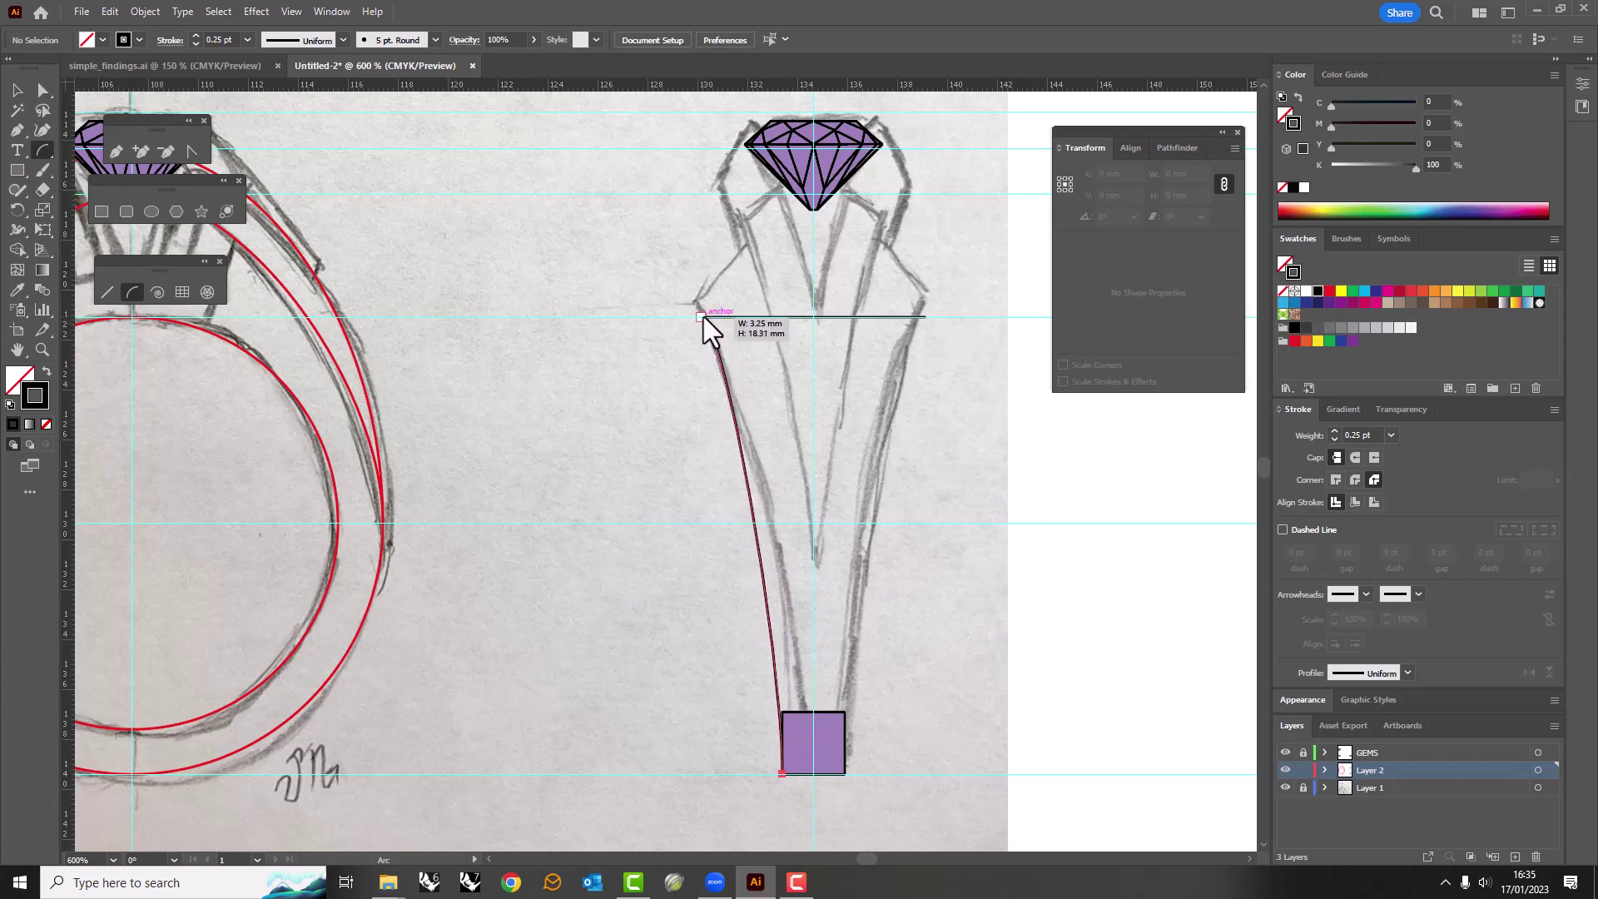
pyautogui.press('v')
pyautogui.moveTo(782, 774); pyautogui.dragTo(782, 713)
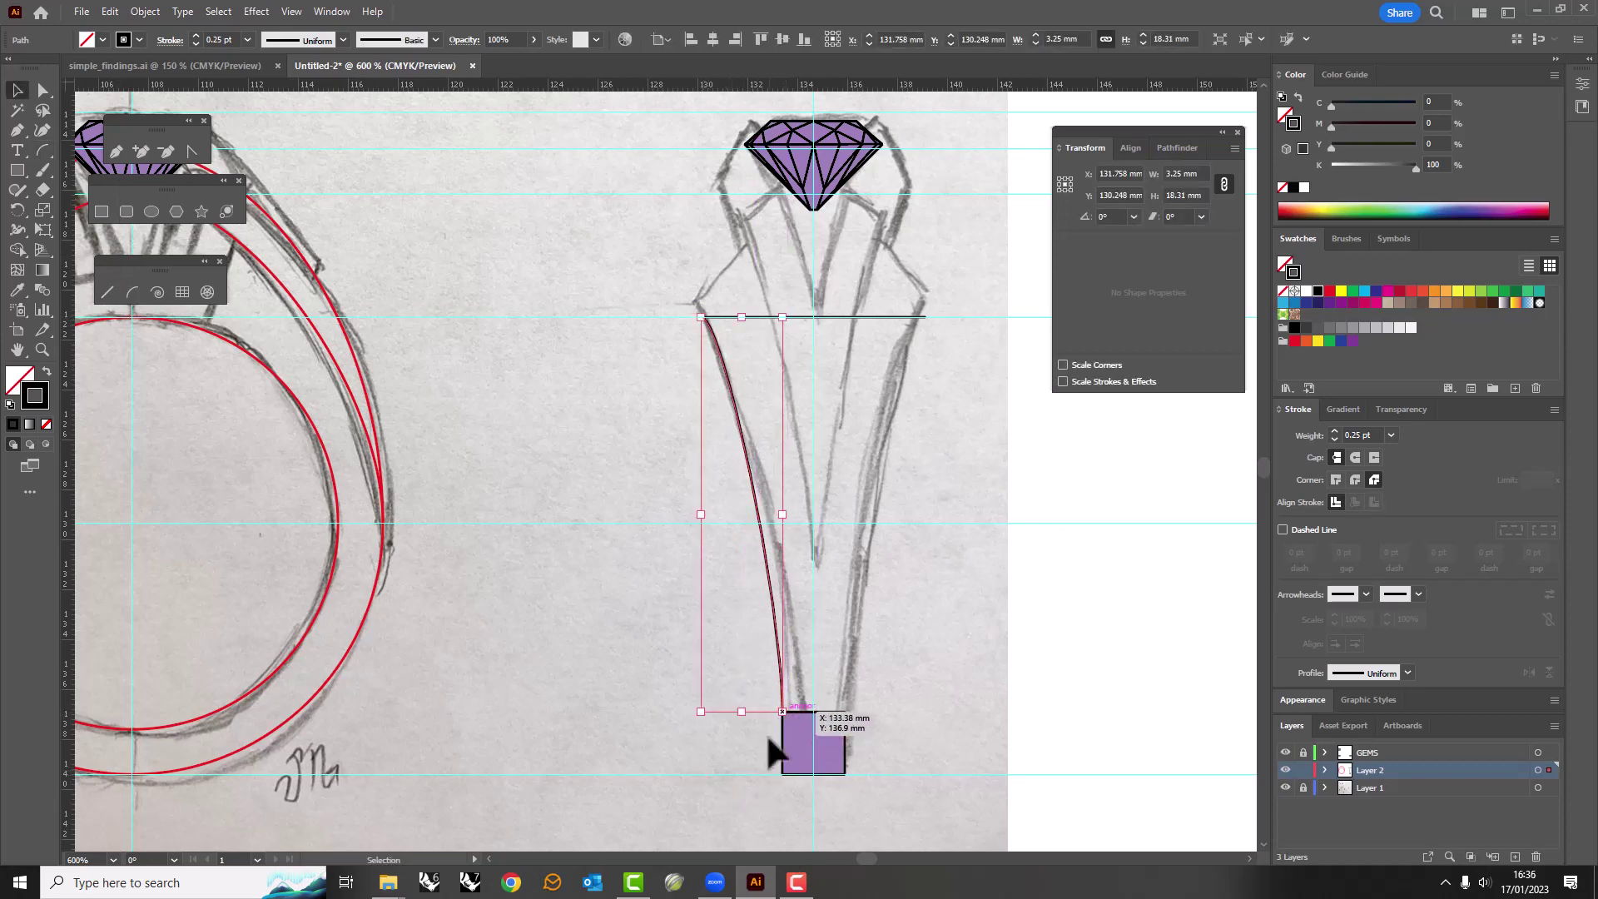
pyautogui.scroll(1, 780, 433)
pyautogui.press('a')
pyautogui.click(713, 337)
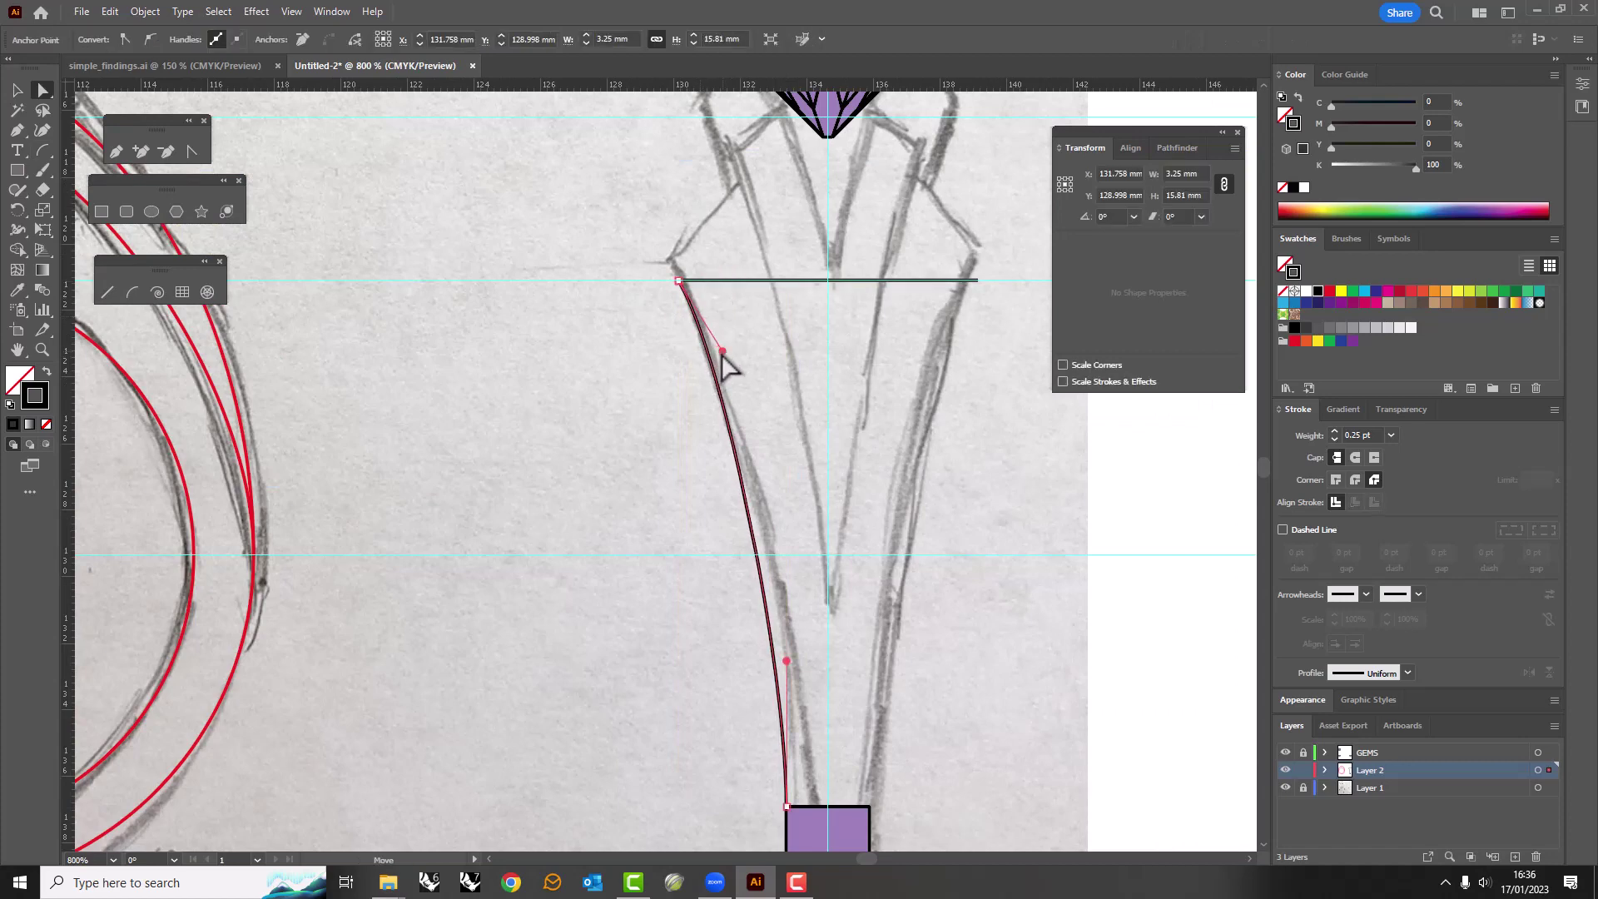
pyautogui.hotkey('ctrl', '=')
pyautogui.scroll(-3, 722, 762)
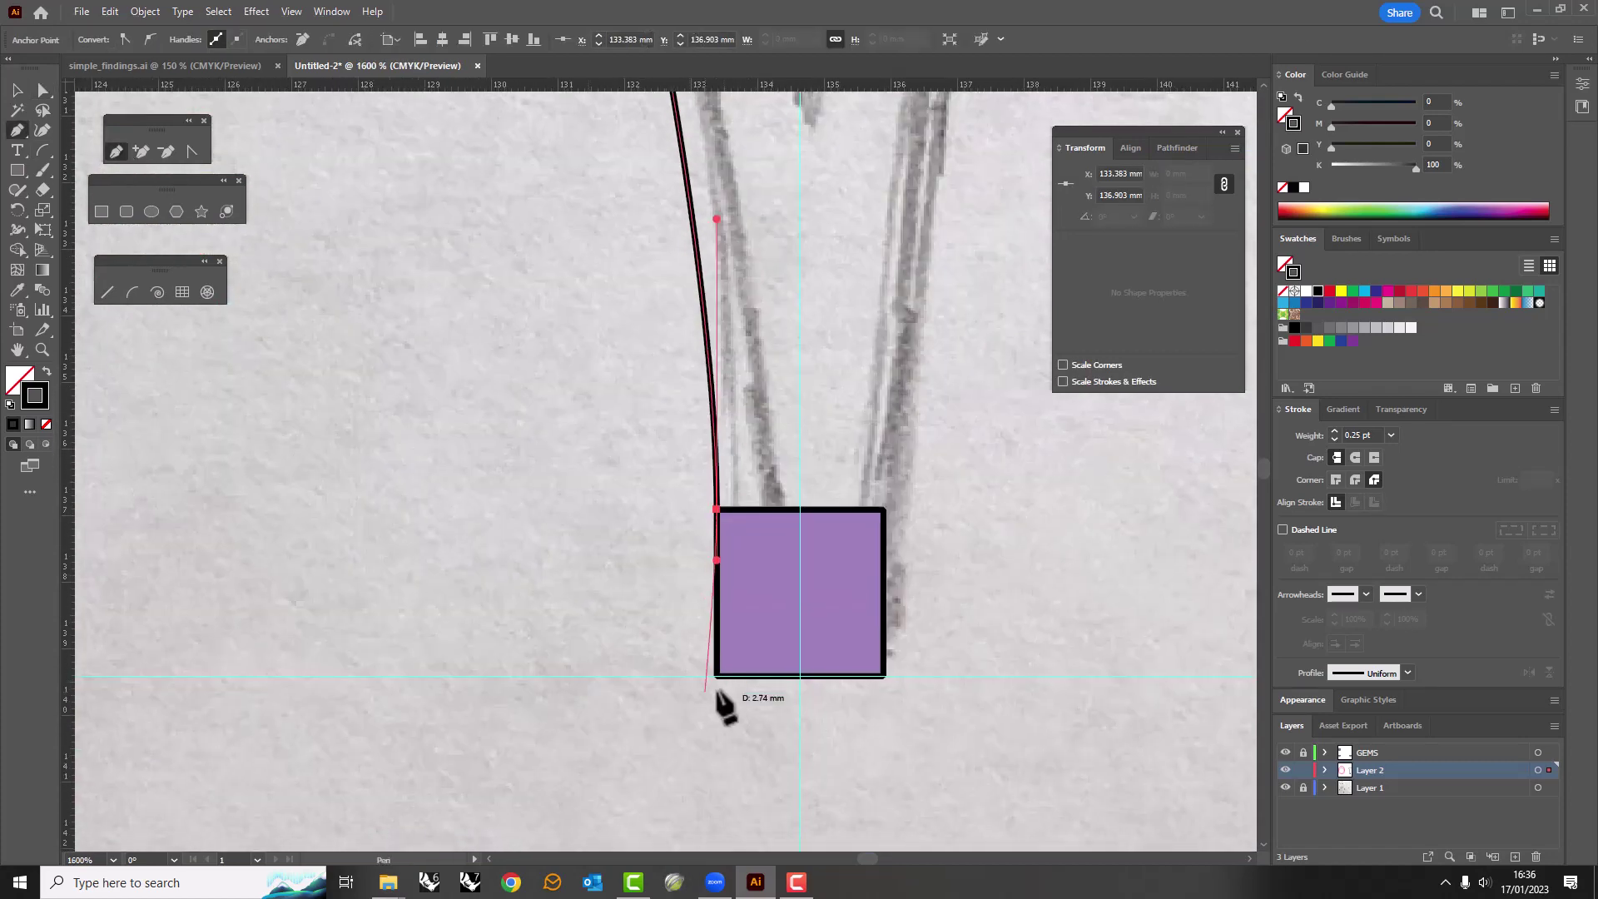
# Delete the purple square and give the arc the red outline colour.
pyautogui.press('v')
pyautogui.click(757, 553)
pyautogui.press('Delete')
pyautogui.hotkey('ctrl', '-')
pyautogui.hotkey('ctrl', '-')
pyautogui.hotkey('ctrl', '-')
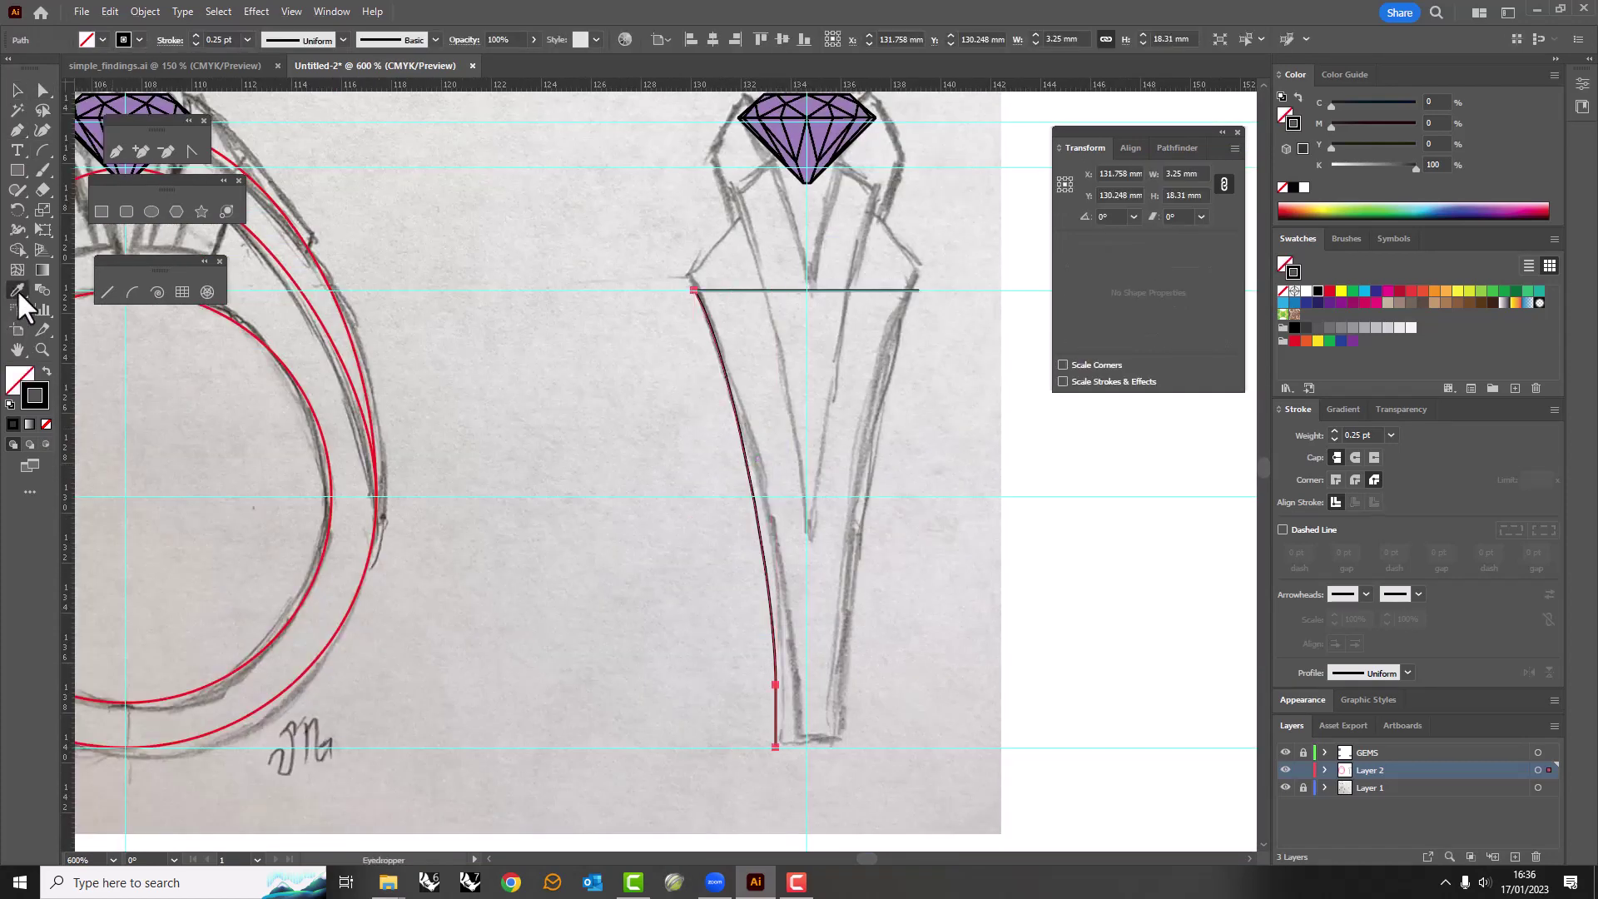
pyautogui.click(756, 290)
# Reflect a copy of the red arc onto the right side and join their bottom ends.
pyautogui.click(721, 341)
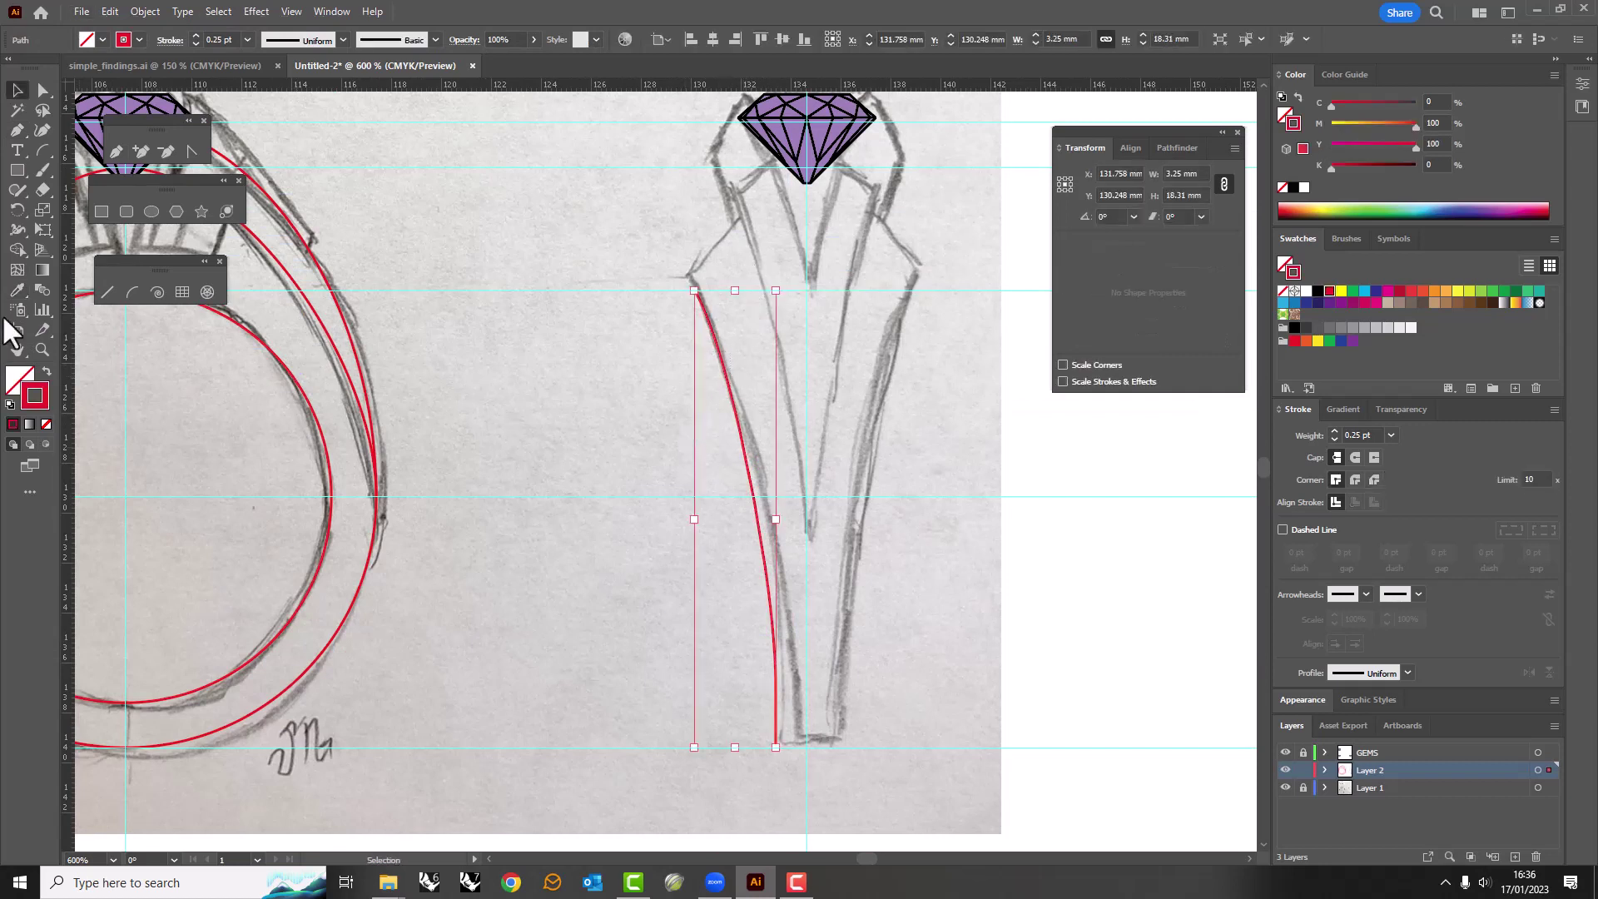
pyautogui.click(22, 204)
pyautogui.moveTo(806, 351); pyautogui.dragTo(805, 715)
pyautogui.press('a')
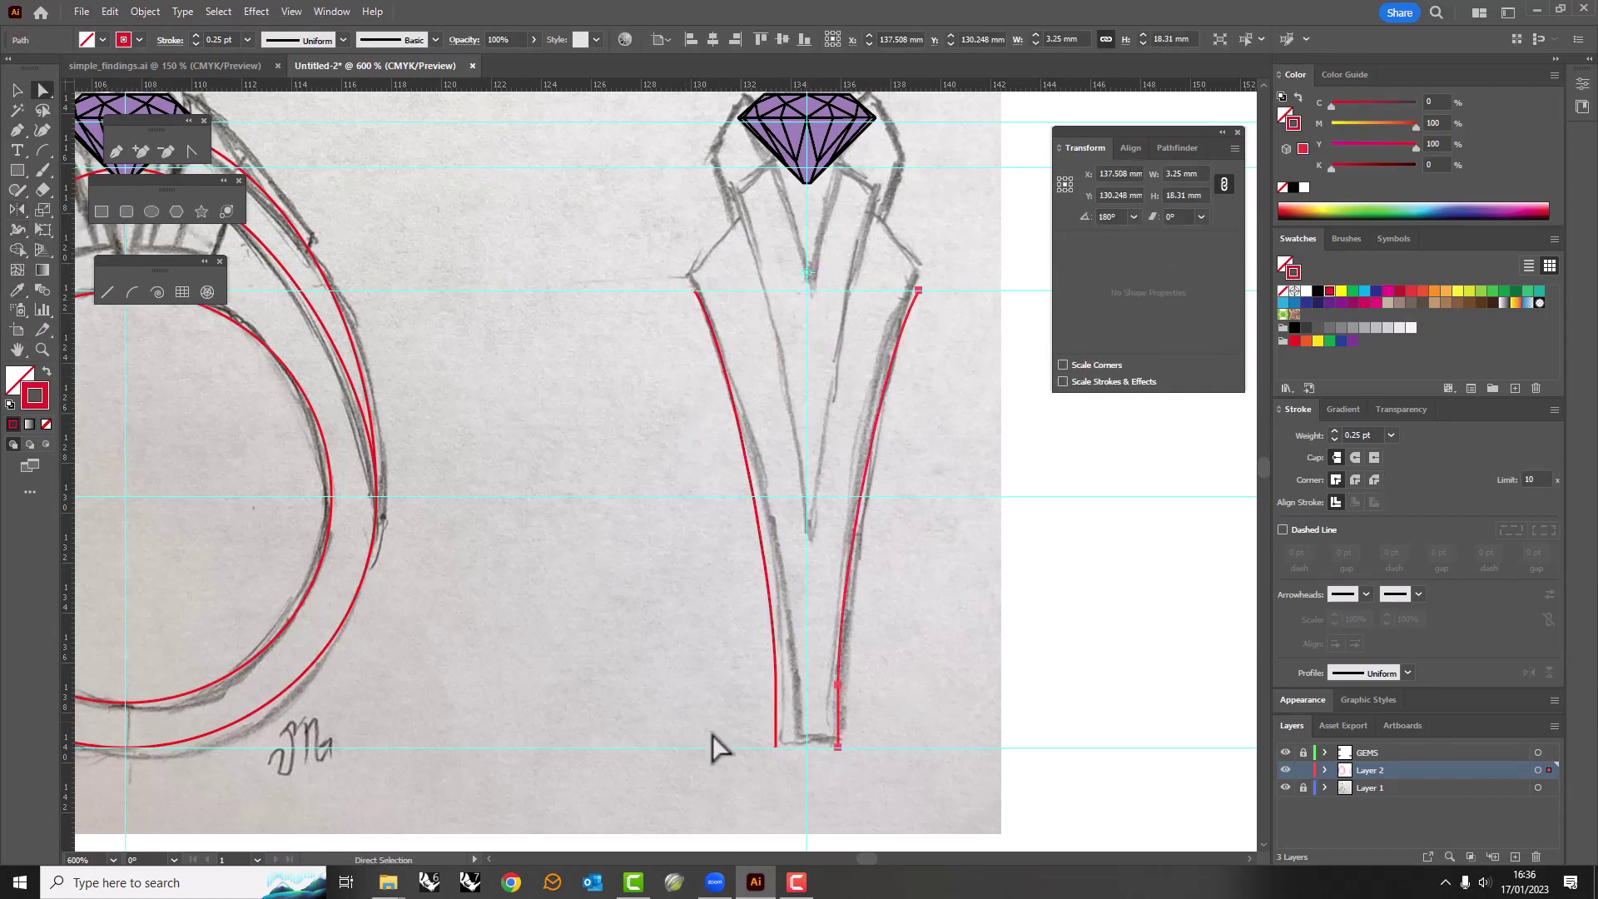
pyautogui.moveTo(660, 250); pyautogui.dragTo(924, 342)
pyautogui.hotkey('ctrl', 'j')
pyautogui.hotkey('ctrl', 'z')
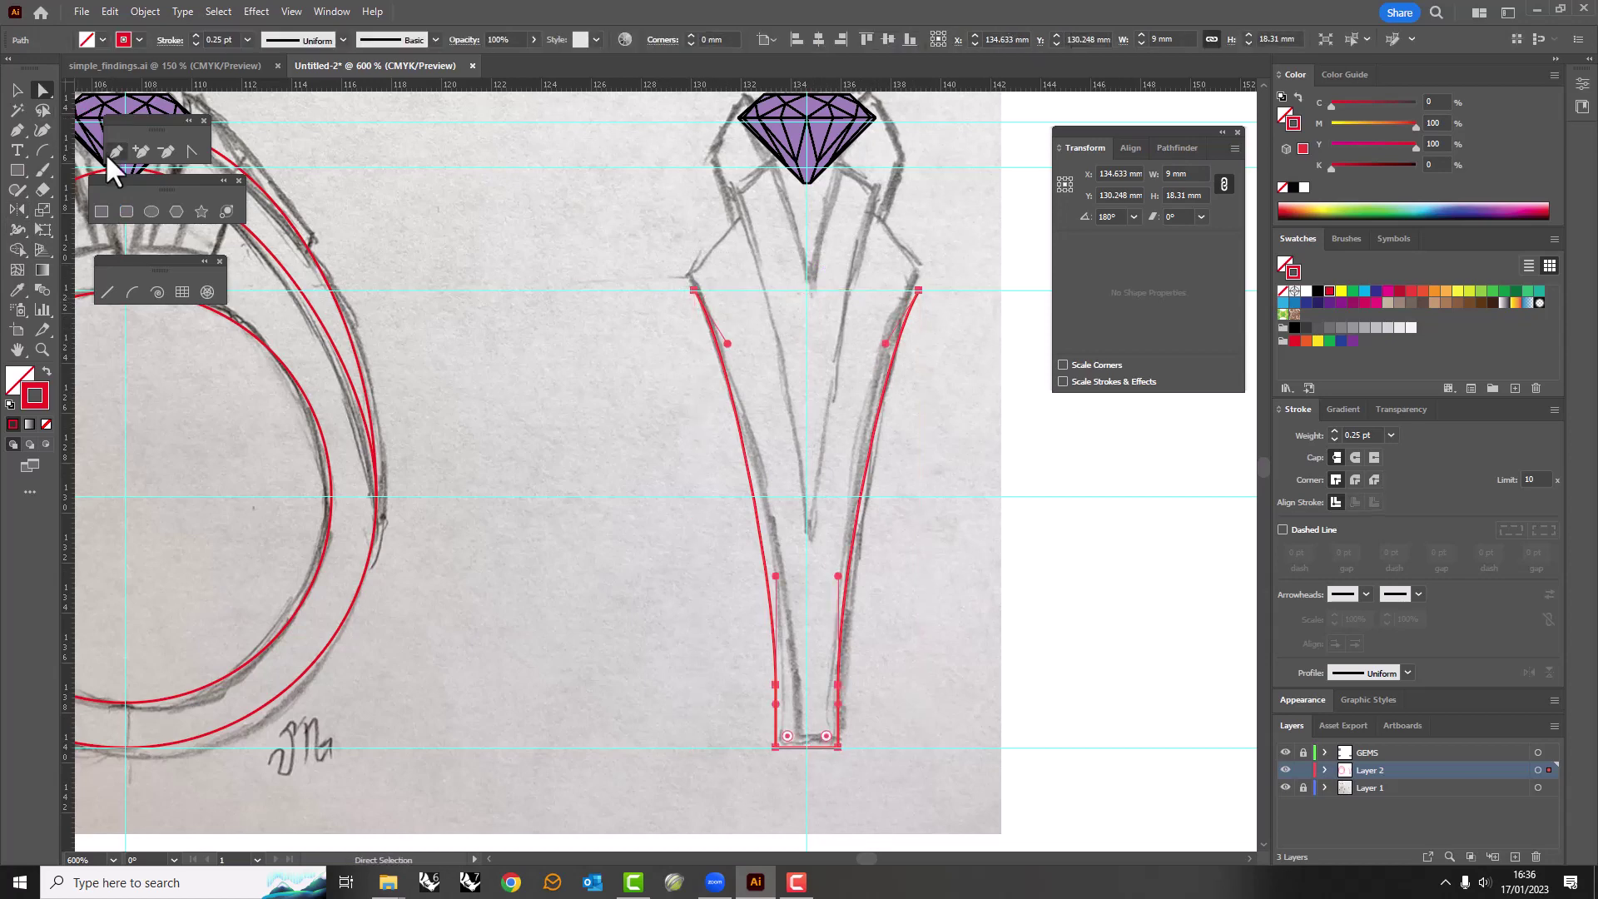
# Close the shank's top with an arched Pen segment peaking under the diamond.
pyautogui.press('p')
pyautogui.click(693, 291)
pyautogui.scroll(3, 778, 287)
pyautogui.click(777, 268)
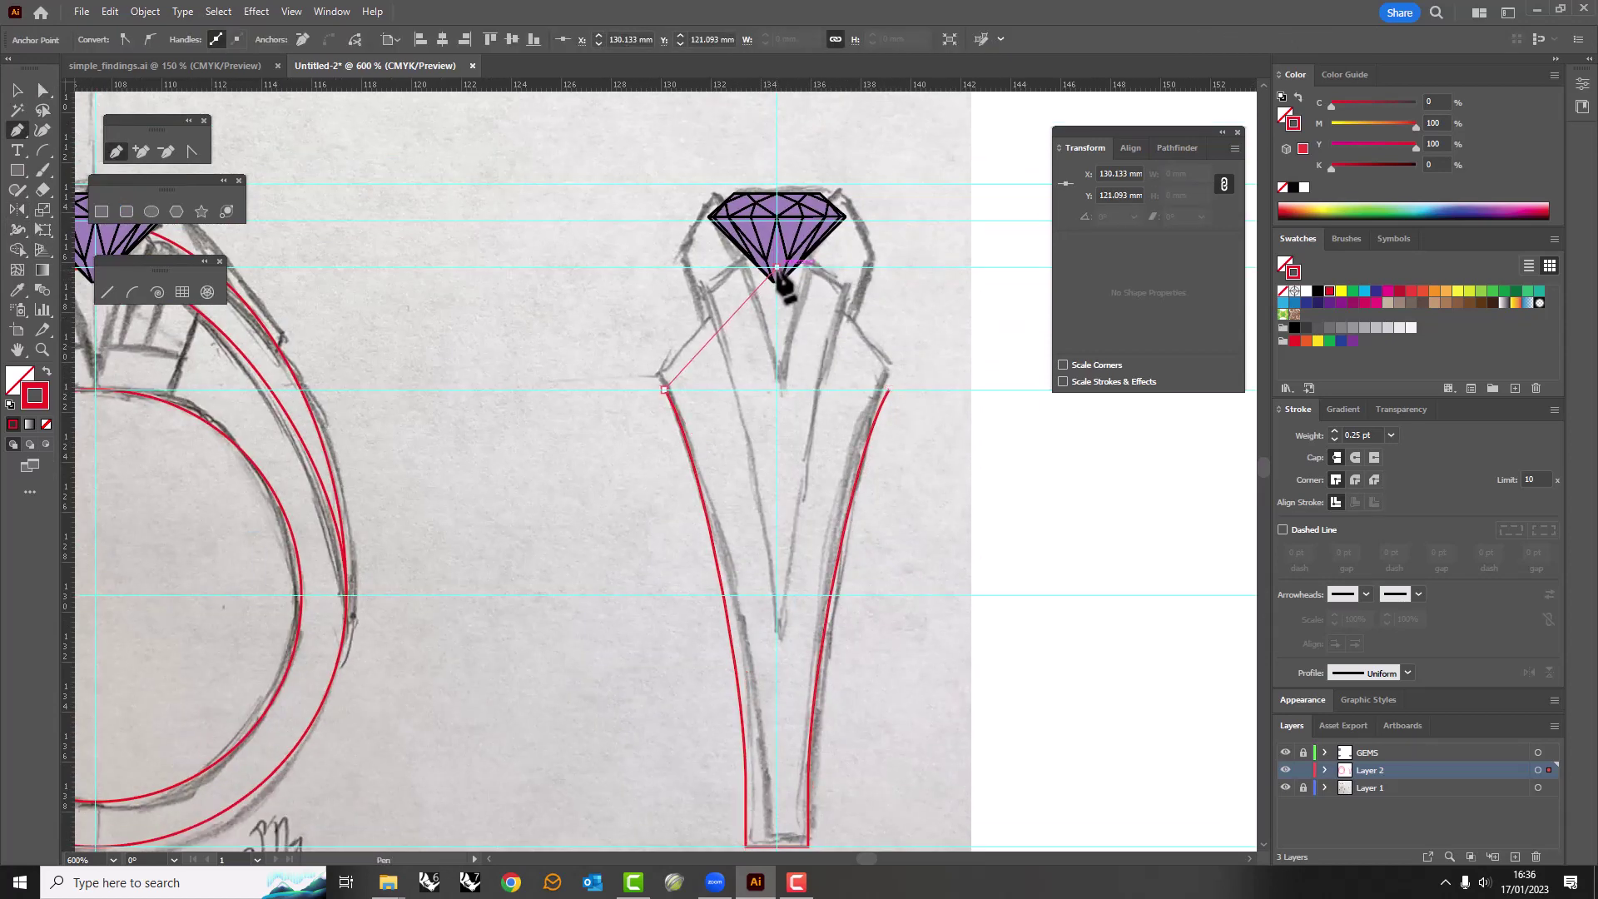
pyautogui.click(888, 389)
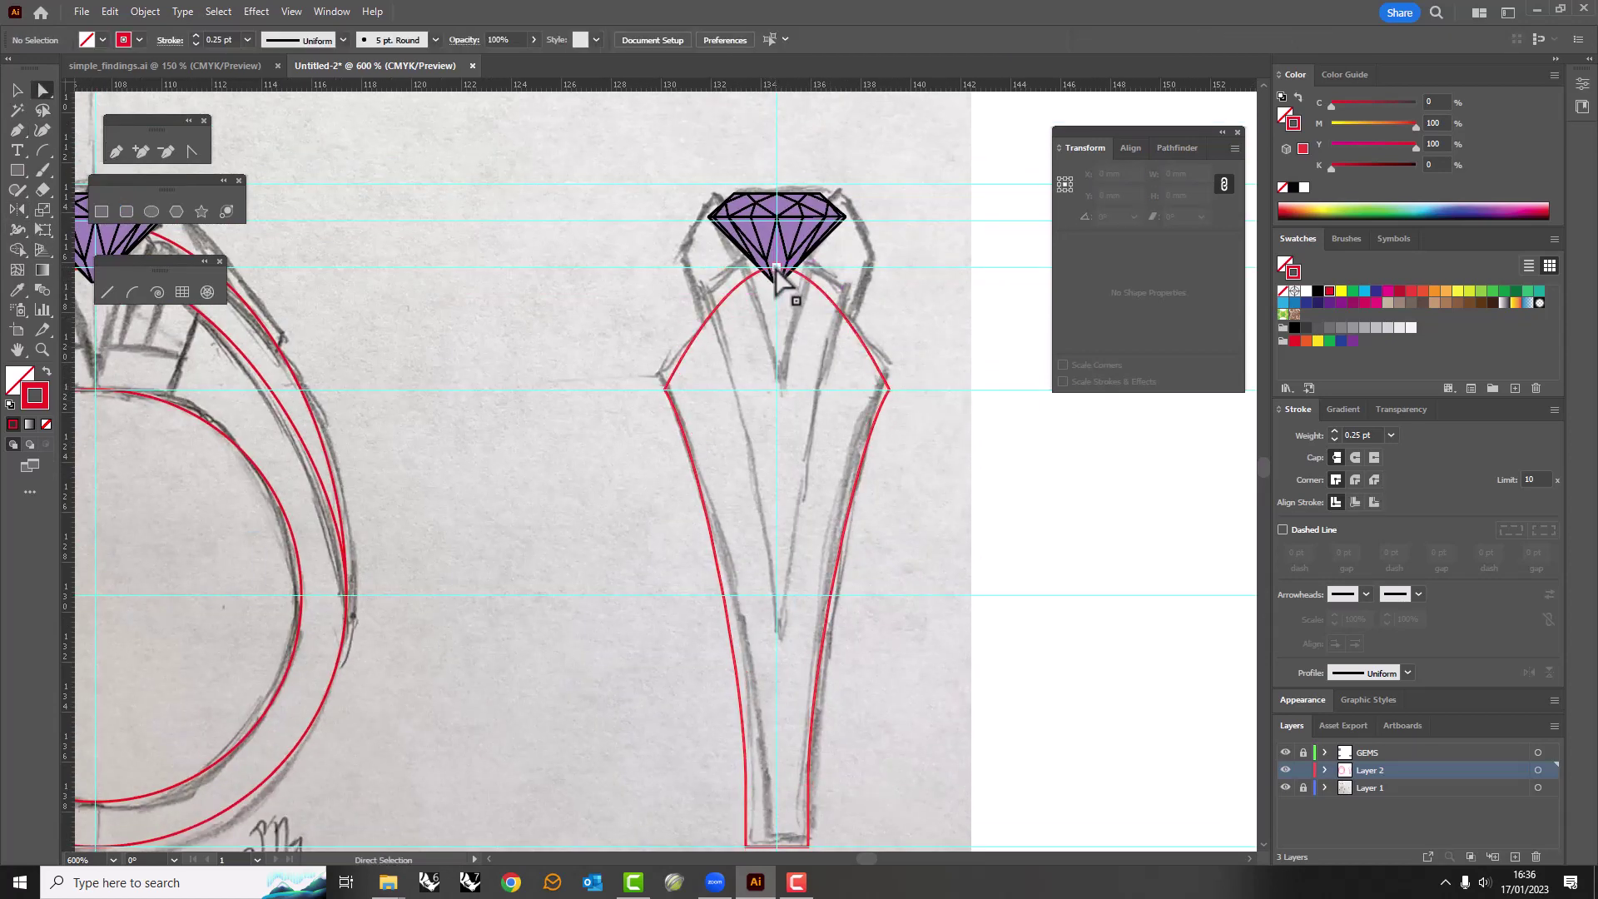
pyautogui.moveTo(776, 267); pyautogui.dragTo(776, 356)
pyautogui.hotkey('ctrl', 'z')
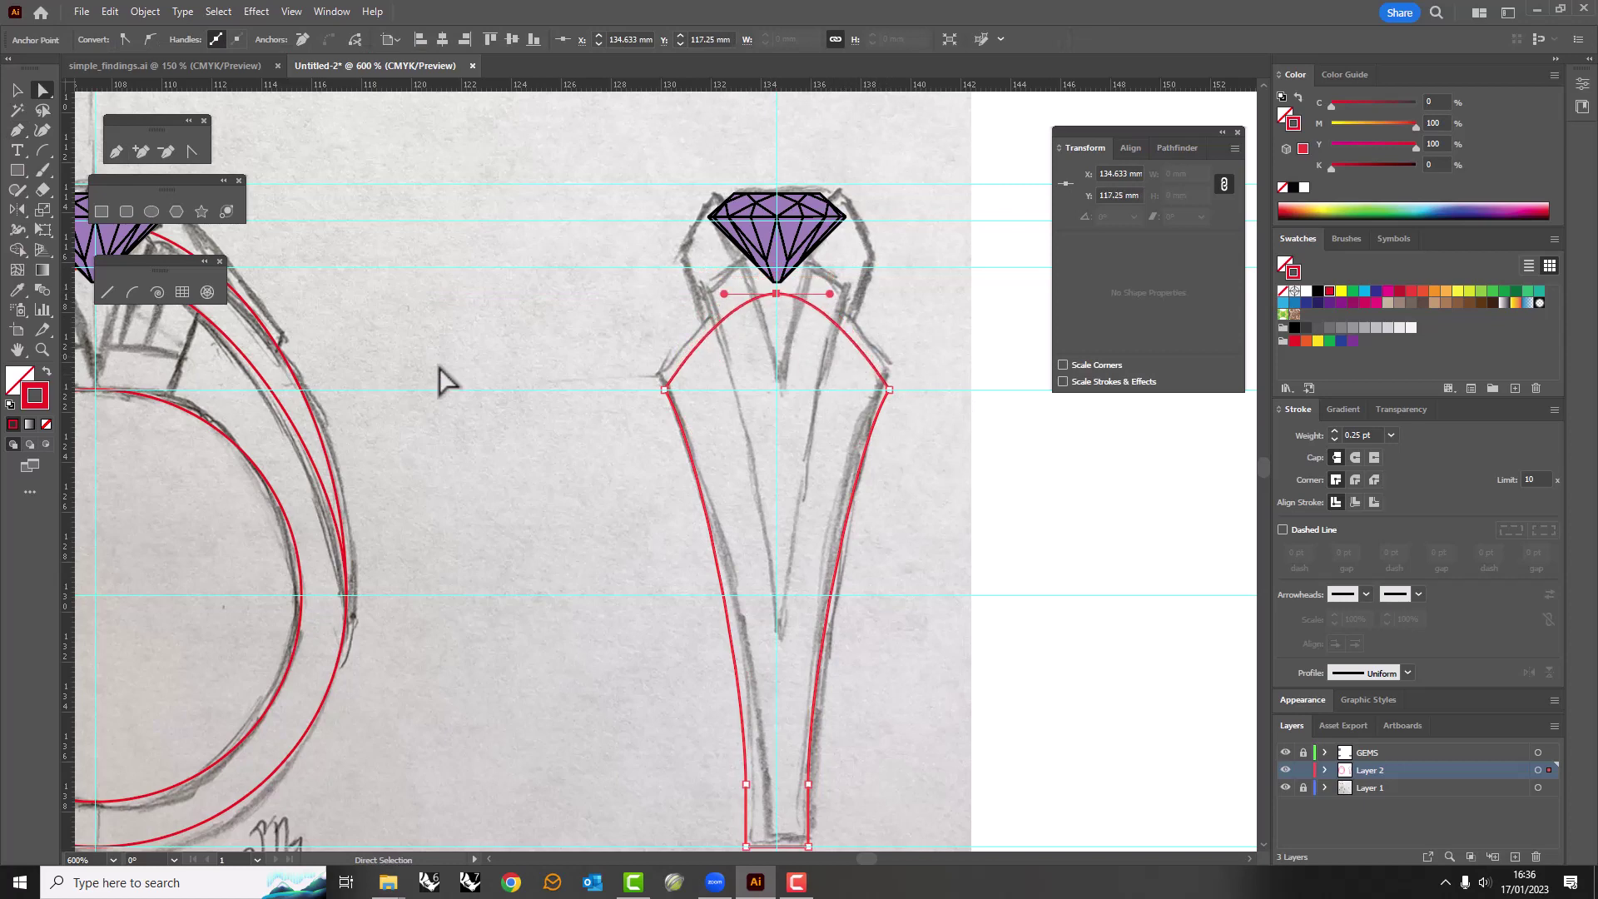
# Pan around the finished shank outline and reselect it.
pyautogui.moveTo(441, 381); pyautogui.dragTo(531, 457)
pyautogui.click(793, 403)
pyautogui.scroll(-2, 643, 432)
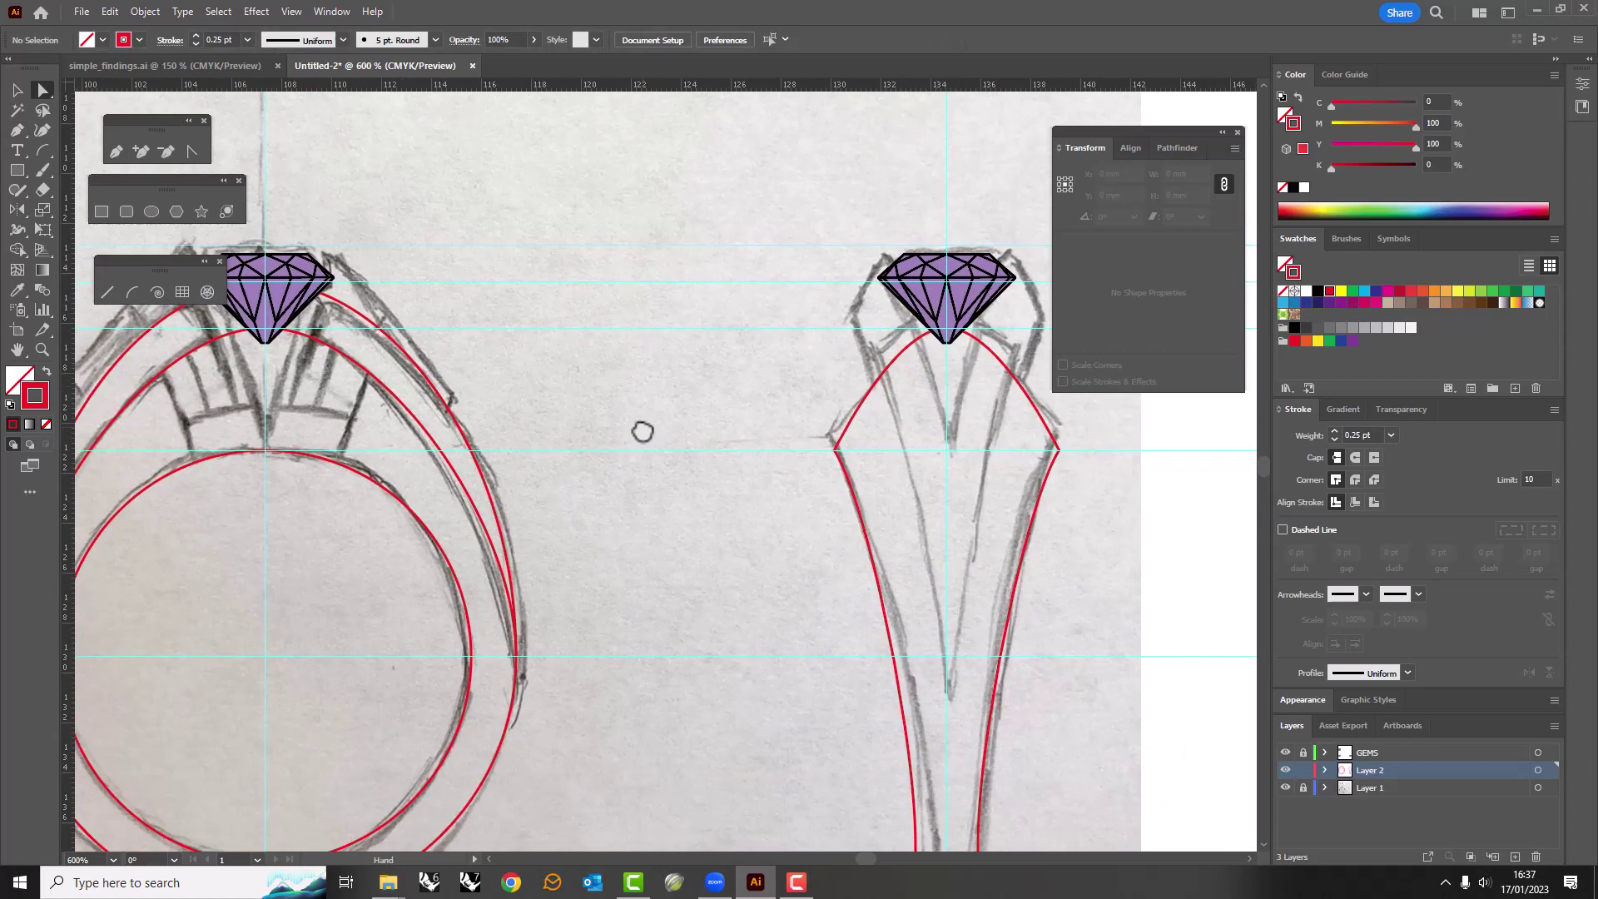
pyautogui.hscroll(2, 560, 396)
pyautogui.hscroll(3, 545, 379)
pyautogui.scroll(-1, 583, 400)
pyautogui.hscroll(1, 620, 422)
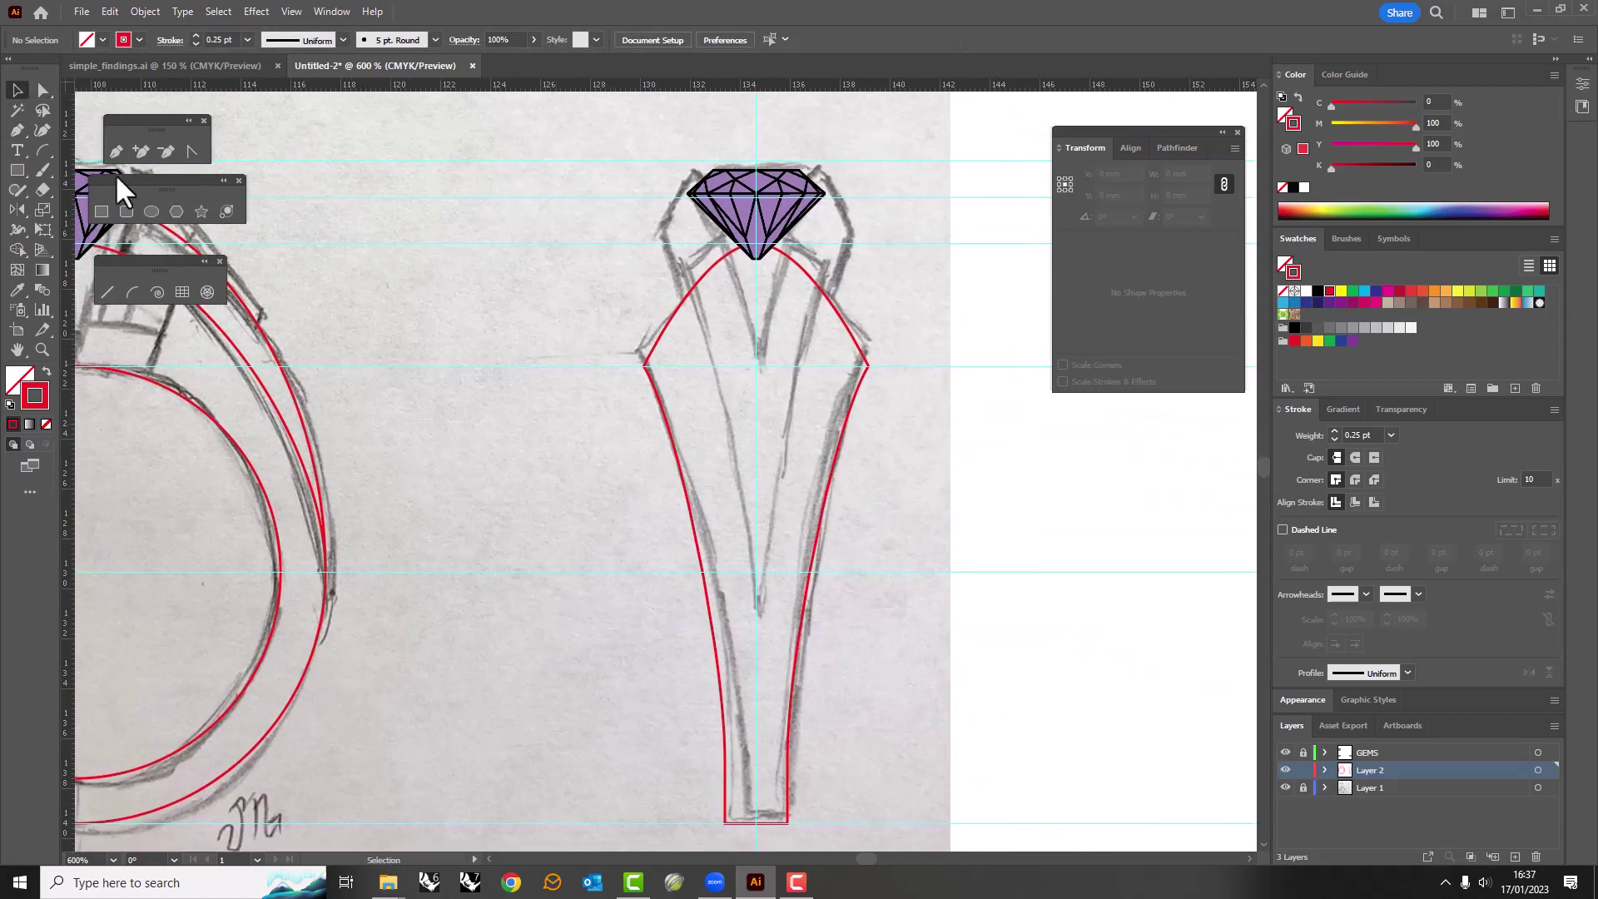
pyautogui.hotkey('ctrl', 'z')
# Create an inner copy of the front-view outline with an Offset Path of -2.
pyautogui.click(258, 10)
pyautogui.moveTo(144, 11)
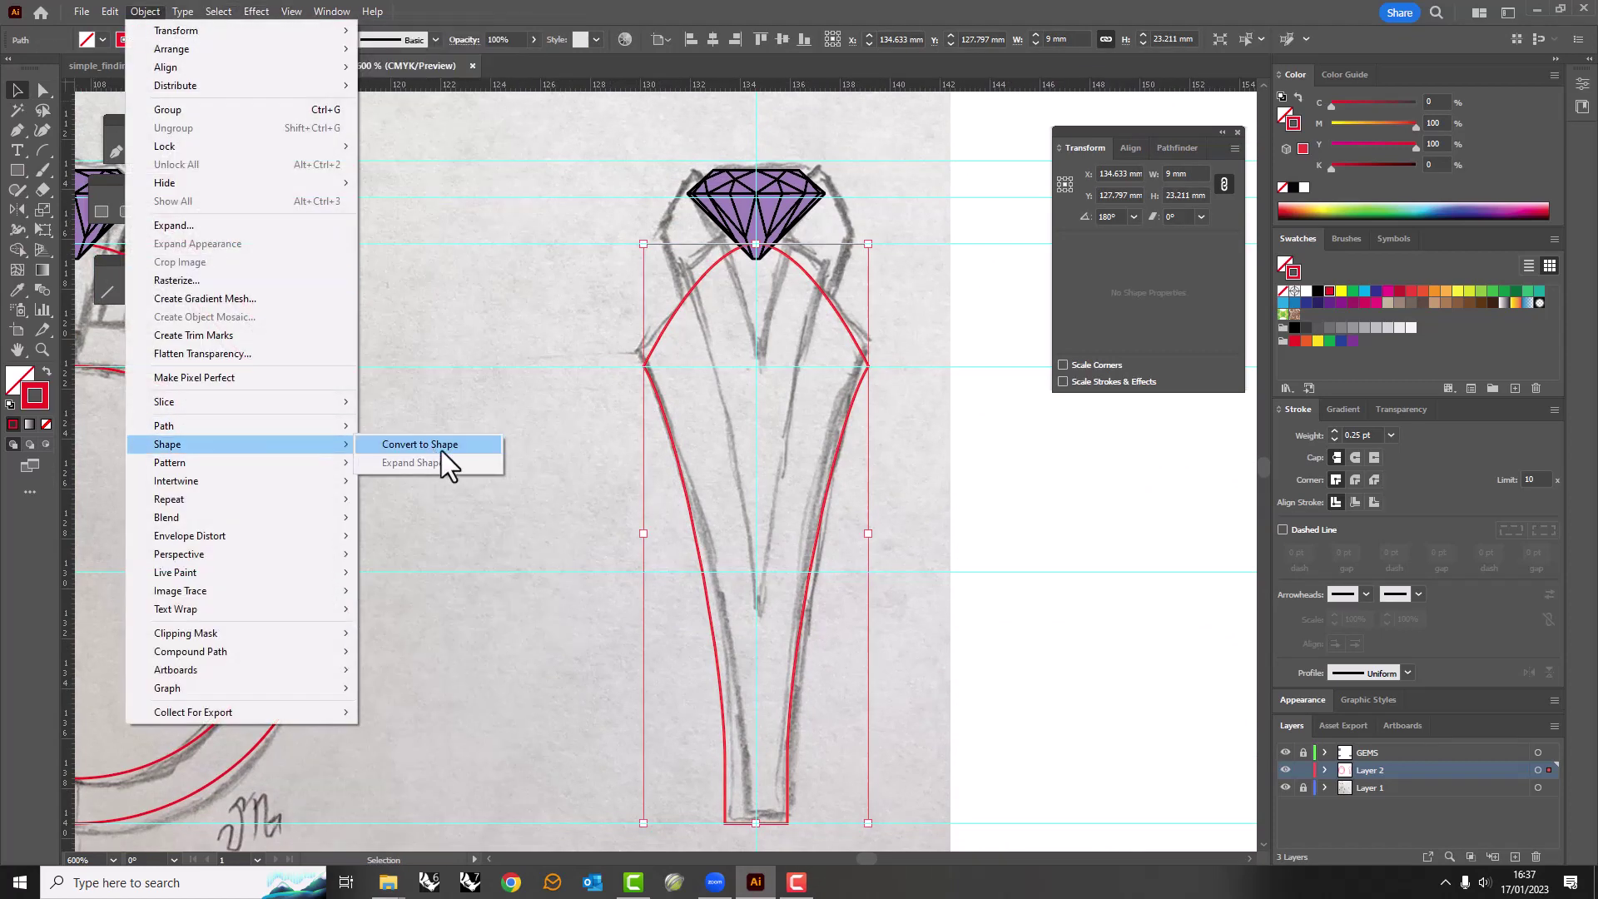
pyautogui.moveTo(163, 426)
pyautogui.click(408, 486)
pyautogui.write('-2')
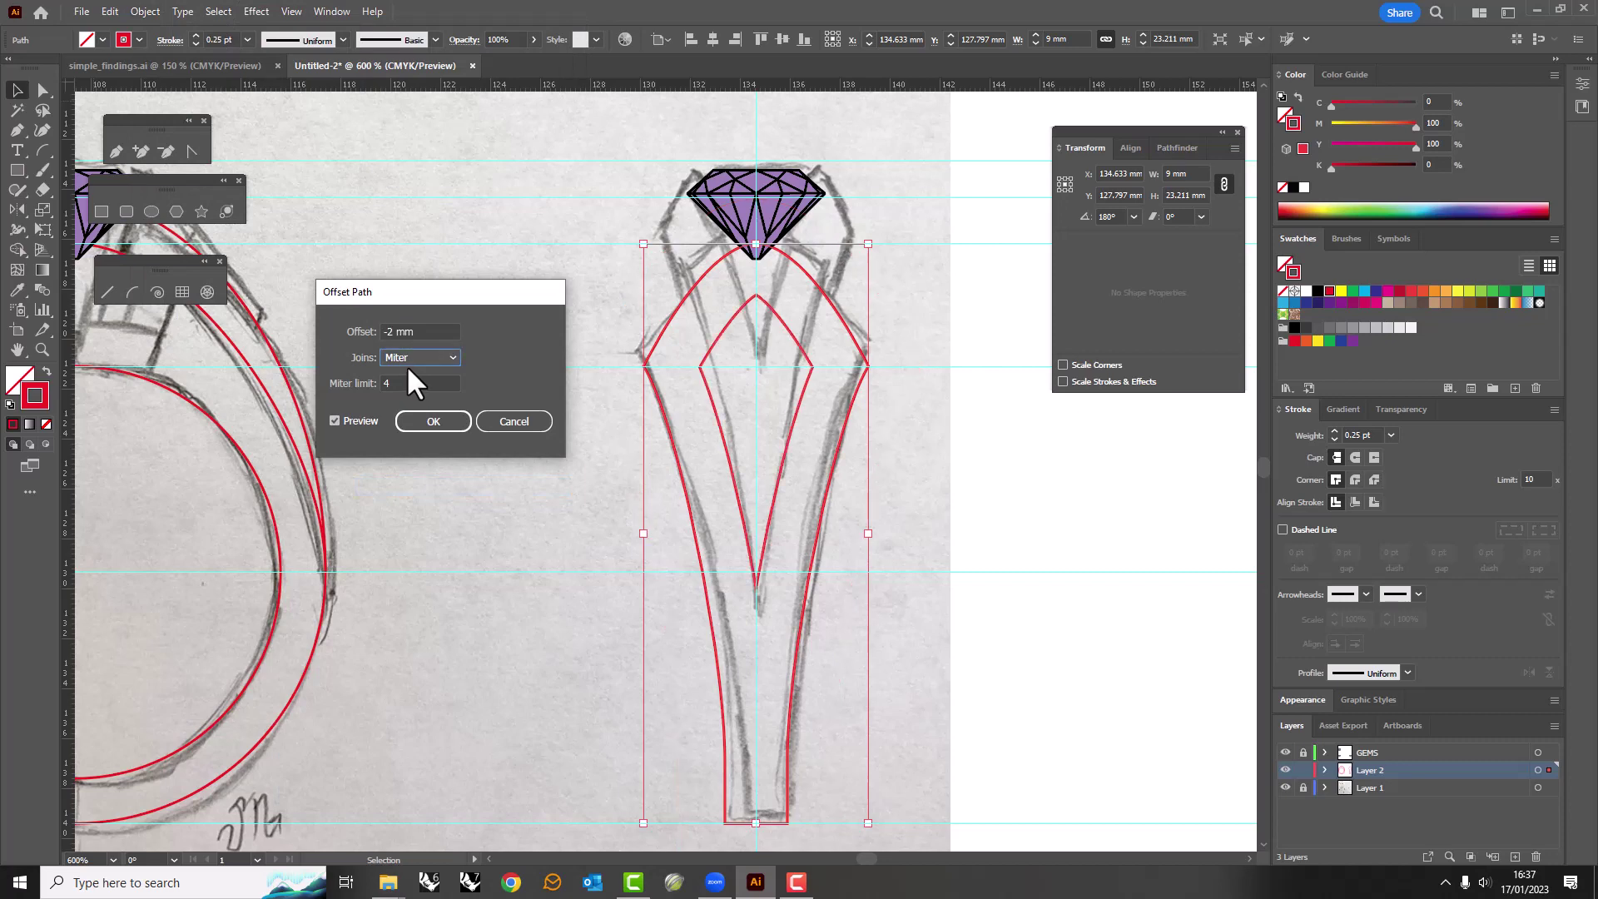
pyautogui.click(433, 421)
# Raise the inner outline's bottom and stretch its top up toward the diamond.
pyautogui.moveTo(756, 769)
pyautogui.mouseDown()
pyautogui.moveTo(754, 573)
pyautogui.moveTo(756, 611)
pyautogui.mouseUp()
pyautogui.scroll(3, 721, 442)
pyautogui.moveTo(727, 421); pyautogui.dragTo(727, 365)
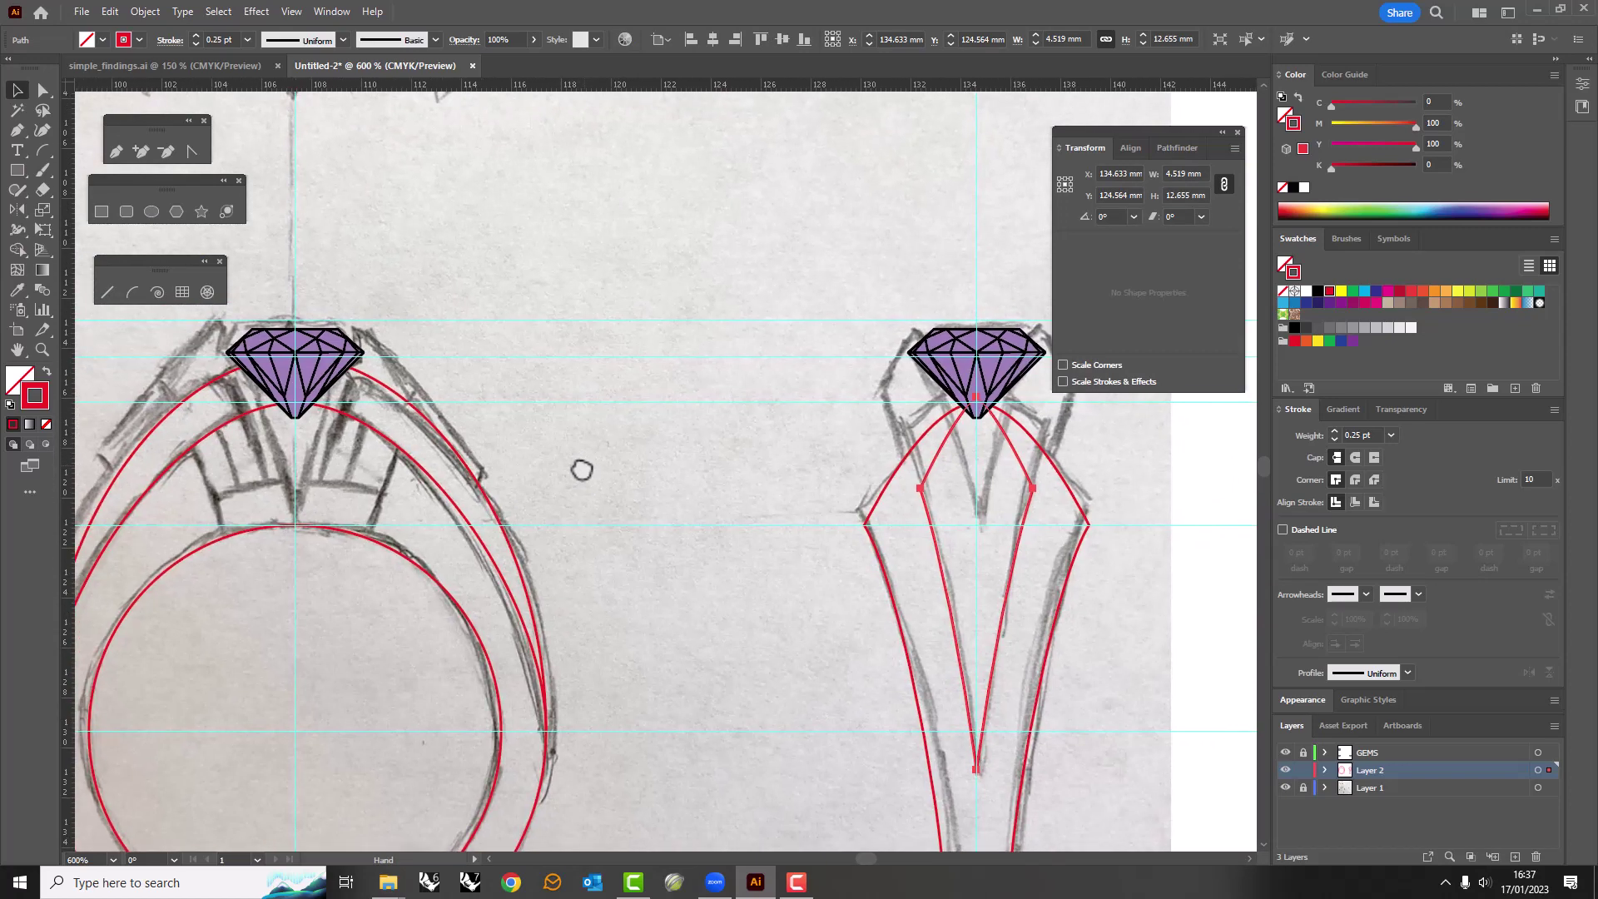
pyautogui.moveTo(336, 431); pyautogui.dragTo(571, 485)
pyautogui.moveTo(910, 423); pyautogui.dragTo(909, 396)
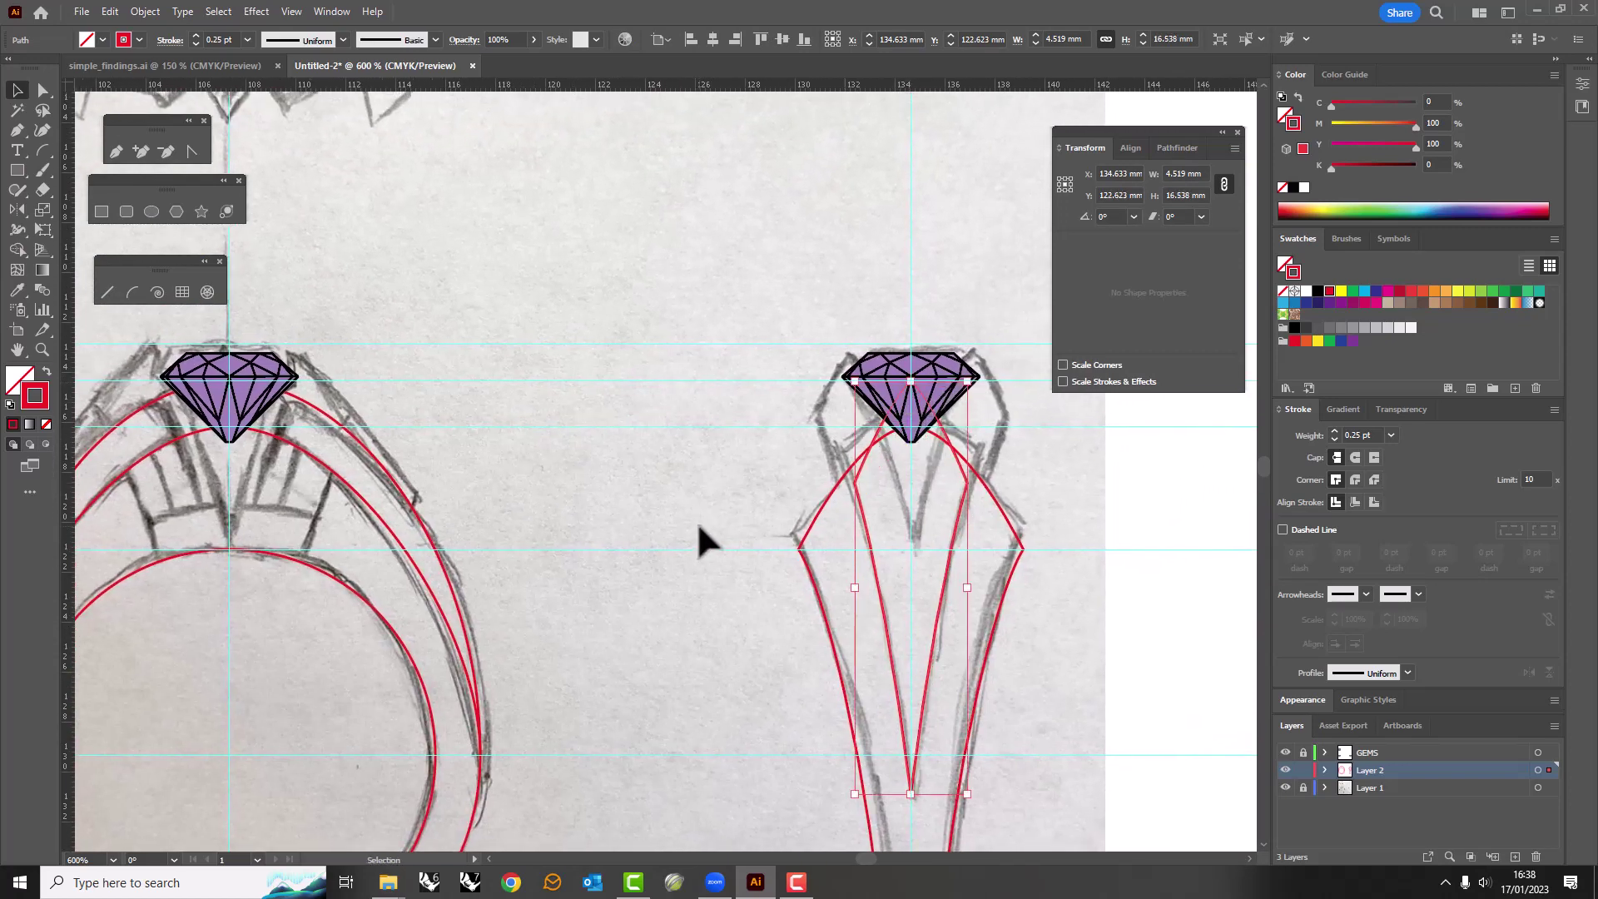
# Delete the inner outline's top point and its segments over the diamond.
pyautogui.press('a')
pyautogui.click(854, 482)
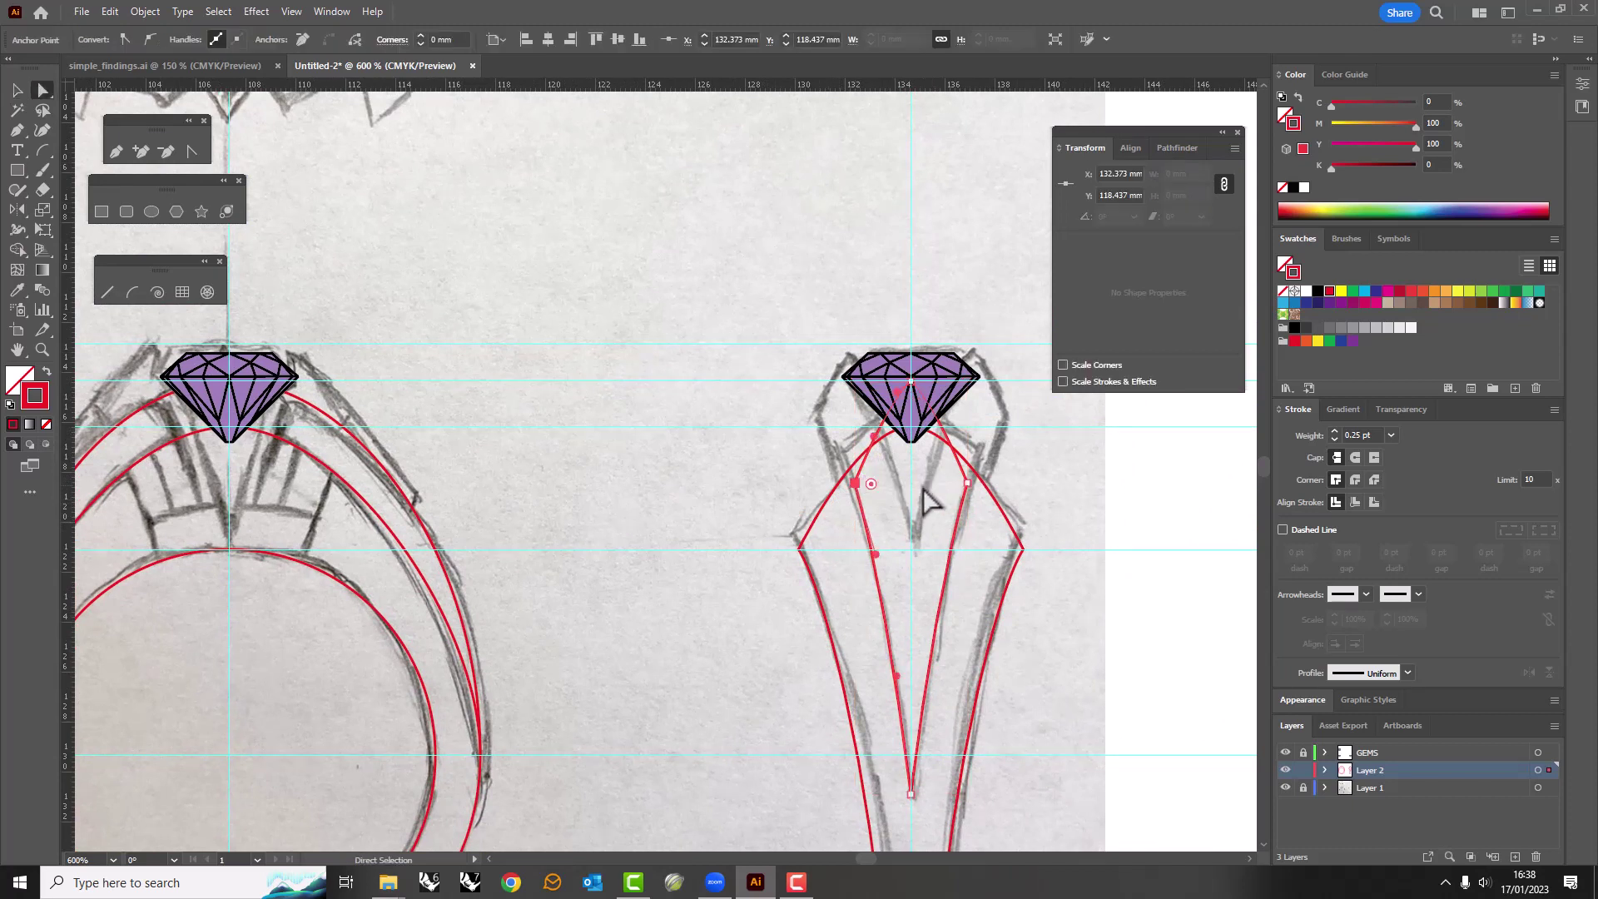
pyautogui.keyDown('shift'); pyautogui.click(967, 483); pyautogui.keyUp('shift')
pyautogui.press('v')
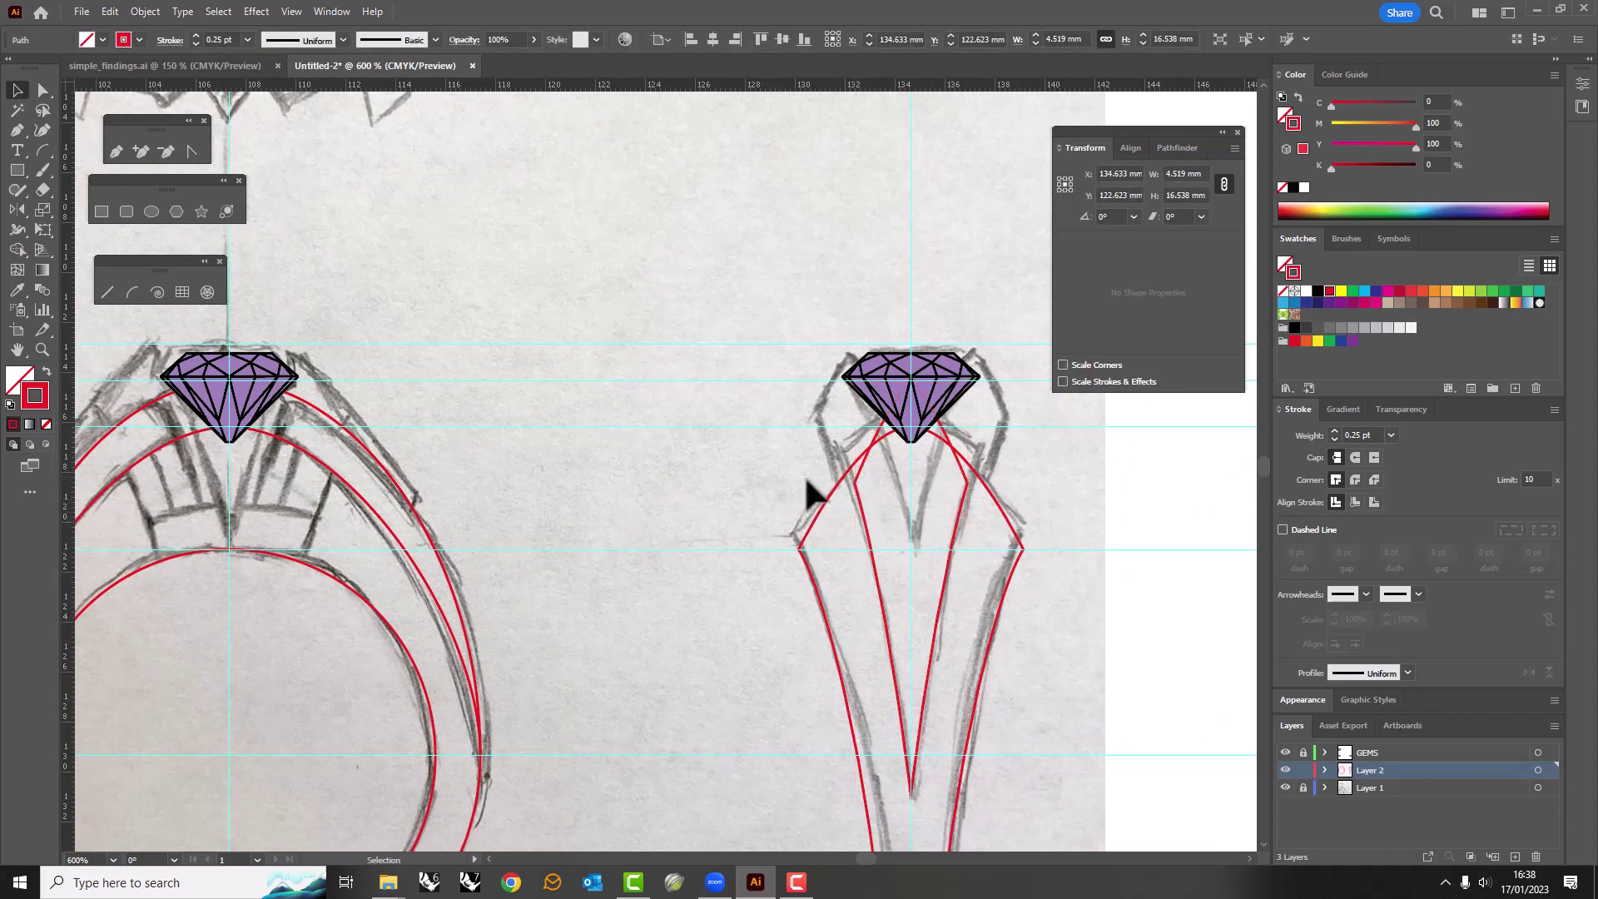
pyautogui.press('a')
pyautogui.click(870, 456)
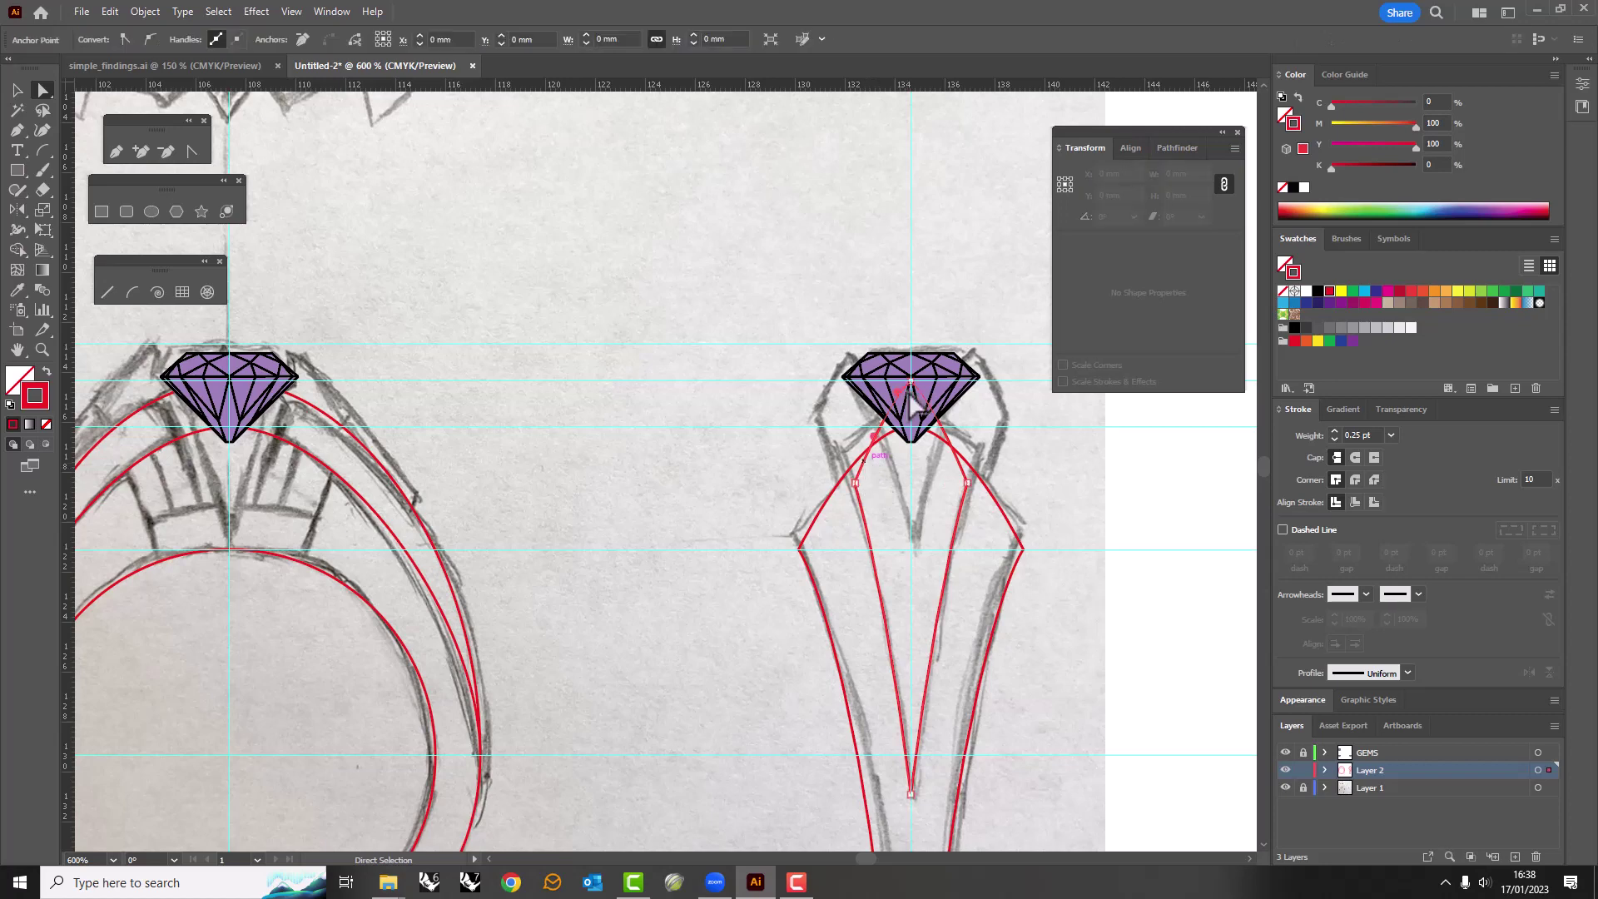
pyautogui.press('Delete')
# Nudge the inner outline's two top points up and scale them wider apart.
pyautogui.moveTo(850, 485); pyautogui.dragTo(981, 511)
pyautogui.press('Up')
pyautogui.press('Up')
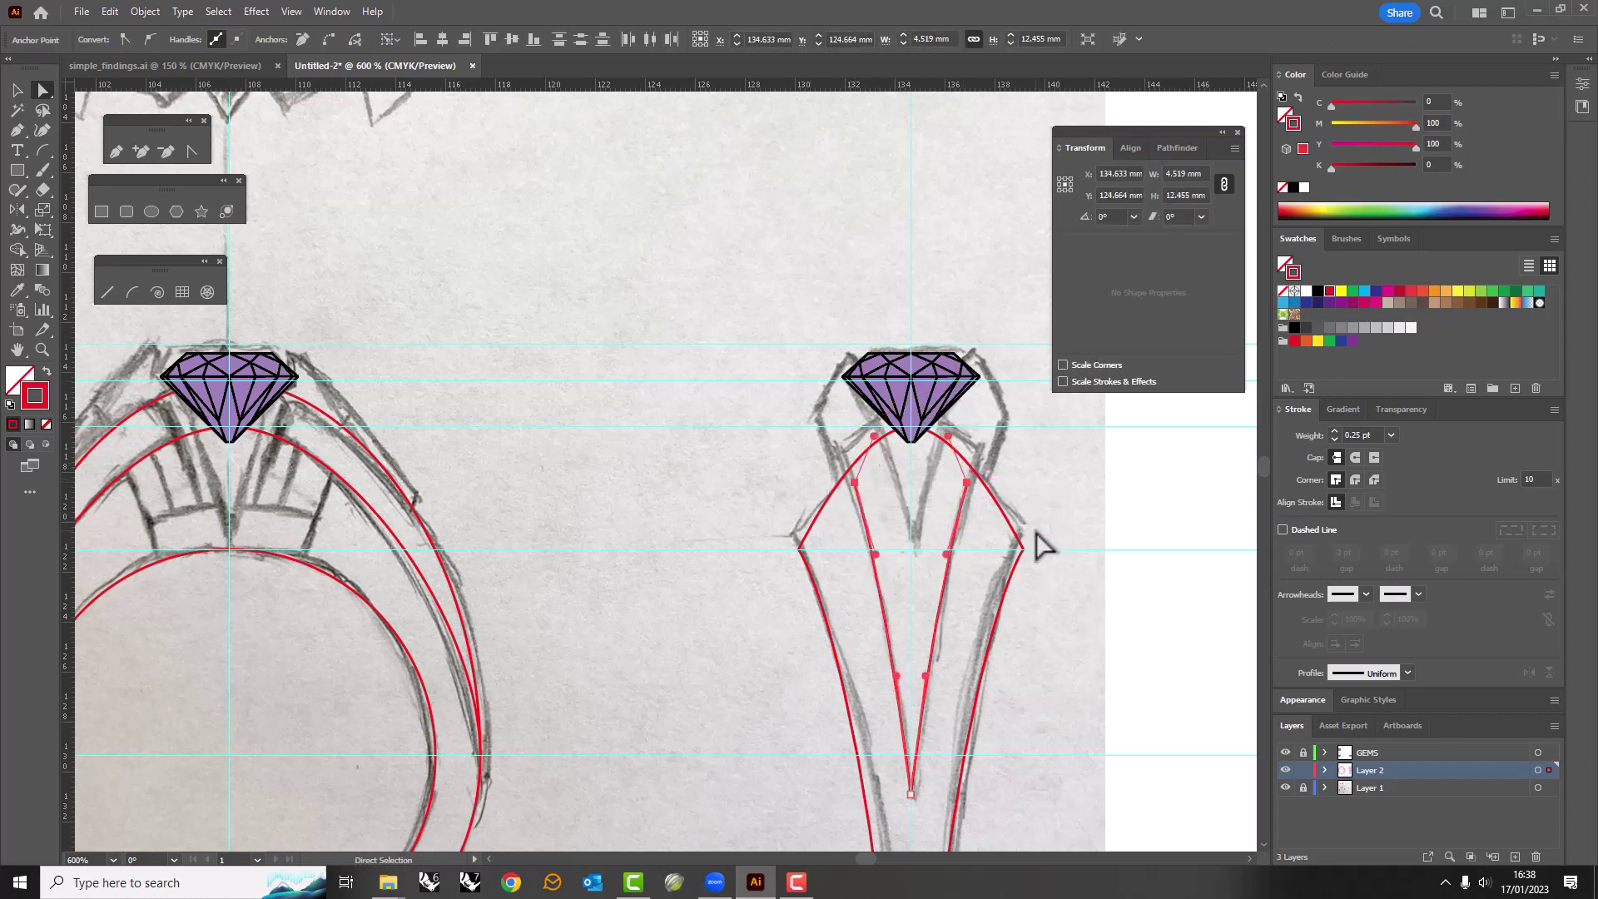
pyautogui.press('Up')
pyautogui.press('Up')
pyautogui.press('Up')
pyautogui.press('Up')
pyautogui.hotkey('ctrl', '+')
pyautogui.press('s')
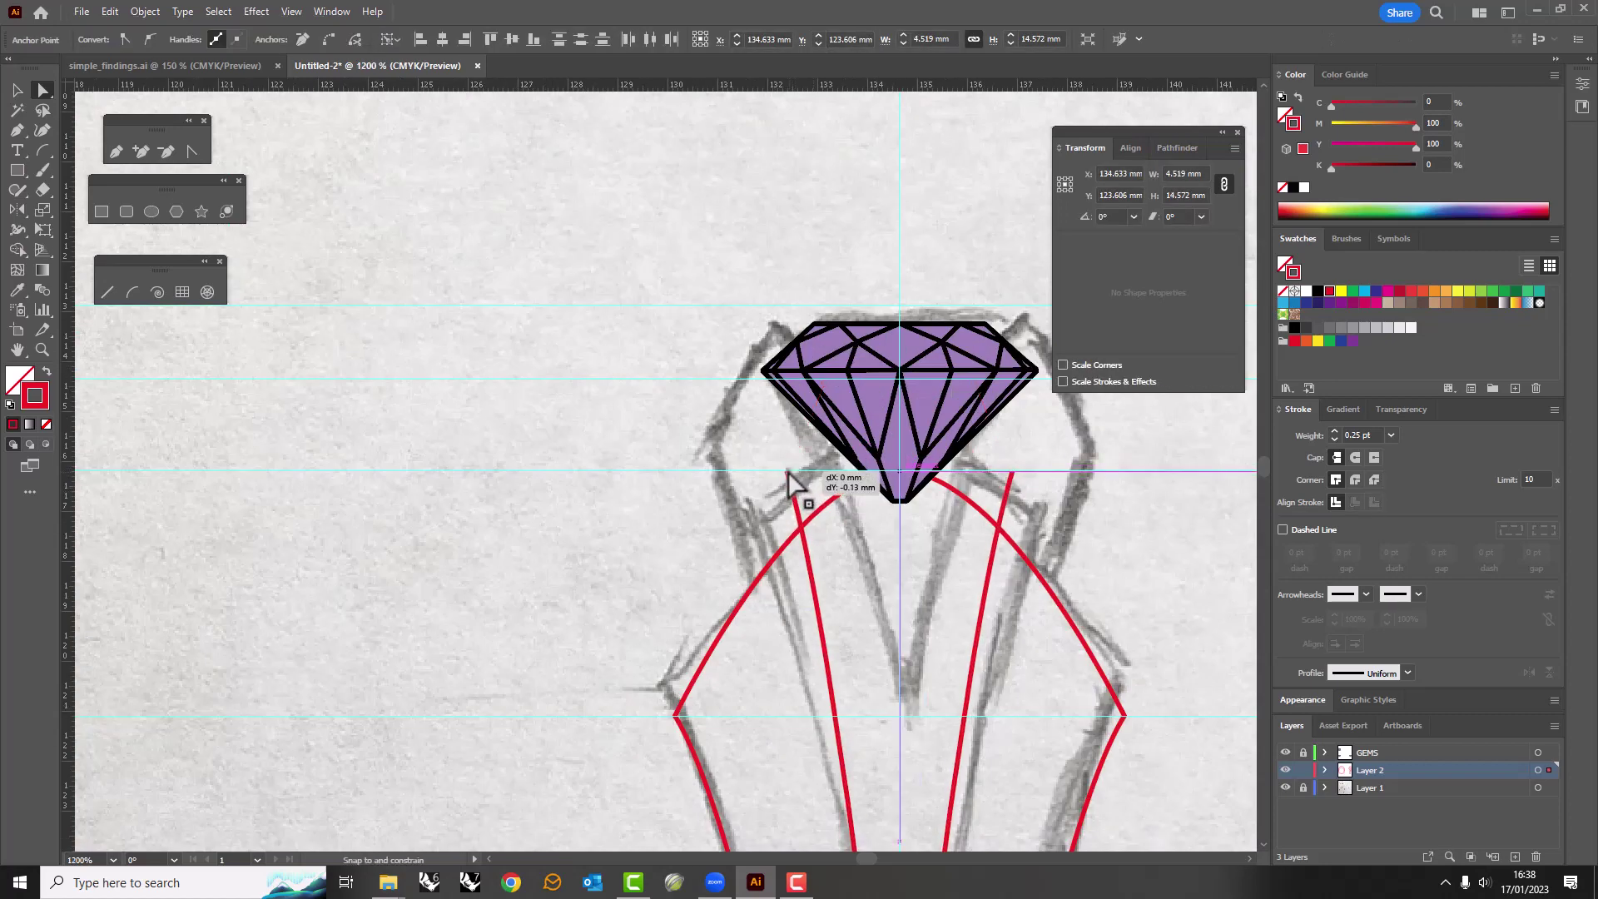
pyautogui.moveTo(759, 499); pyautogui.dragTo(714, 528)
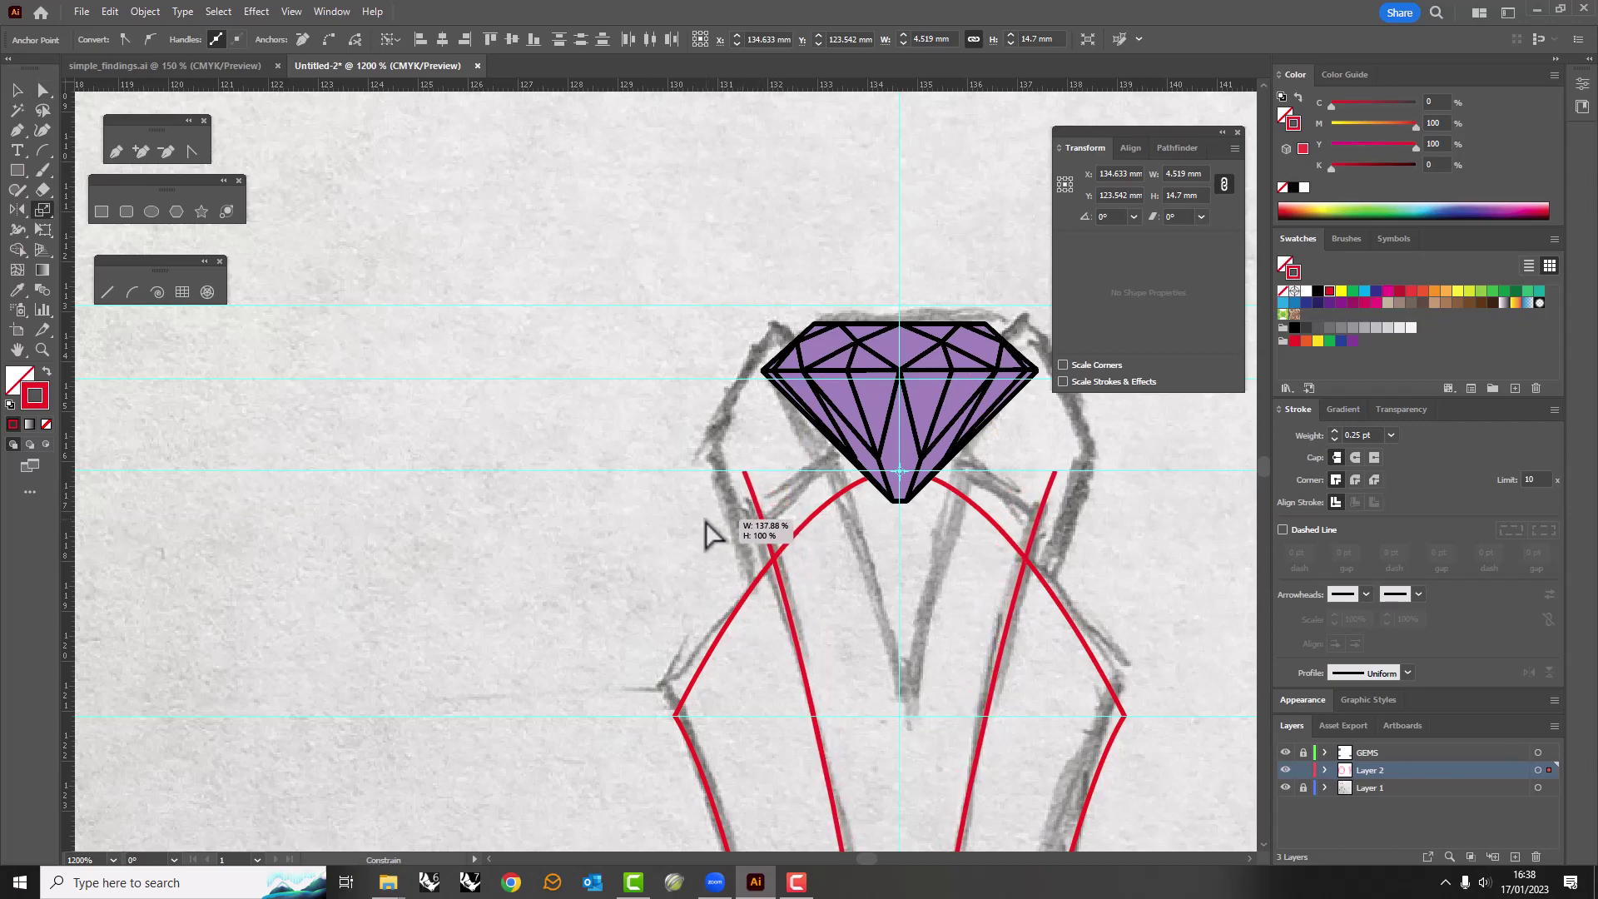
pyautogui.hotkey('ctrl', 'shift', 'a')
pyautogui.press('p')
pyautogui.click(743, 472)
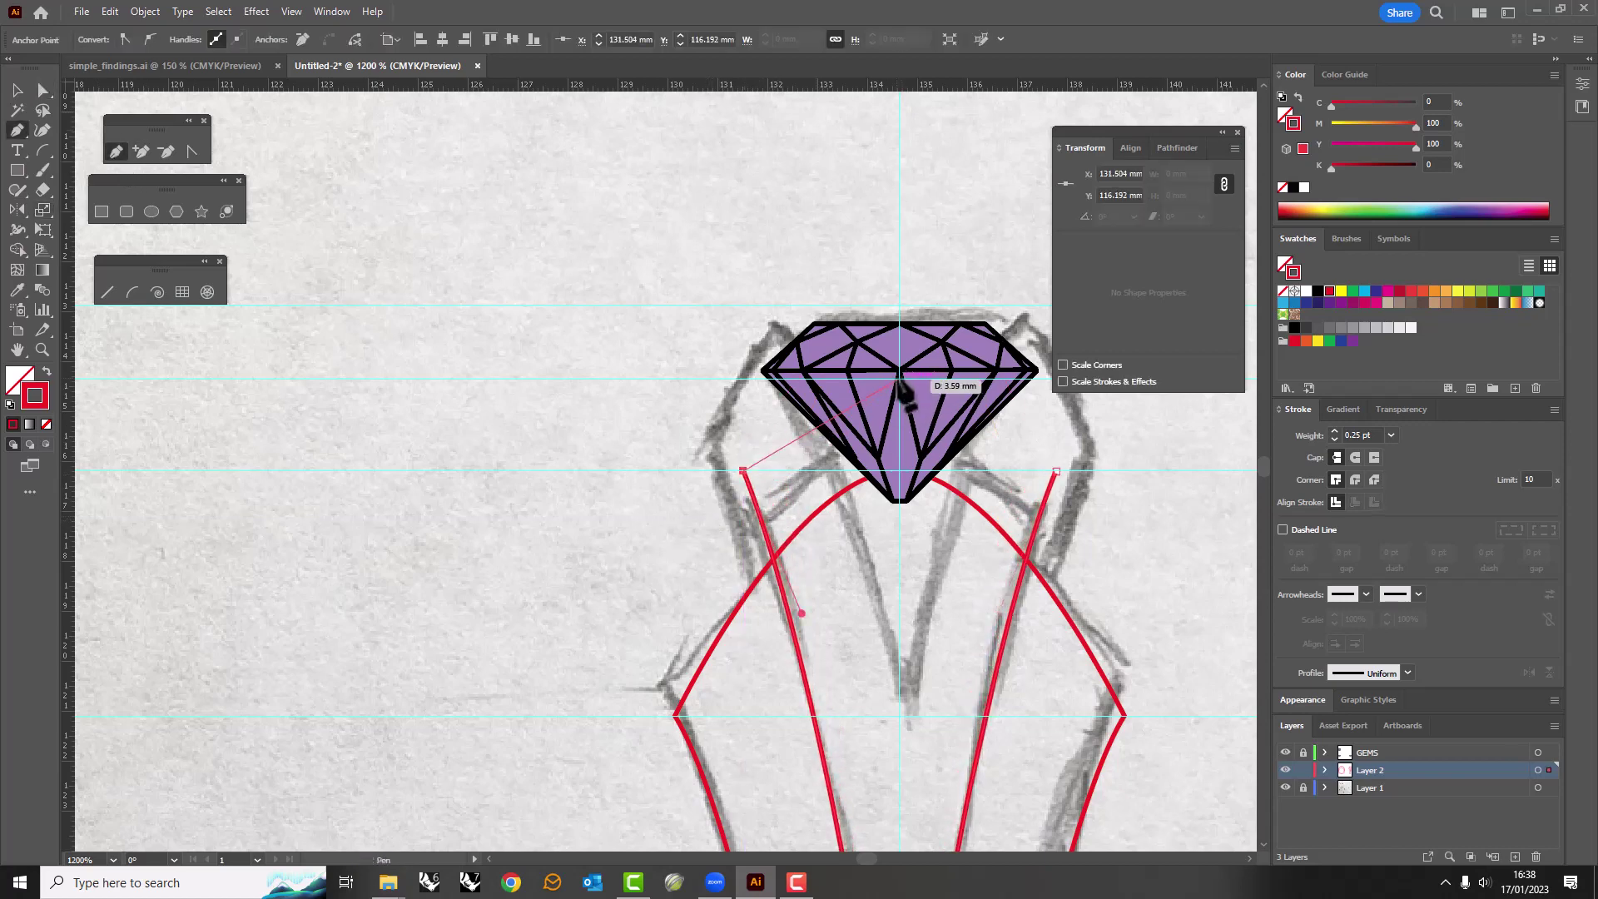
# Move the GEMS layer below Layer 2, make Layer 2 active, and hide GEMS.
pyautogui.press('v')
pyautogui.hotkey('ctrl', '-')
pyautogui.hotkey('ctrl', '-')
pyautogui.hotkey('ctrl', '-')
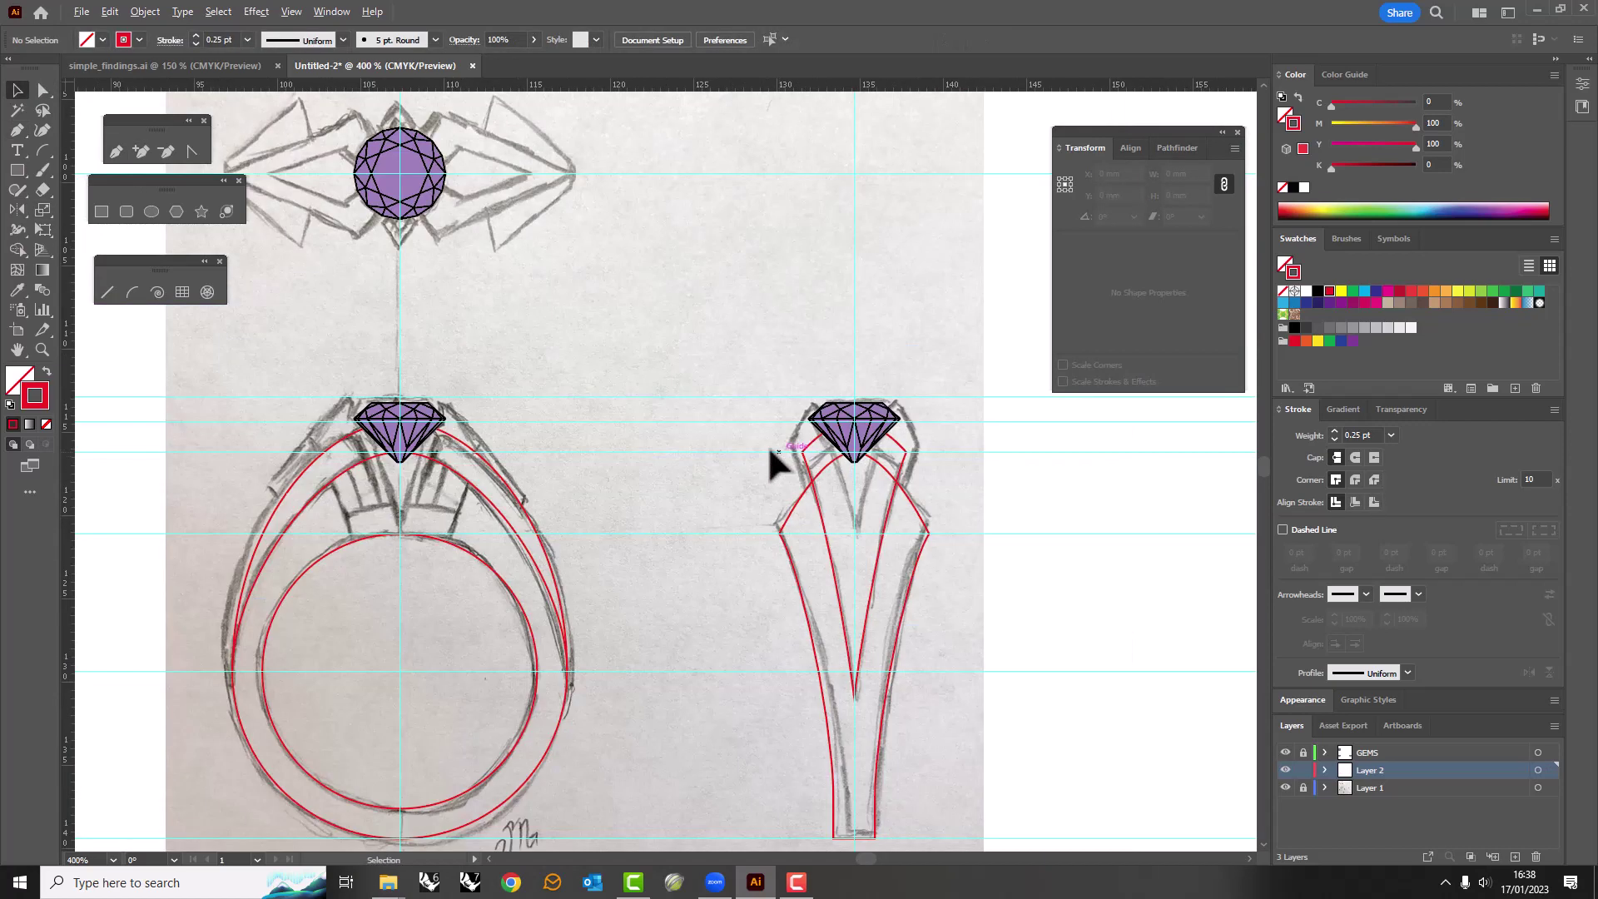
pyautogui.moveTo(1377, 782); pyautogui.dragTo(1376, 780)
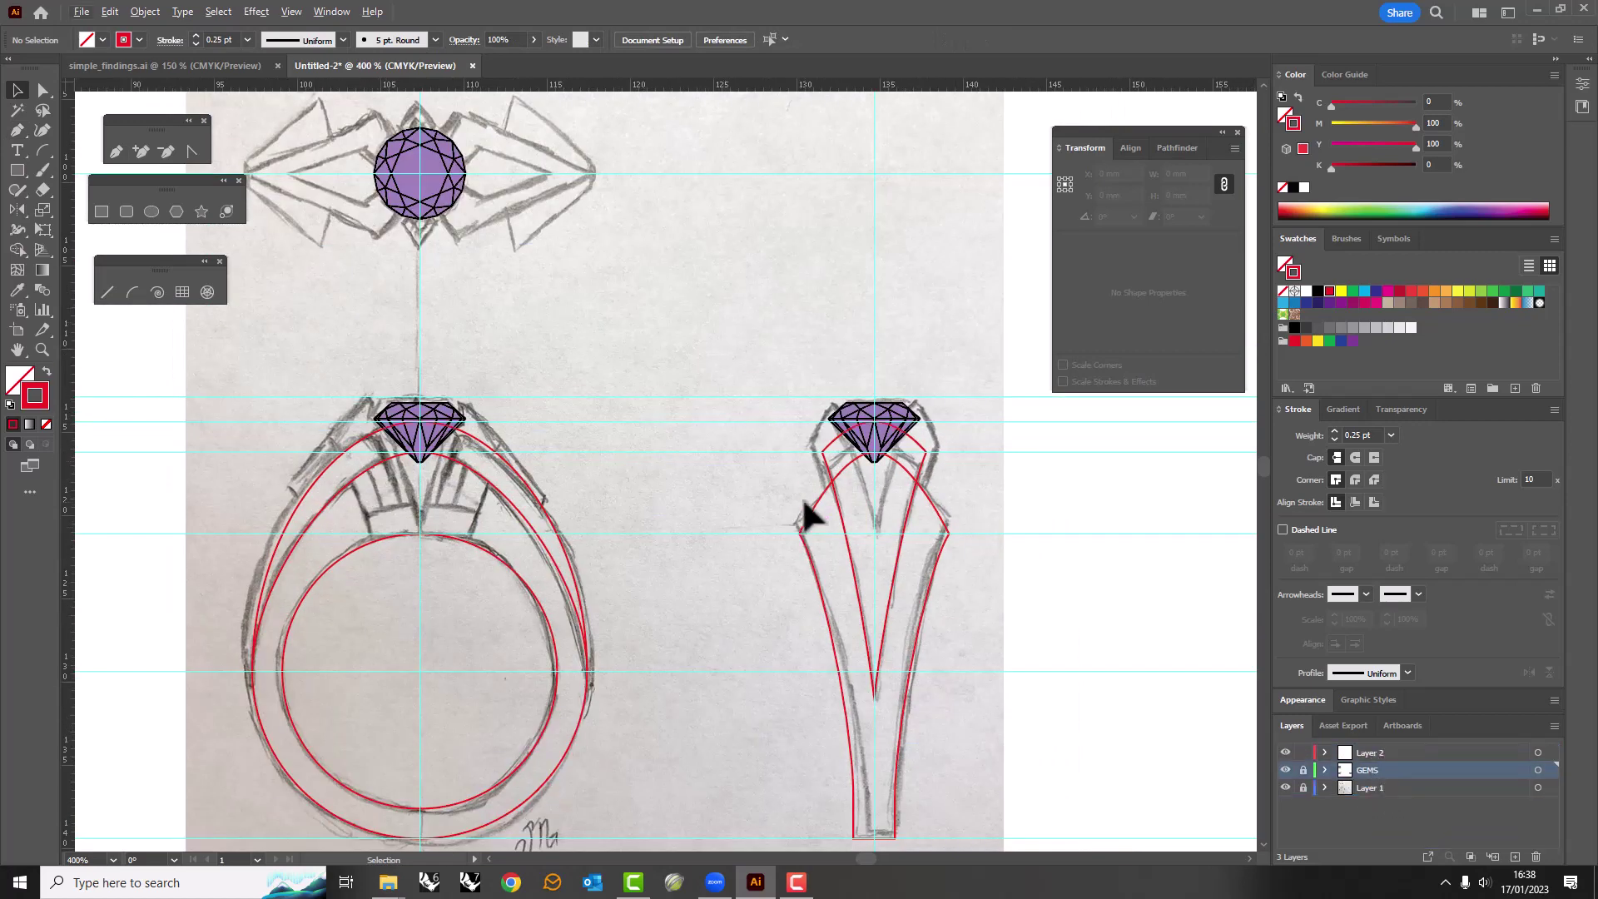
pyautogui.scroll(2, 582, 466)
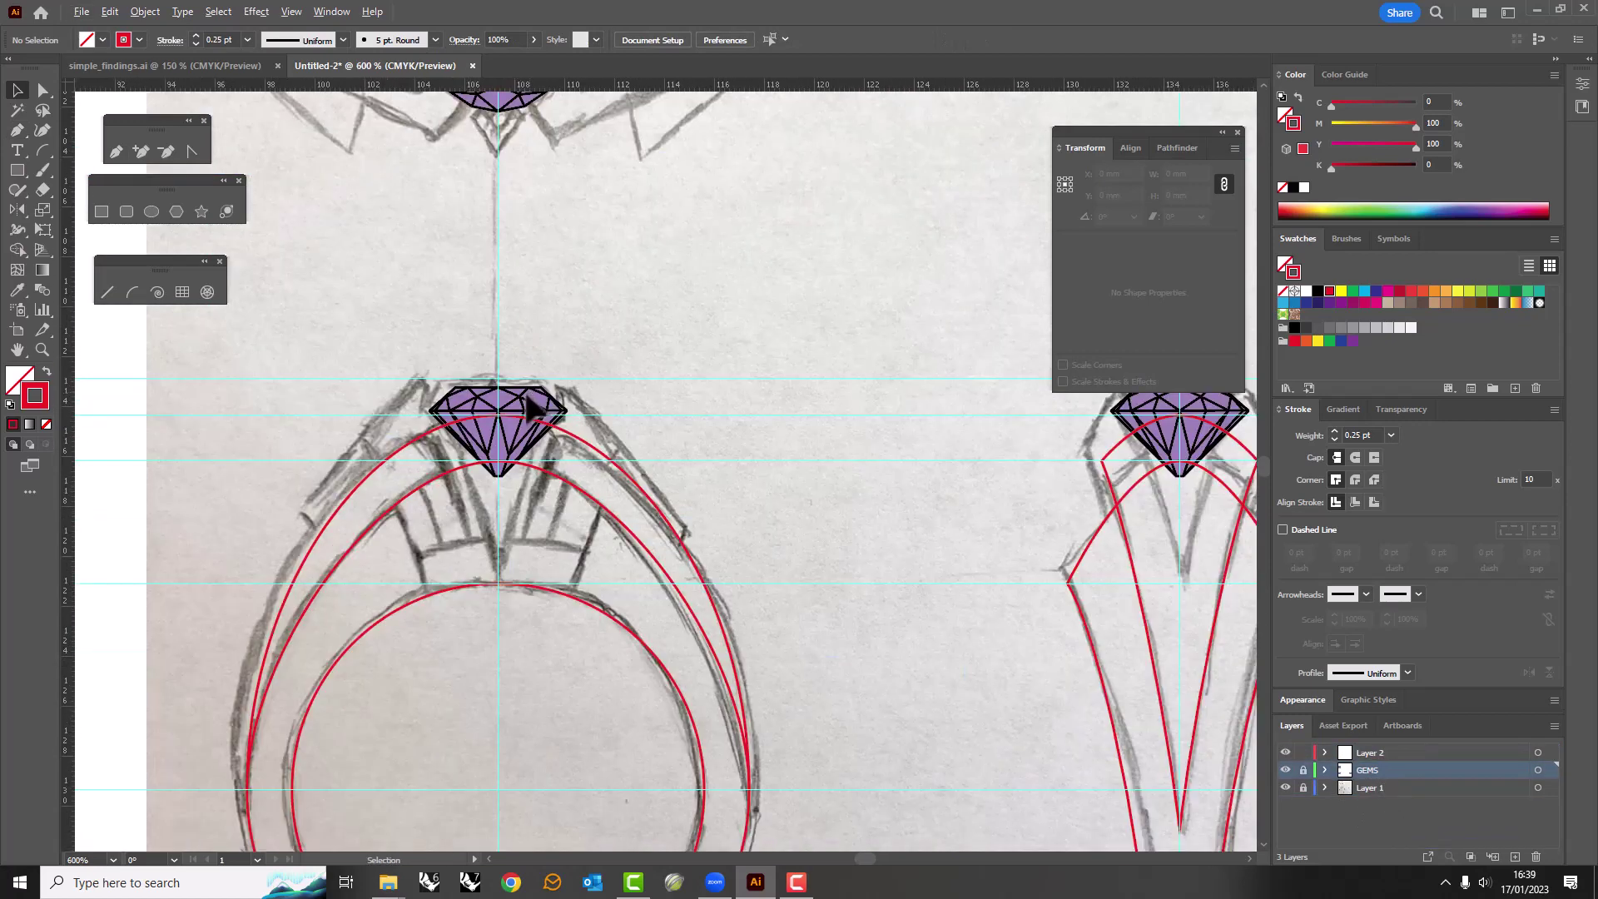
pyautogui.hscroll(2, 512, 466)
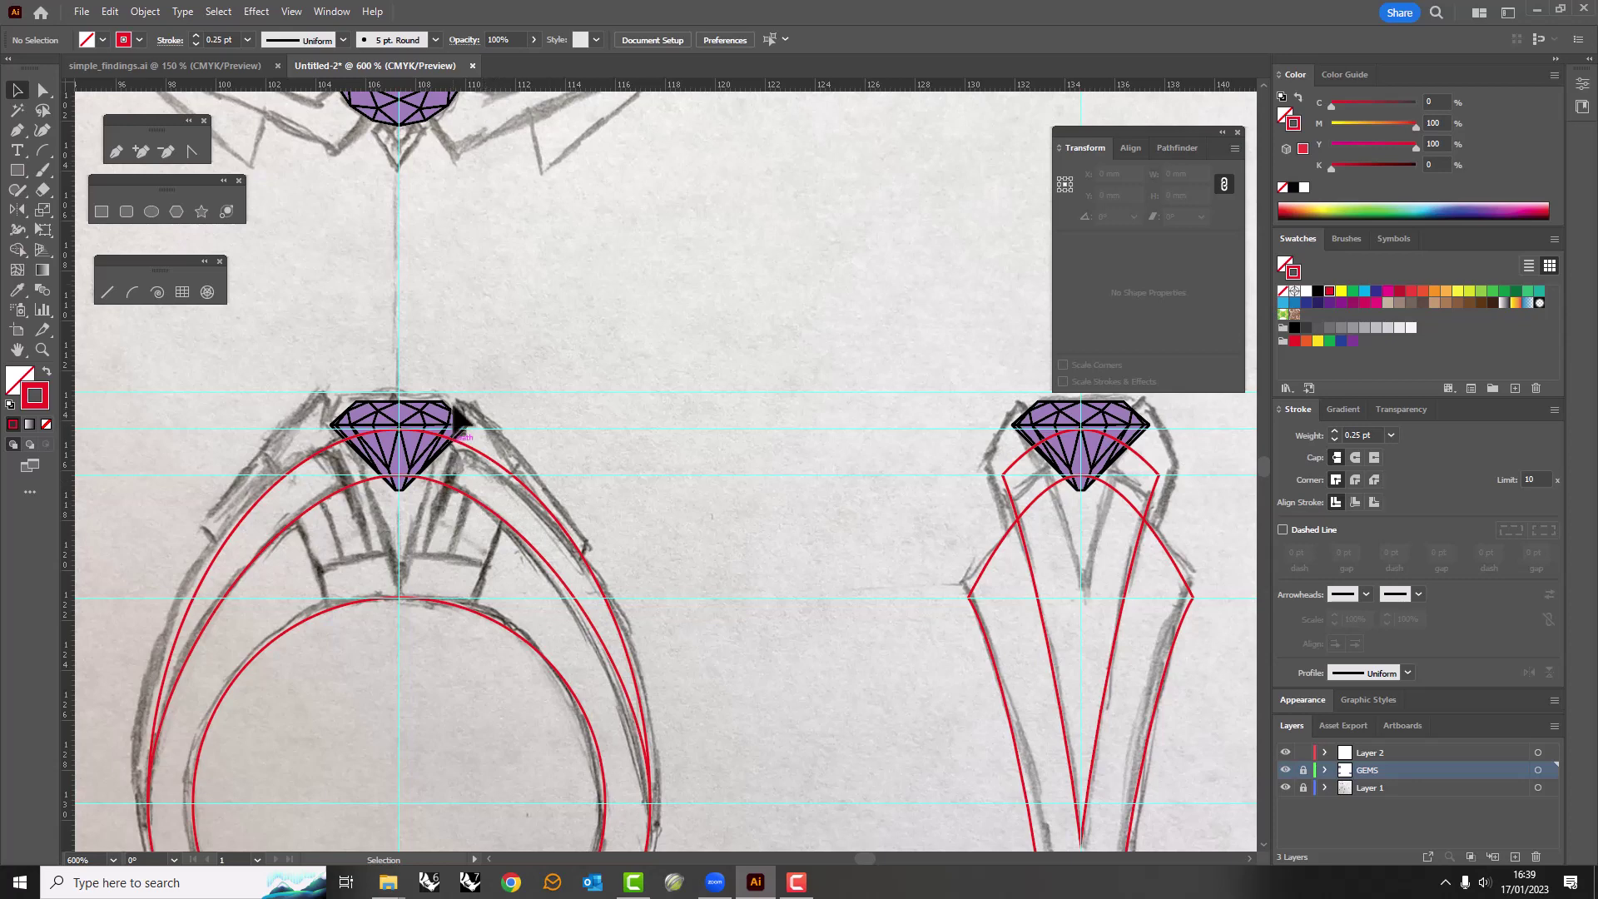
pyautogui.click(1303, 787)
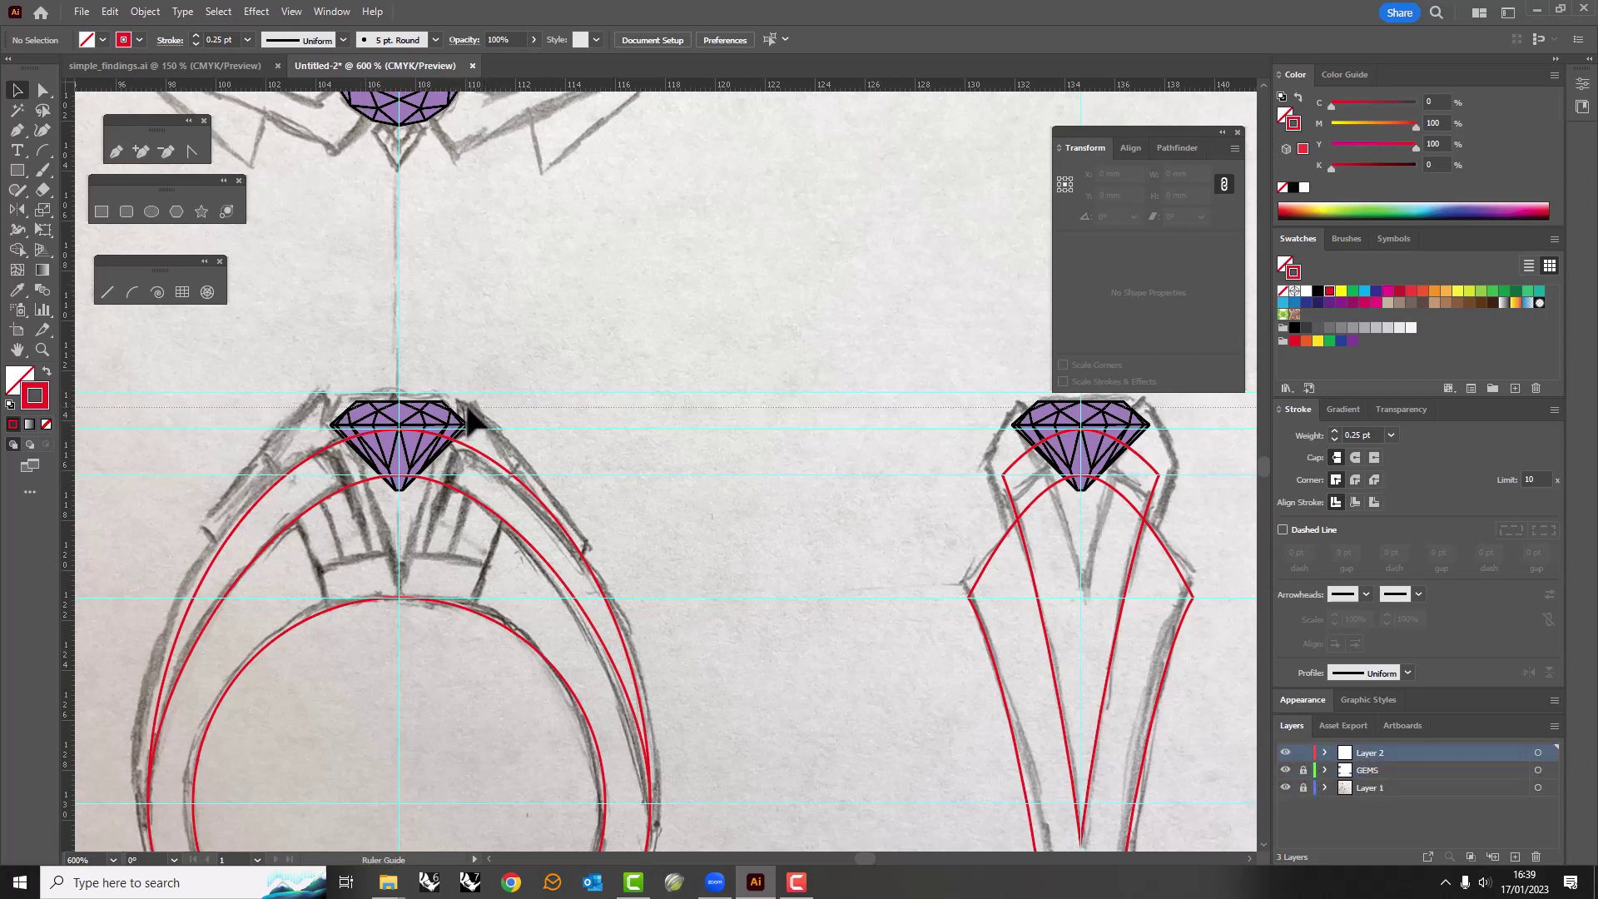
pyautogui.hscroll(4, 720, 453)
pyautogui.hscroll(-6, 721, 454)
pyautogui.click(1286, 769)
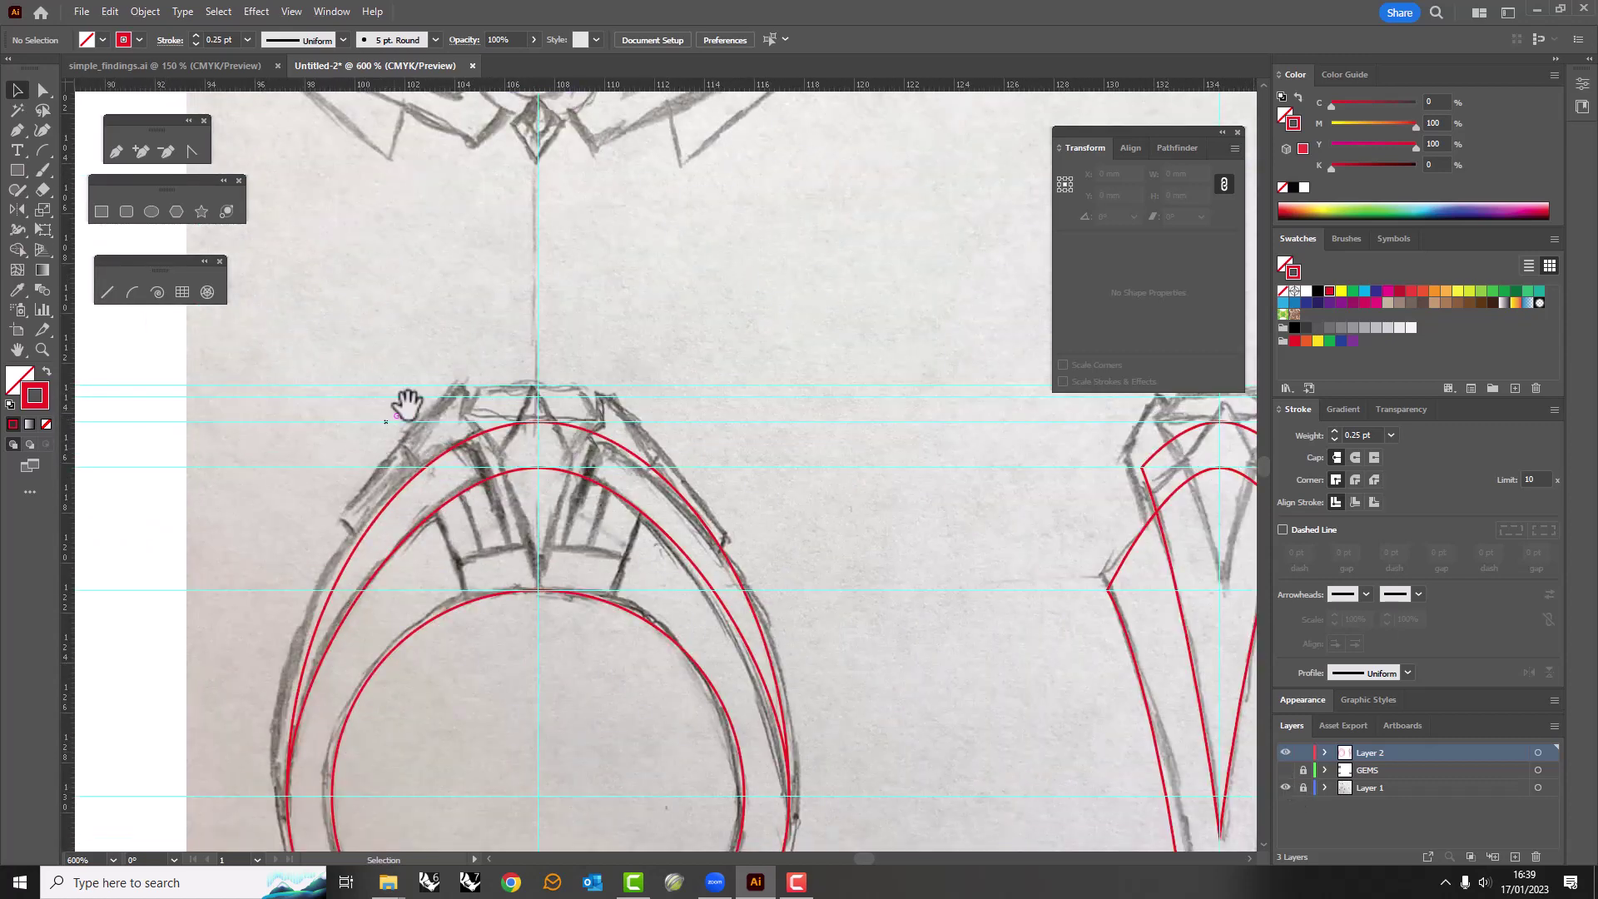
pyautogui.hscroll(3, 791, 553)
# Draw a half outline with the Pen from the guide intersection to the centre line.
pyautogui.hscroll(4, 898, 528)
pyautogui.scroll(1, 897, 516)
pyautogui.press('p')
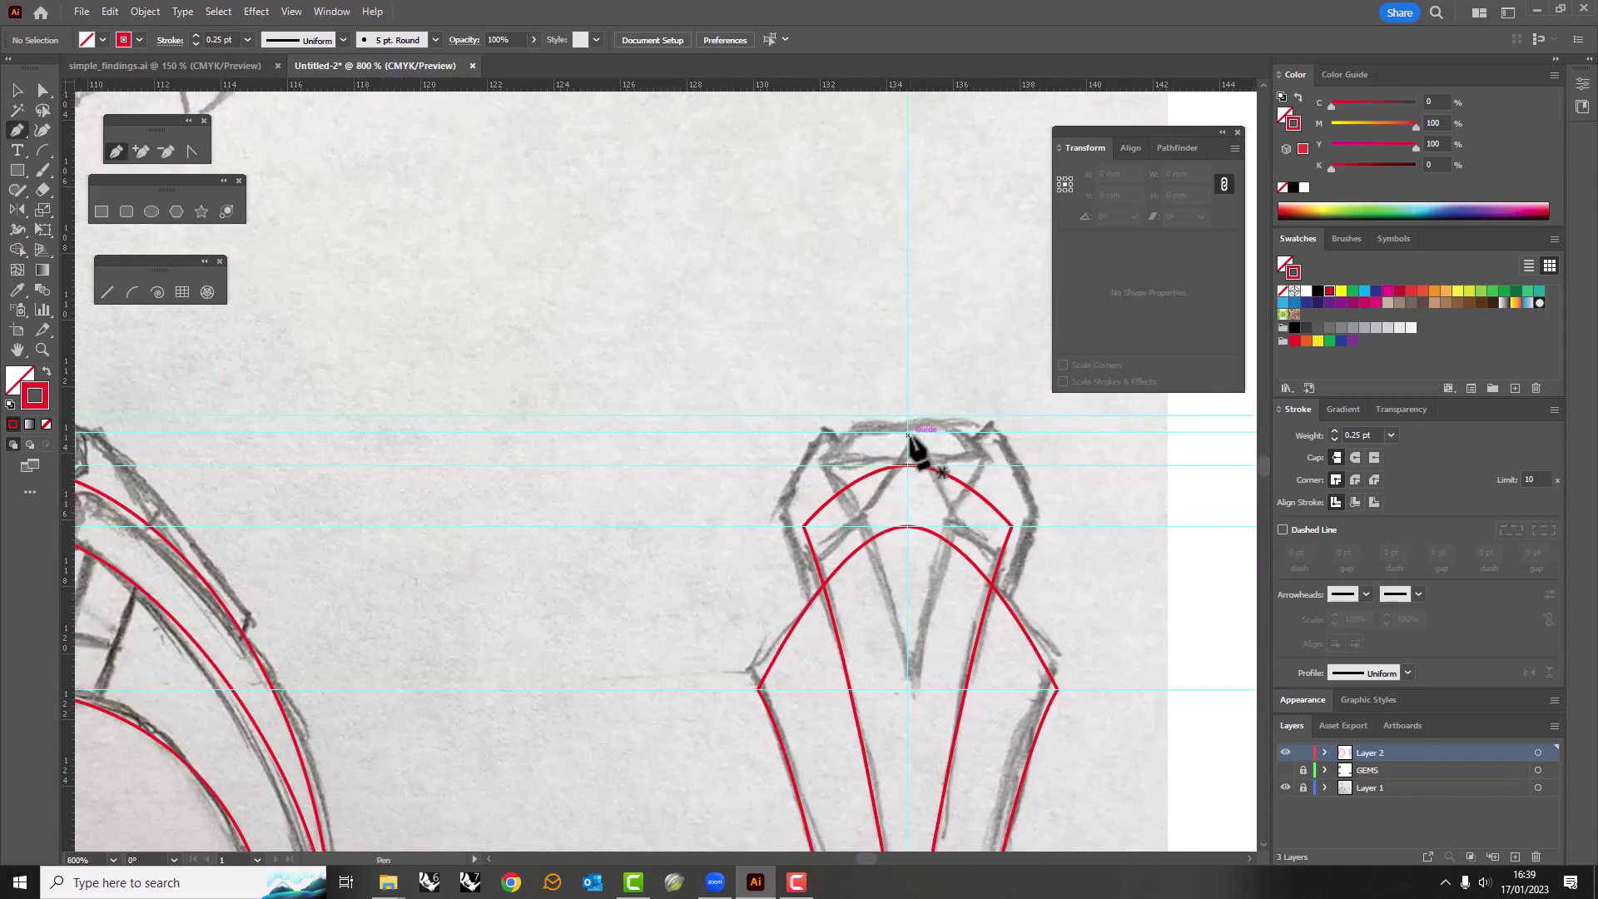
pyautogui.click(907, 433)
pyautogui.moveTo(866, 533); pyautogui.dragTo(993, 495)
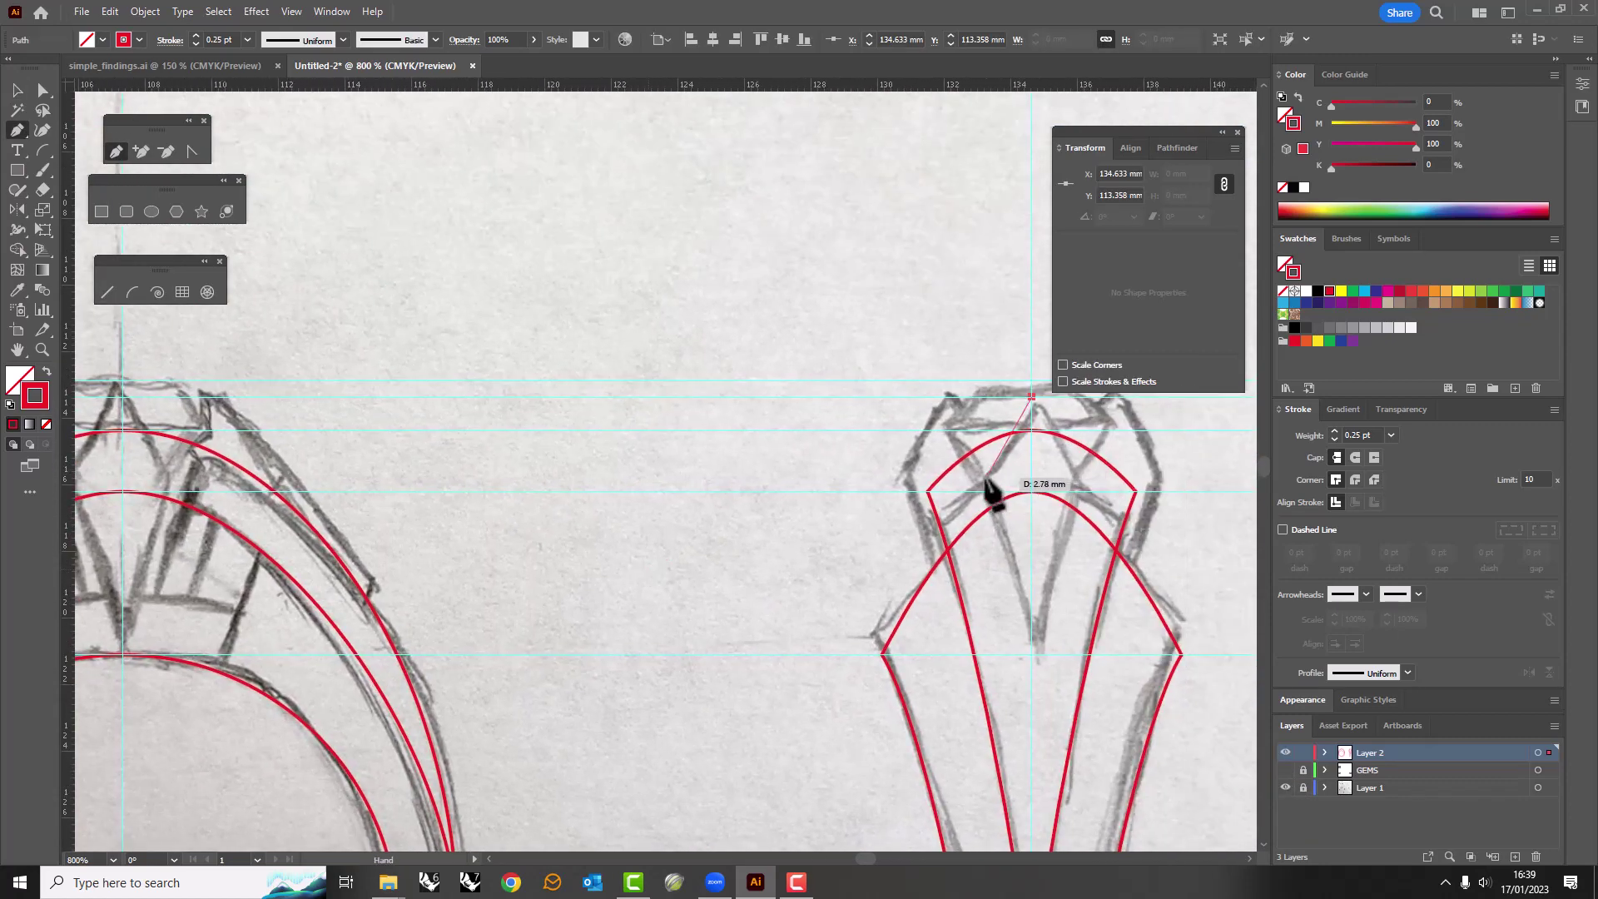
pyautogui.click(984, 480)
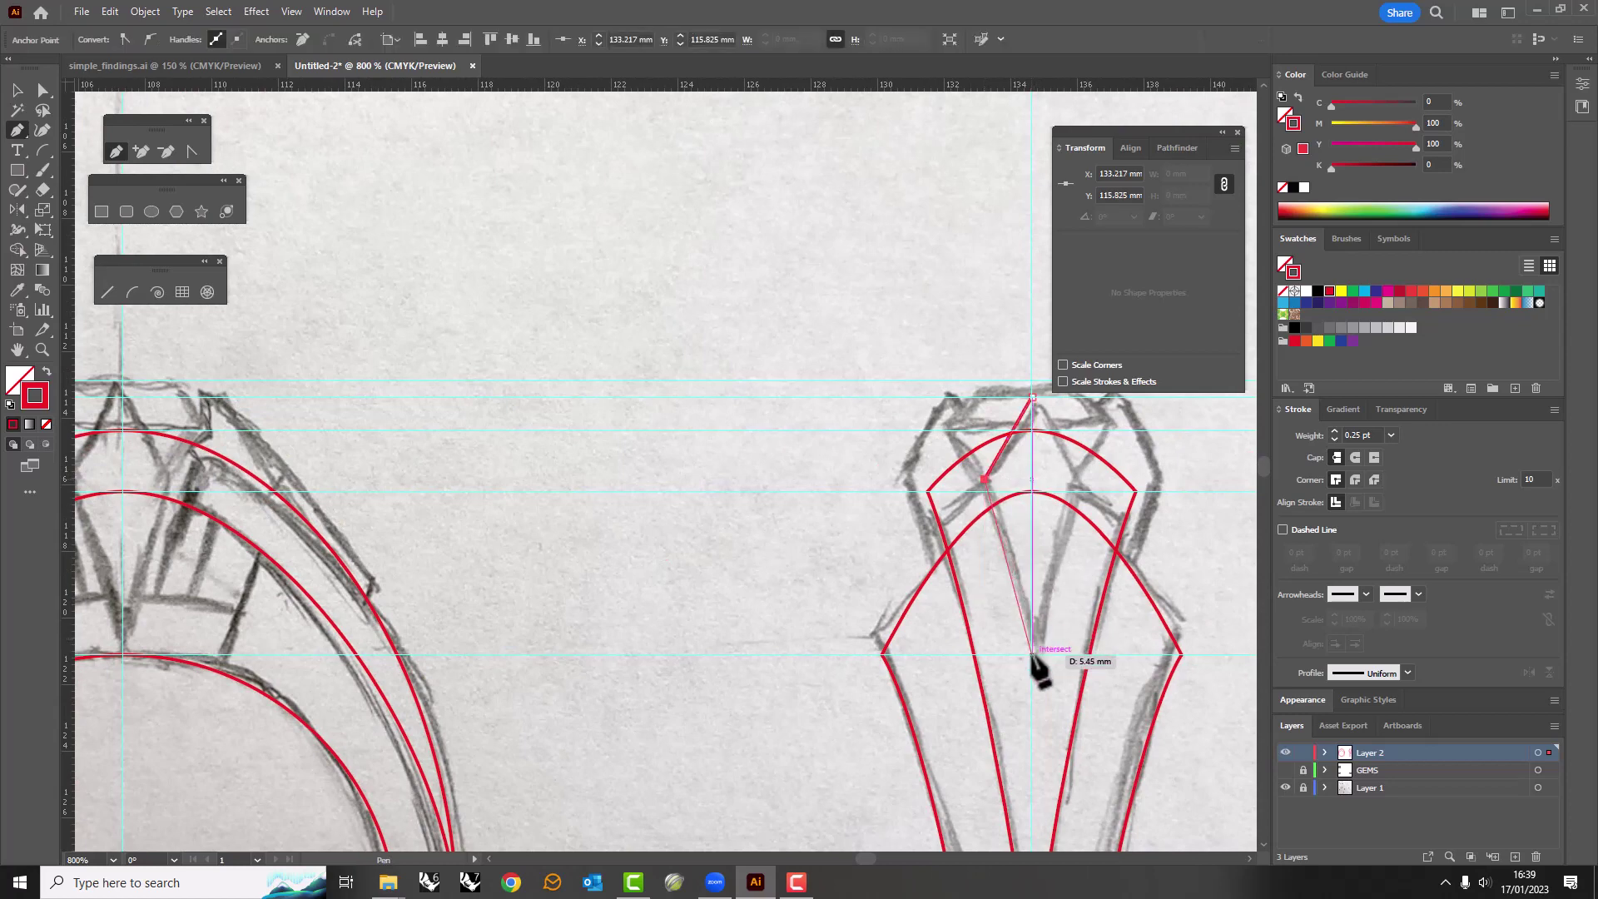
pyautogui.click(1032, 645)
pyautogui.hscroll(3, 732, 549)
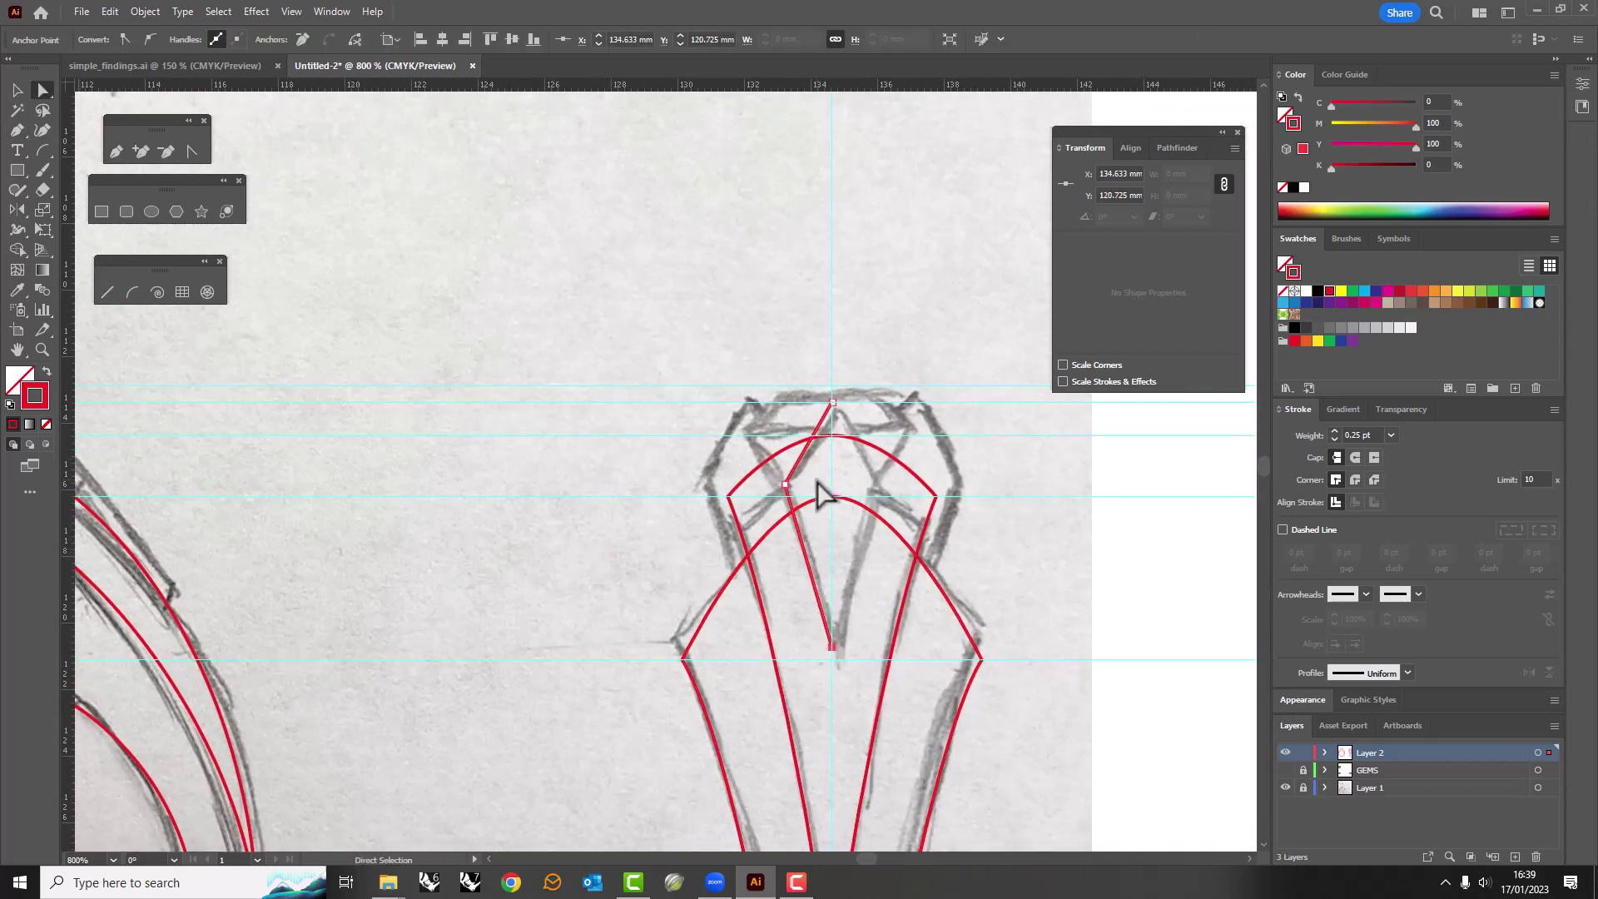
# Reflect a copy of the half outline across the centre guide.
pyautogui.click(799, 463)
pyautogui.press('o')
pyautogui.click(832, 325)
pyautogui.moveTo(831, 536); pyautogui.dragTo(839, 587)
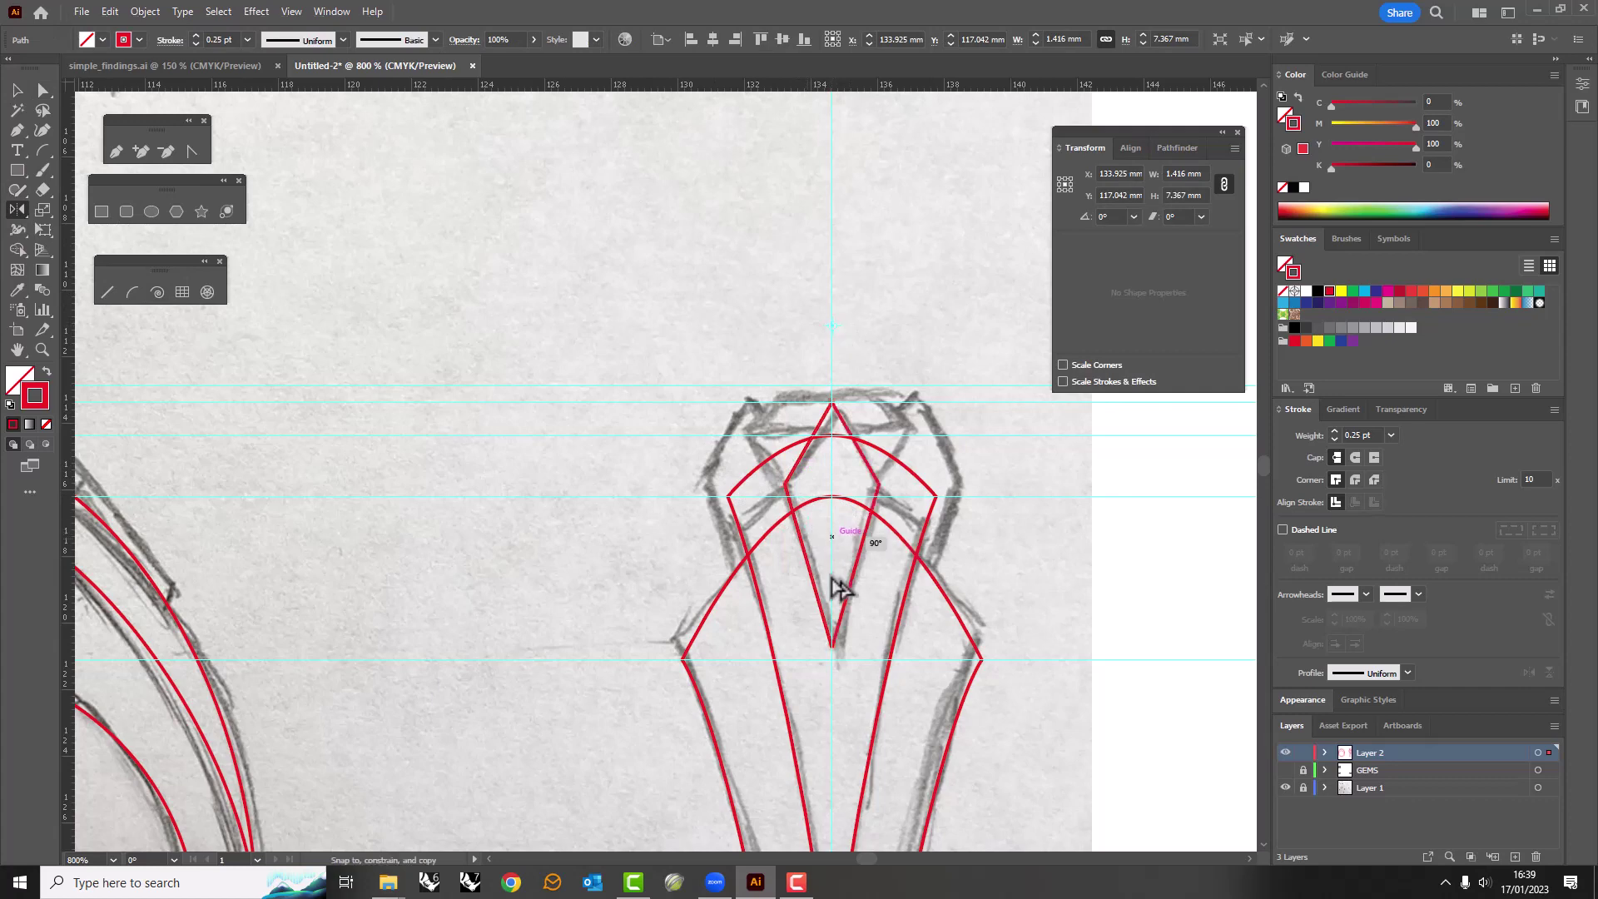
pyautogui.press('a')
pyautogui.press('v')
pyautogui.click(577, 541)
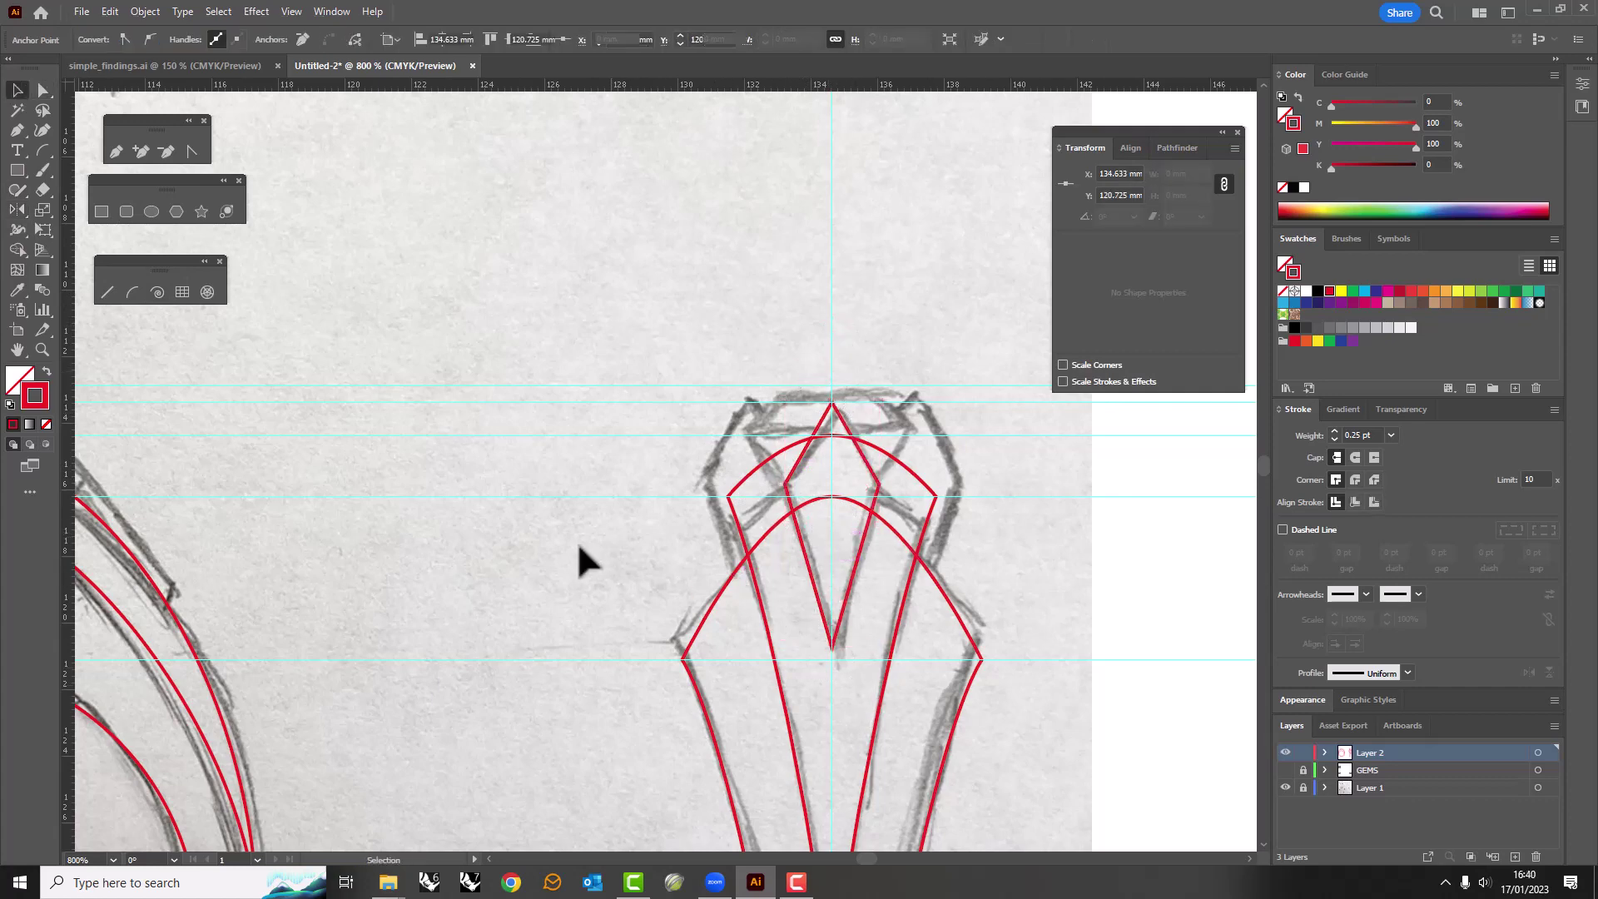
pyautogui.hotkey('ctrl', '-')
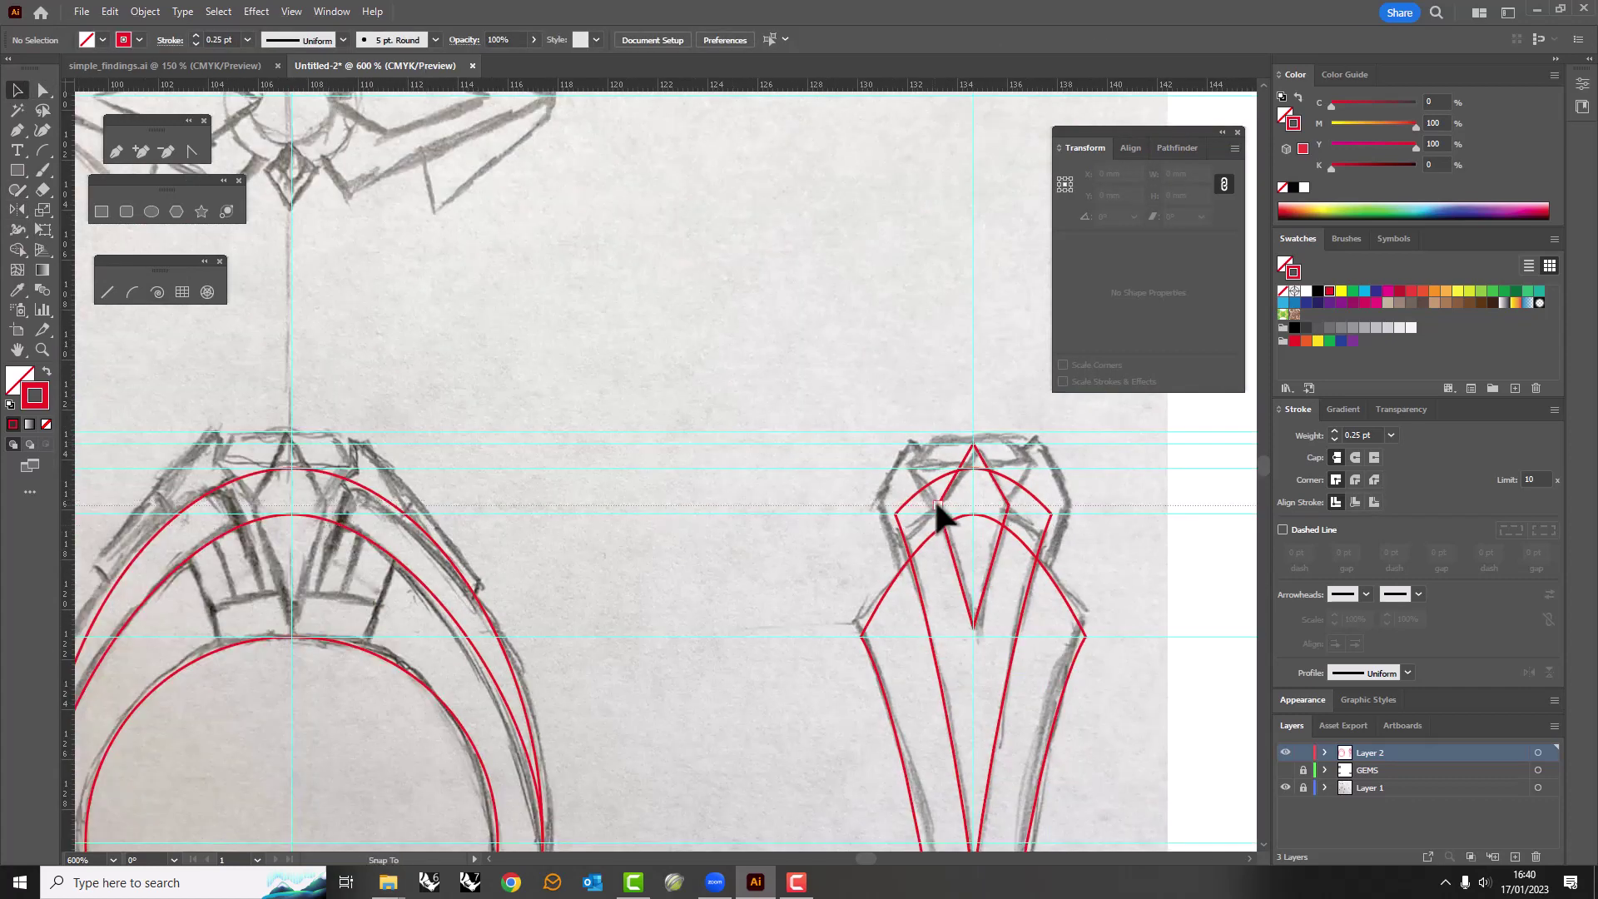
# Add horizontal guides across the views, including one at the lower anchor level.
pyautogui.moveTo(936, 502); pyautogui.dragTo(935, 505)
pyautogui.moveTo(472, 84); pyautogui.dragTo(320, 605)
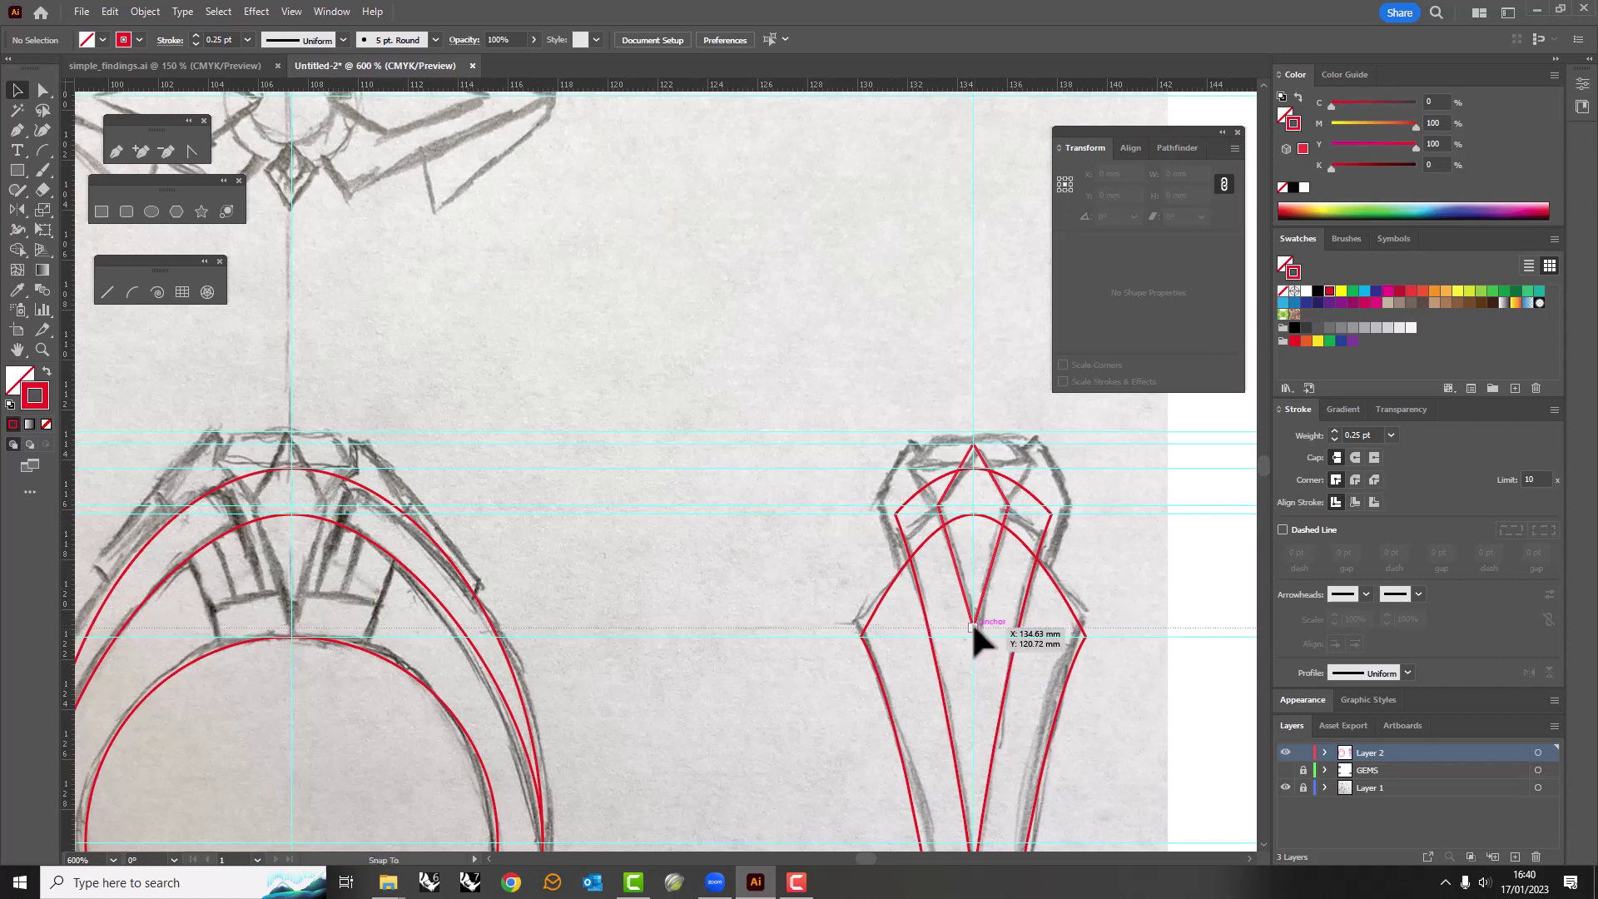
pyautogui.moveTo(971, 621); pyautogui.dragTo(952, 622)
pyautogui.scroll(-3, 735, 571)
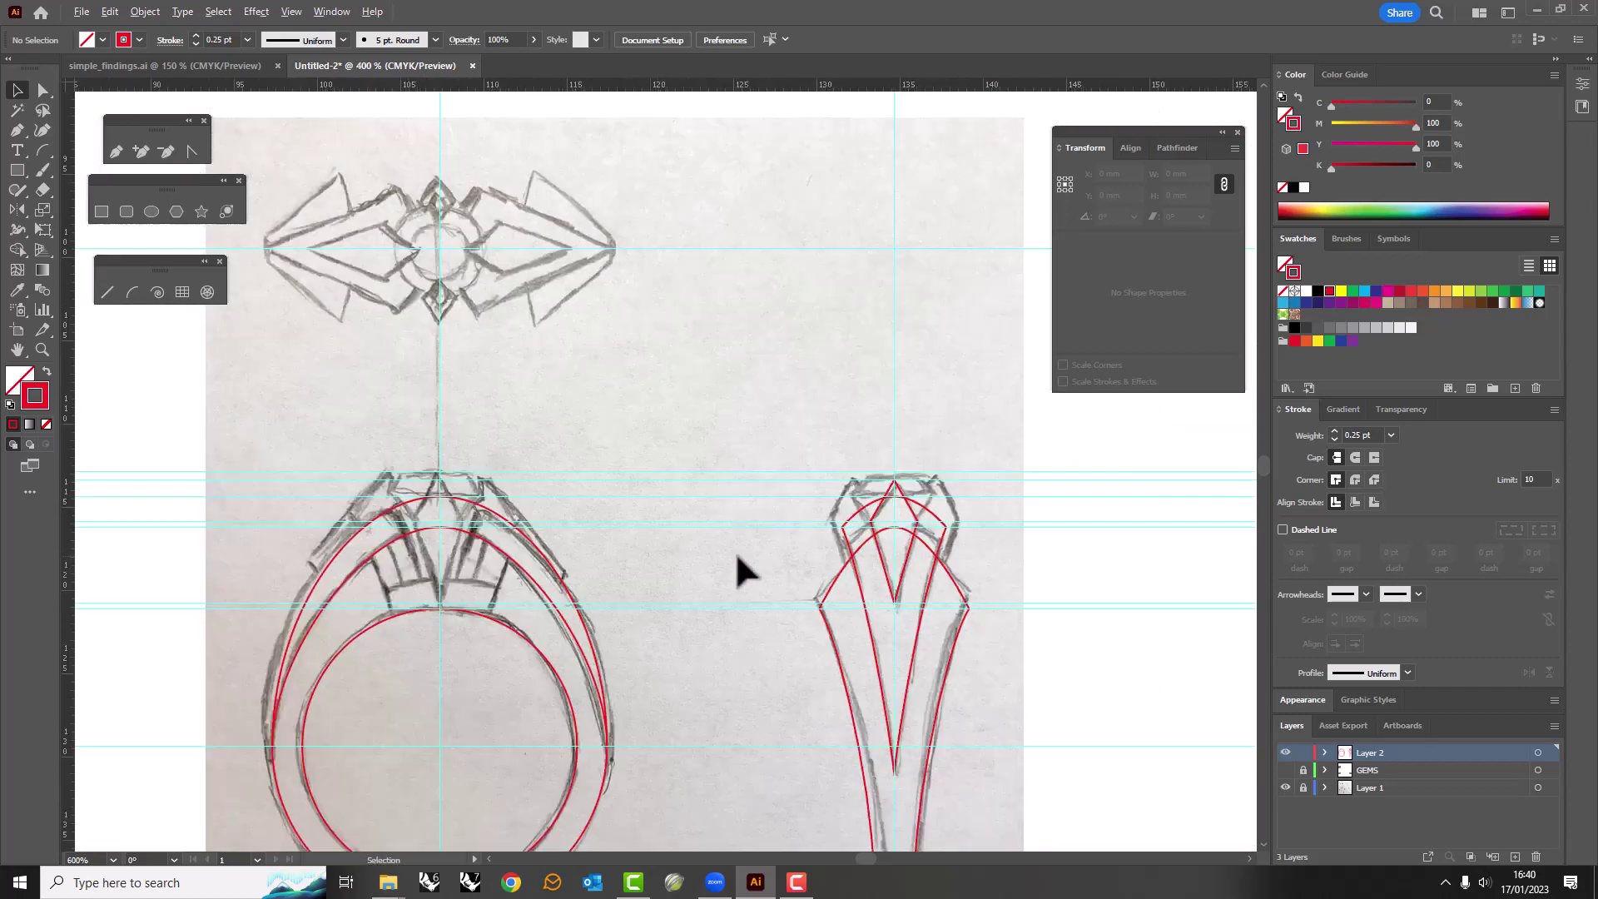
pyautogui.scroll(3, 814, 564)
pyautogui.scroll(2, 813, 563)
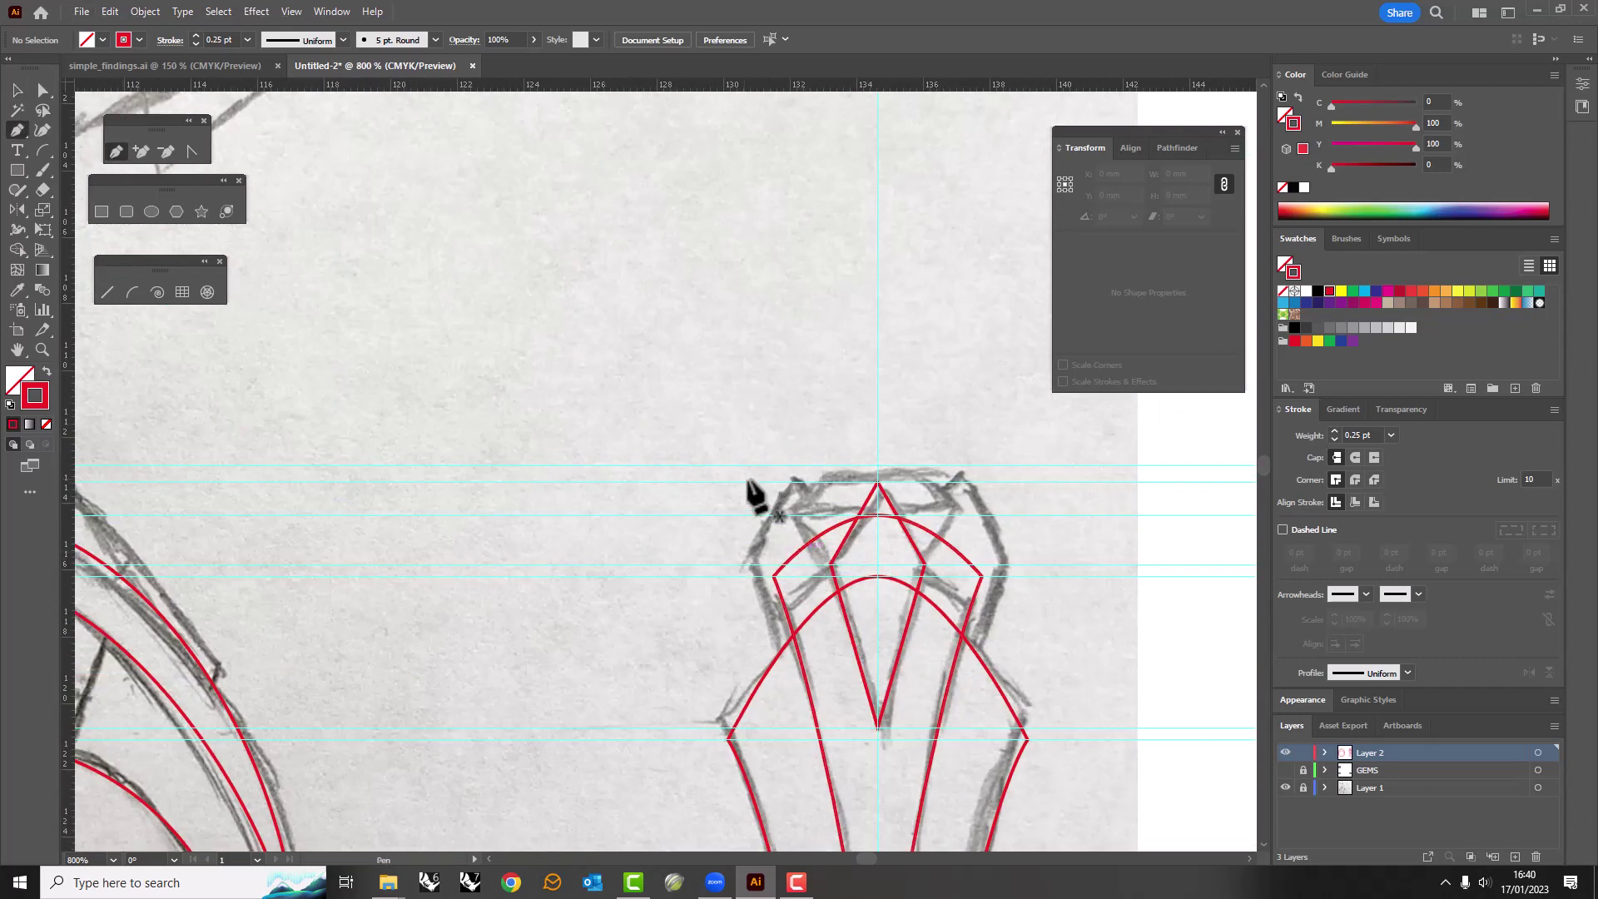
# Draw a closed side prong outline, mirror it across the centre guide, and show GEMS again.
pyautogui.click(795, 482)
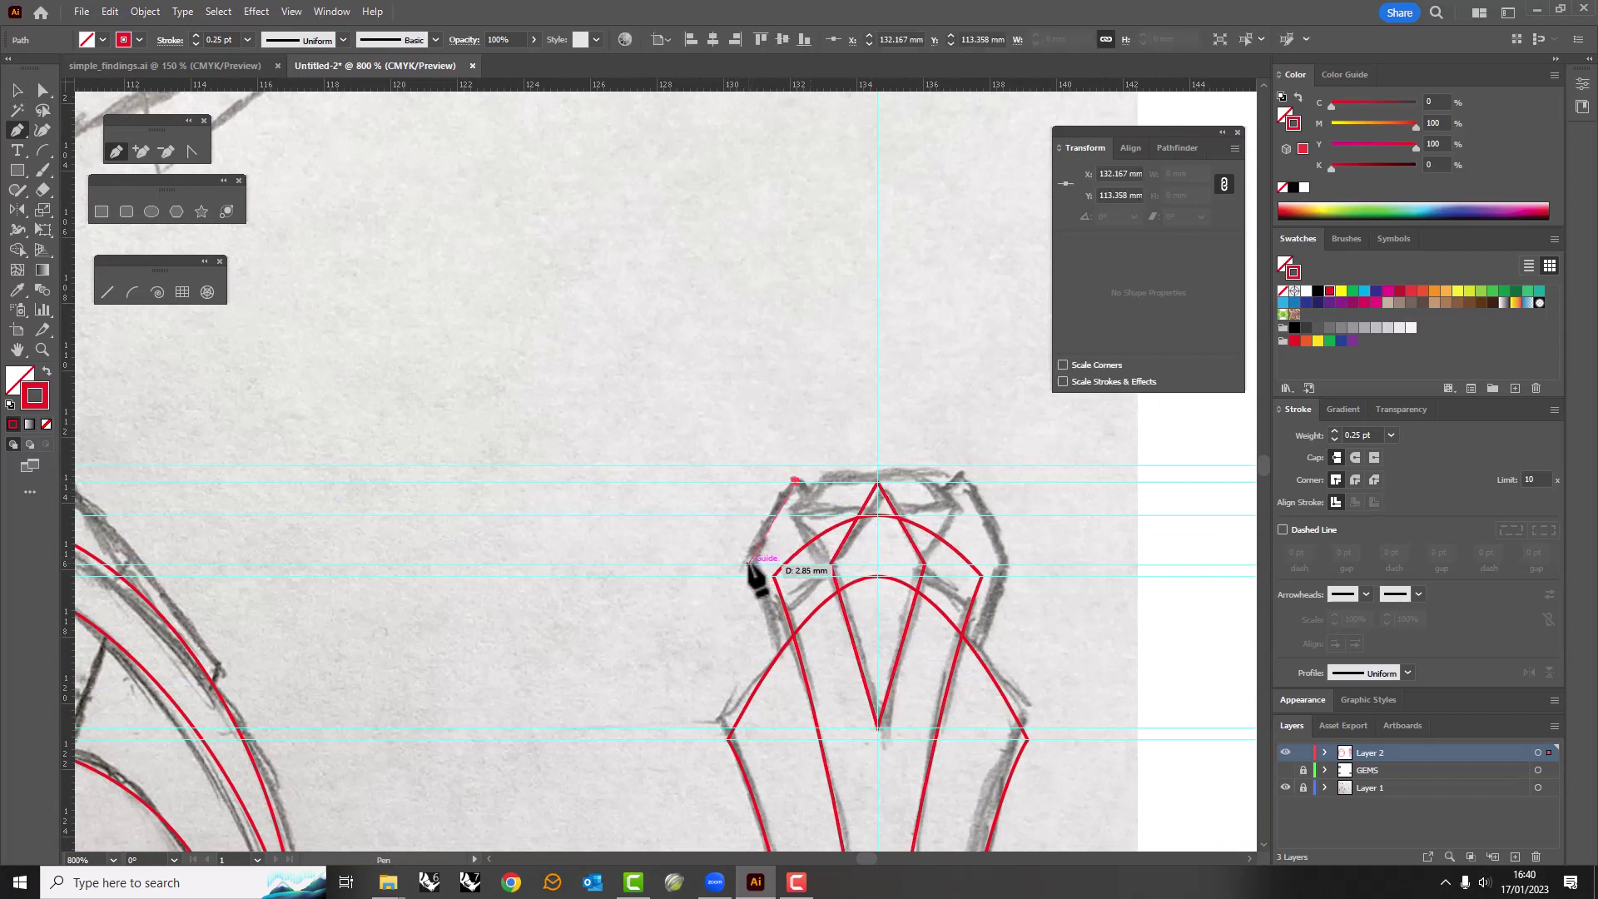
pyautogui.click(747, 563)
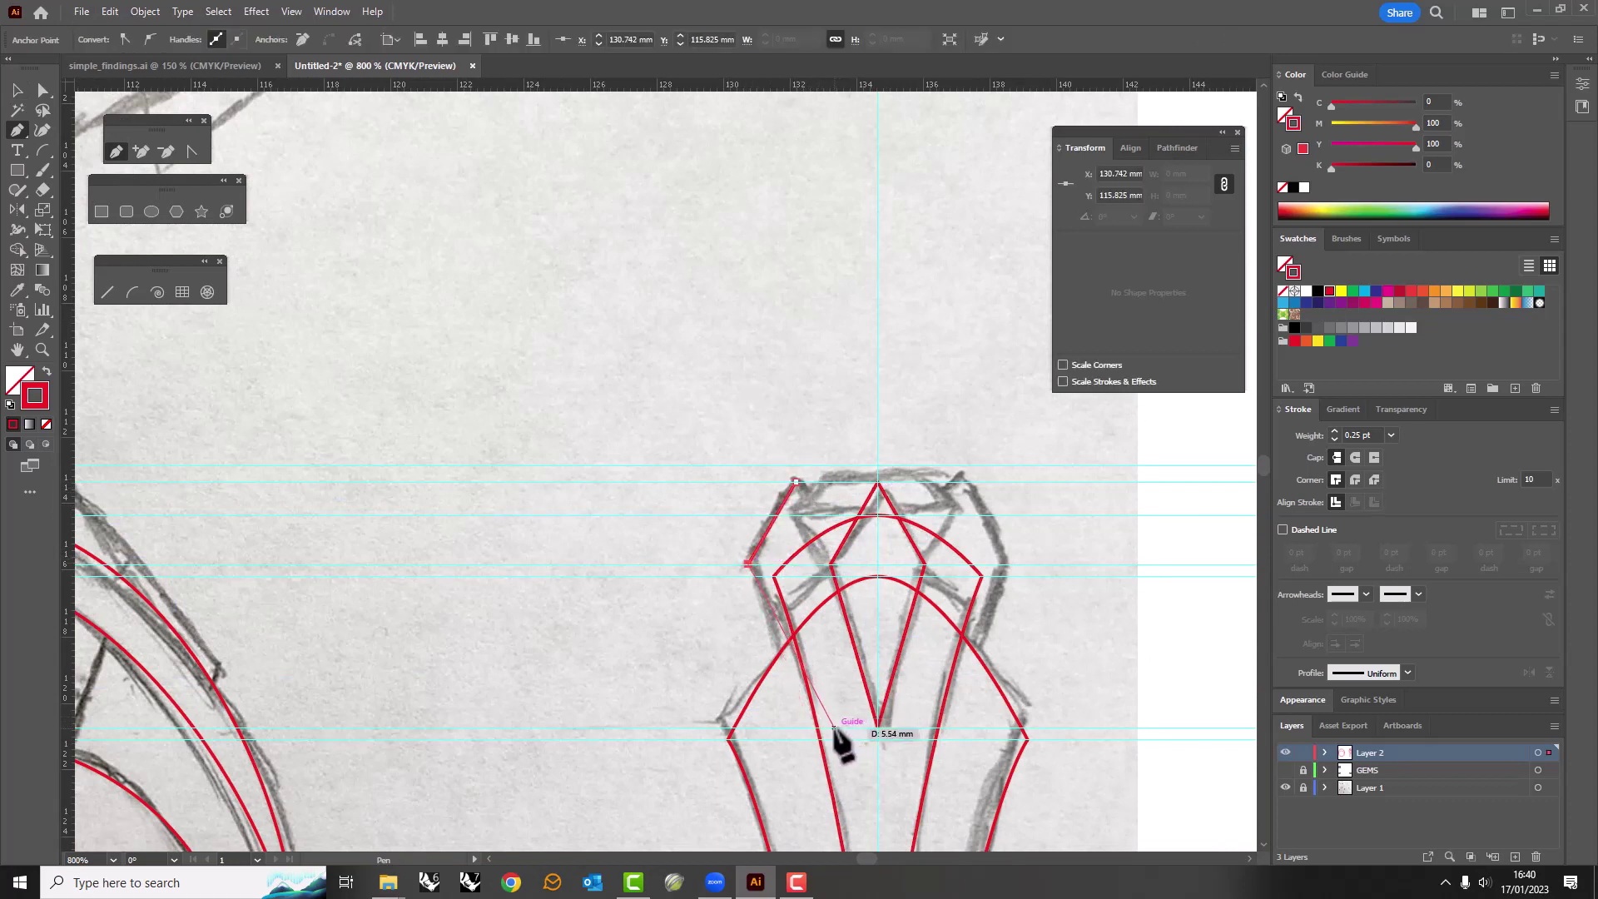
pyautogui.click(795, 723)
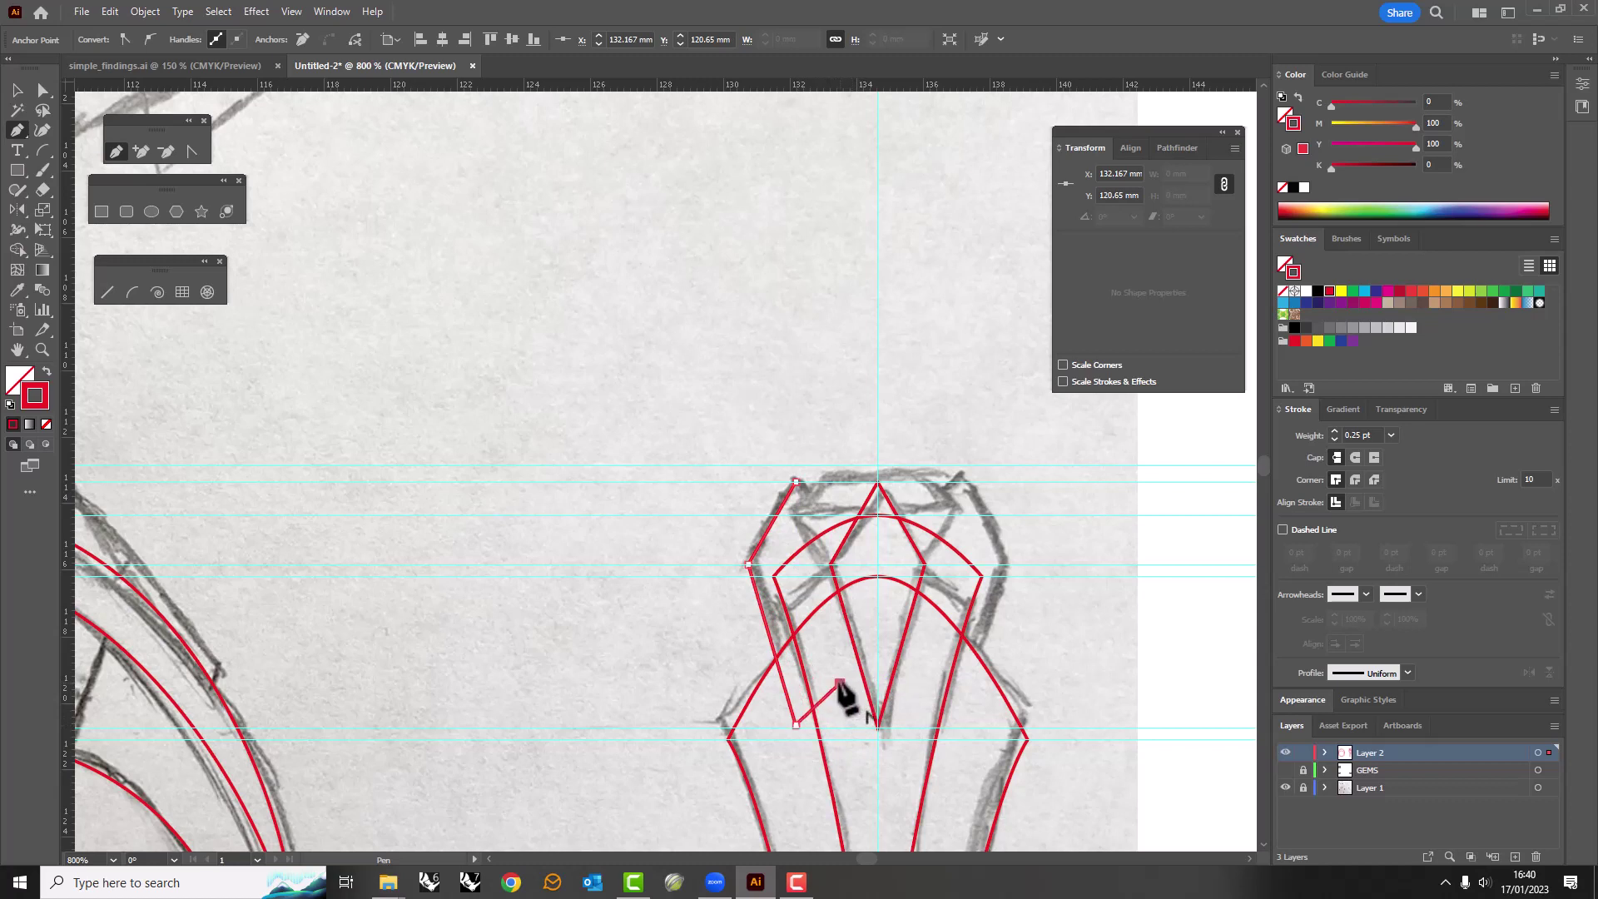
pyautogui.click(820, 545)
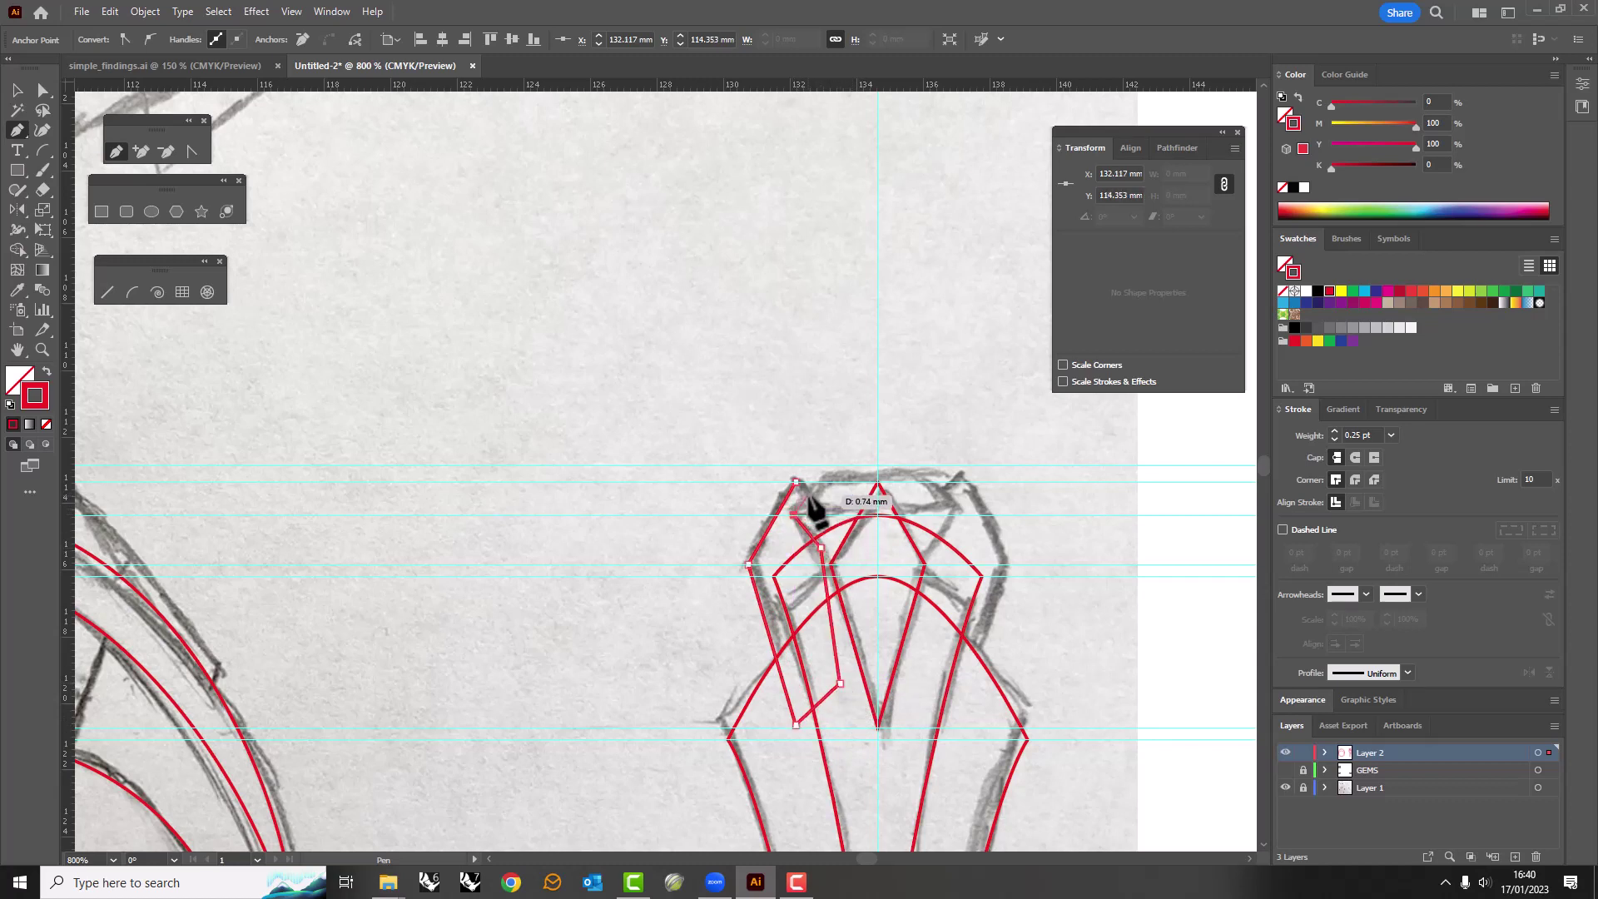
pyautogui.click(796, 484)
pyautogui.press('v')
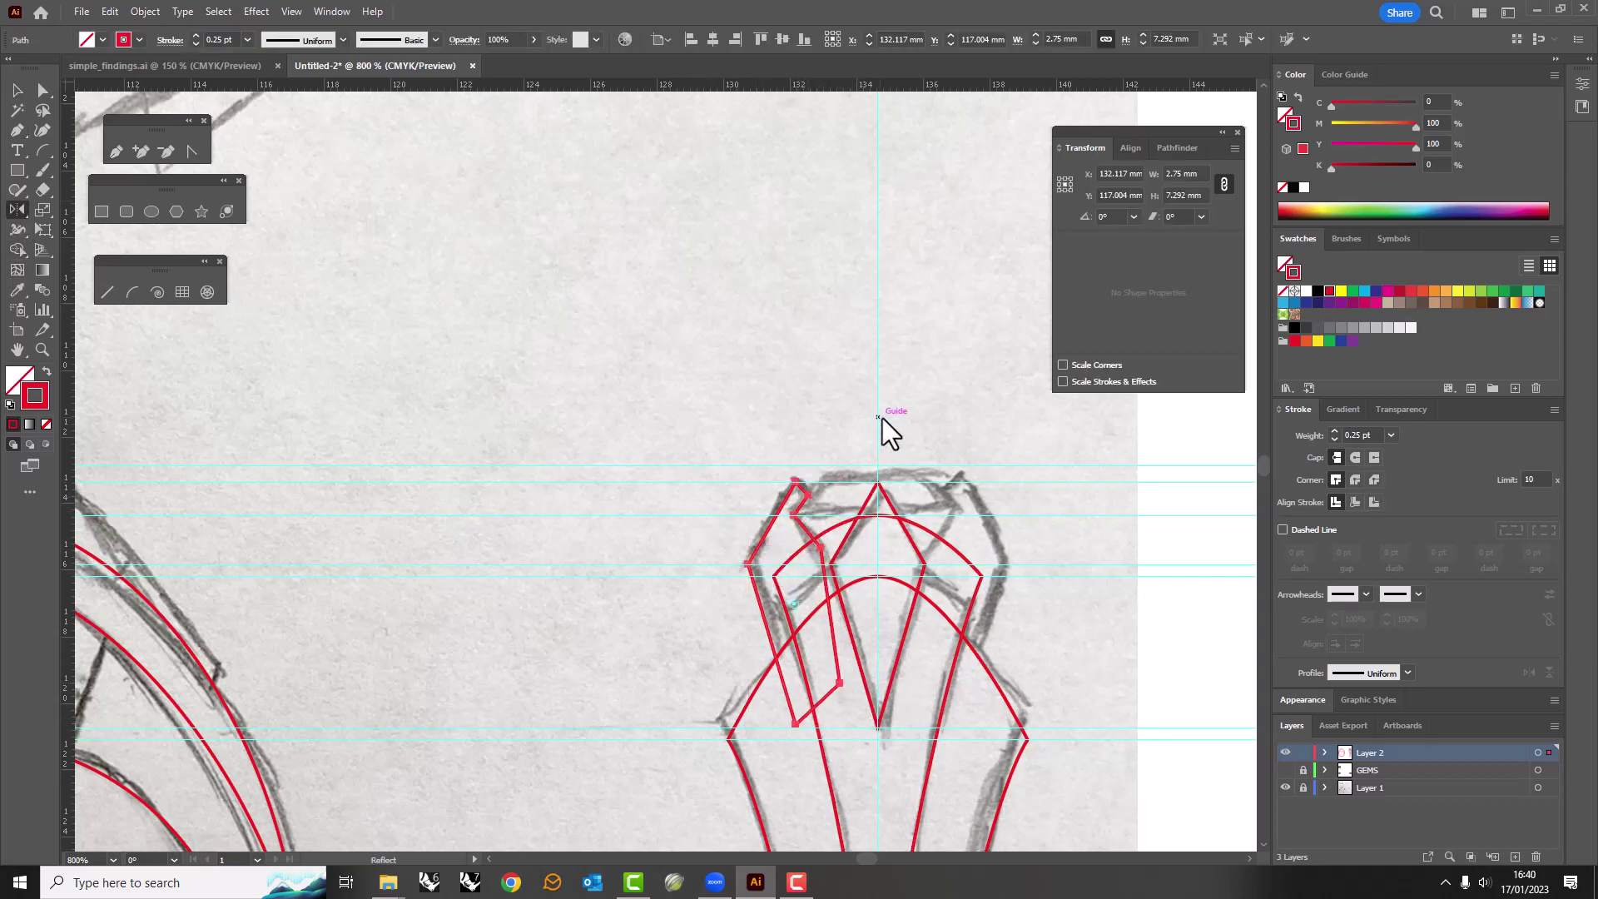
pyautogui.keyDown('alt'); pyautogui.click(877, 335); pyautogui.keyUp('alt')
pyautogui.click(1285, 770)
# Drag the outer red arc's top down to just above the diamond, about 12 mm tall.
pyautogui.hotkey('ctrl', '-')
pyautogui.hotkey('ctrl', '-')
pyautogui.hotkey('ctrl', '-')
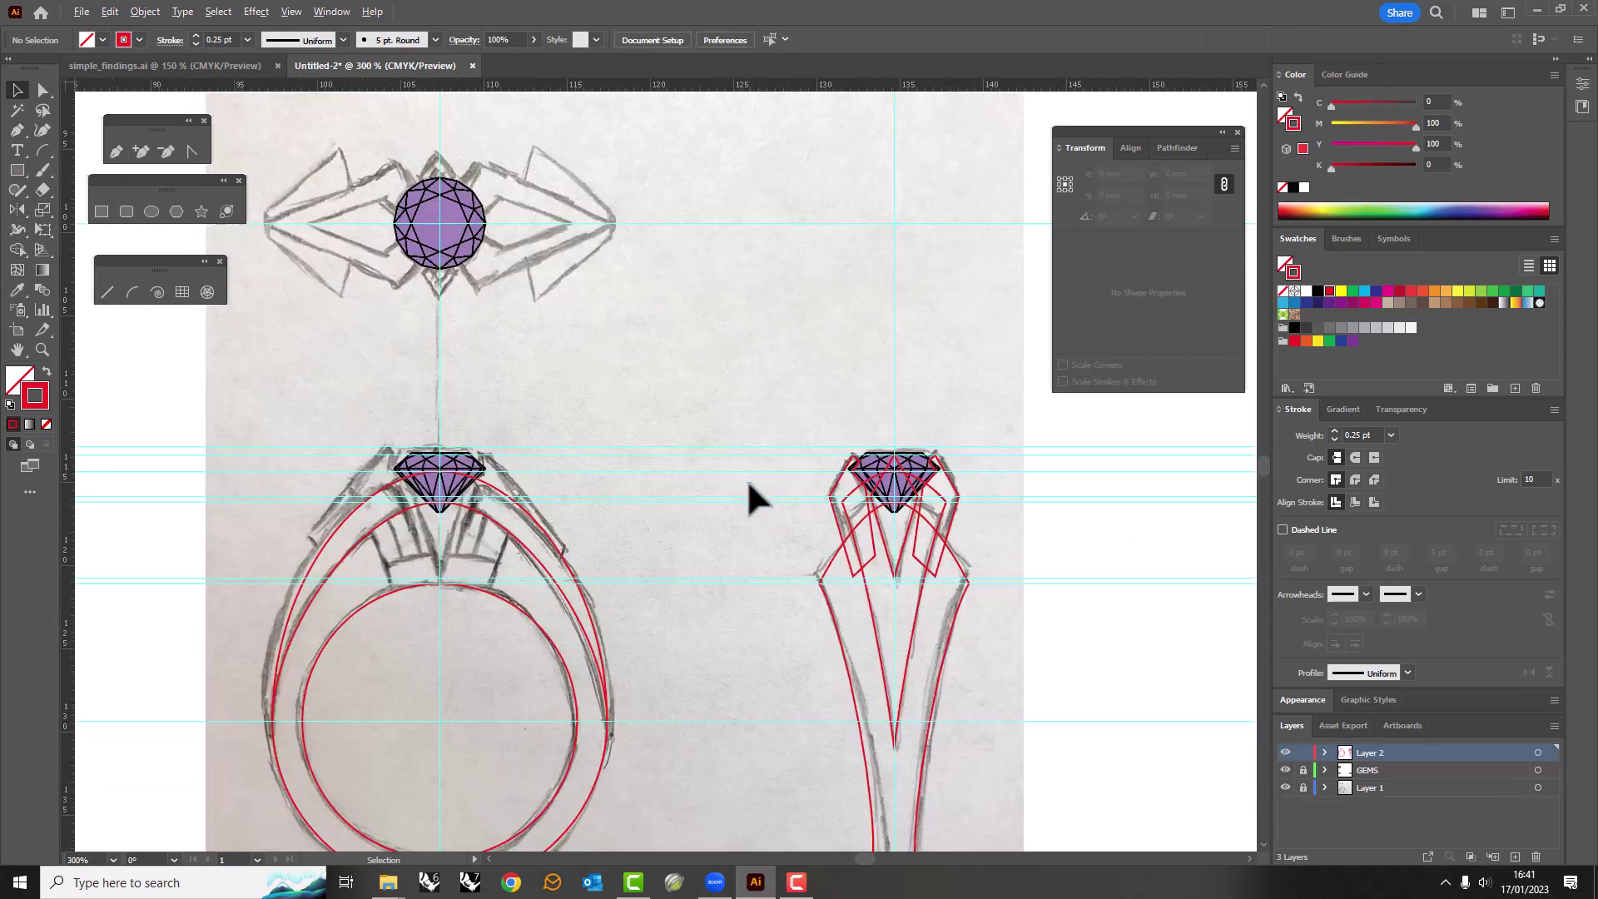
pyautogui.hscroll(-3, 764, 523)
pyautogui.scroll(-1, 764, 523)
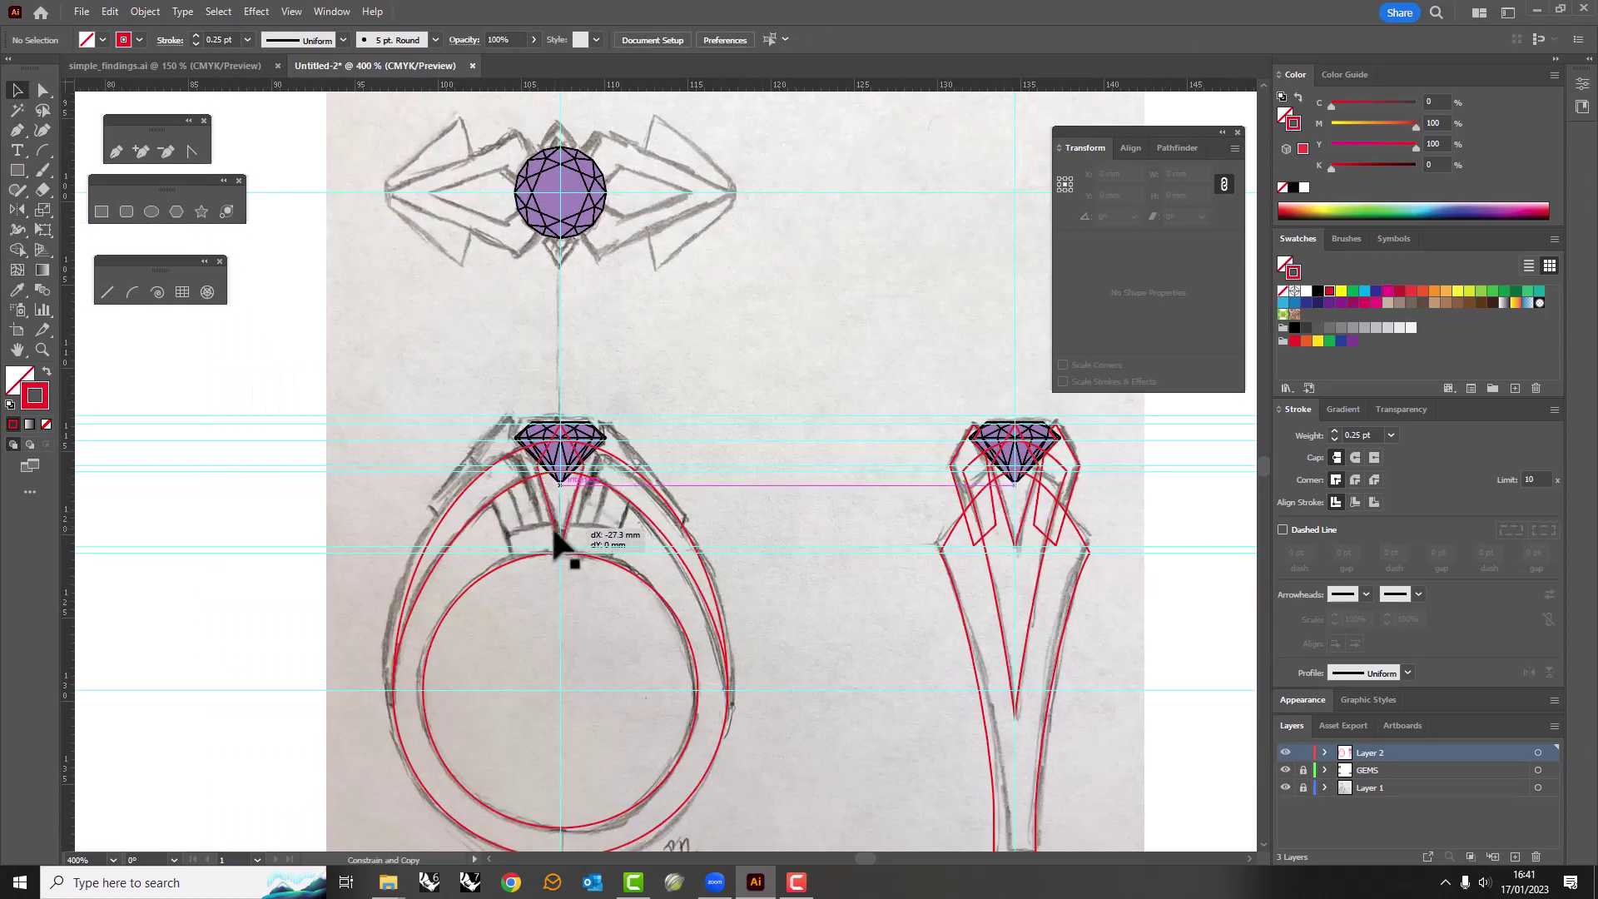
pyautogui.scroll(1, 564, 482)
pyautogui.hscroll(-1, 532, 541)
pyautogui.click(487, 573)
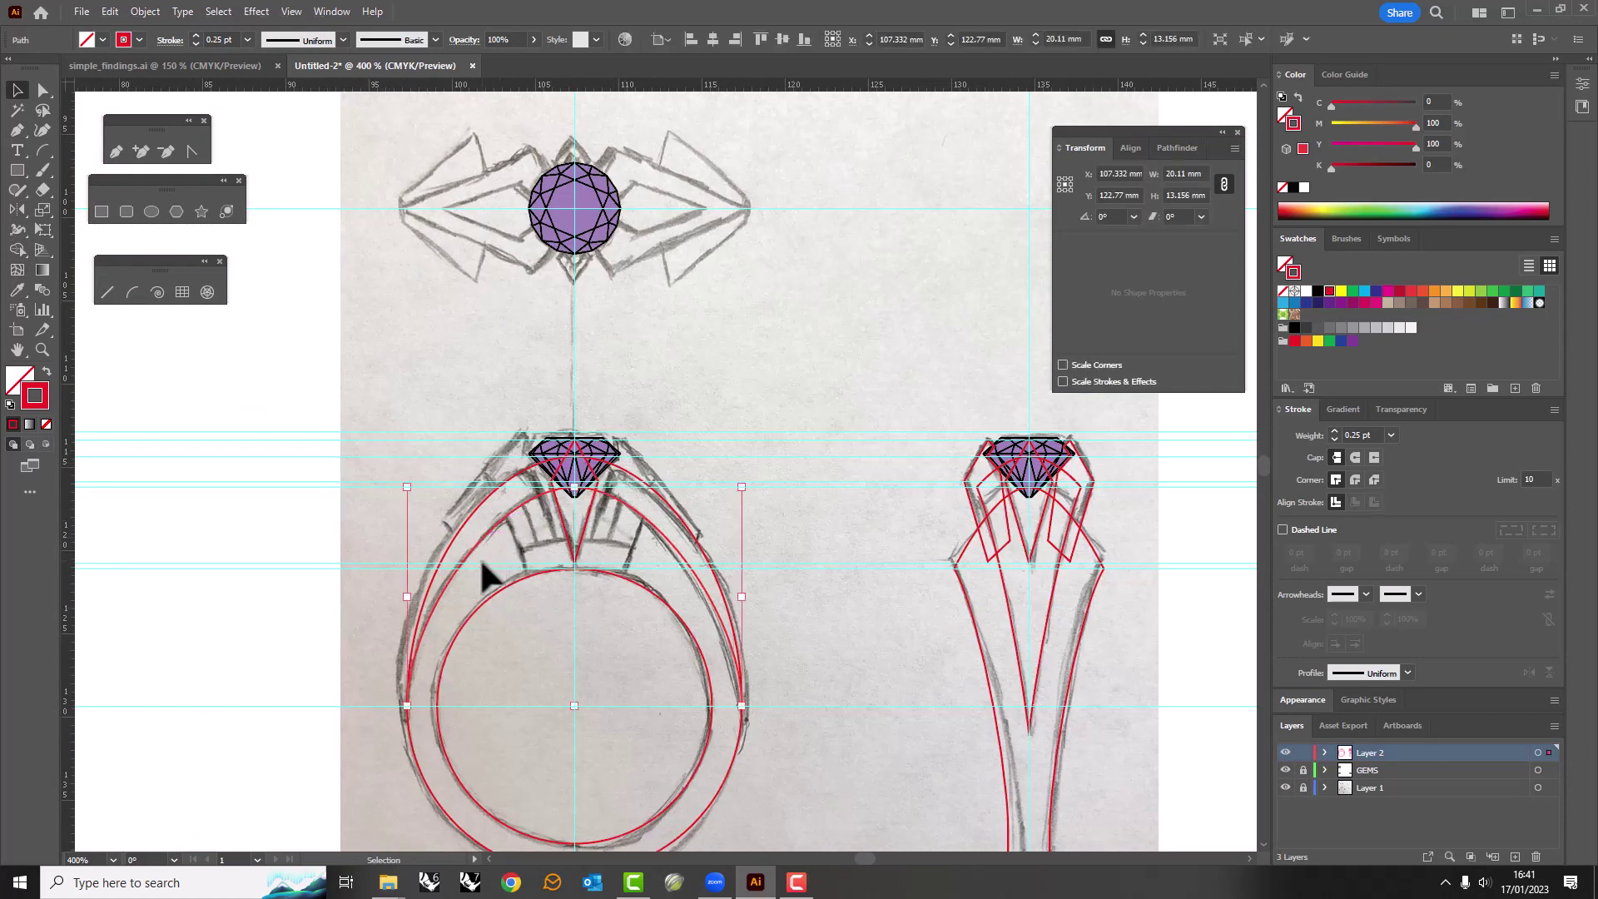
pyautogui.moveTo(574, 640); pyautogui.dragTo(575, 626)
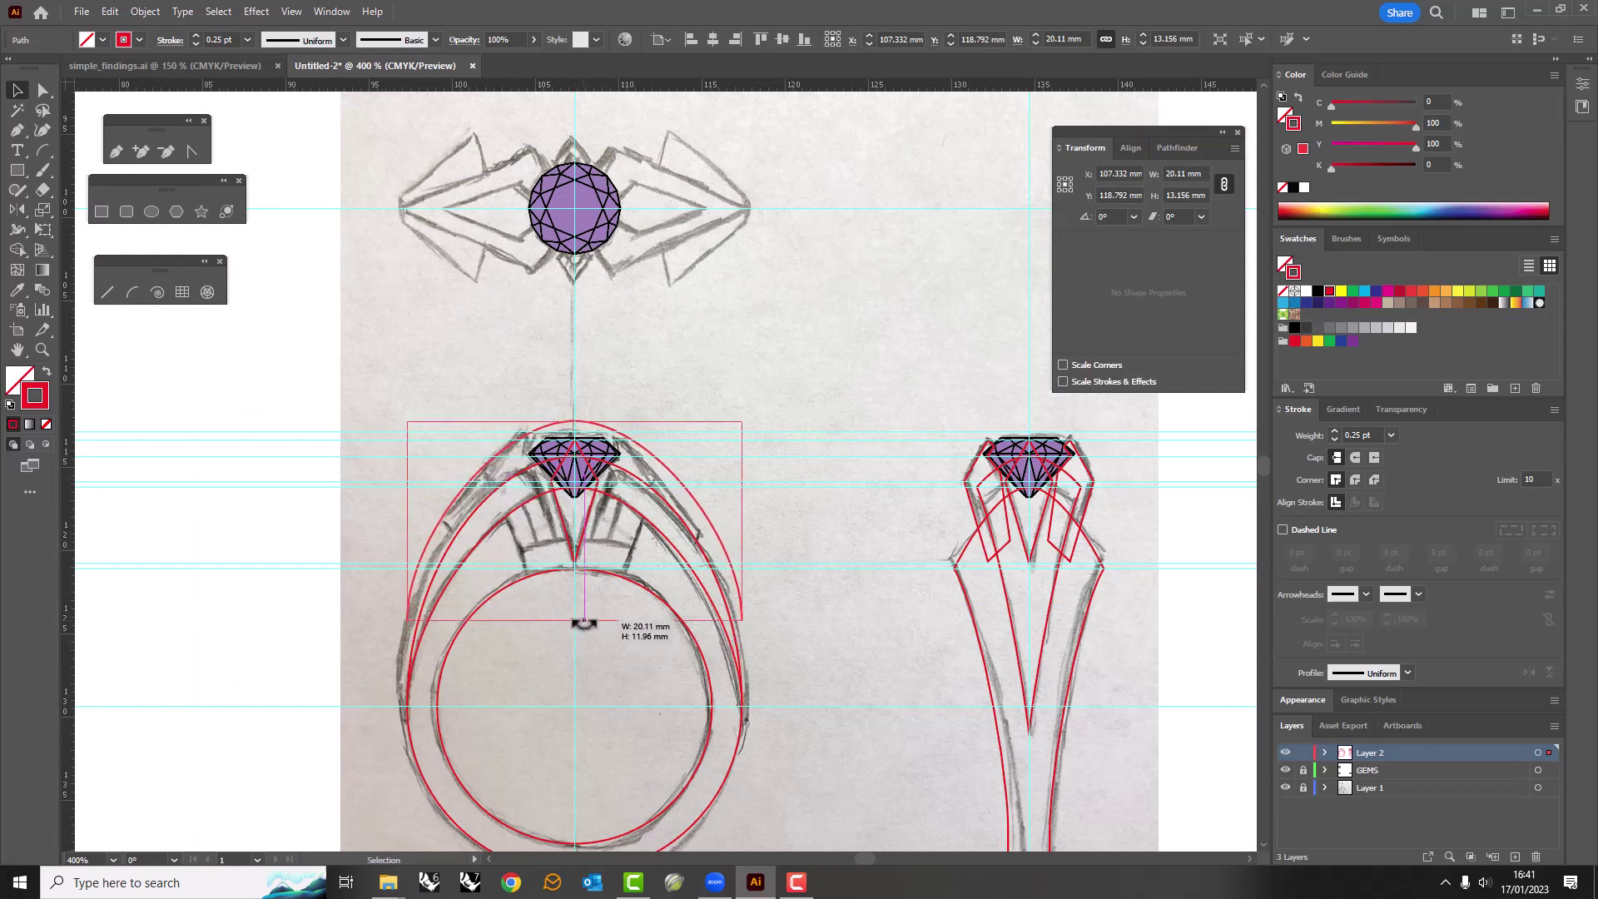
pyautogui.moveTo(574, 424); pyautogui.dragTo(576, 416)
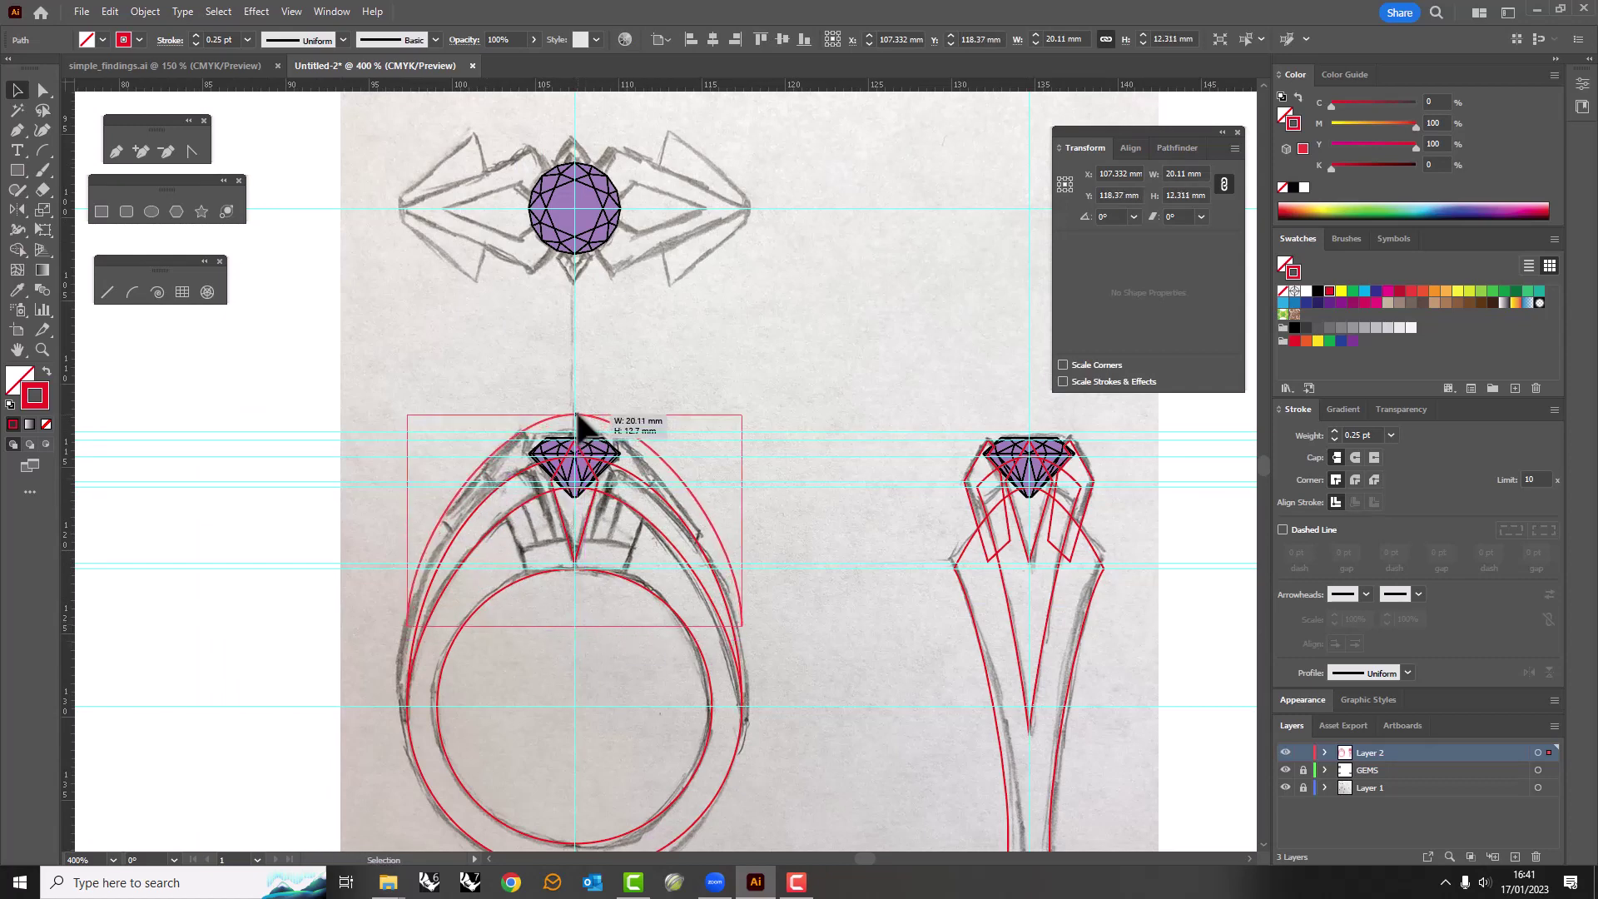
pyautogui.scroll(4, 576, 420)
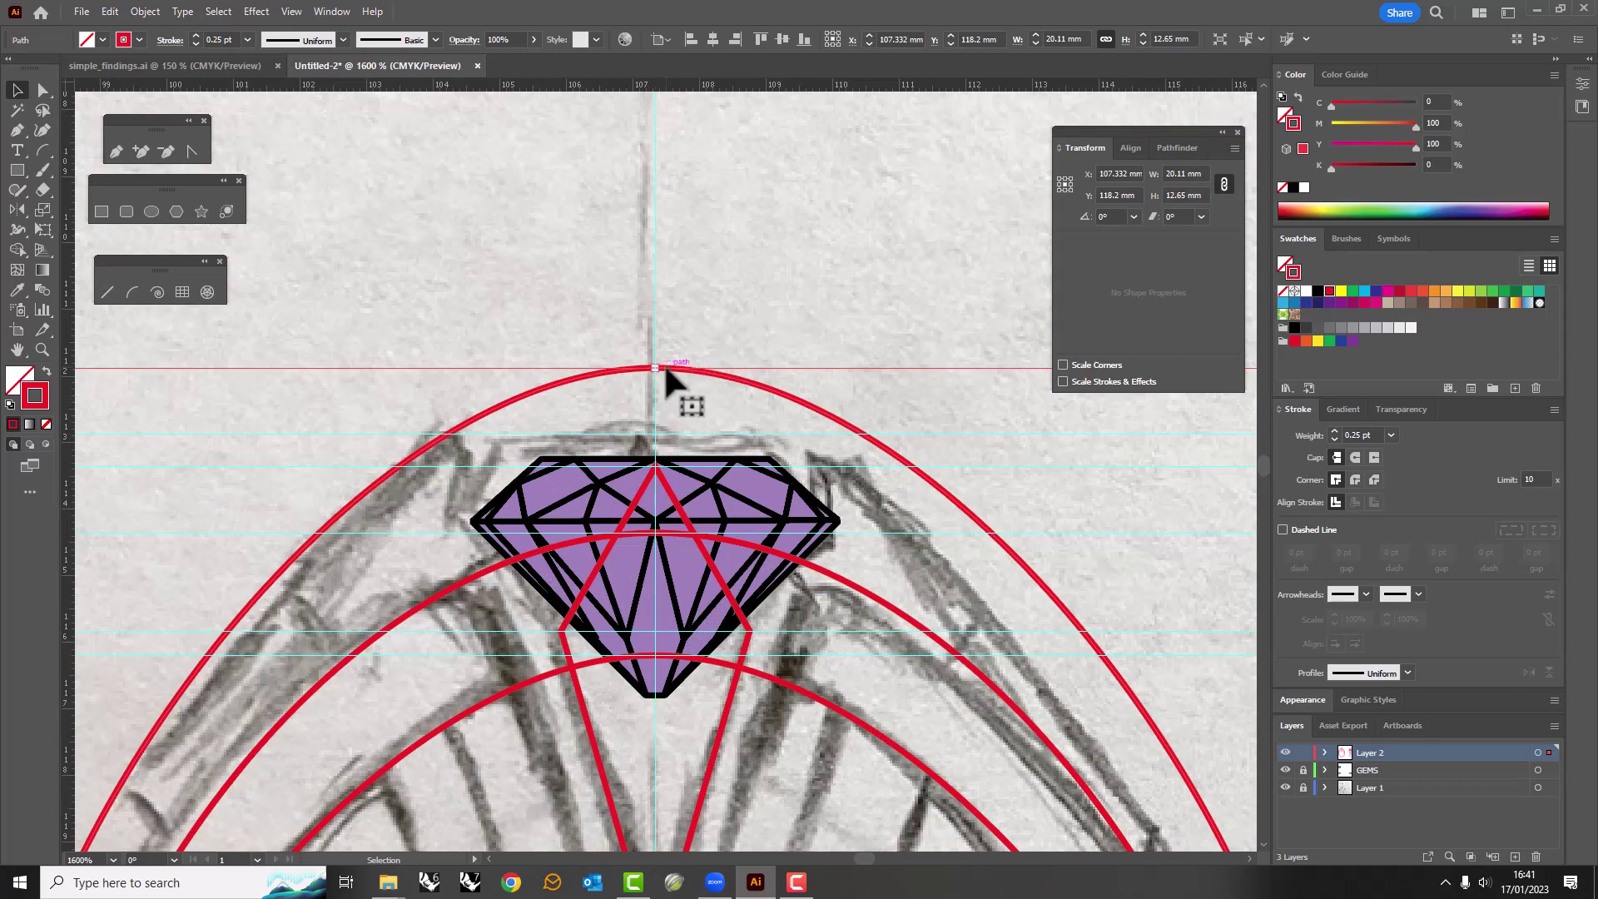
pyautogui.scroll(-1, 662, 362)
pyautogui.moveTo(668, 214); pyautogui.dragTo(692, 226)
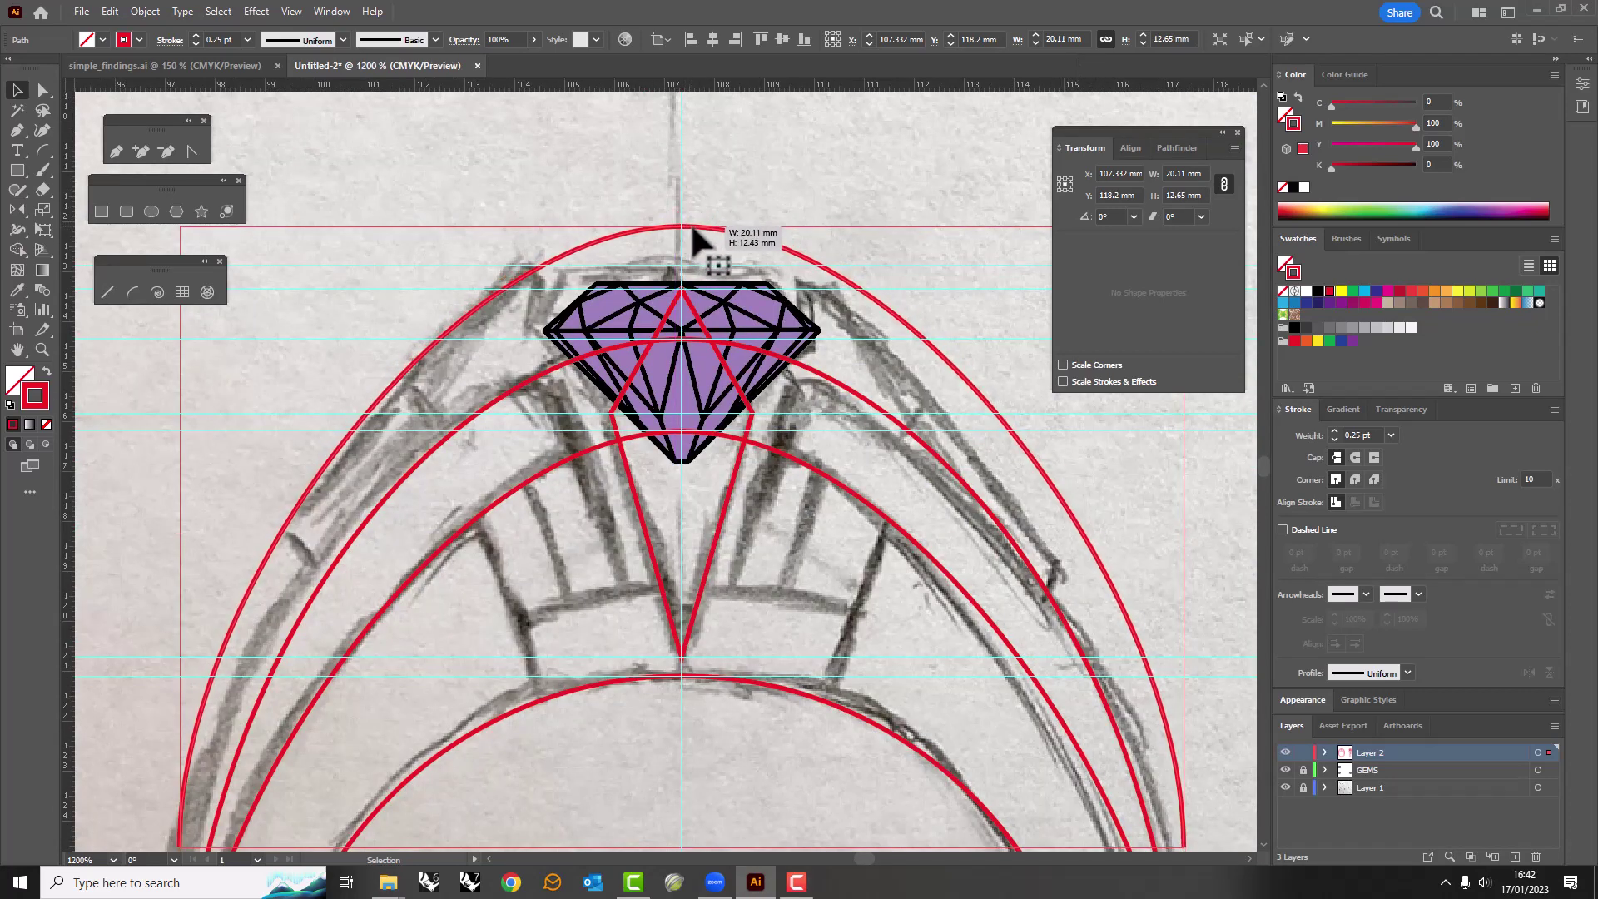
pyautogui.scroll(-1, 533, 287)
pyautogui.scroll(-1, 451, 461)
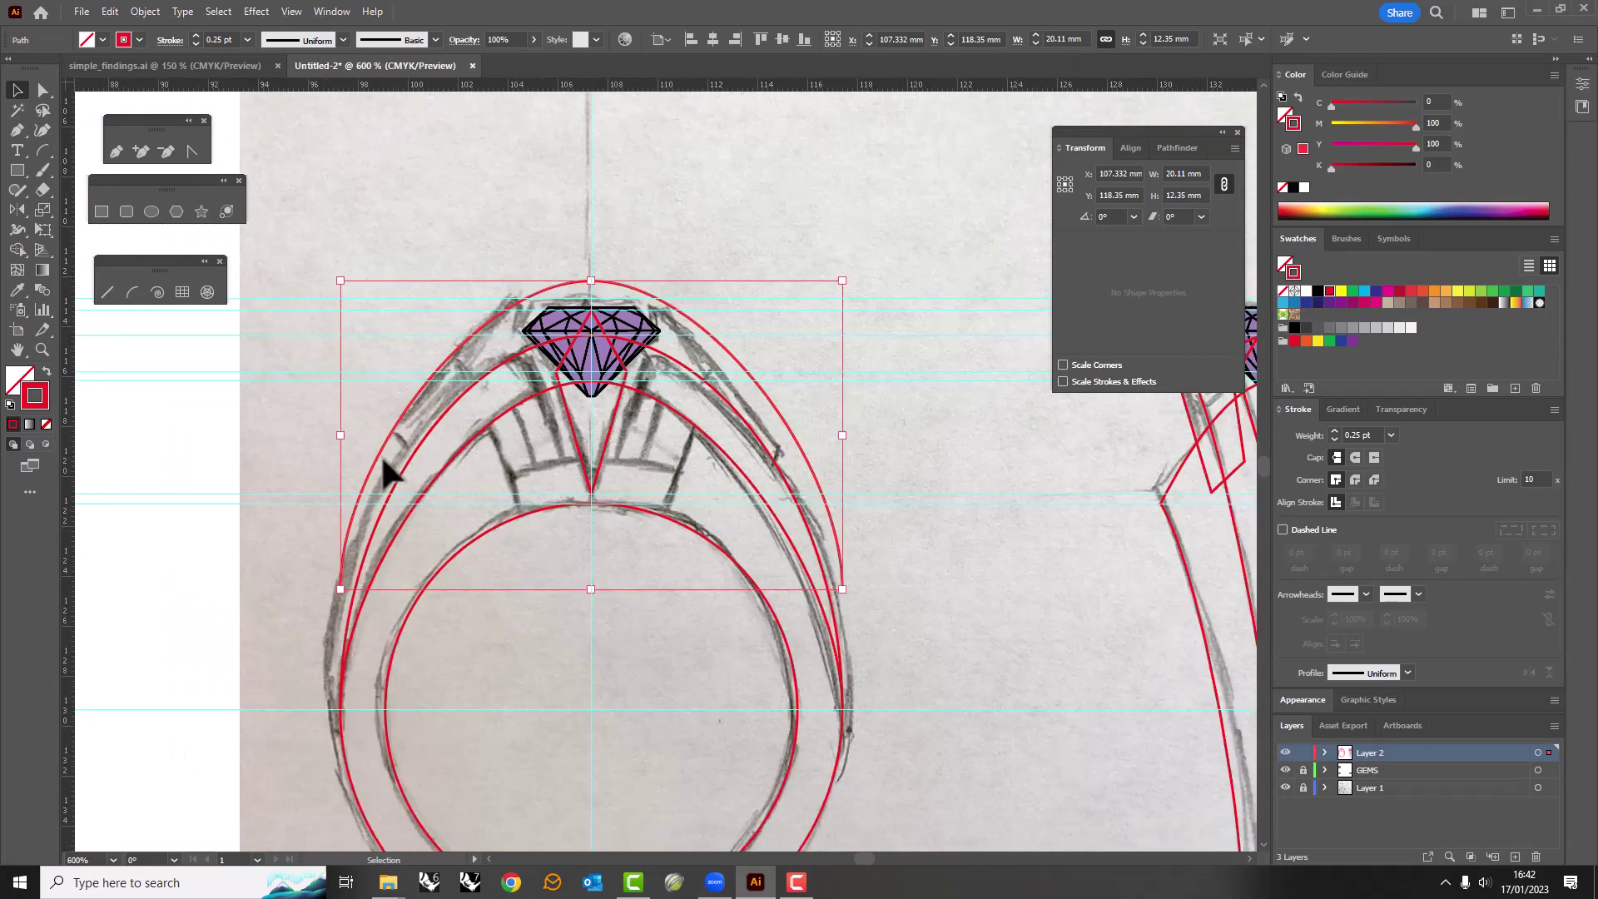
pyautogui.scroll(2, 596, 285)
pyautogui.moveTo(584, 275); pyautogui.dragTo(584, 291)
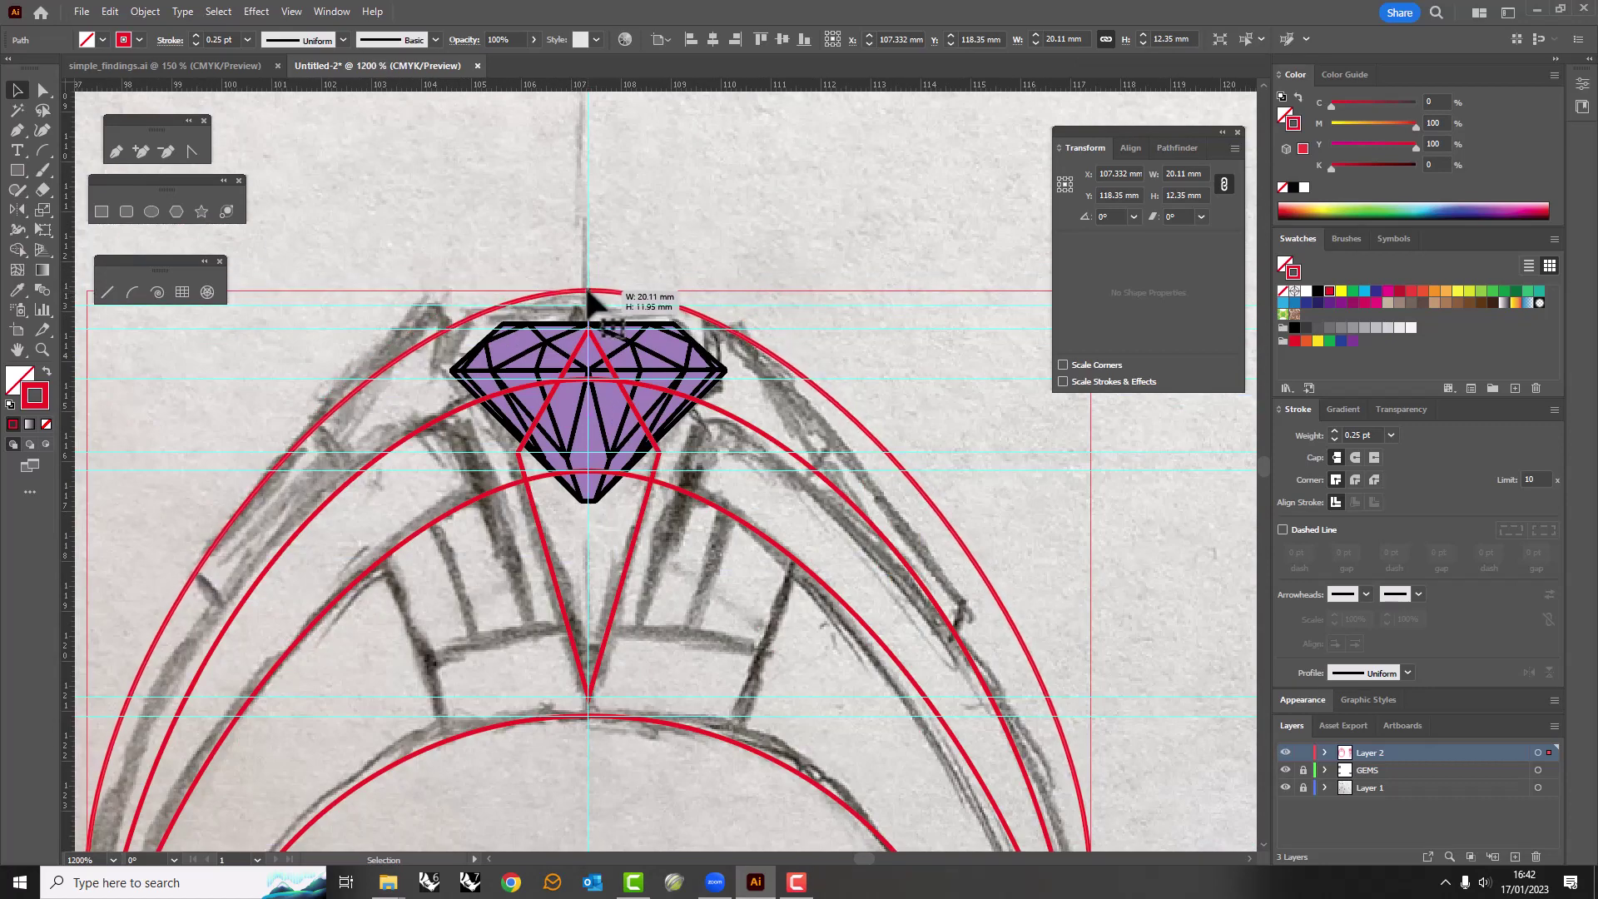
# Draw three straight lines fanning up-left from the point below the ring.
pyautogui.click(106, 292)
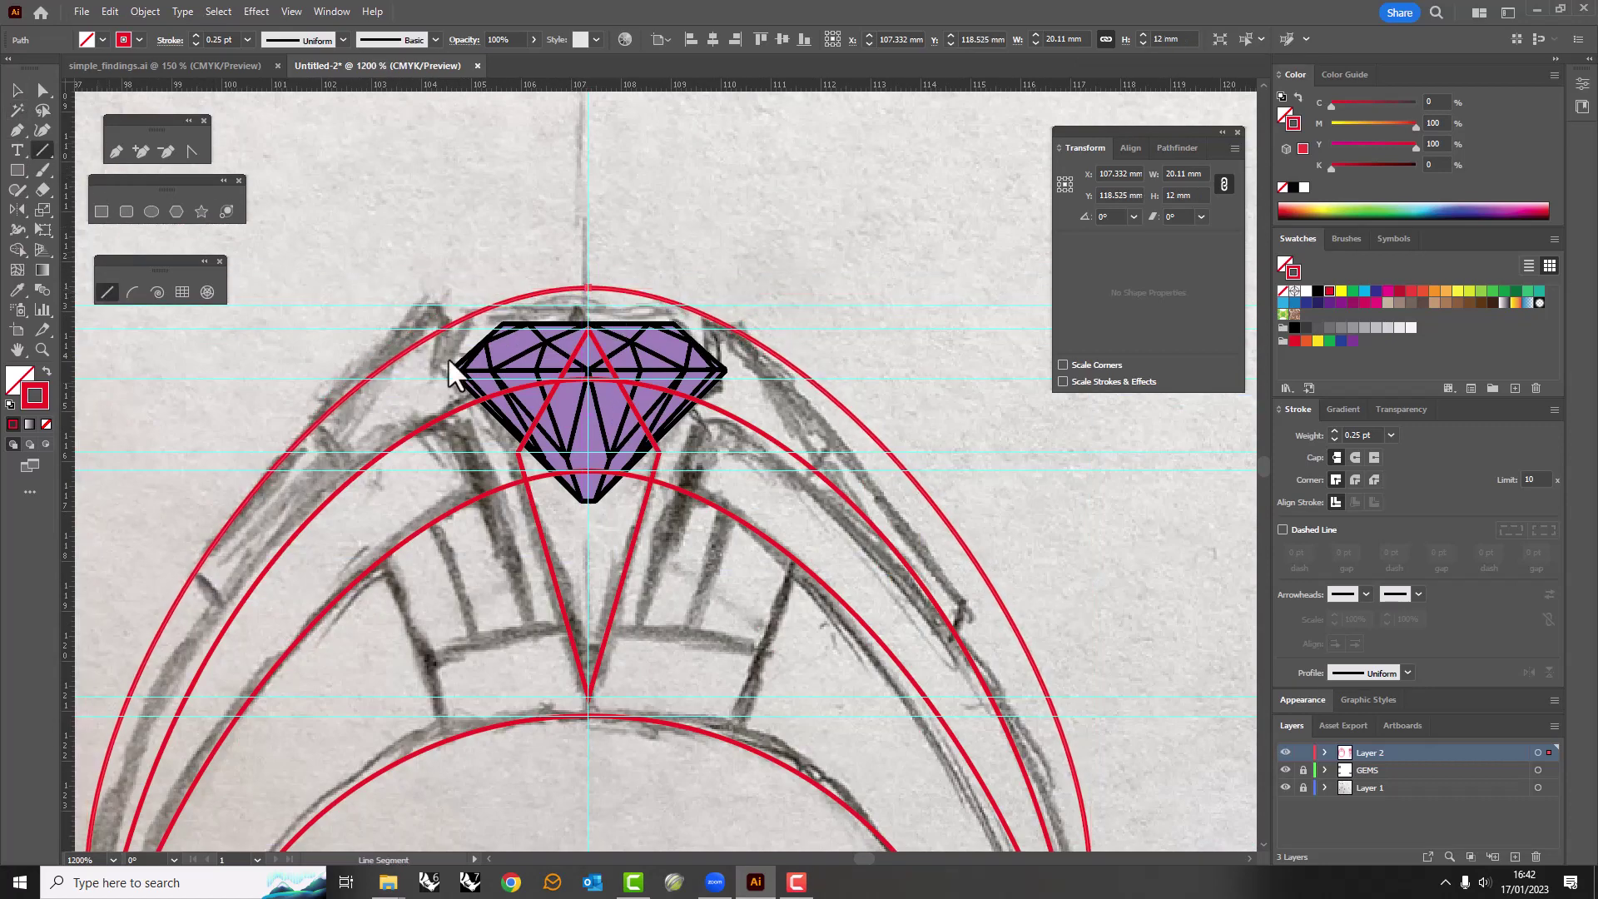
pyautogui.scroll(-2, 417, 287)
pyautogui.moveTo(503, 709); pyautogui.dragTo(434, 307)
pyautogui.scroll(4, 441, 306)
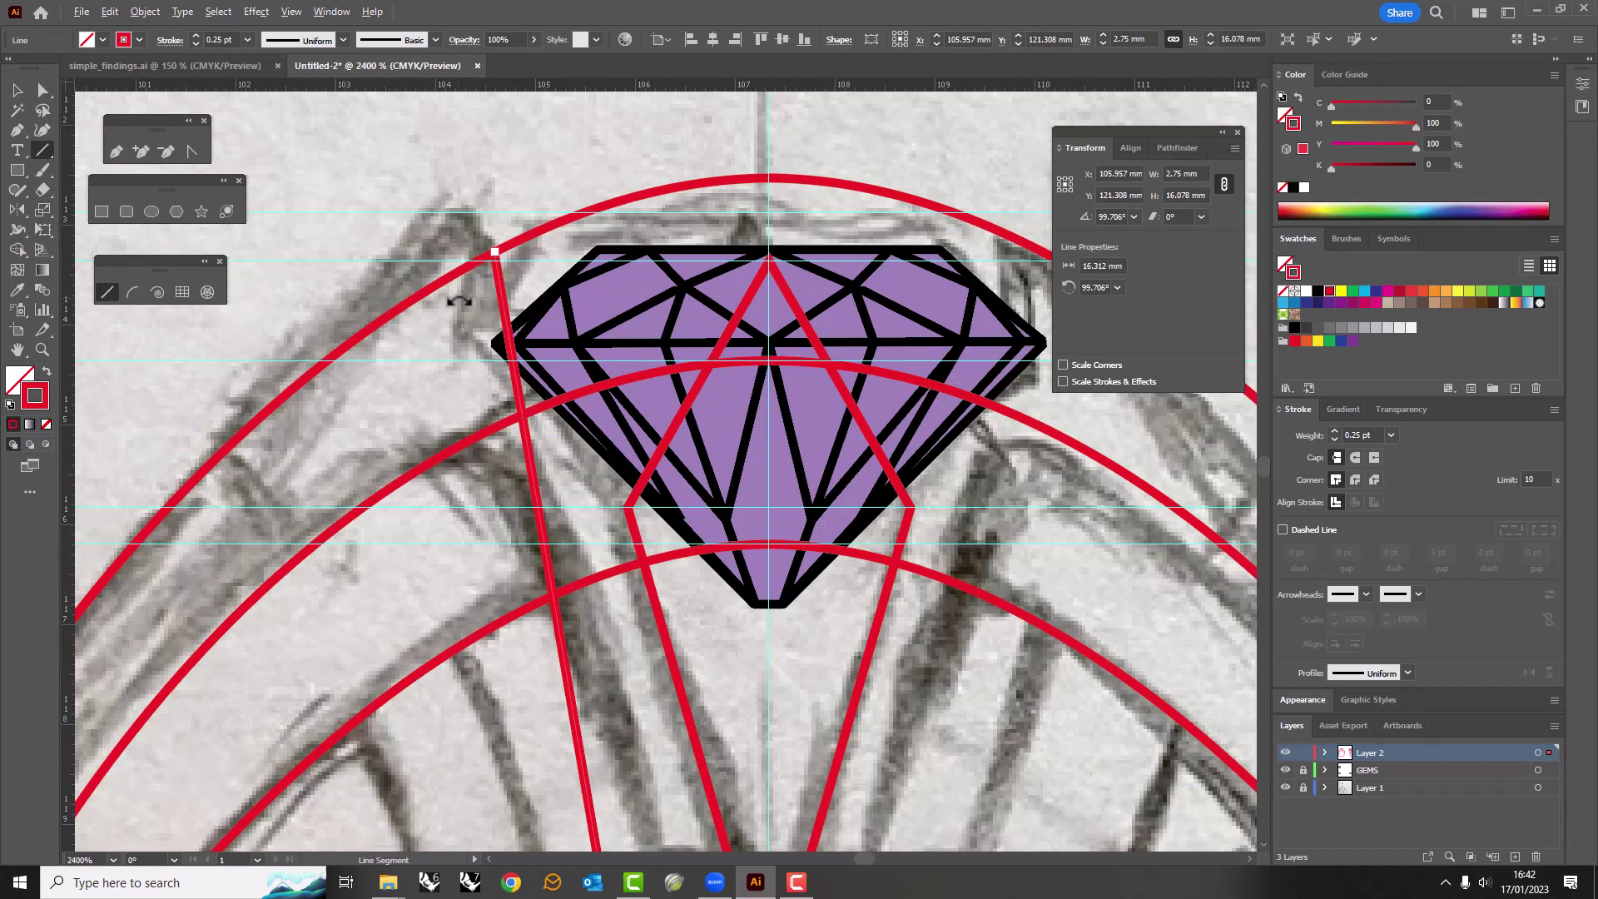
pyautogui.scroll(-4, 524, 329)
pyautogui.moveTo(606, 769)
pyautogui.mouseDown()
pyautogui.moveTo(478, 392)
pyautogui.moveTo(417, 357)
pyautogui.mouseUp()
pyautogui.scroll(1, 478, 393)
pyautogui.moveTo(616, 811)
pyautogui.mouseDown()
pyautogui.moveTo(376, 532)
pyautogui.moveTo(308, 533)
pyautogui.mouseUp()
# Nudge the outer arc's top slightly lower and select it together with a drawn line.
pyautogui.press('v')
pyautogui.click(431, 333)
pyautogui.scroll(1, 561, 221)
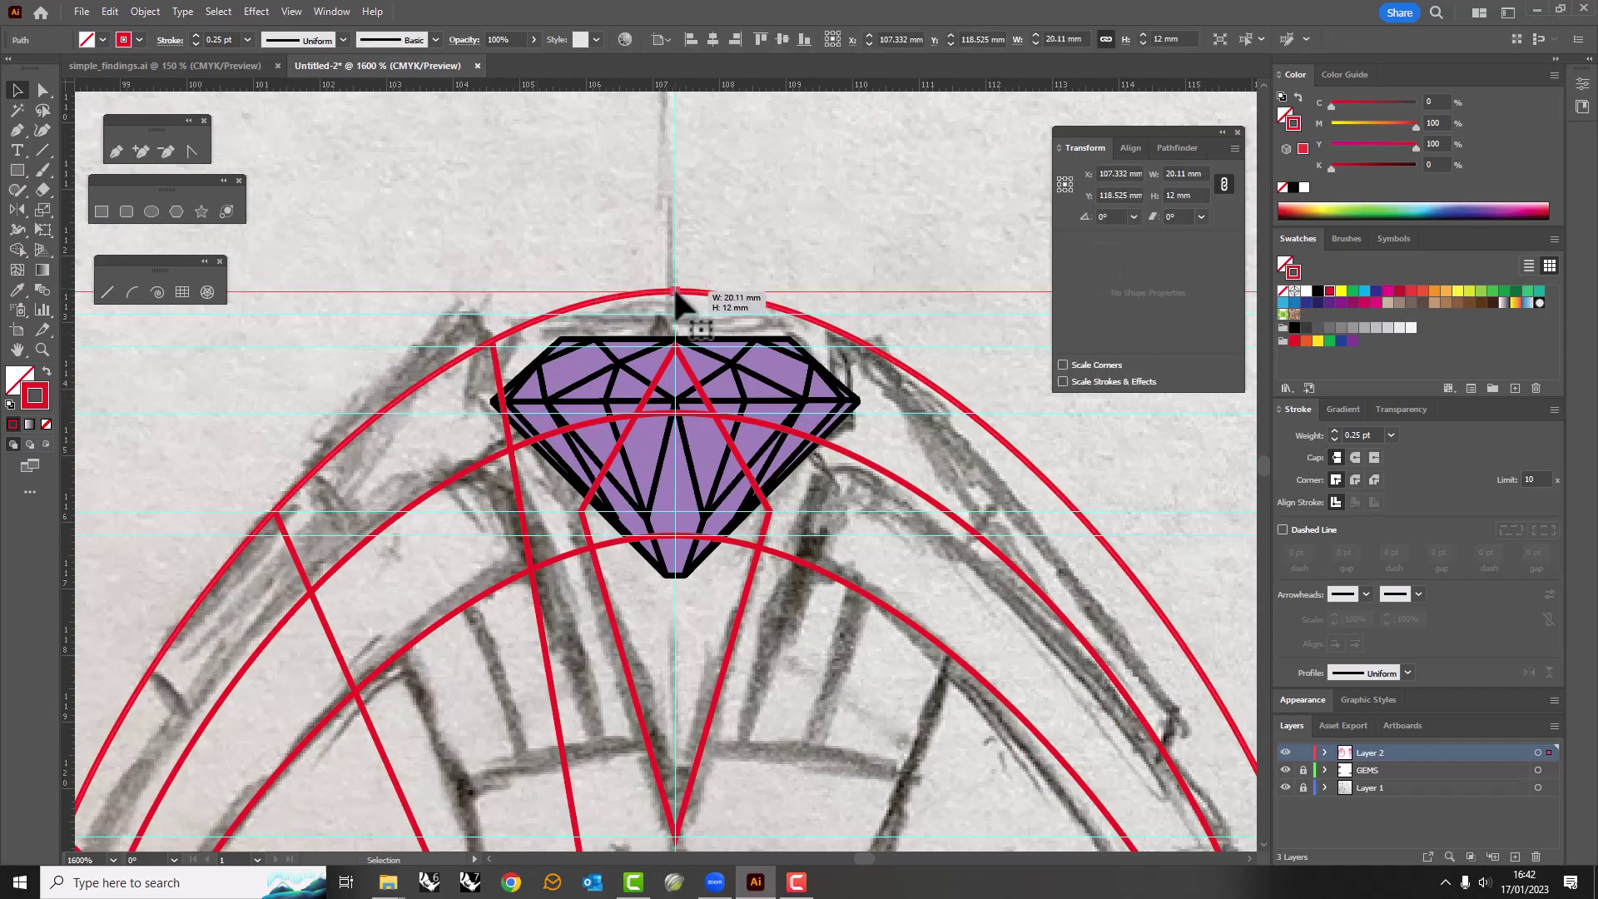
pyautogui.moveTo(674, 293); pyautogui.dragTo(674, 299)
pyautogui.hotkey('ctrl', '-')
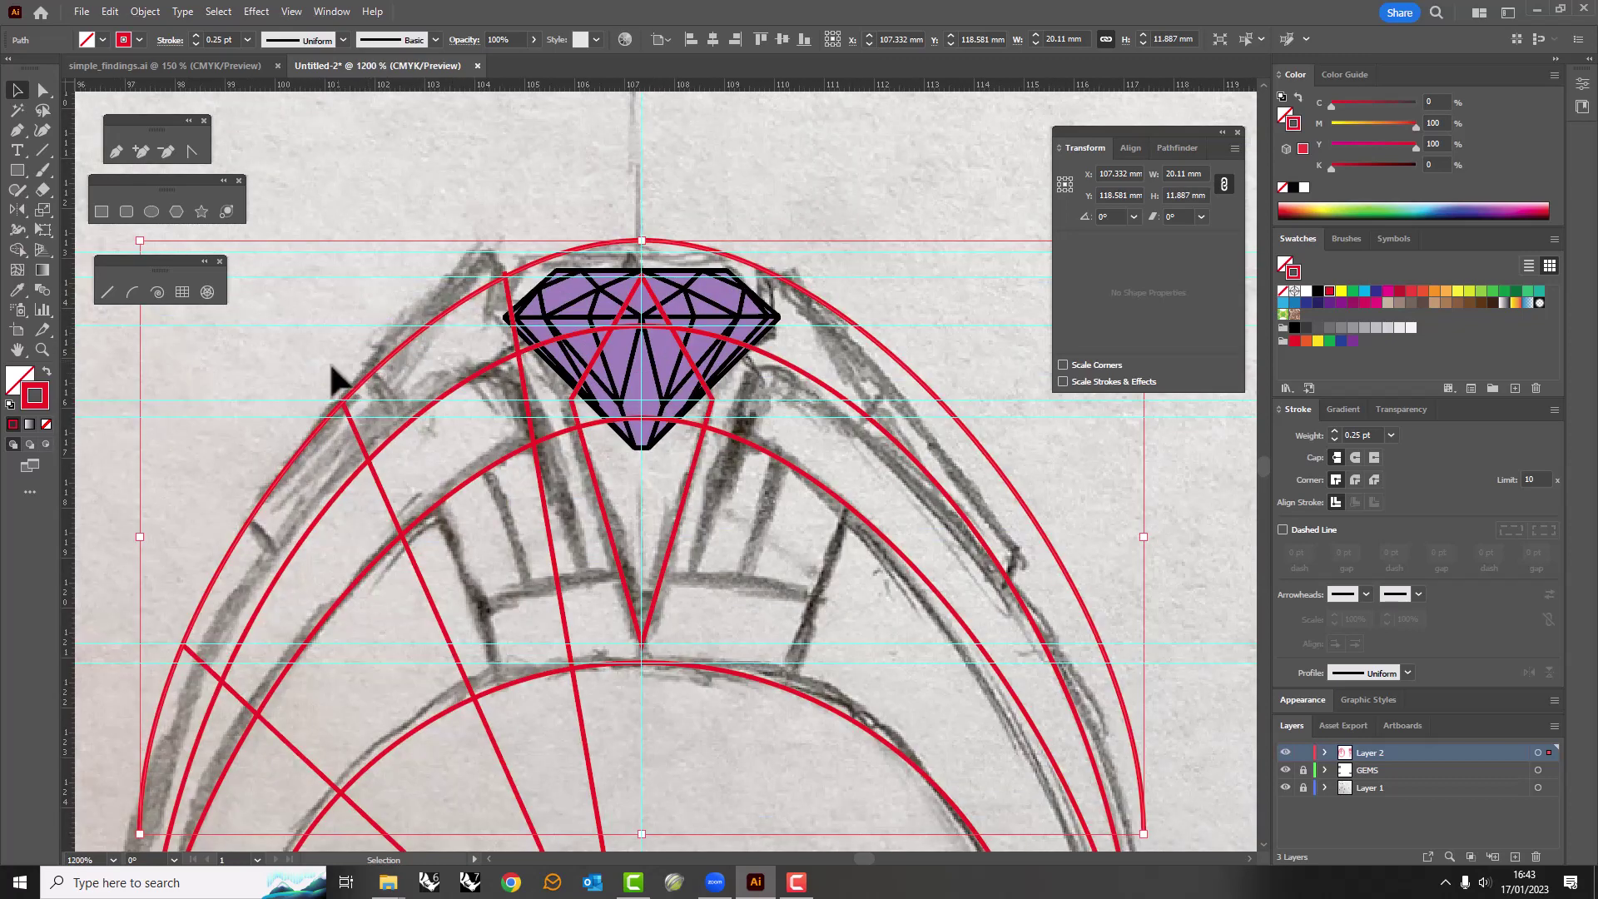
pyautogui.keyDown('shift'); pyautogui.click(512, 325); pyautogui.keyUp('shift')
pyautogui.hotkey('ctrl', '-')
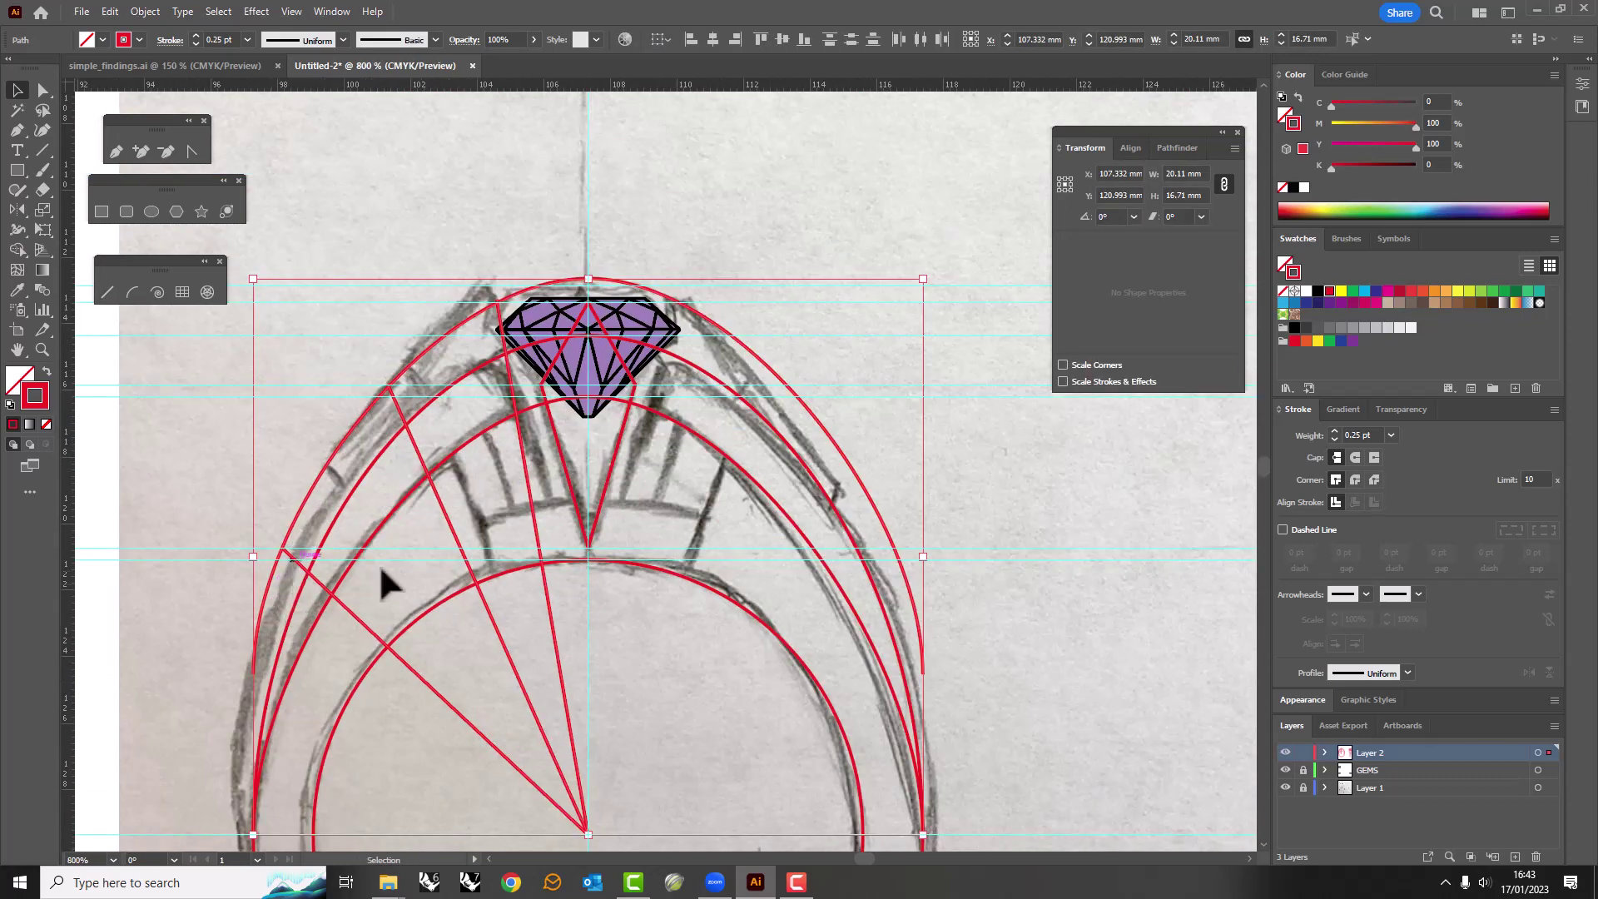
# Divide the grouped radial lines with the shoulder arcs using Pathfinder, then ungroup the pieces.
pyautogui.click(1157, 147)
pyautogui.hotkey('ctrl', 'z')
pyautogui.hotkey('ctrl', 'z')
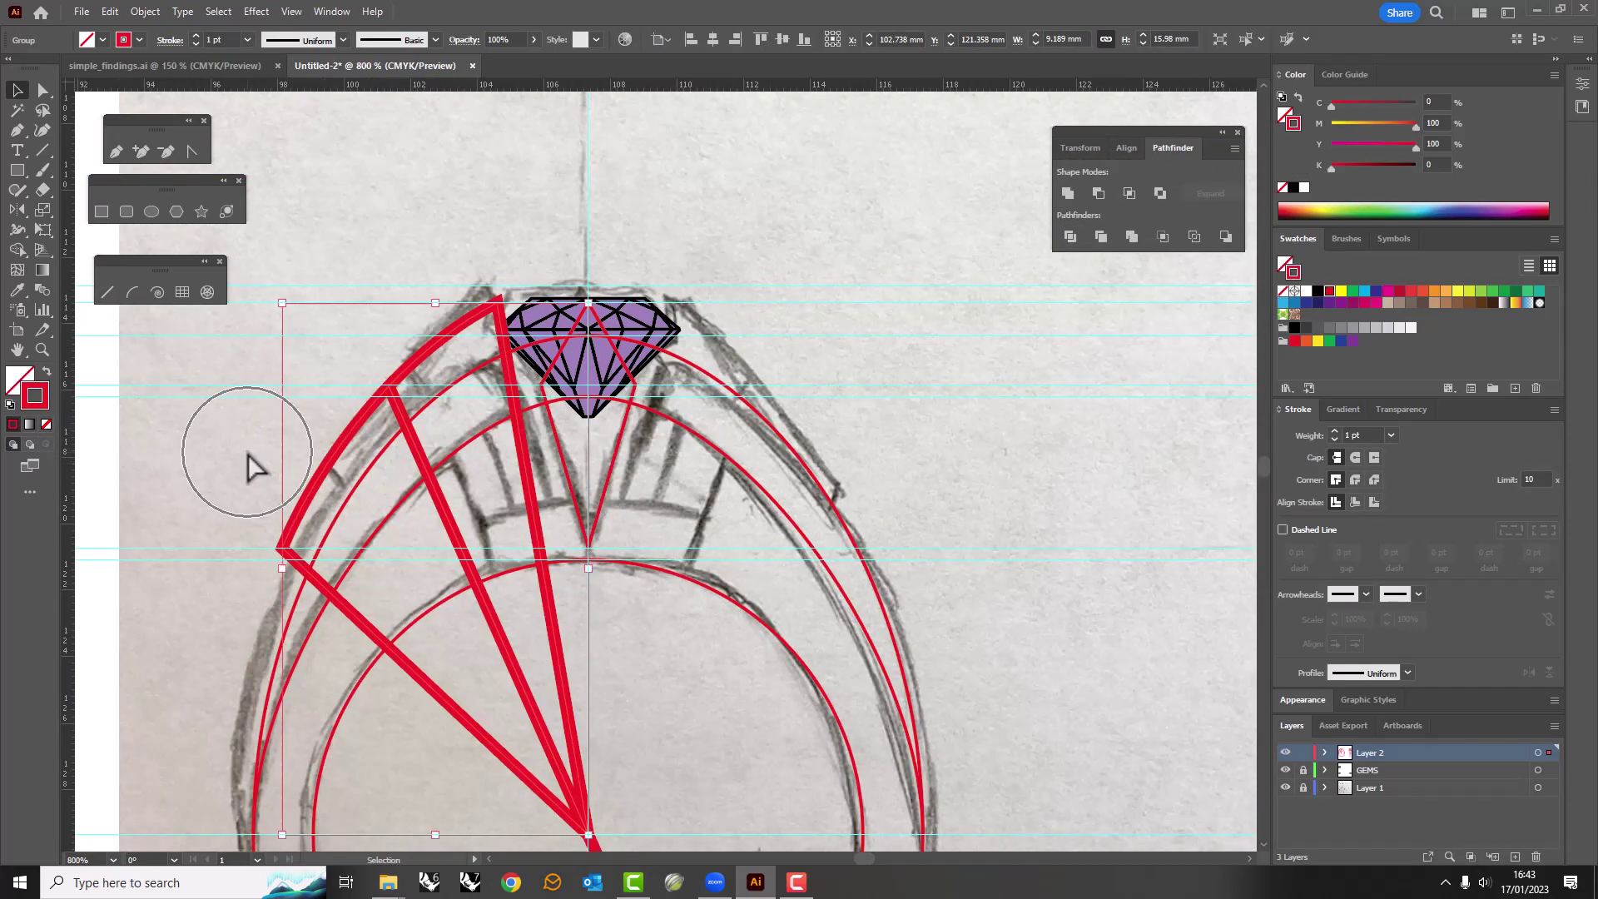
pyautogui.keyDown('shift'); pyautogui.click(361, 502); pyautogui.keyUp('shift')
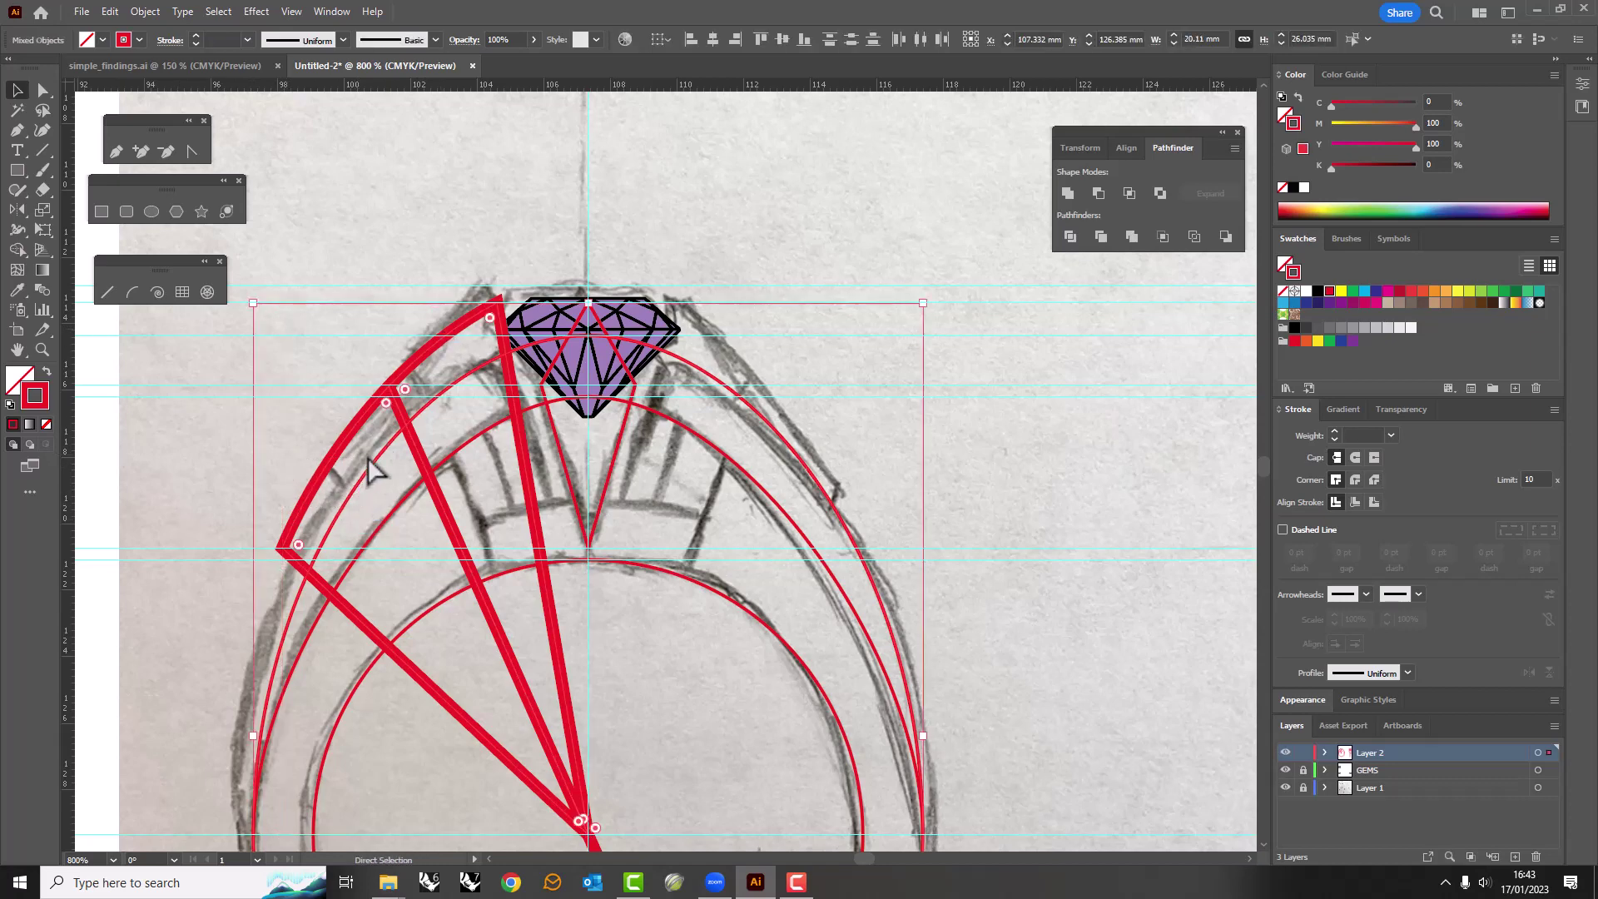
pyautogui.click(1070, 236)
pyautogui.rightClick(323, 415)
pyautogui.click(367, 626)
# Delete the unwanted radial pieces and reset the band's stroke to 0.25 pt.
pyautogui.press('Delete')
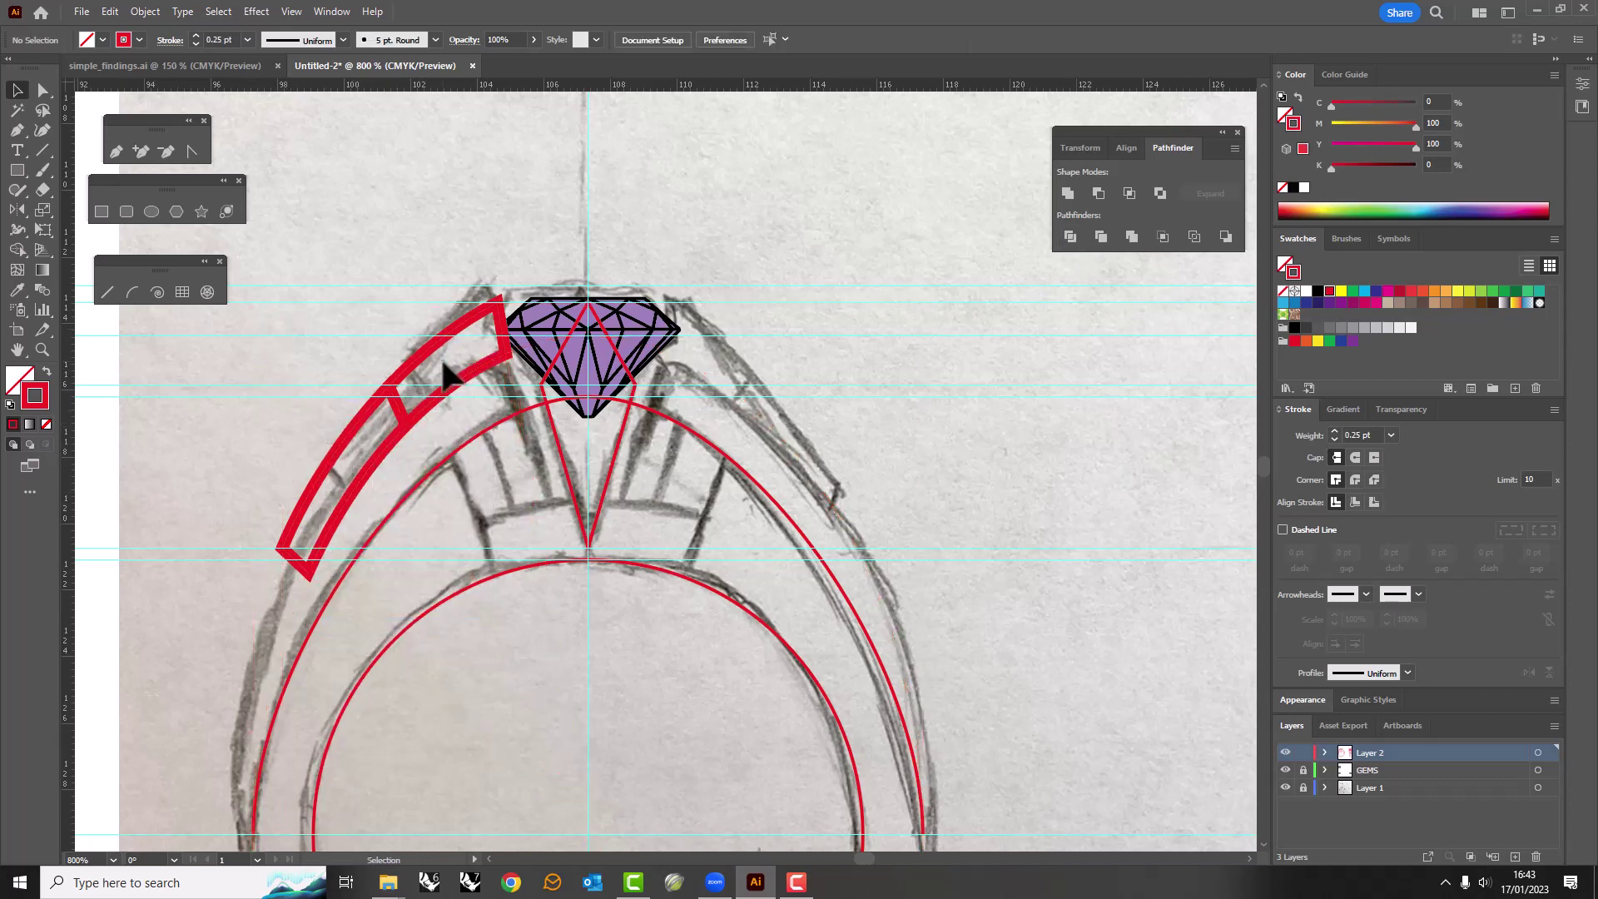
pyautogui.hotkey('ctrl', 'z')
pyautogui.click(491, 770)
pyautogui.press('Delete')
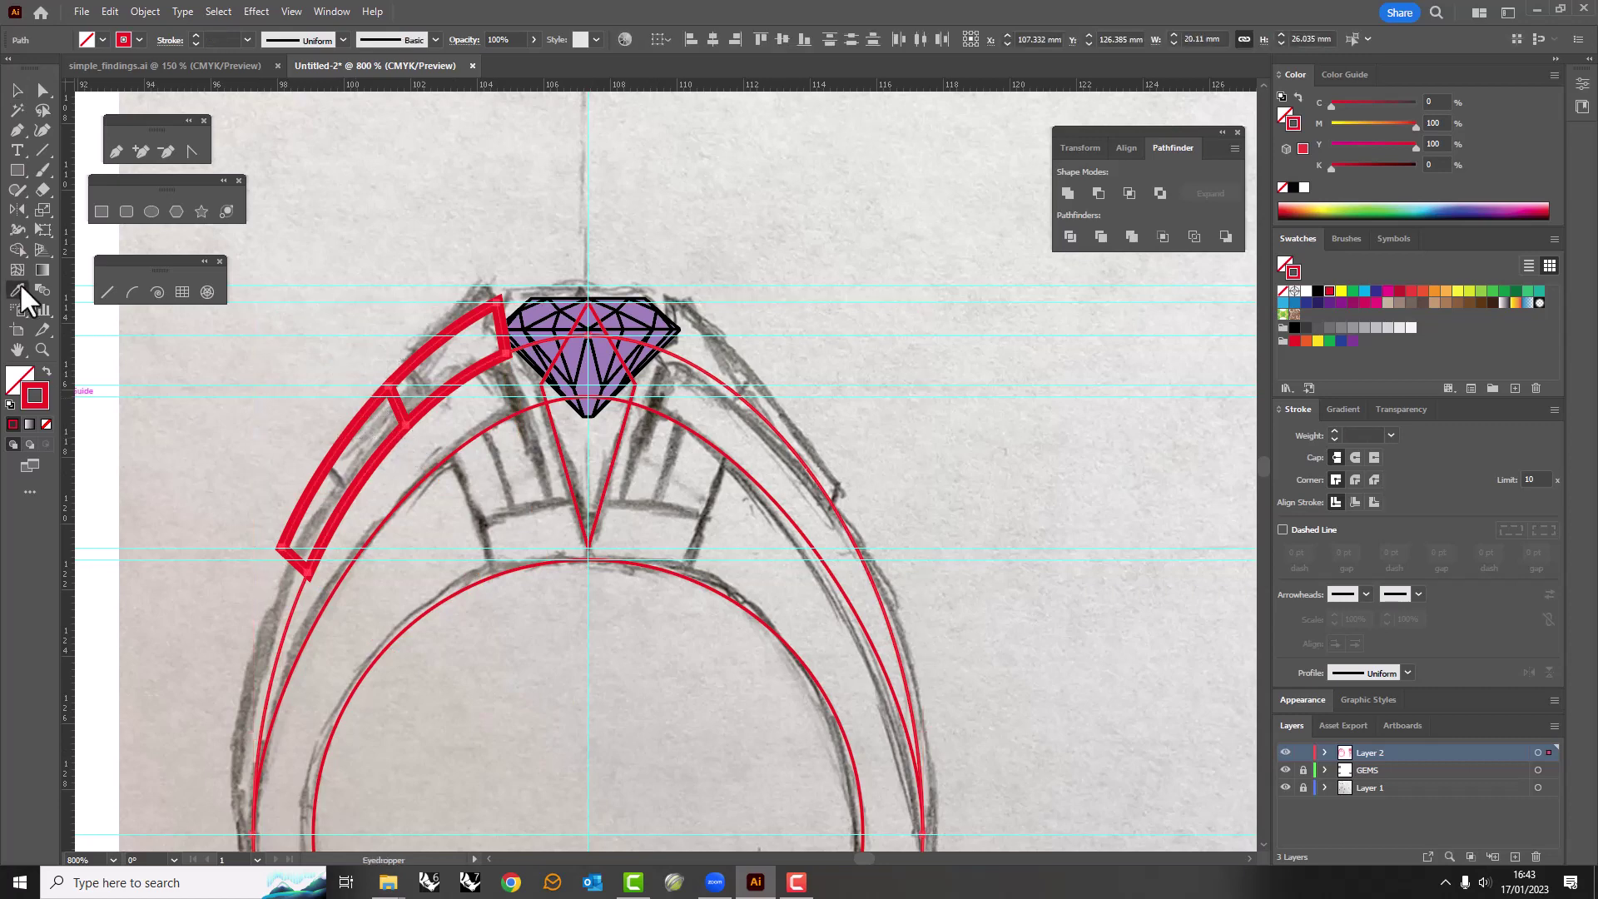
pyautogui.hotkey('ctrl', 'z')
pyautogui.scroll(-1, 371, 417)
# Draw a diagonal line from below the ring and snap its lower end onto the inner ring's top anchor.
pyautogui.moveTo(371, 414); pyautogui.dragTo(371, 416)
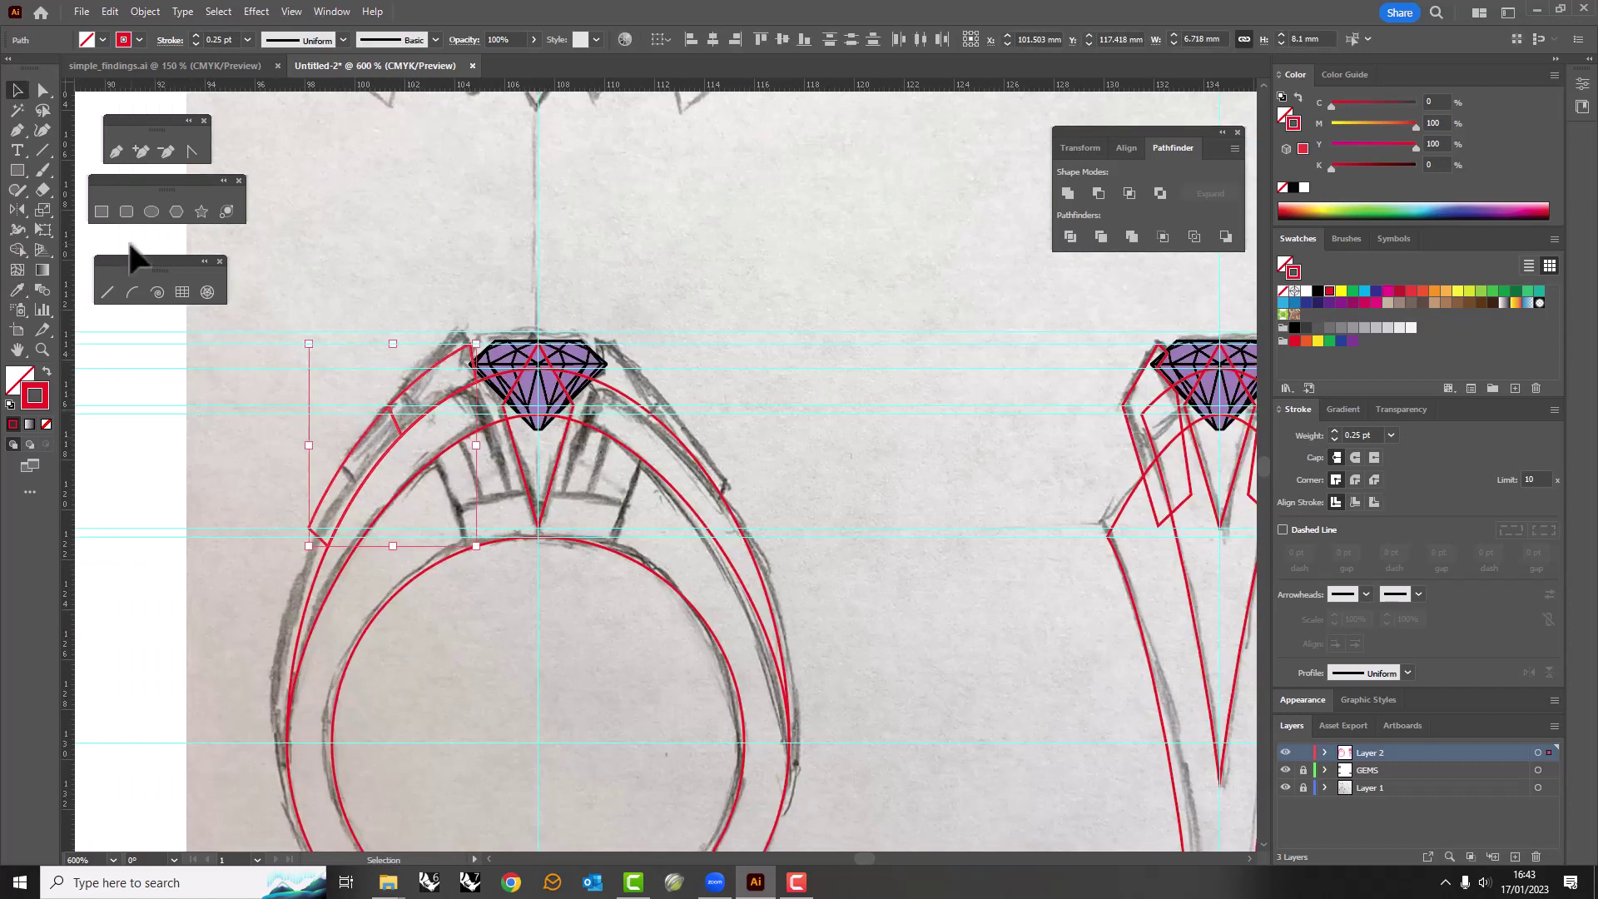
pyautogui.moveTo(606, 346); pyautogui.dragTo(491, 562)
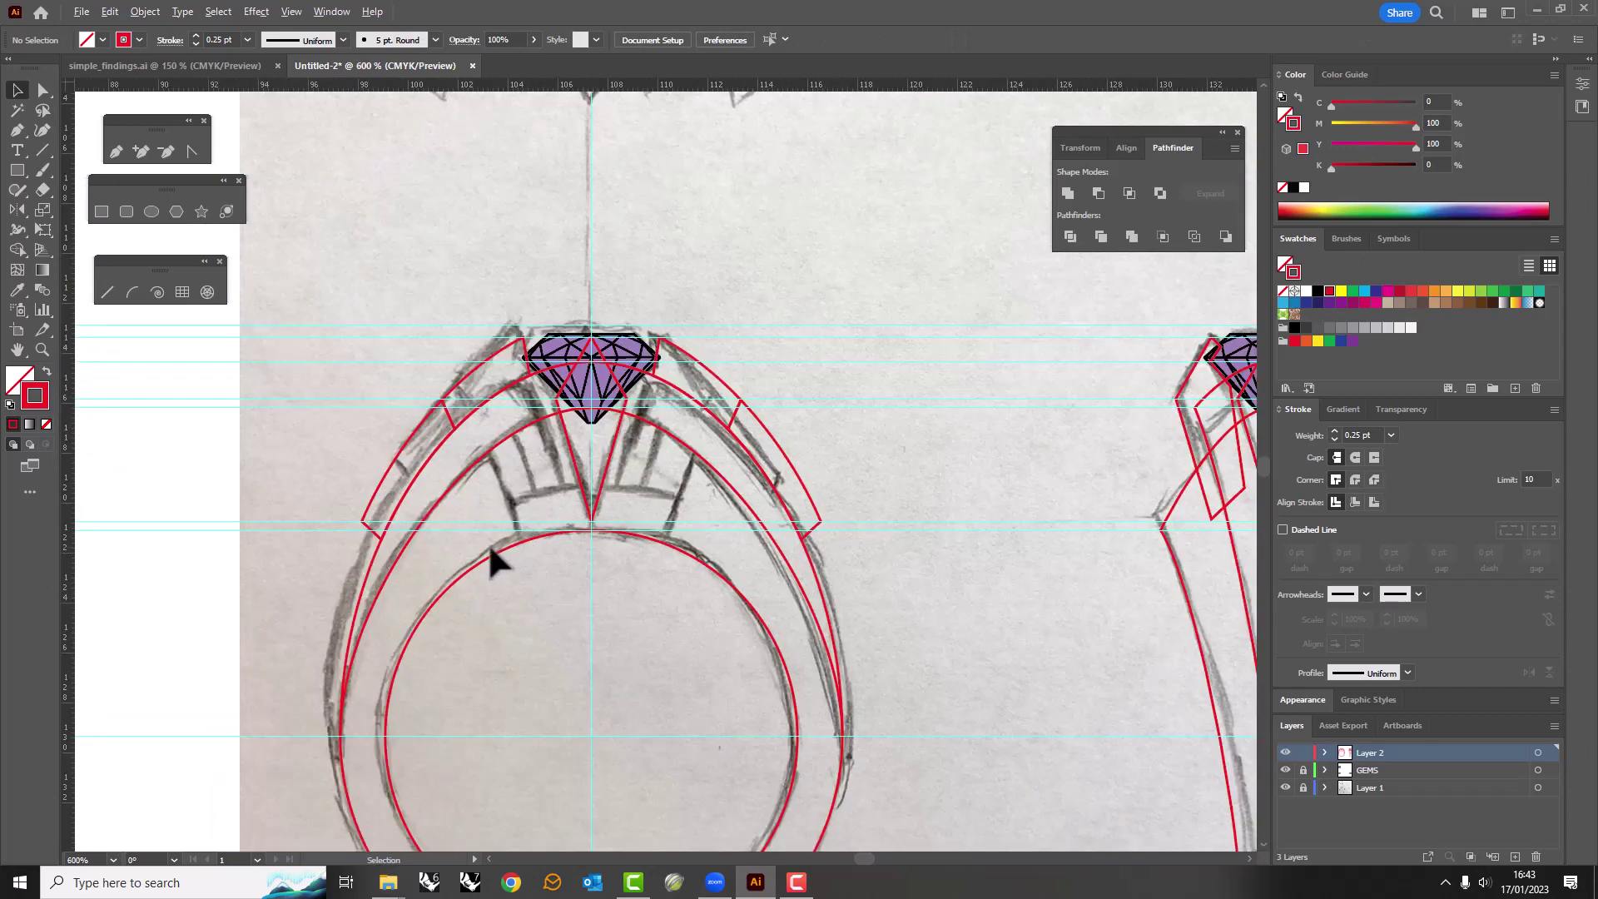
pyautogui.scroll(-2, 491, 549)
pyautogui.scroll(3, 512, 433)
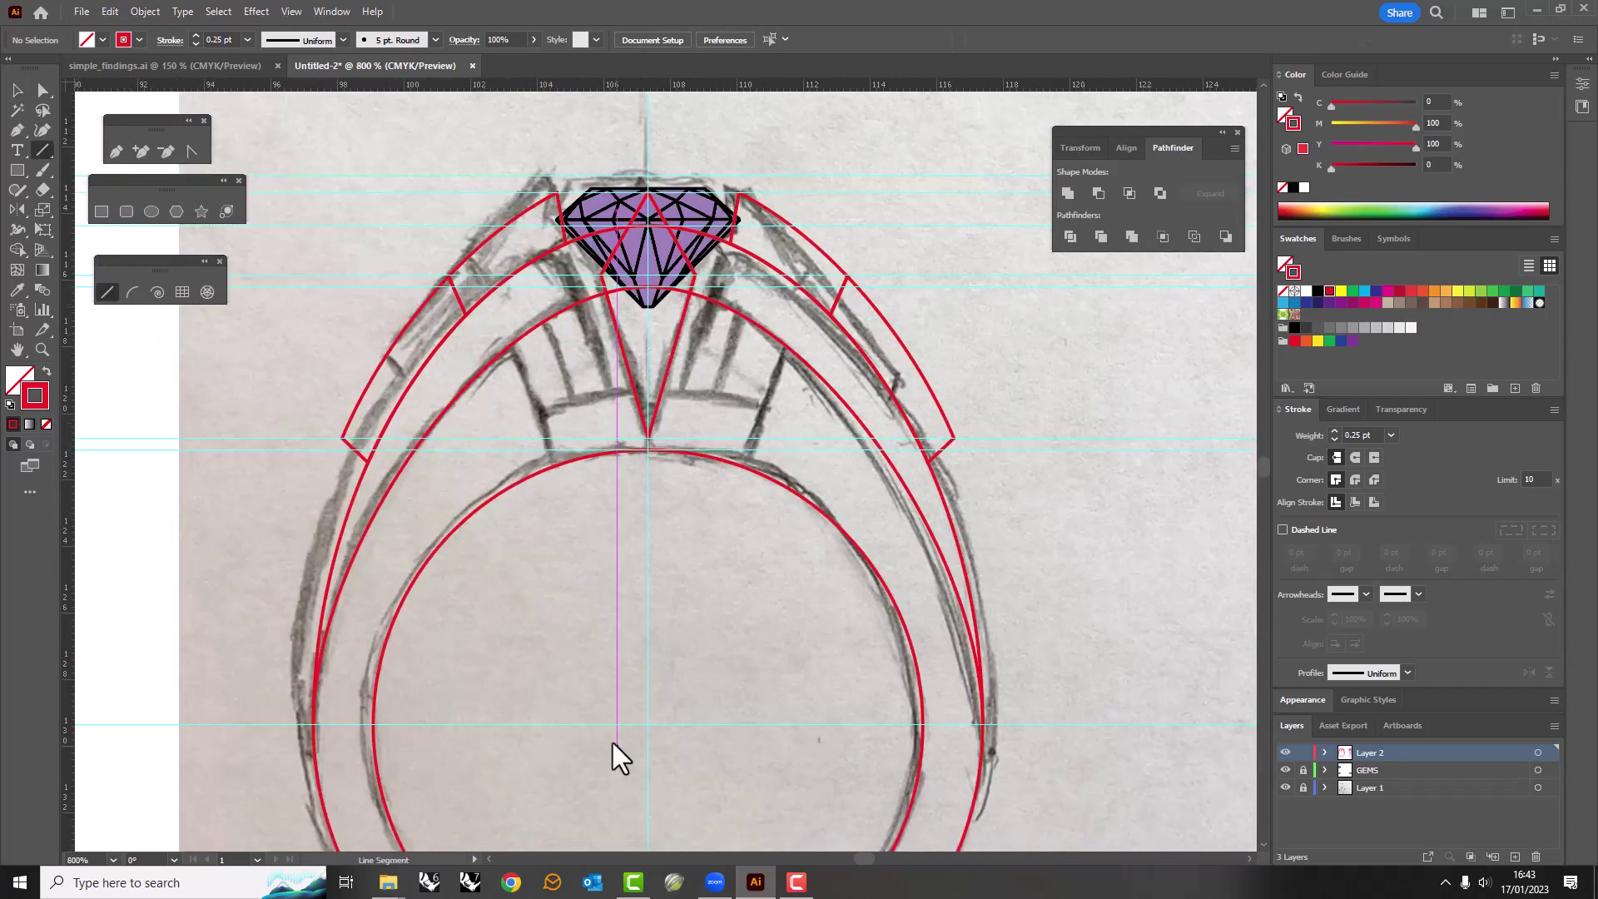
pyautogui.moveTo(503, 327); pyautogui.dragTo(506, 331)
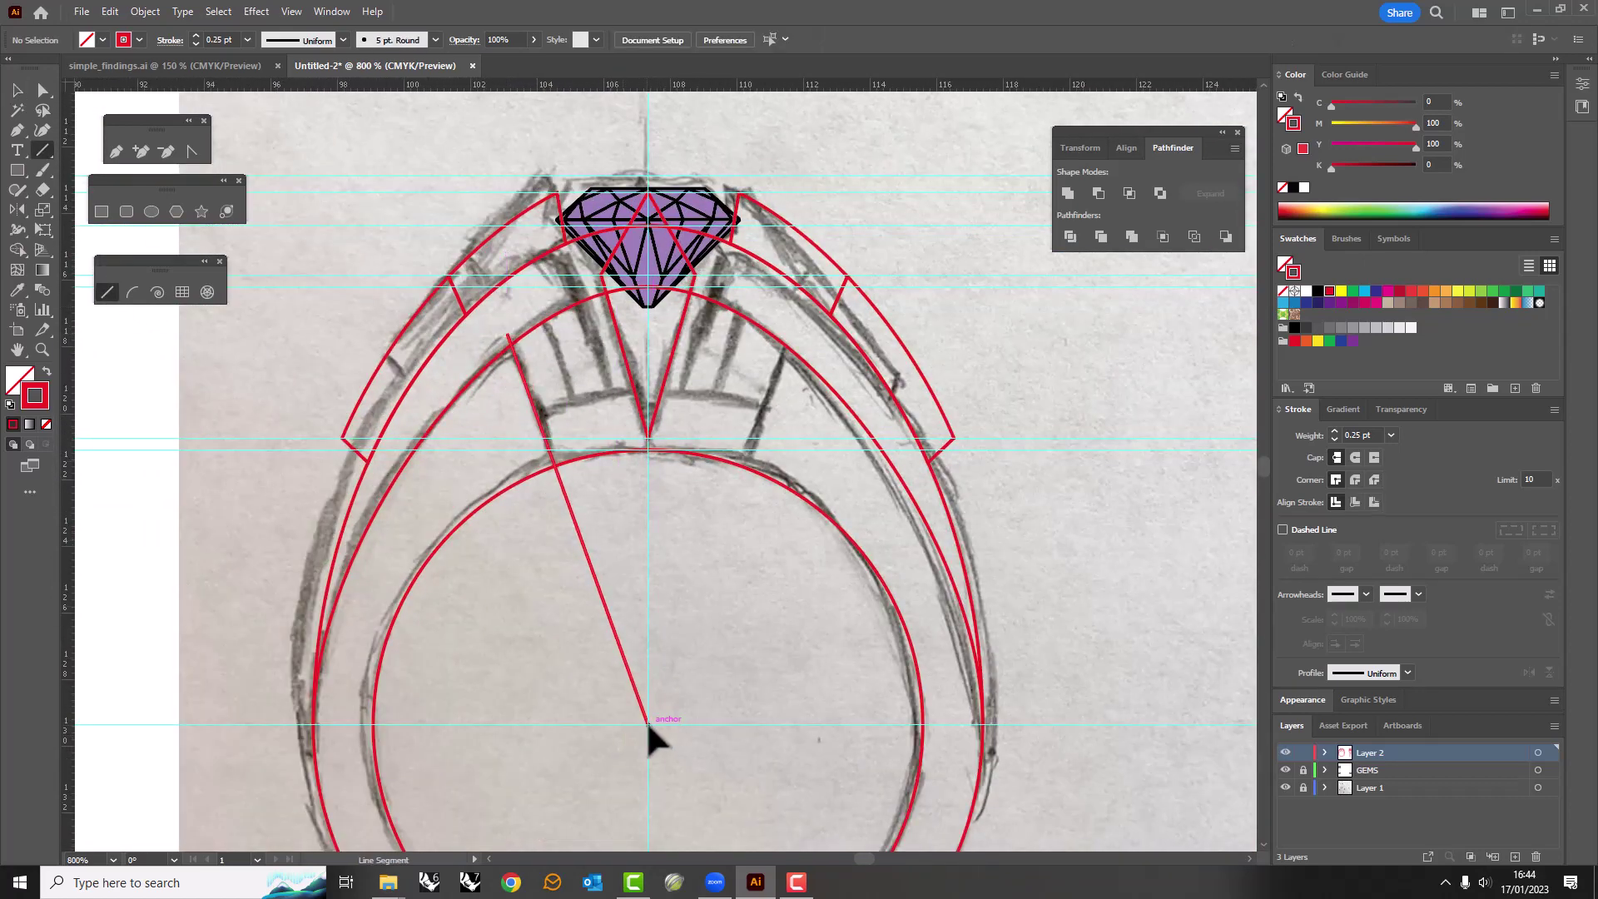
pyautogui.moveTo(647, 723)
pyautogui.mouseDown()
pyautogui.moveTo(545, 270)
pyautogui.moveTo(592, 398)
pyautogui.moveTo(576, 303)
pyautogui.moveTo(629, 311)
pyautogui.moveTo(571, 314)
pyautogui.moveTo(571, 248)
pyautogui.moveTo(553, 323)
pyautogui.moveTo(568, 250)
pyautogui.mouseUp()
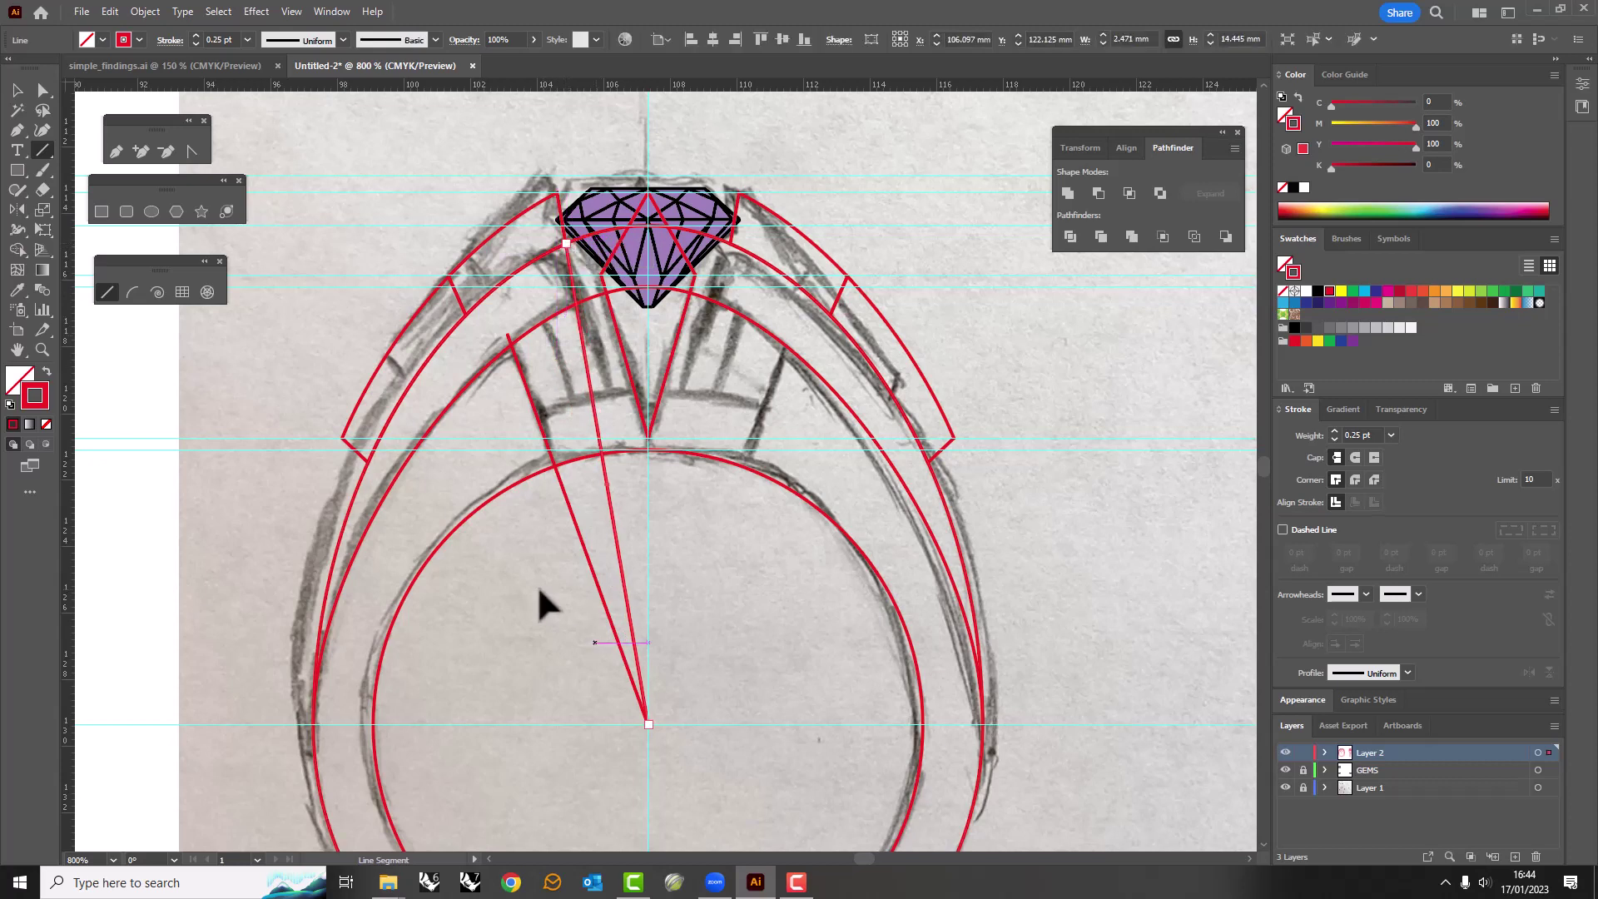
pyautogui.press('v')
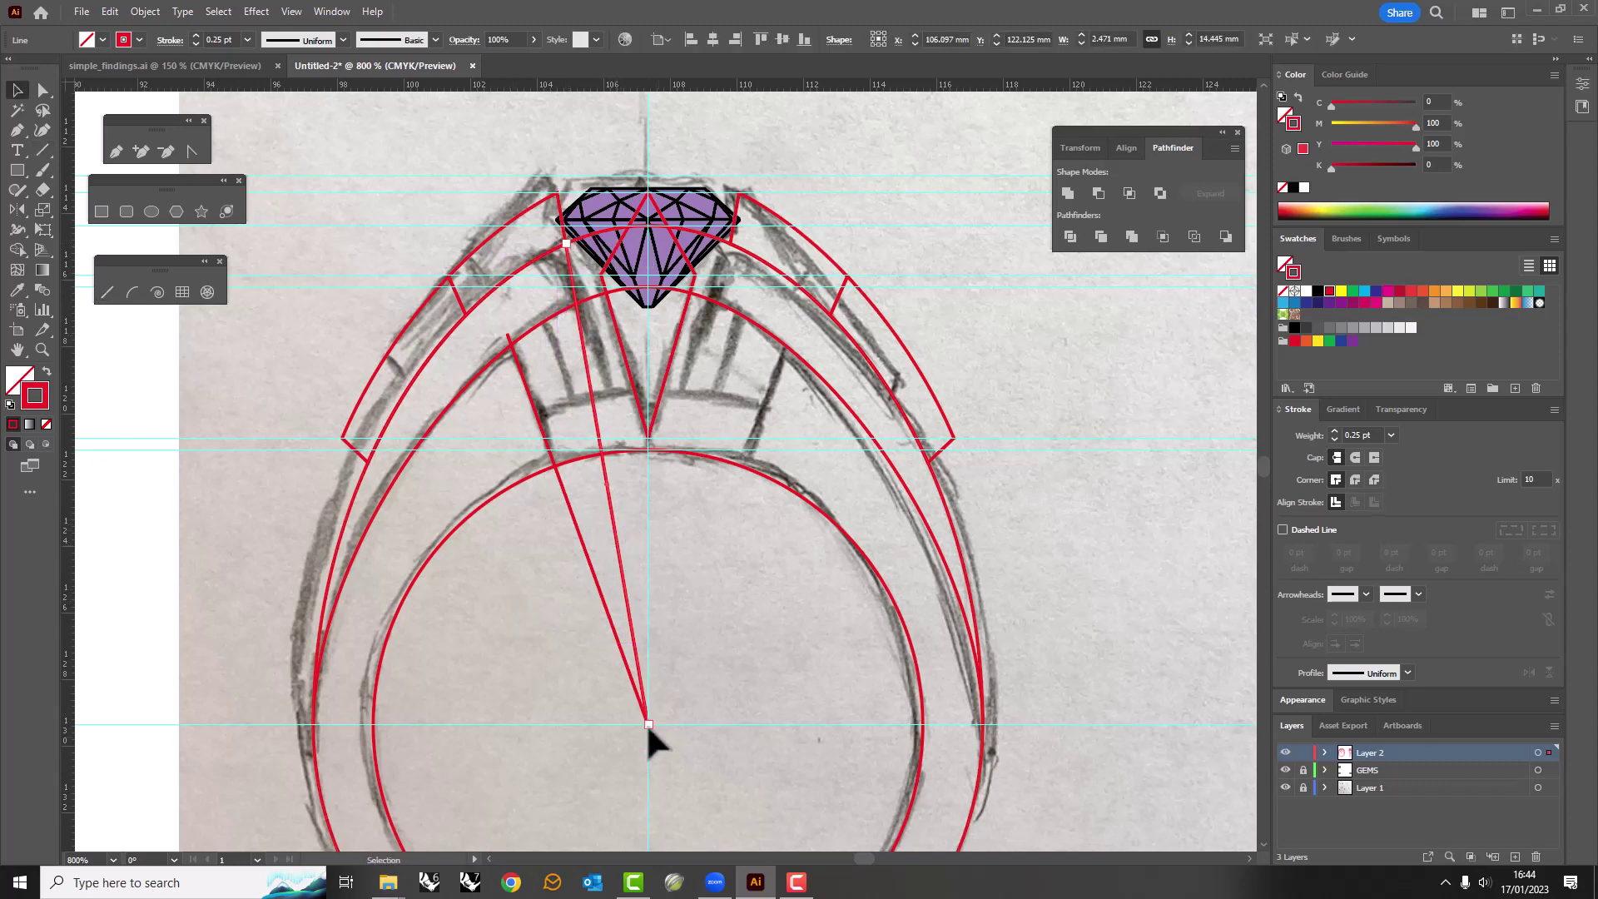
pyautogui.moveTo(649, 725); pyautogui.dragTo(649, 506)
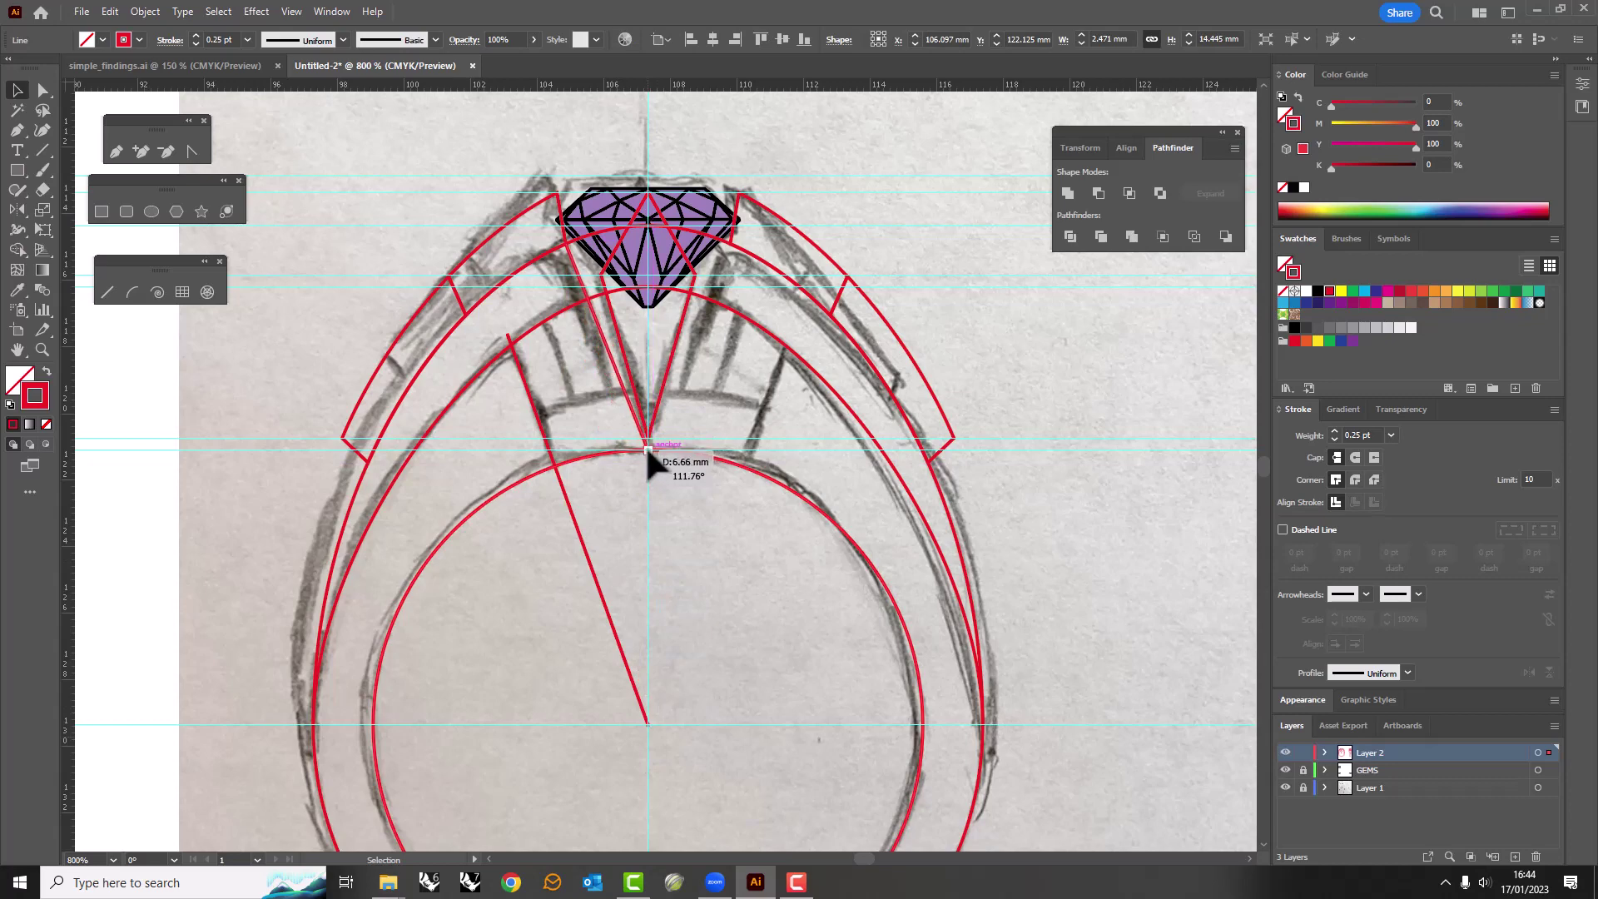
pyautogui.moveTo(648, 450); pyautogui.dragTo(647, 450)
pyautogui.scroll(1, 616, 441)
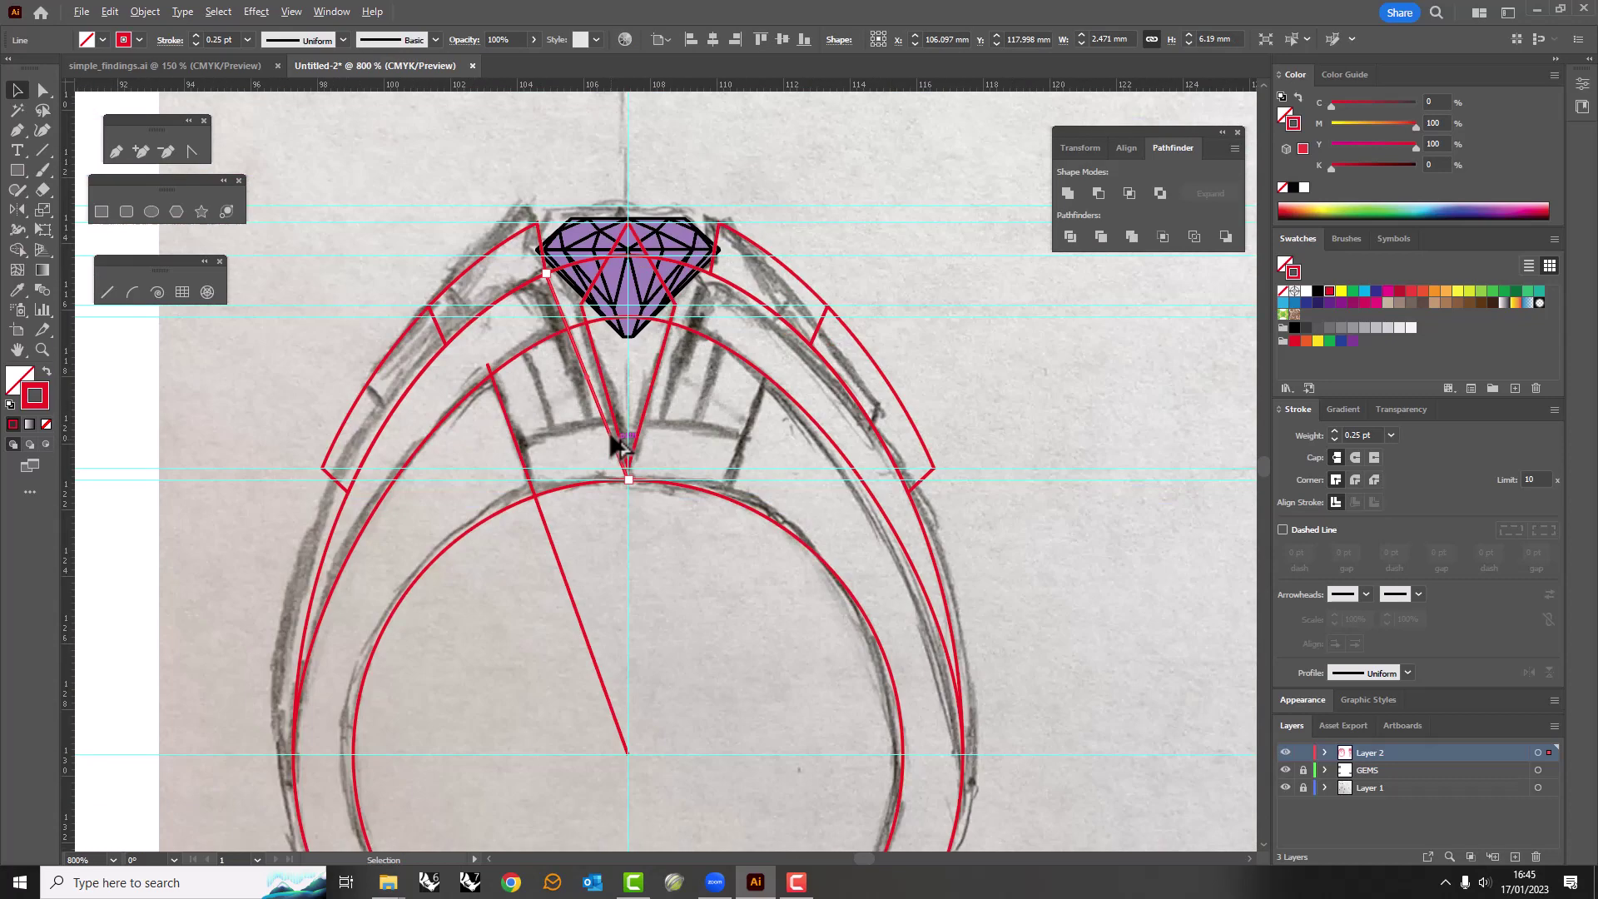
# Offset the inner ring ellipse outward by 1 mm.
pyautogui.click(561, 490)
pyautogui.click(145, 12)
pyautogui.click(410, 486)
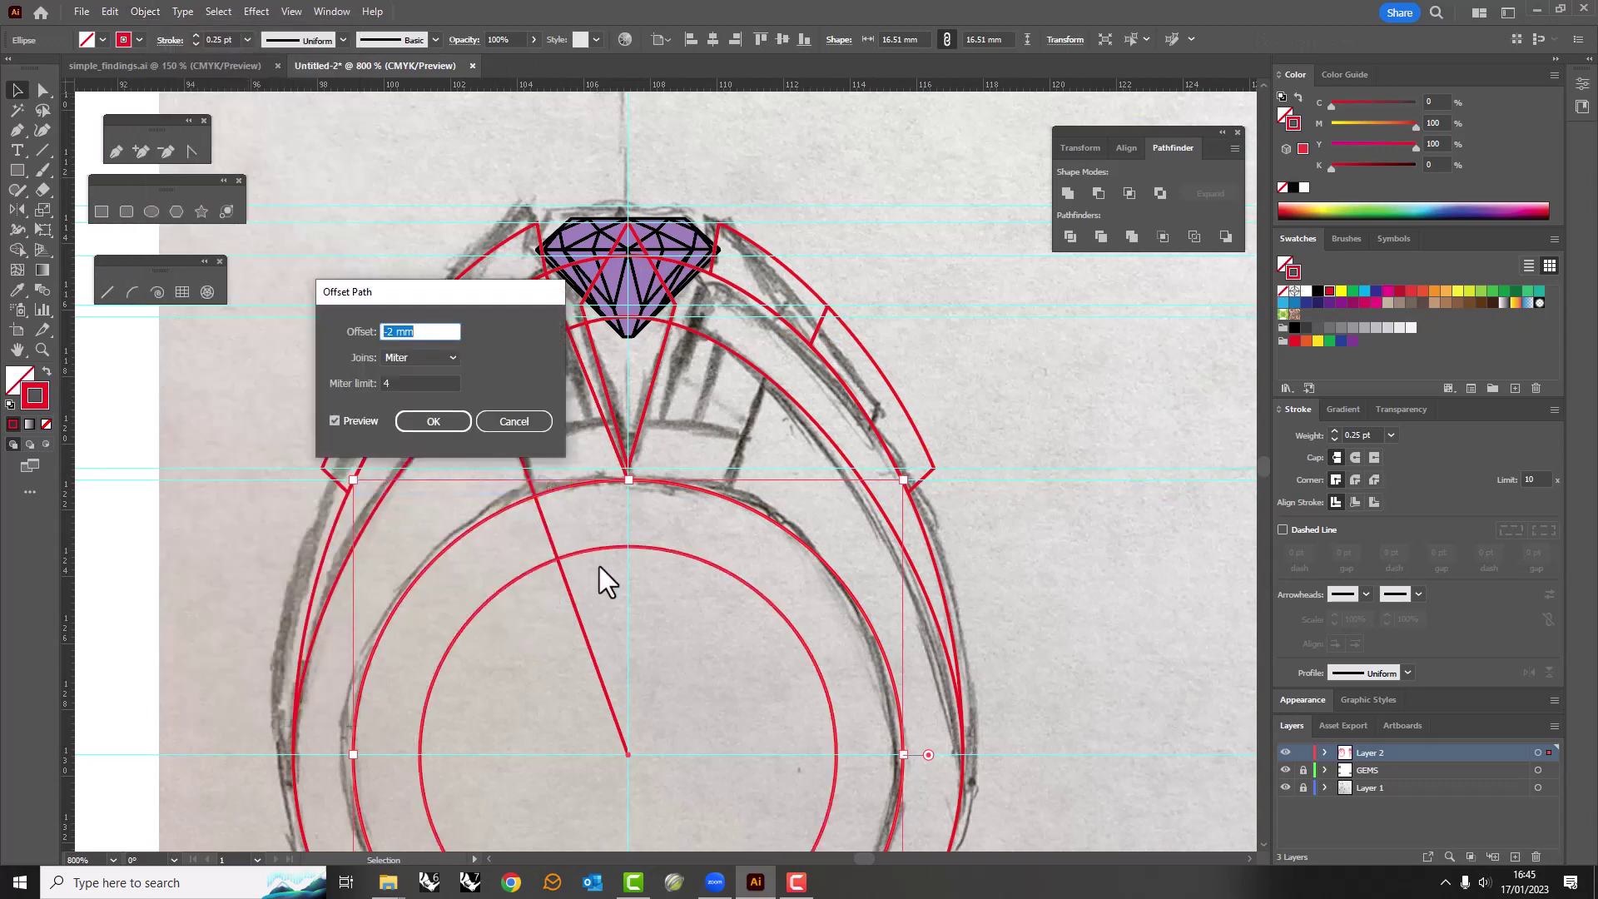
pyautogui.write('1 mm')
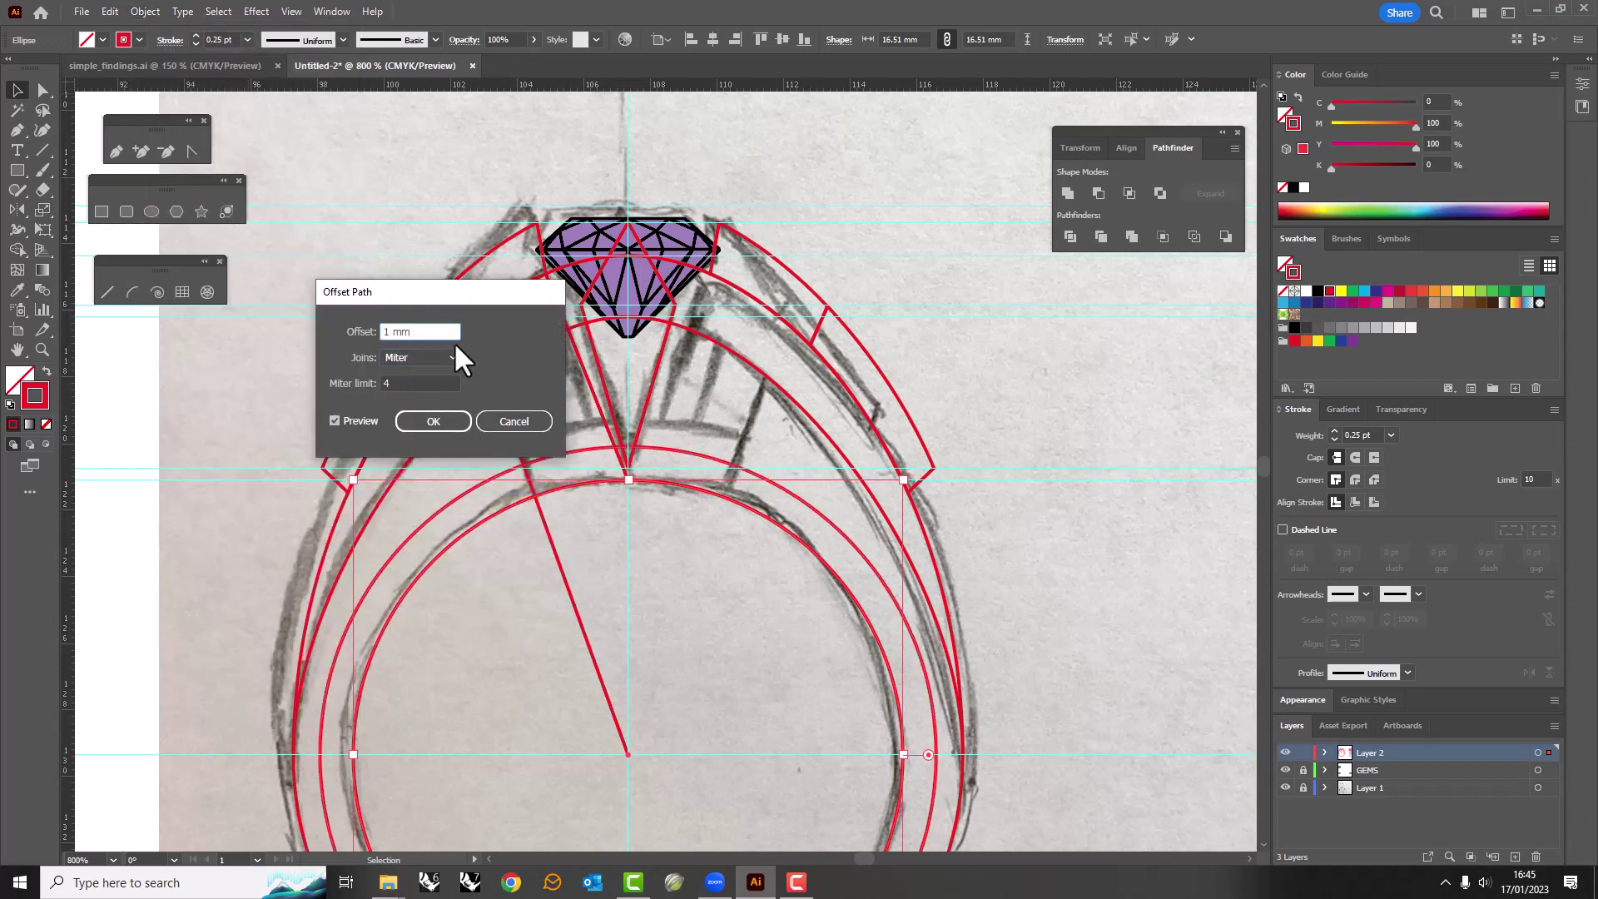
pyautogui.click(425, 420)
pyautogui.click(566, 412)
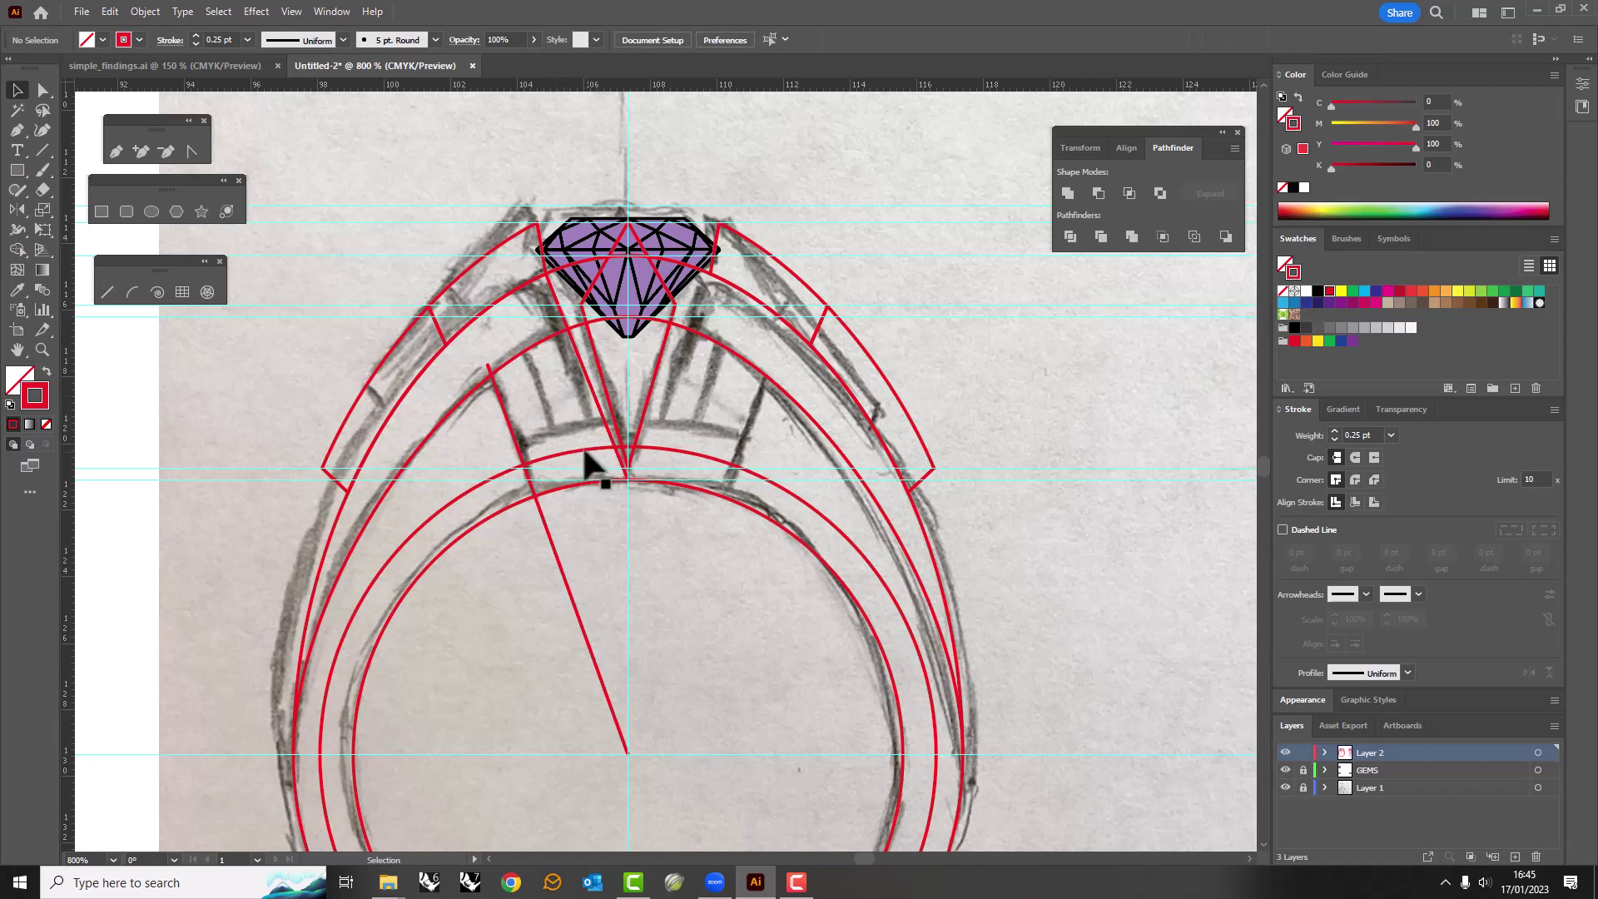
# Apply Offset Path to the diagonal line, expanding it into a shape.
pyautogui.click(592, 390)
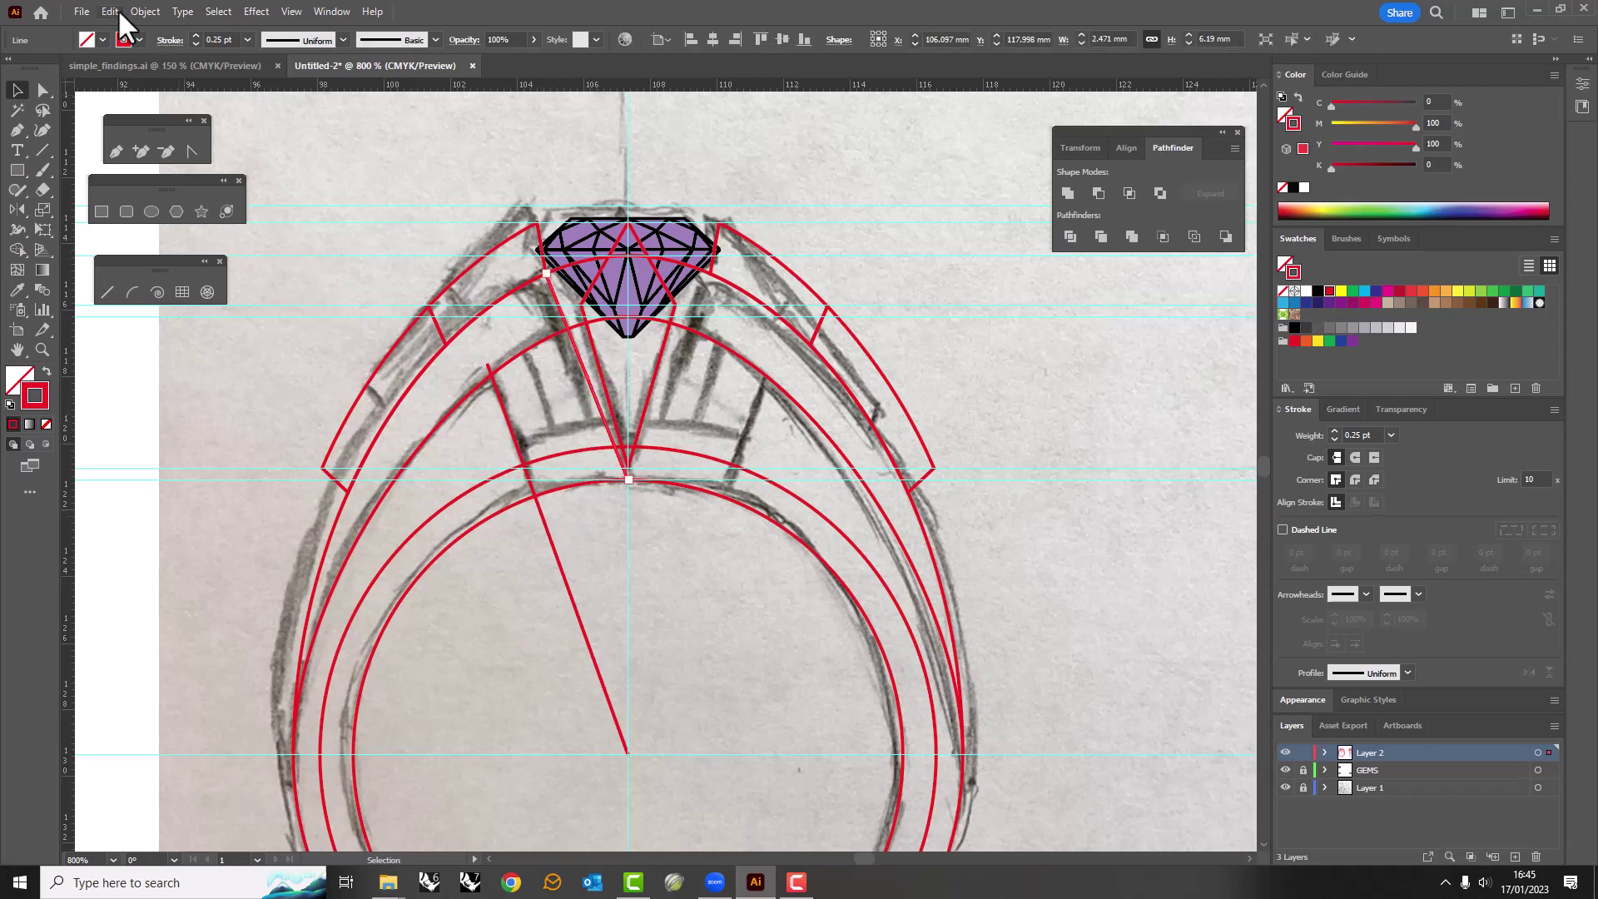
pyautogui.click(145, 12)
pyautogui.click(406, 488)
pyautogui.click(433, 421)
pyautogui.press('a')
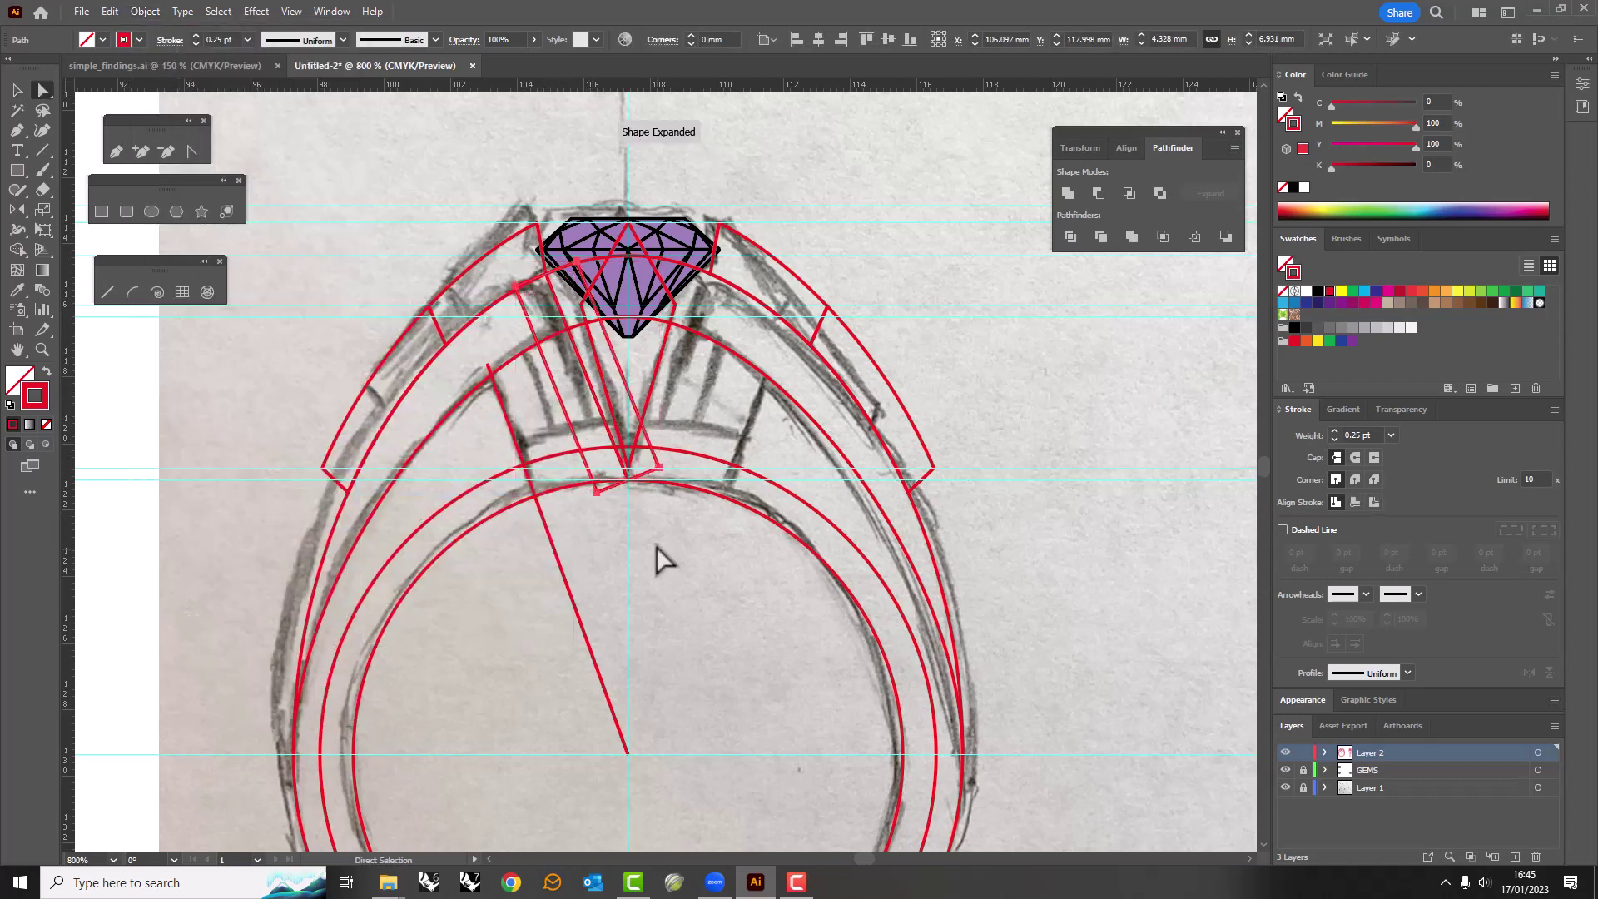
pyautogui.click(597, 492)
# Nudge a corner of the expanded ring shape slightly into place.
pyautogui.click(582, 504)
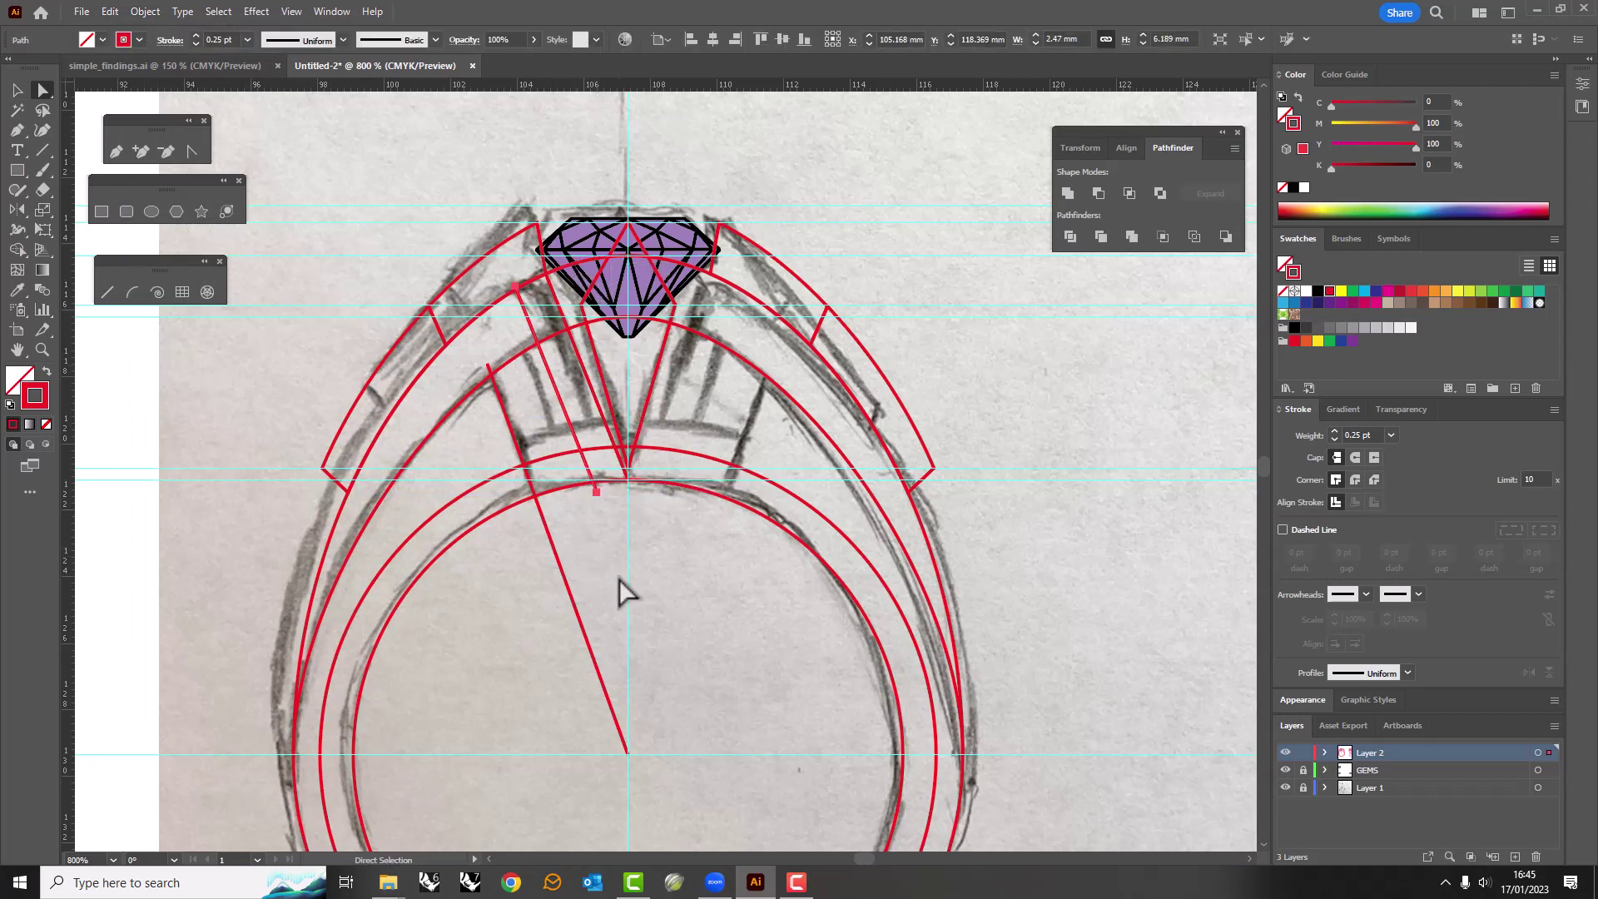
pyautogui.scroll(1, 524, 399)
pyautogui.moveTo(513, 254); pyautogui.dragTo(513, 250)
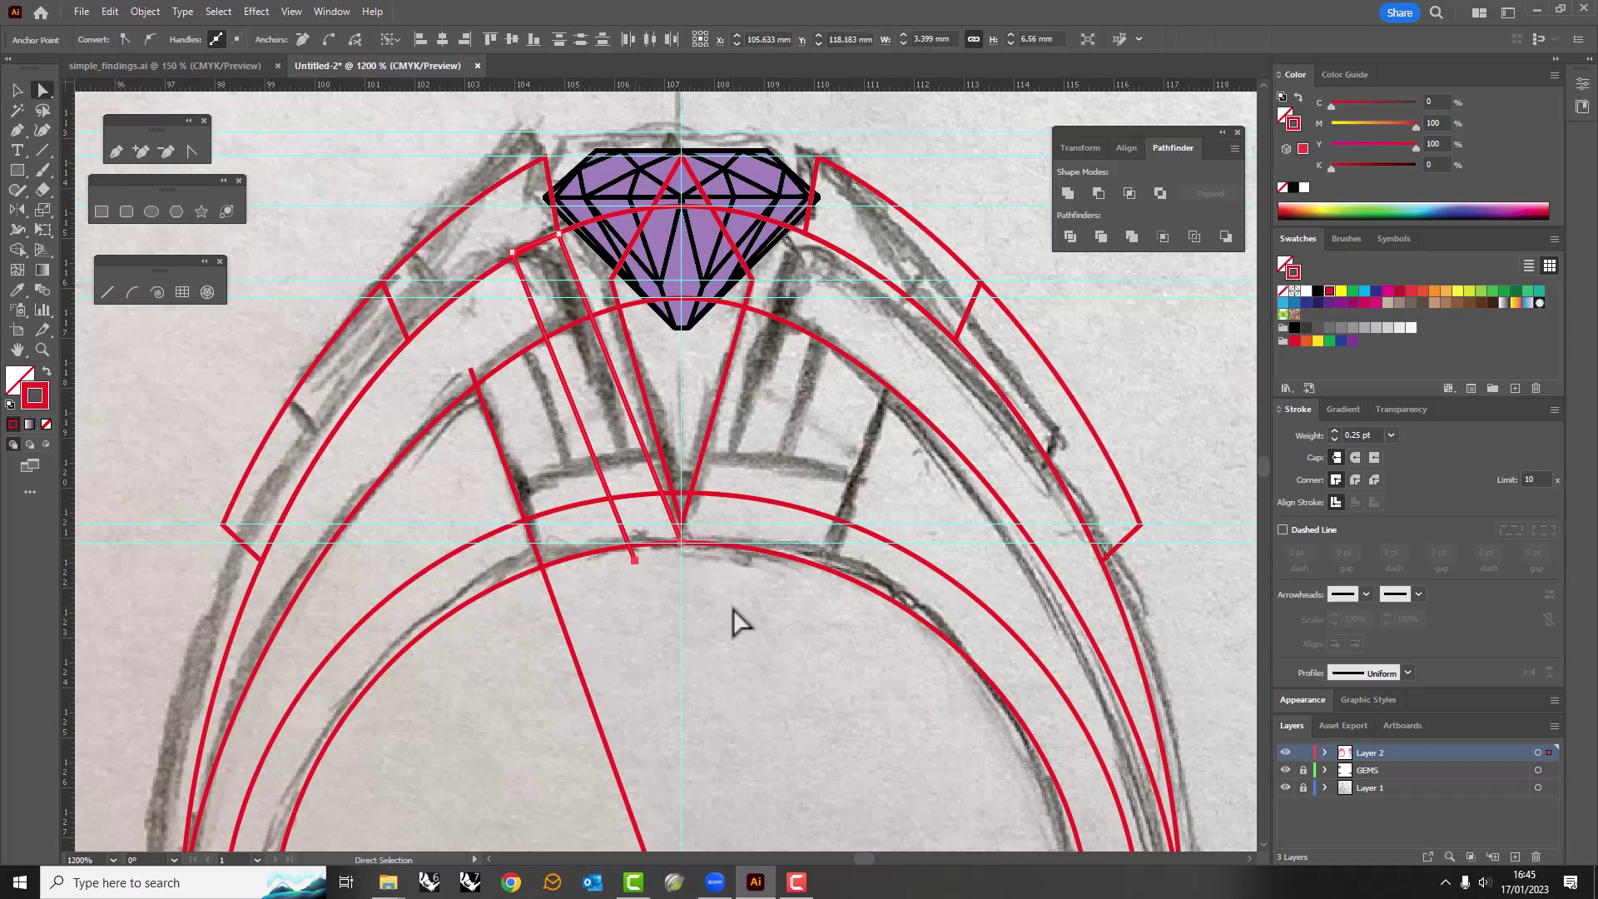
pyautogui.scroll(-1, 491, 496)
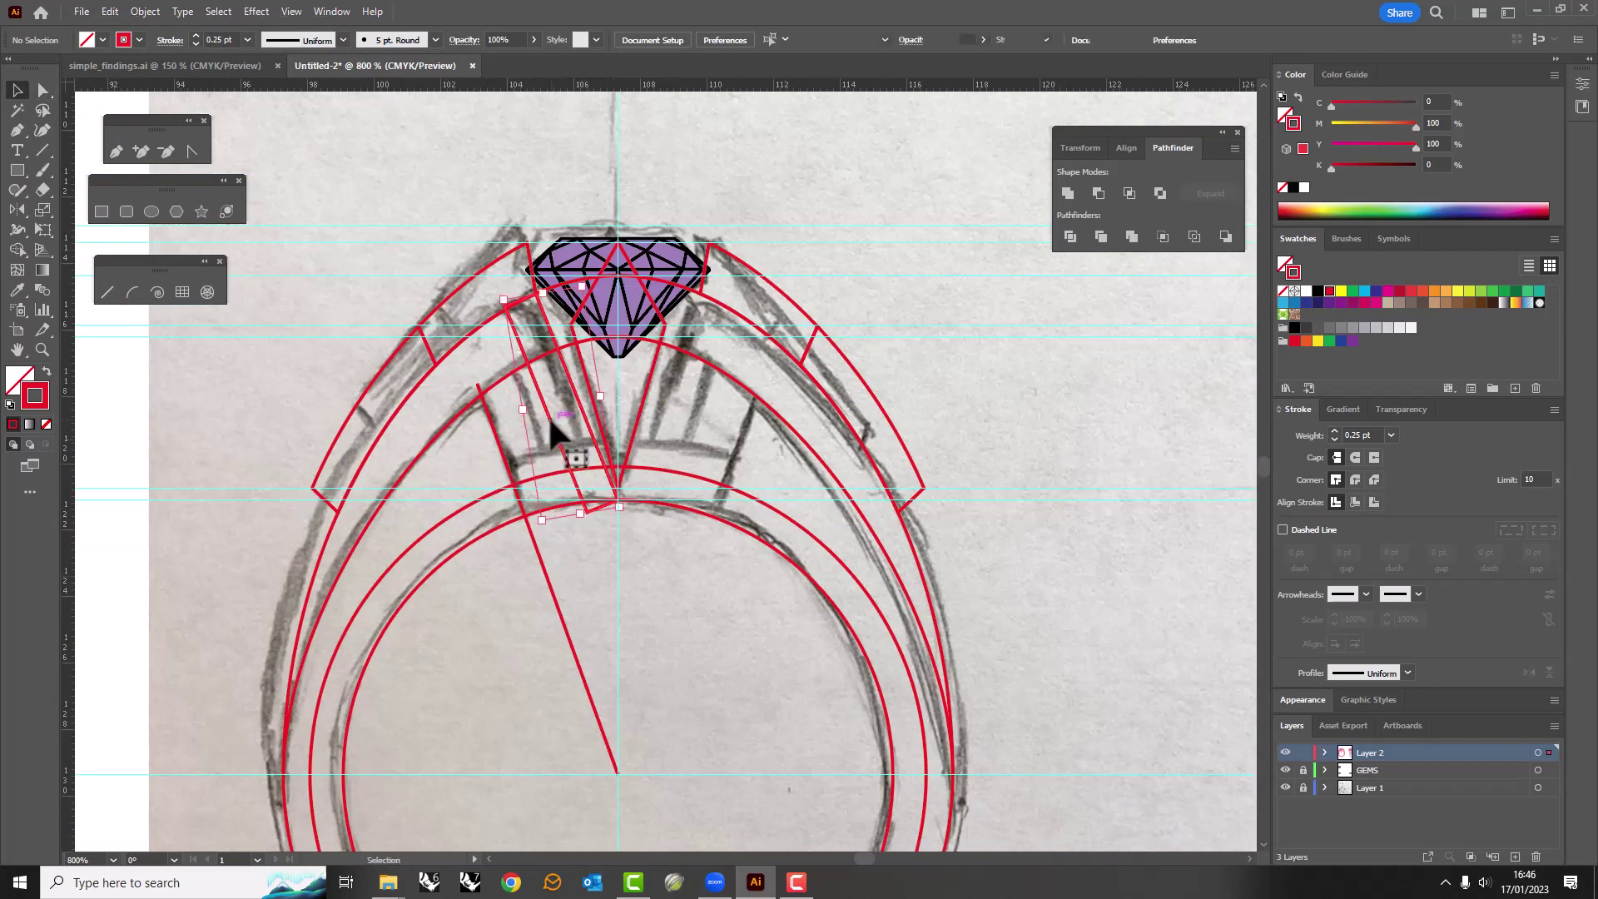
# Mirror a copy of the left diagonal across the centre guide to form a red V.
pyautogui.click(497, 472)
pyautogui.click(17, 210)
pyautogui.moveTo(617, 590); pyautogui.dragTo(653, 571)
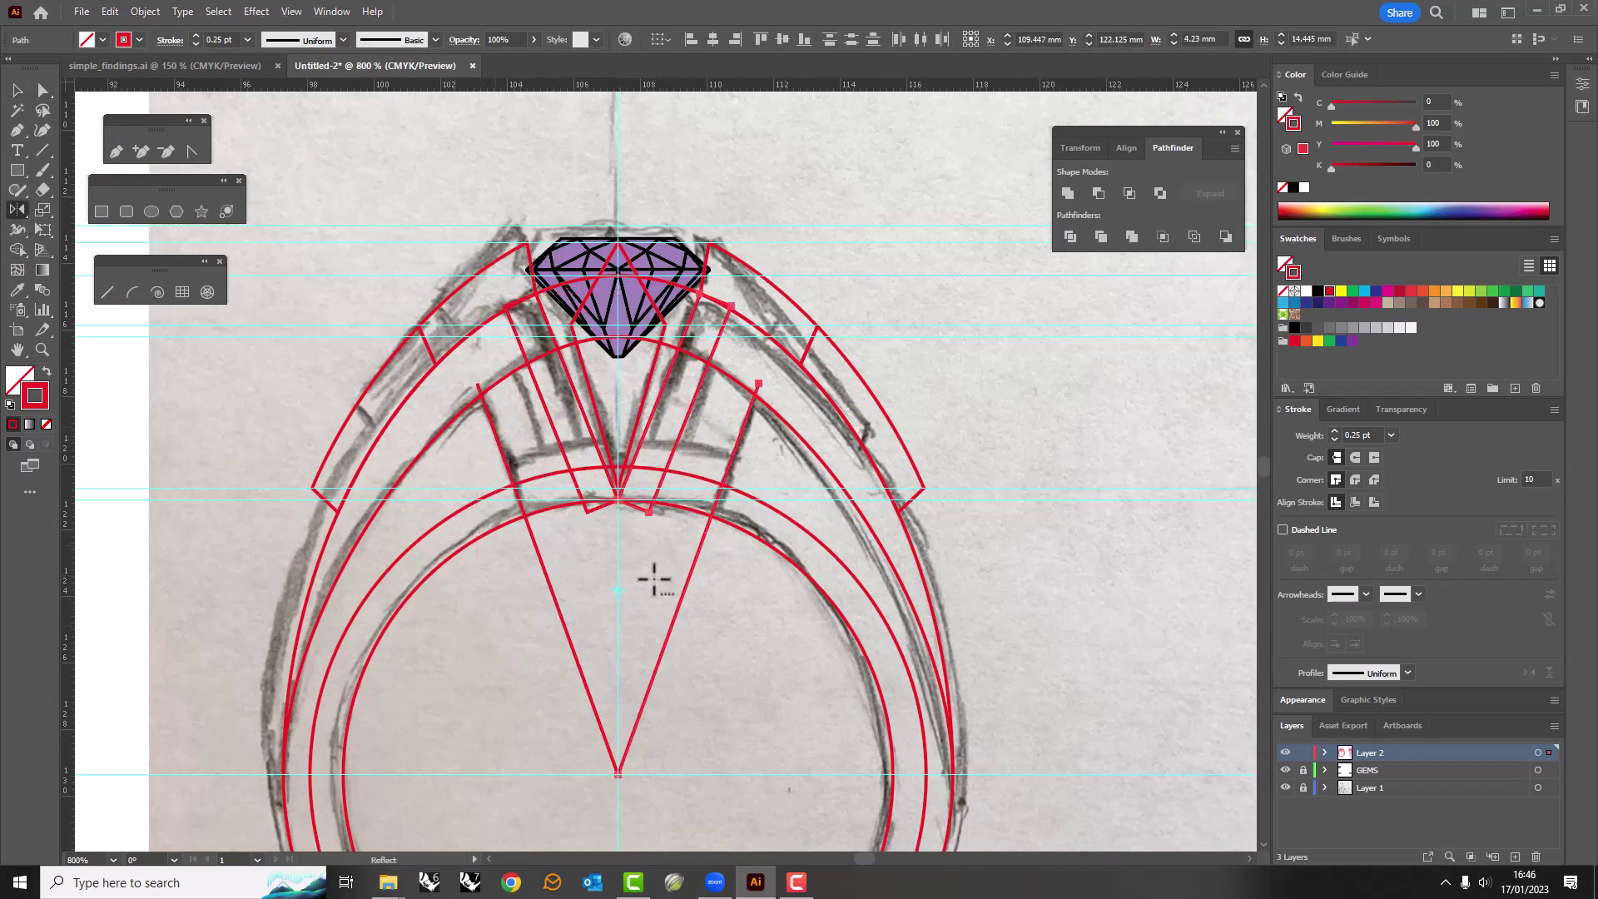
pyautogui.hotkey('ctrl', 'shift', 'a')
pyautogui.scroll(1, 553, 410)
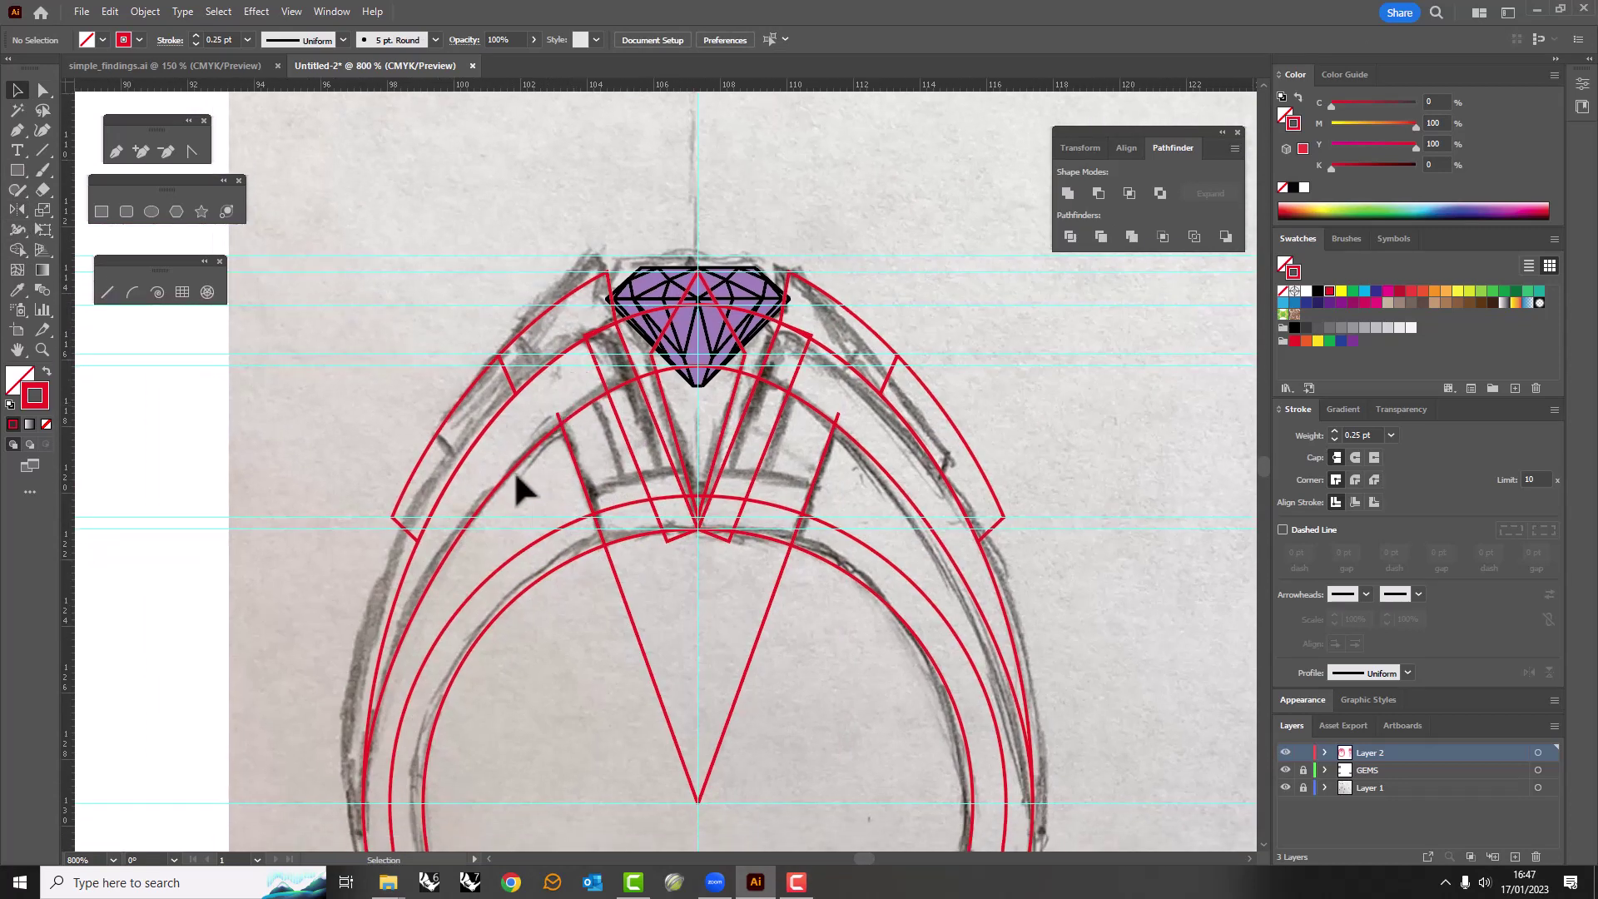
# Select the ring arcs and taller ring path to inspect their anchor points.
pyautogui.click(516, 472)
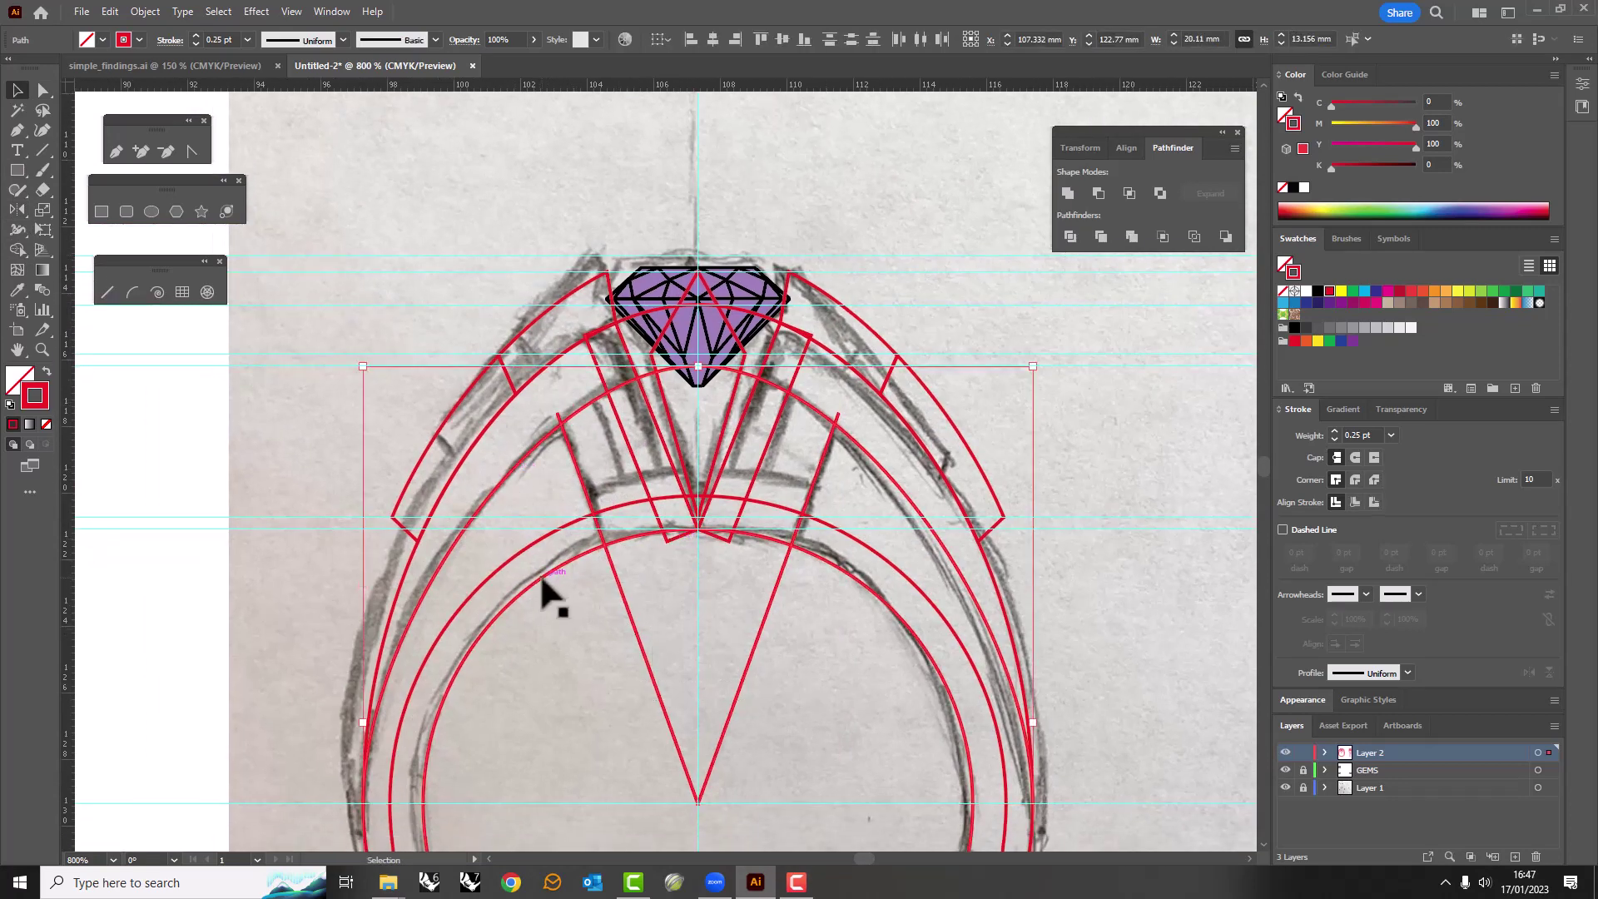
pyautogui.click(614, 613)
pyautogui.scroll(-3, 554, 554)
pyautogui.scroll(3, 560, 554)
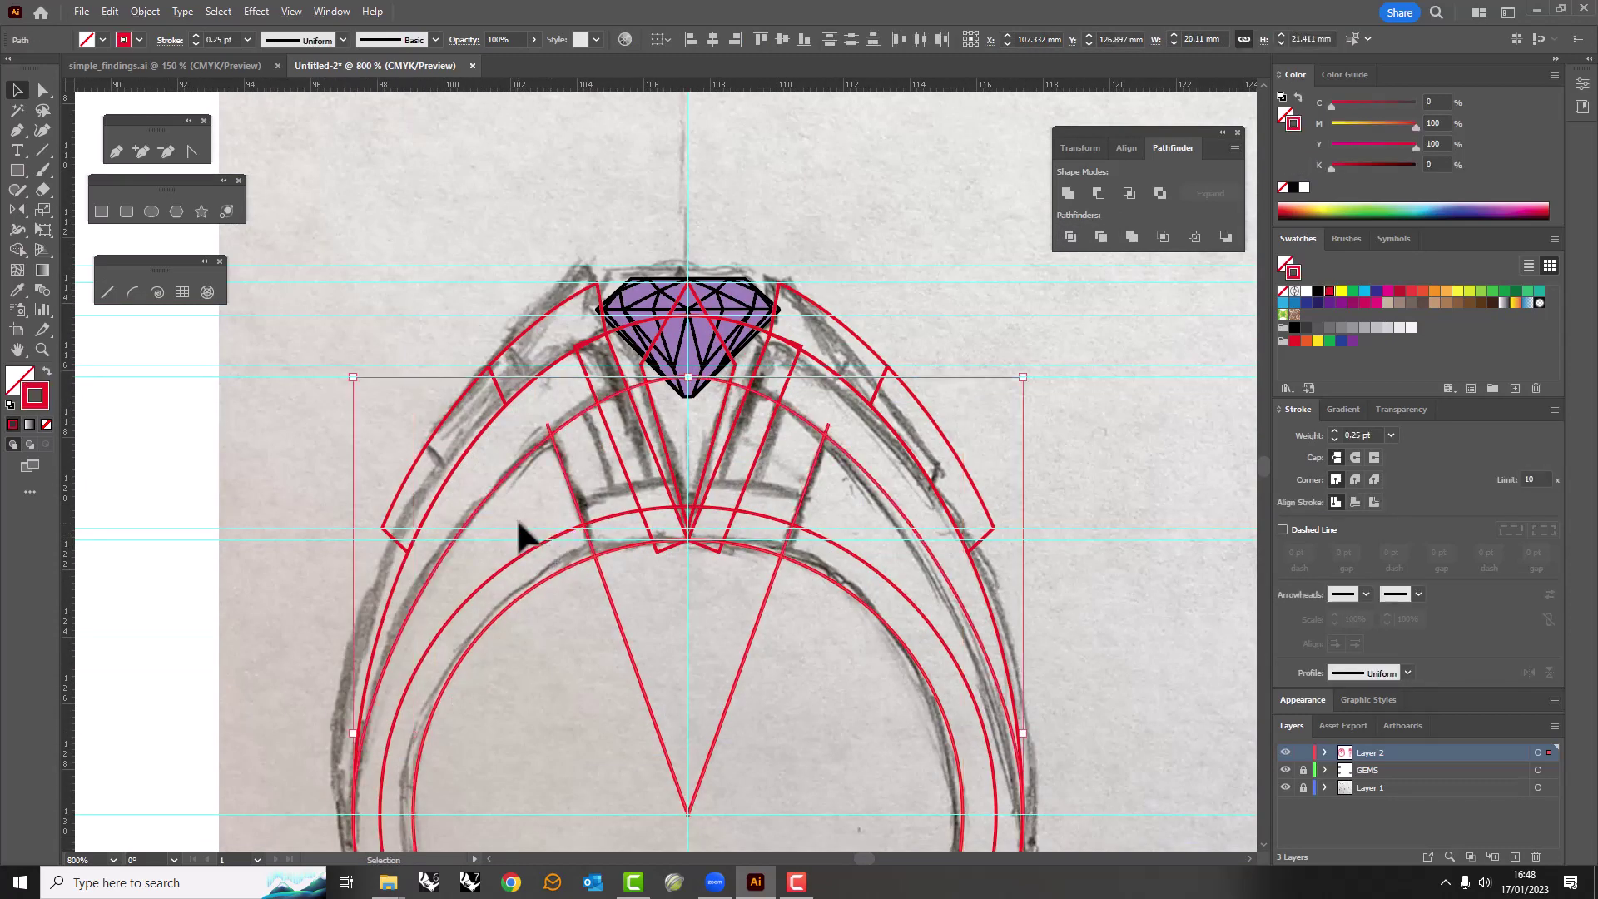
pyautogui.click(519, 537)
pyautogui.press('a')
pyautogui.press('a')
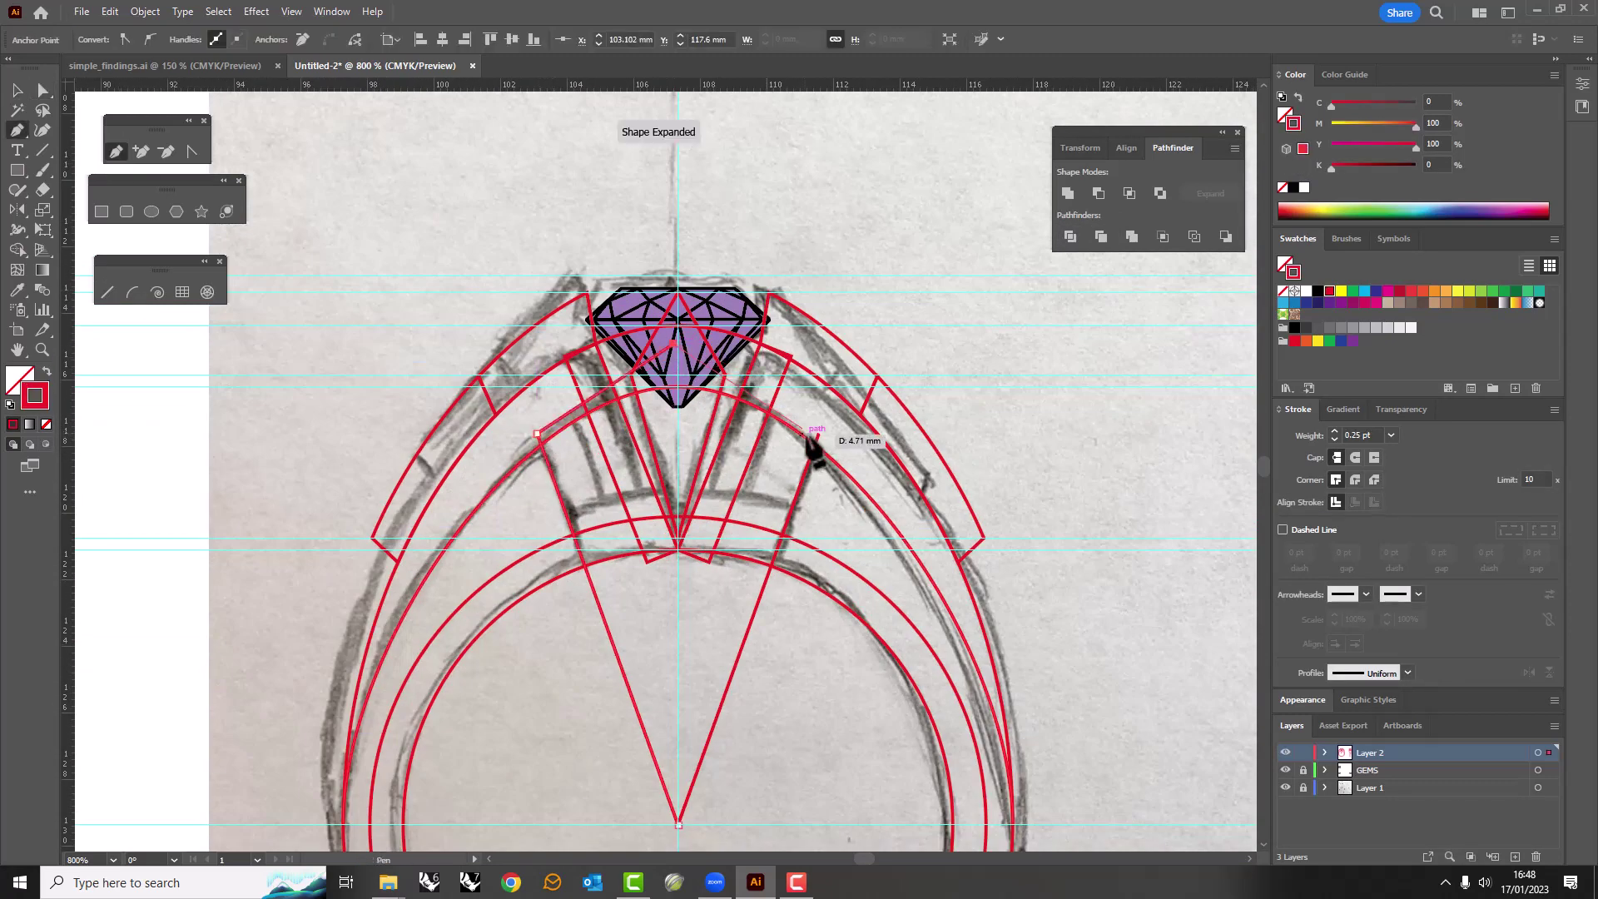
pyautogui.click(820, 437)
pyautogui.press('v')
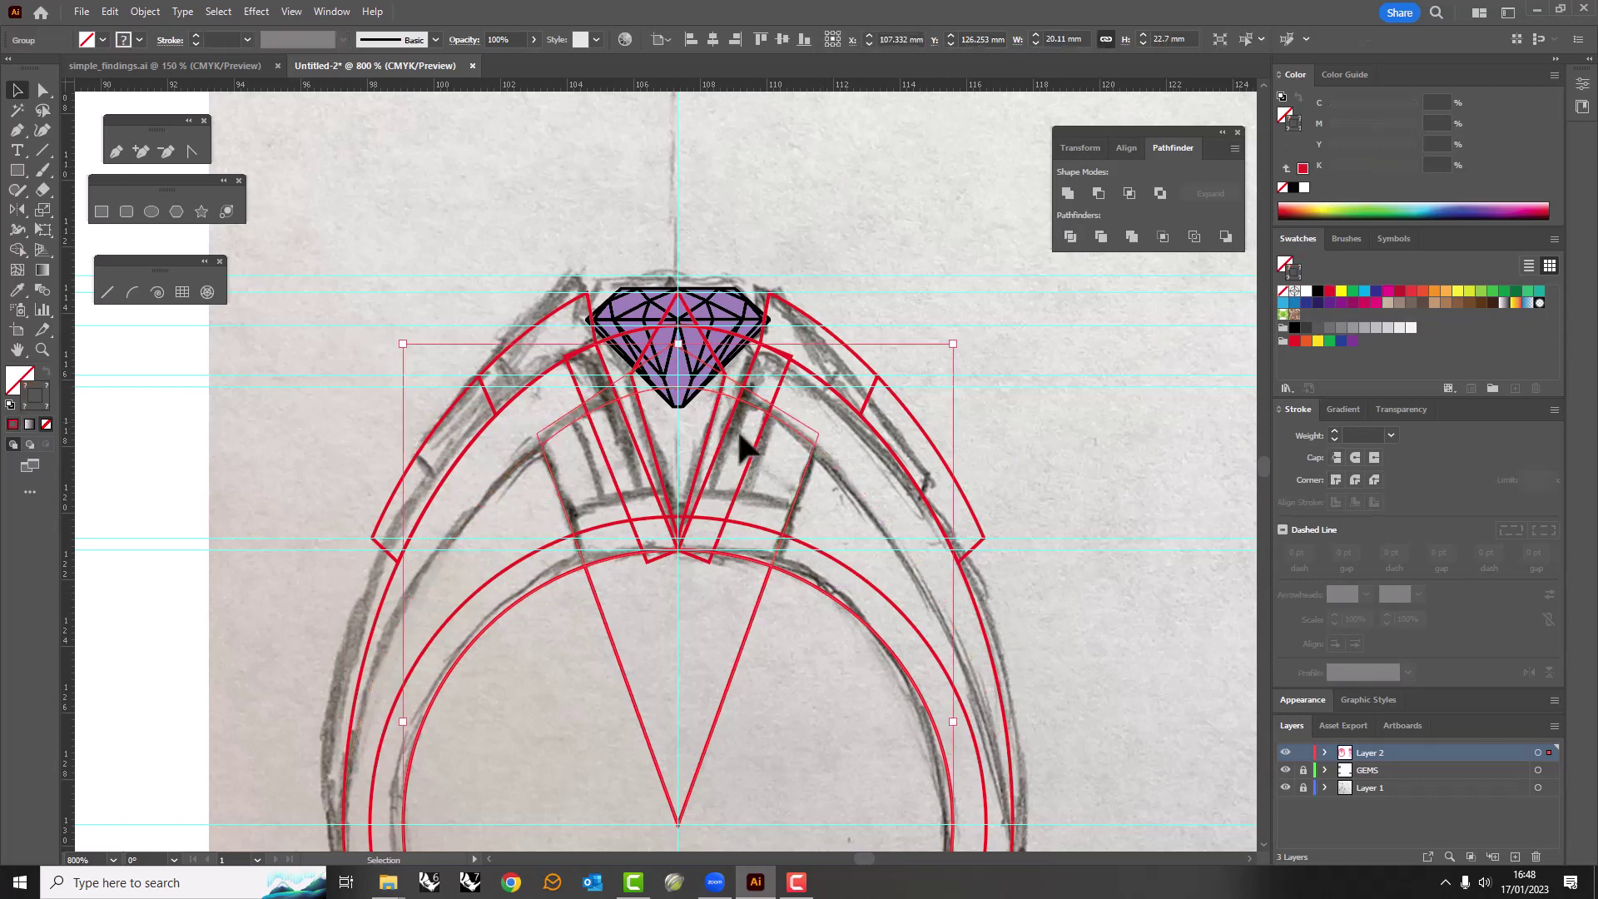
pyautogui.scroll(-1, 570, 553)
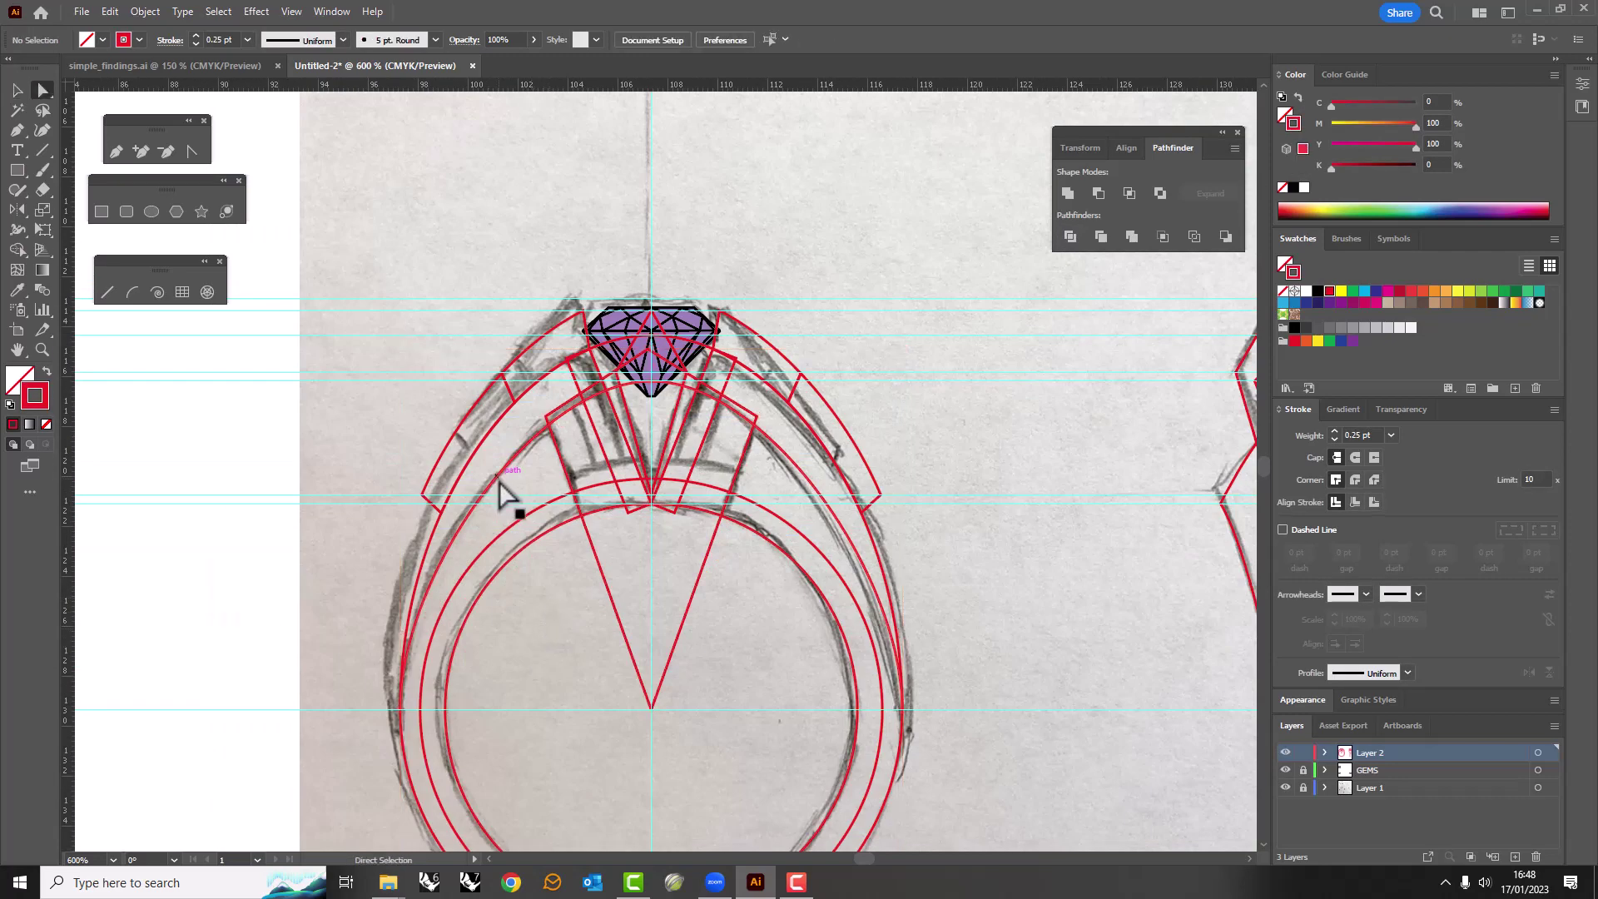
# Draw a horizontal cut line across the ring and Divide the ring paths along it.
pyautogui.press('p')
pyautogui.click(400, 709)
pyautogui.click(882, 709)
pyautogui.press('v')
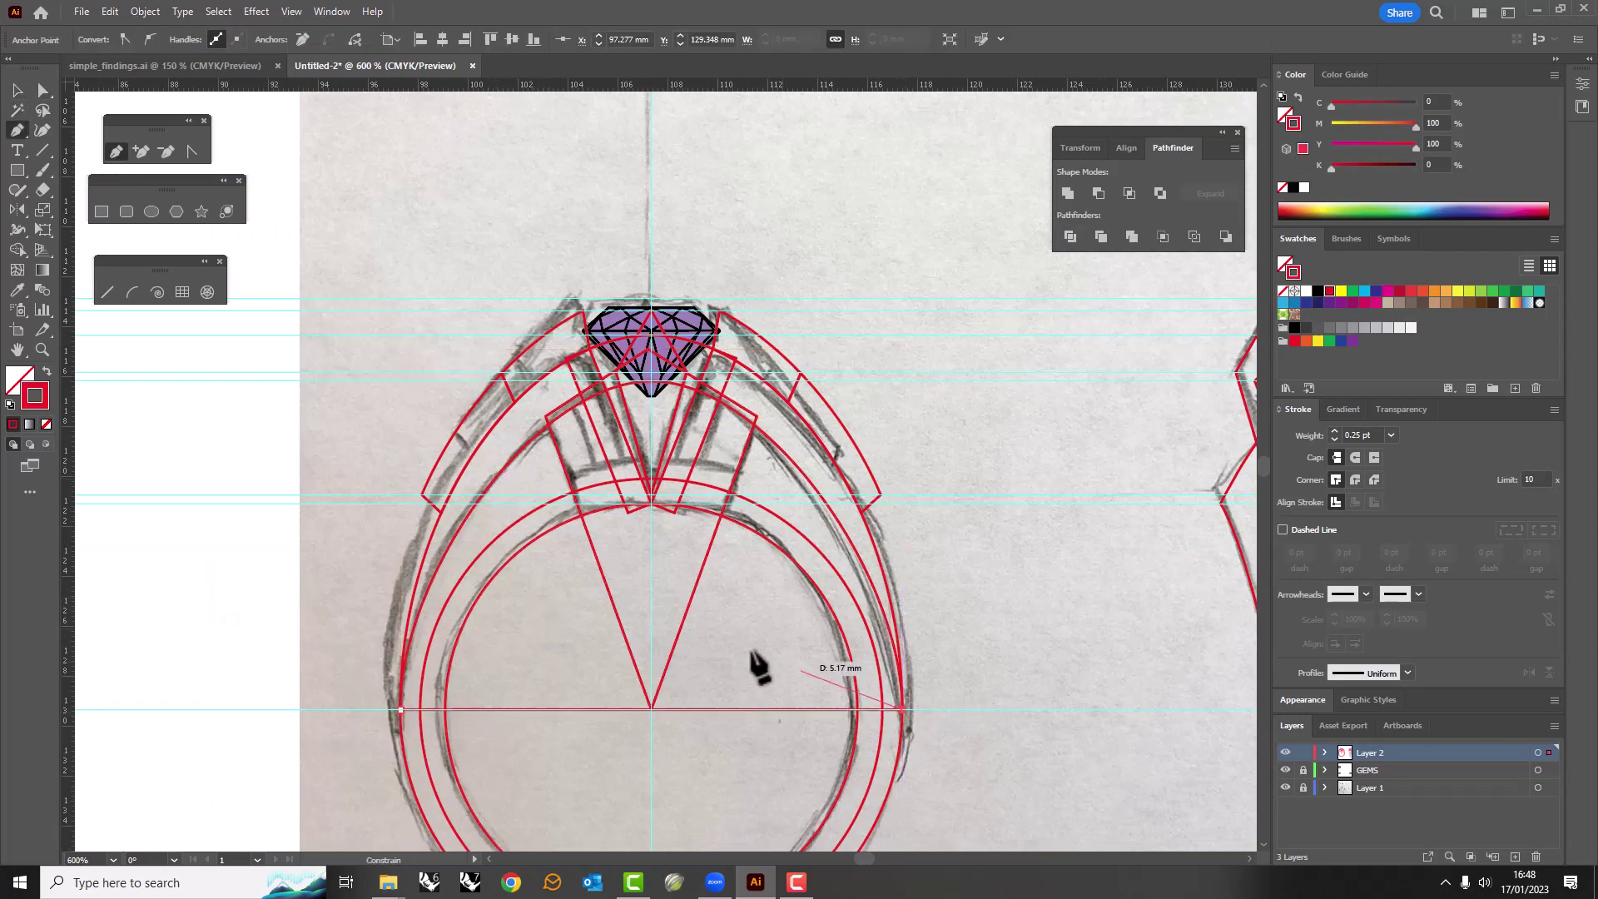
pyautogui.click(507, 487)
pyautogui.click(551, 530)
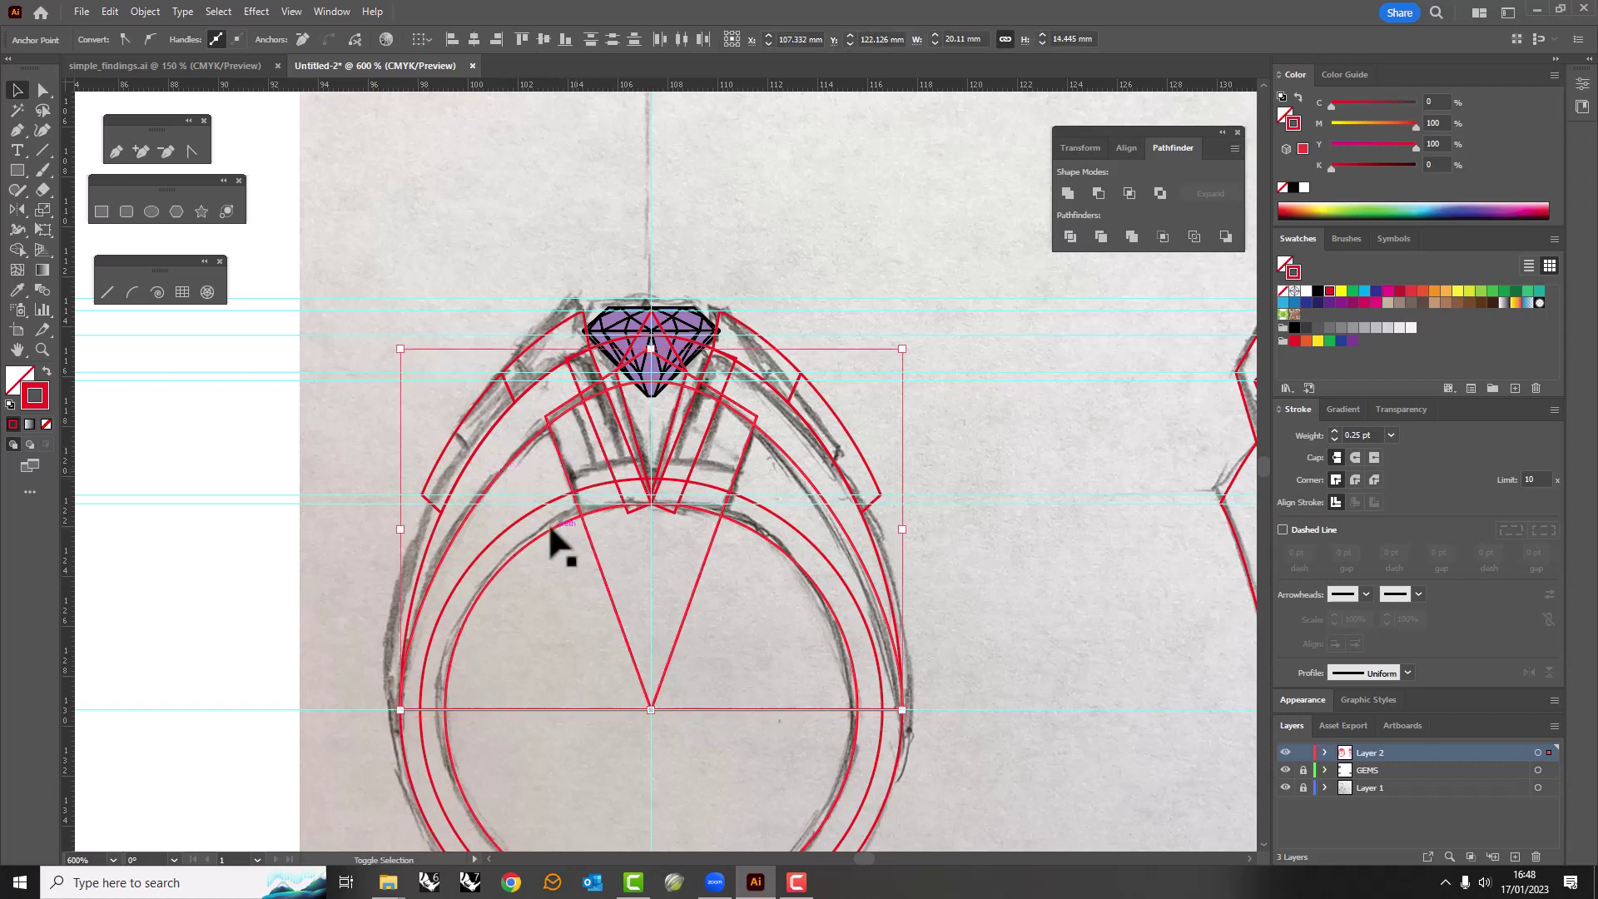
pyautogui.click(1069, 237)
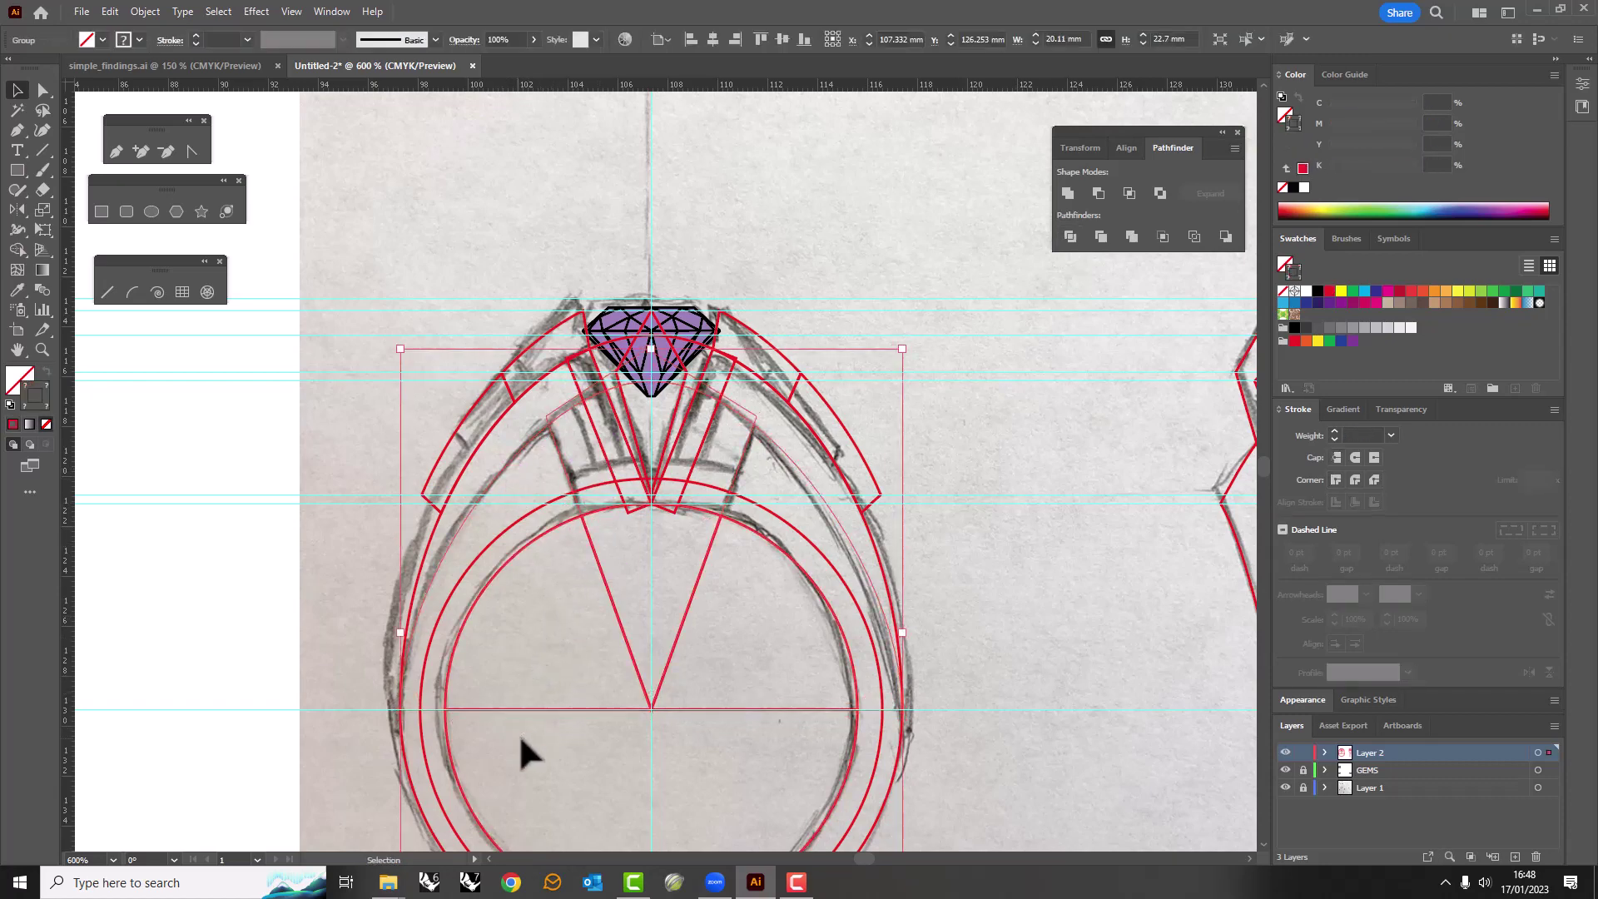
# Ungroup the divided pieces and delete the lower circle, centre triangle and top cap.
pyautogui.hotkey('ctrl', 'shift', 'g')
pyautogui.press('d')
pyautogui.rightClick(578, 497)
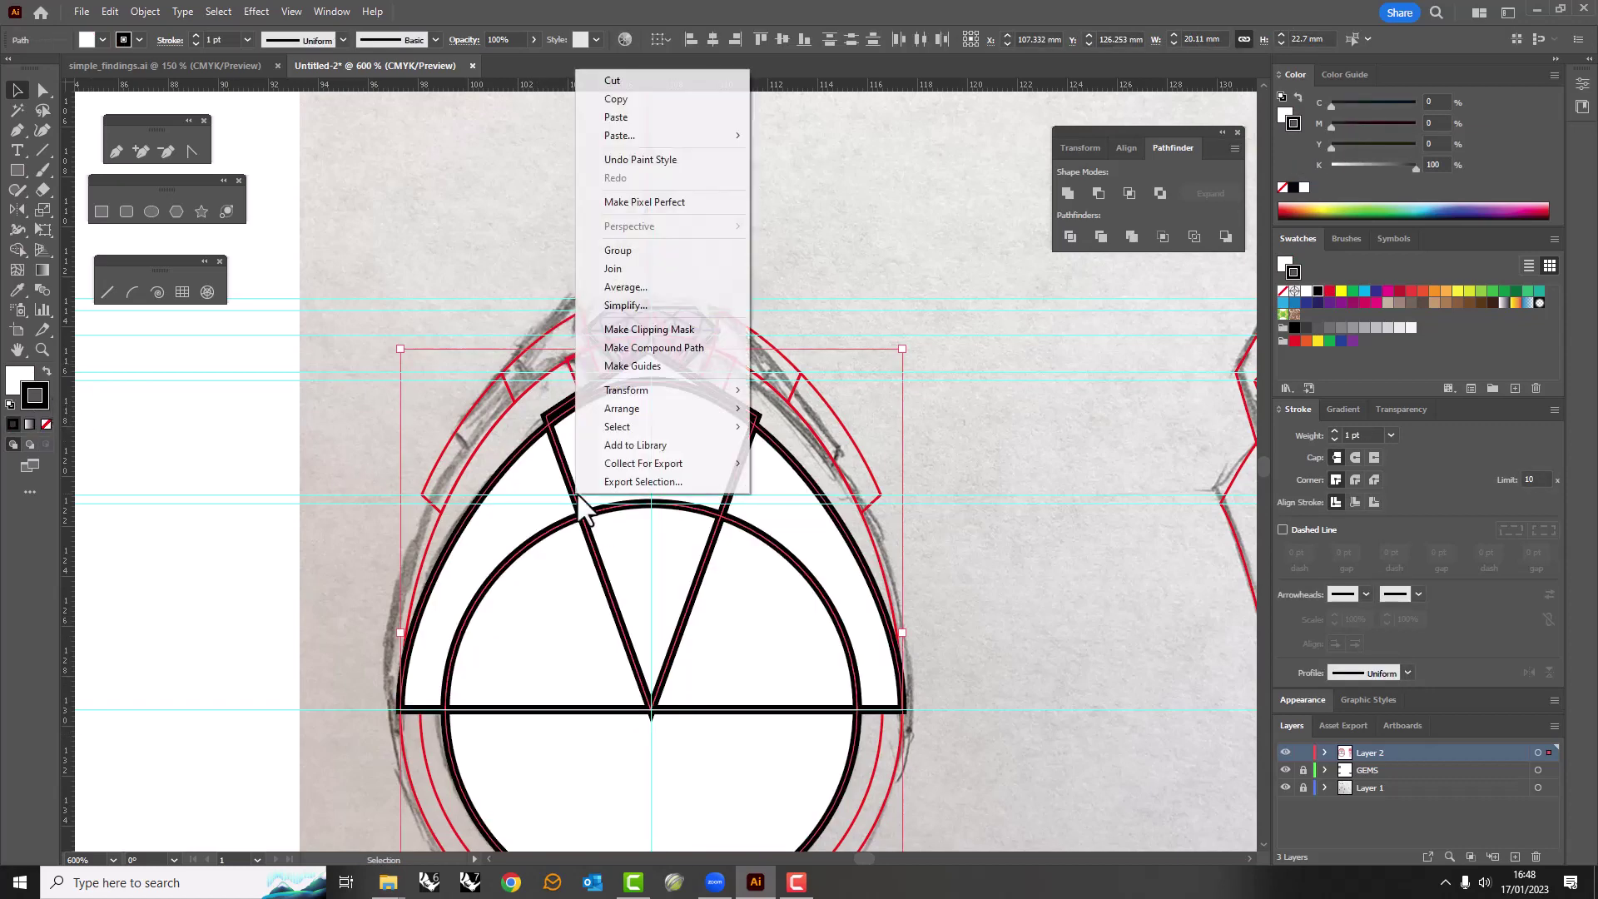
pyautogui.click(517, 678)
pyautogui.press('Delete')
pyautogui.click(616, 549)
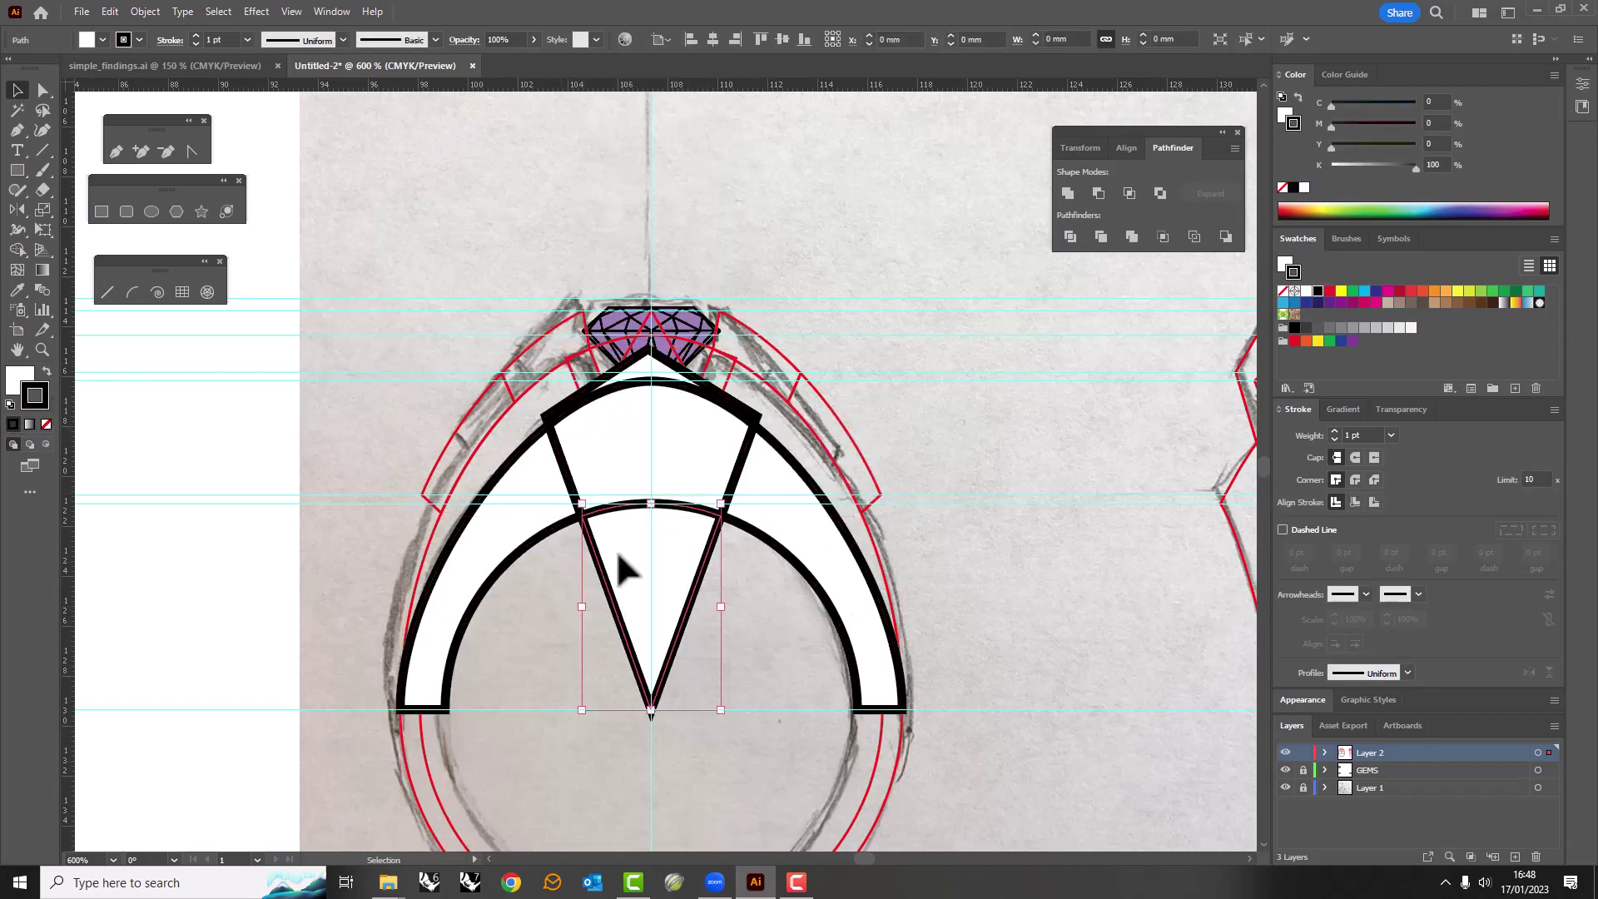
pyautogui.press('Delete')
pyautogui.click(635, 400)
pyautogui.press('Delete')
pyautogui.click(536, 537)
# Apply the red outline style to both side pieces and delete the V-shaped triangle.
pyautogui.keyDown('shift'); pyautogui.click(820, 571); pyautogui.keyUp('shift')
pyautogui.press('i')
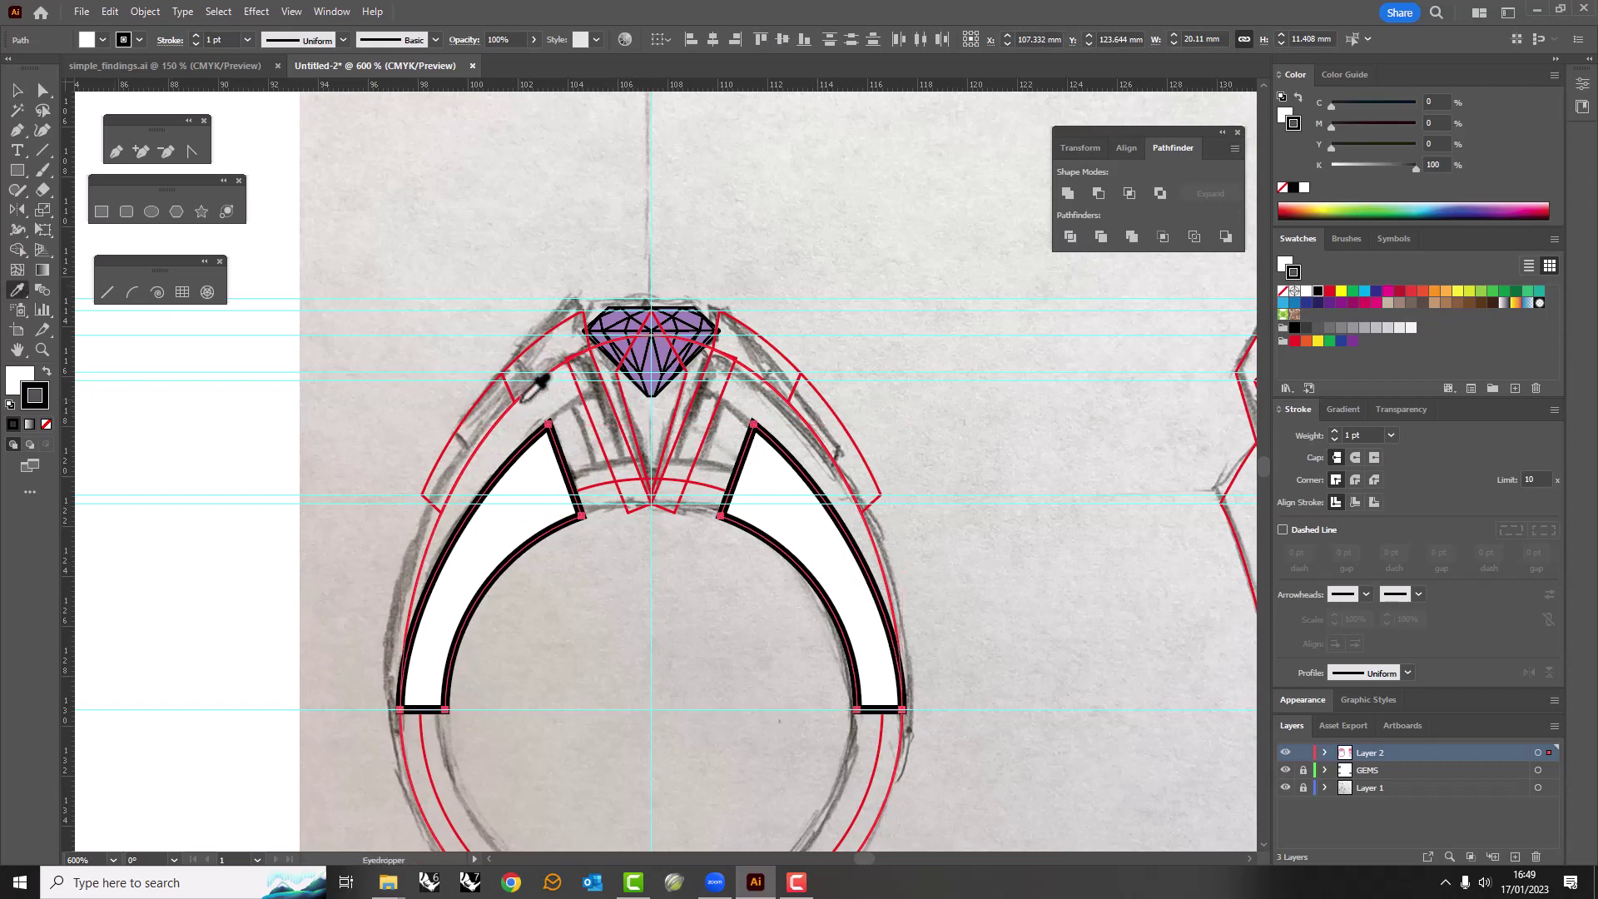
pyautogui.click(524, 397)
pyautogui.press('v')
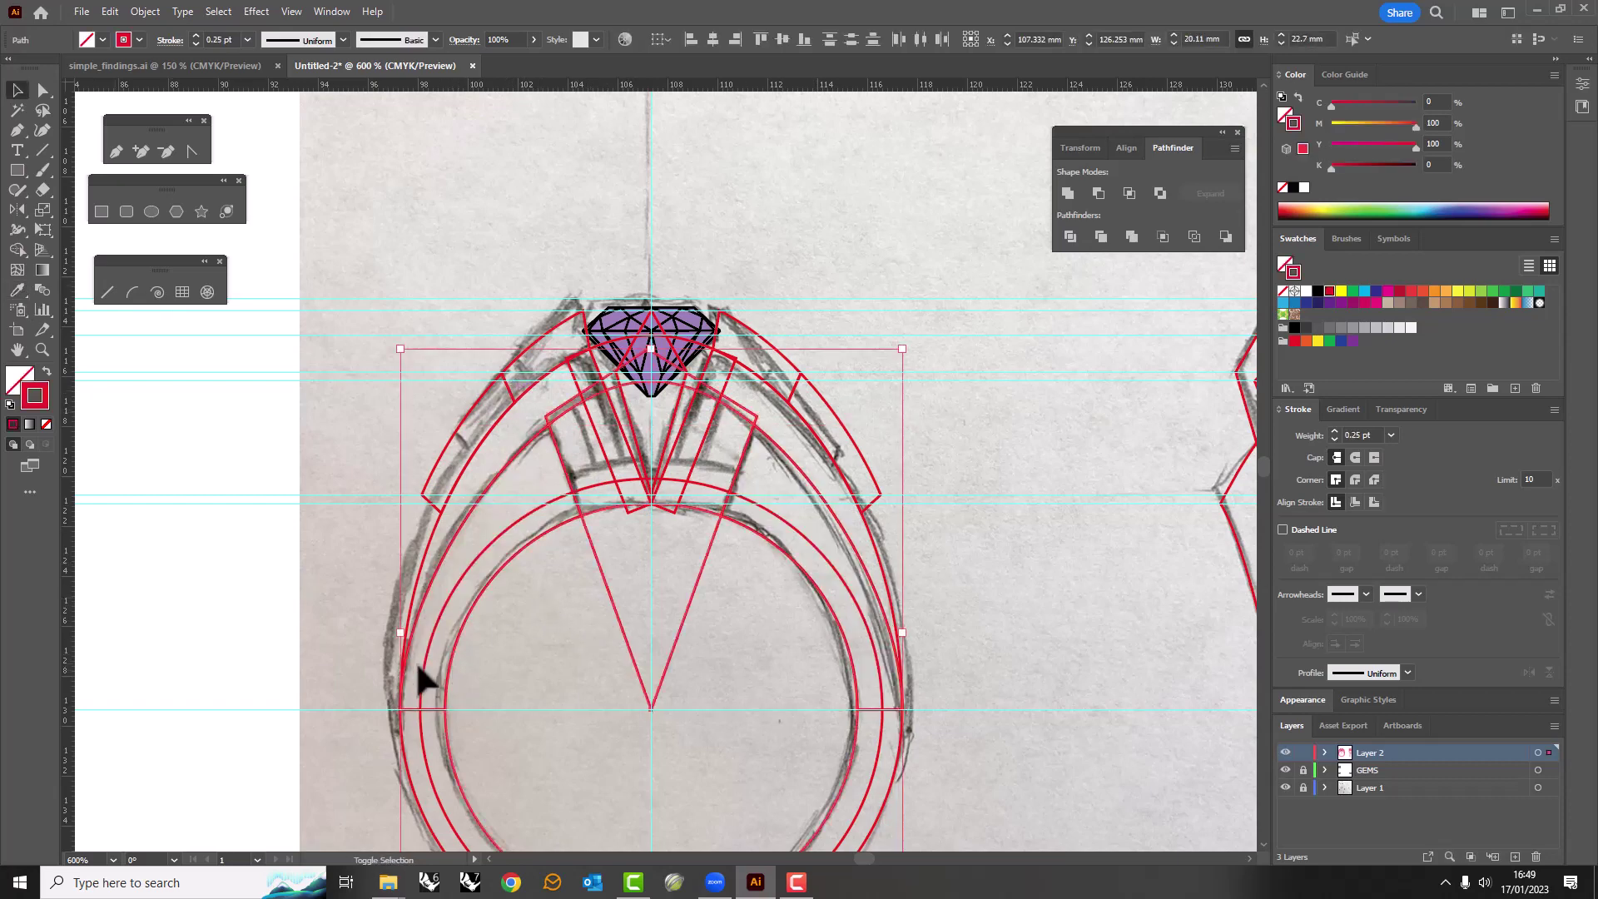
pyautogui.press('Delete')
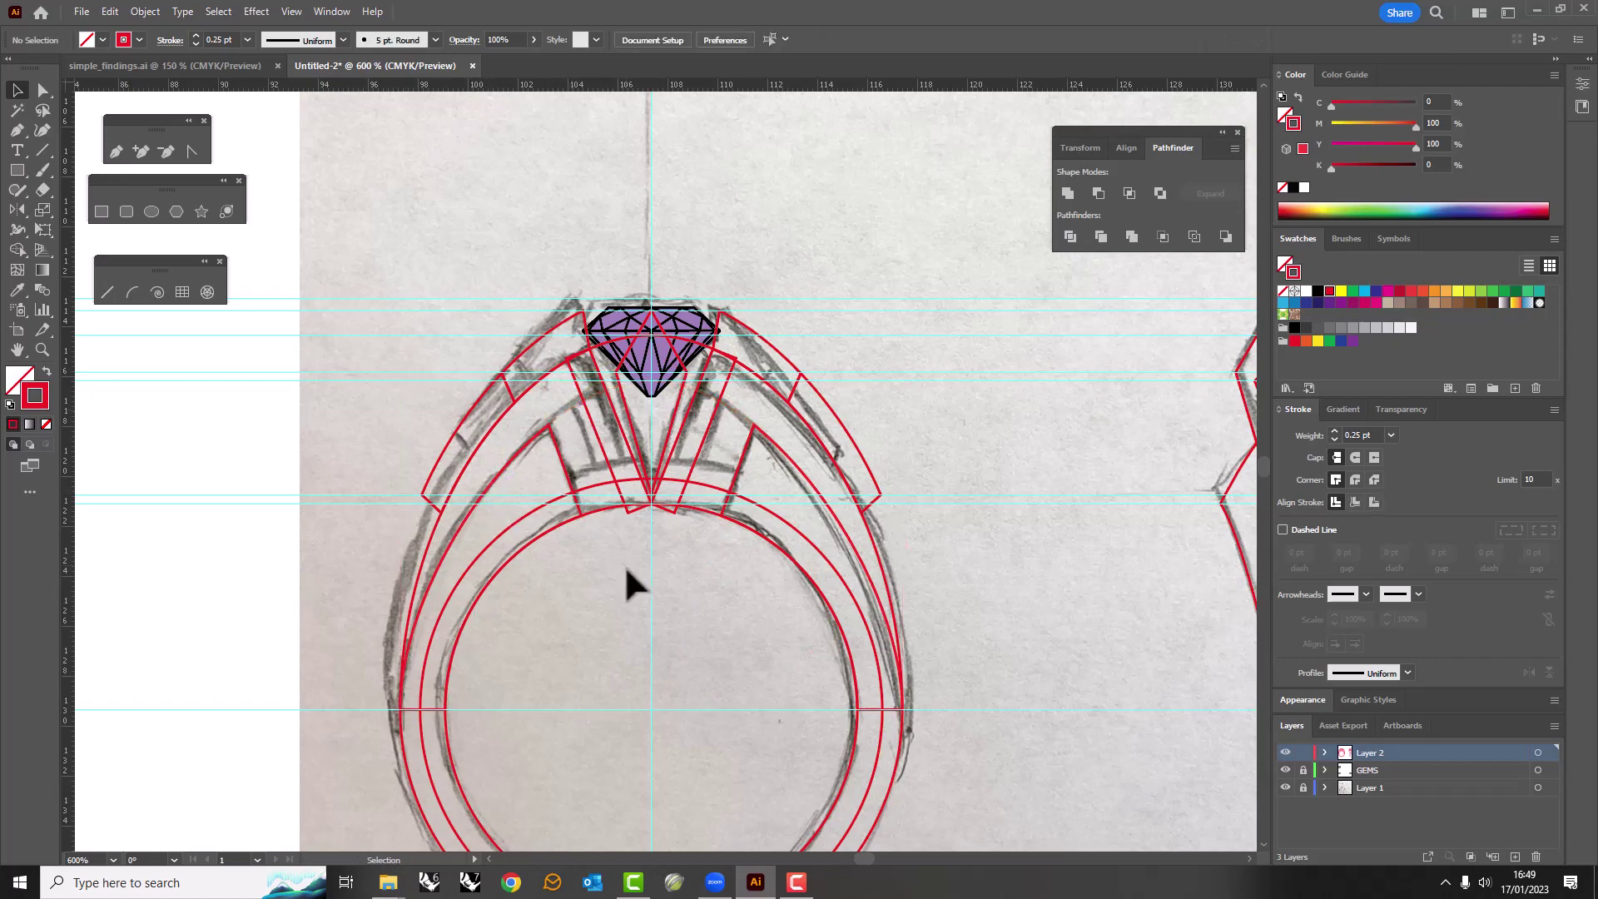
pyautogui.scroll(3, 574, 599)
pyautogui.keyDown('alt'); pyautogui.scroll(-1, 585, 550); pyautogui.keyUp('alt')
pyautogui.keyDown('alt'); pyautogui.scroll(-1, 582, 613); pyautogui.keyUp('alt')
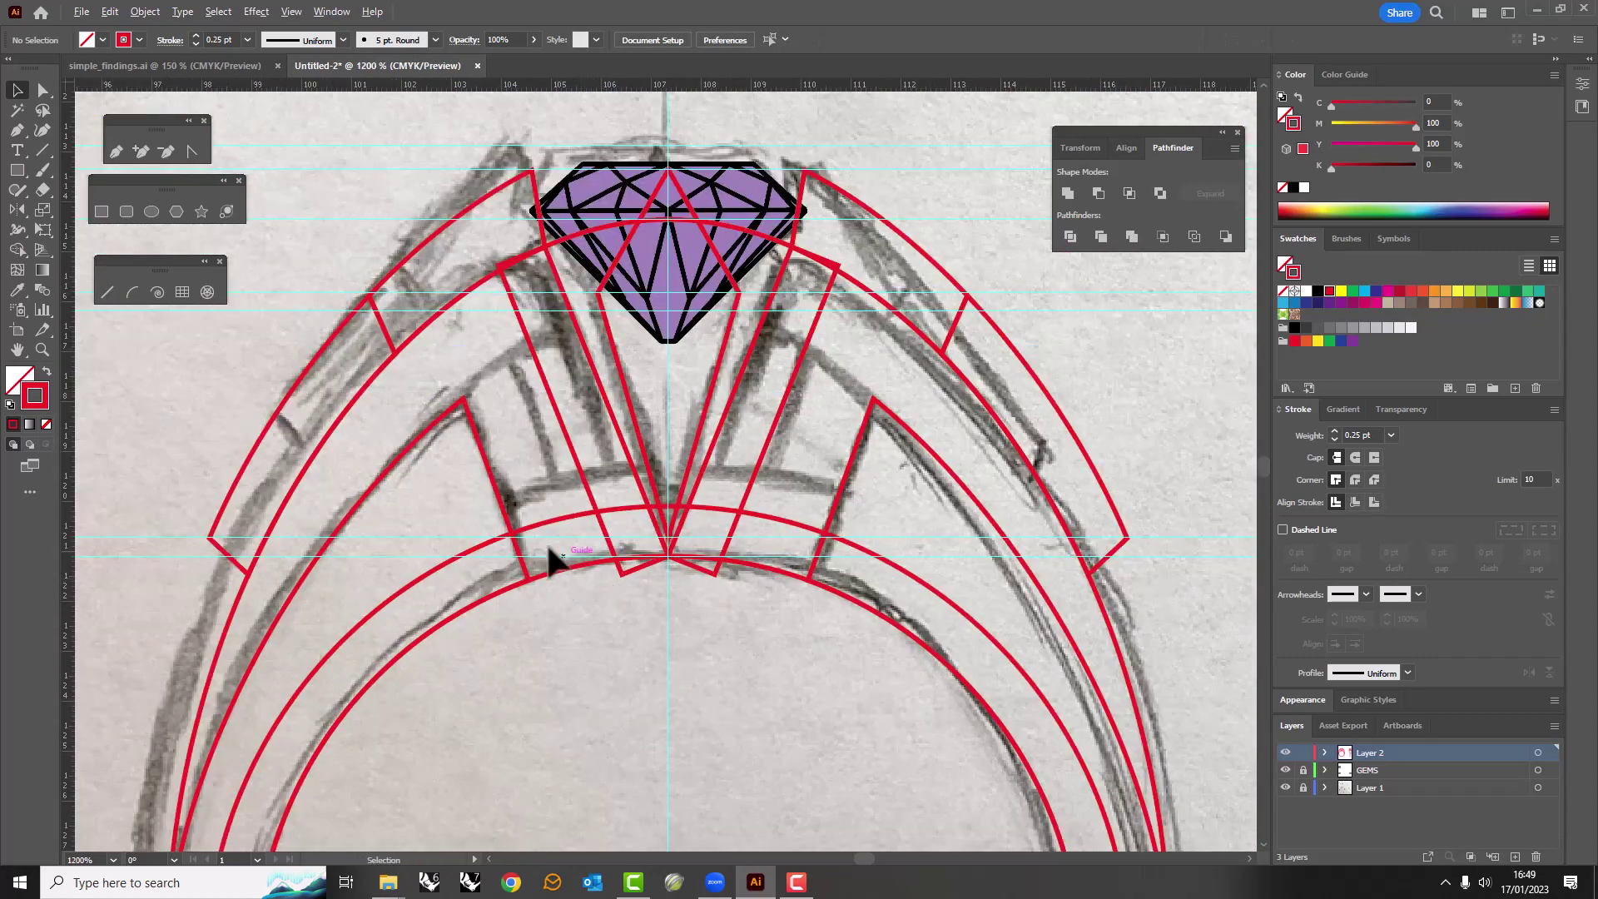
pyautogui.keyDown('alt'); pyautogui.scroll(-1, 546, 542); pyautogui.keyUp('alt')
pyautogui.keyDown('alt'); pyautogui.scroll(-1, 543, 560); pyautogui.keyUp('alt')
pyautogui.scroll(-2, 557, 561)
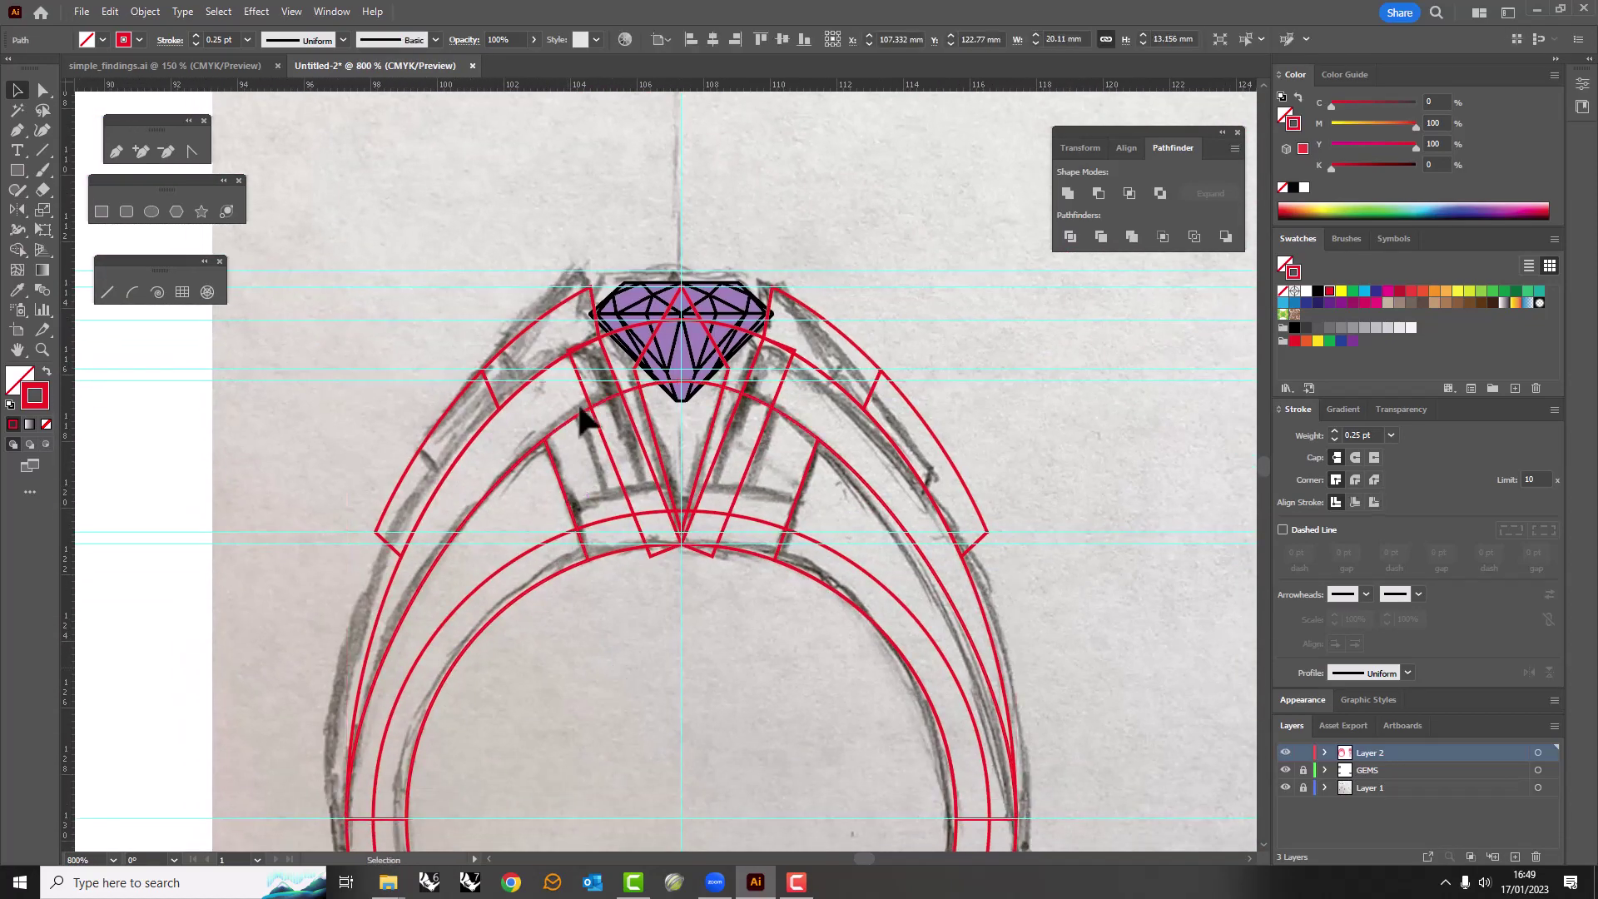
pyautogui.scroll(-1, 508, 541)
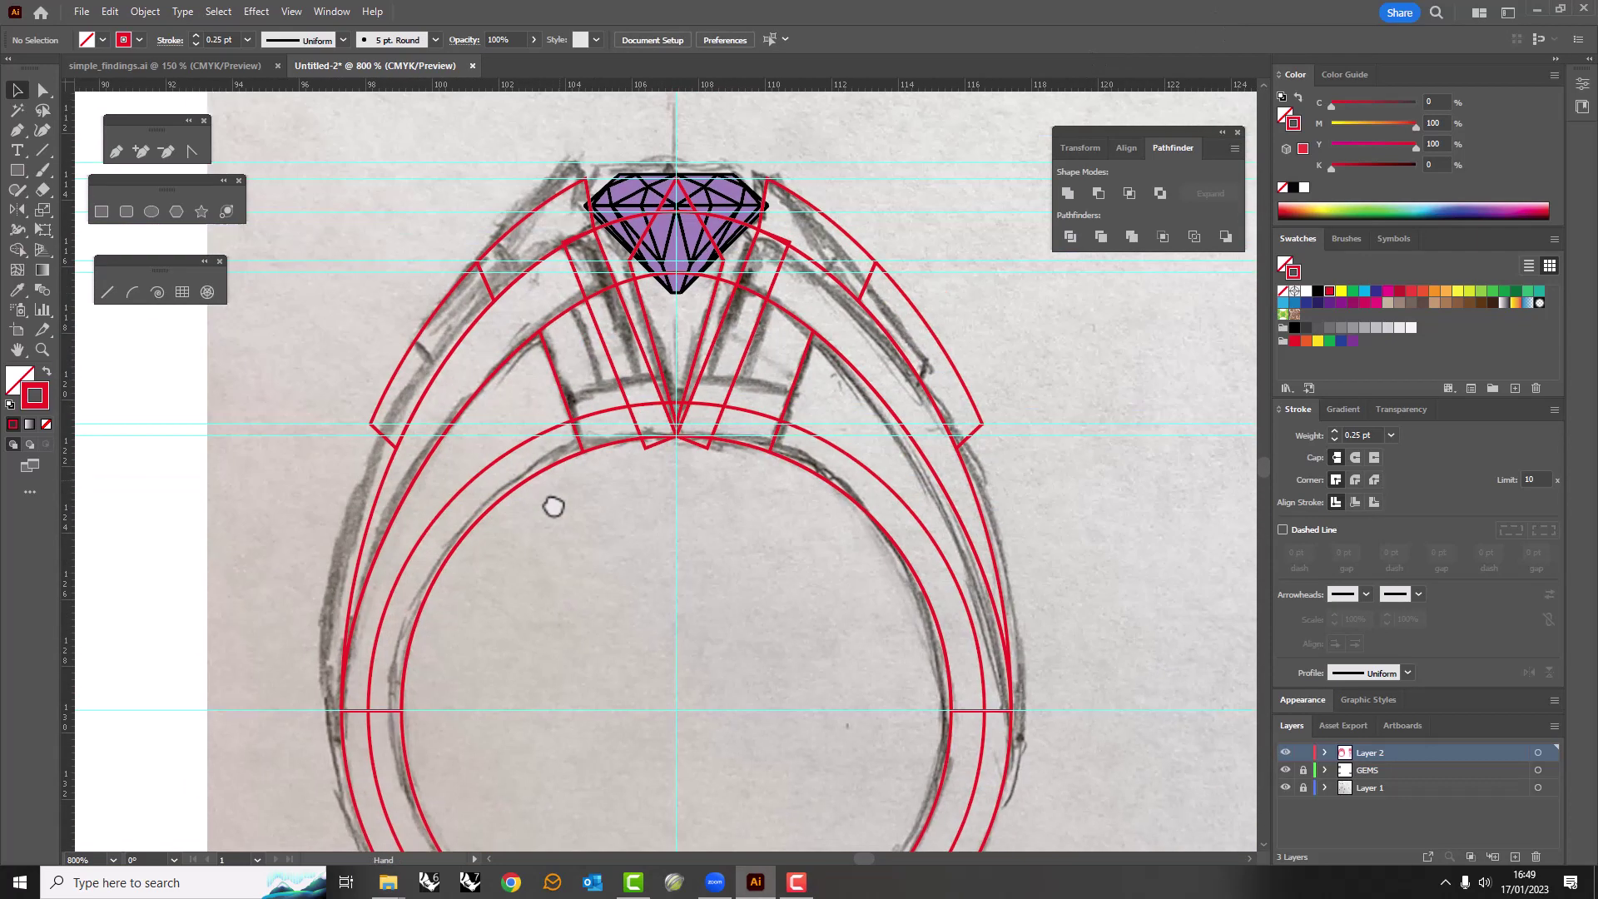
pyautogui.scroll(2, 541, 499)
pyautogui.click(595, 399)
# Try merging the ring paths with Pathfinder Unite, then undo it.
pyautogui.keyDown('shift'); pyautogui.click(663, 324); pyautogui.keyUp('shift')
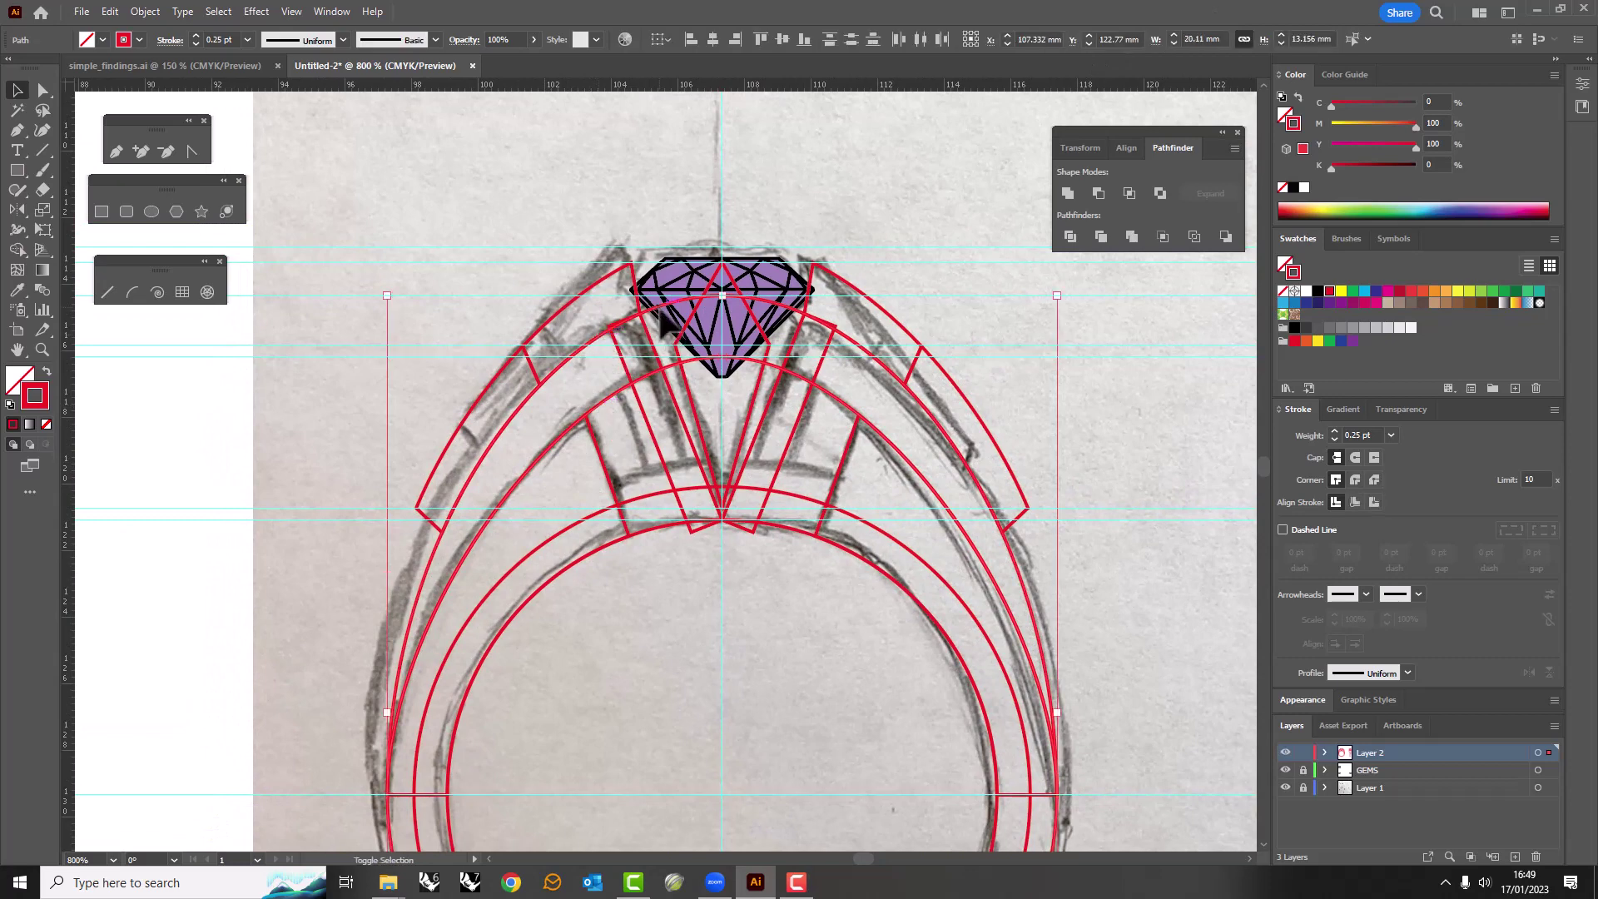
pyautogui.click(1099, 193)
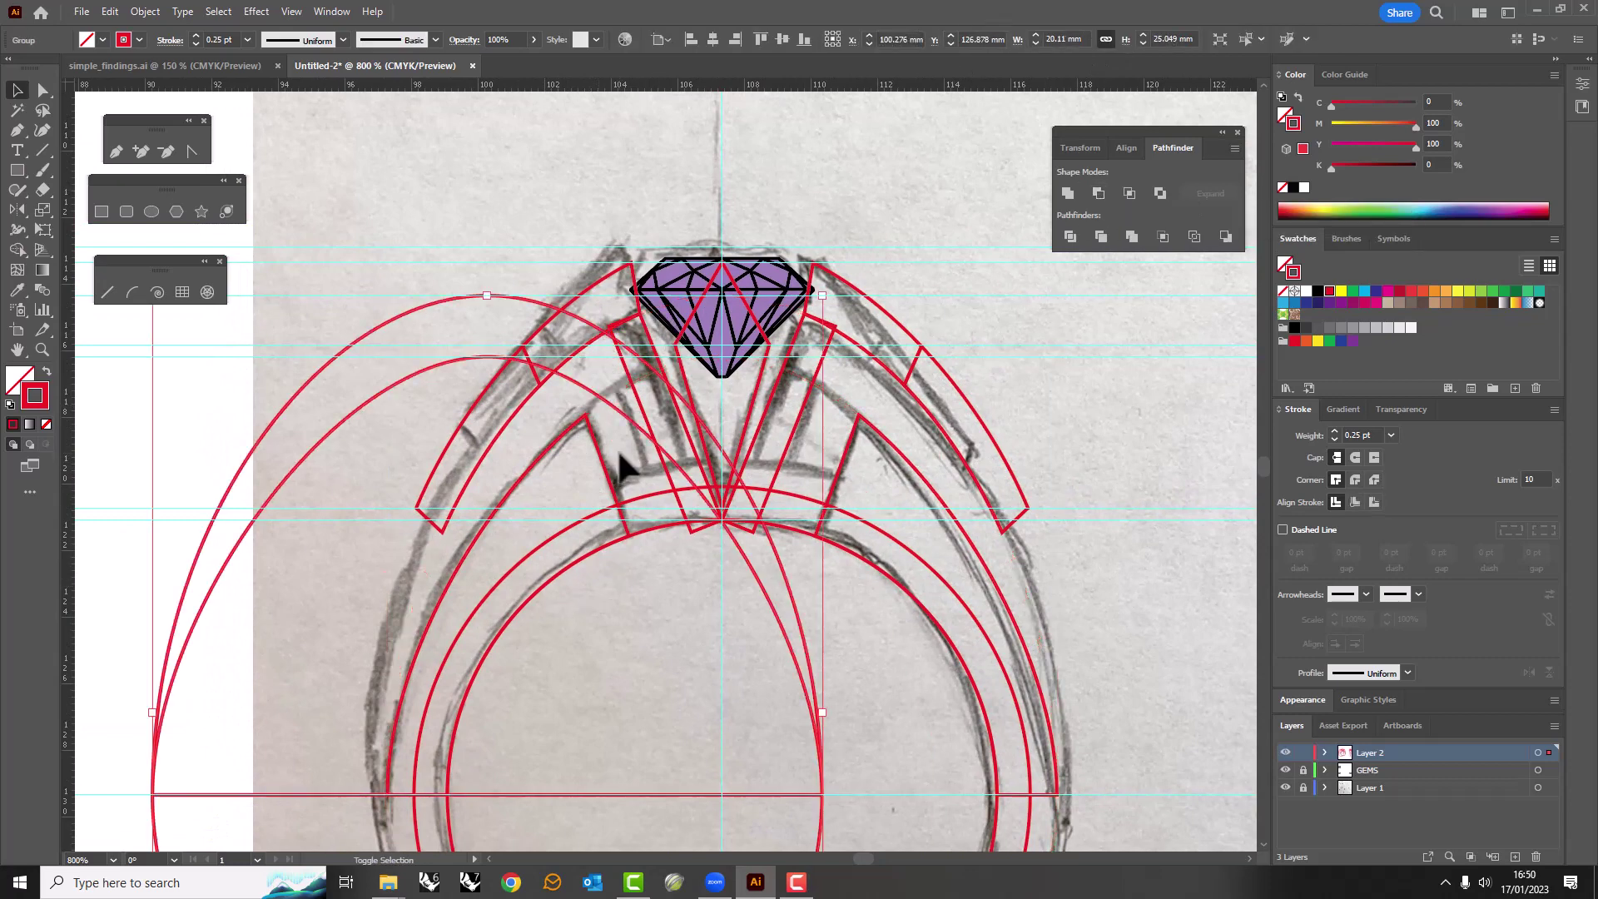
pyautogui.press('a')
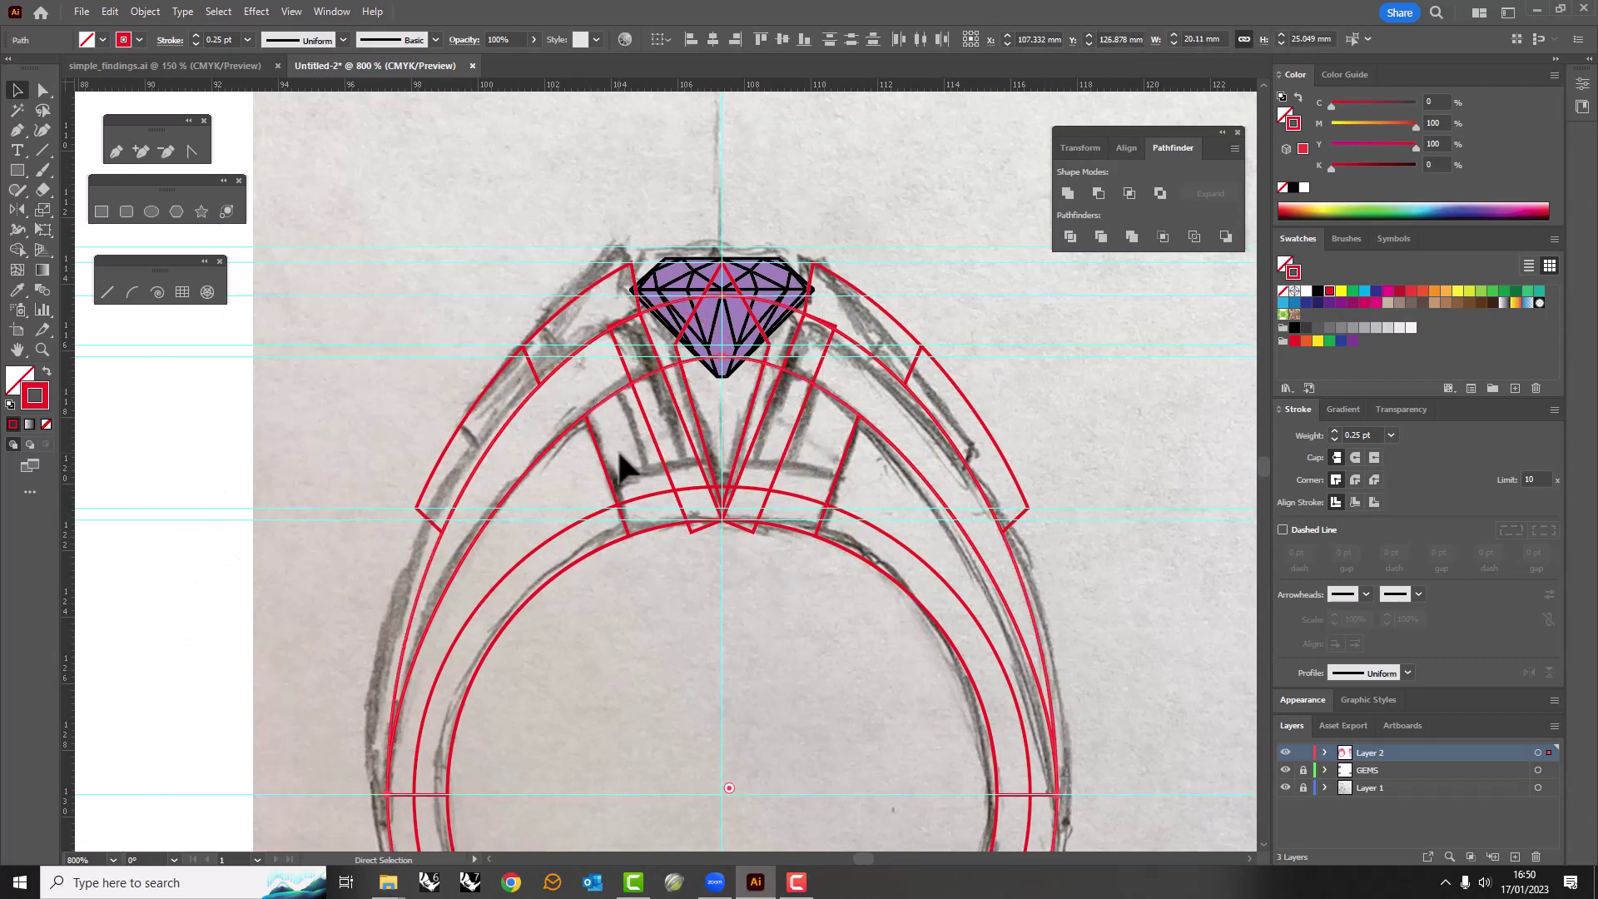
pyautogui.hotkey('ctrl', 'z')
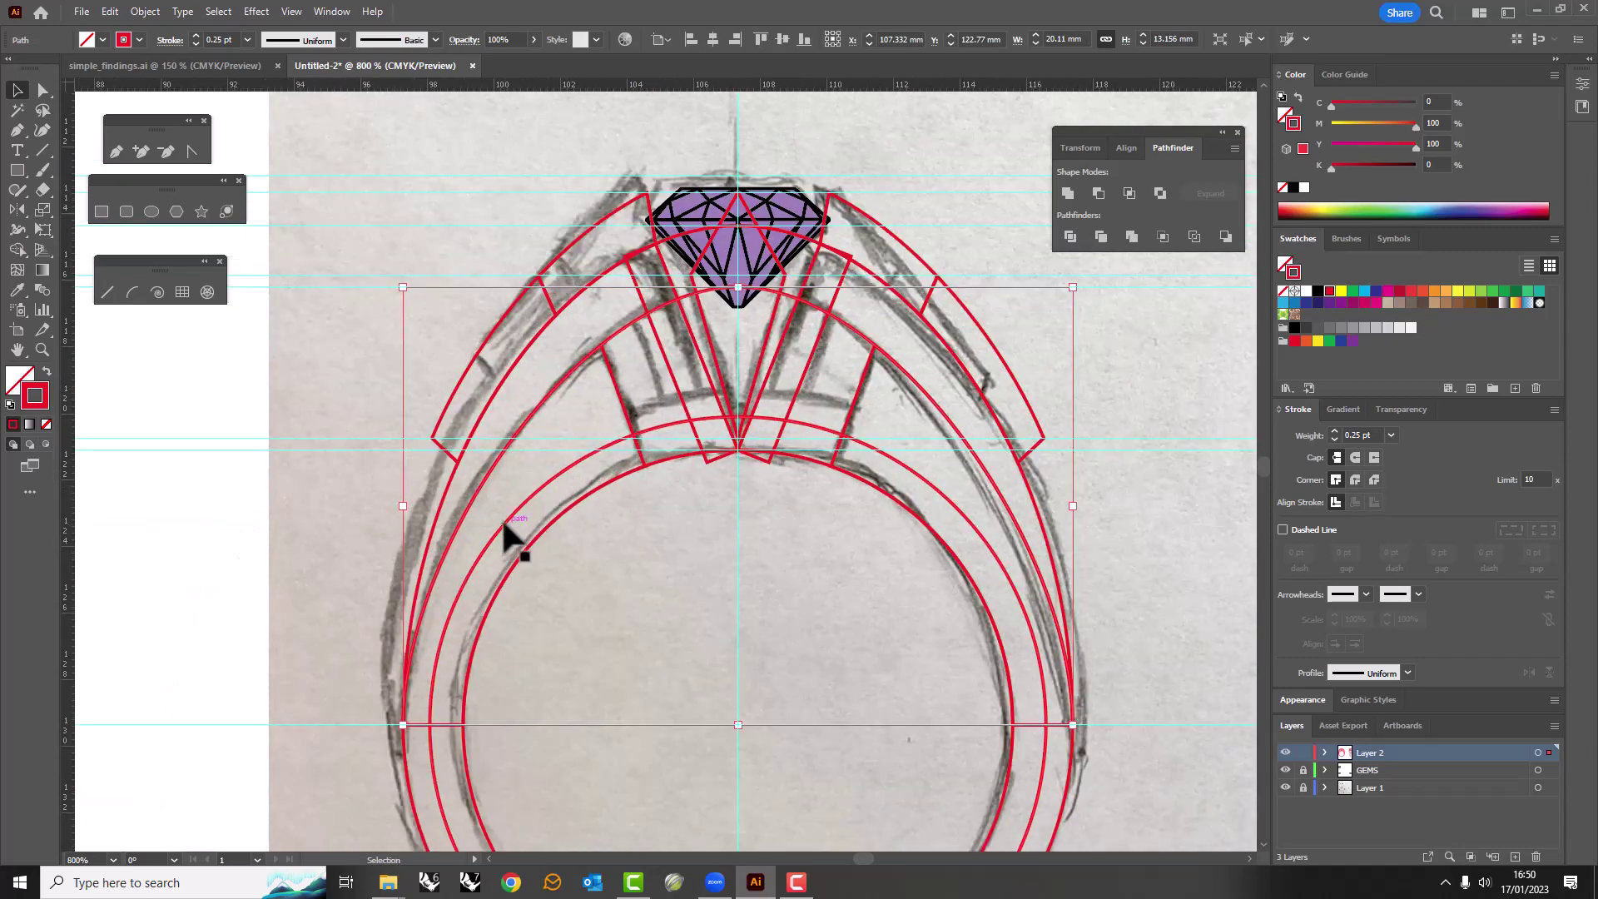
pyautogui.hotkey('ctrl', 'z')
pyautogui.hotkey('ctrl', 'z')
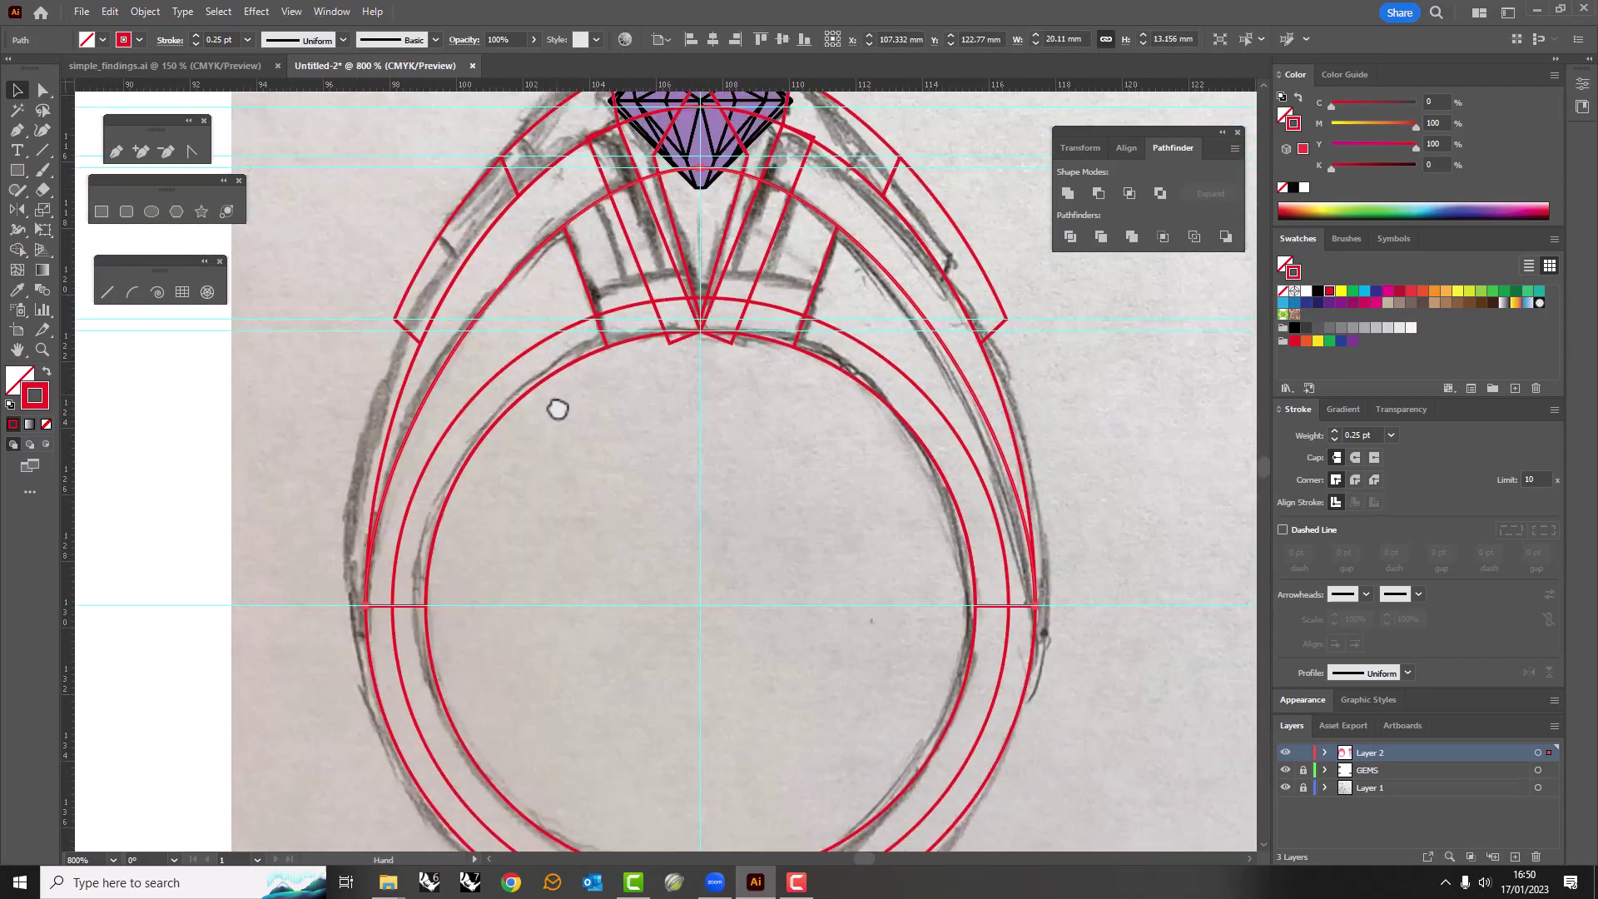
pyautogui.hotkey('ctrl', 'z')
# Draw a circle centred on the ring's middle and select the upper band arcs.
pyautogui.press('l')
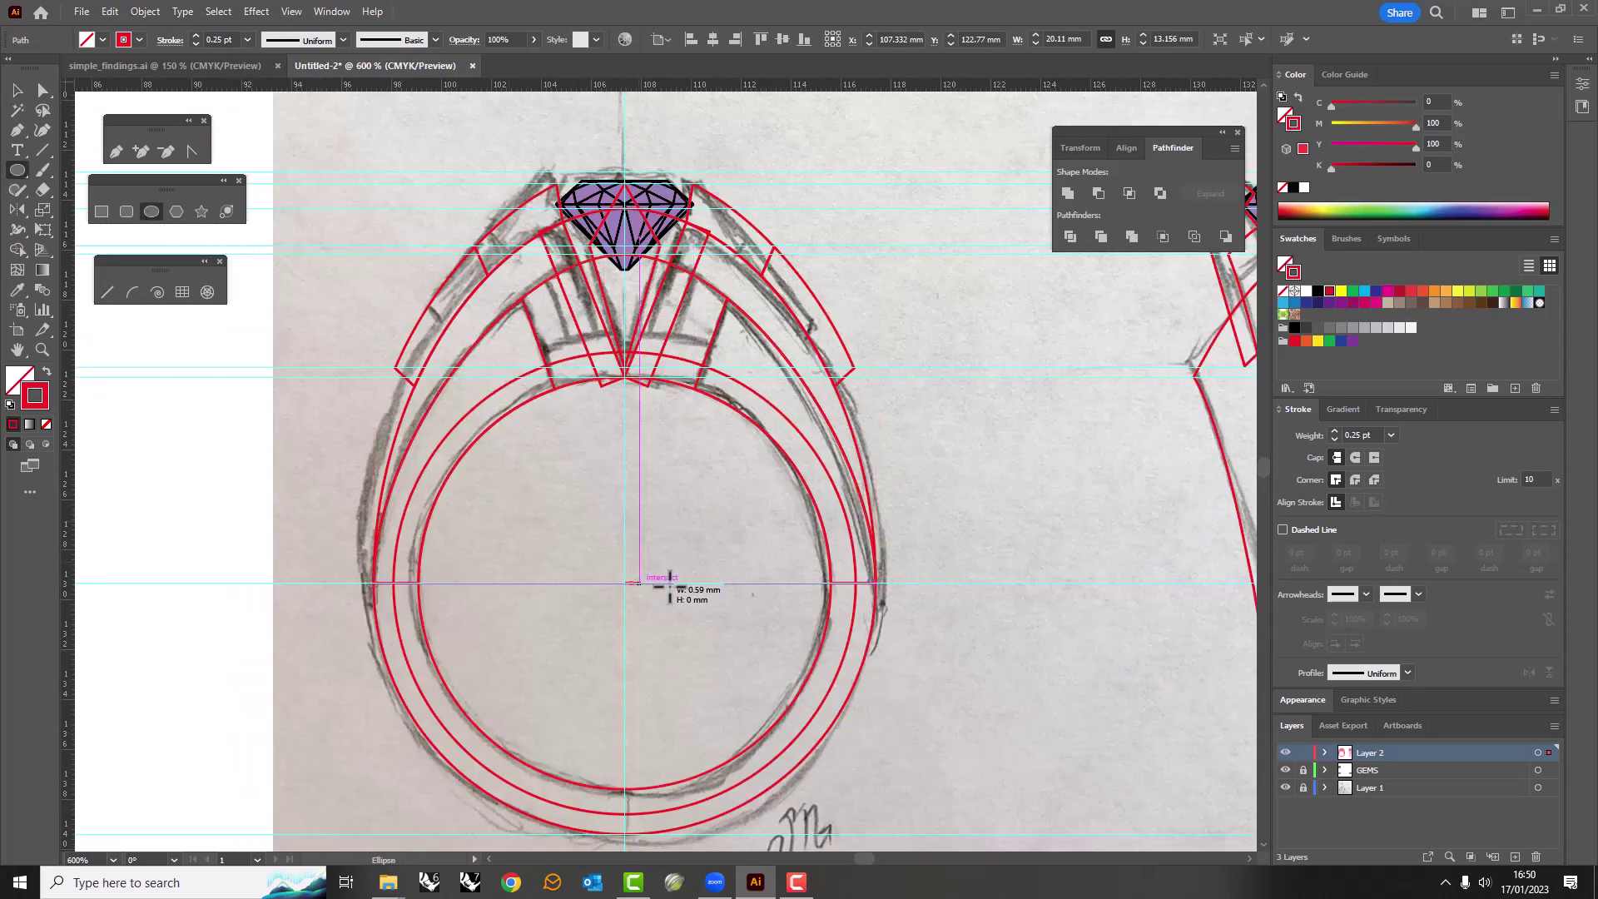
pyautogui.moveTo(624, 583); pyautogui.dragTo(876, 583)
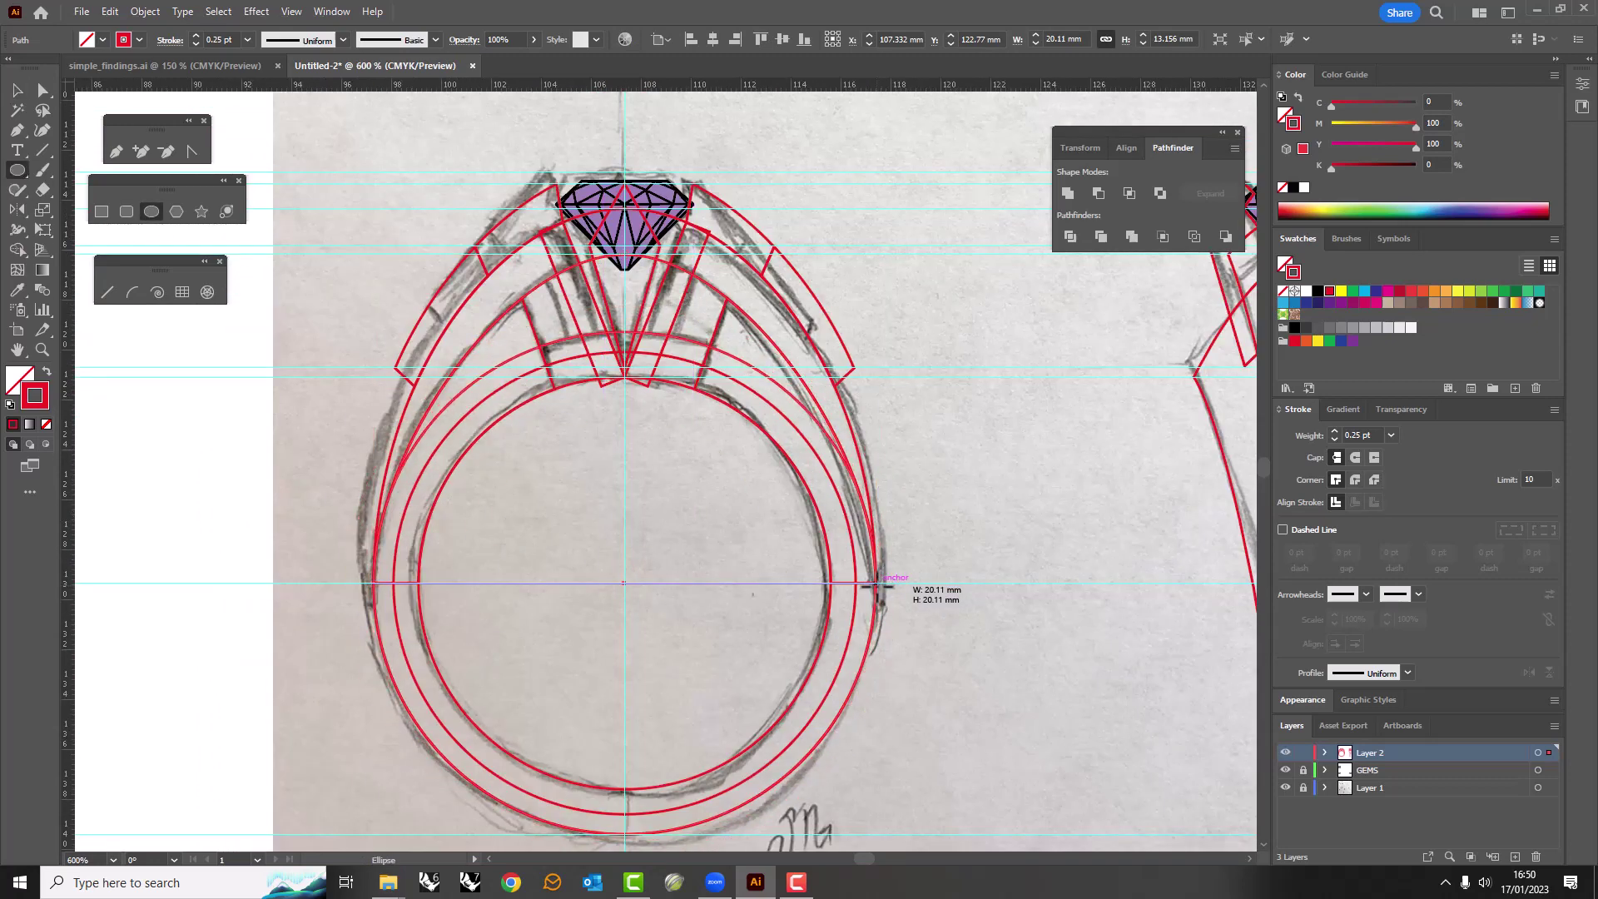
pyautogui.keyDown('shift'); pyautogui.click(529, 302); pyautogui.keyUp('shift')
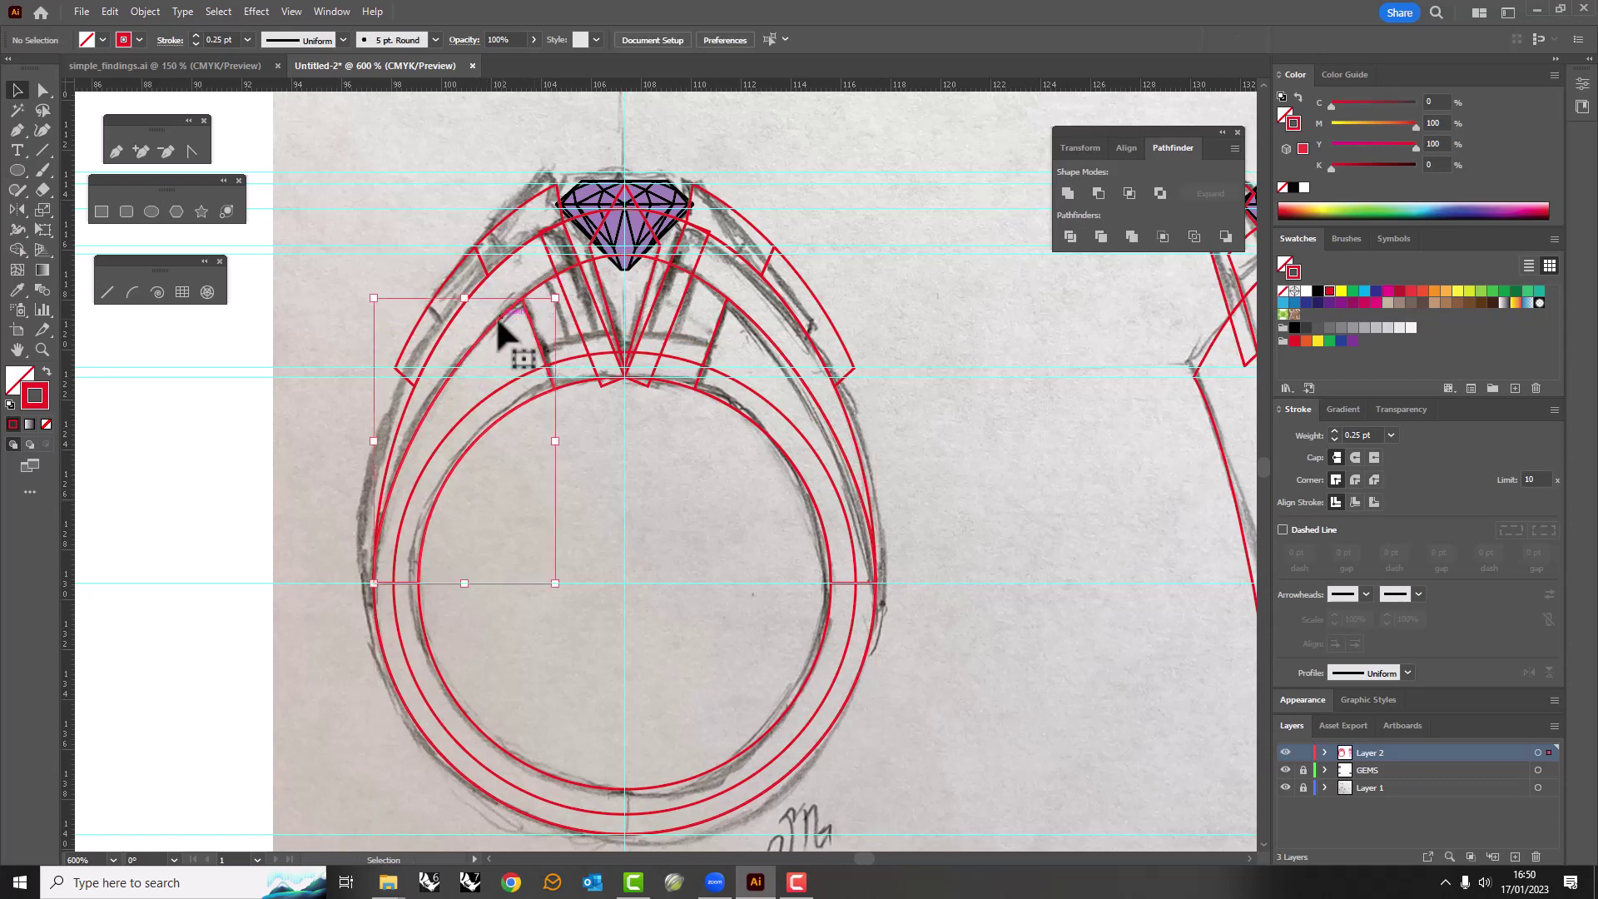
pyautogui.keyDown('shift'); pyautogui.click(541, 326); pyautogui.keyUp('shift')
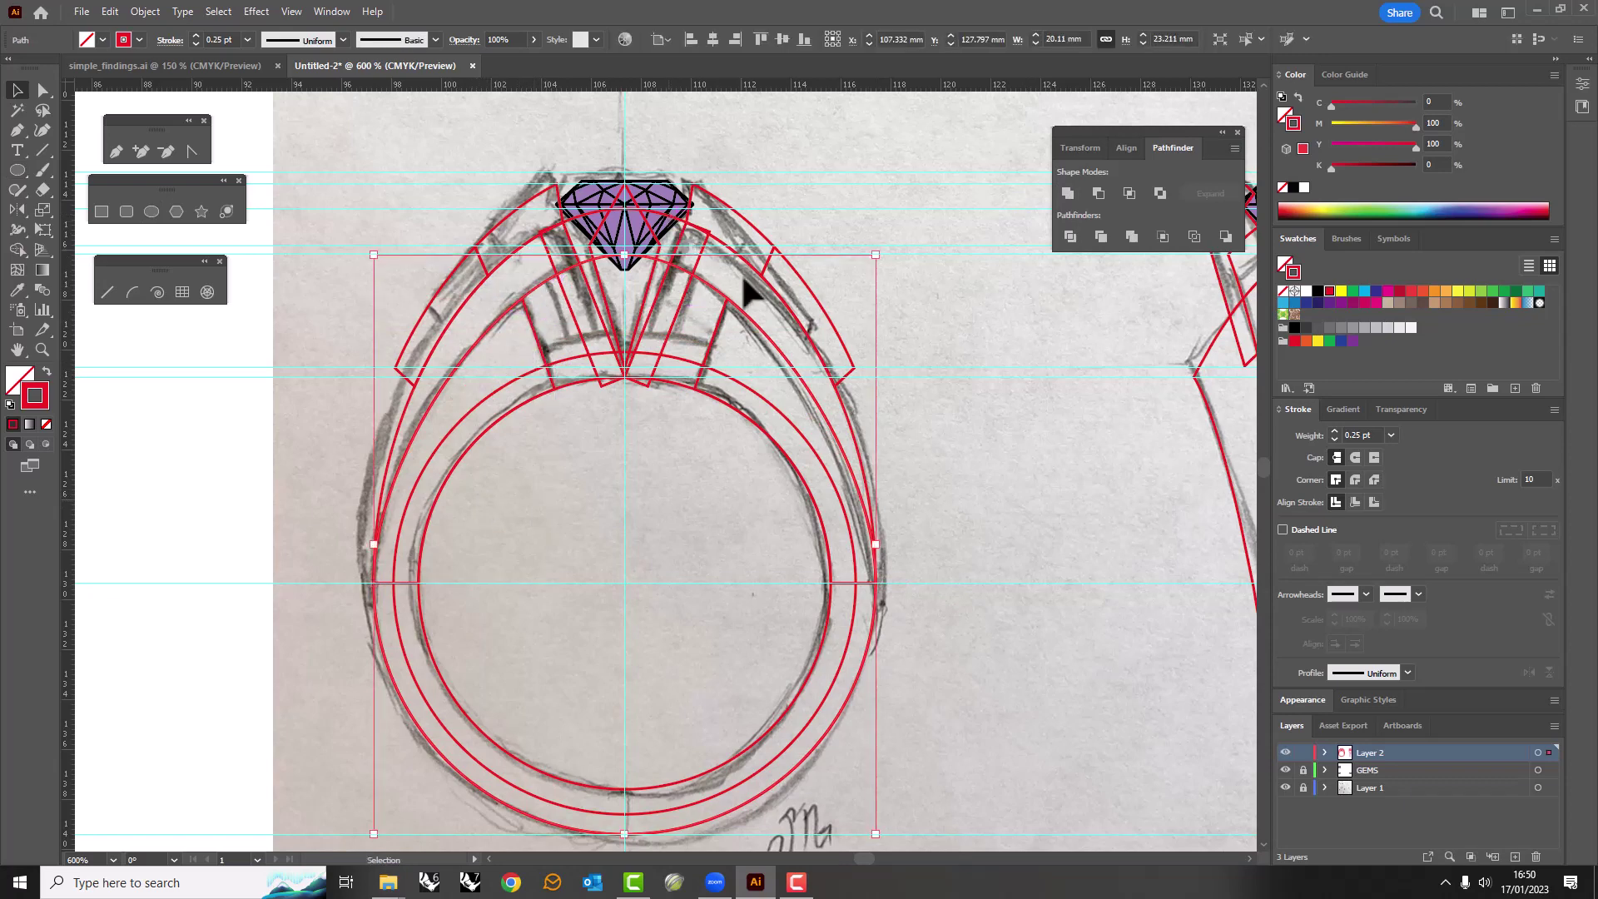
pyautogui.keyDown('shift'); pyautogui.click(655, 231); pyautogui.keyUp('shift')
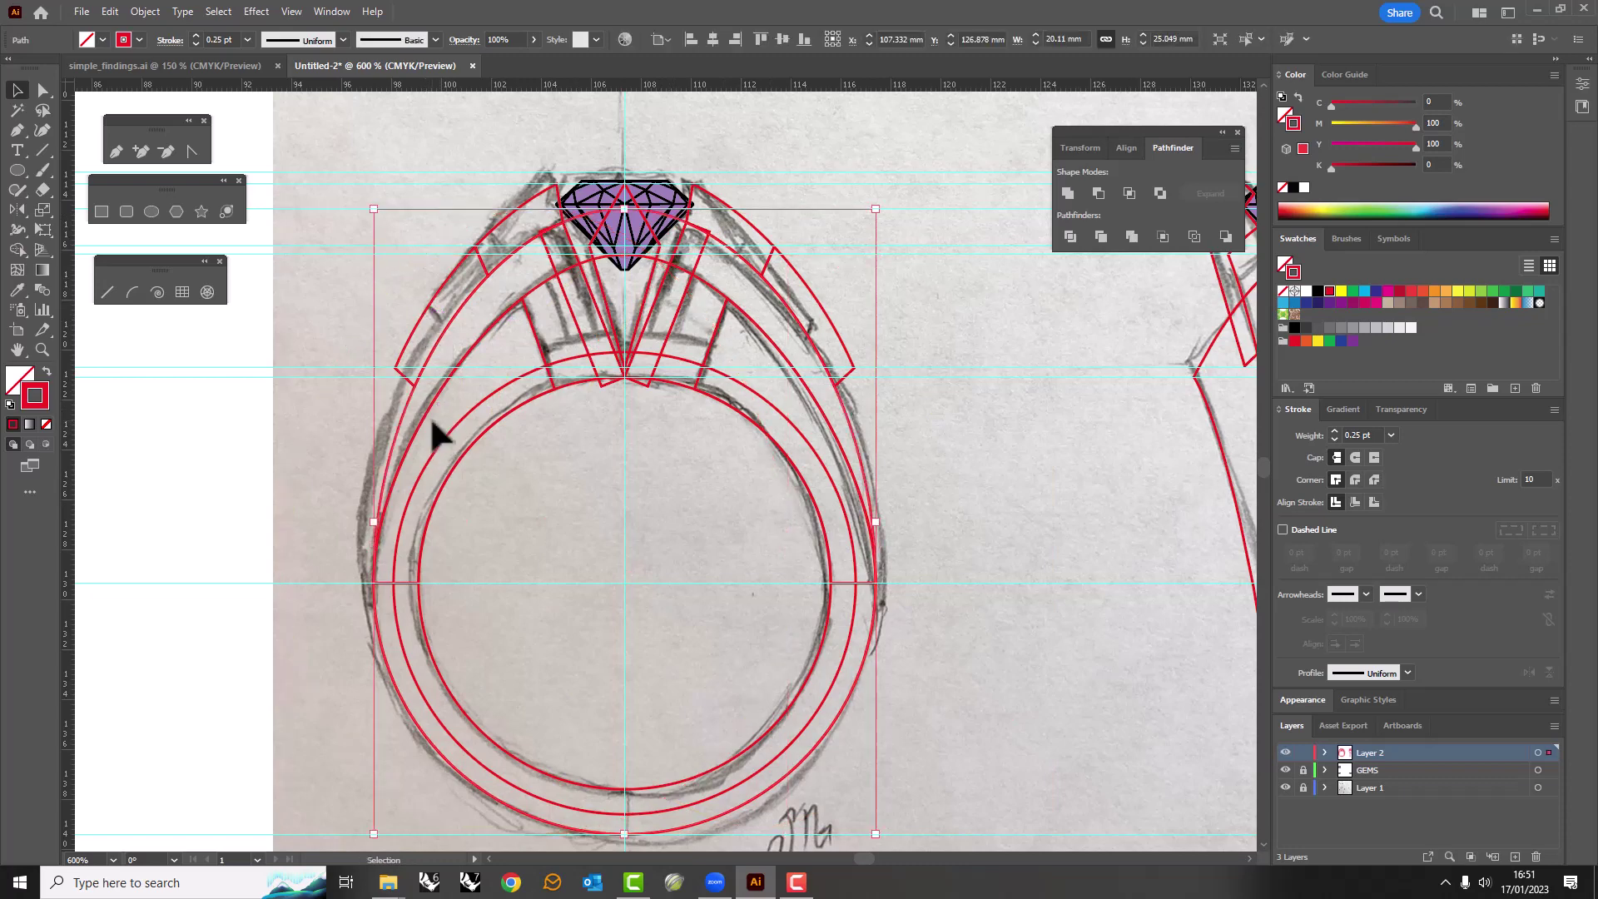
pyautogui.rightClick(434, 385)
# Fill the ring's band pieces with white.
pyautogui.click(454, 395)
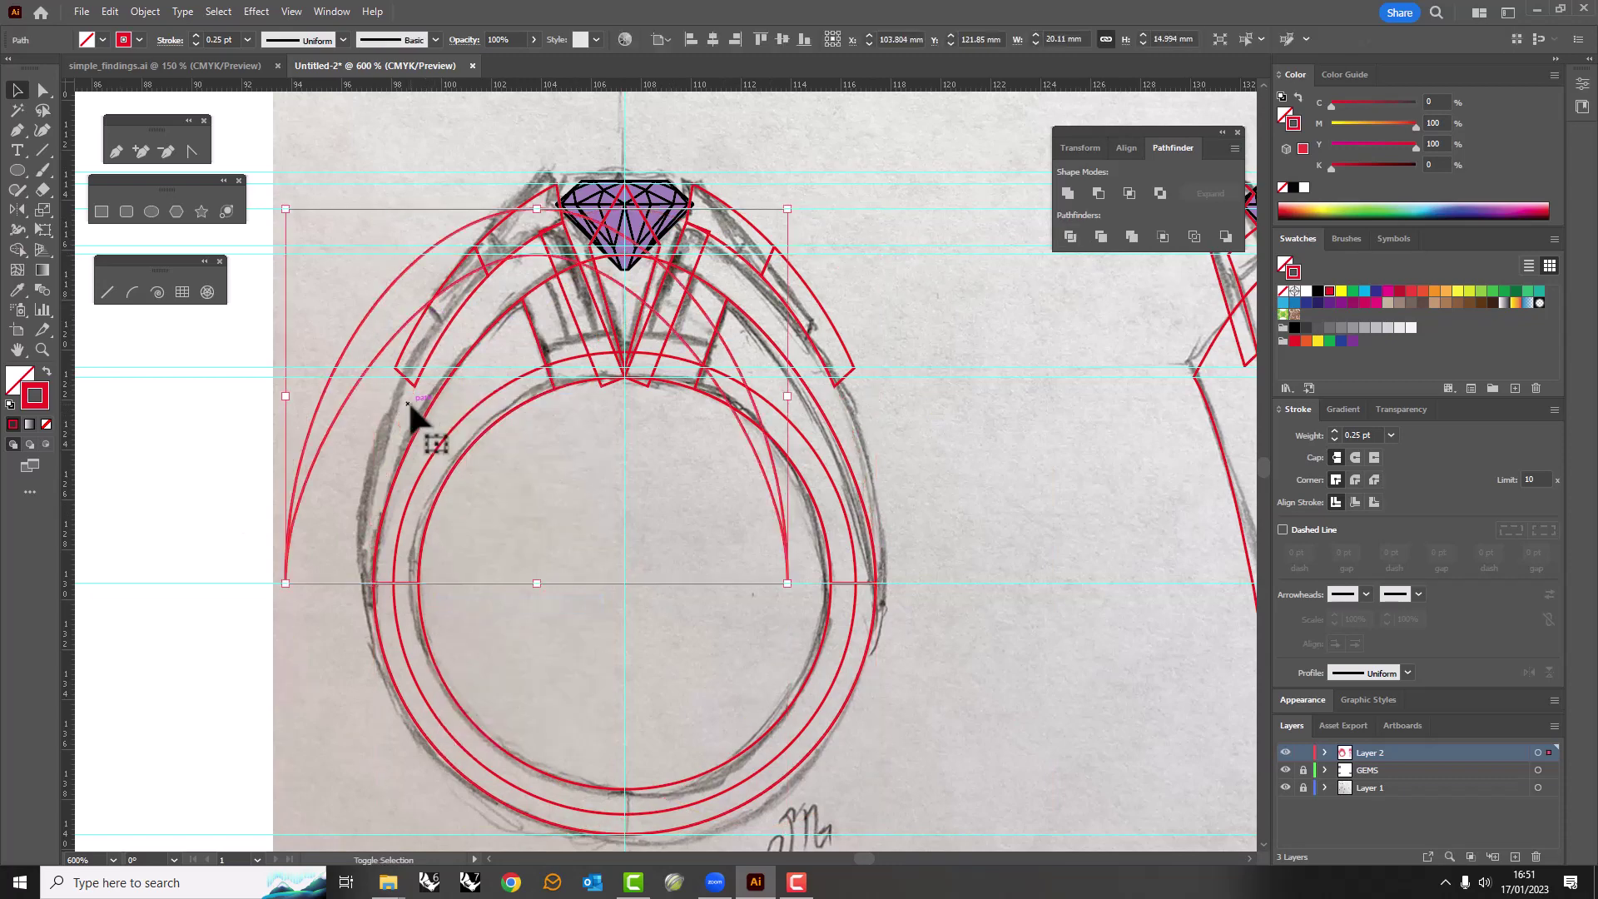
pyautogui.click(408, 400)
pyautogui.hotkey('ctrl', '+')
pyautogui.hotkey('ctrl', '+')
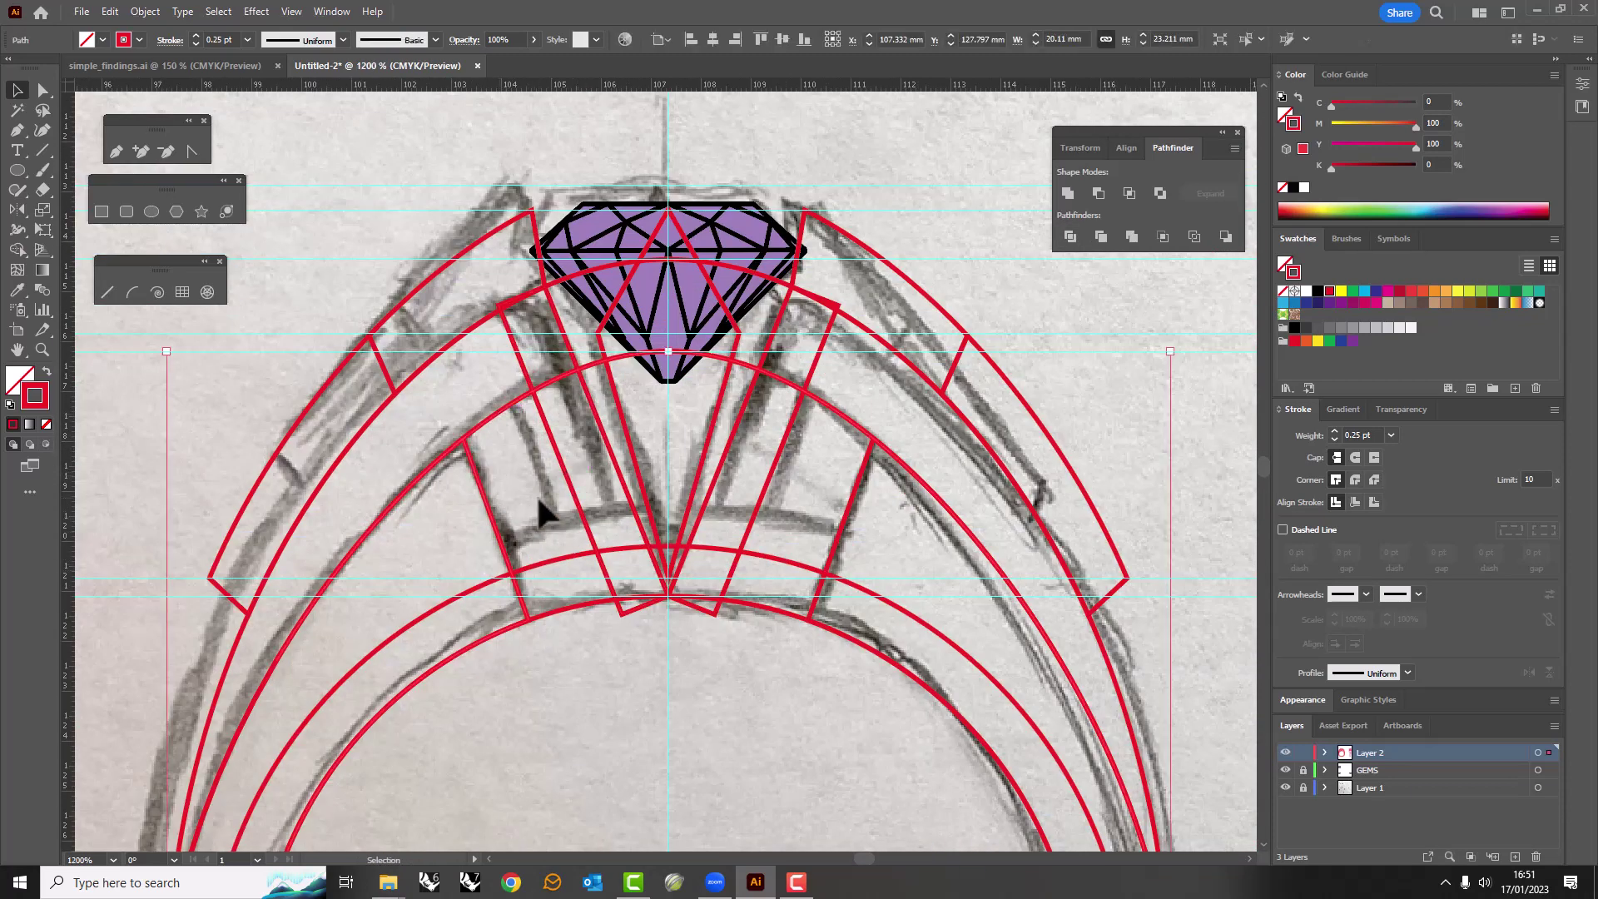
pyautogui.click(552, 283)
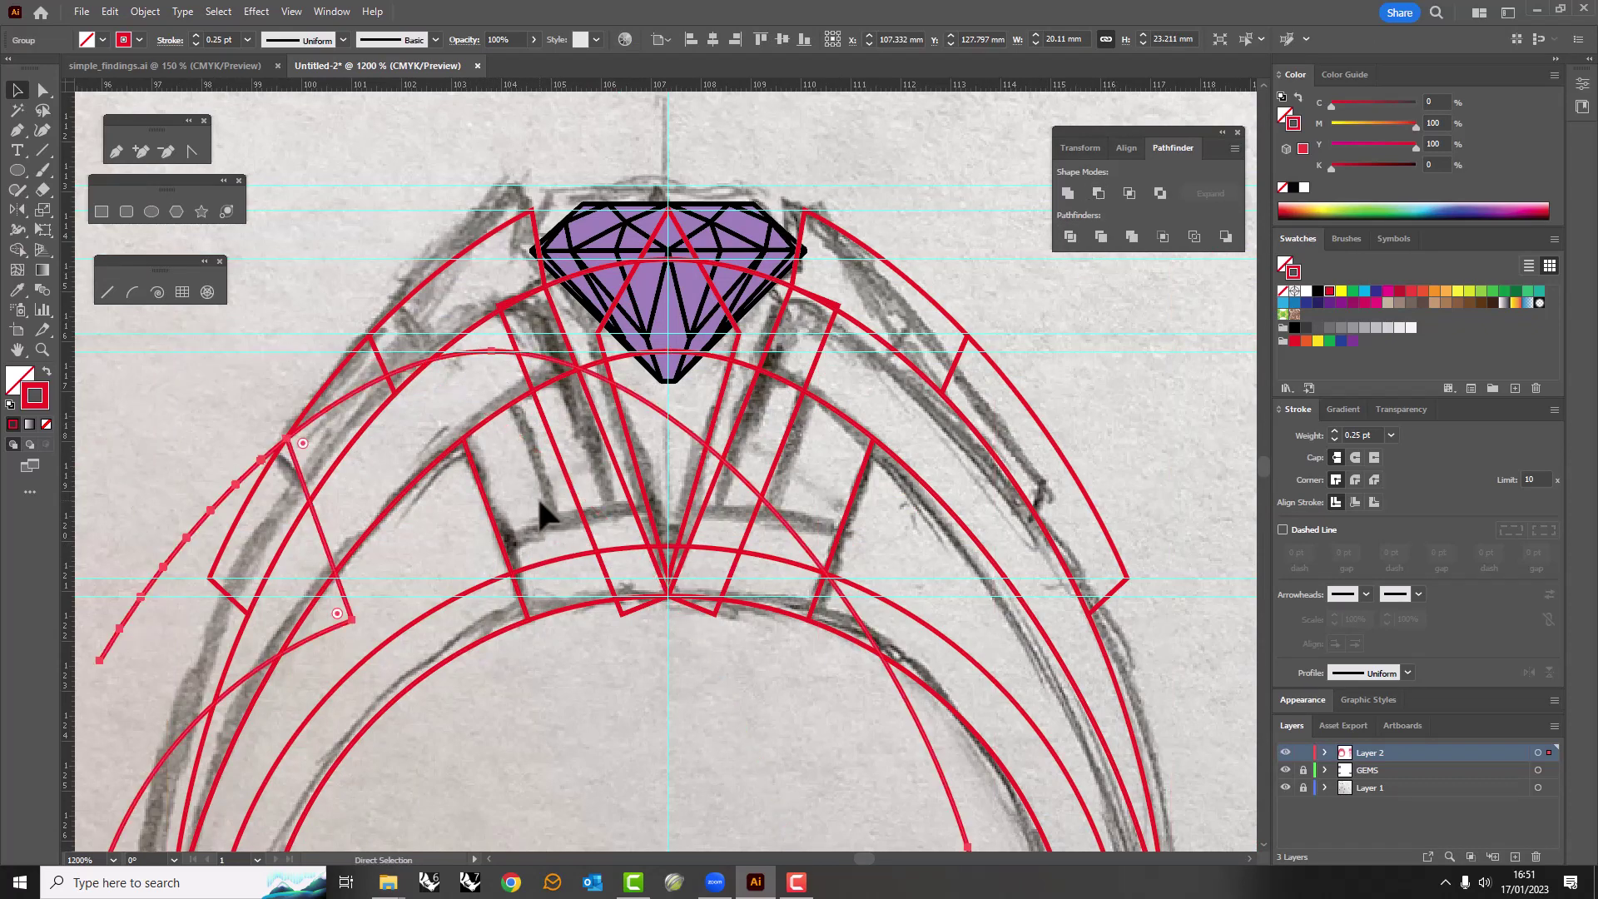
pyautogui.click(487, 366)
pyautogui.click(713, 428)
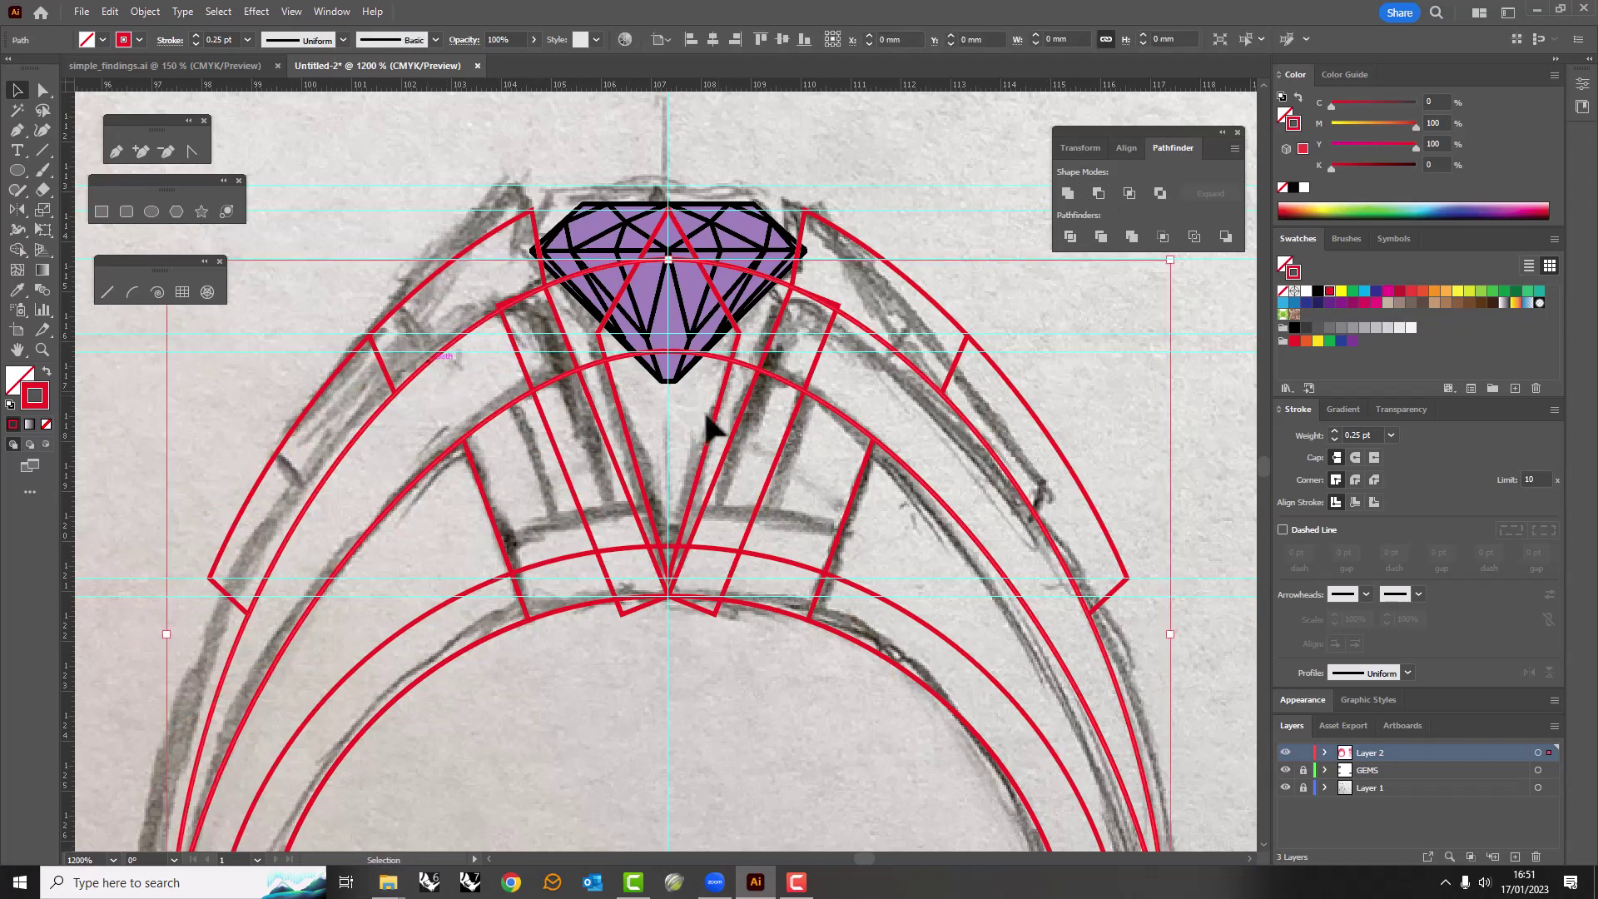
pyautogui.click(1306, 290)
# Move a band piece down and left, toggling the red tracing layer to check it.
pyautogui.click(554, 695)
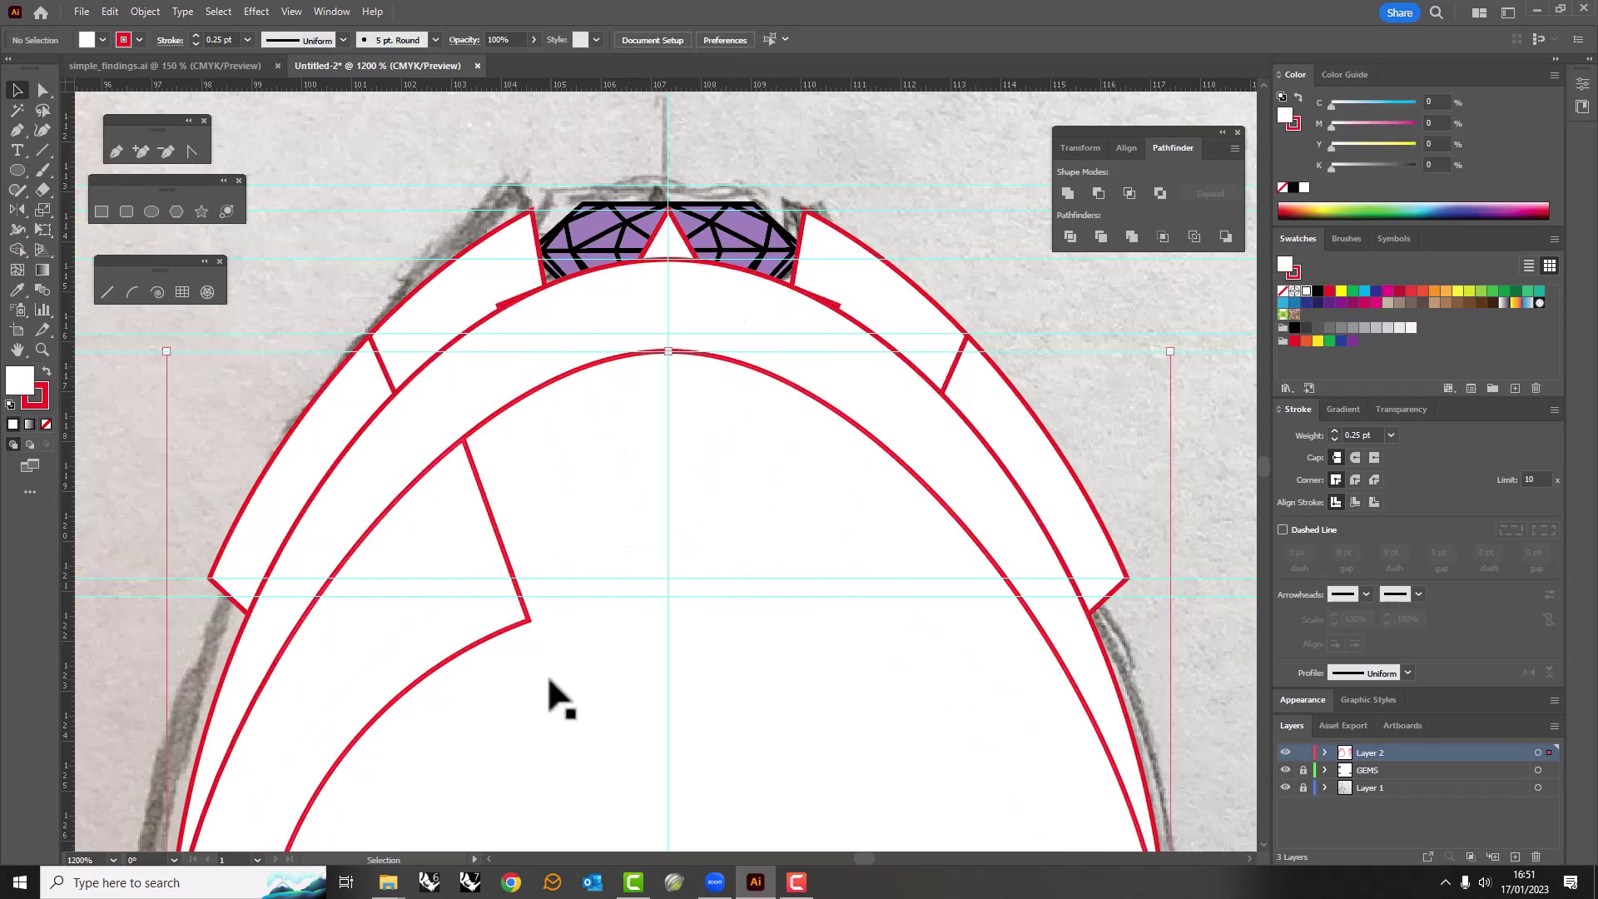
pyautogui.scroll(-2, 511, 564)
pyautogui.press('a')
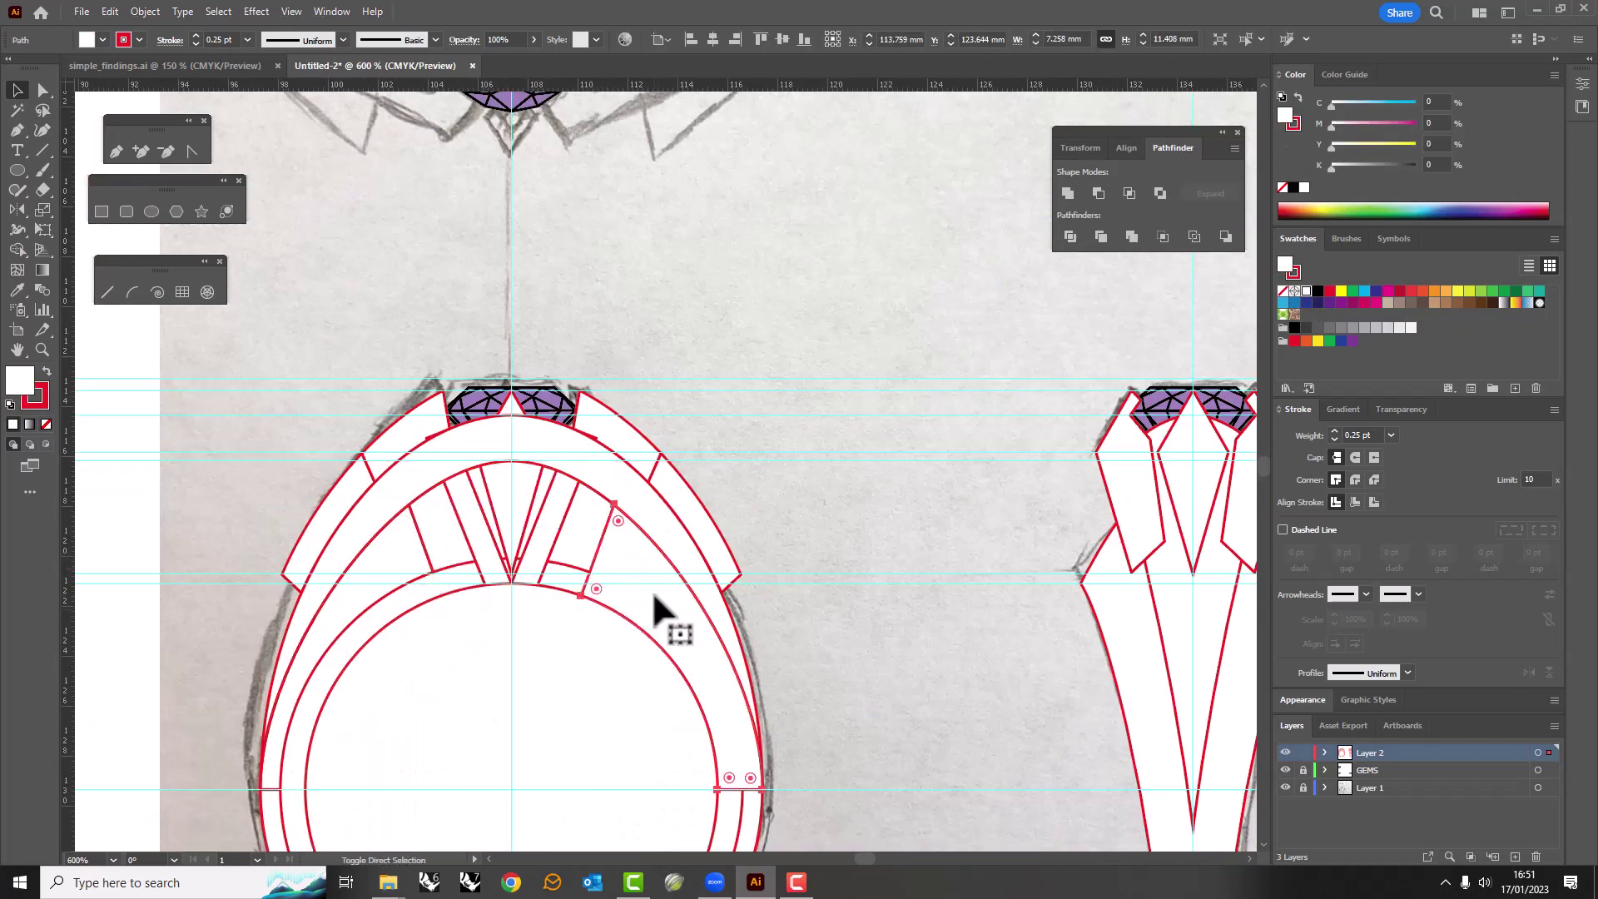
pyautogui.scroll(2, 683, 530)
pyautogui.scroll(-3, 690, 540)
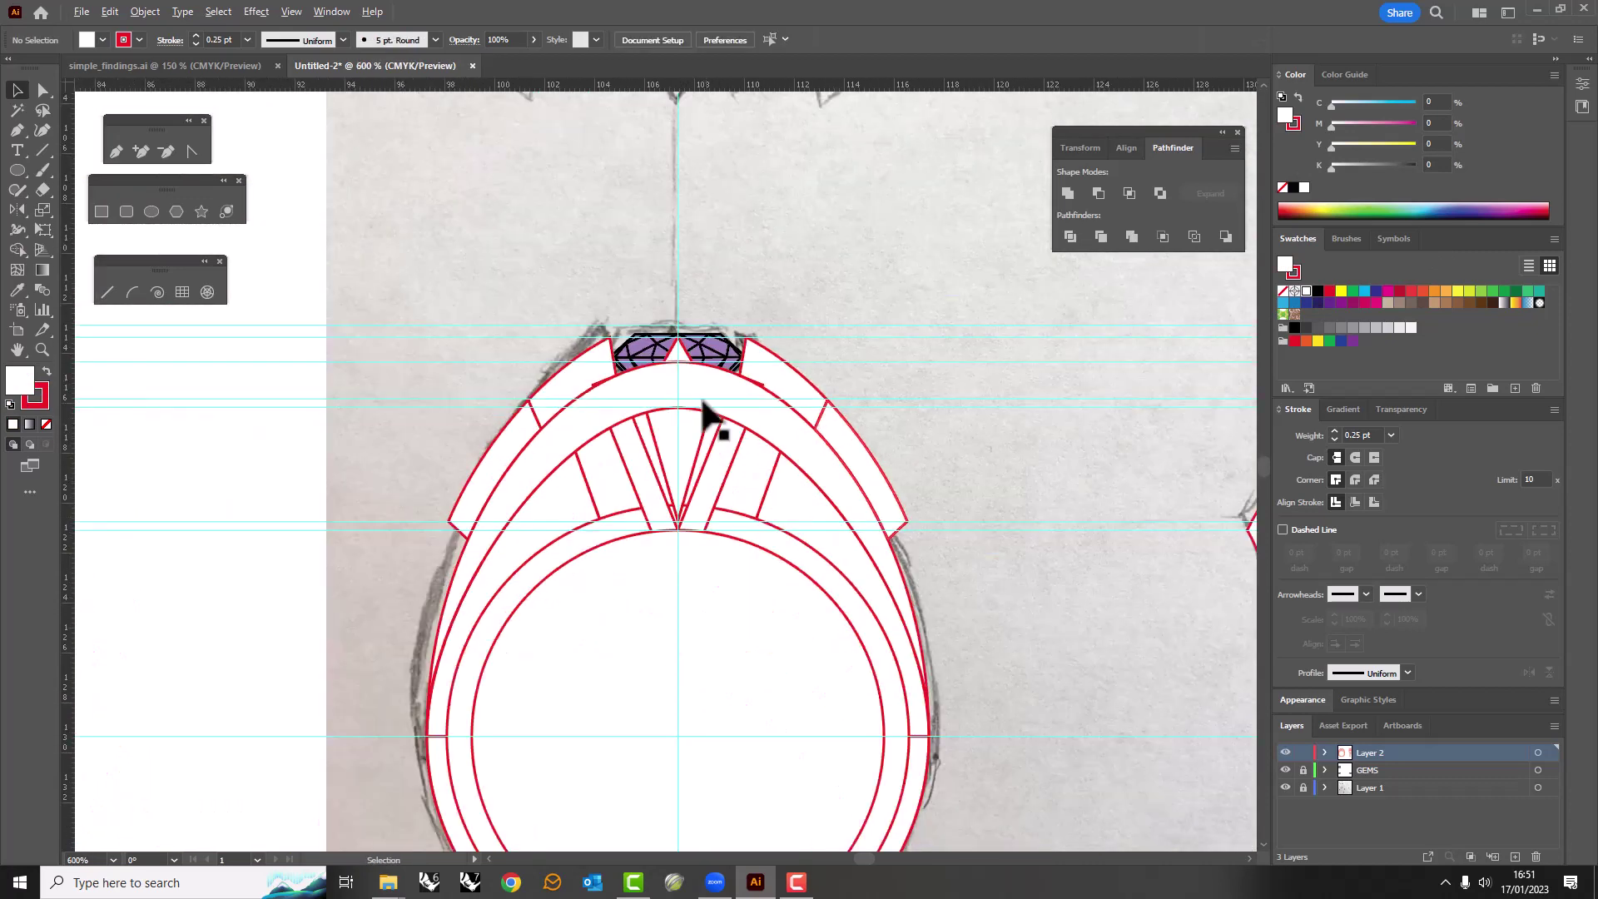
pyautogui.scroll(2, 676, 438)
pyautogui.press('v')
pyautogui.click(522, 471)
pyautogui.moveTo(523, 471); pyautogui.dragTo(491, 549)
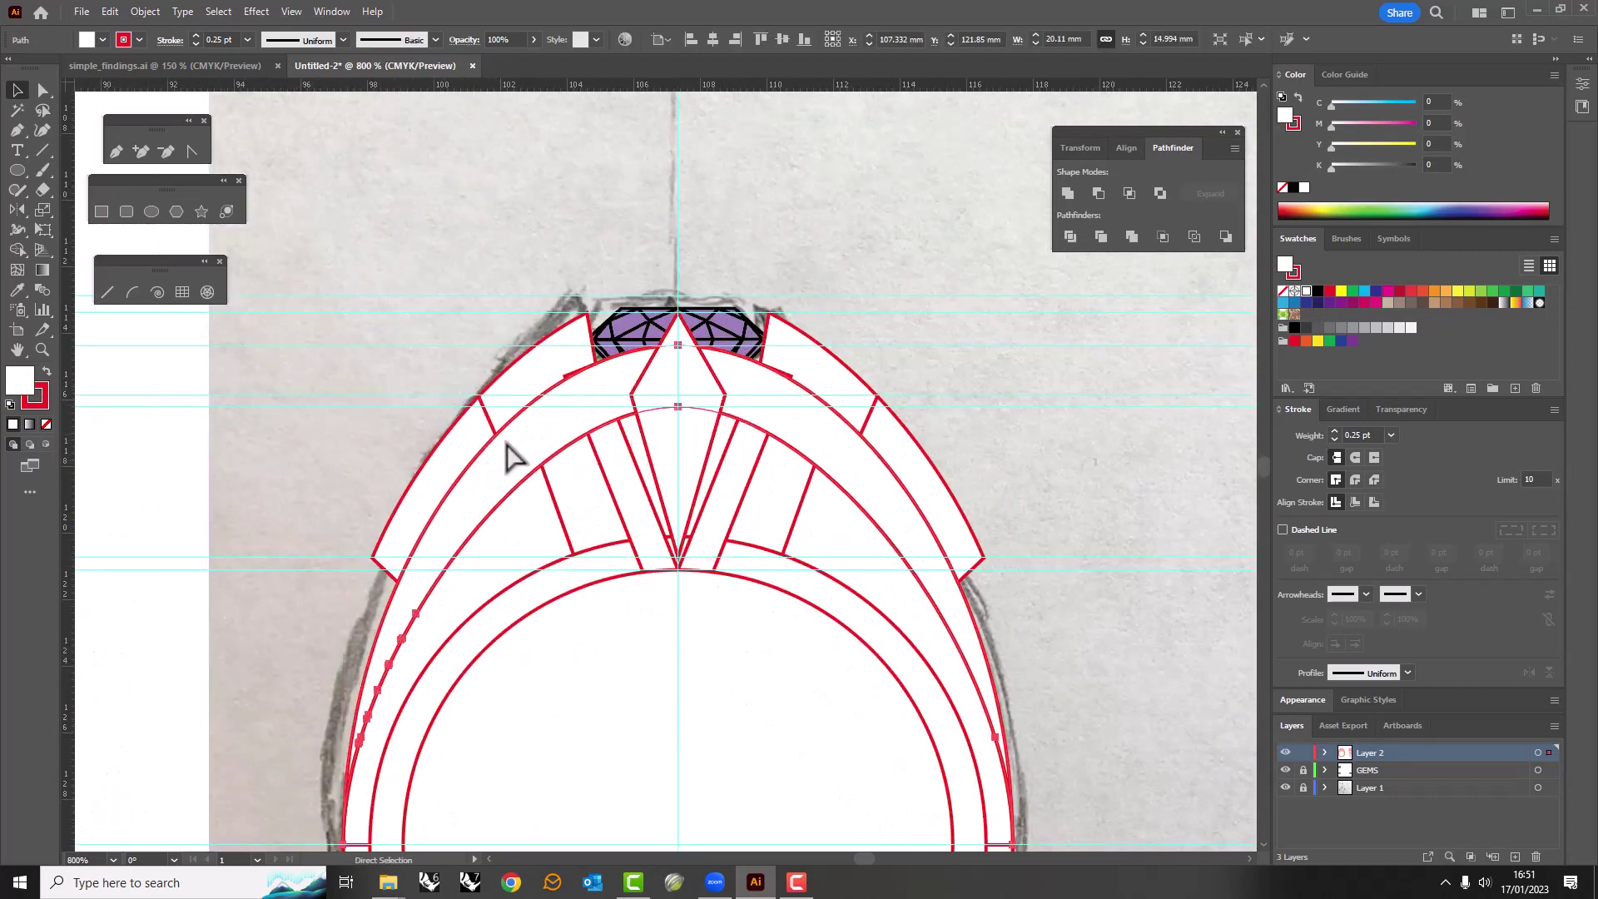
pyautogui.click(1285, 752)
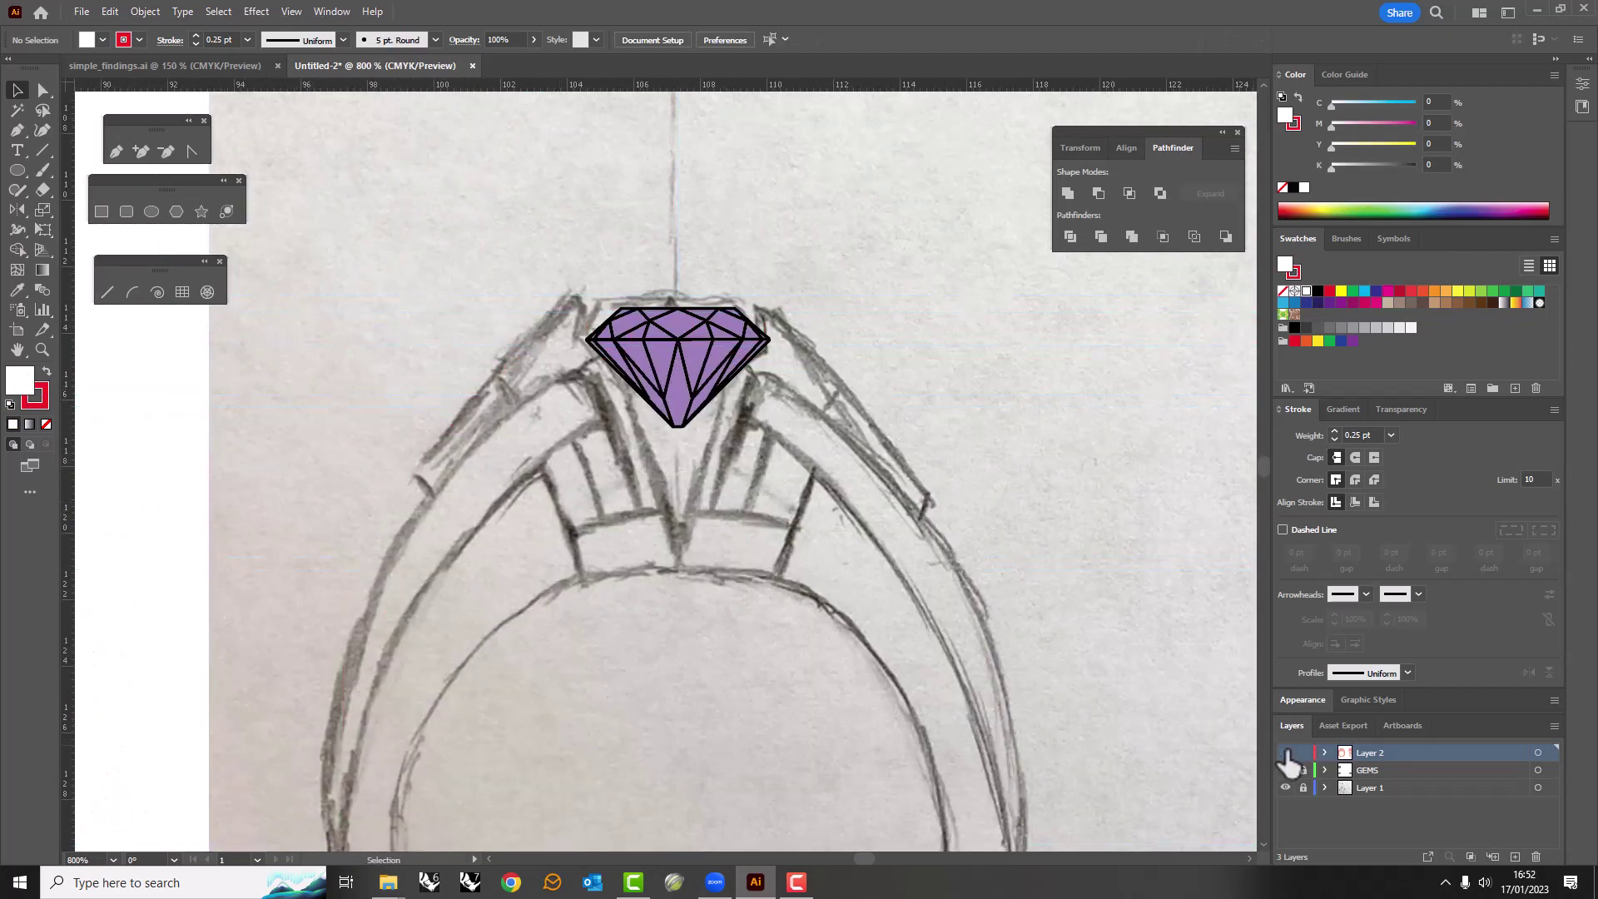
pyautogui.click(1284, 753)
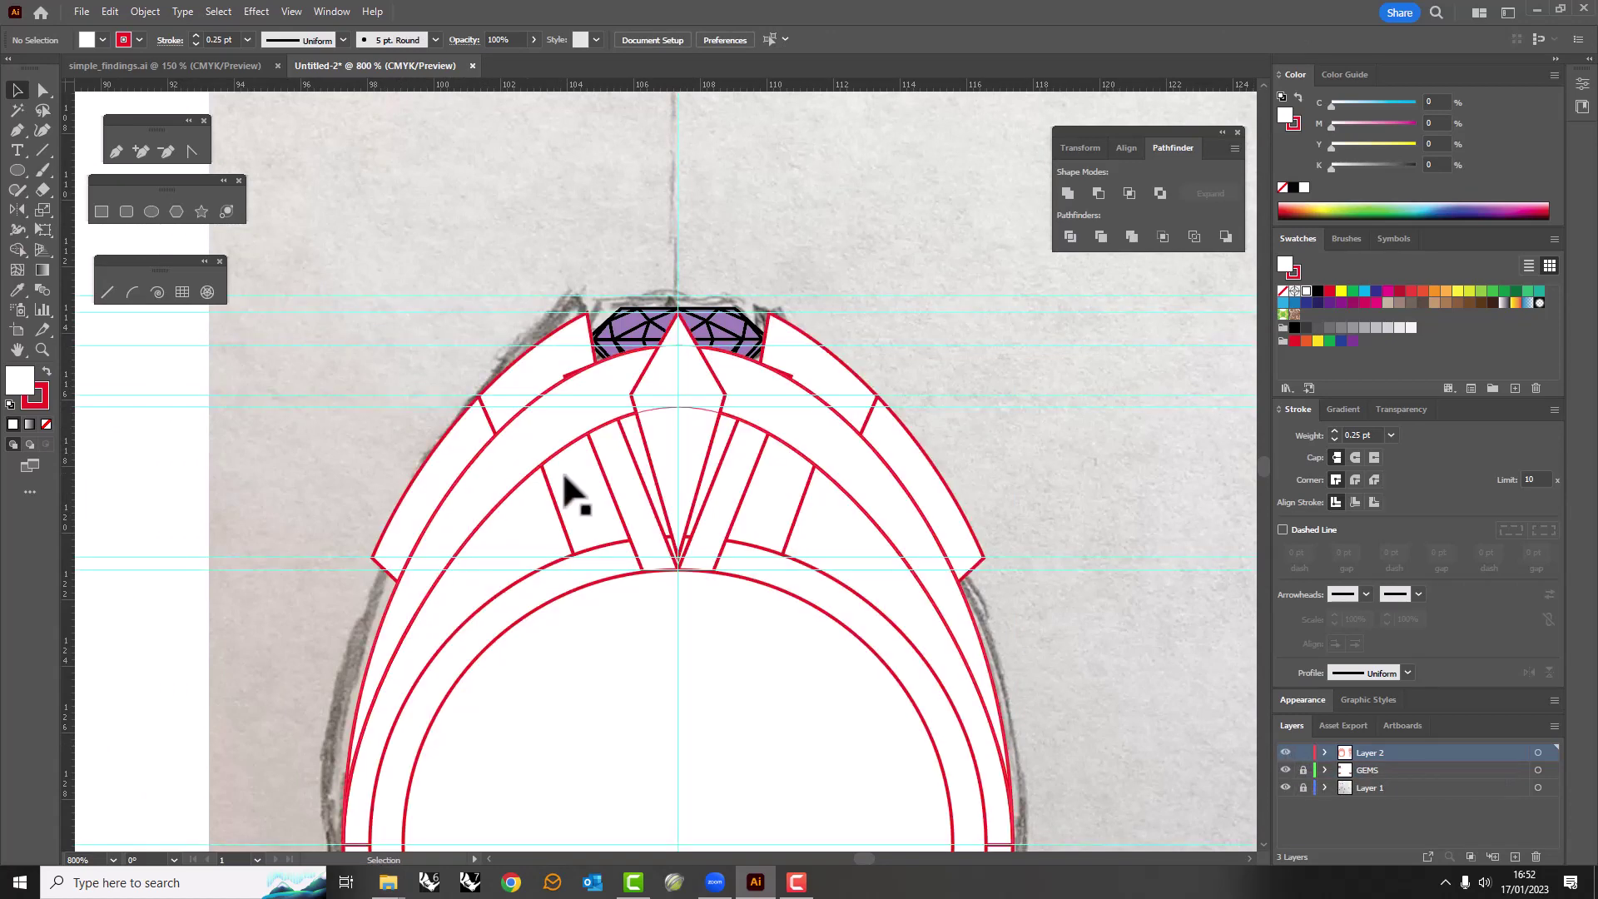
# Divide the overlapping ring outlines and delete the band piece crossing the gem.
pyautogui.click(571, 488)
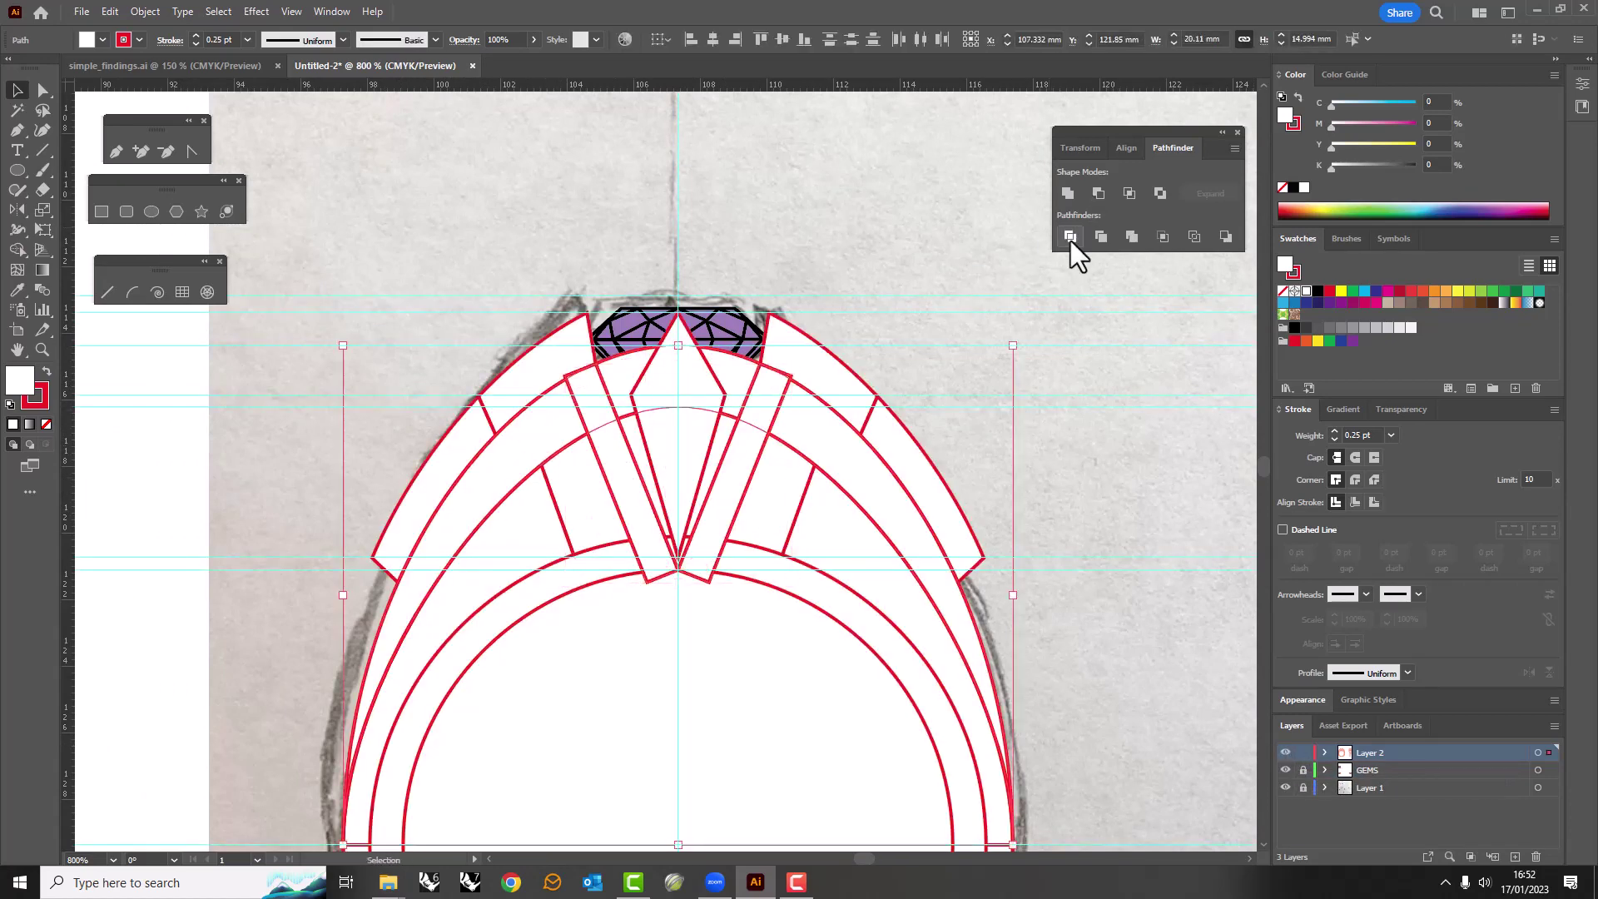
pyautogui.click(1070, 241)
pyautogui.rightClick(596, 406)
pyautogui.press('Escape')
pyautogui.hotkey('ctrl', '=')
pyautogui.click(655, 384)
pyautogui.press('Delete')
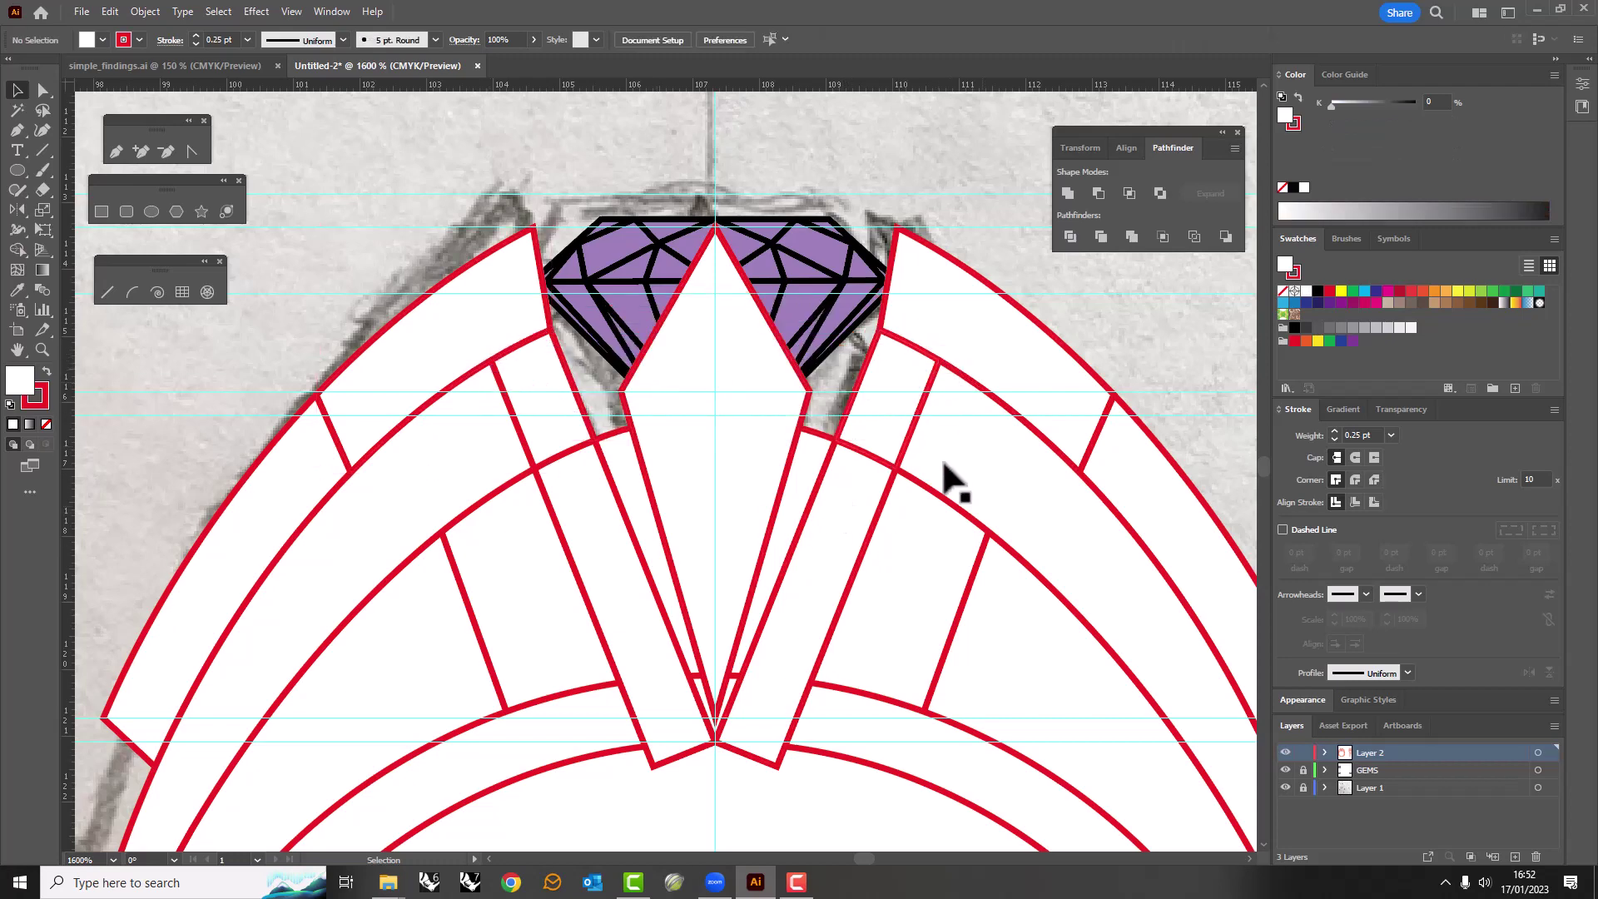
# Divide the selected central ring pieces again, undoing an accidental shift.
pyautogui.click(654, 551)
pyautogui.click(1285, 752)
pyautogui.click(1286, 753)
pyautogui.click(813, 588)
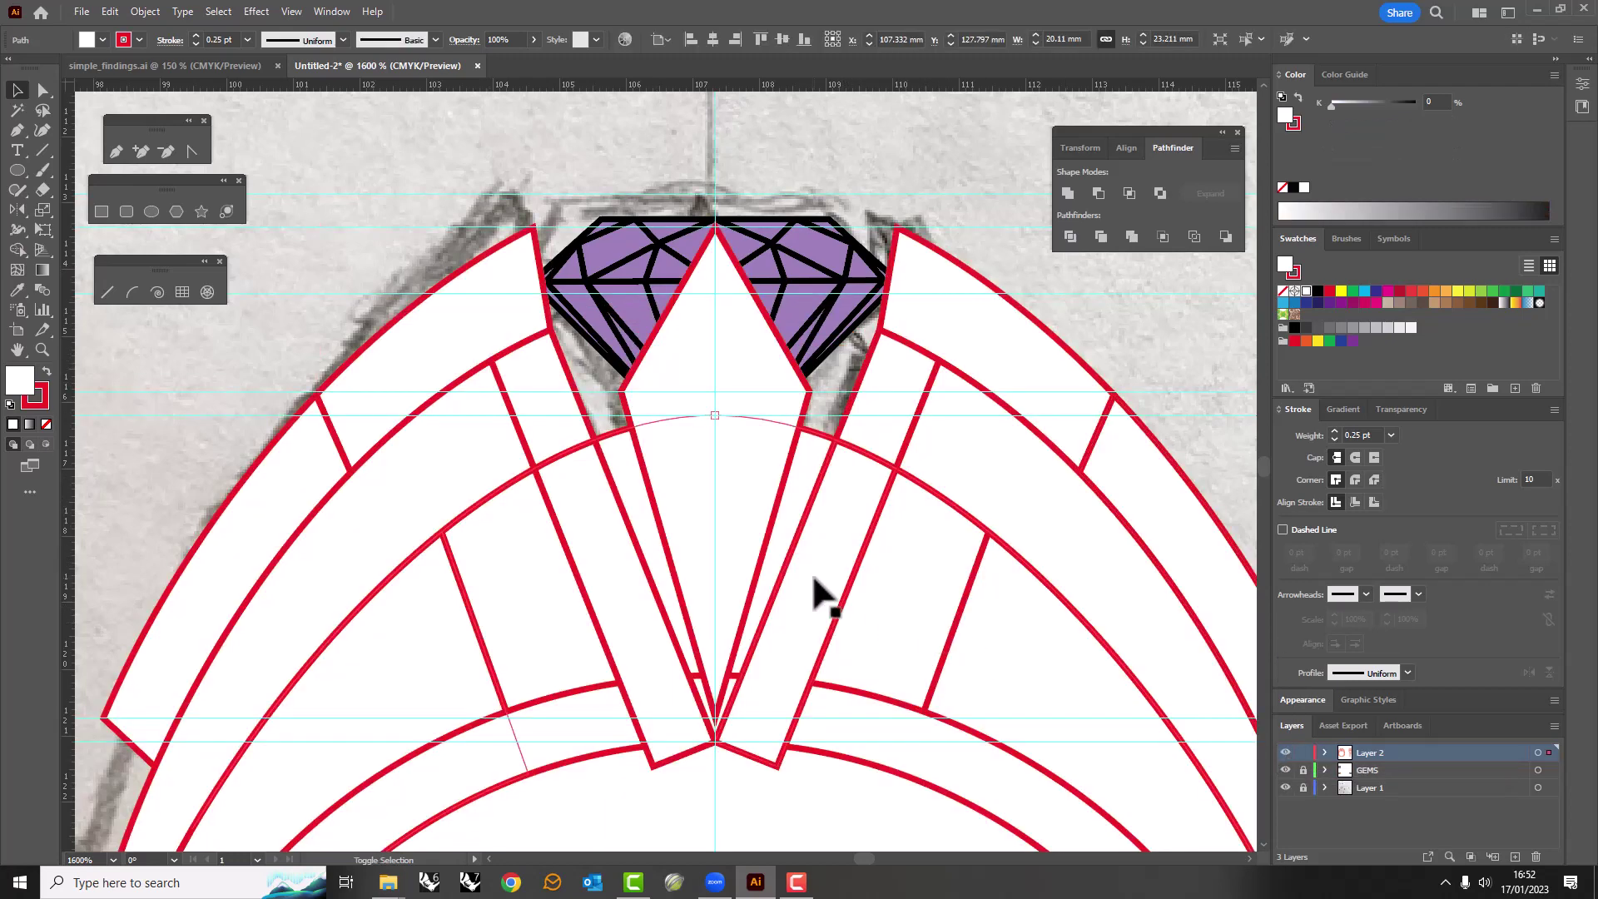
pyautogui.keyDown('shift'); pyautogui.click(564, 468); pyautogui.keyUp('shift')
pyautogui.scroll(-1, 564, 468)
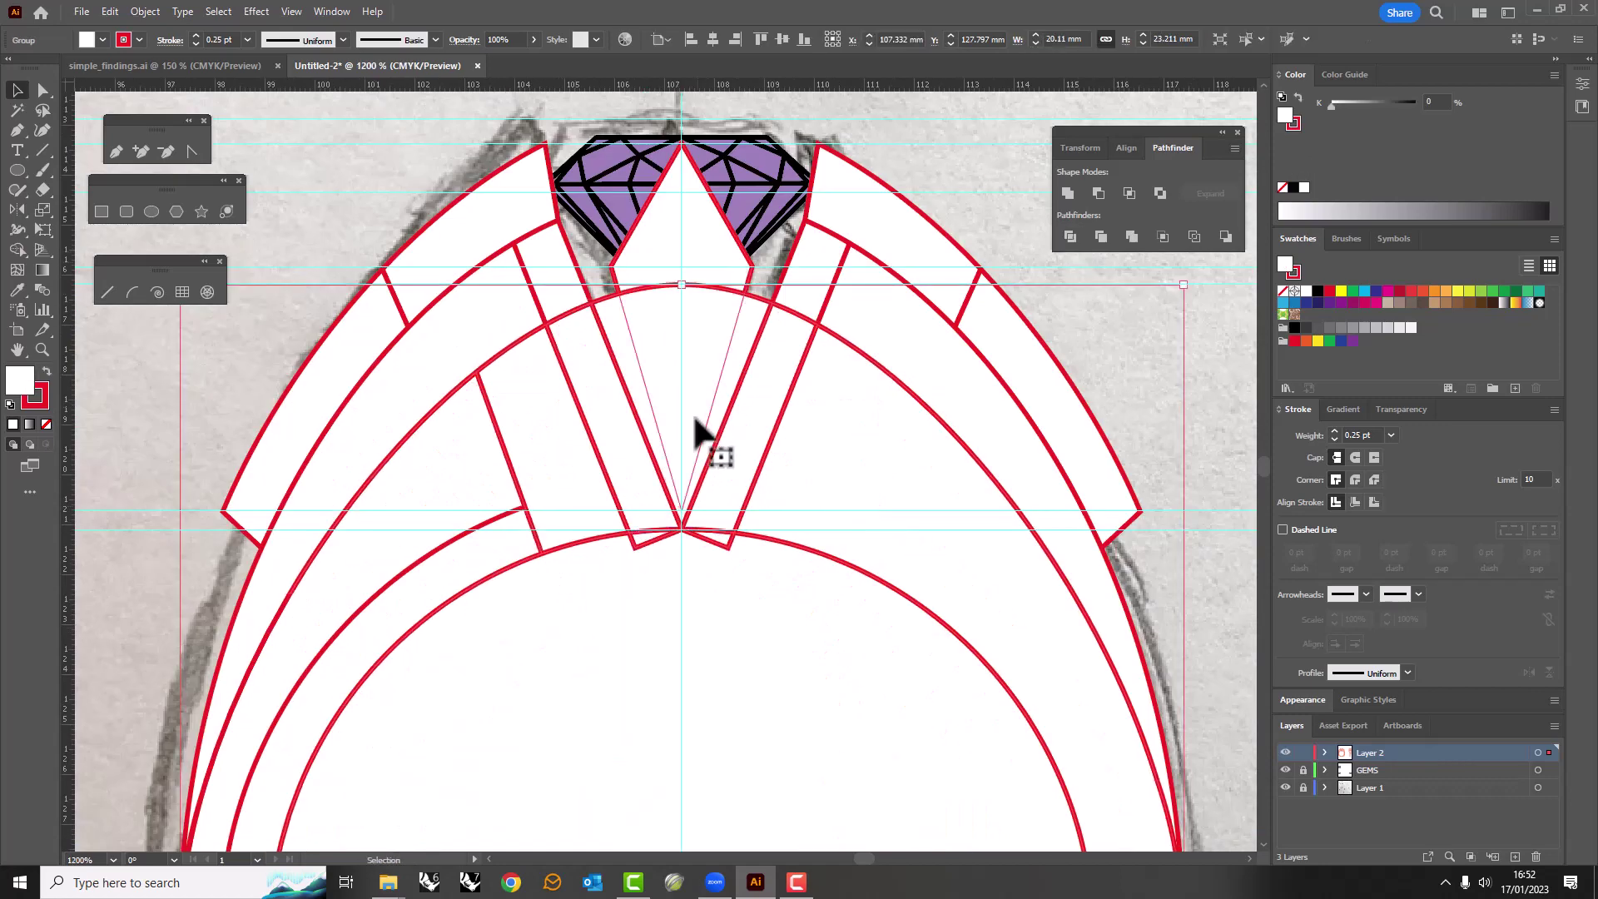
pyautogui.click(1070, 237)
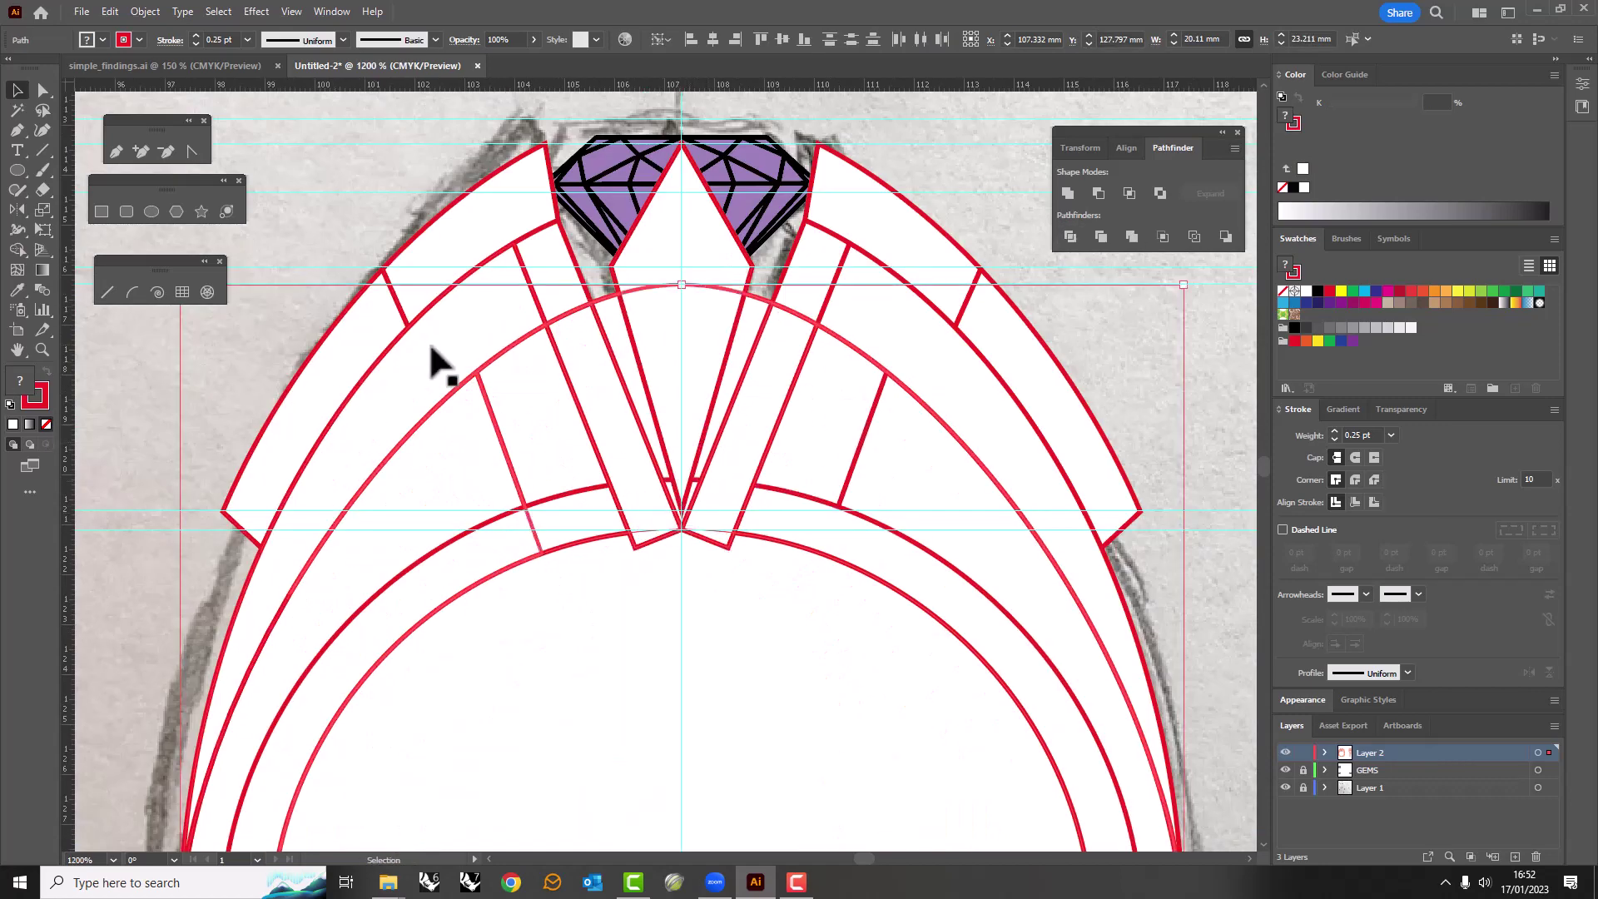
pyautogui.moveTo(784, 436); pyautogui.dragTo(889, 454)
pyautogui.hotkey('ctrl', 'z')
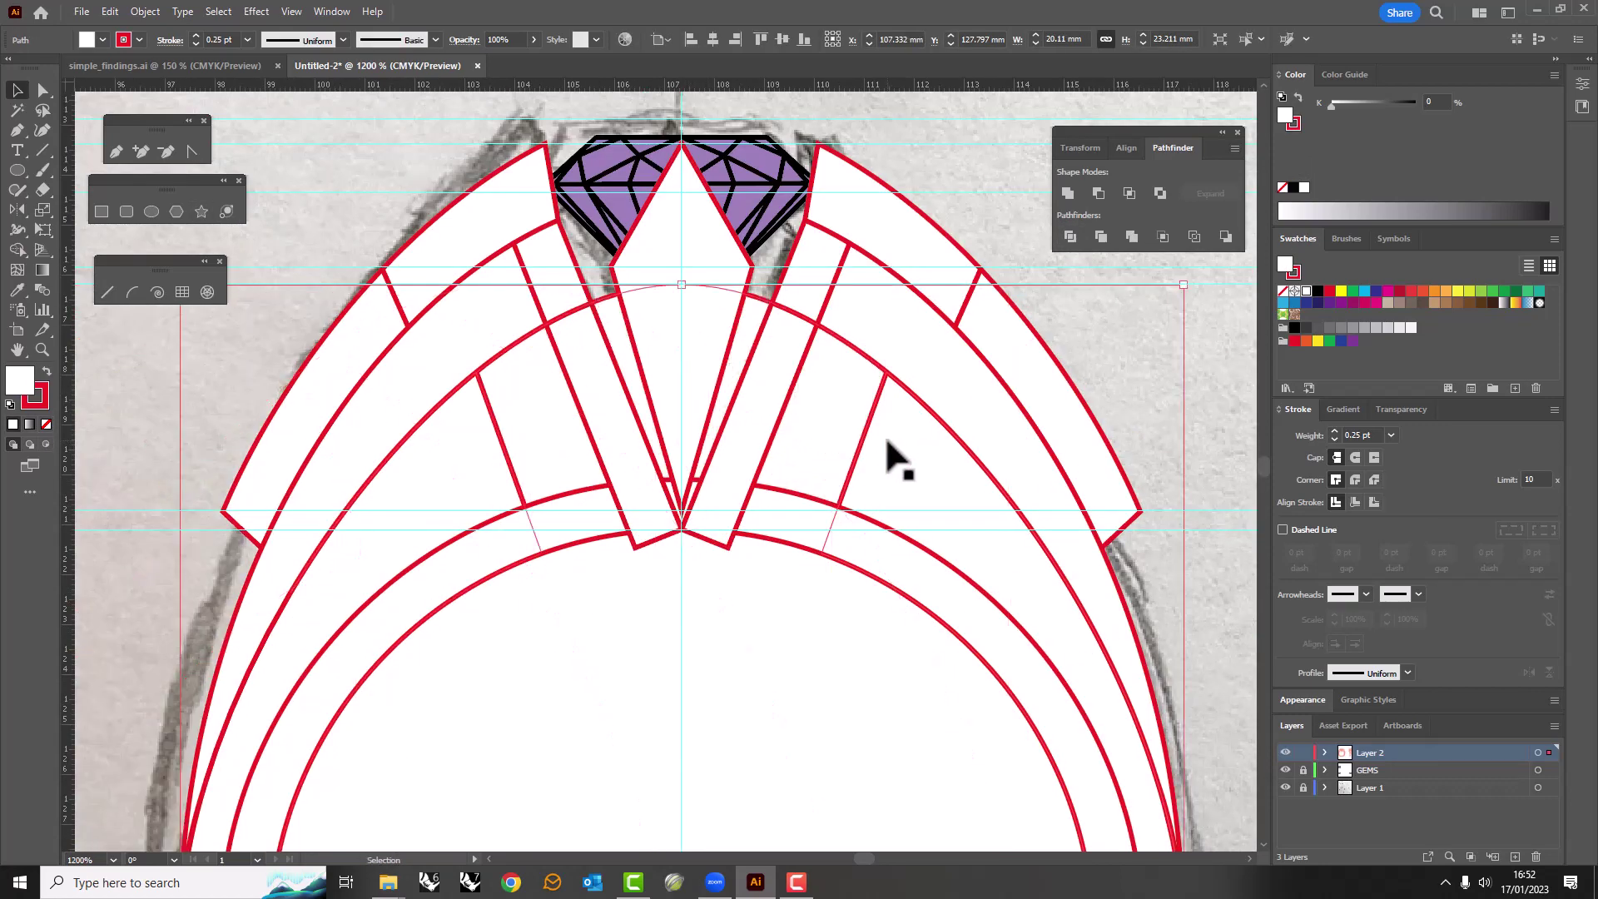
# Select the matching left and right ring pieces plus the top arc.
pyautogui.scroll(-2, 799, 432)
pyautogui.click(660, 460)
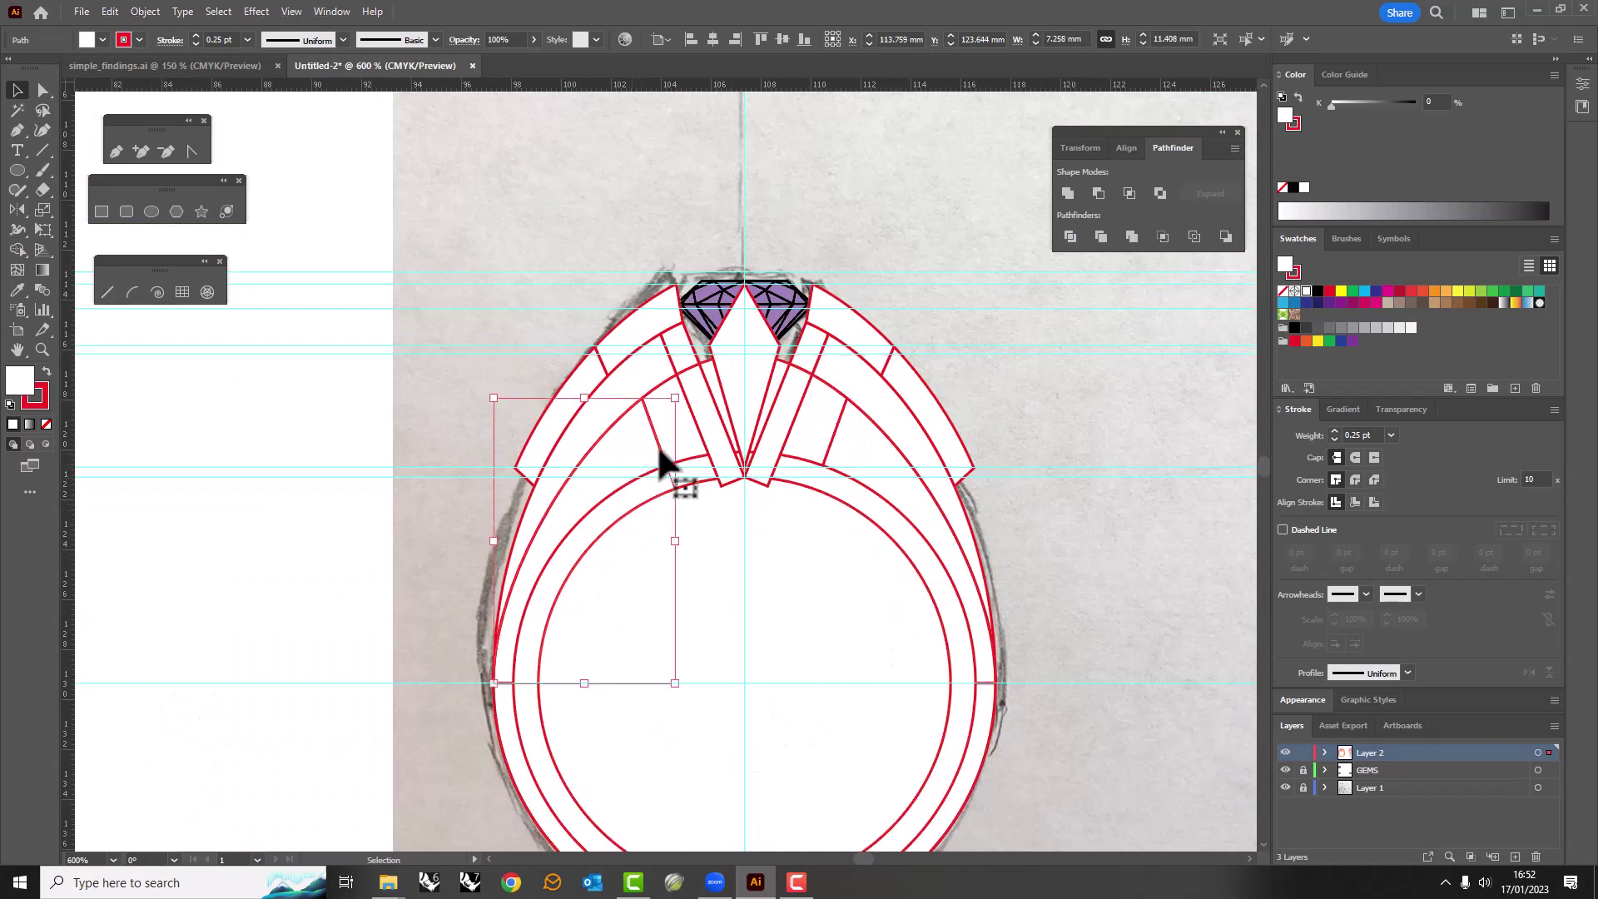
pyautogui.click(818, 448)
pyautogui.keyDown('shift'); pyautogui.click(666, 441); pyautogui.keyUp('shift')
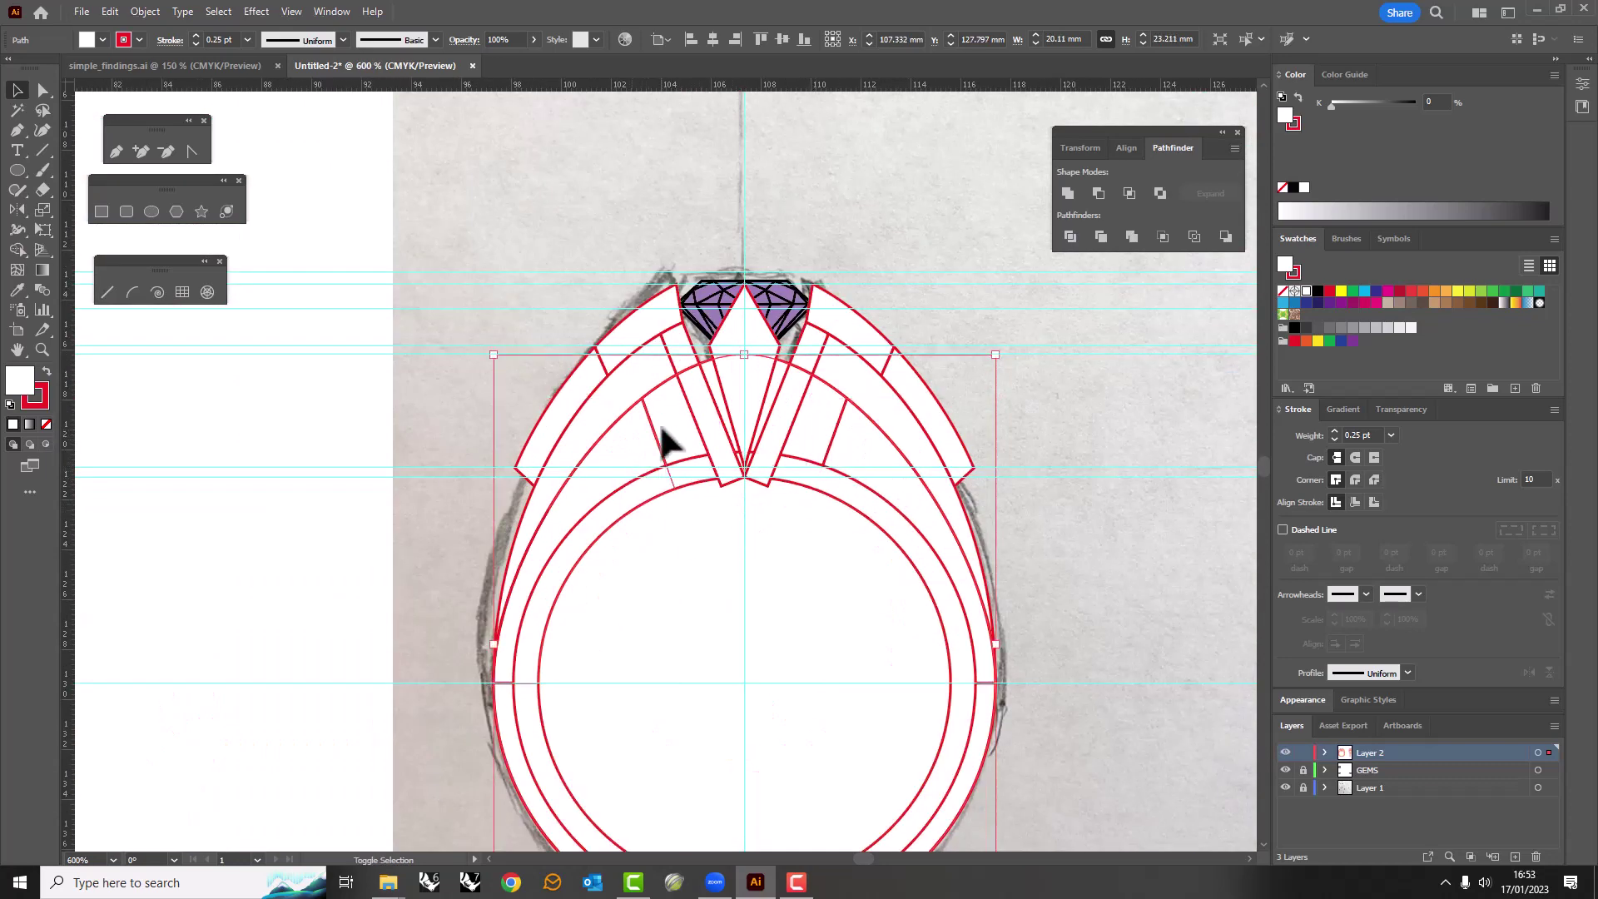
pyautogui.keyDown('shift'); pyautogui.click(690, 385); pyautogui.keyUp('shift')
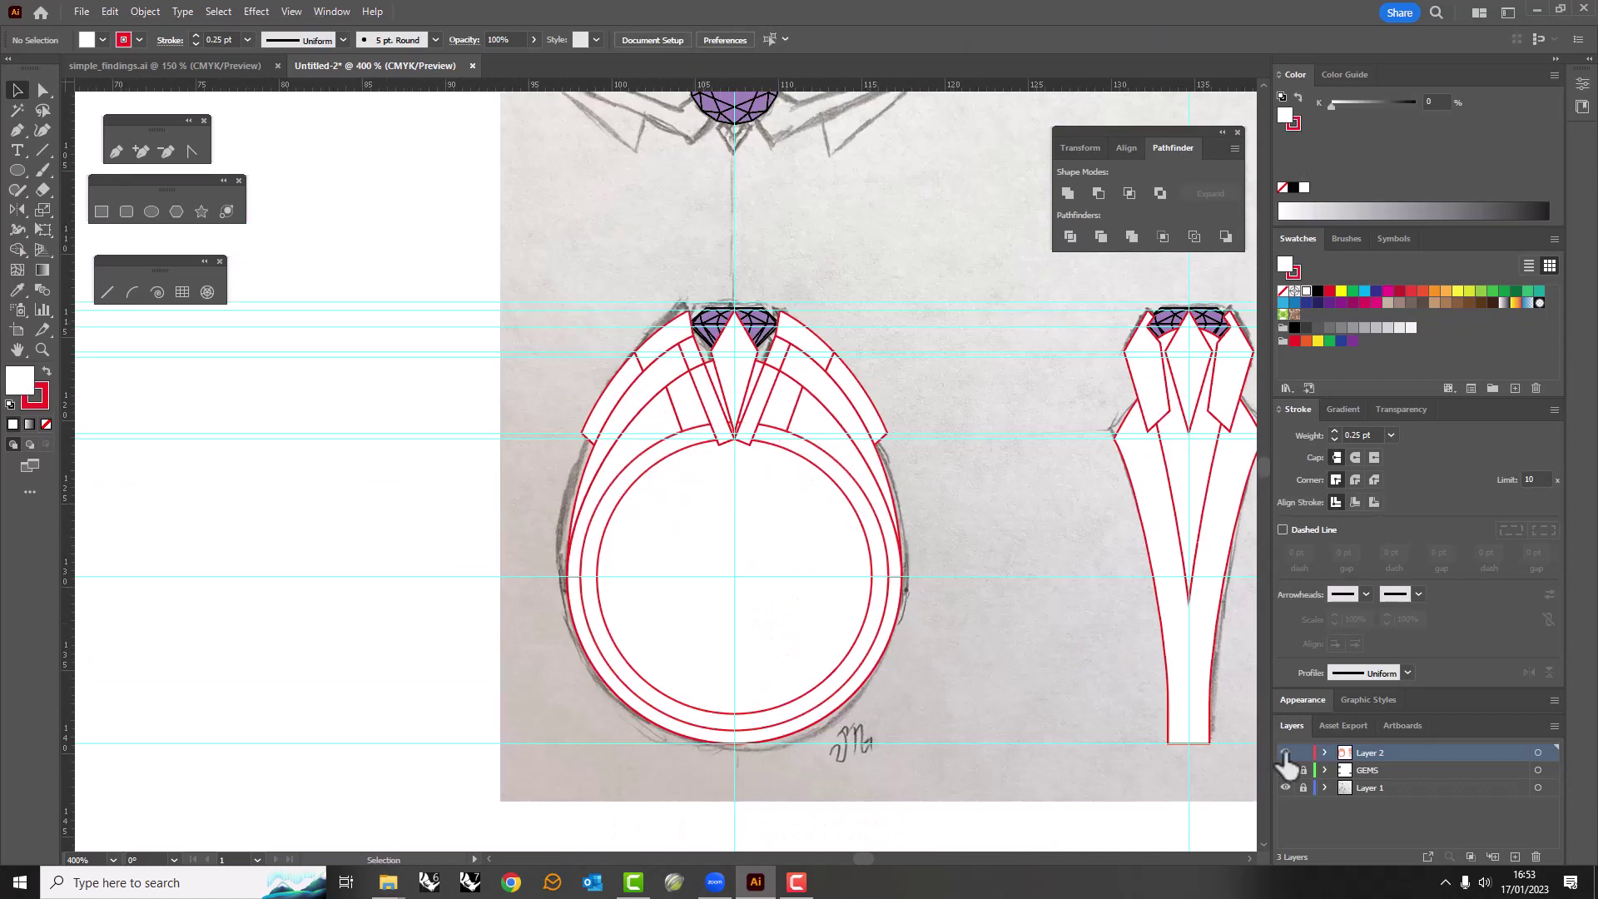
# Set the ring outline group to no fill.
pyautogui.click(1286, 752)
pyautogui.click(677, 445)
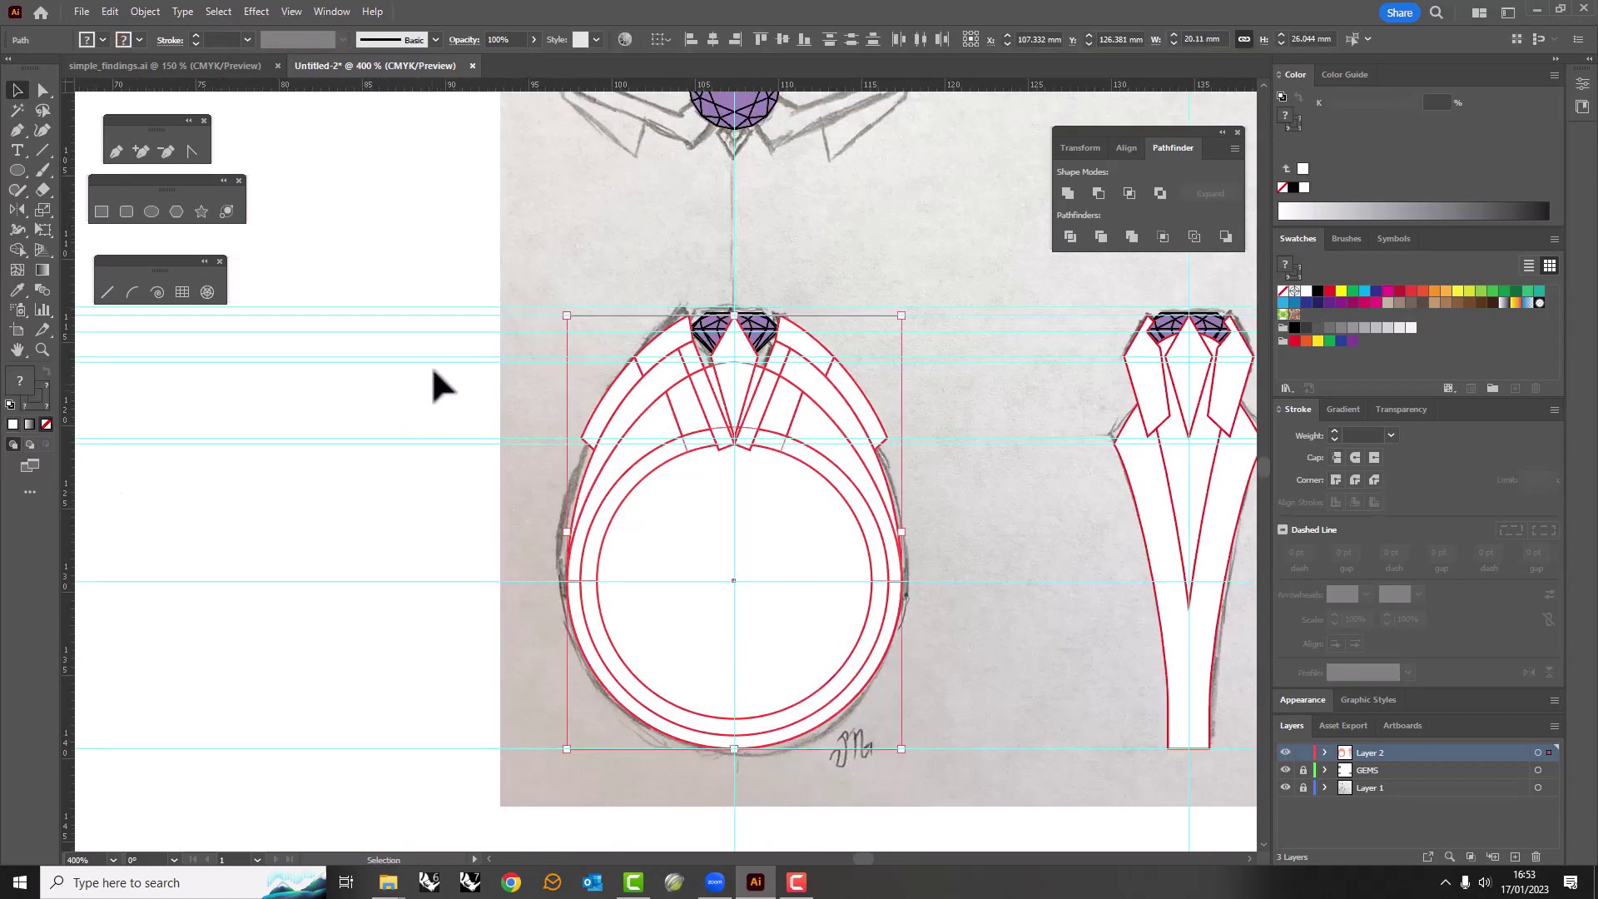
pyautogui.click(1282, 291)
pyautogui.click(464, 339)
pyautogui.scroll(1, 671, 403)
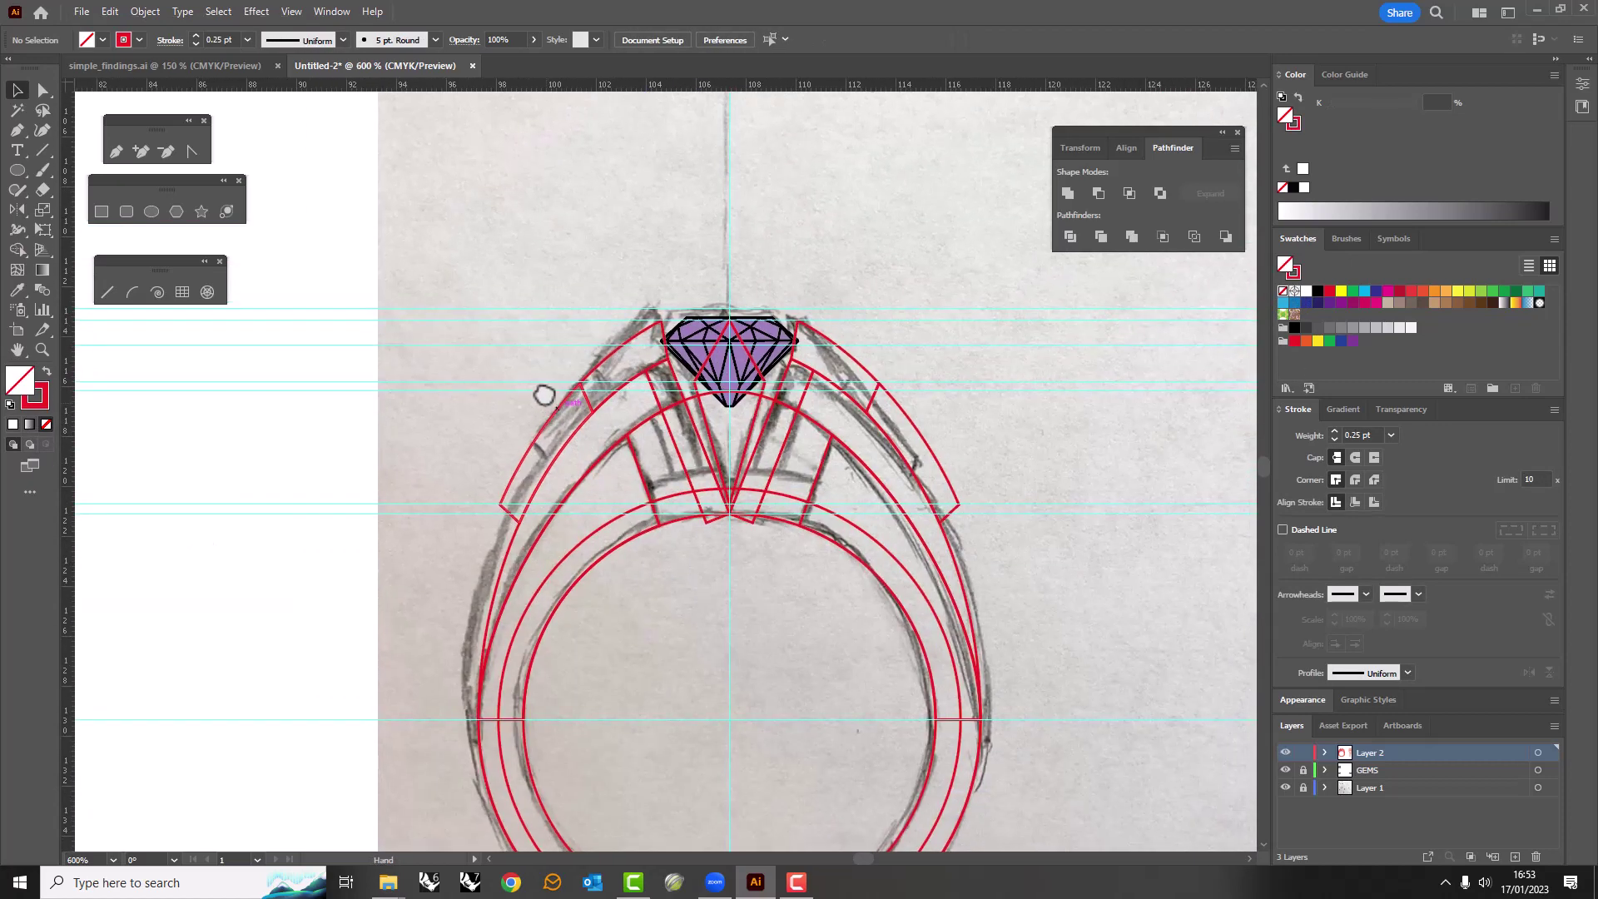
pyautogui.moveTo(562, 352); pyautogui.dragTo(566, 468)
# Fill both shoulder pieces with cyan.
pyautogui.click(533, 560)
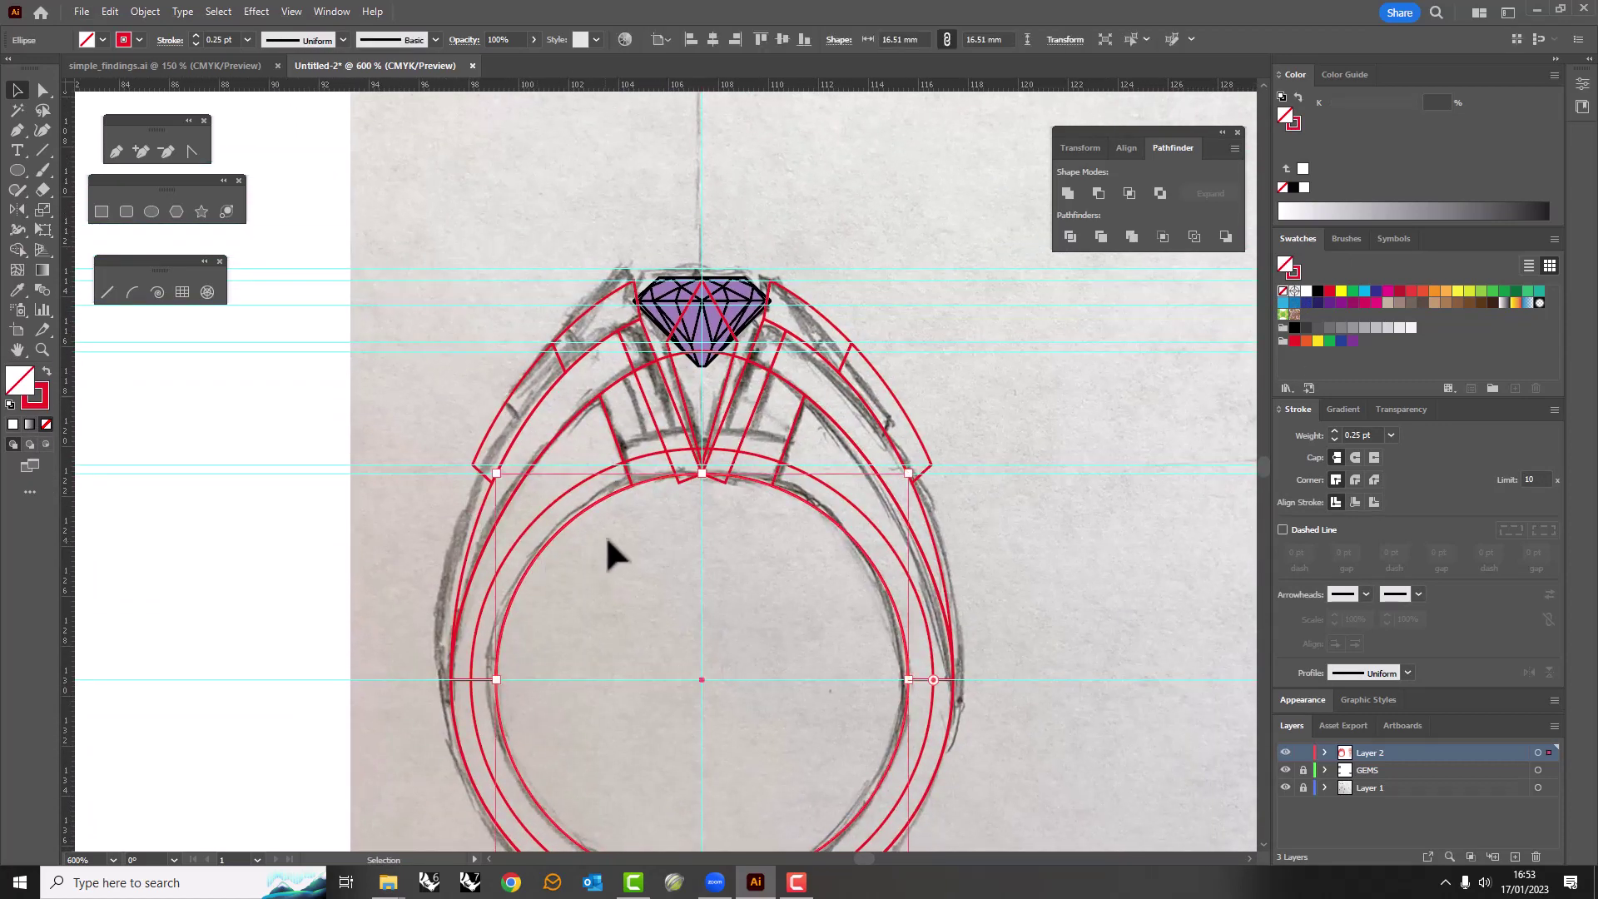
pyautogui.click(528, 350)
pyautogui.click(1364, 290)
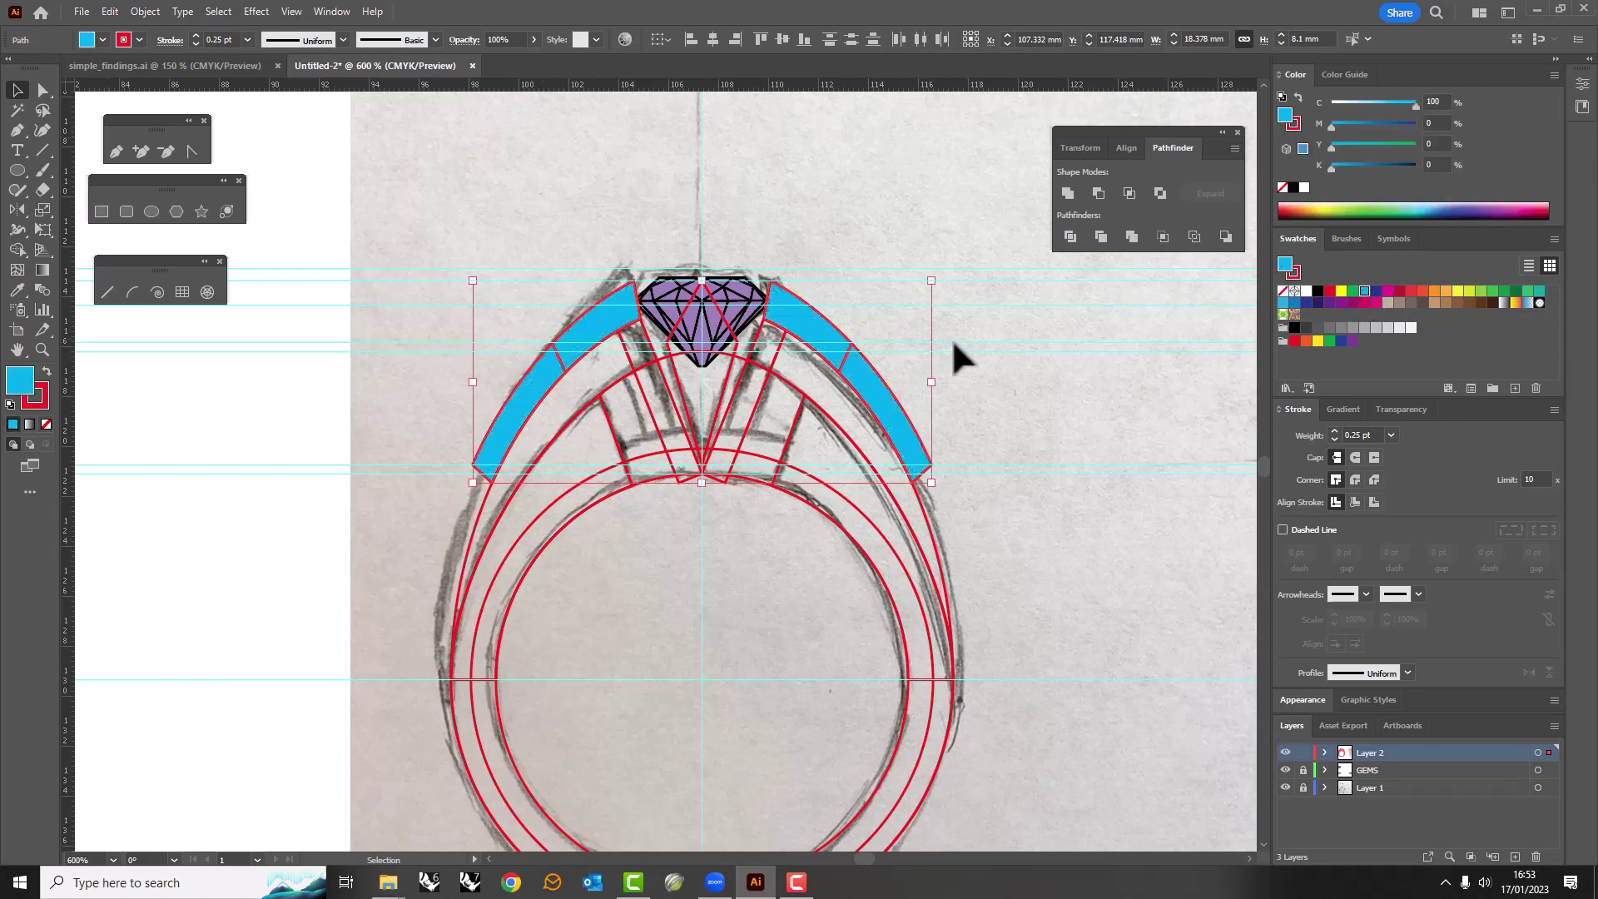
pyautogui.click(951, 338)
# Fill the inner shoulder bands orange, replacing a first magenta attempt.
pyautogui.scroll(3, 624, 357)
pyautogui.scroll(-2, 462, 539)
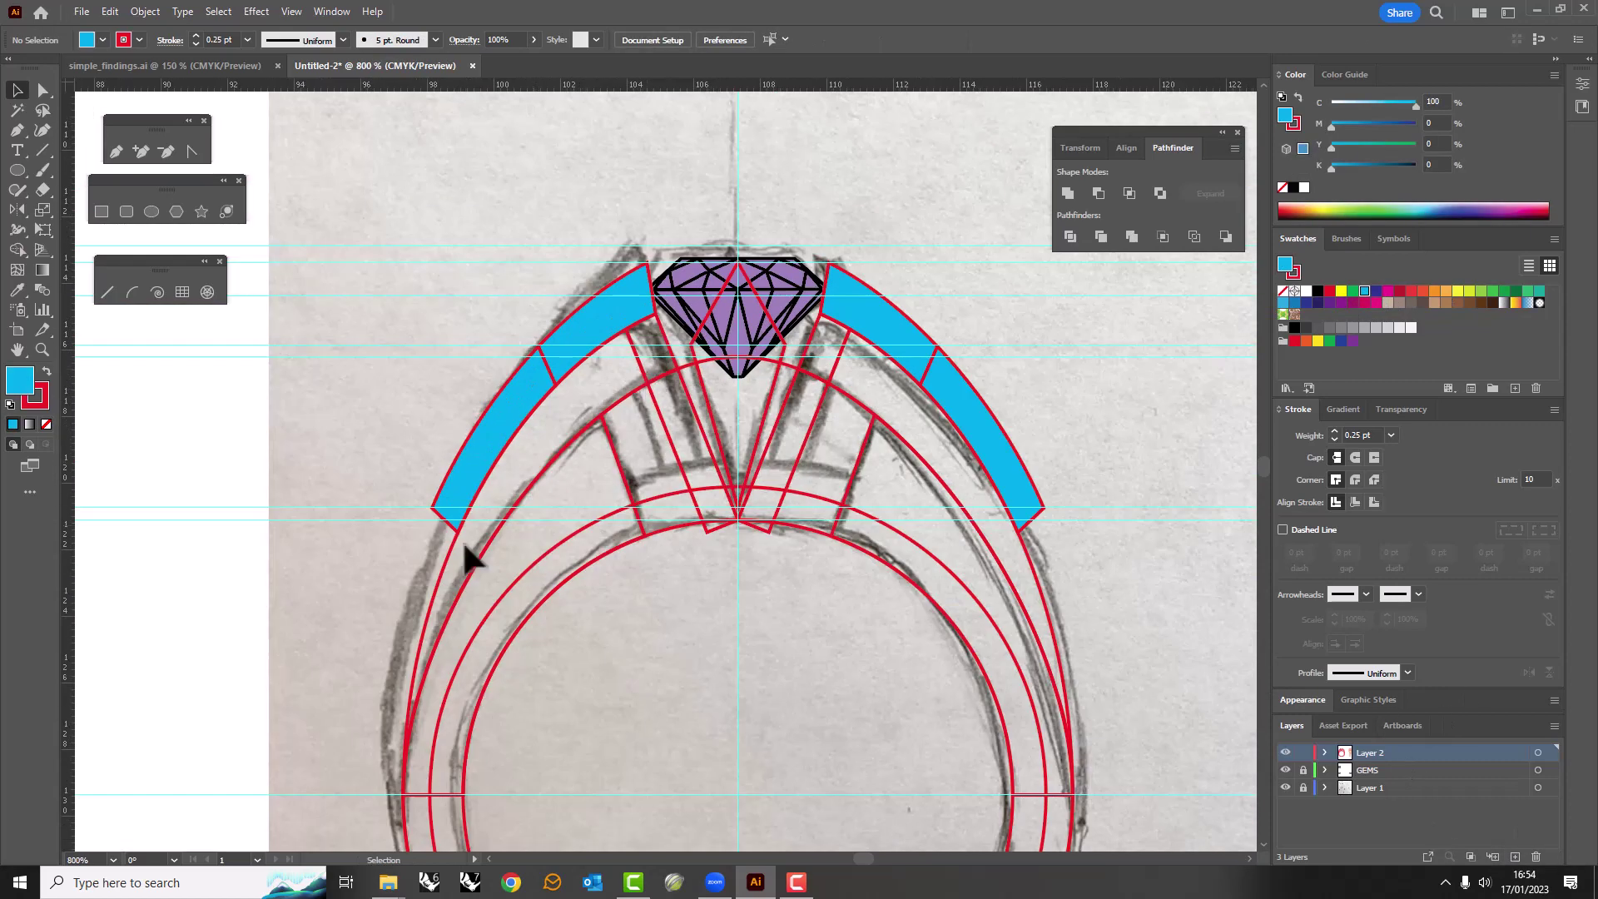
pyautogui.click(462, 539)
pyautogui.click(1387, 293)
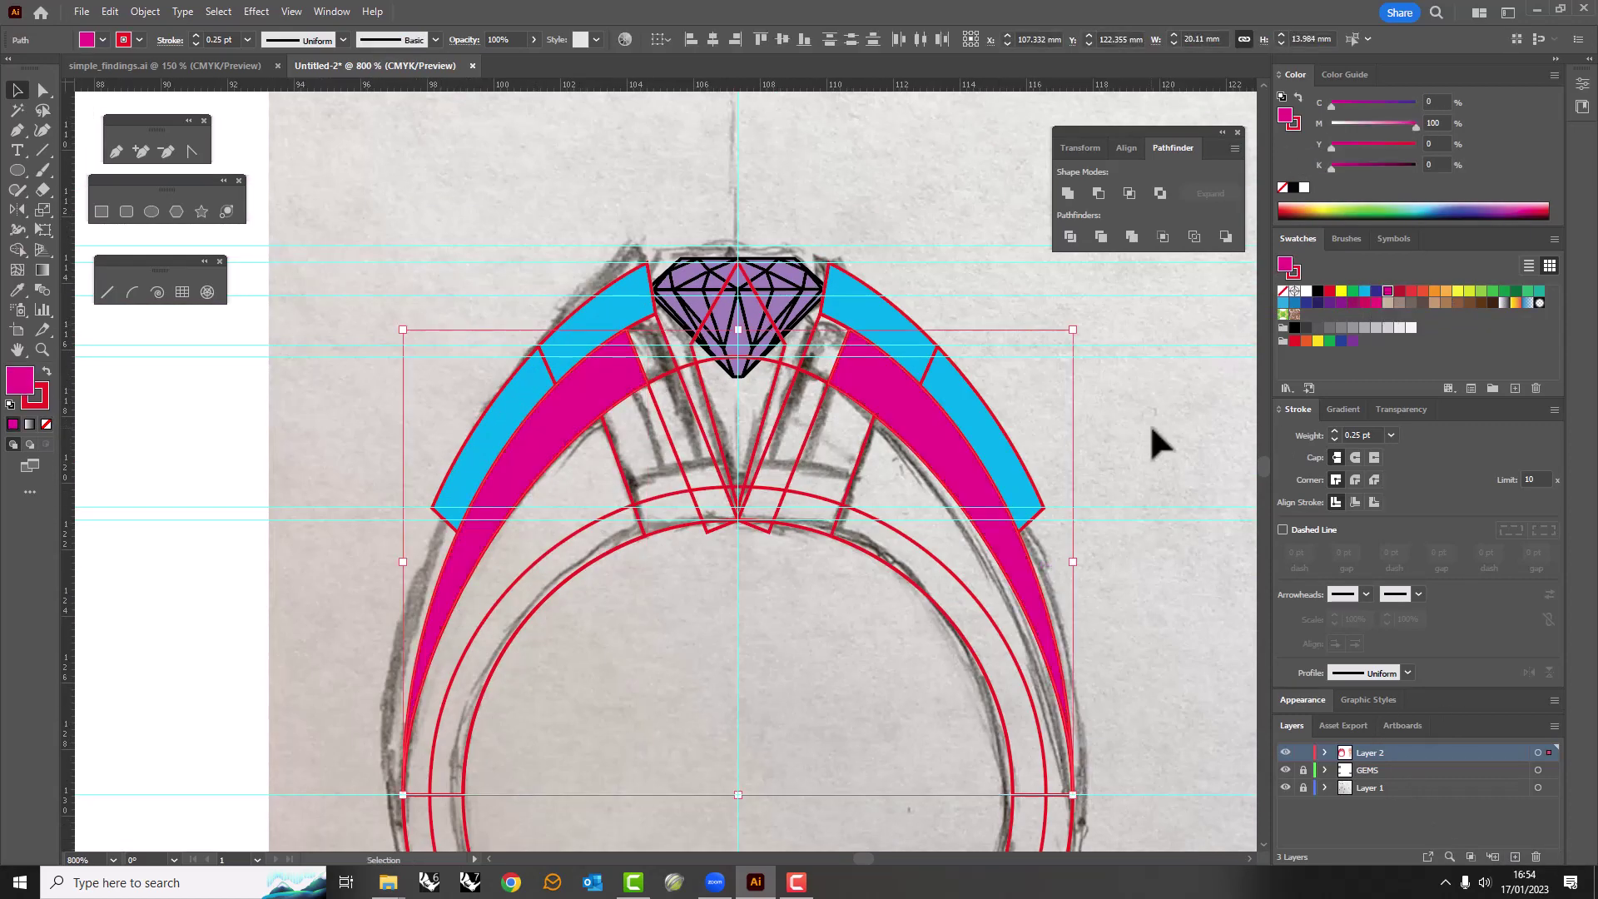
pyautogui.click(1150, 425)
pyautogui.click(670, 358)
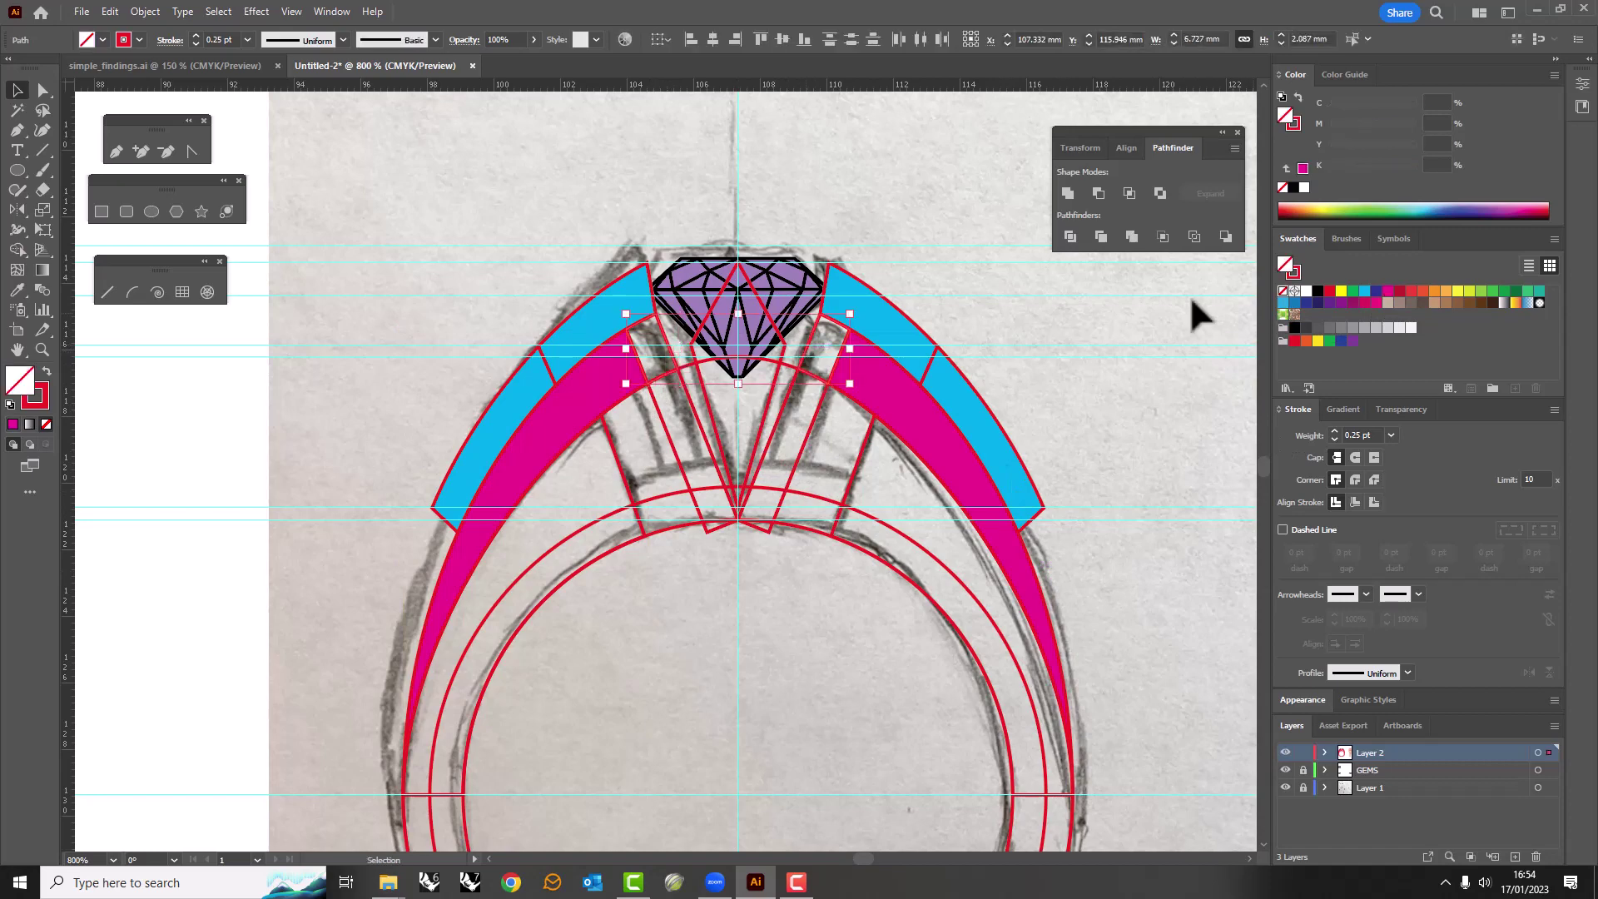
pyautogui.keyDown('shift'); pyautogui.click(889, 416); pyautogui.keyUp('shift')
pyautogui.hotkey('ctrl', 'z')
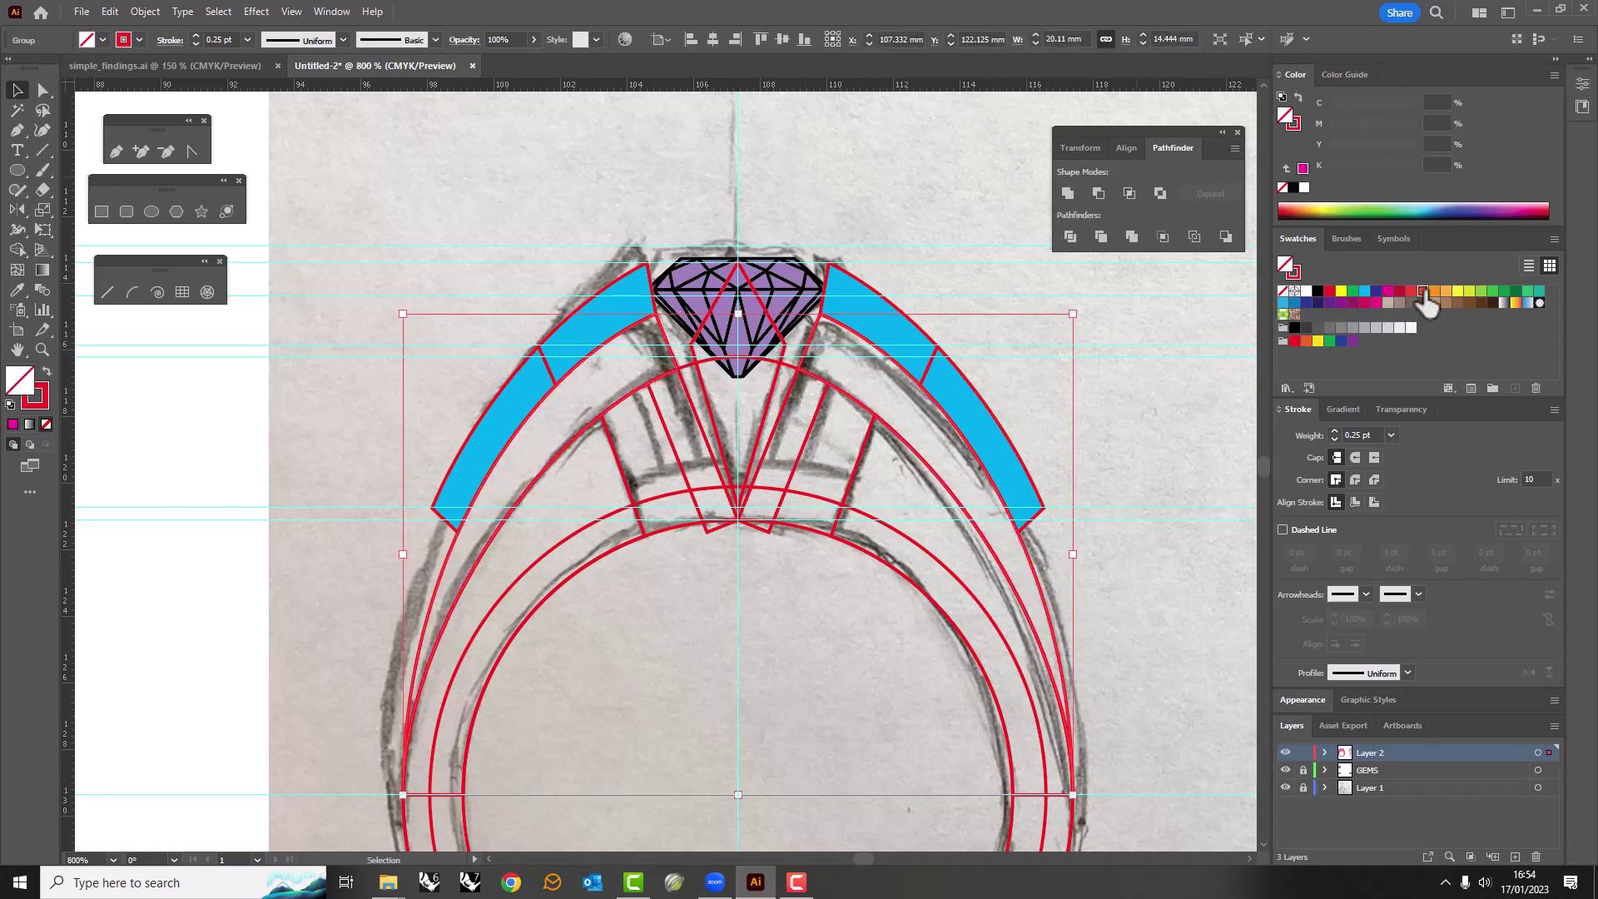
pyautogui.click(1446, 291)
pyautogui.click(1148, 354)
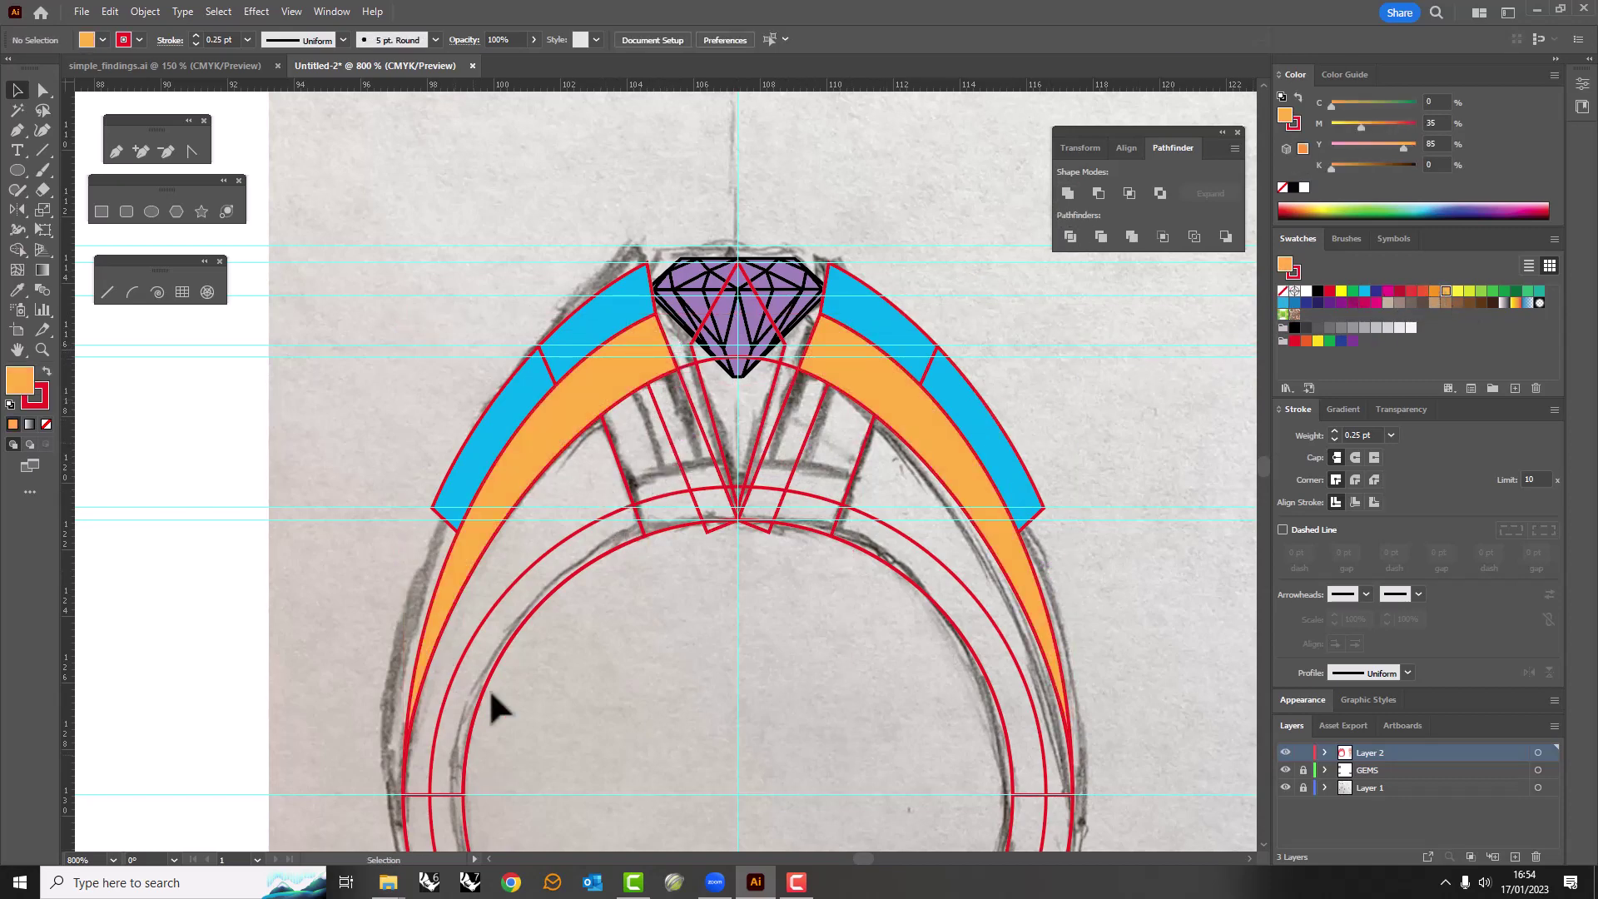
# Fill the left and right lower side pieces with taupe.
pyautogui.scroll(-3, 491, 707)
pyautogui.press('/')
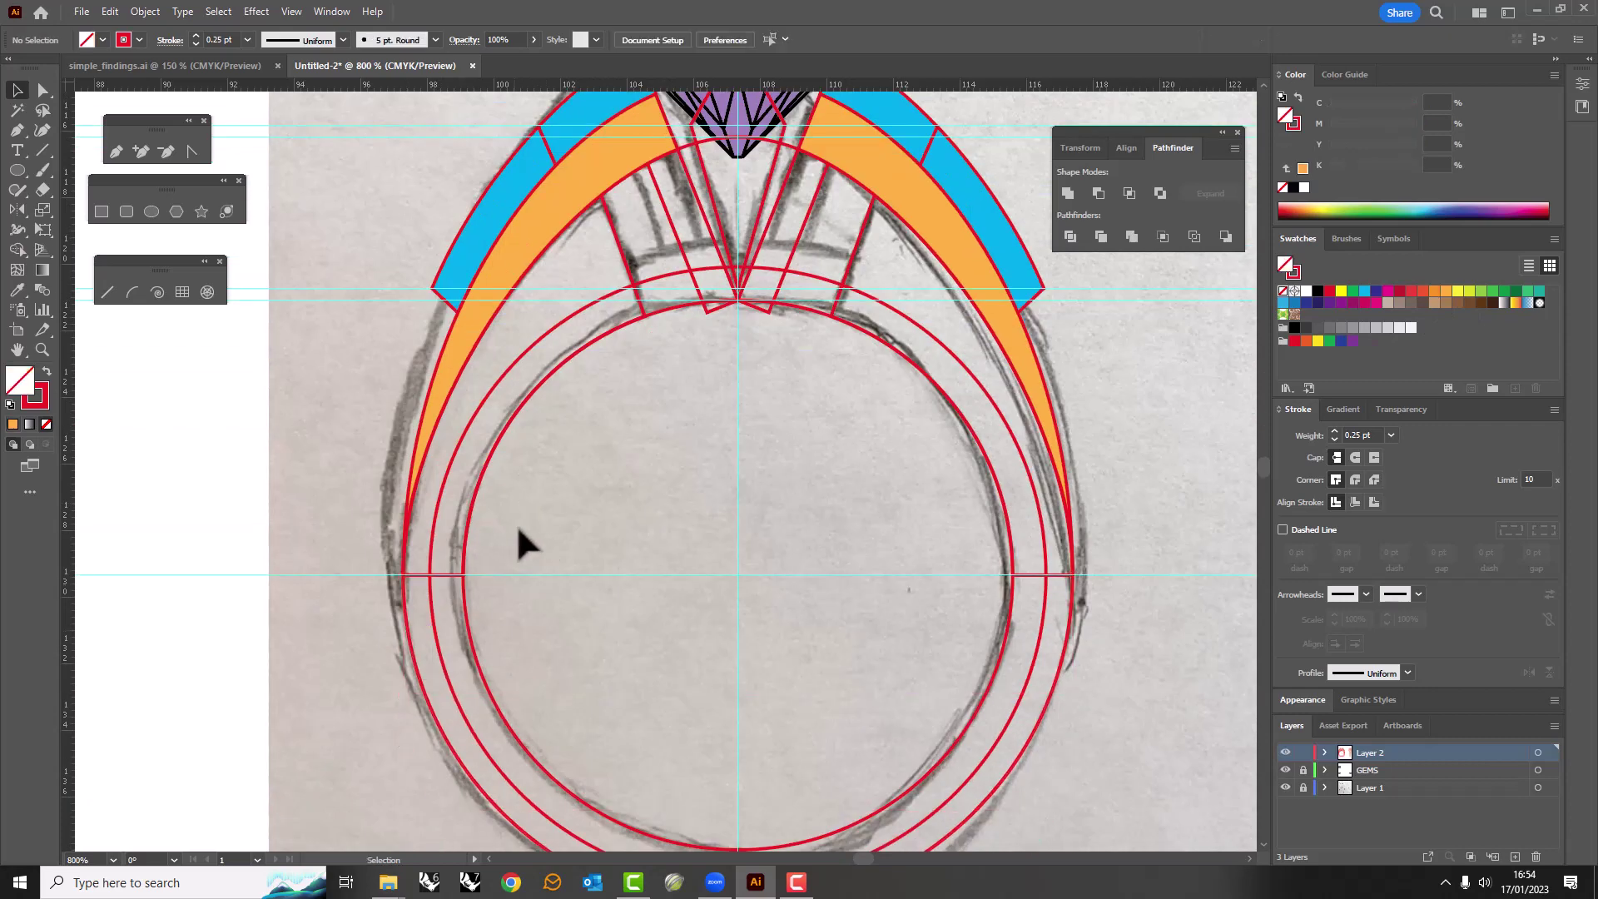
pyautogui.click(992, 676)
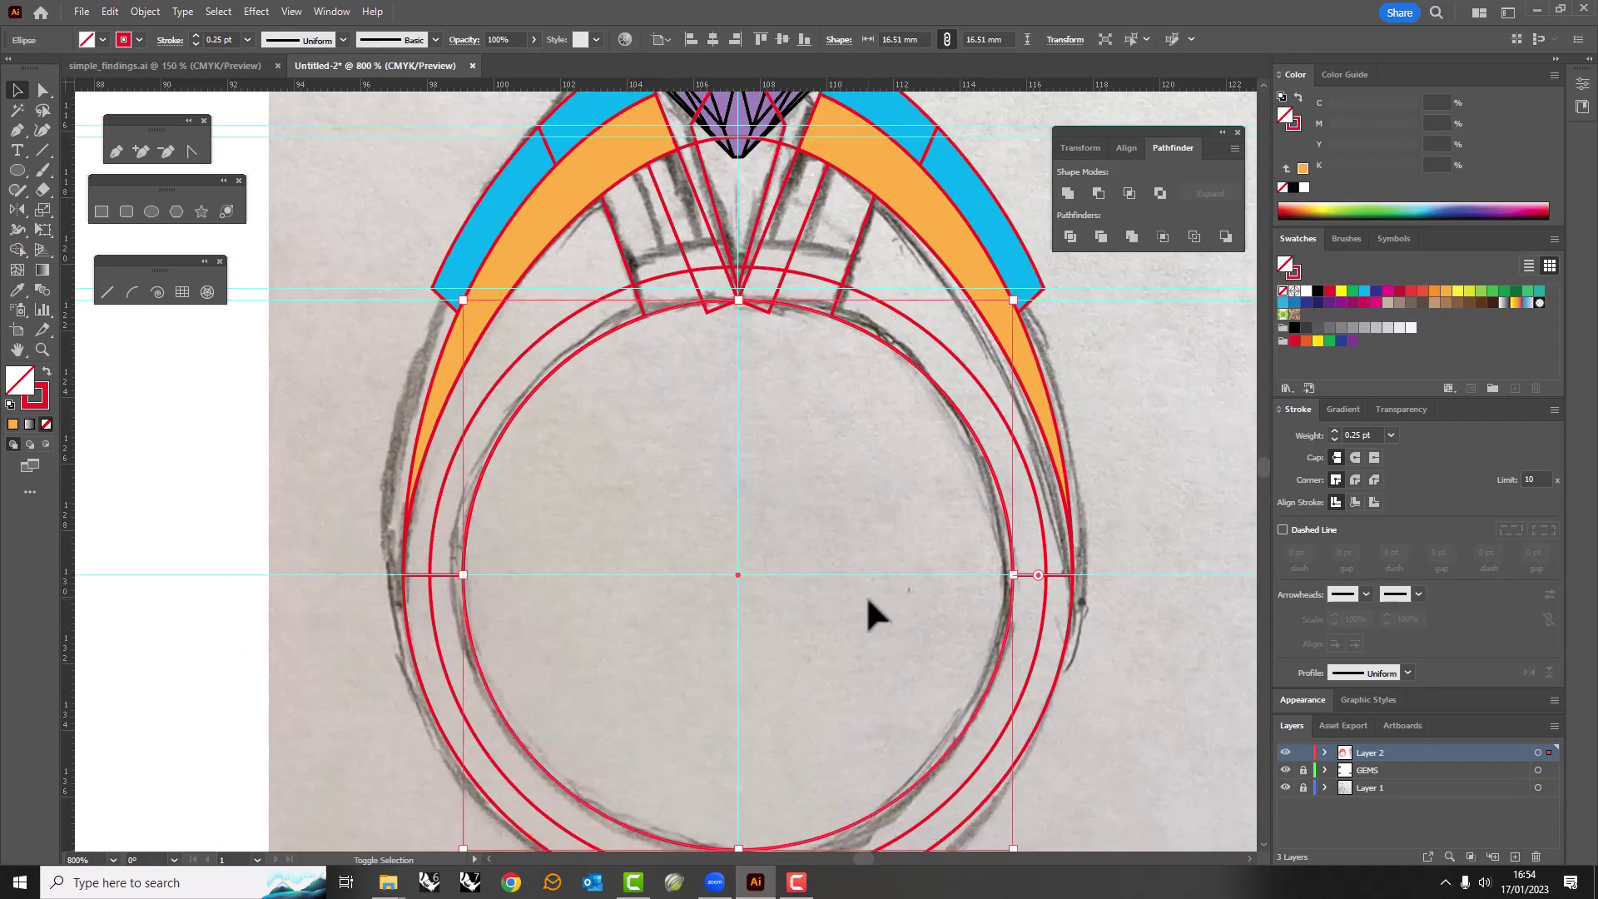
pyautogui.click(422, 580)
pyautogui.click(1352, 305)
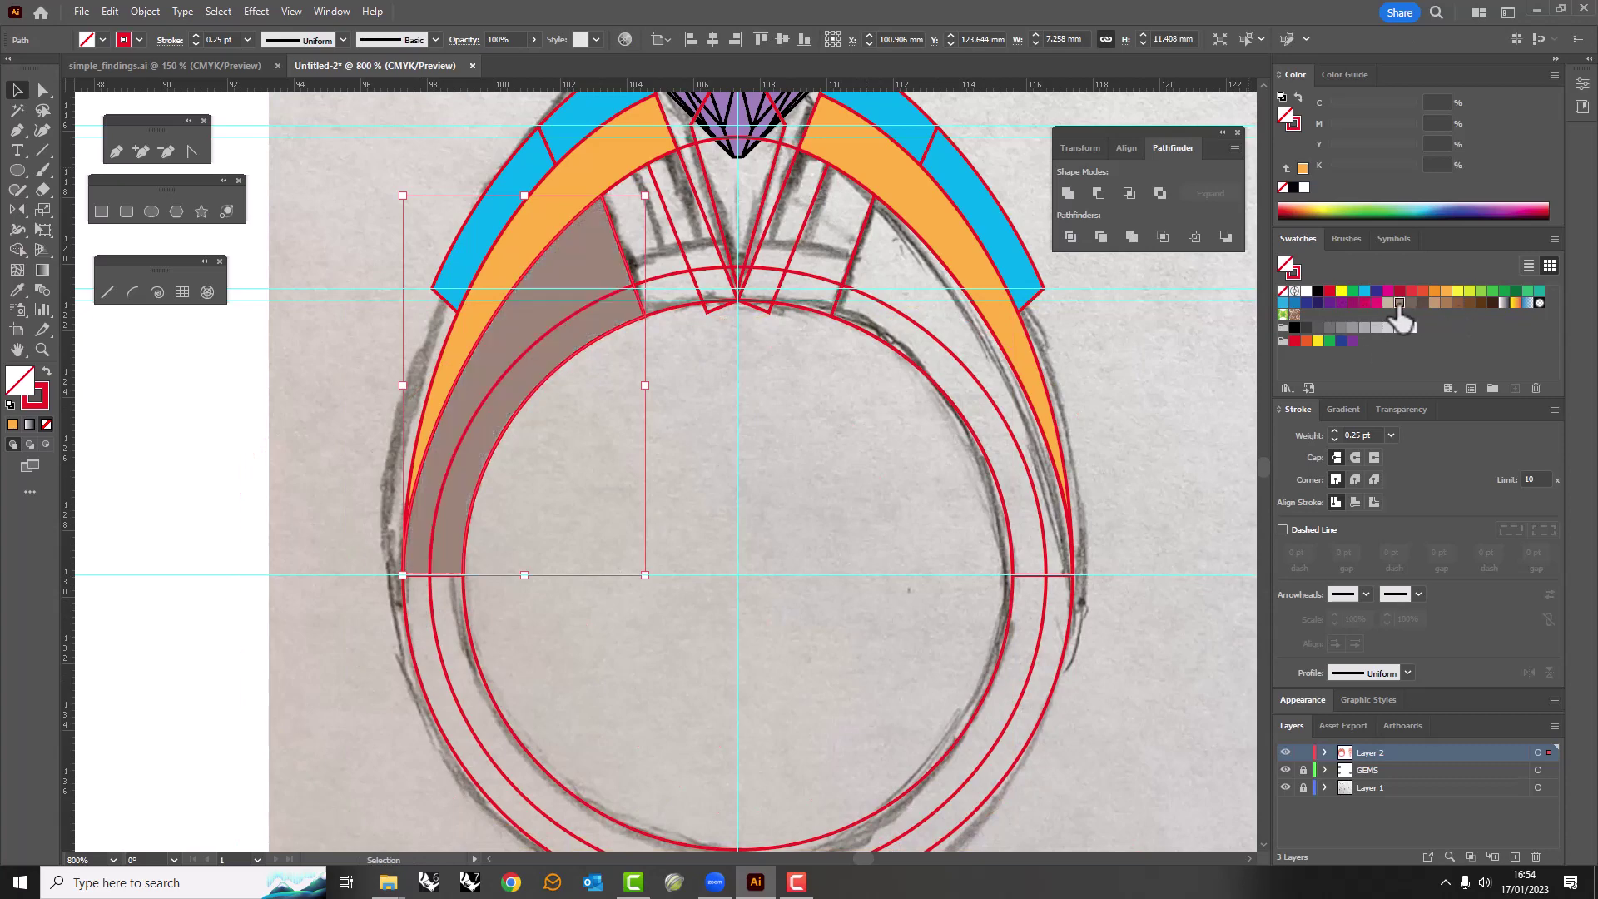
pyautogui.click(864, 268)
pyautogui.click(483, 382)
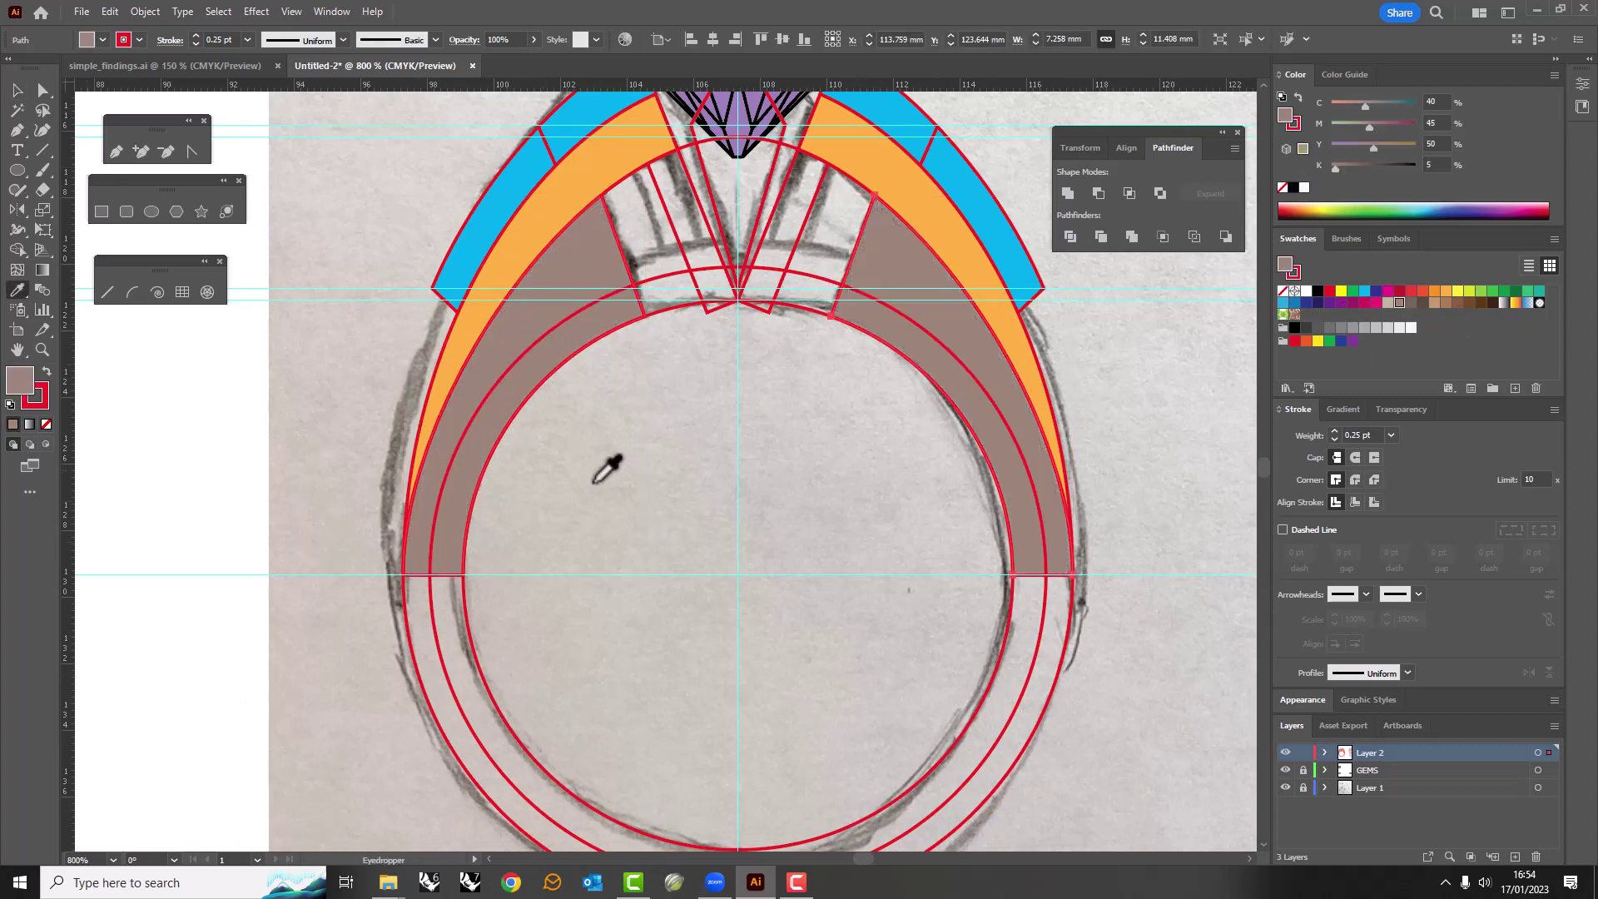
# Move the cyan and taupe pieces onto Layer 4 and hide it.
pyautogui.scroll(2, 606, 463)
pyautogui.press('v')
pyautogui.keyDown('shift'); pyautogui.click(595, 230); pyautogui.keyUp('shift')
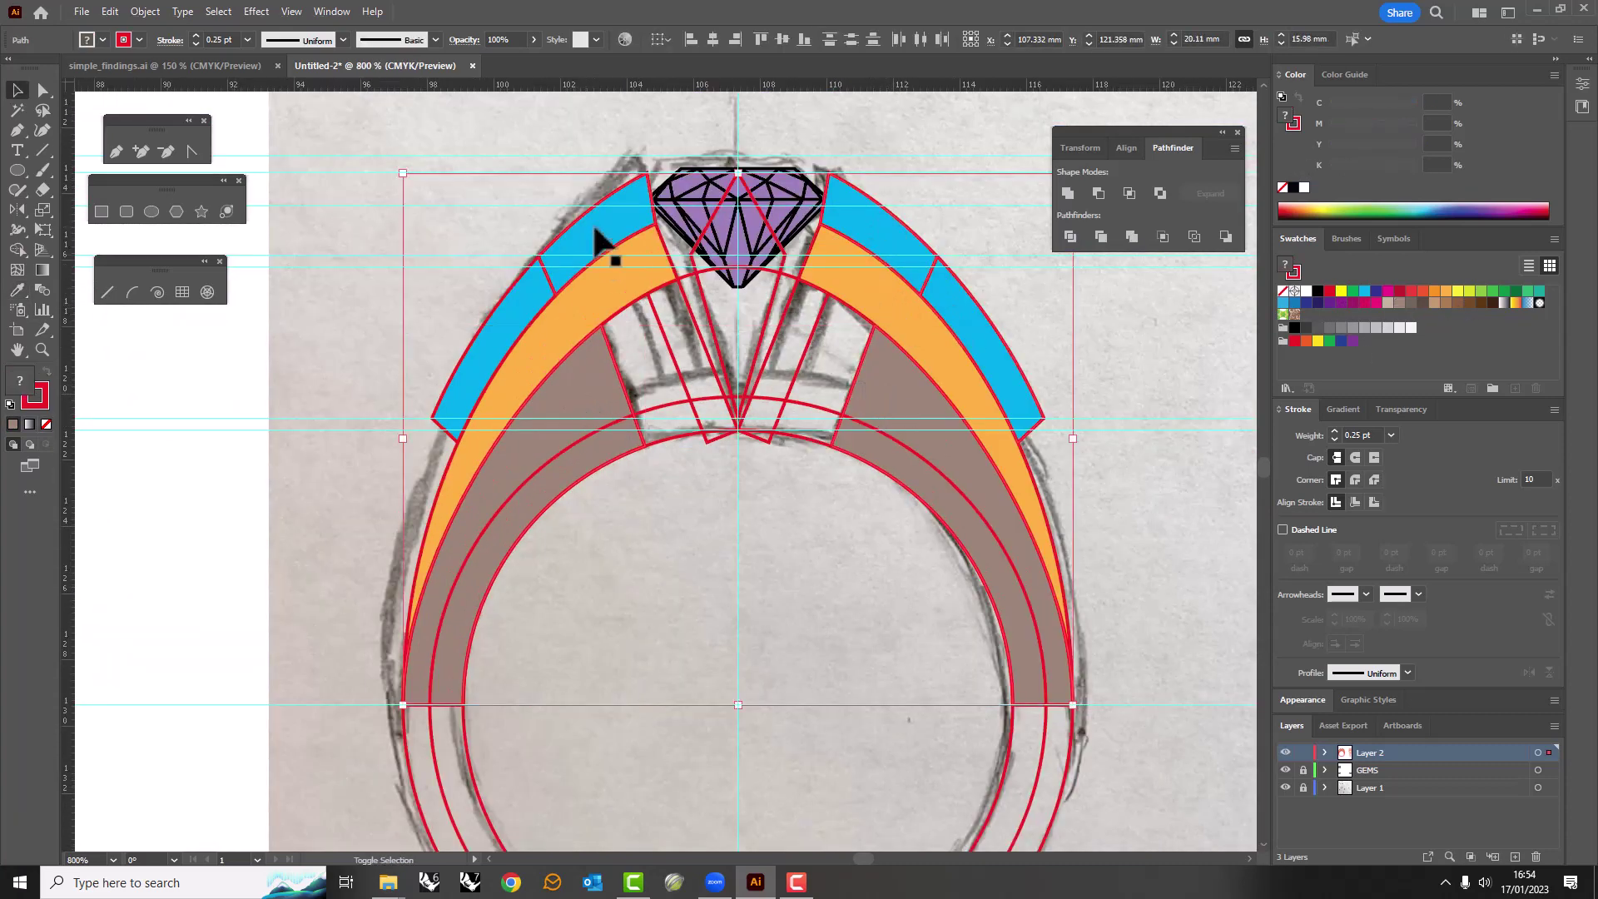
pyautogui.moveTo(1549, 770); pyautogui.dragTo(1550, 754)
pyautogui.hotkey('ctrl', '3')
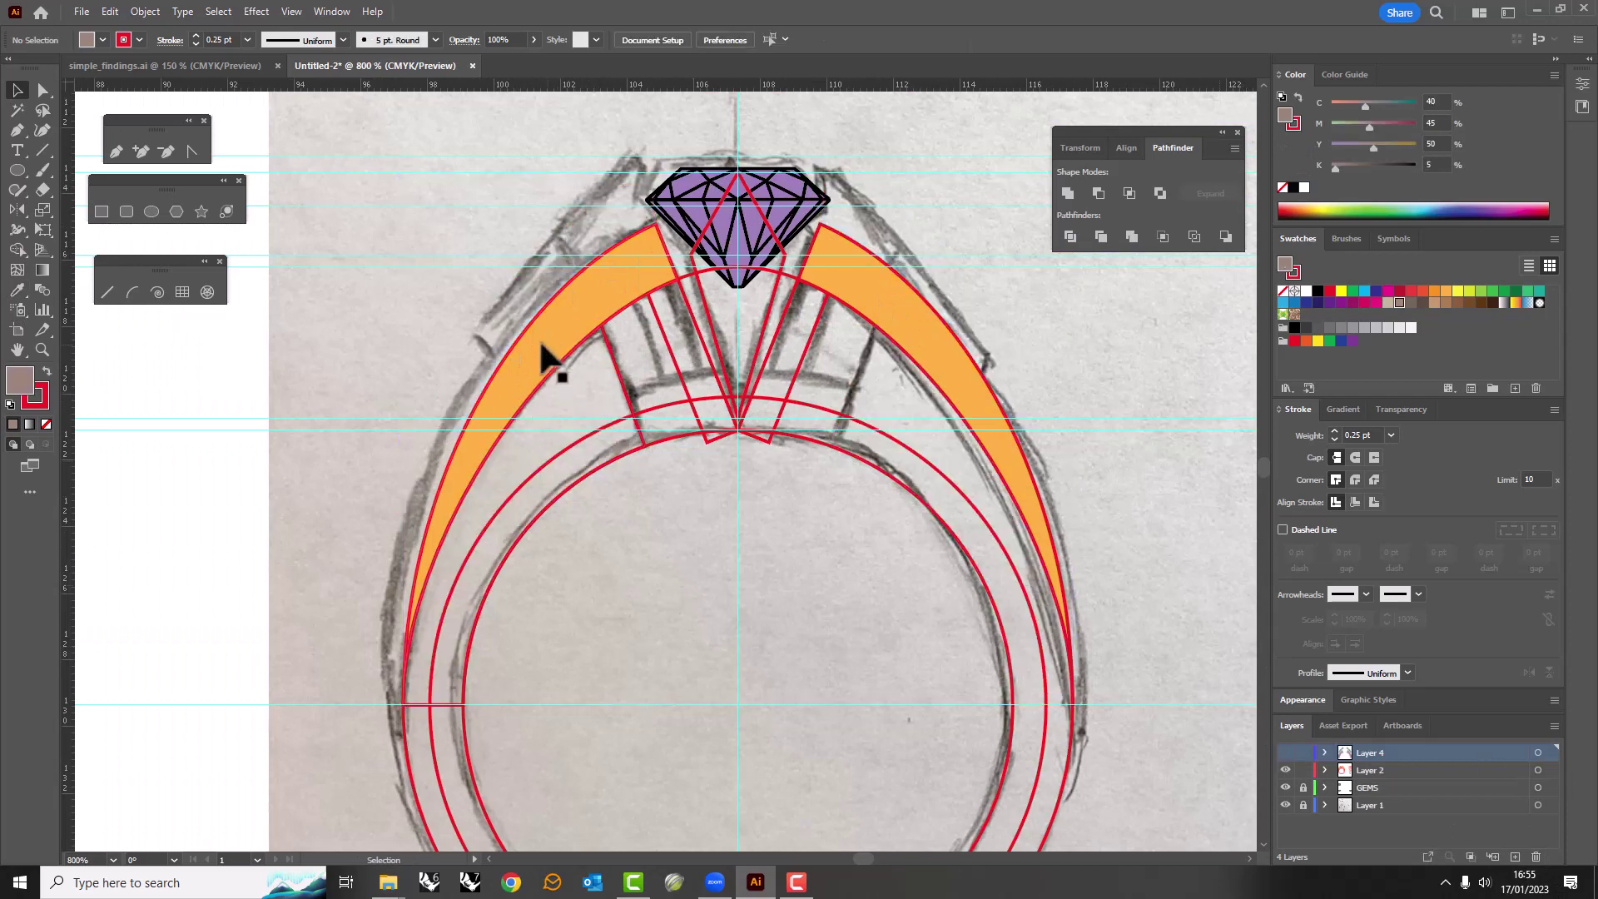
# Place a copy of the outer ring outline to the left of the ring drawing.
pyautogui.hotkey('ctrl', '-')
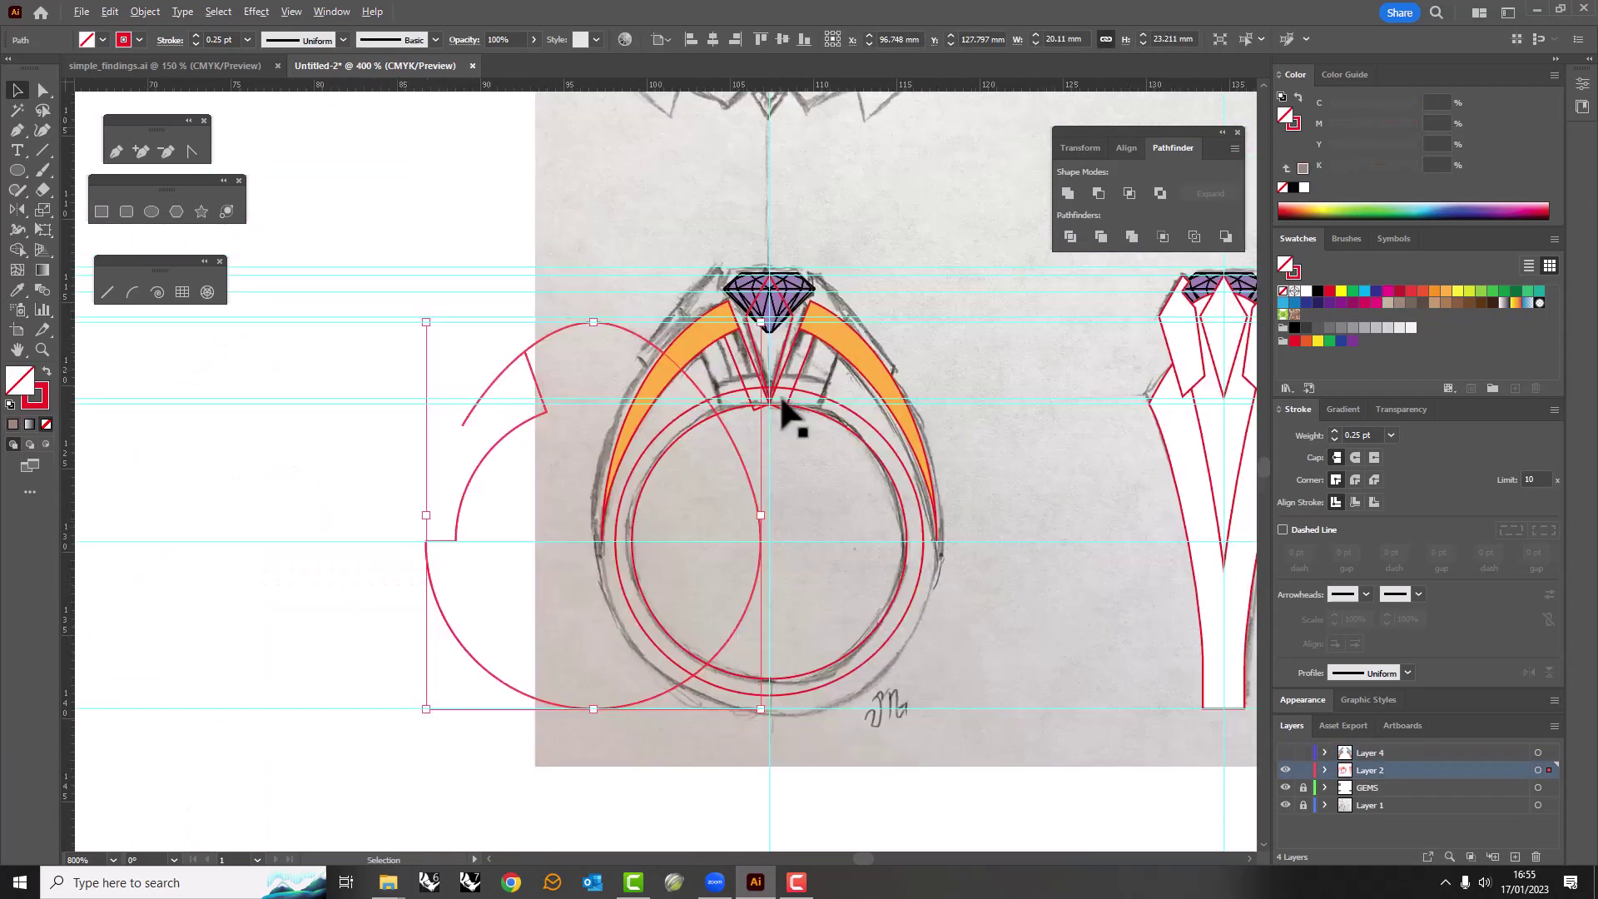
pyautogui.moveTo(629, 387); pyautogui.dragTo(566, 476)
pyautogui.hotkey('ctrl', 'z')
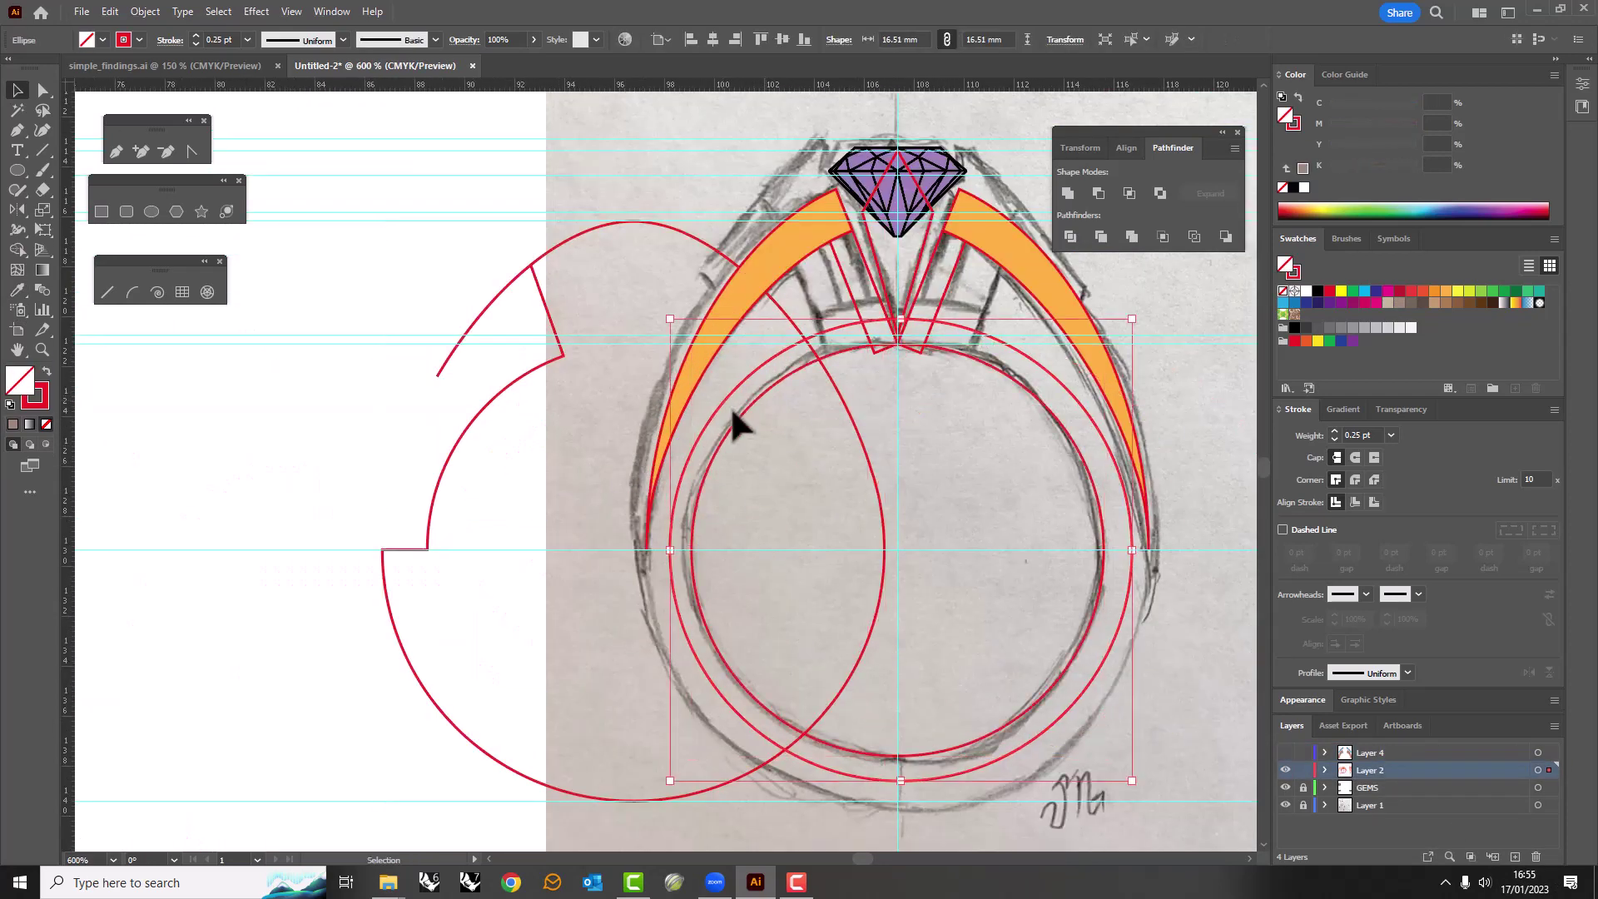
pyautogui.hotkey('ctrl', 'shift', 'z')
# Test a Reflect-tool mirror of the copied outline, then undo it.
pyautogui.press('o')
pyautogui.moveTo(430, 516); pyautogui.dragTo(435, 492)
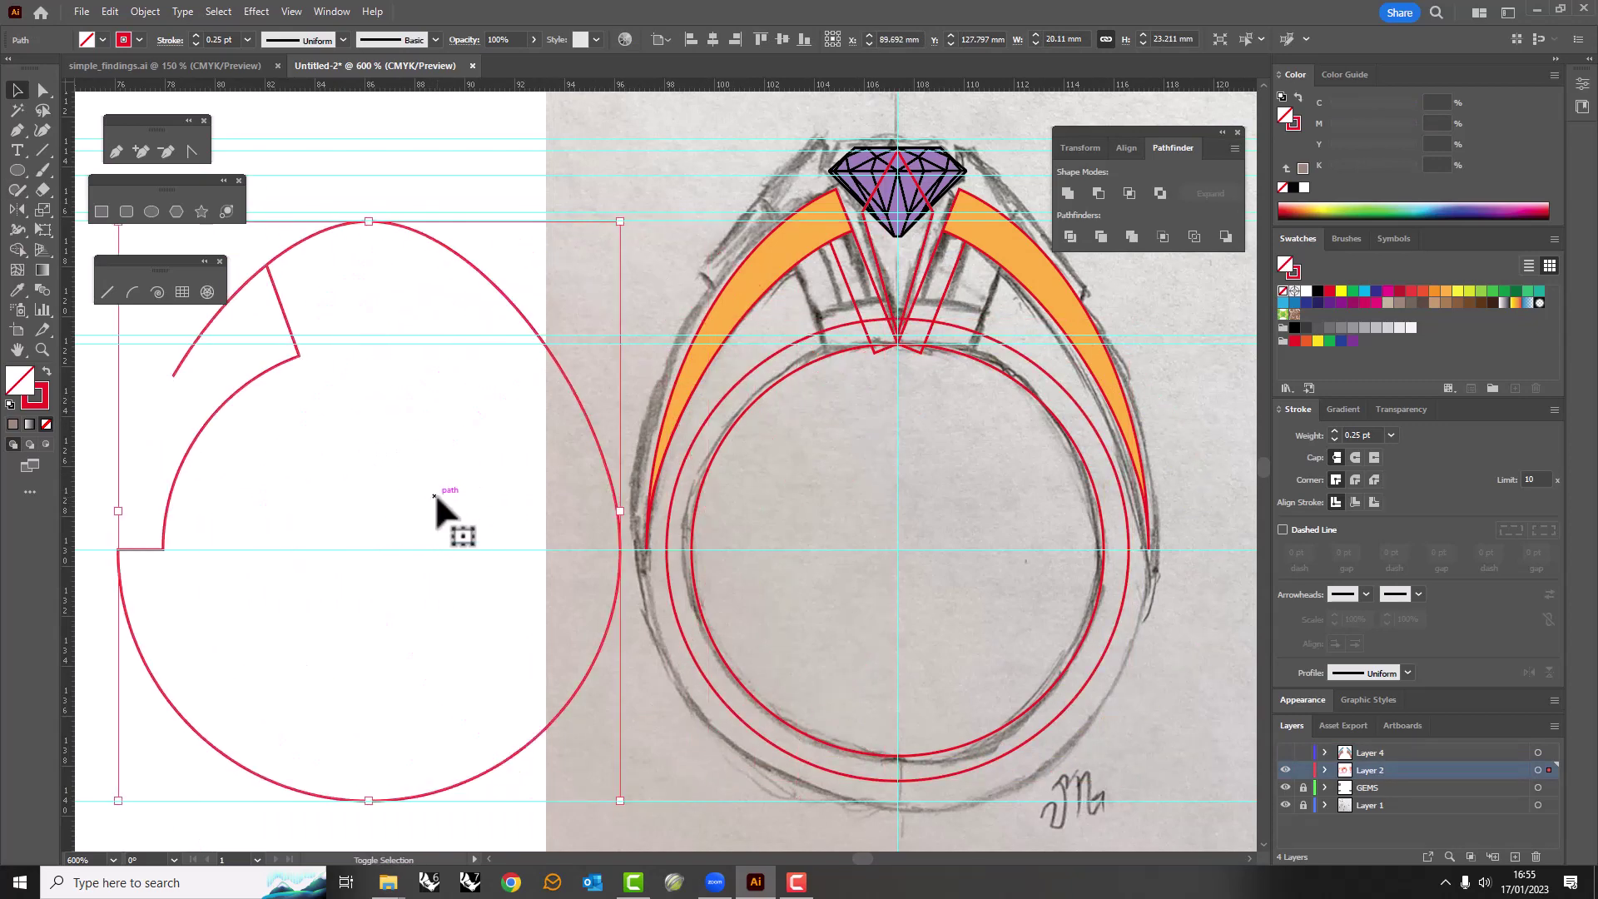
pyautogui.hscroll(-3, 287, 509)
pyautogui.moveTo(532, 783); pyautogui.dragTo(535, 663)
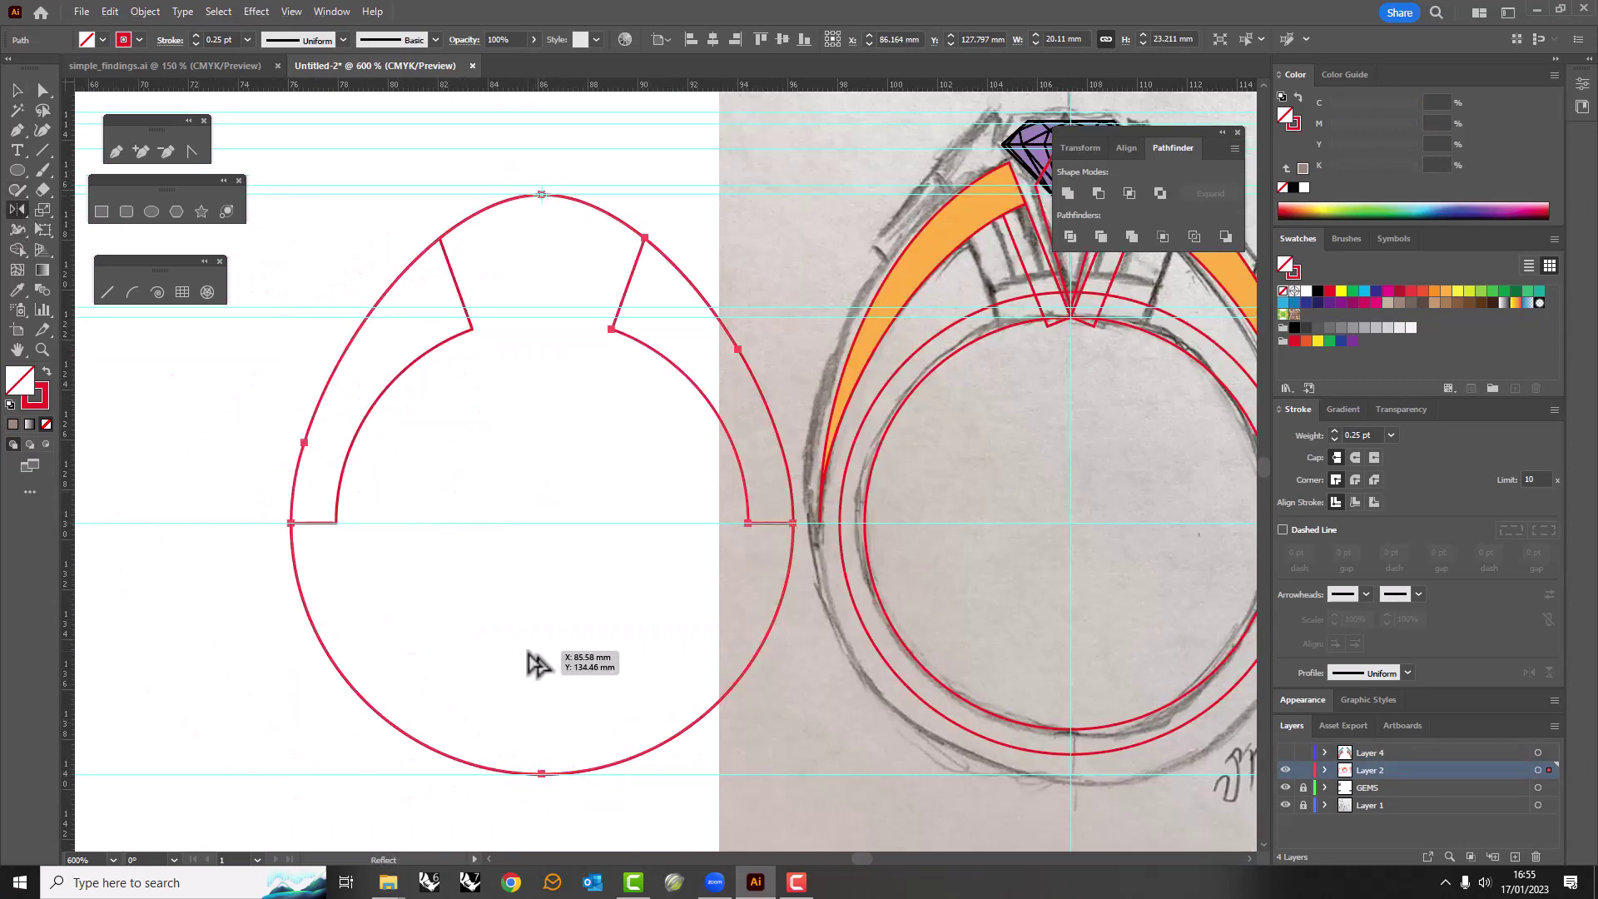
pyautogui.hotkey('ctrl', 'z')
# Delete the left half of the copied outline with Direct Selection, keeping the right arc.
pyautogui.press('a')
pyautogui.click(518, 158)
pyautogui.moveTo(517, 158); pyautogui.dragTo(278, 827)
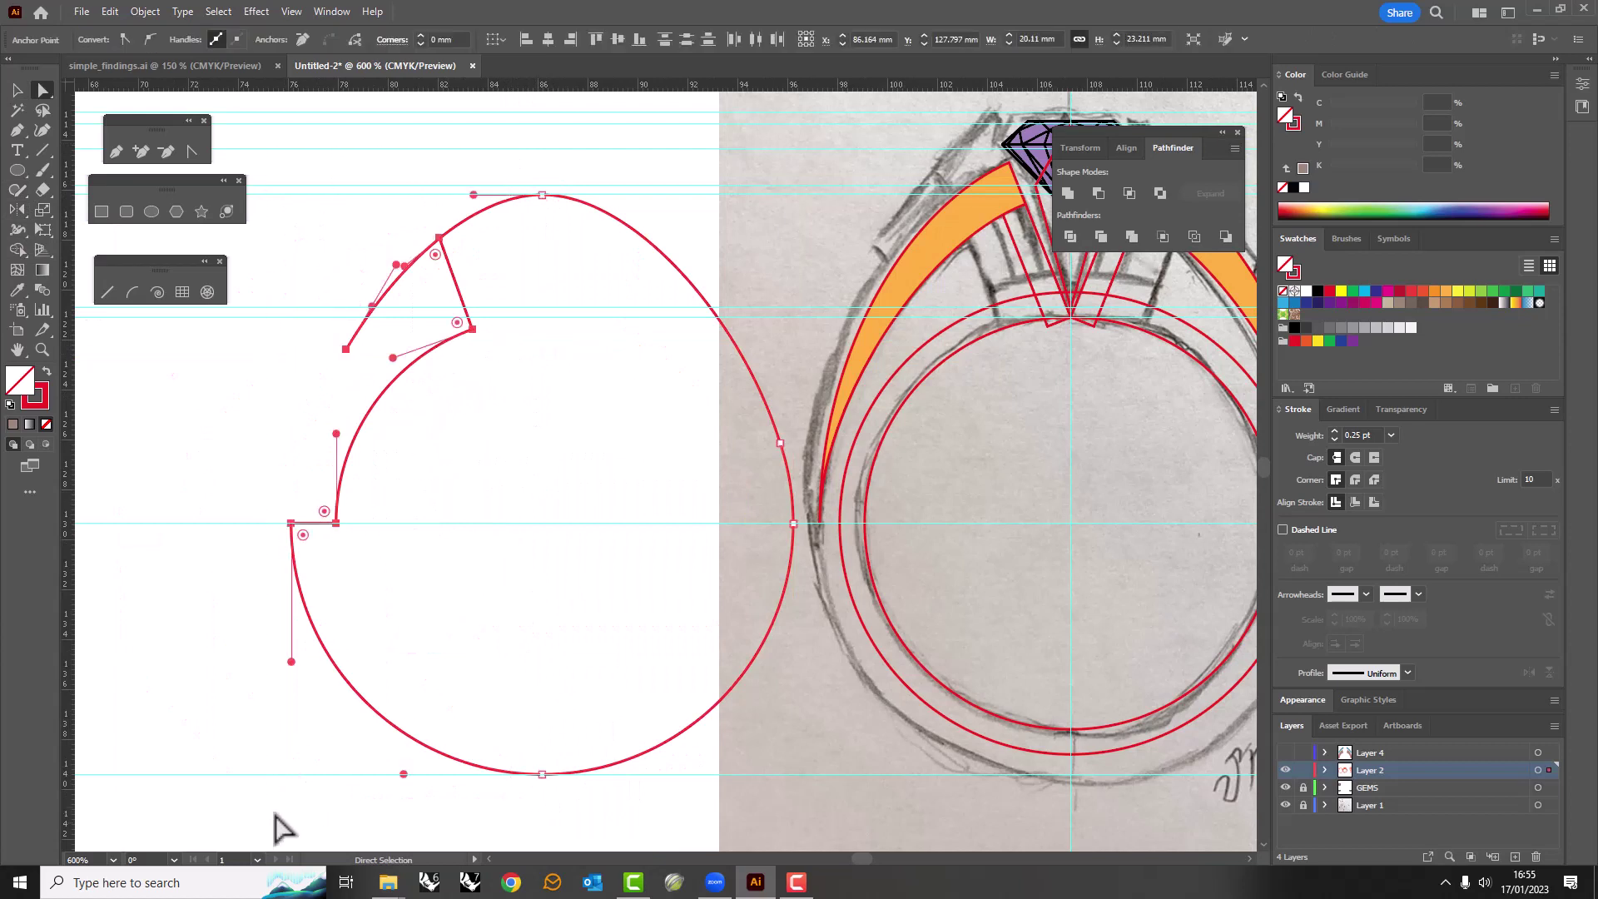
pyautogui.press('Delete')
pyautogui.press('v')
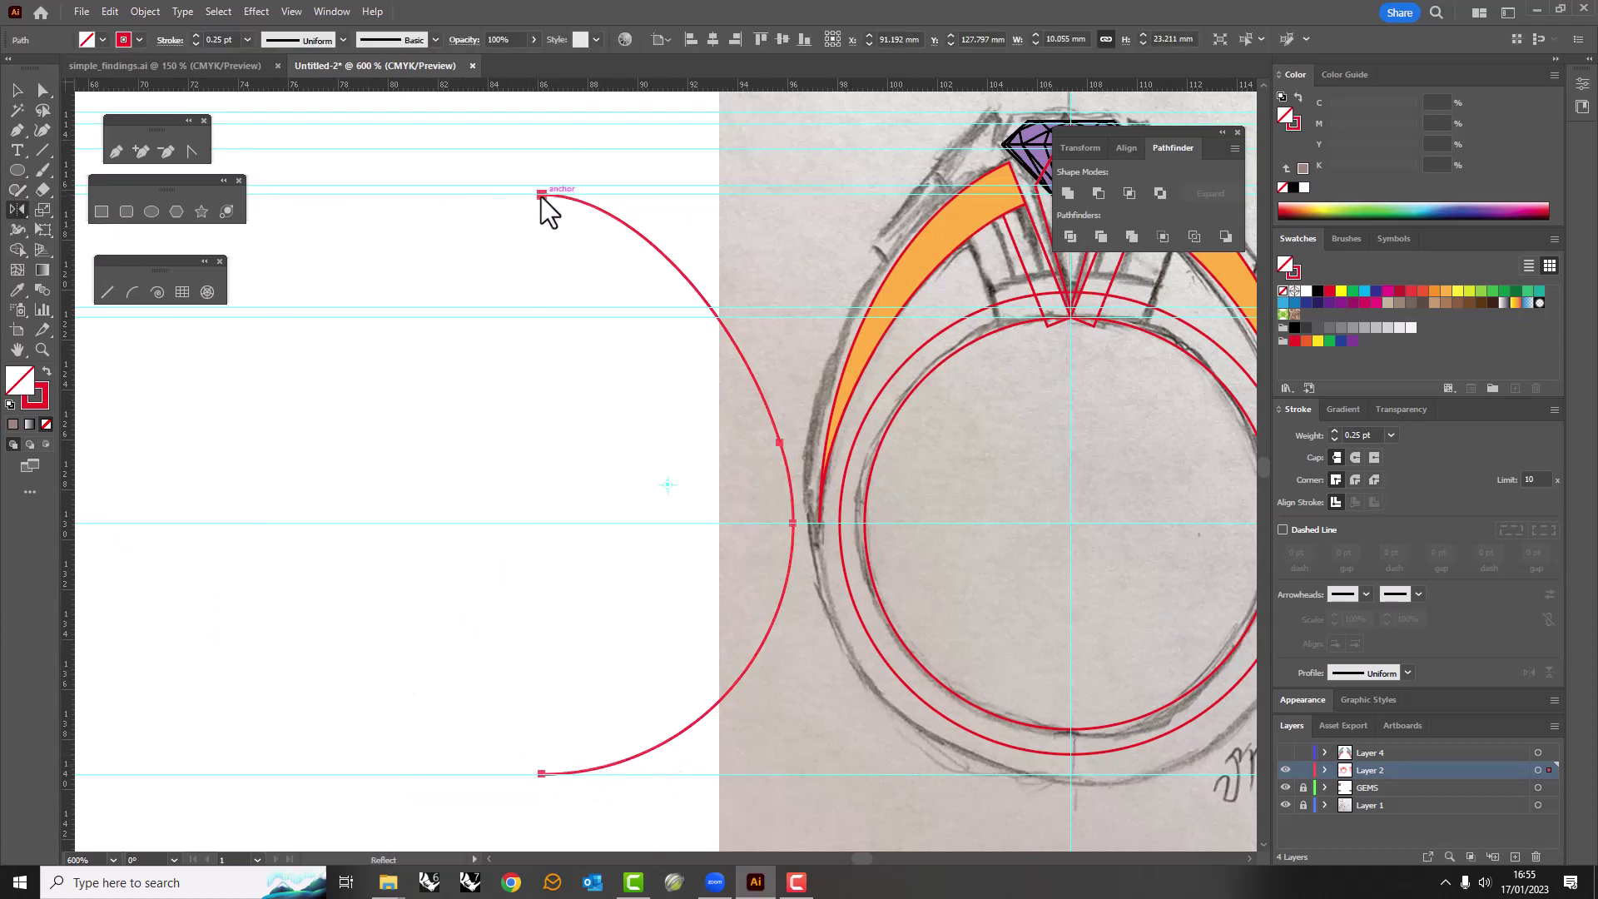
# Mirror the right arc across its top anchor into a symmetrical egg outline and select it.
pyautogui.click(542, 193)
pyautogui.moveTo(614, 305); pyautogui.dragTo(546, 443)
pyautogui.press('v')
pyautogui.press('a')
pyautogui.moveTo(517, 689); pyautogui.dragTo(565, 768)
pyautogui.click(554, 386)
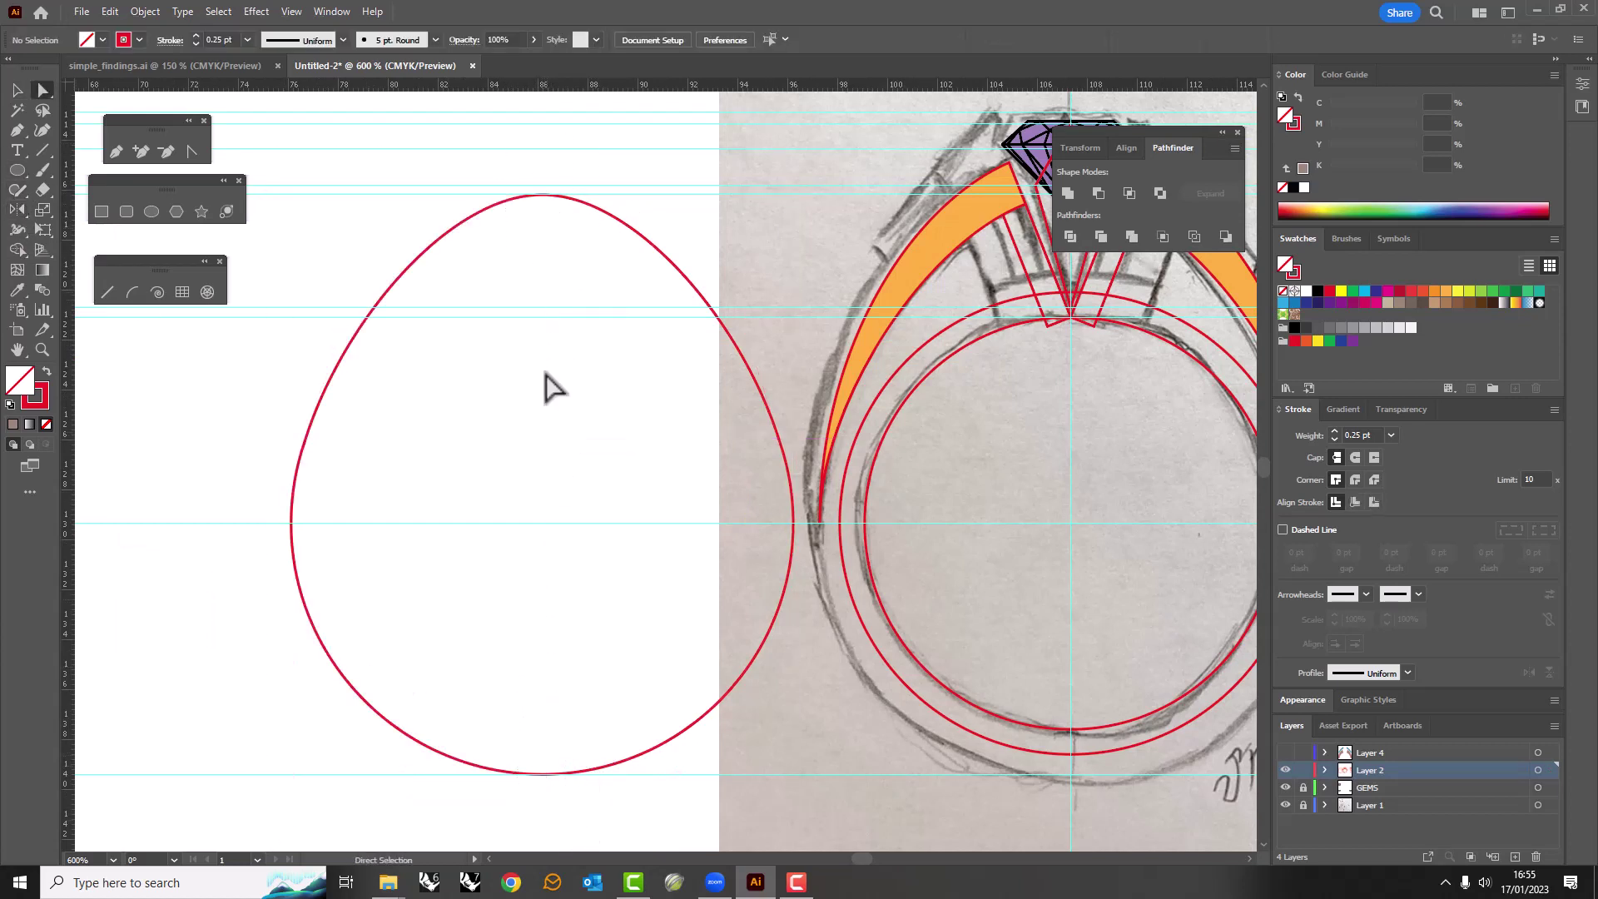
pyautogui.press('v')
pyautogui.click(615, 238)
pyautogui.hotkey('shift', 'Right')
pyautogui.hotkey('shift', 'Right')
pyautogui.hotkey('shift', 'Right')
# Toggle visibility of the blue and brown colour-shape layers in the Layers panel.
pyautogui.hscroll(3, 790, 428)
pyautogui.scroll(1, 791, 429)
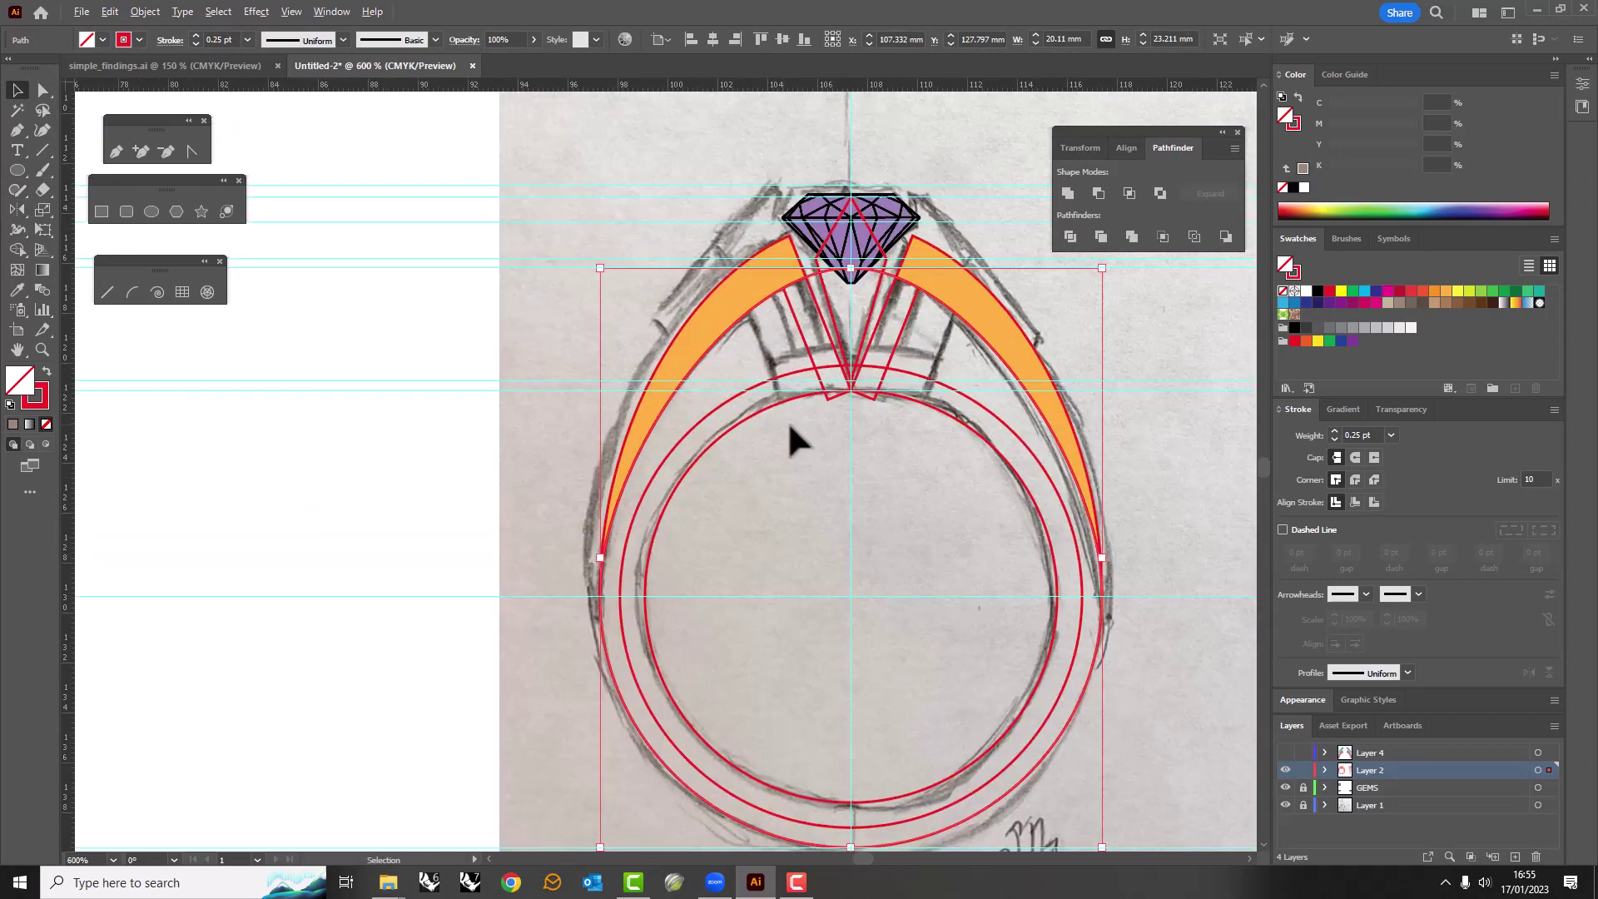
pyautogui.hscroll(2, 789, 424)
pyautogui.scroll(1, 789, 425)
pyautogui.click(874, 428)
pyautogui.click(1286, 752)
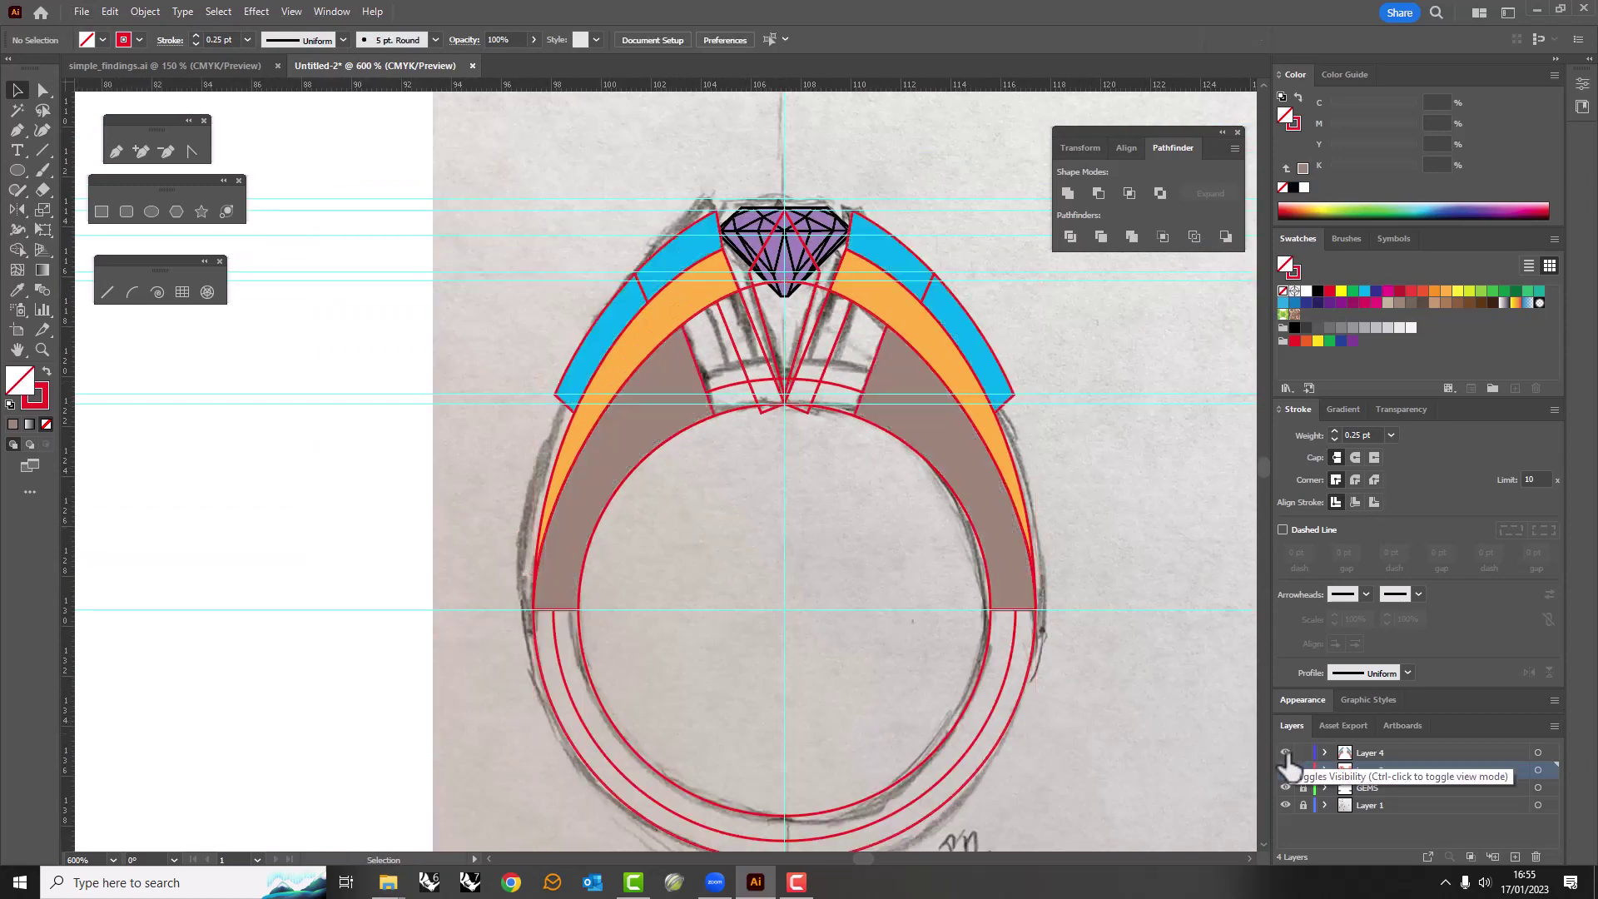
pyautogui.click(1286, 753)
pyautogui.scroll(1, 722, 381)
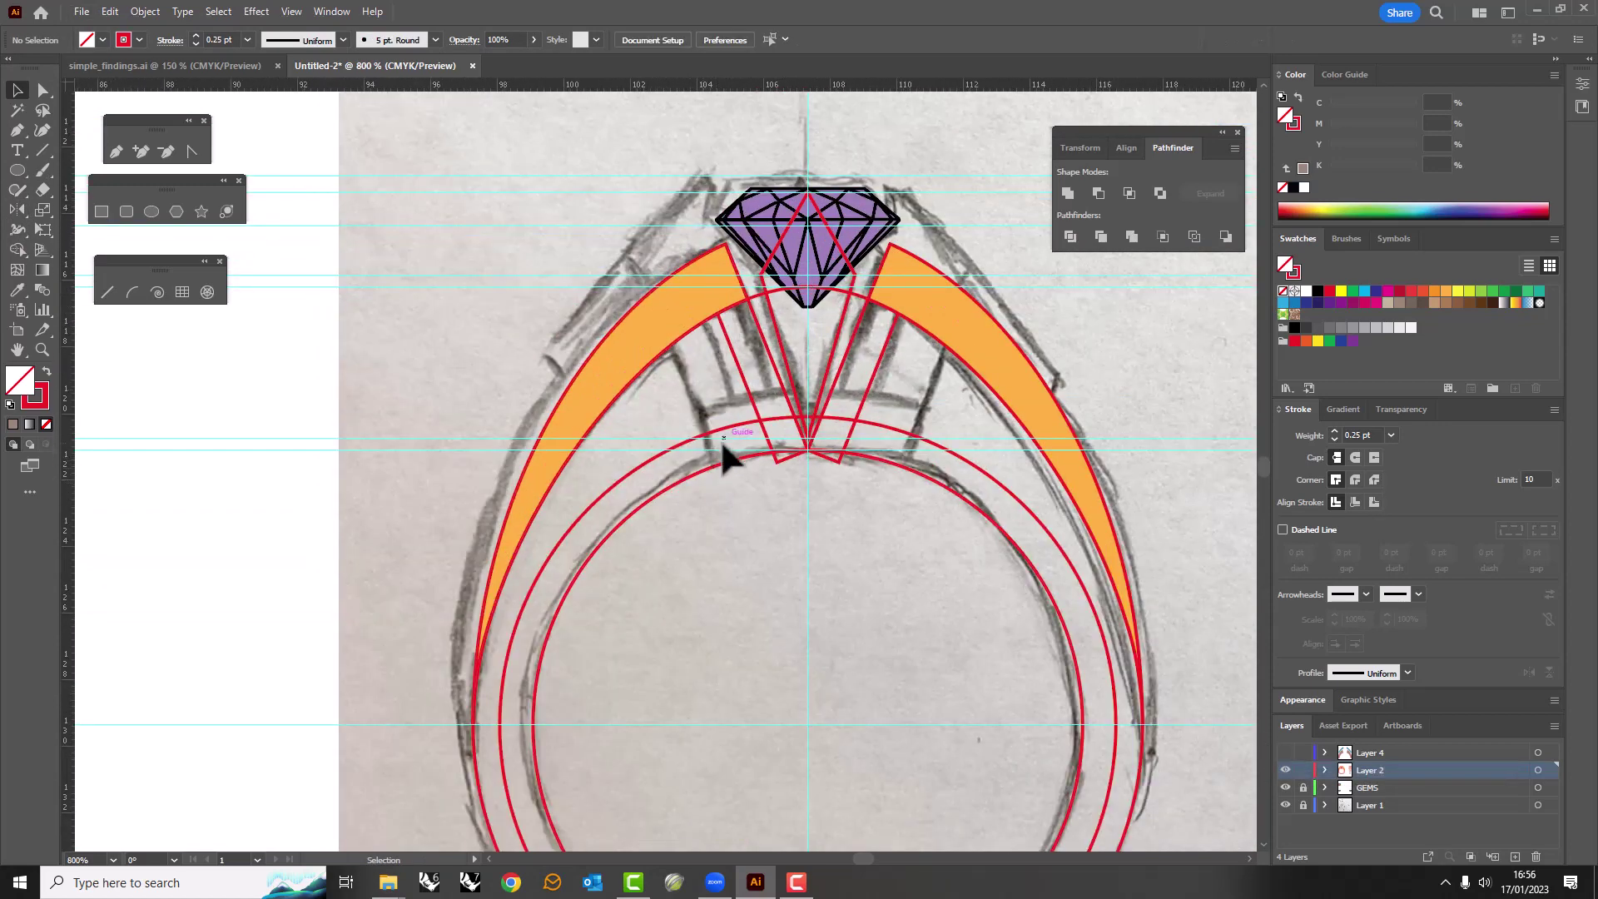
pyautogui.click(1286, 770)
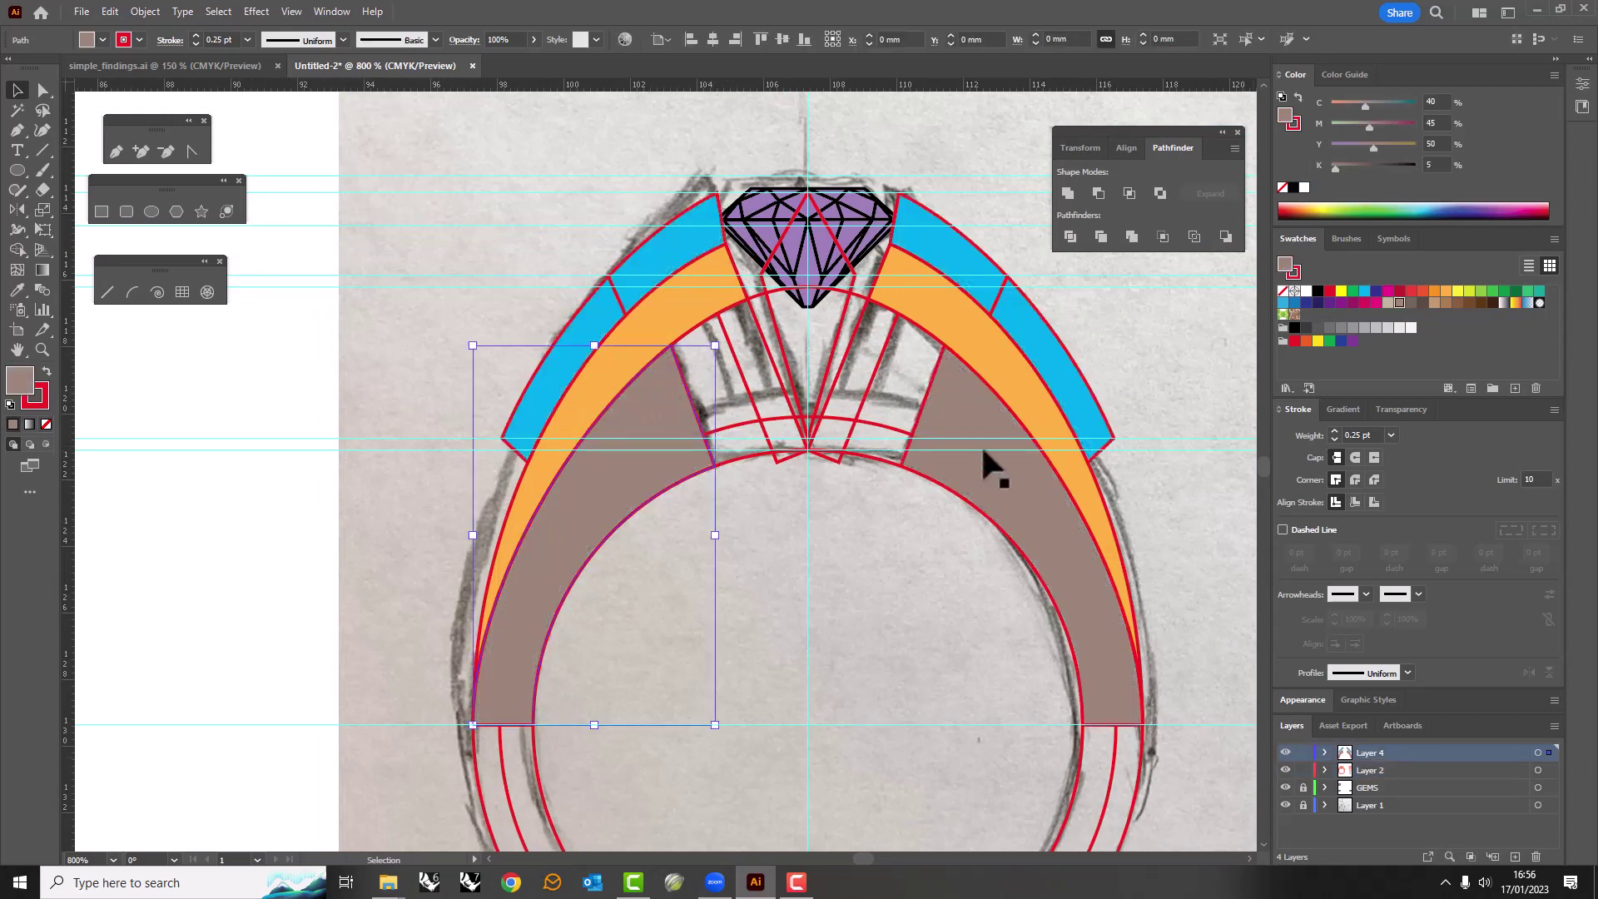
# Select the inner brown pieces on the colour shapes layer and delete them.
pyautogui.click(1538, 770)
pyautogui.click(732, 437)
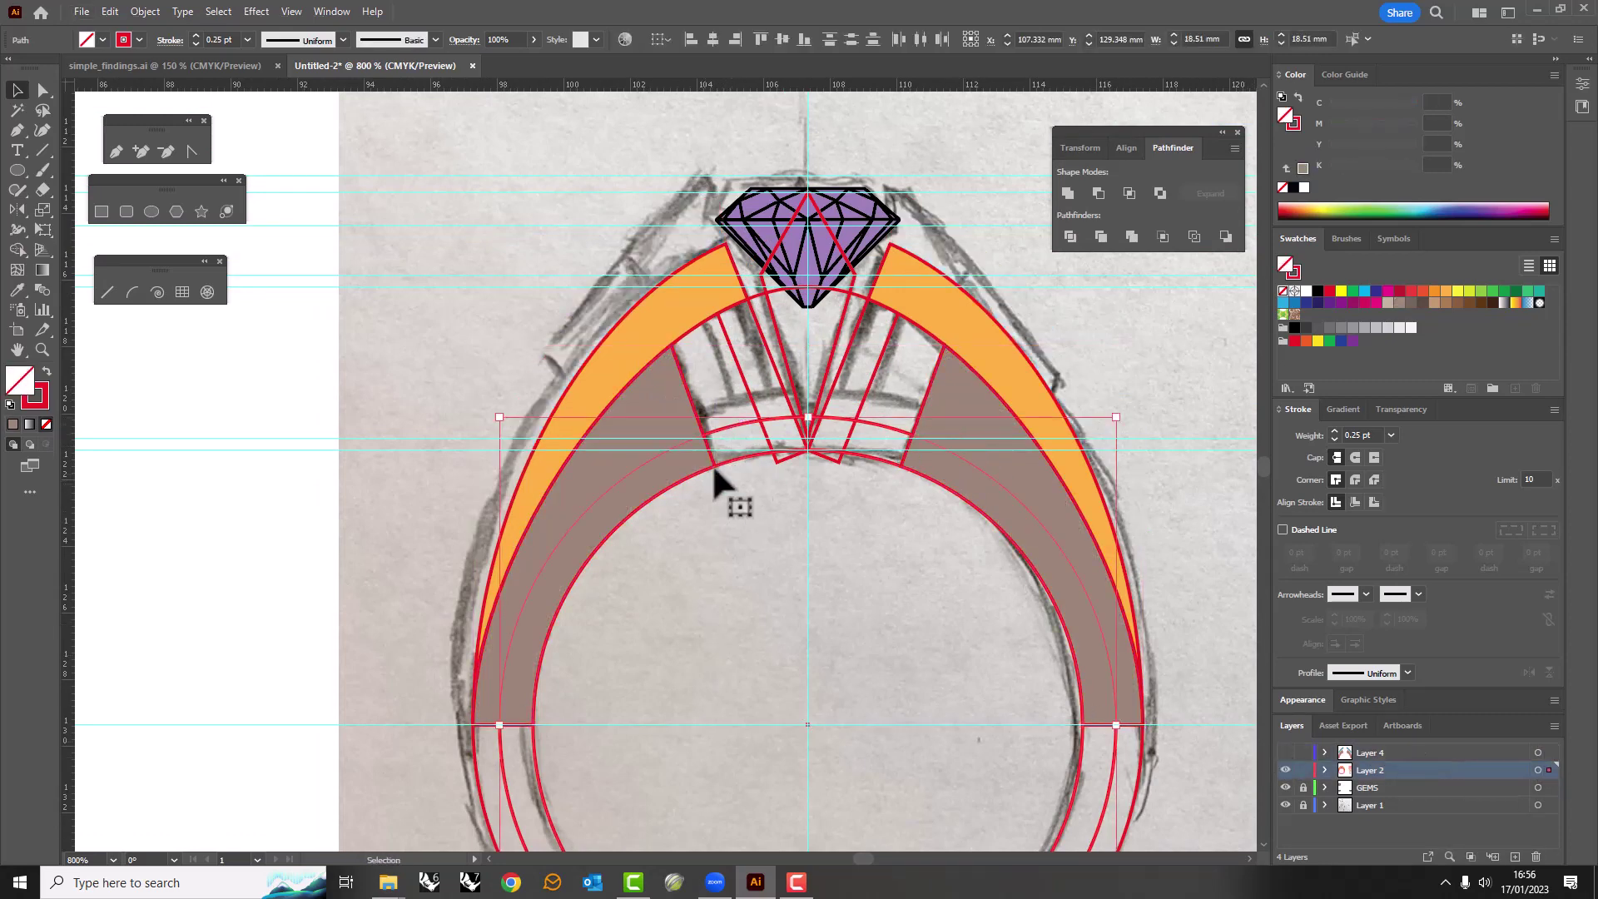
pyautogui.keyDown('shift'); pyautogui.click(955, 420); pyautogui.keyUp('shift')
pyautogui.rightClick(679, 420)
pyautogui.press('Escape')
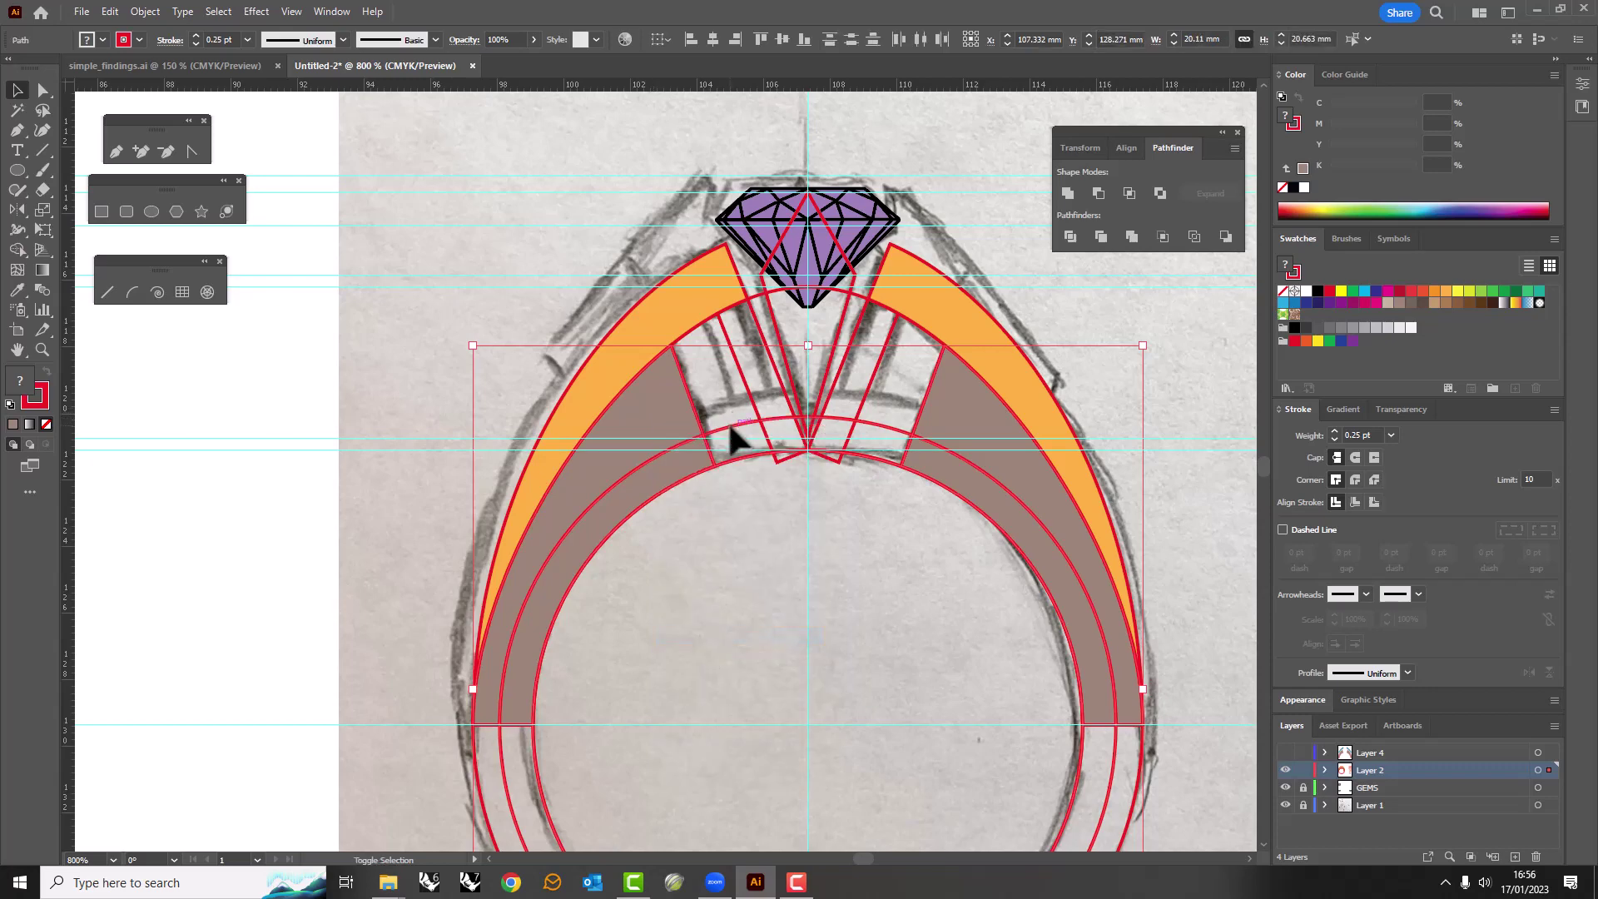
pyautogui.press('Delete')
pyautogui.scroll(3, 815, 366)
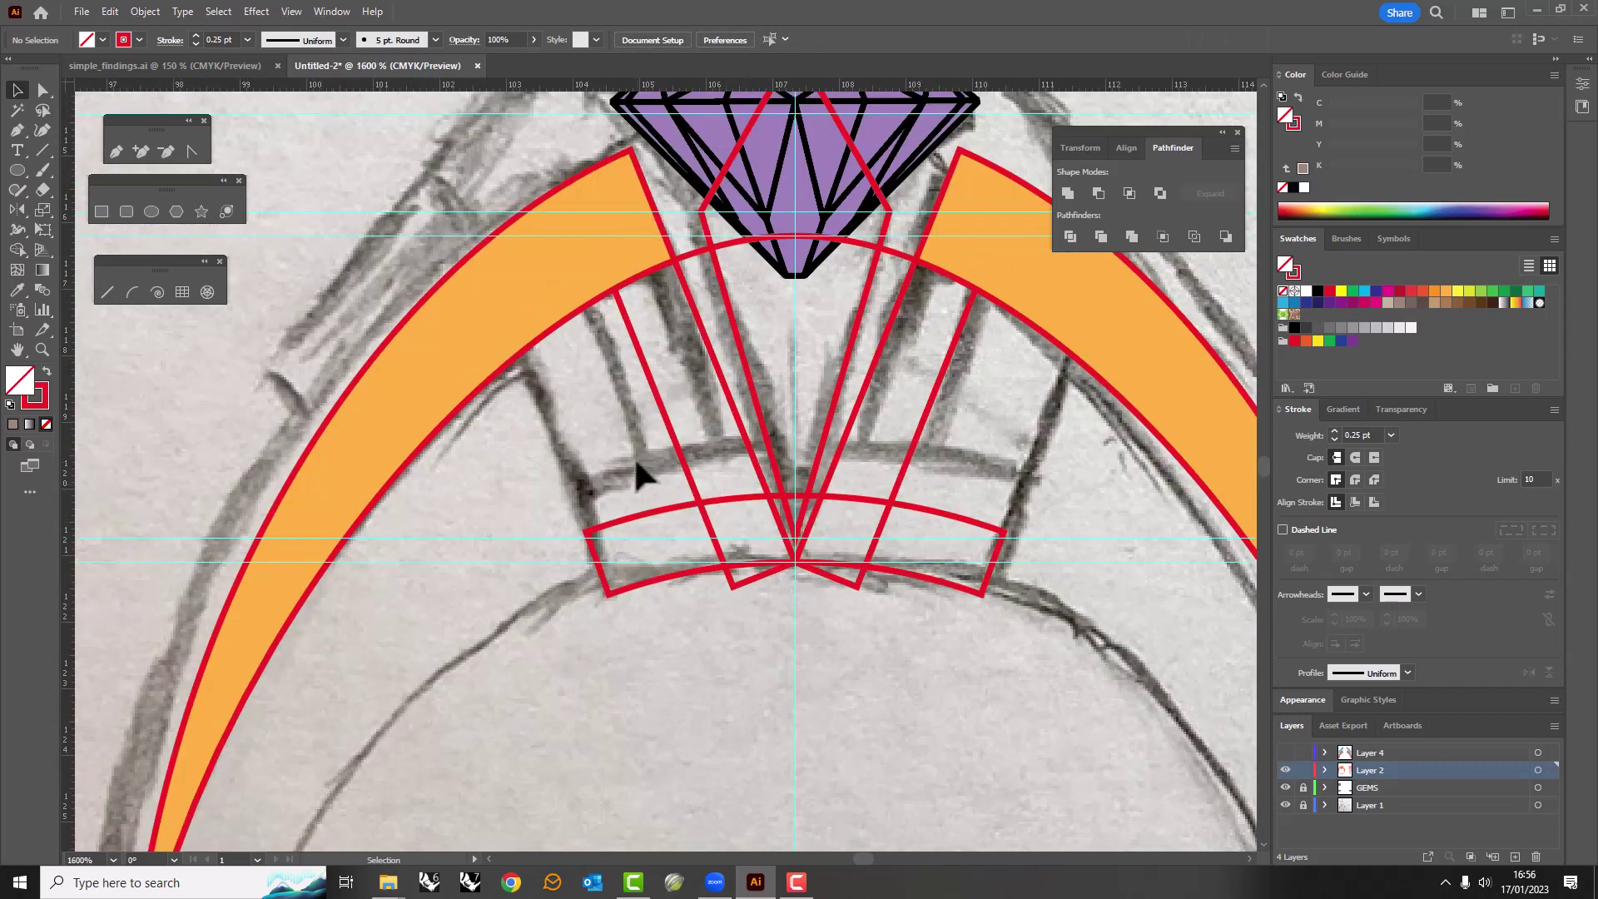
# Show the red outline layer and the blue and brown shapes again.
pyautogui.click(1285, 769)
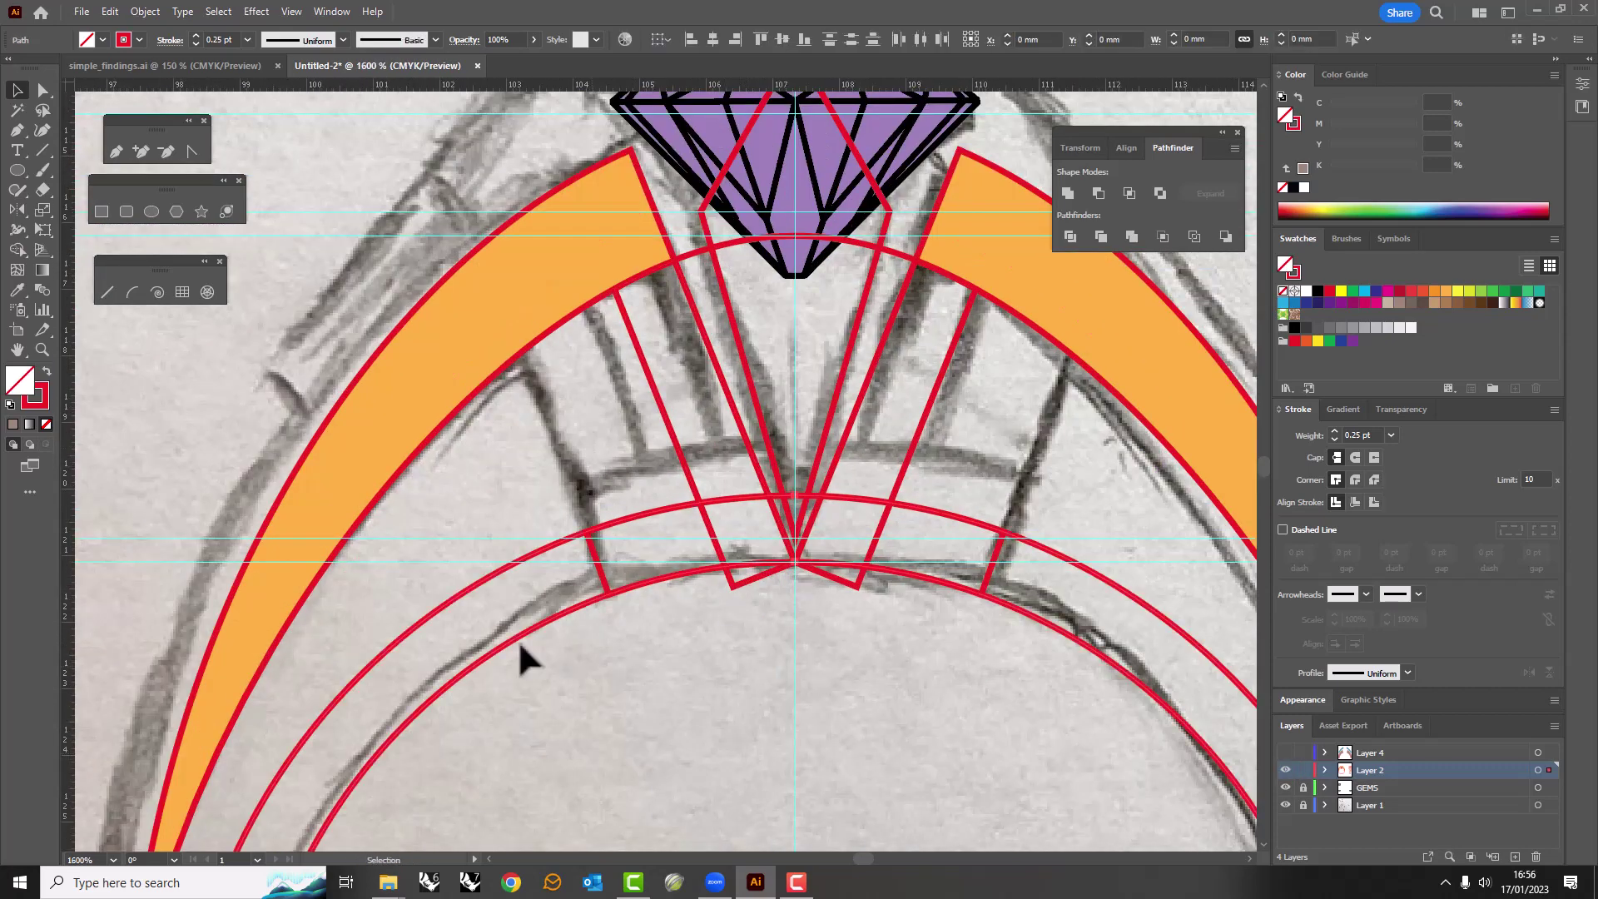
pyautogui.click(1285, 752)
pyautogui.scroll(3, 623, 559)
pyautogui.hscroll(2, 622, 559)
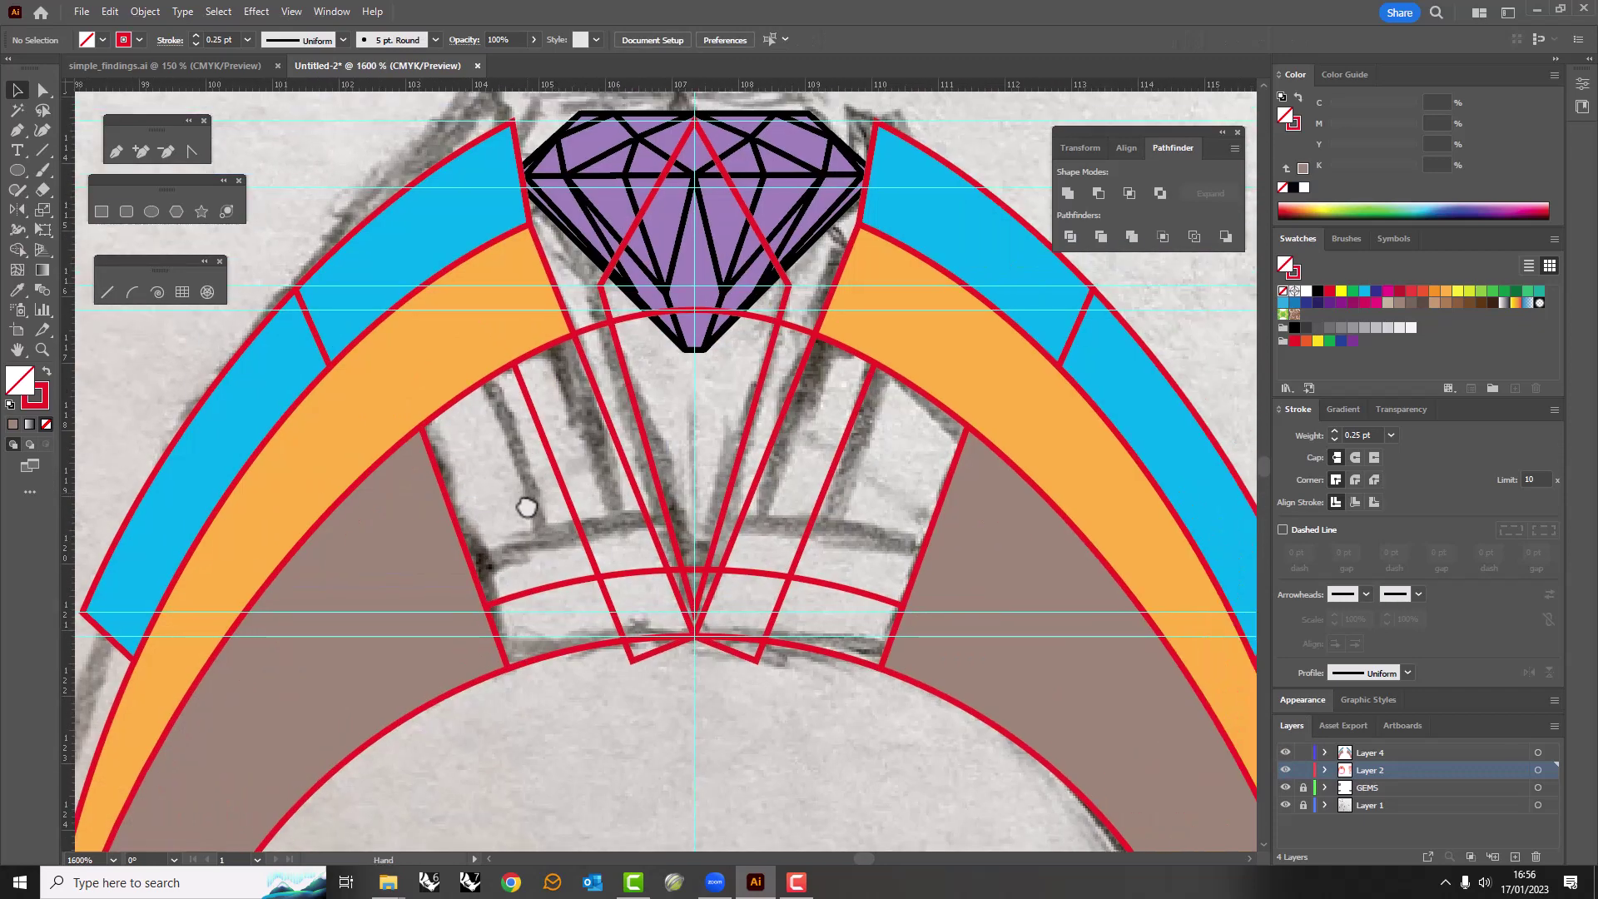
# Ungroup the fan of red prong lines under the diamond.
pyautogui.click(791, 622)
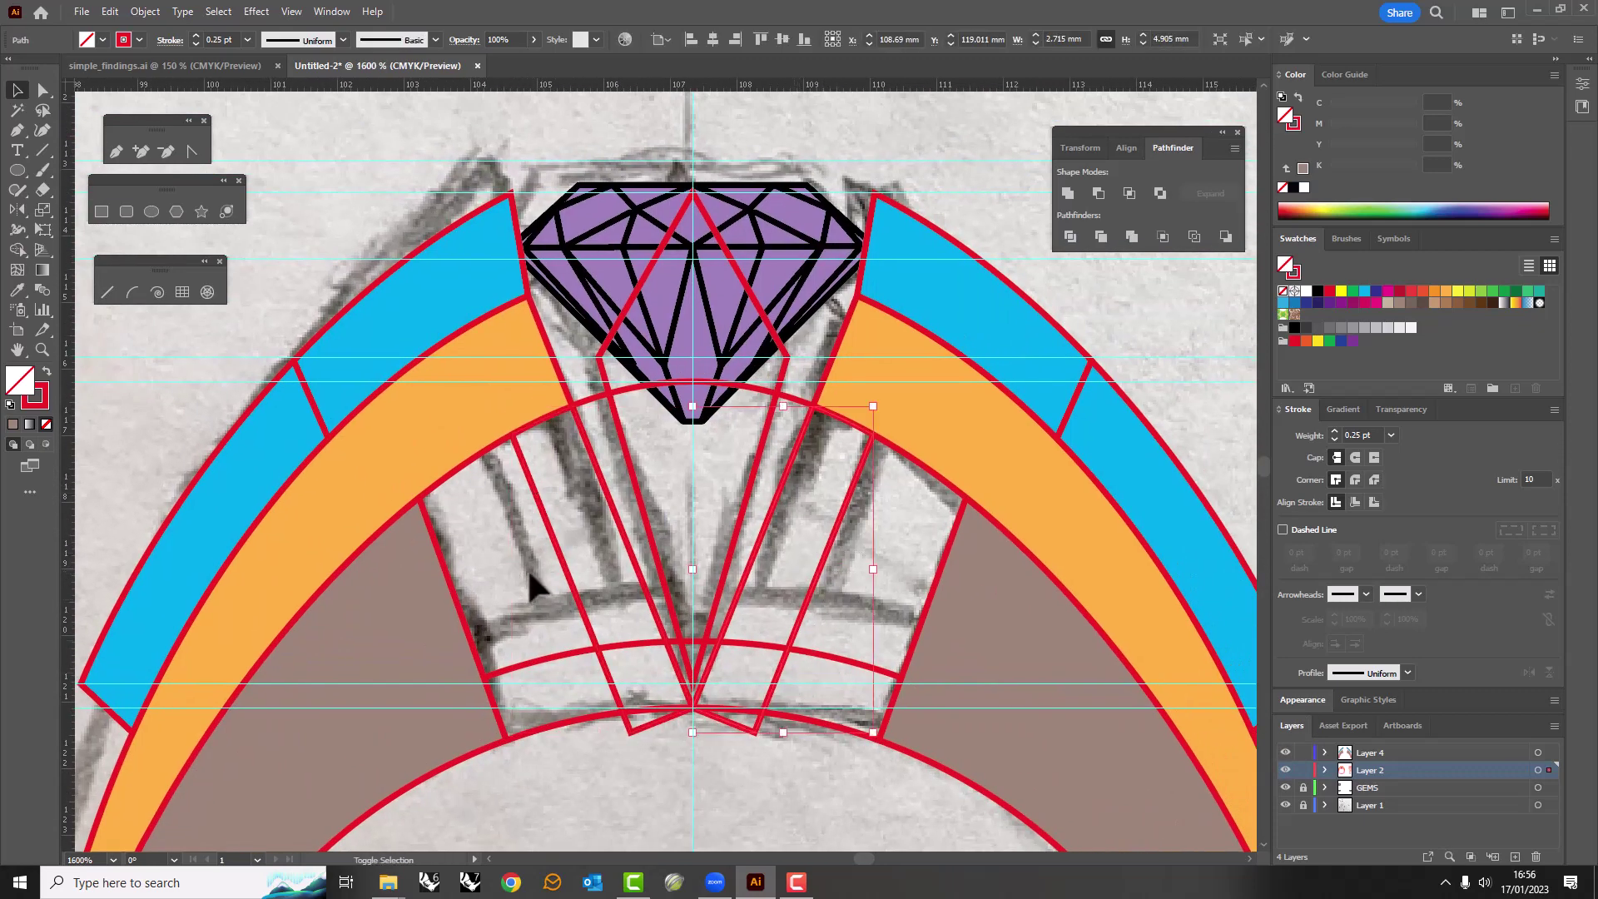
pyautogui.click(636, 764)
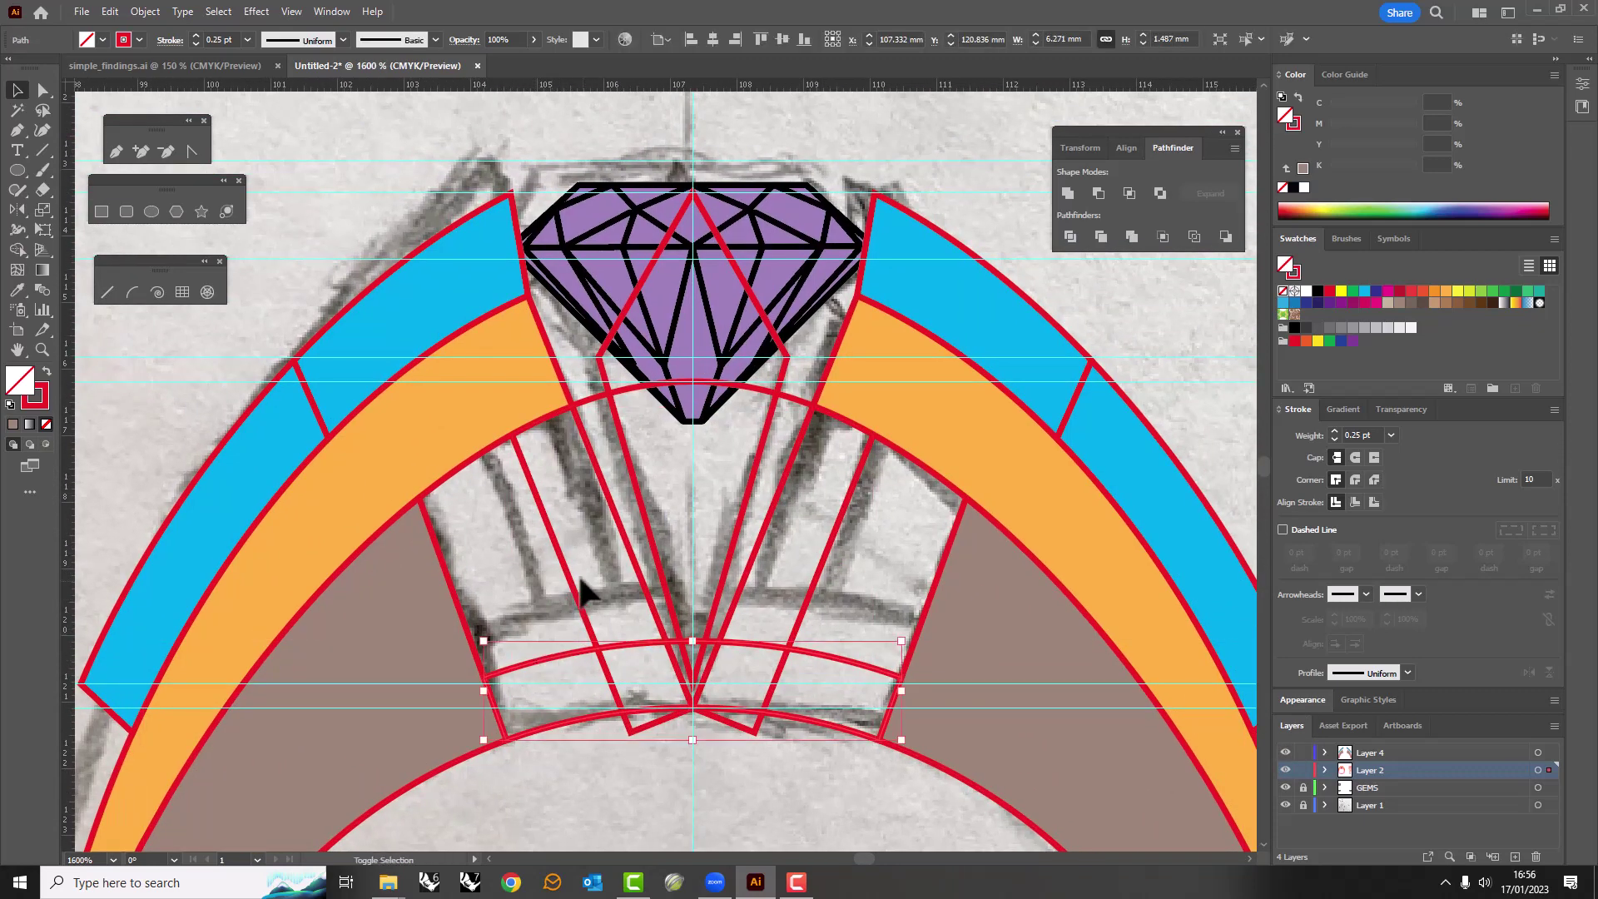
pyautogui.click(819, 585)
pyautogui.rightClick(633, 561)
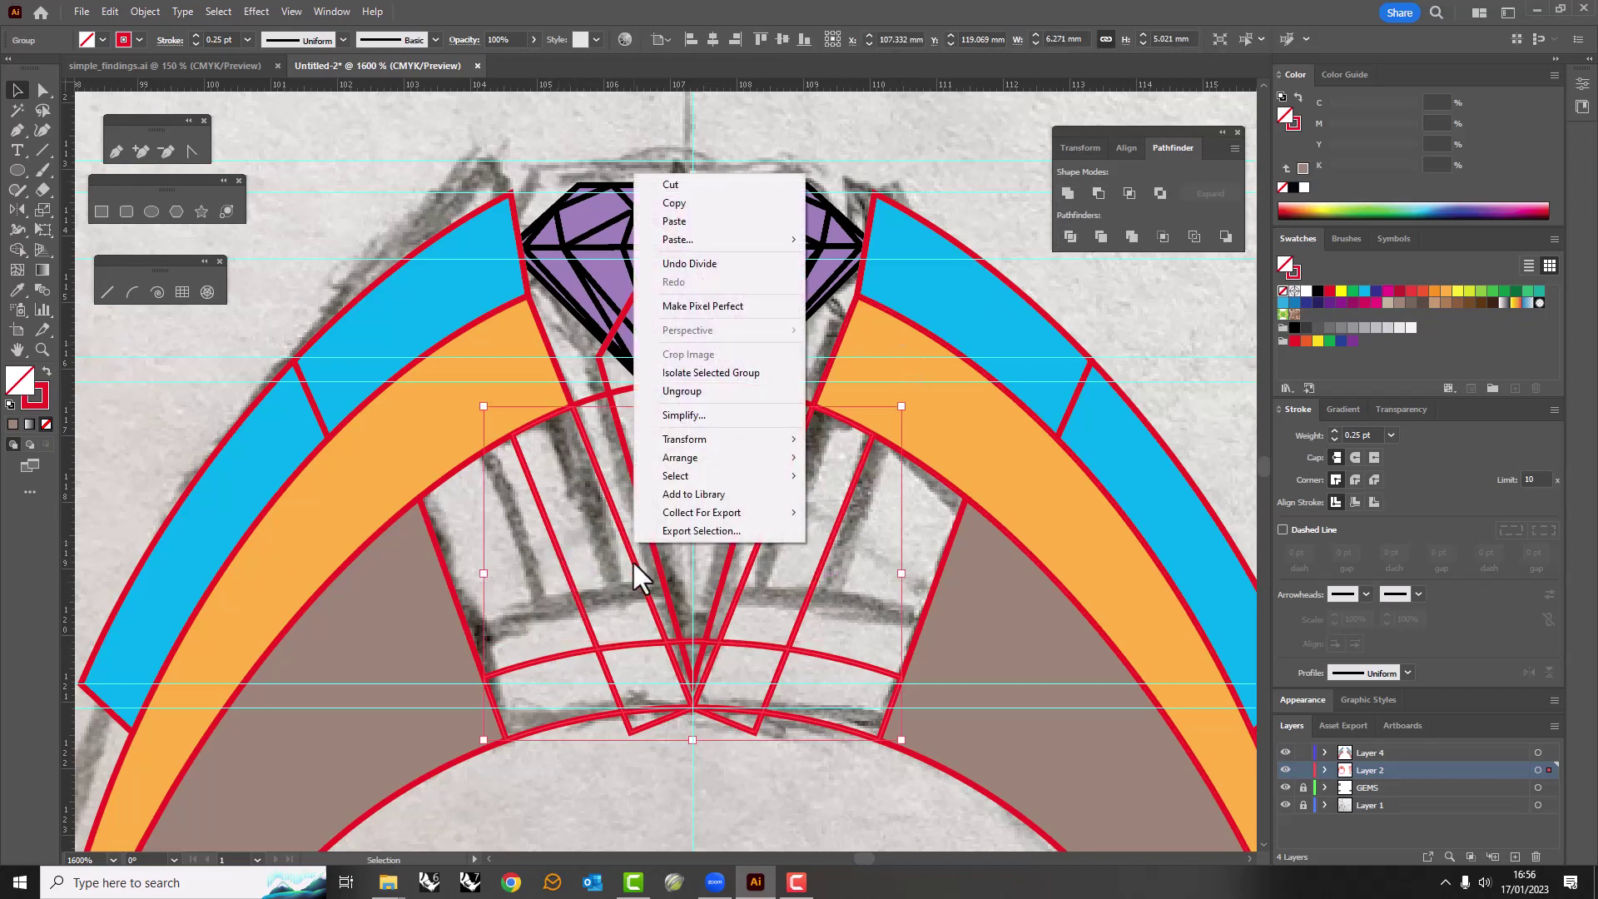
pyautogui.click(120, 372)
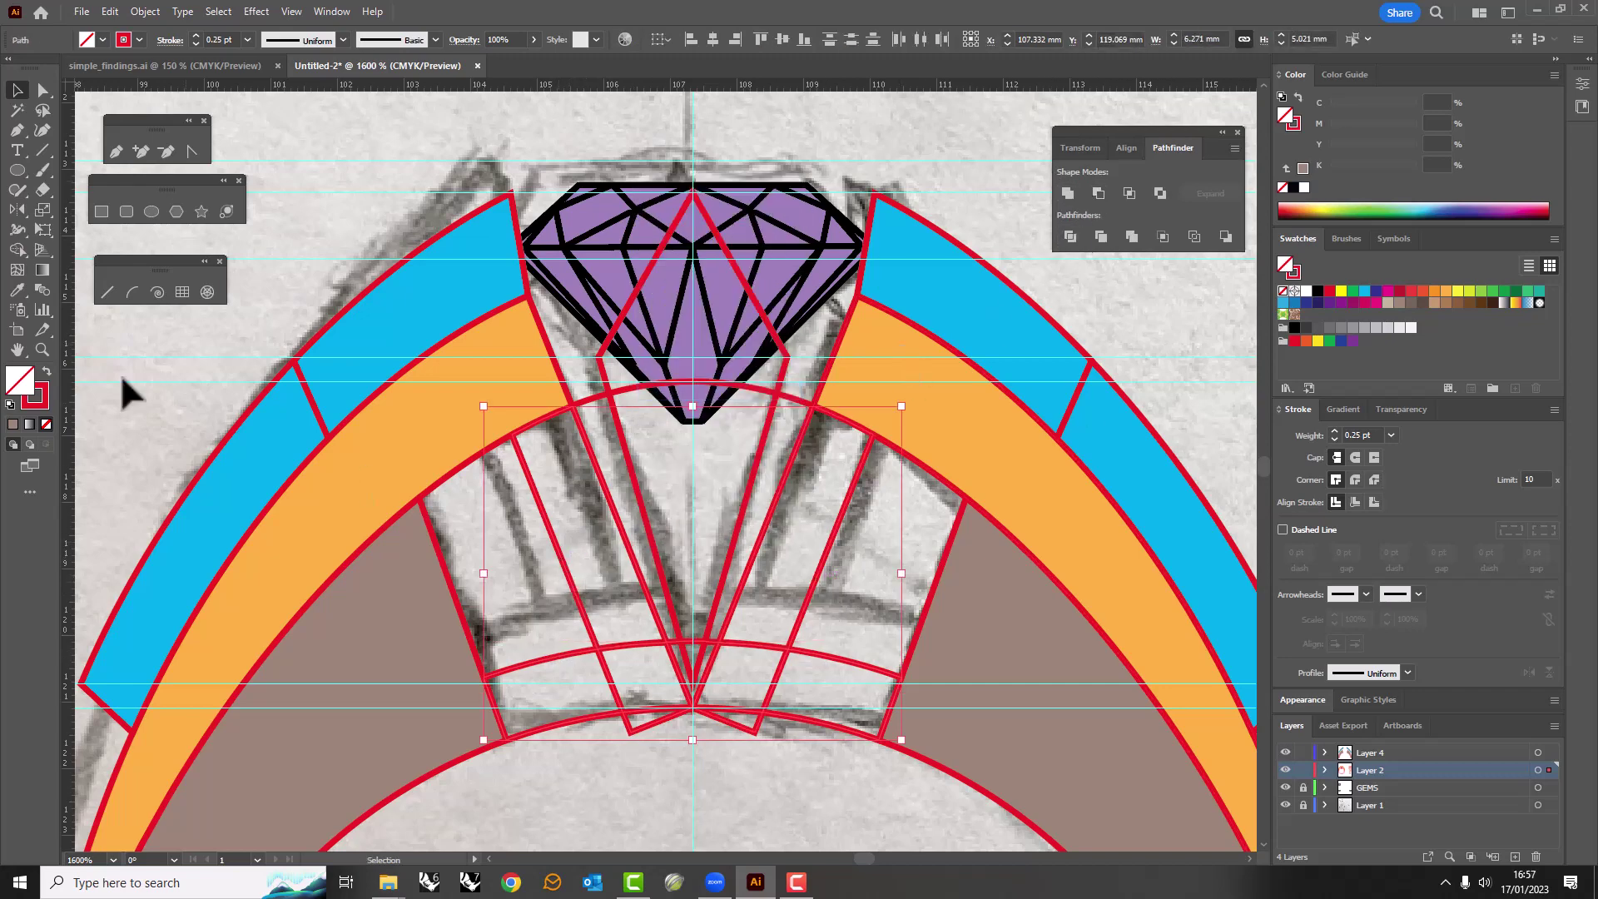
pyautogui.click(819, 579)
# Fill both prong strips and the bottom crossbar with the orange band colour via Eyedropper.
pyautogui.scroll(-1, 700, 738)
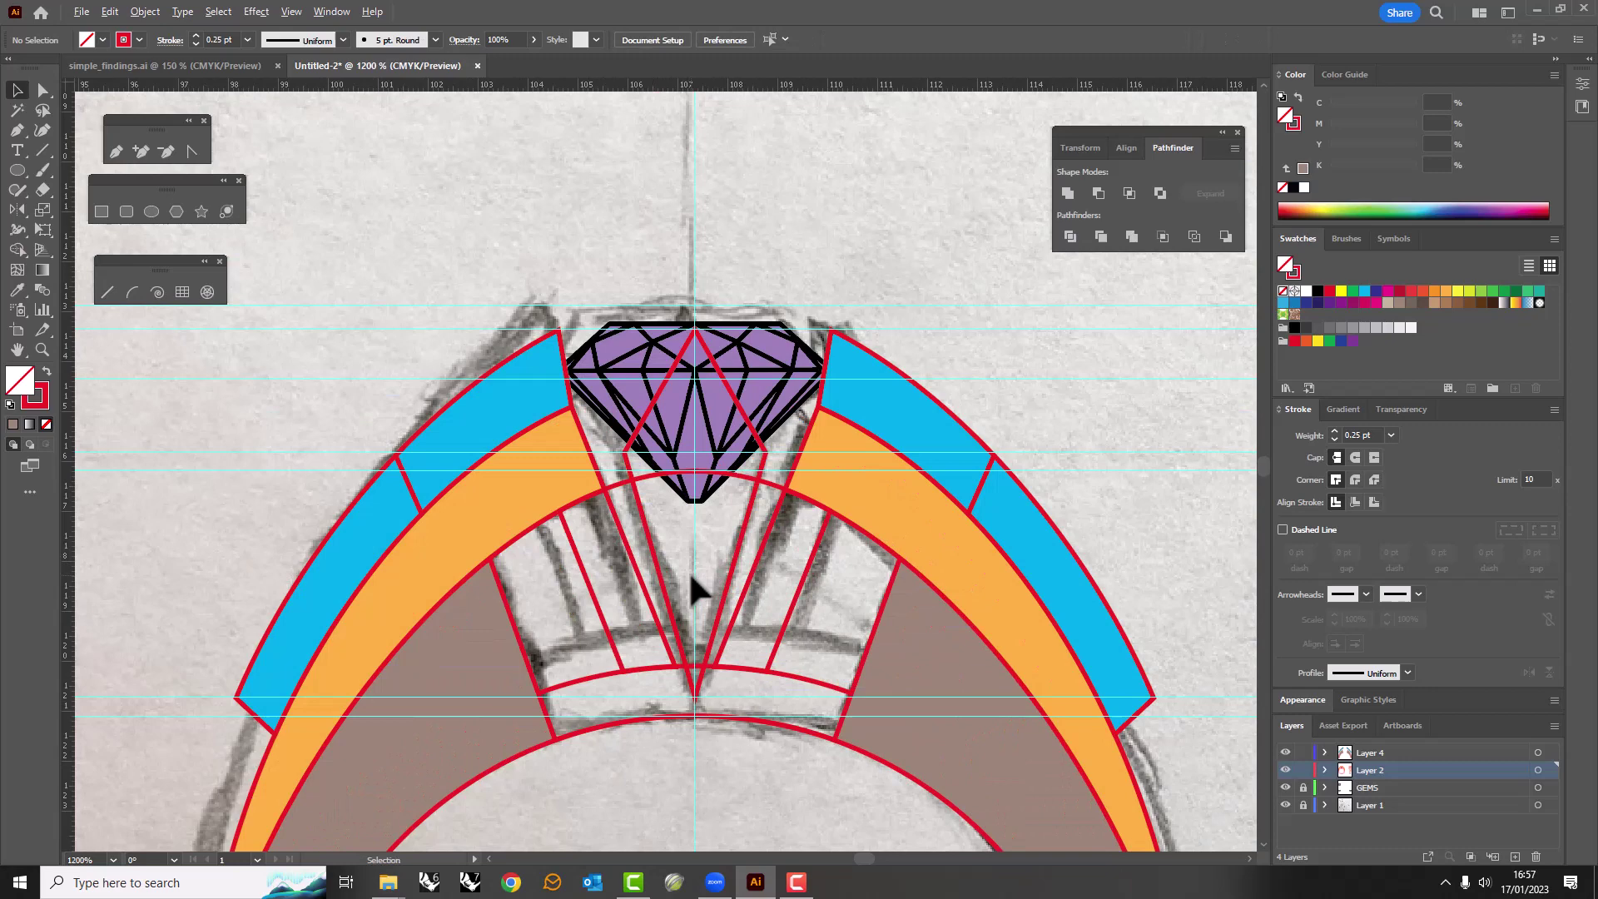
pyautogui.click(773, 586)
pyautogui.press('i')
pyautogui.click(529, 518)
pyautogui.press('v')
pyautogui.click(573, 708)
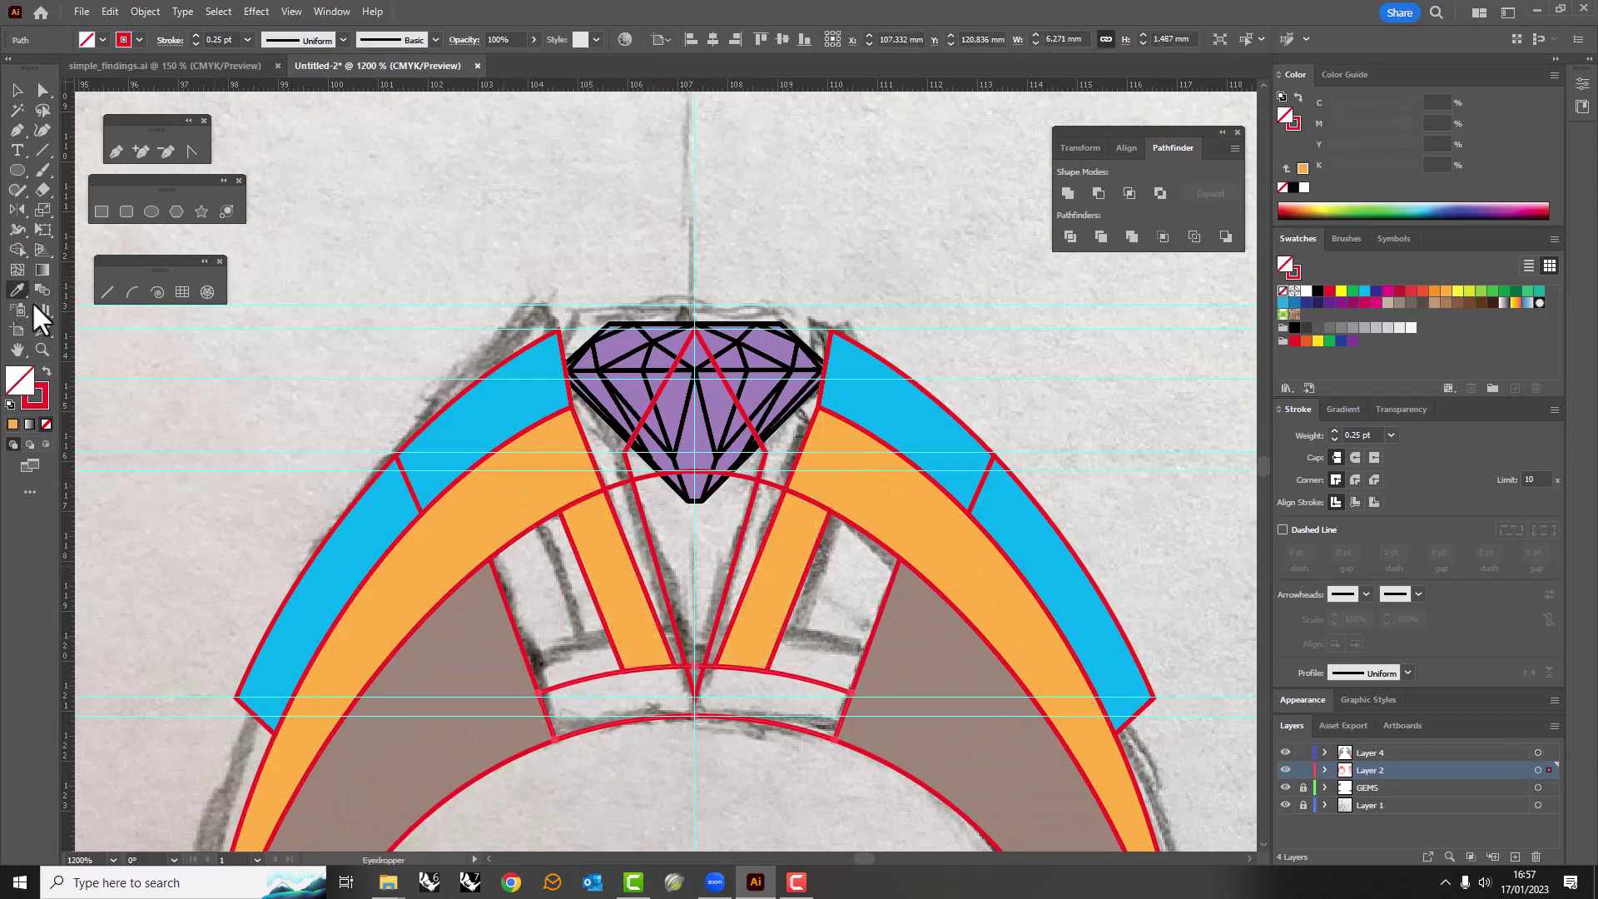
pyautogui.click(449, 516)
pyautogui.press('v')
pyautogui.scroll(-3, 635, 509)
# Select the ring outline with the coloured ring shapes and apply Pathfinder Divide.
pyautogui.click(440, 687)
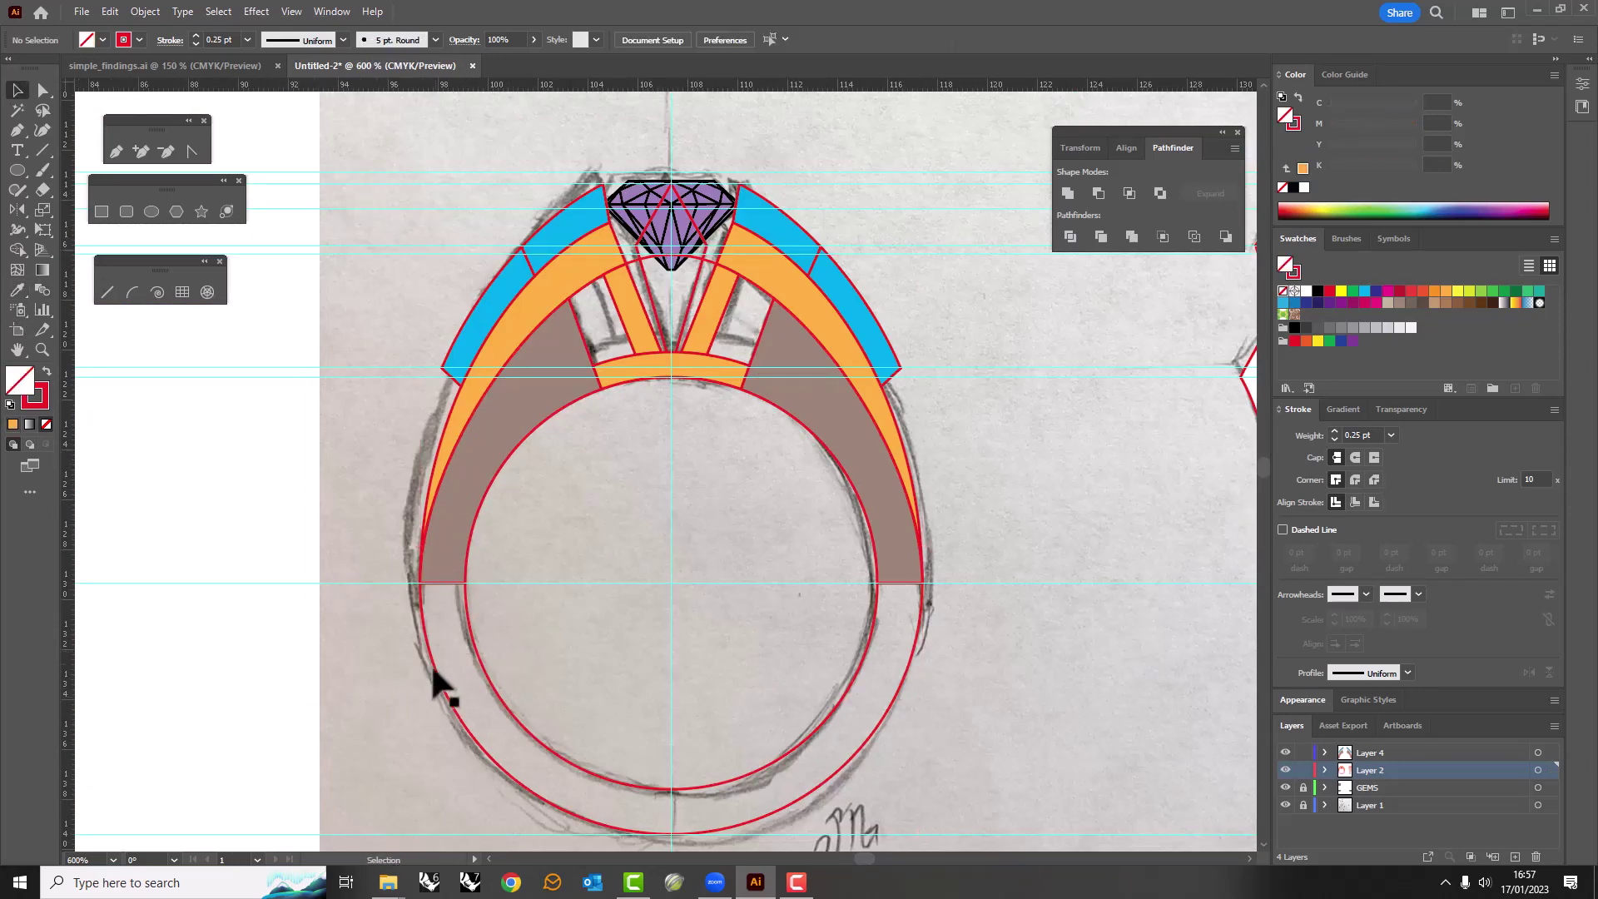
pyautogui.click(564, 476)
pyautogui.click(432, 621)
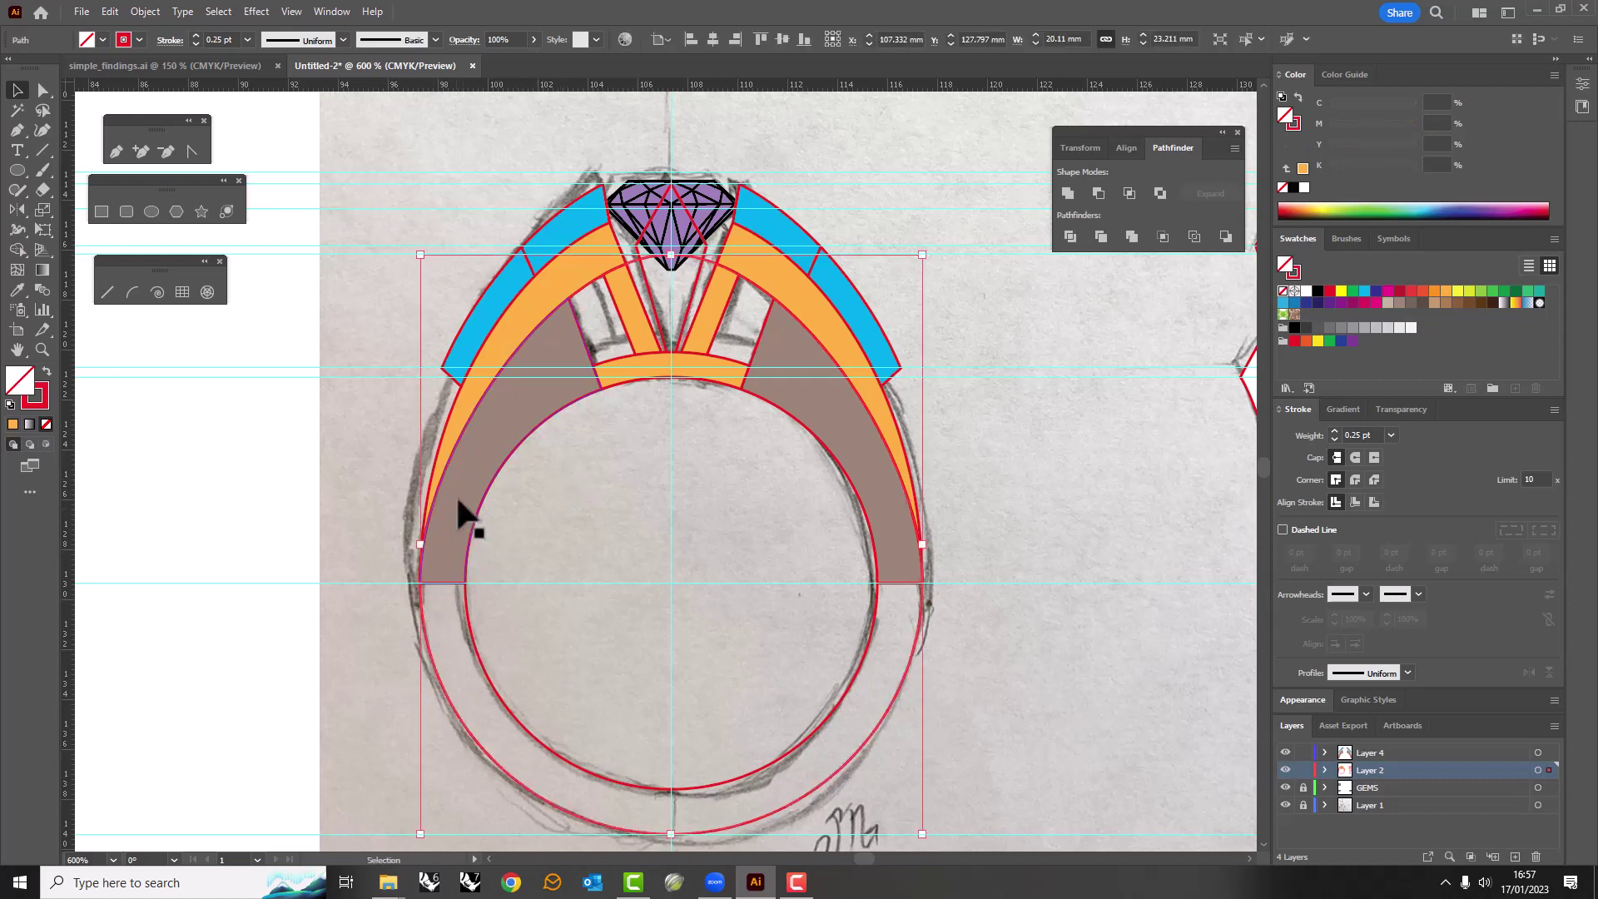
pyautogui.click(498, 592)
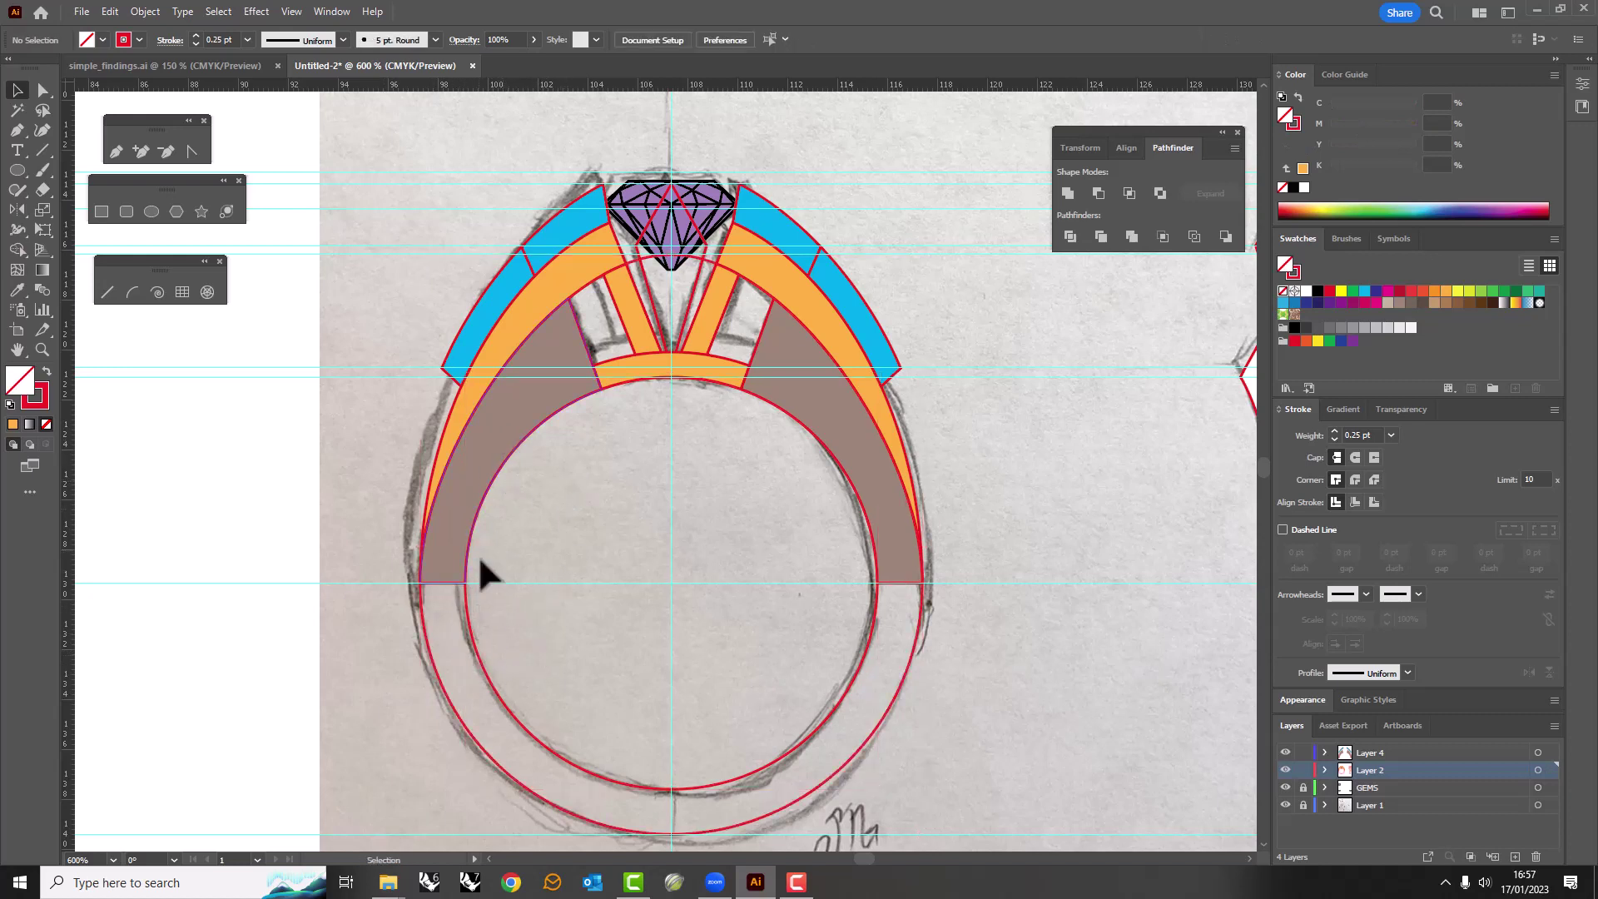
pyautogui.click(428, 697)
pyautogui.keyDown('shift'); pyautogui.click(872, 420); pyautogui.keyUp('shift')
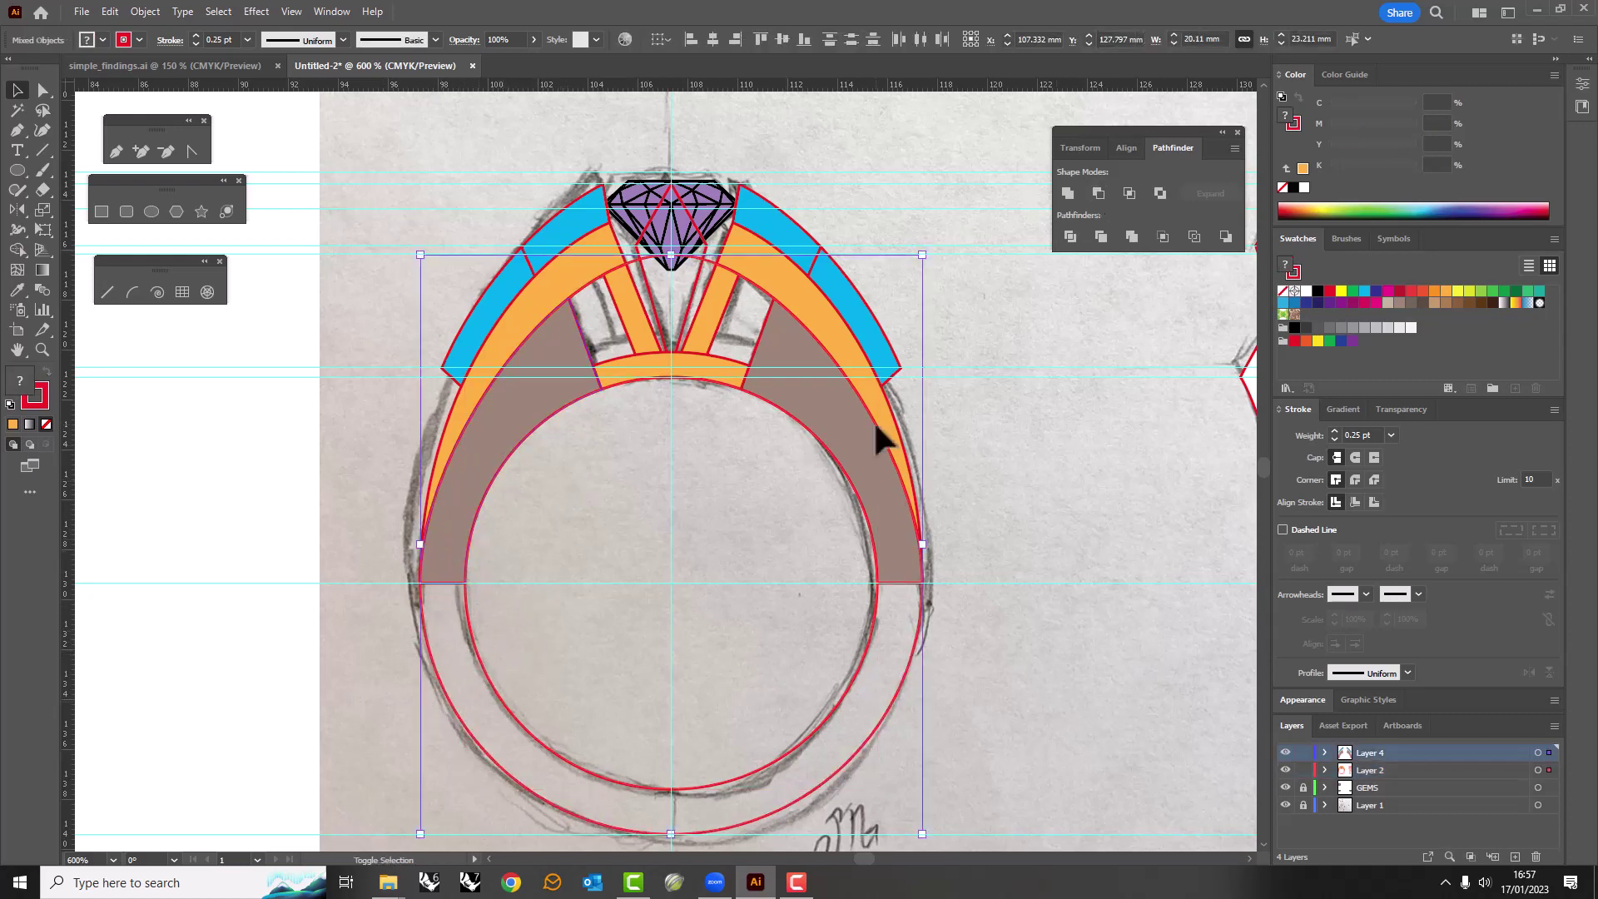
pyautogui.click(1069, 235)
# Inspect the divided ring pieces, then undo four times to restore the orange centre fill.
pyautogui.rightClick(571, 496)
pyautogui.click(601, 605)
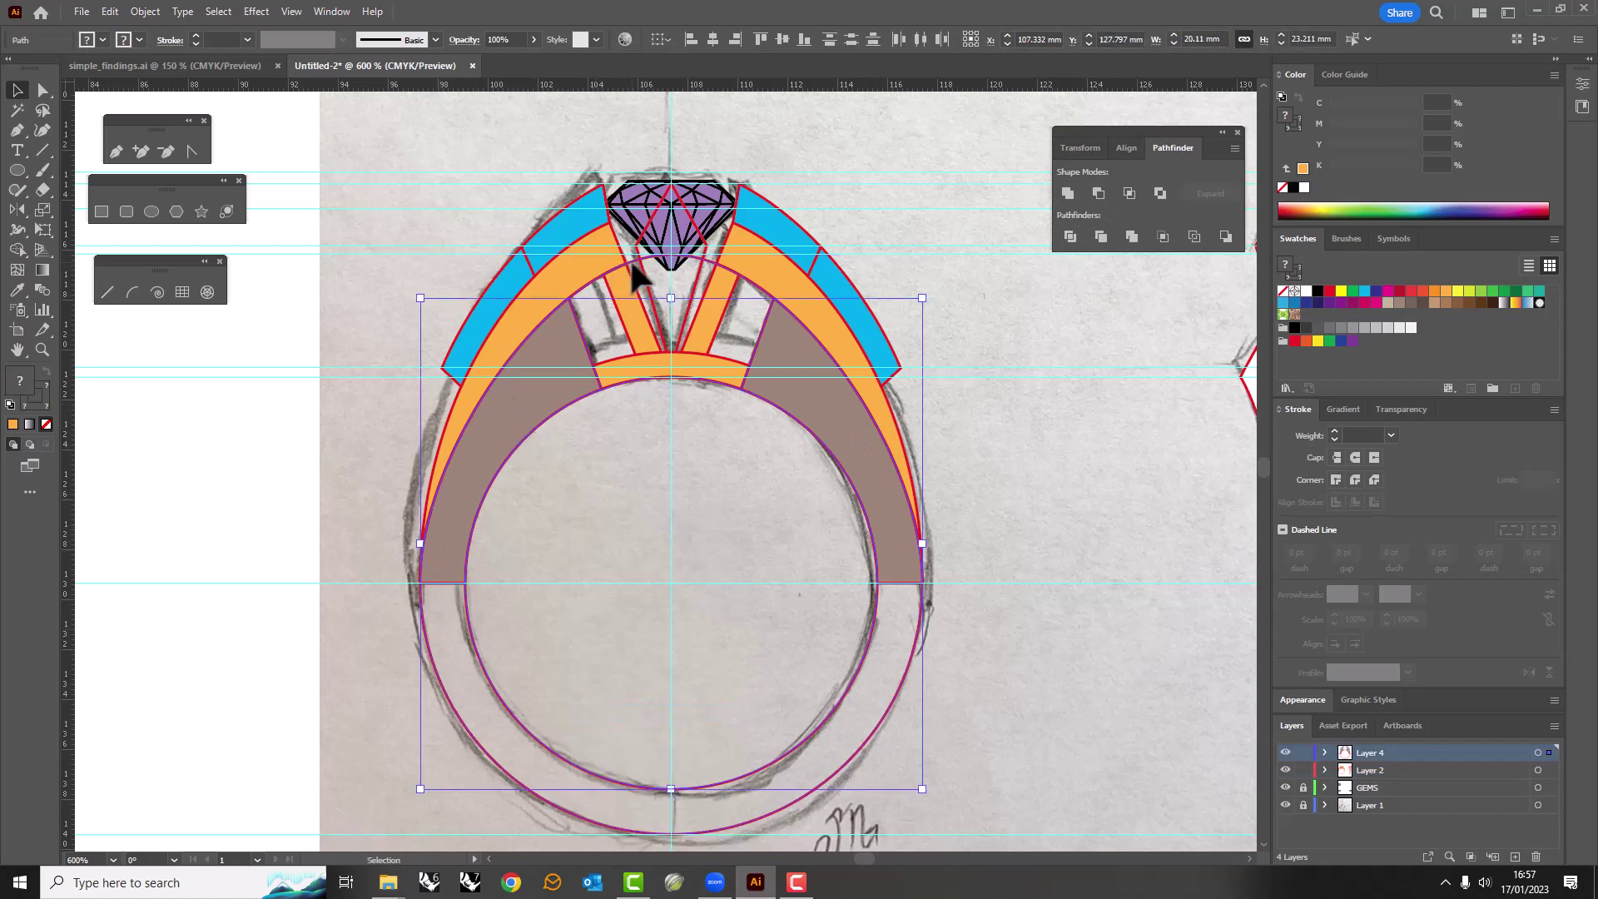
pyautogui.click(446, 689)
pyautogui.click(630, 385)
pyautogui.hotkey('ctrl', 'z')
pyautogui.hotkey('ctrl', 'z')
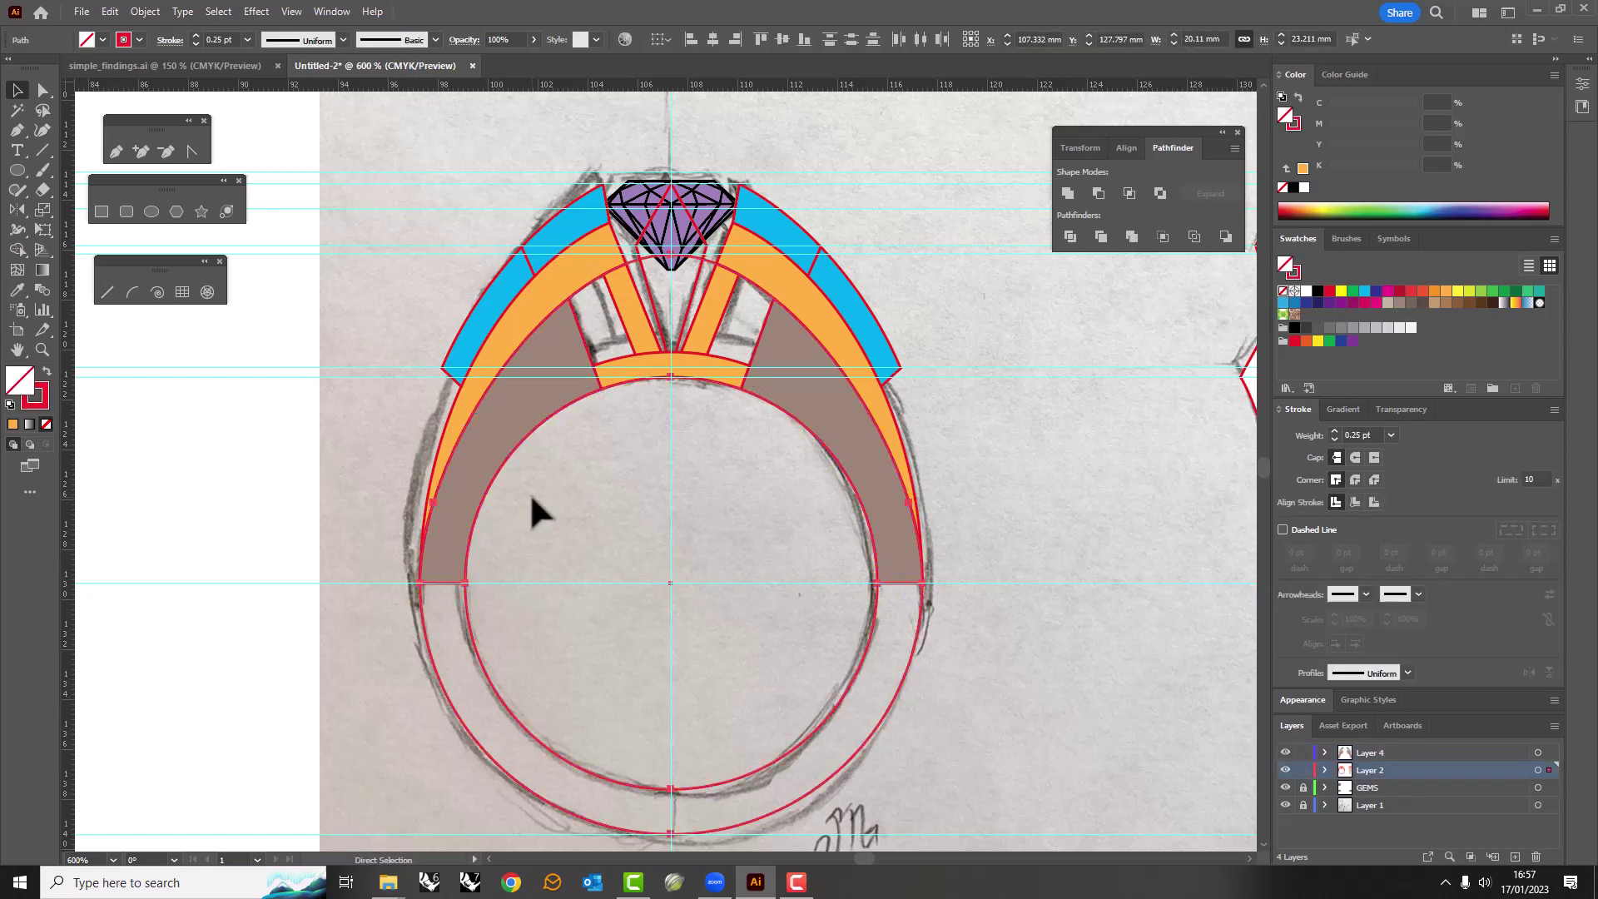
pyautogui.hotkey('ctrl', 'z')
pyautogui.hotkey('ctrl', 'z')
pyautogui.hotkey('ctrl', 'z')
pyautogui.hotkey('ctrl', 'z')
pyautogui.hotkey('ctrl', 'z')
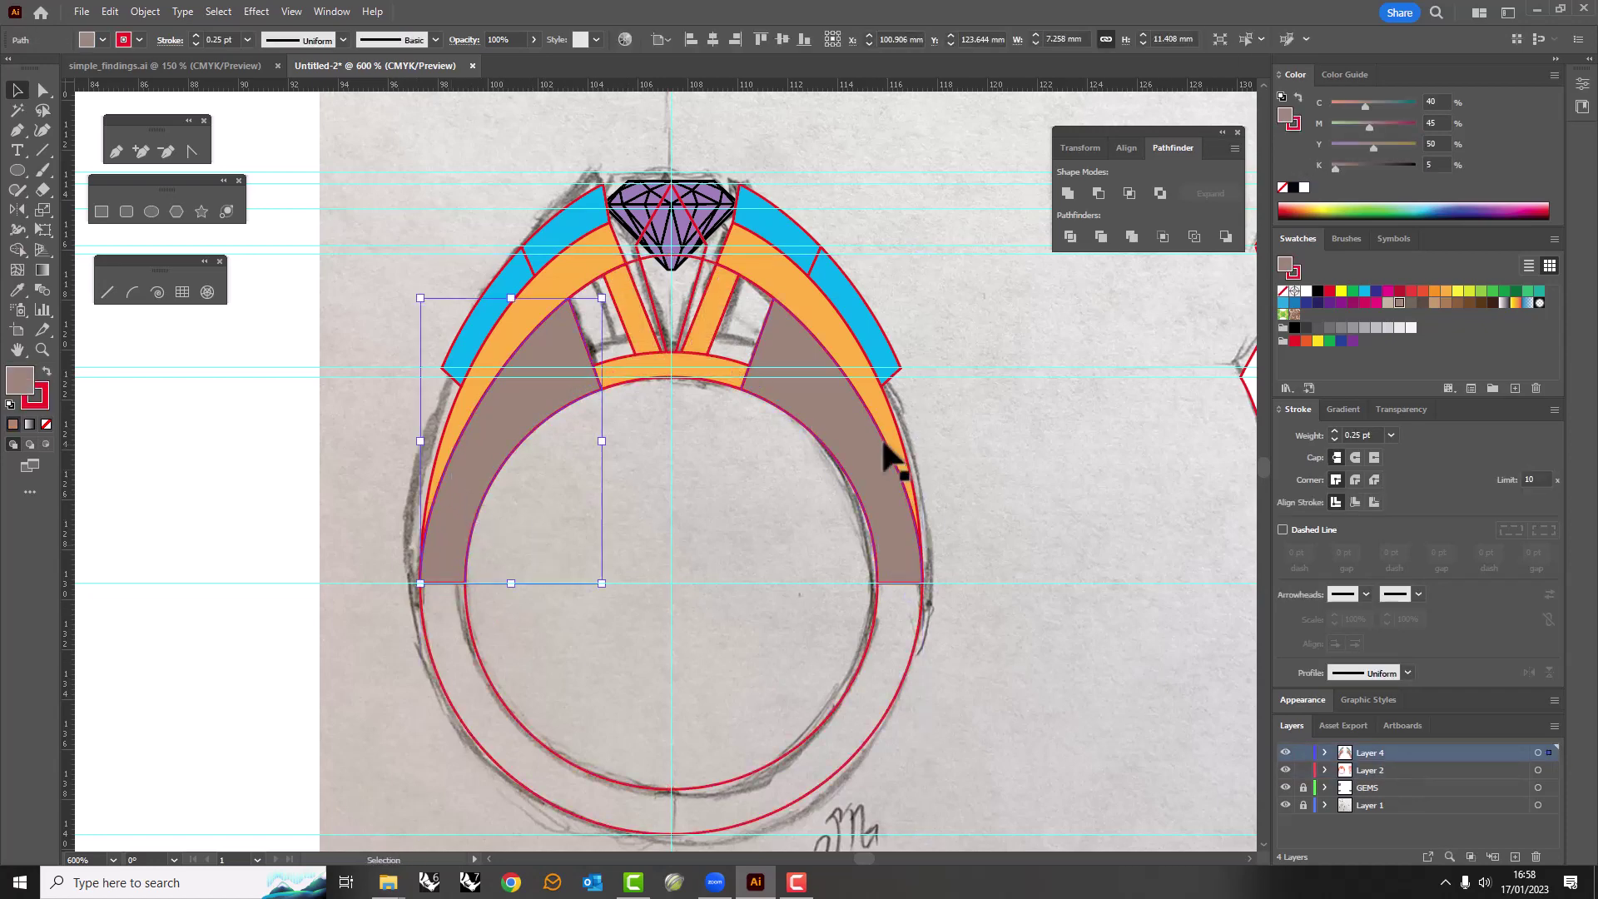
pyautogui.hotkey('ctrl', 'z')
pyautogui.hotkey('ctrl', 'z')
pyautogui.hotkey('ctrl', 'z')
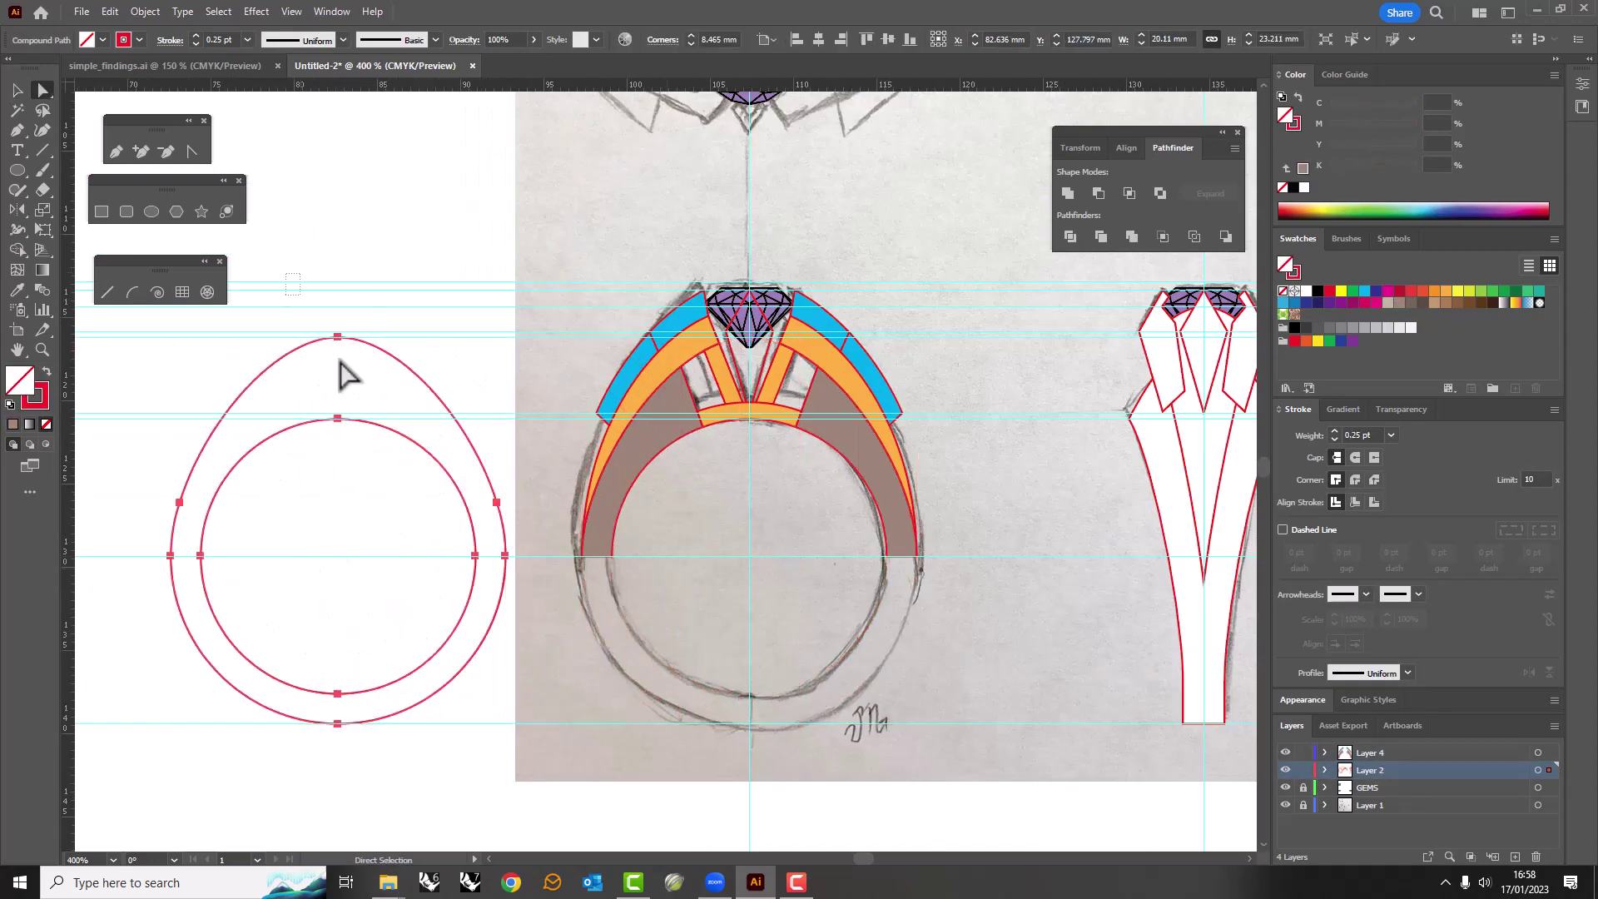
pyautogui.hotkey('ctrl', 'z')
# Delete the top half of the double oval outline and move the remaining half onto the ring.
pyautogui.click(604, 569)
pyautogui.moveTo(443, 514); pyautogui.dragTo(450, 520)
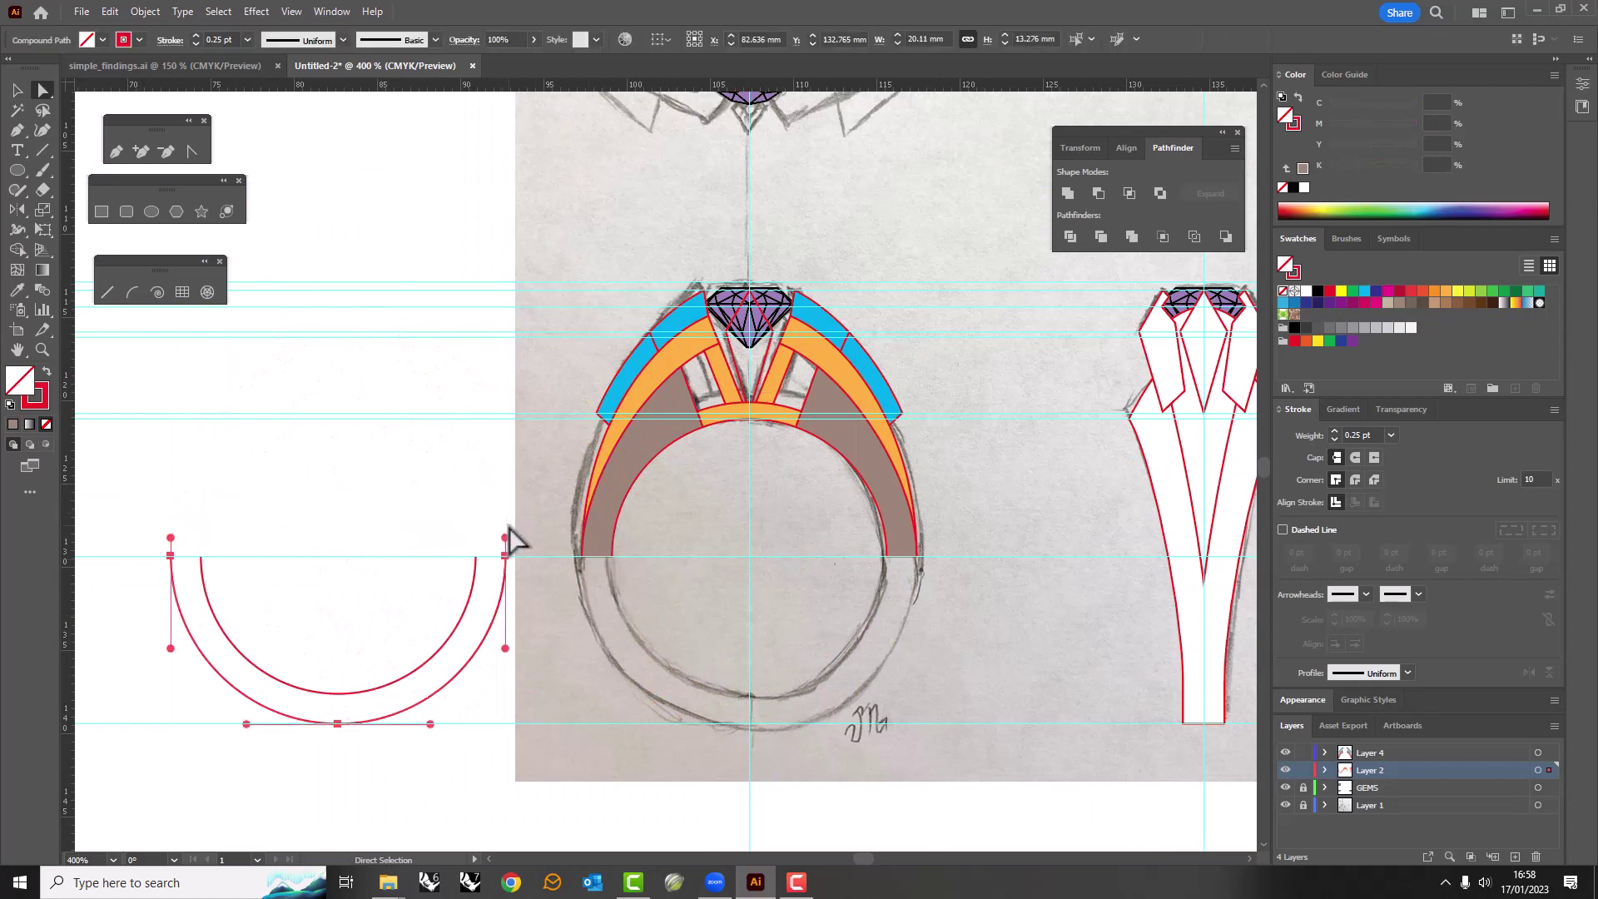
pyautogui.press('Delete')
pyautogui.click(597, 559)
pyautogui.click(910, 573)
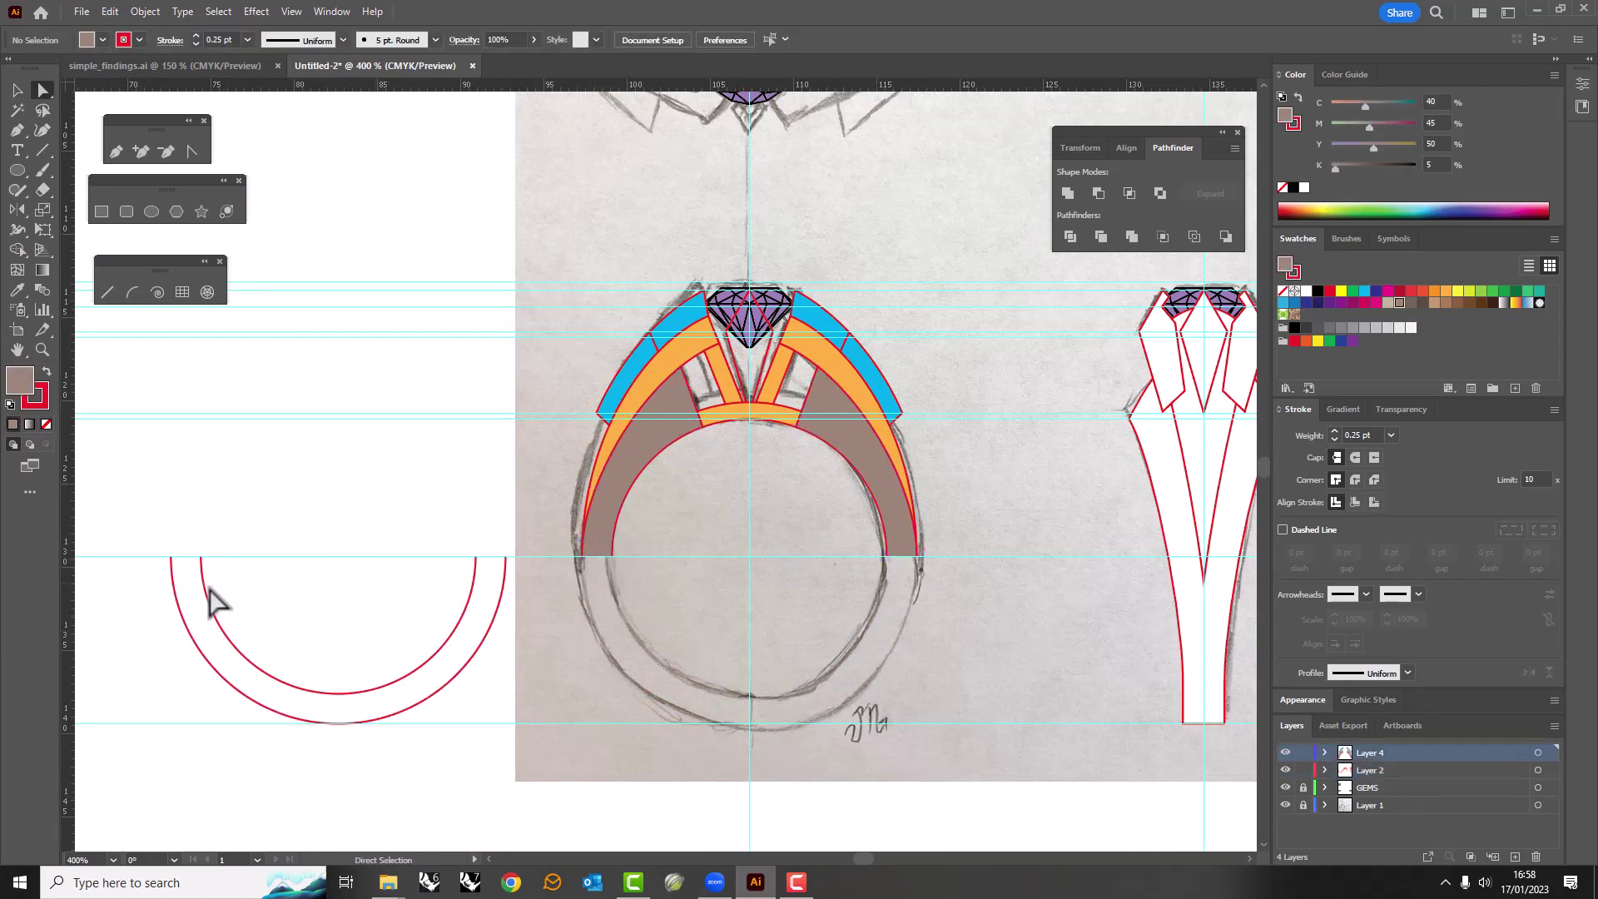
pyautogui.press('v')
pyautogui.click(151, 635)
pyautogui.hotkey('ctrl', 'shift', 'z')
# Add a second ring shape to the selection alongside the half-oval.
pyautogui.scroll(3, 601, 590)
pyautogui.scroll(2, 601, 591)
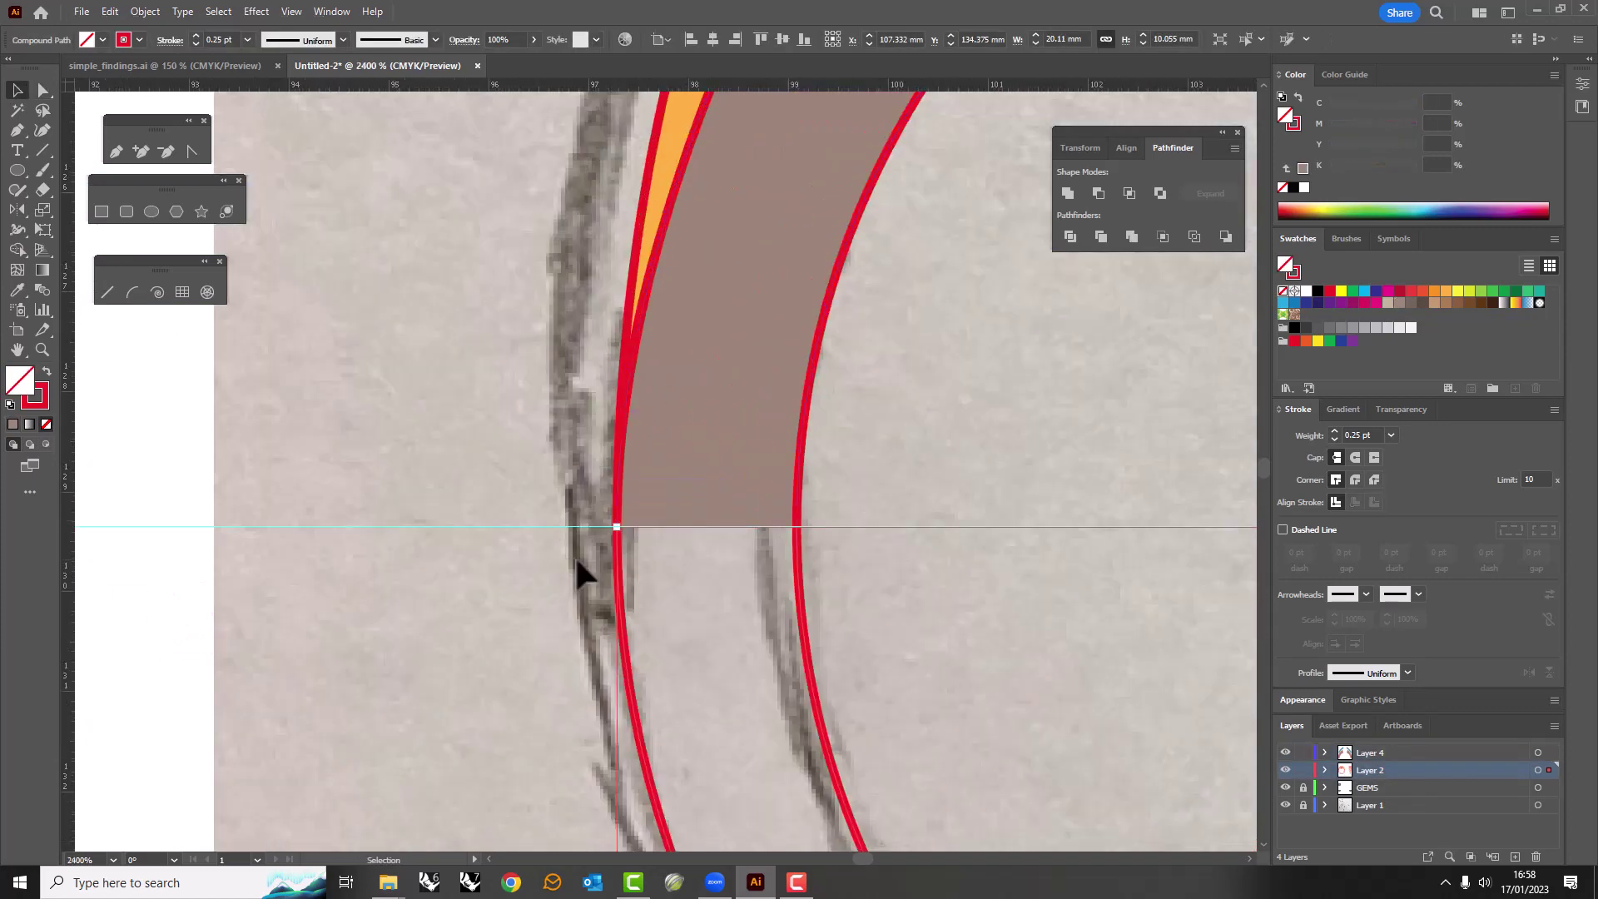
pyautogui.scroll(-3, 522, 677)
pyautogui.keyDown('shift'); pyautogui.click(599, 585); pyautogui.keyUp('shift')
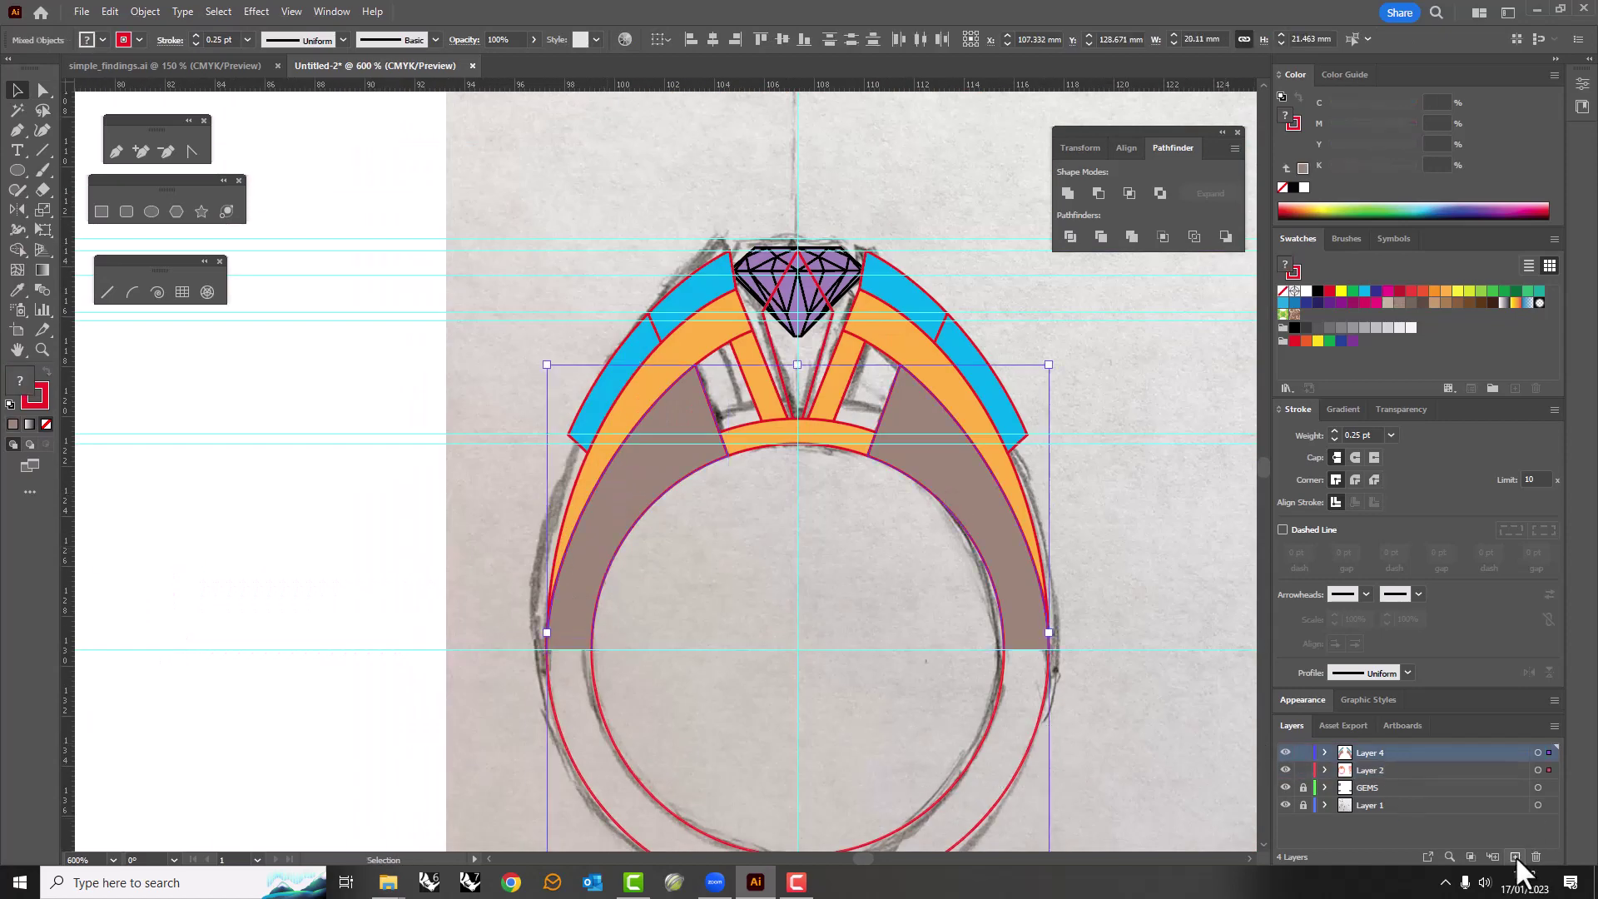
# Hide the colour layers, try deleting the ring's left-edge anchors, then undo and reshow the outline layer.
pyautogui.moveTo(1285, 770); pyautogui.dragTo(1285, 787)
pyautogui.press('a')
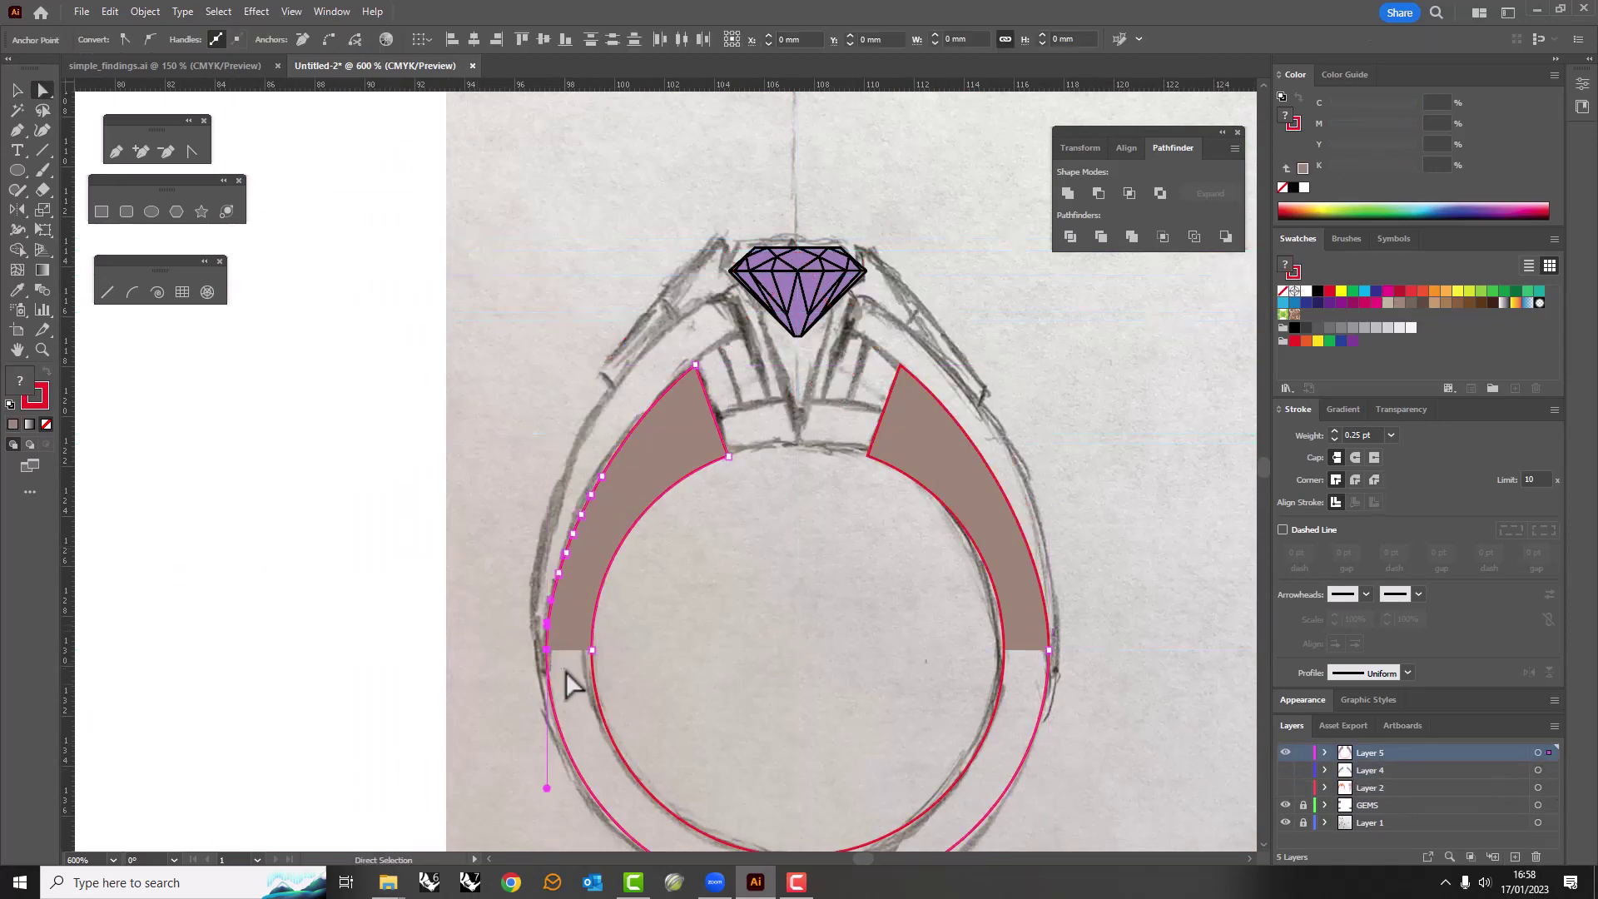
pyautogui.moveTo(566, 671); pyautogui.dragTo(1140, 632)
pyautogui.press('Delete')
pyautogui.hotkey('ctrl', 'z')
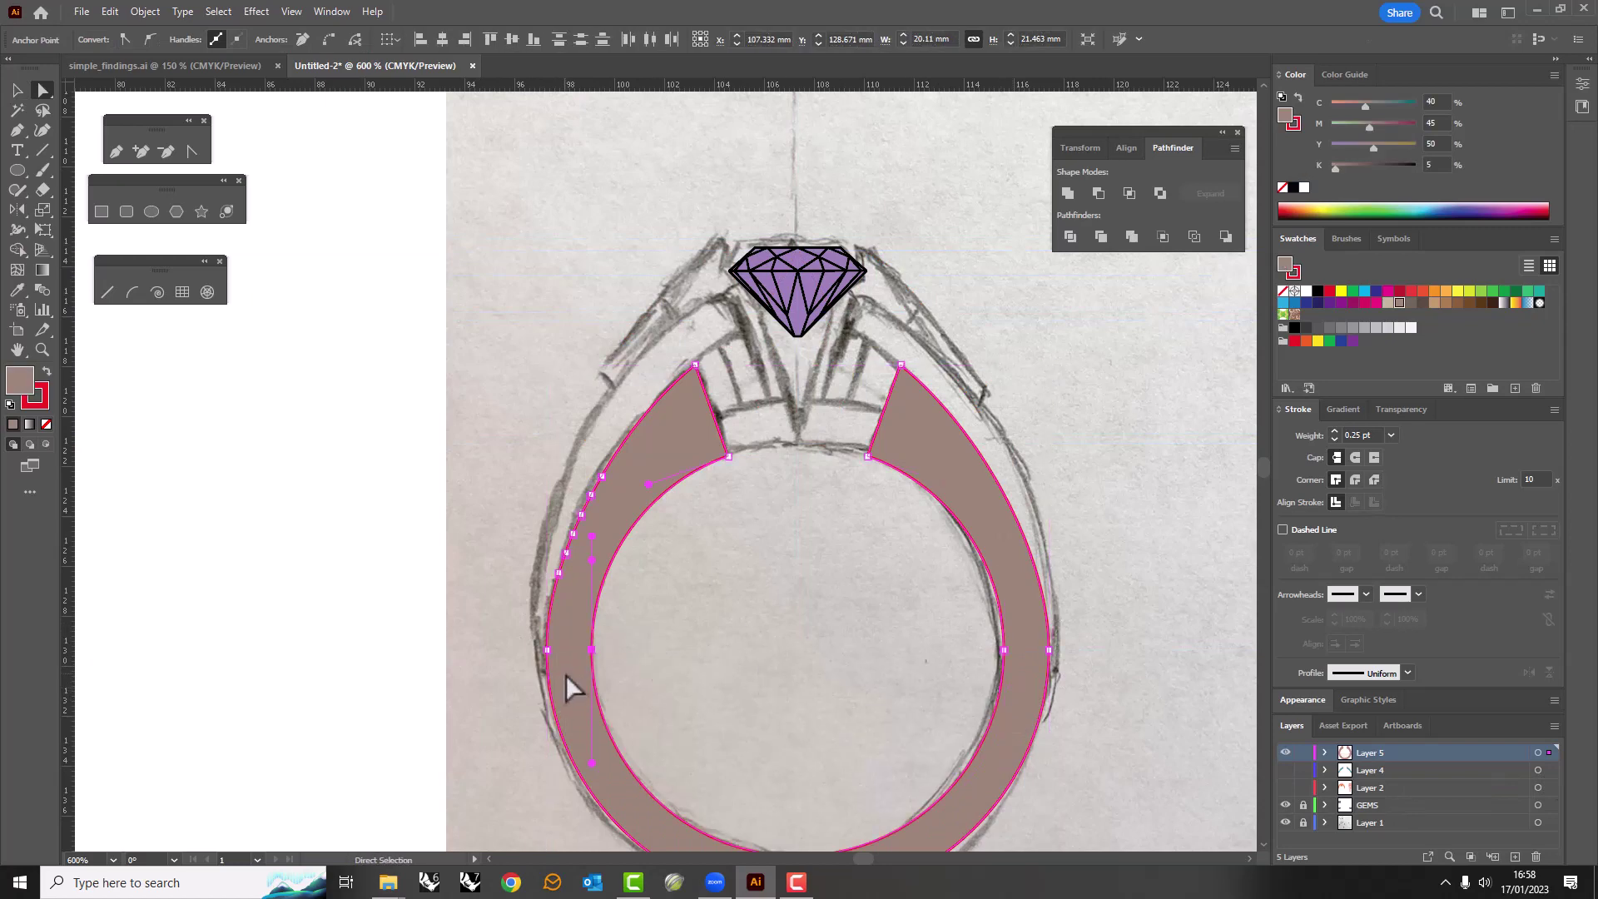
pyautogui.press('v')
pyautogui.click(742, 661)
pyautogui.click(1285, 788)
pyautogui.scroll(-2, 732, 570)
pyautogui.scroll(3, 749, 499)
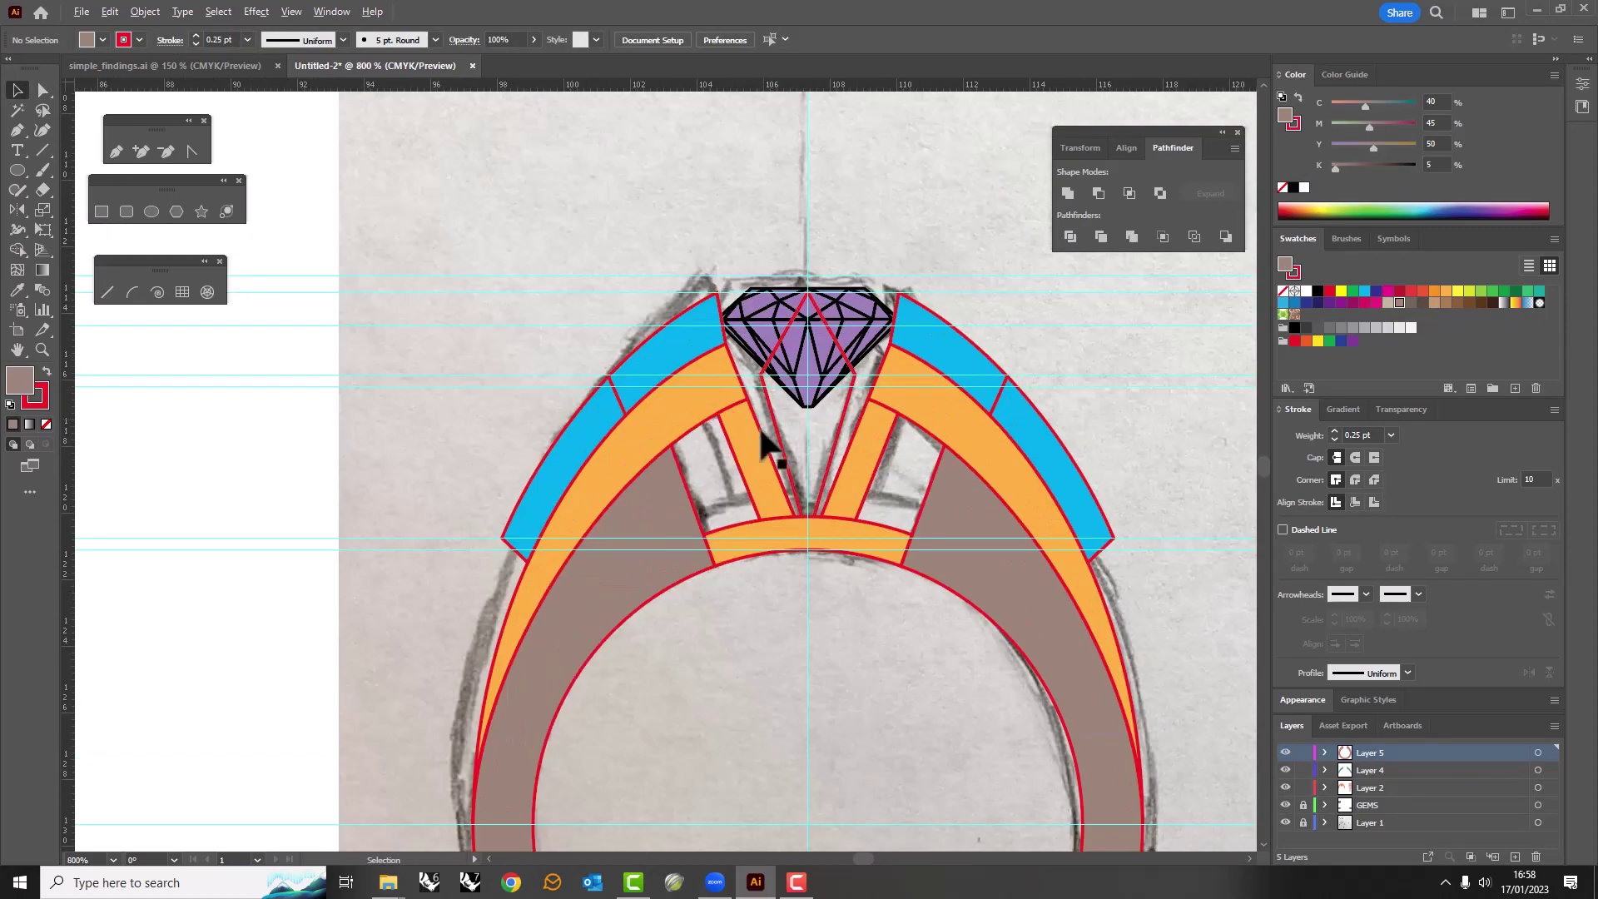
# Fill the centre wedge under the diamond with brown sampled from a side piece.
pyautogui.click(782, 449)
pyautogui.press('i')
pyautogui.click(721, 572)
pyautogui.press('v')
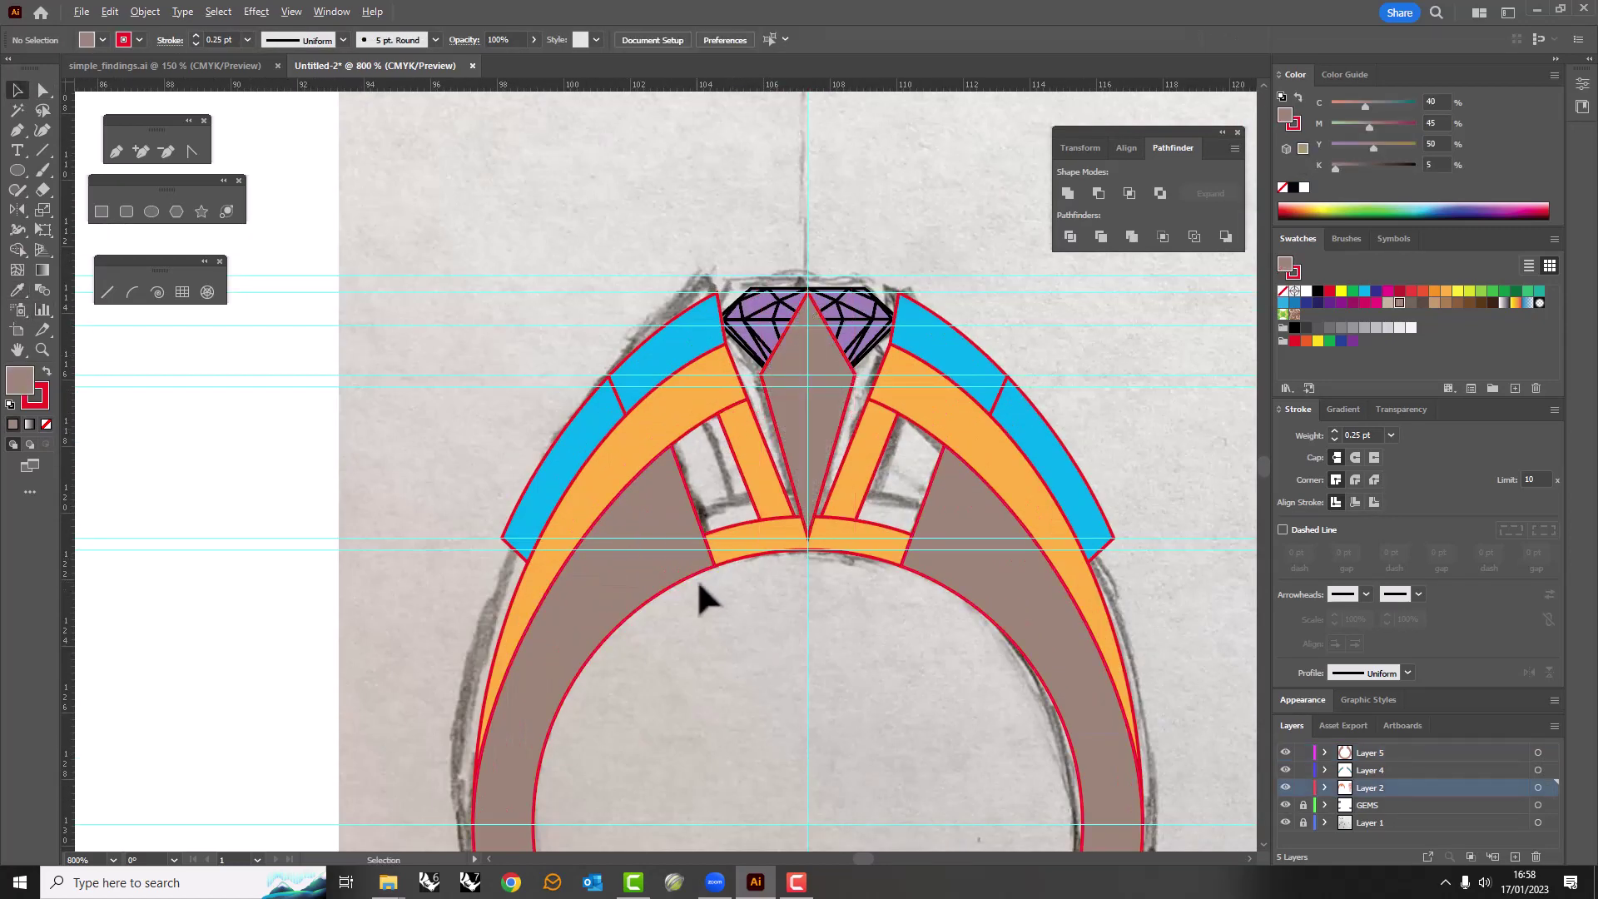
pyautogui.scroll(2, 698, 607)
pyautogui.click(706, 640)
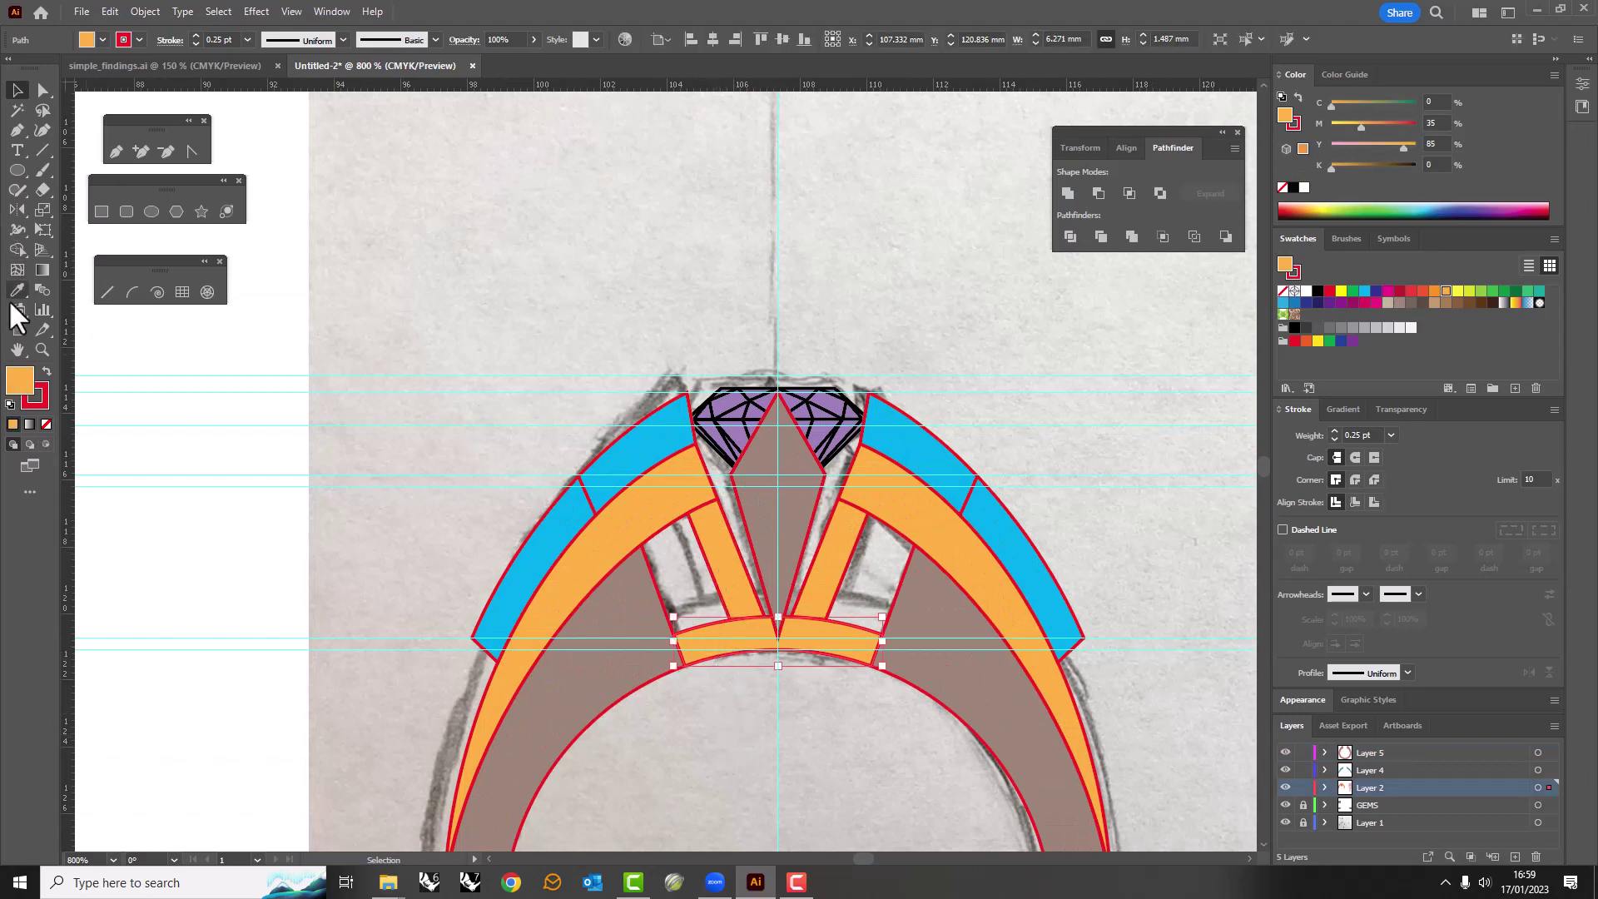
pyautogui.scroll(-2, 571, 474)
pyautogui.scroll(1, 608, 521)
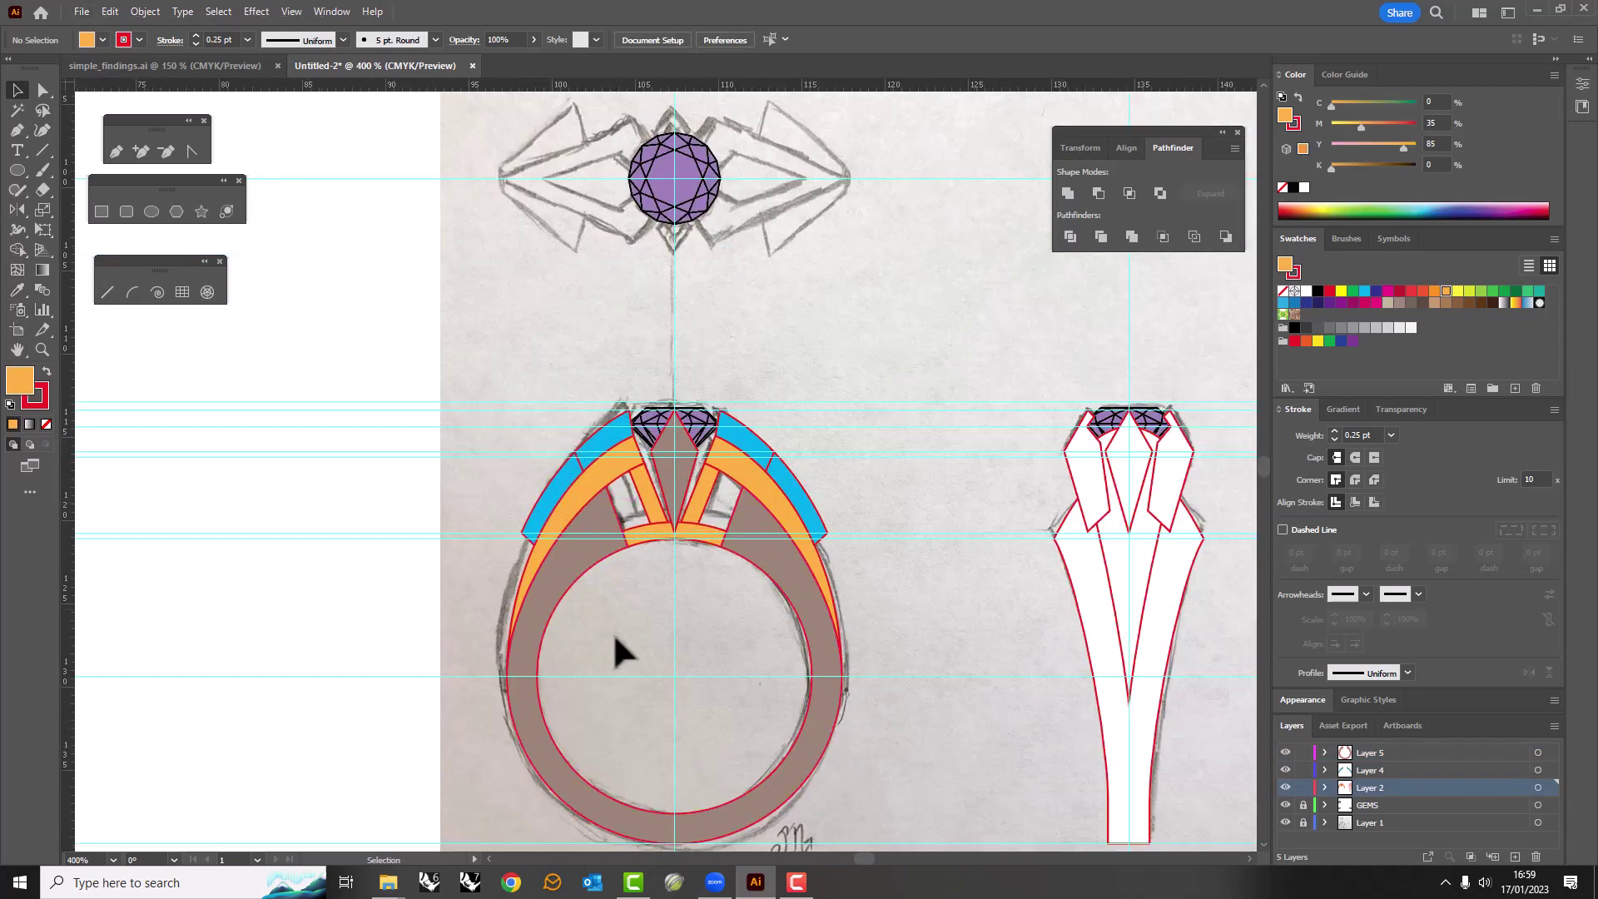
# Copy the side-view shank to the top view, rotated 270° to lie horizontally left of the purple gem.
pyautogui.moveTo(522, 341)
pyautogui.mouseDown()
pyautogui.moveTo(420, 356)
pyautogui.moveTo(467, 560)
pyautogui.mouseUp()
pyautogui.moveTo(610, 653); pyautogui.dragTo(608, 476)
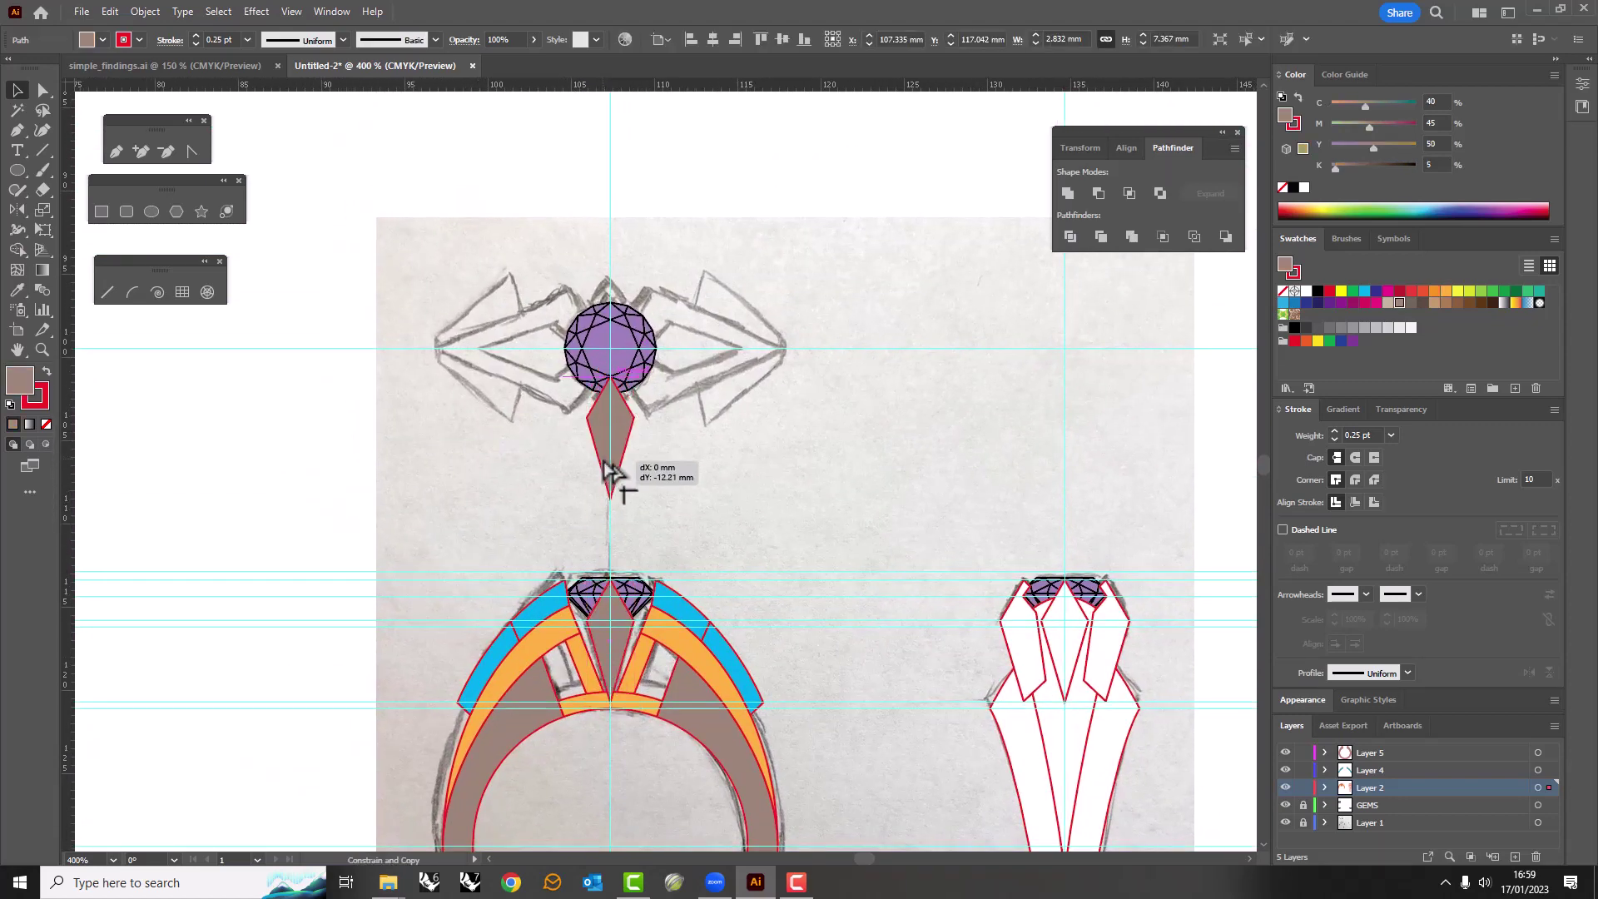
pyautogui.press('Delete')
pyautogui.scroll(-1, 583, 454)
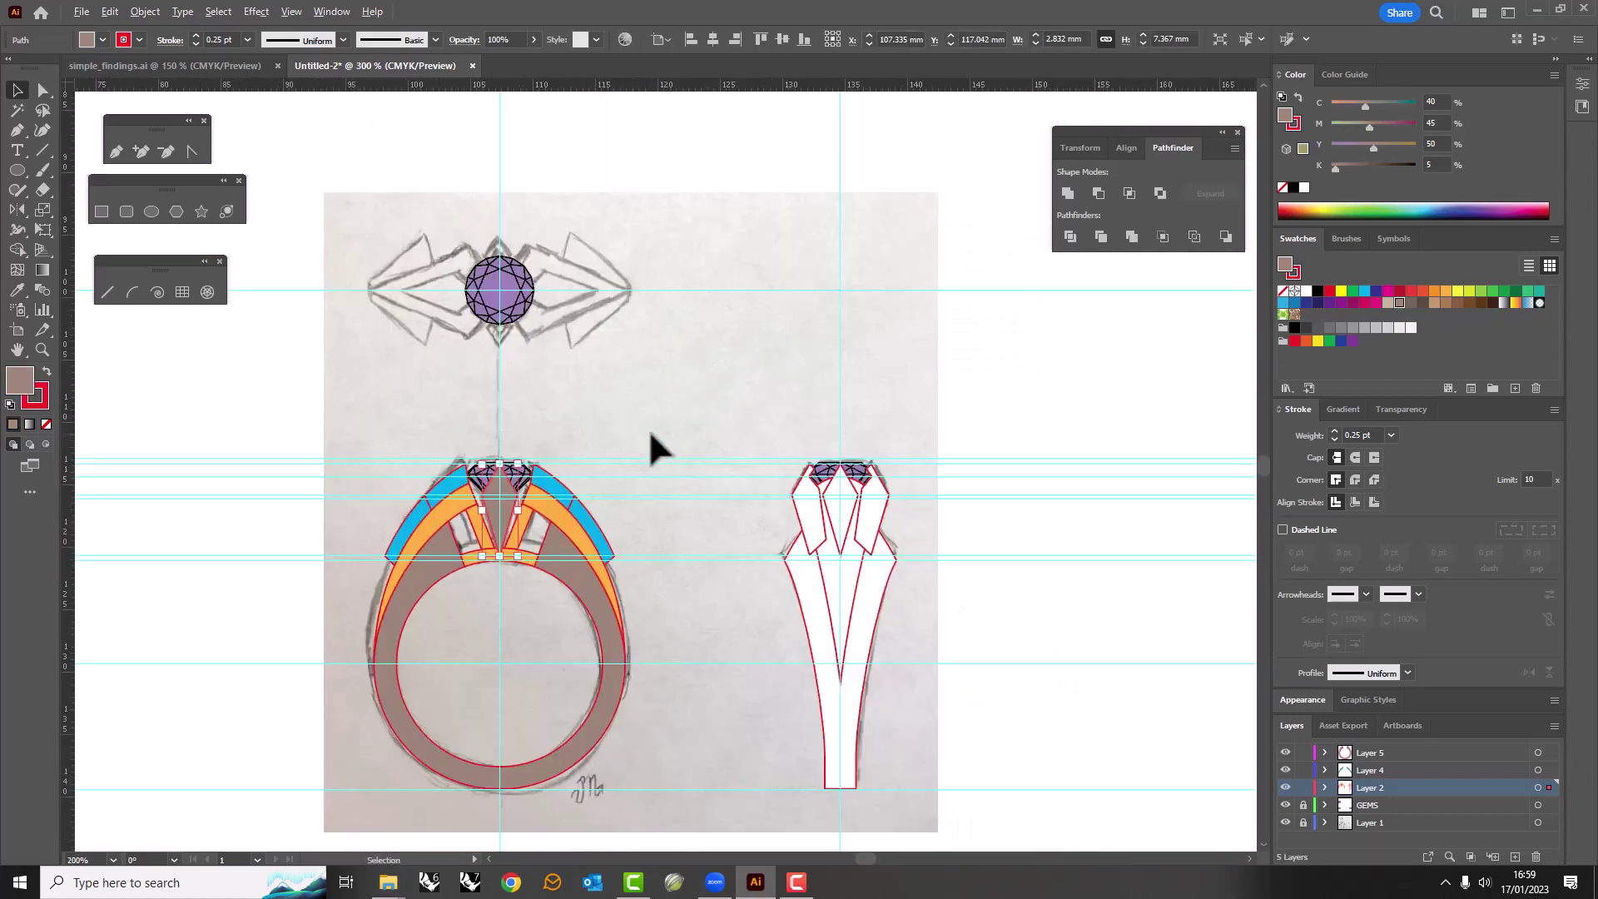
pyautogui.click(807, 637)
pyautogui.moveTo(865, 633); pyautogui.dragTo(428, 367)
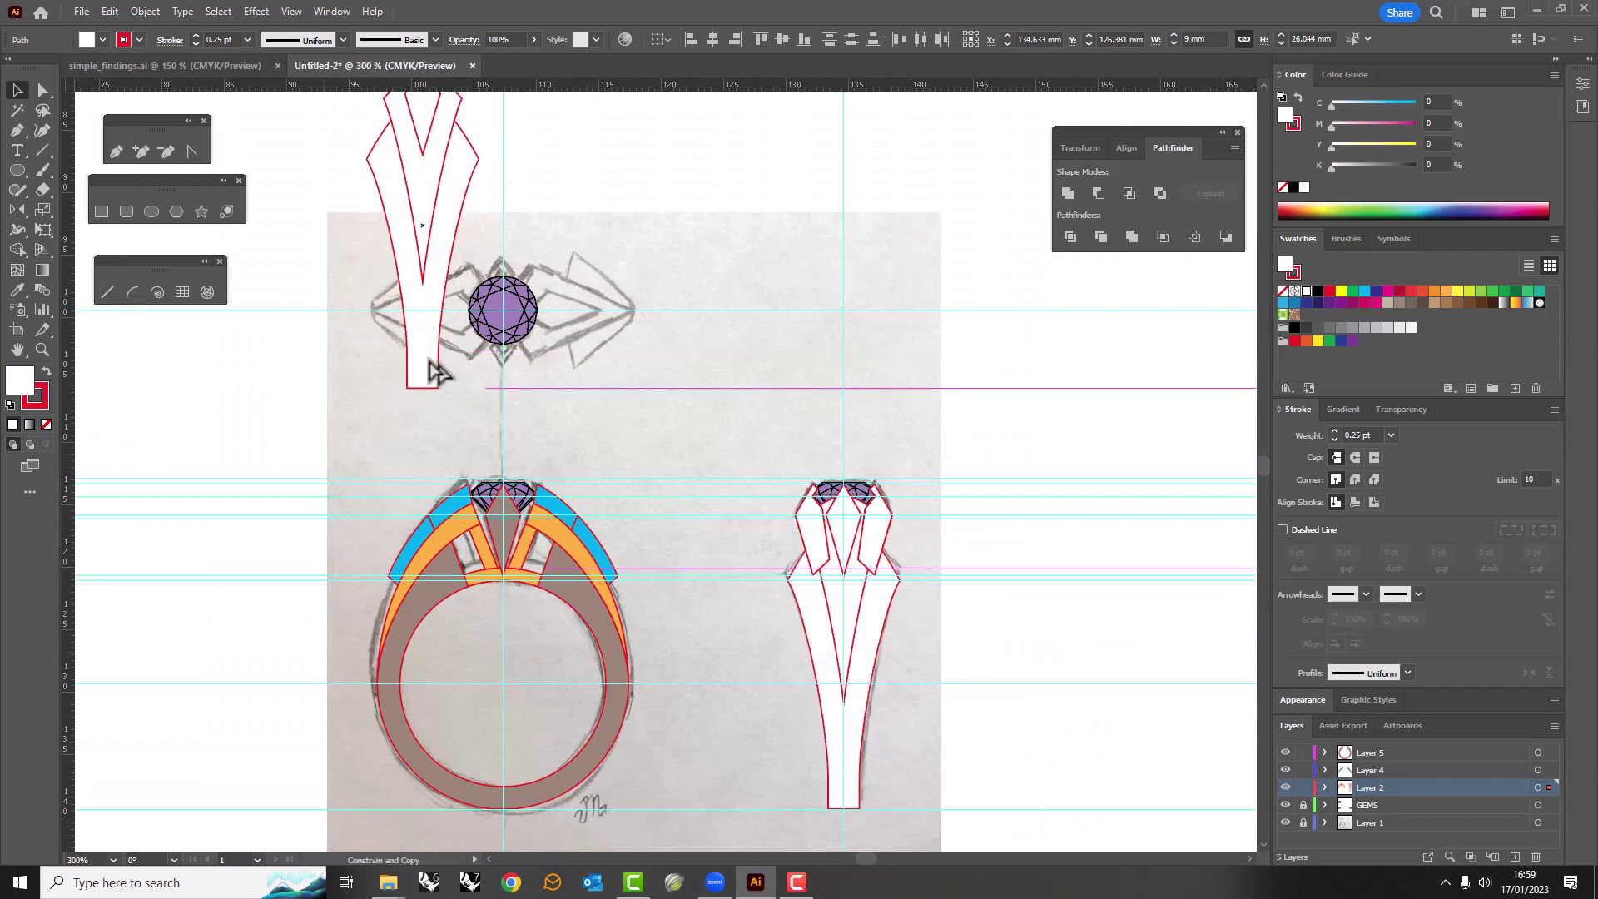
pyautogui.moveTo(463, 125); pyautogui.dragTo(681, 311)
pyautogui.moveTo(506, 275); pyautogui.dragTo(363, 317)
pyautogui.click(79, 516)
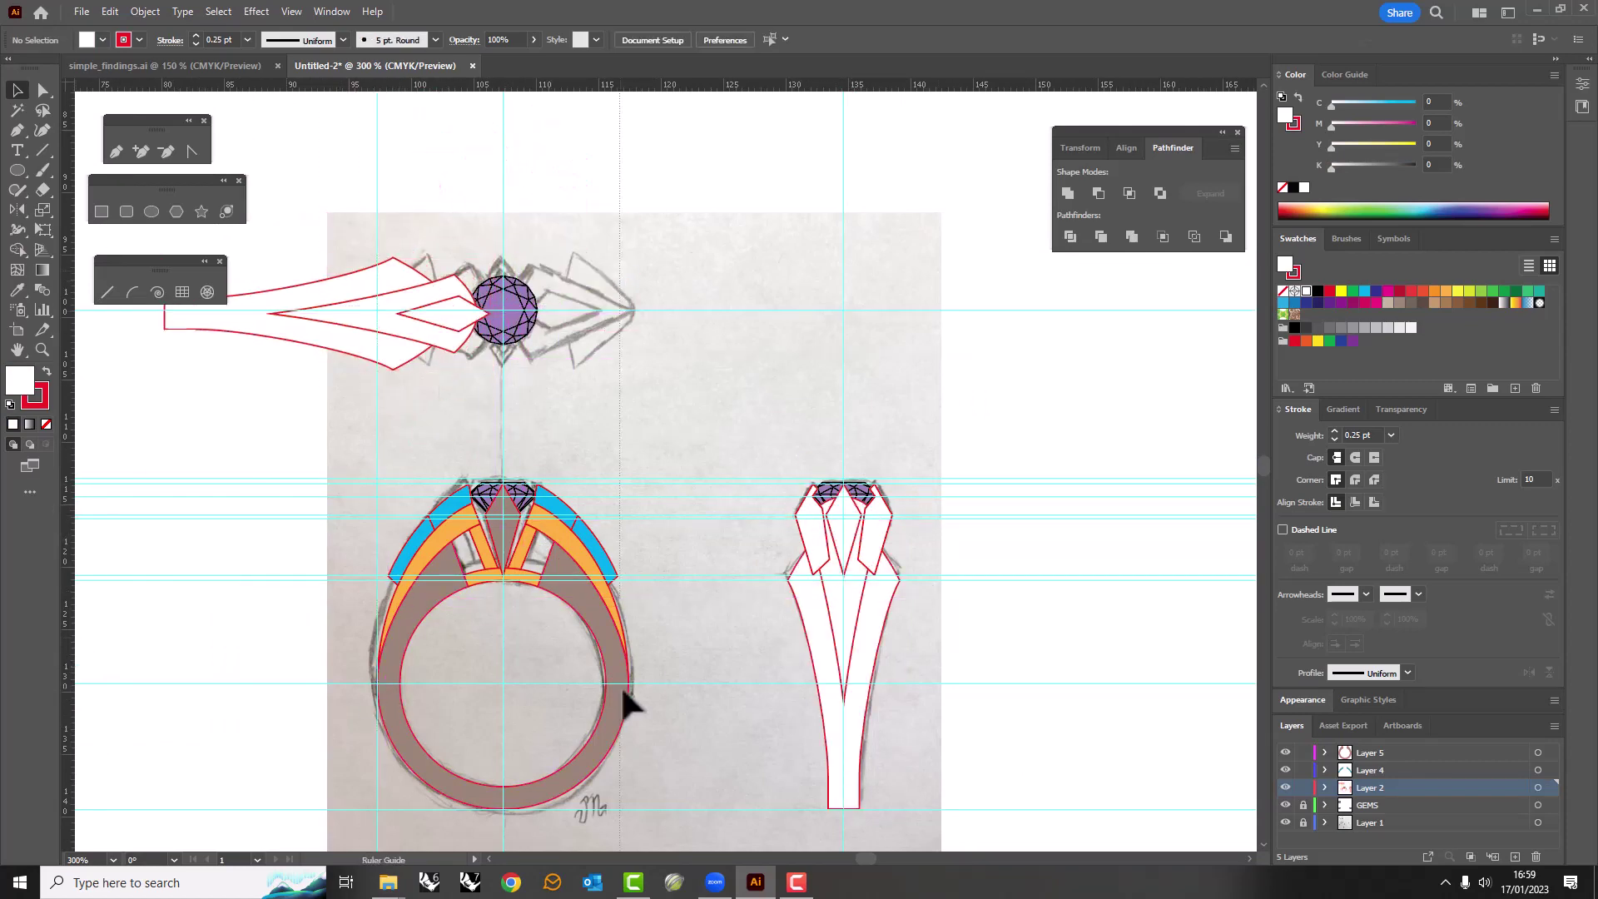
# Select the small inner arrow and nudge its tip against the top gem.
pyautogui.scroll(1, 566, 391)
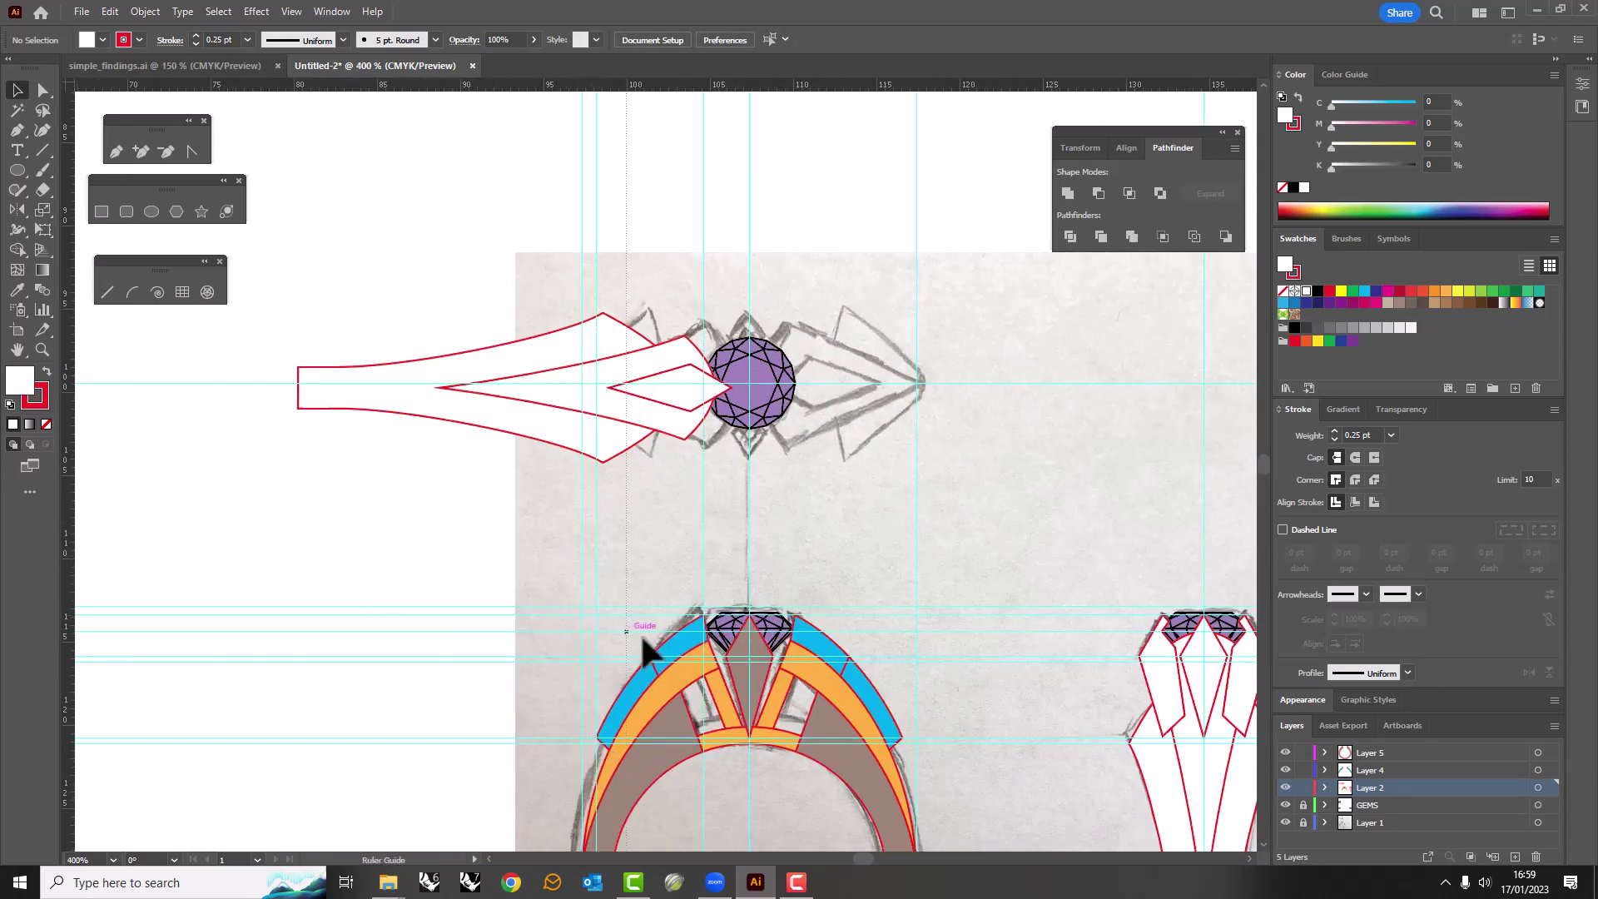
pyautogui.moveTo(553, 437); pyautogui.dragTo(443, 462)
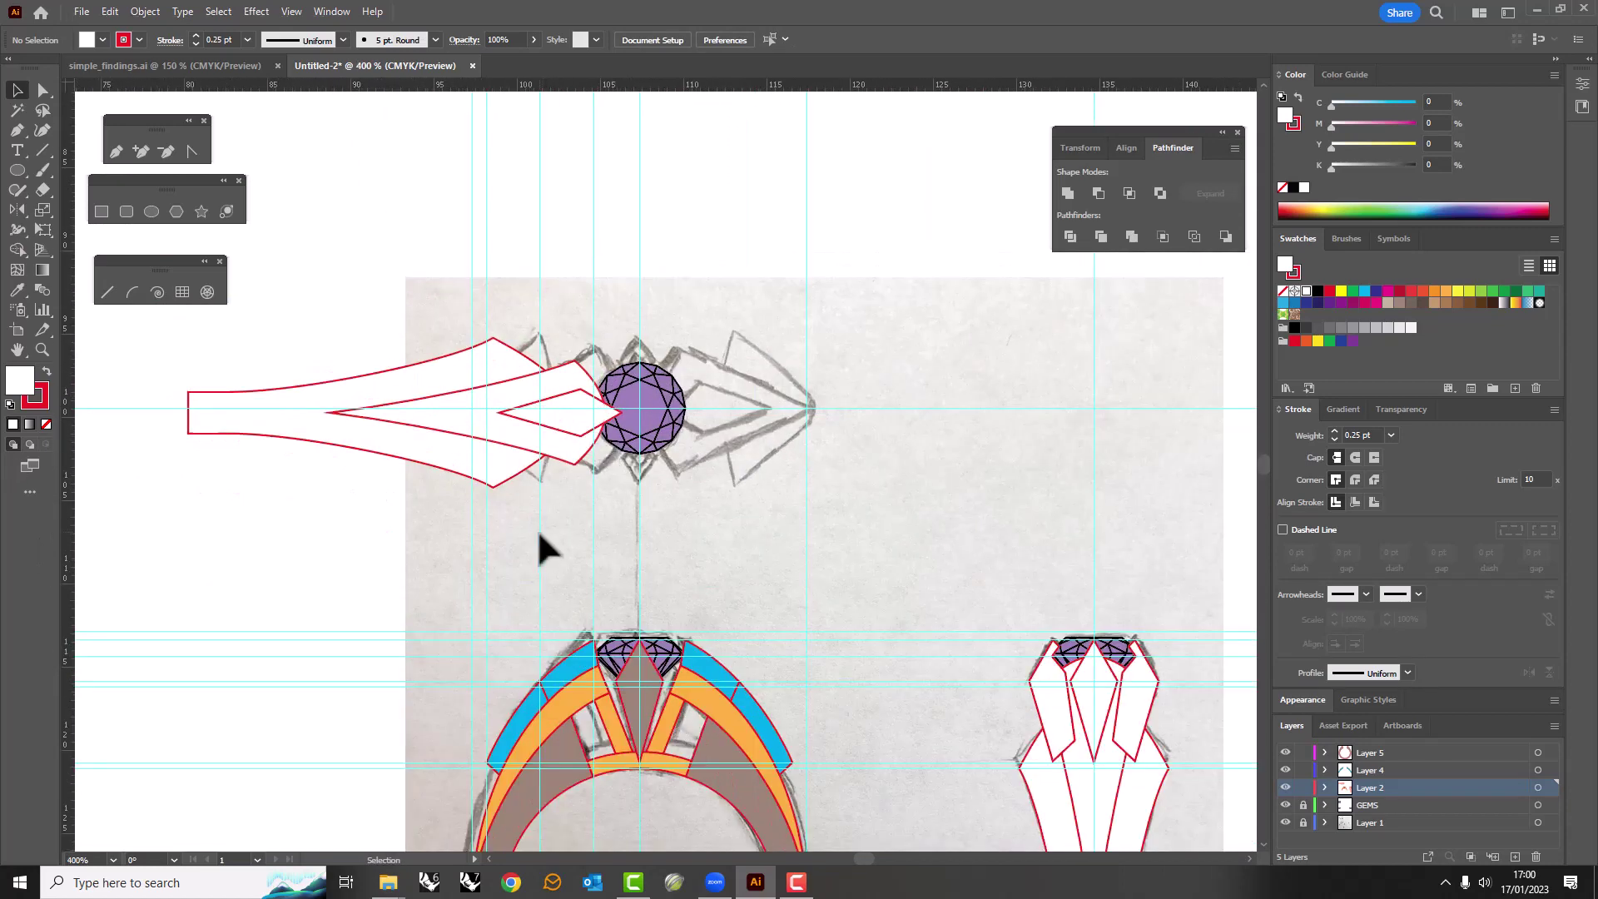
pyautogui.click(586, 441)
pyautogui.scroll(3, 621, 433)
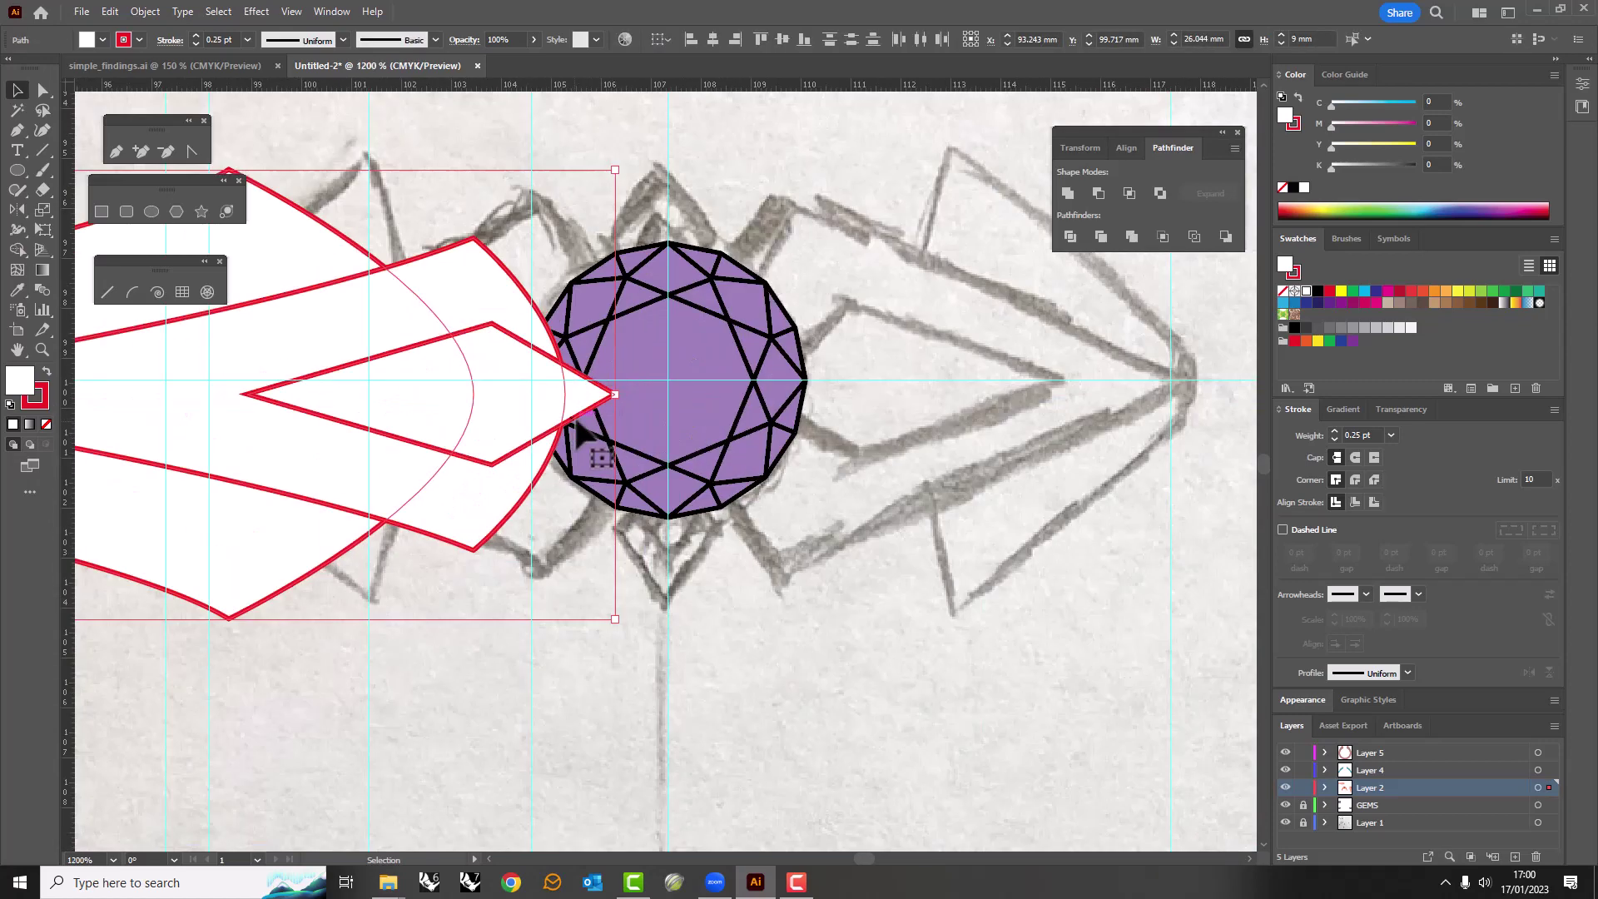
pyautogui.scroll(-4, 582, 449)
pyautogui.scroll(2, 516, 476)
pyautogui.moveTo(535, 596); pyautogui.dragTo(337, 397)
pyautogui.moveTo(532, 451); pyautogui.dragTo(482, 506)
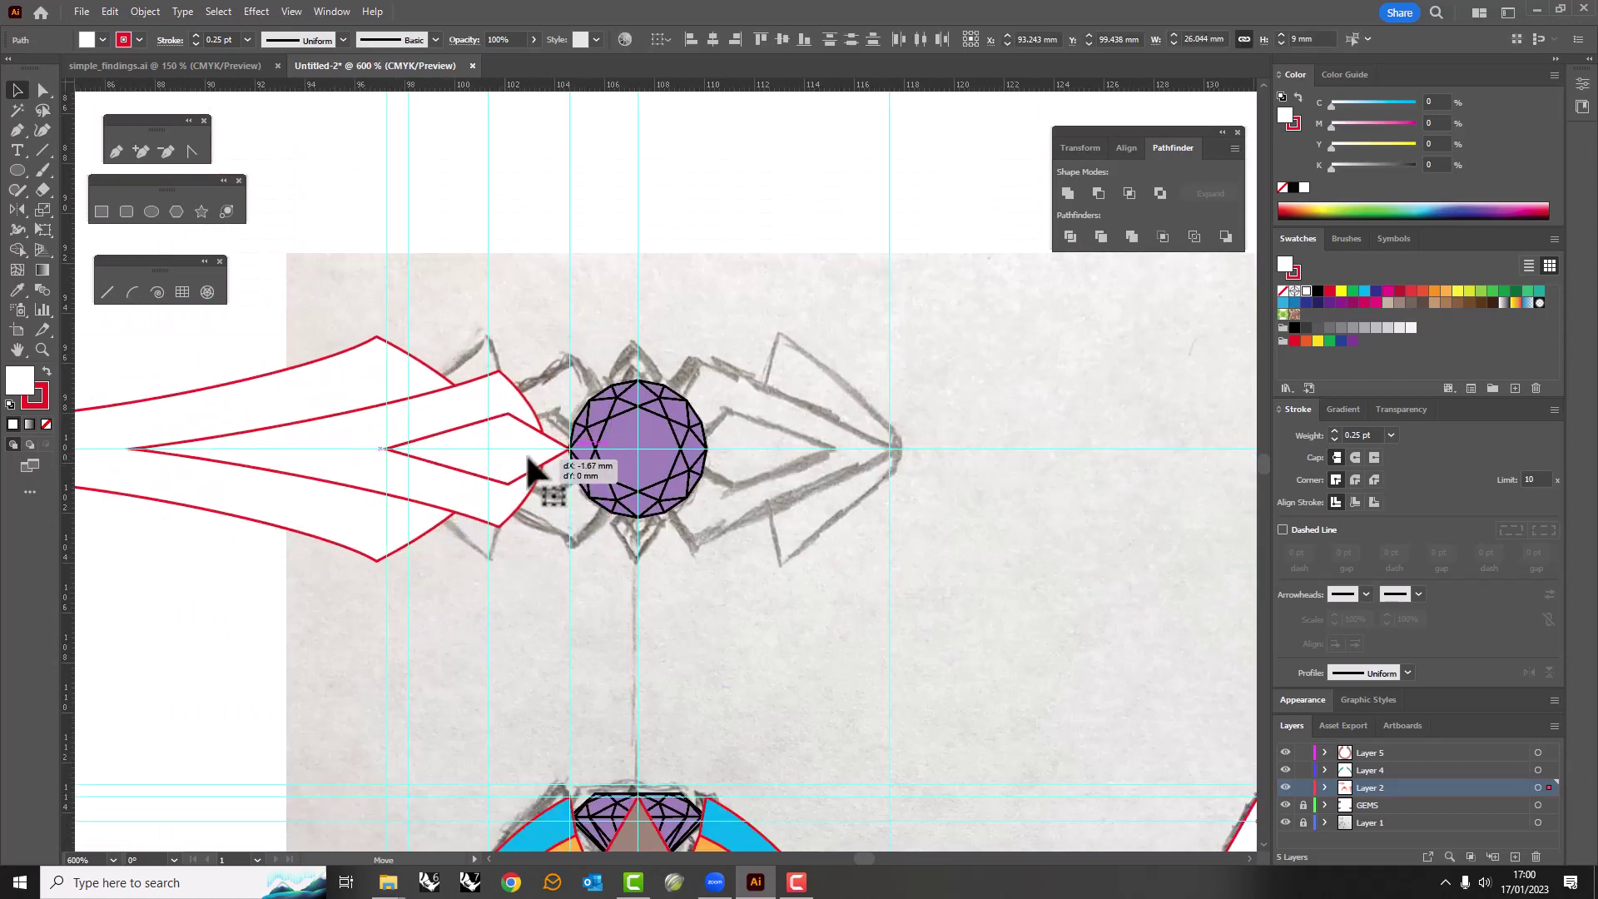
pyautogui.scroll(5, 527, 453)
pyautogui.scroll(-5, 499, 491)
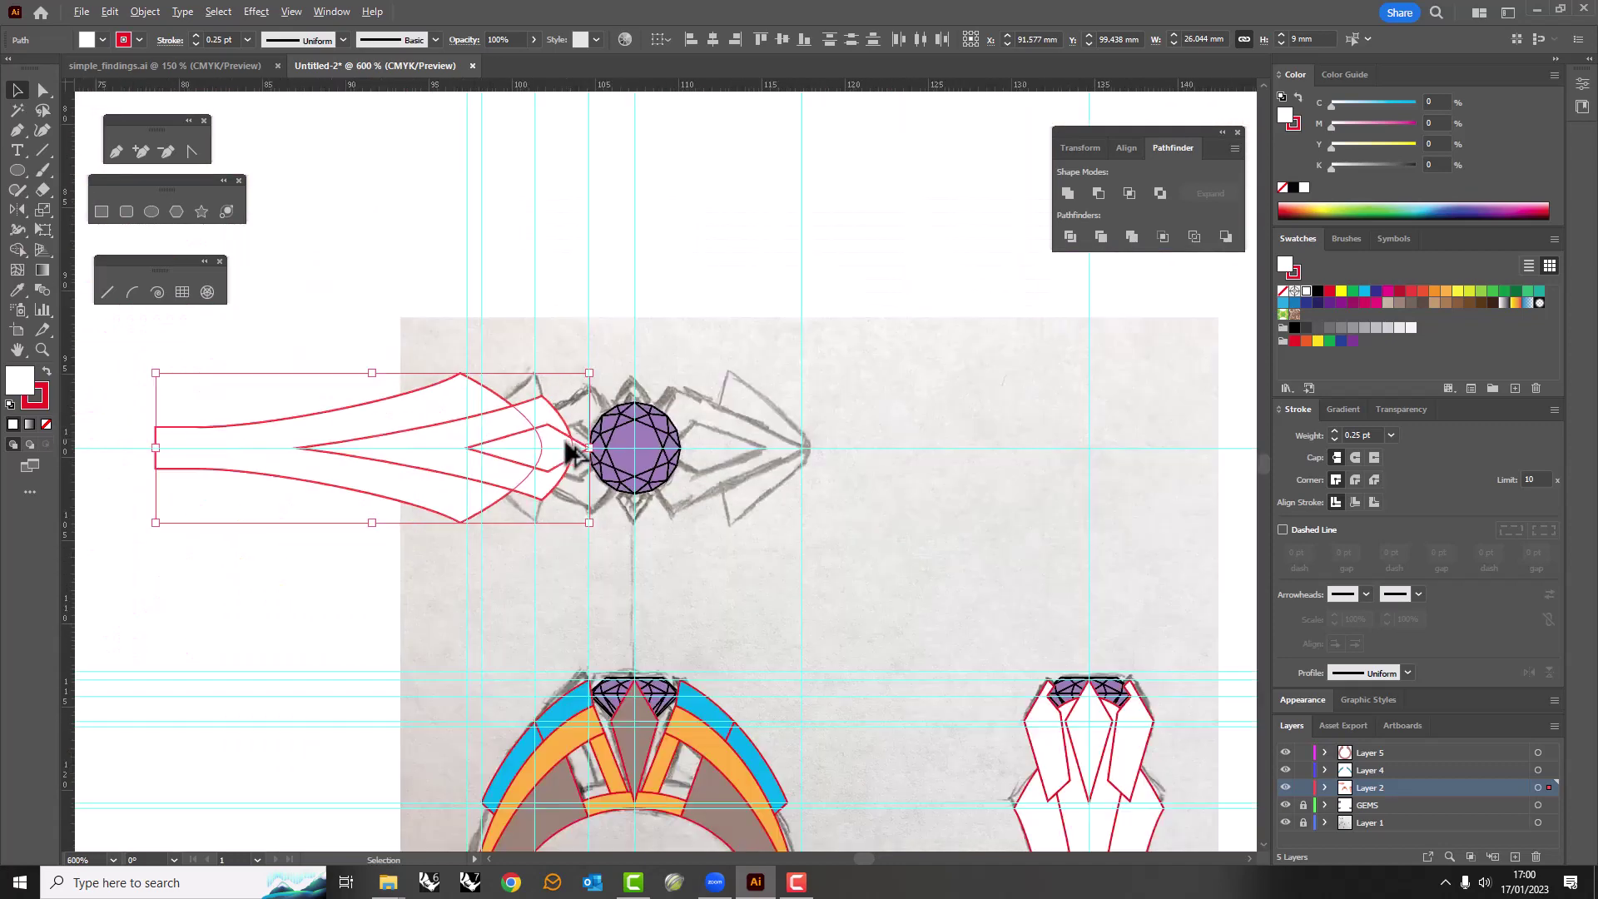
pyautogui.scroll(1, 582, 499)
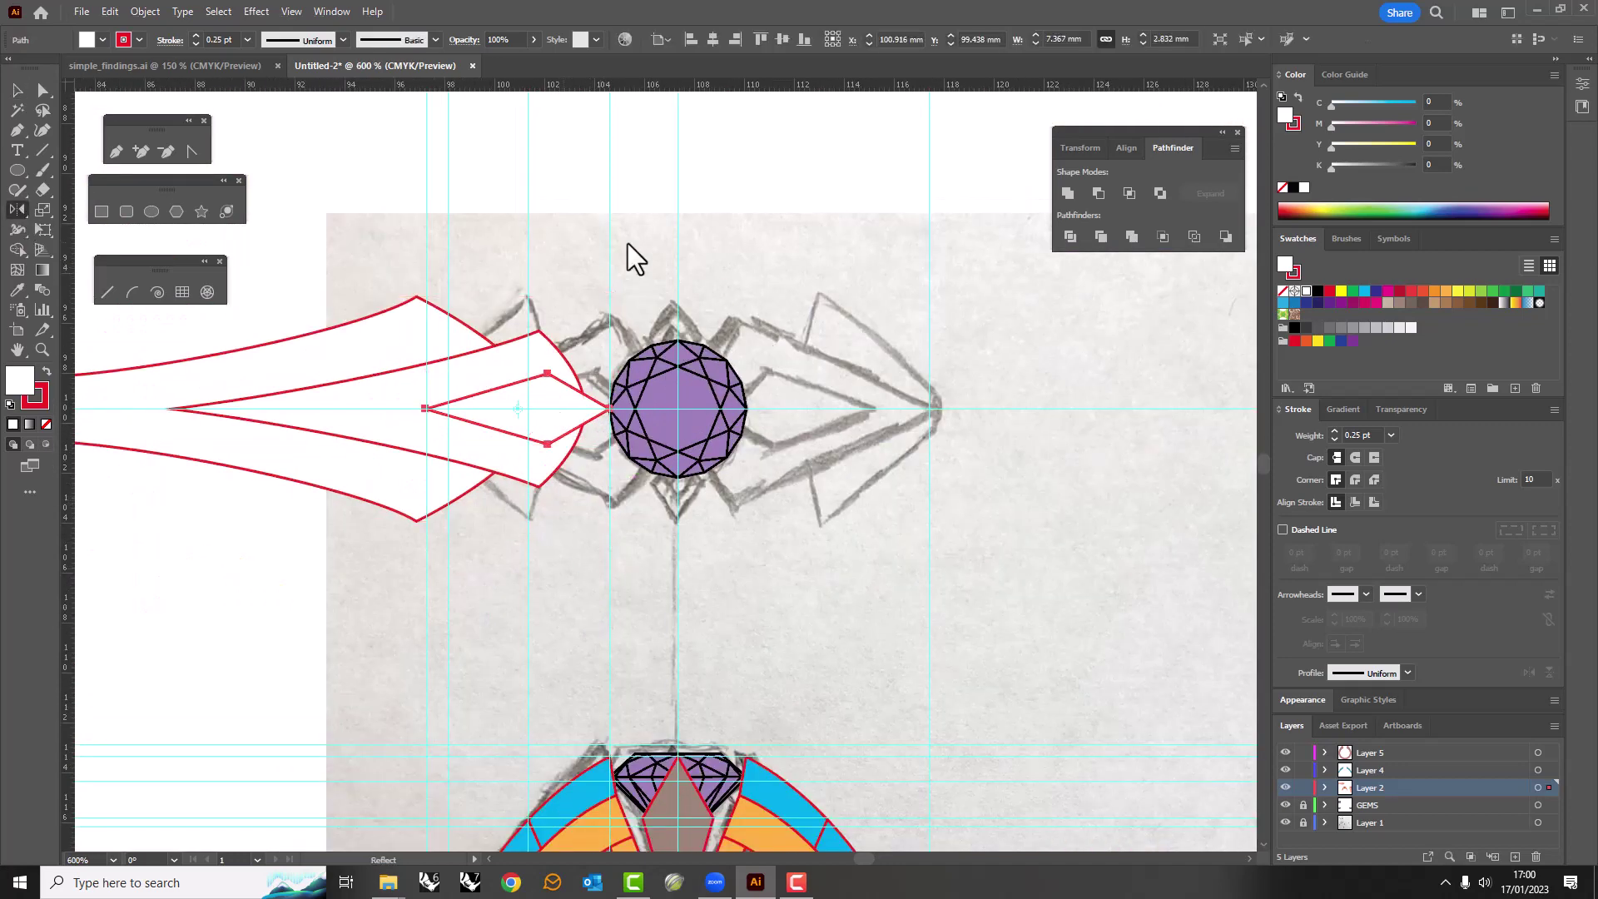
# Reflect-copy the inner arrow to the gem's right, group the pair, and rotate-copy it 90°.
pyautogui.moveTo(676, 286); pyautogui.dragTo(607, 463)
pyautogui.hotkey('ctrl', 'g')
pyautogui.press('v')
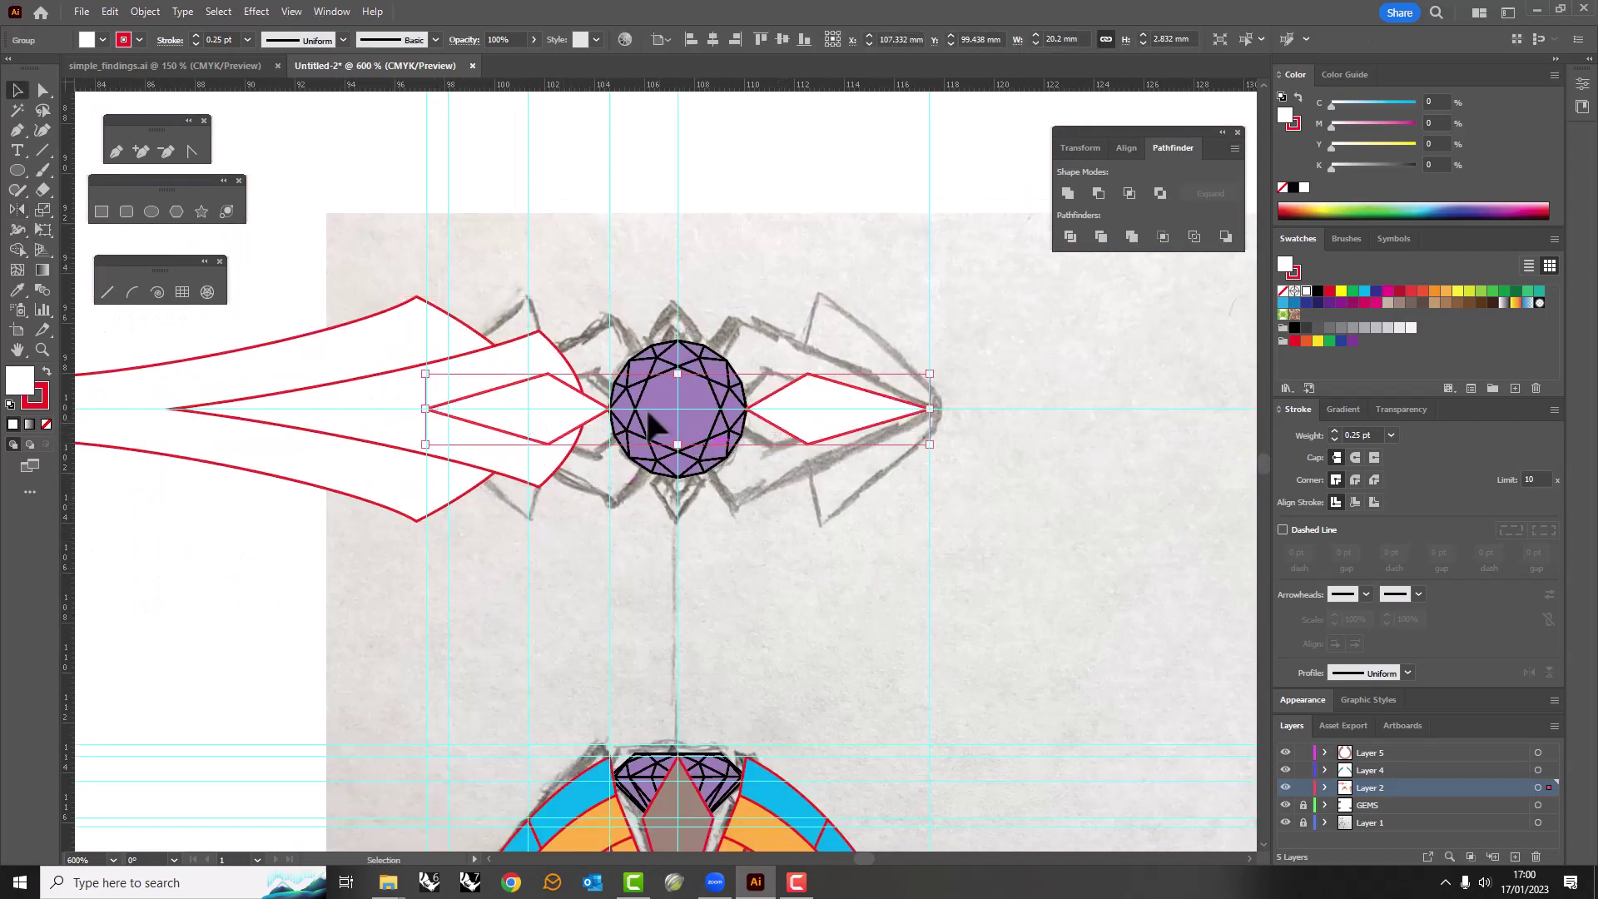
pyautogui.rightClick(572, 292)
pyautogui.click(804, 598)
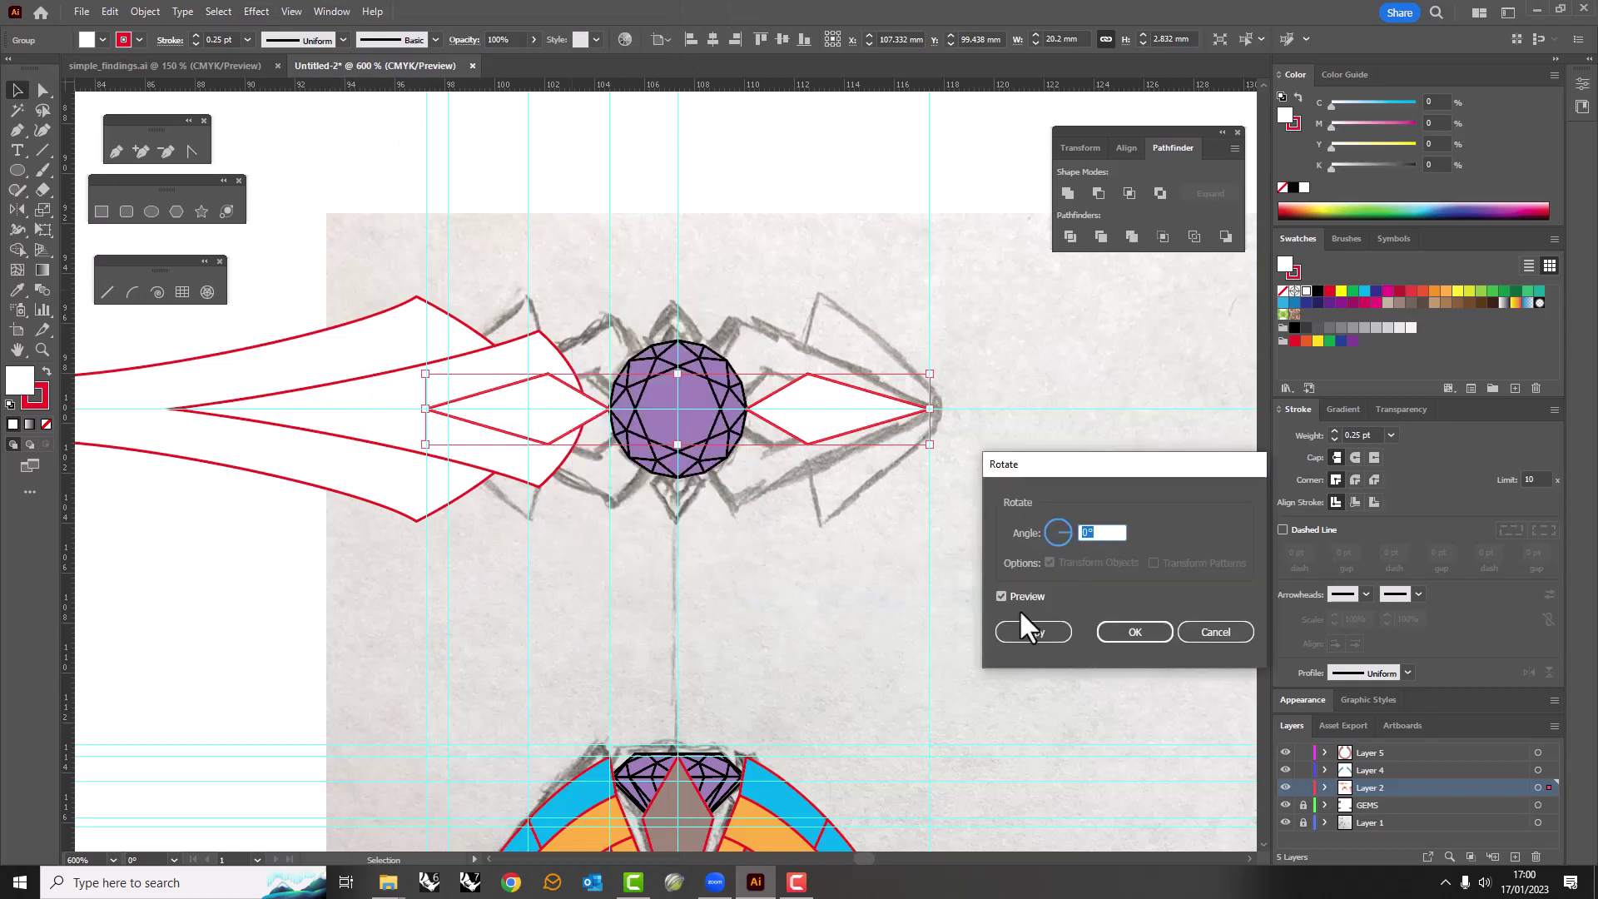
pyautogui.click(1023, 630)
pyautogui.click(847, 587)
# Delete the right inner diamond from inside the star group around the gem.
pyautogui.scroll(-1, 441, 418)
pyautogui.scroll(2, 528, 450)
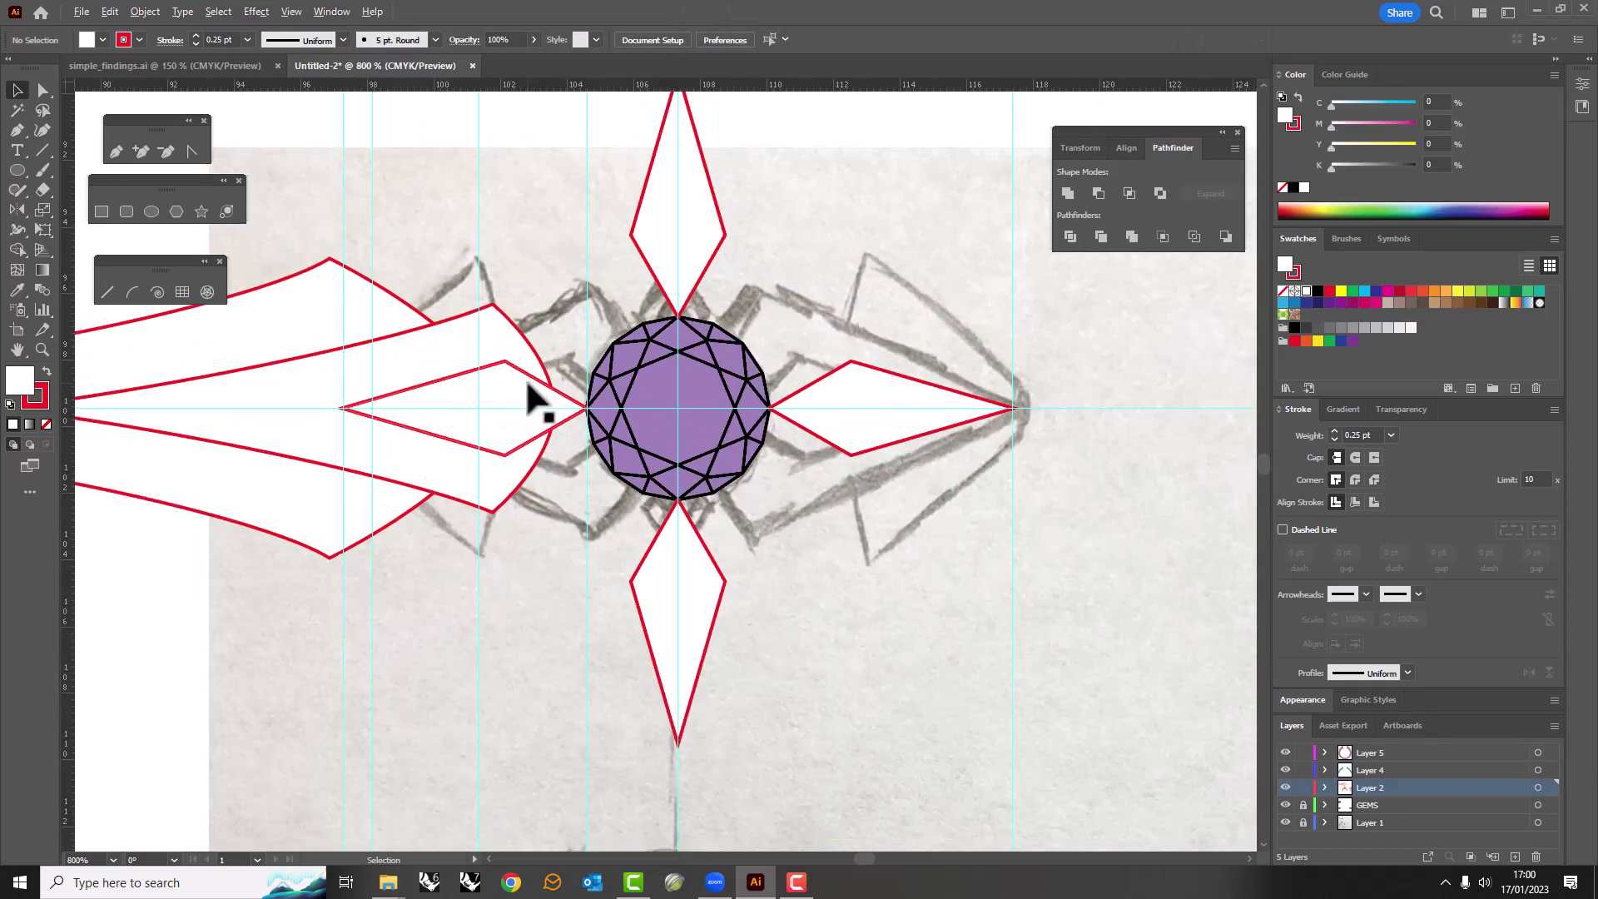
pyautogui.click(506, 398)
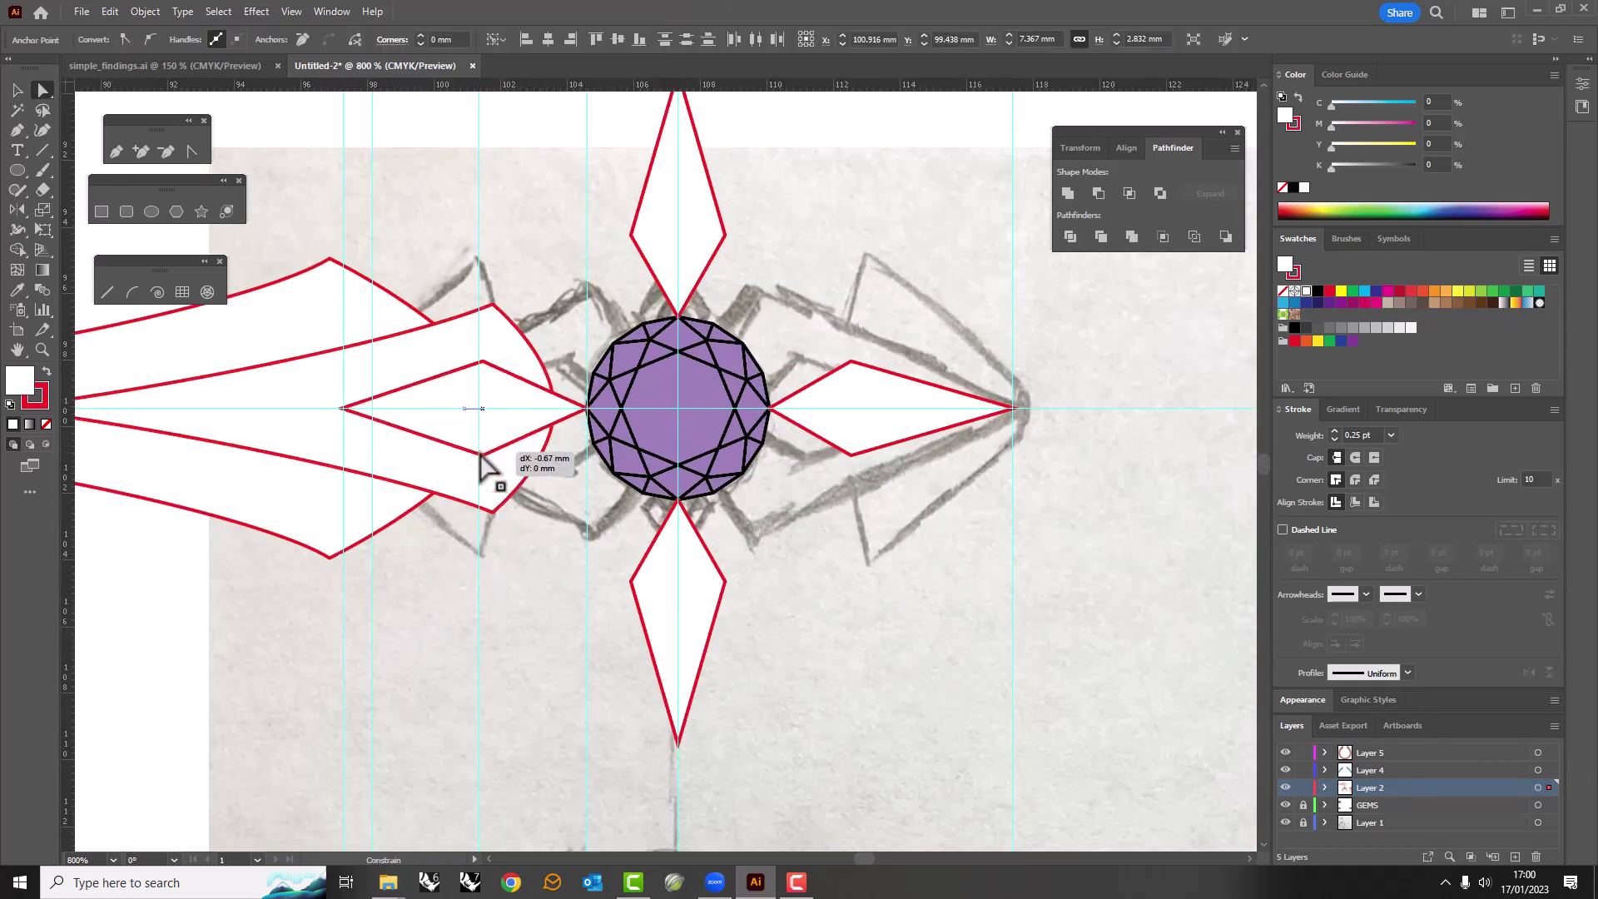
pyautogui.moveTo(393, 436)
pyautogui.mouseDown()
pyautogui.moveTo(569, 291)
pyautogui.moveTo(461, 517)
pyautogui.mouseUp()
pyautogui.press('v')
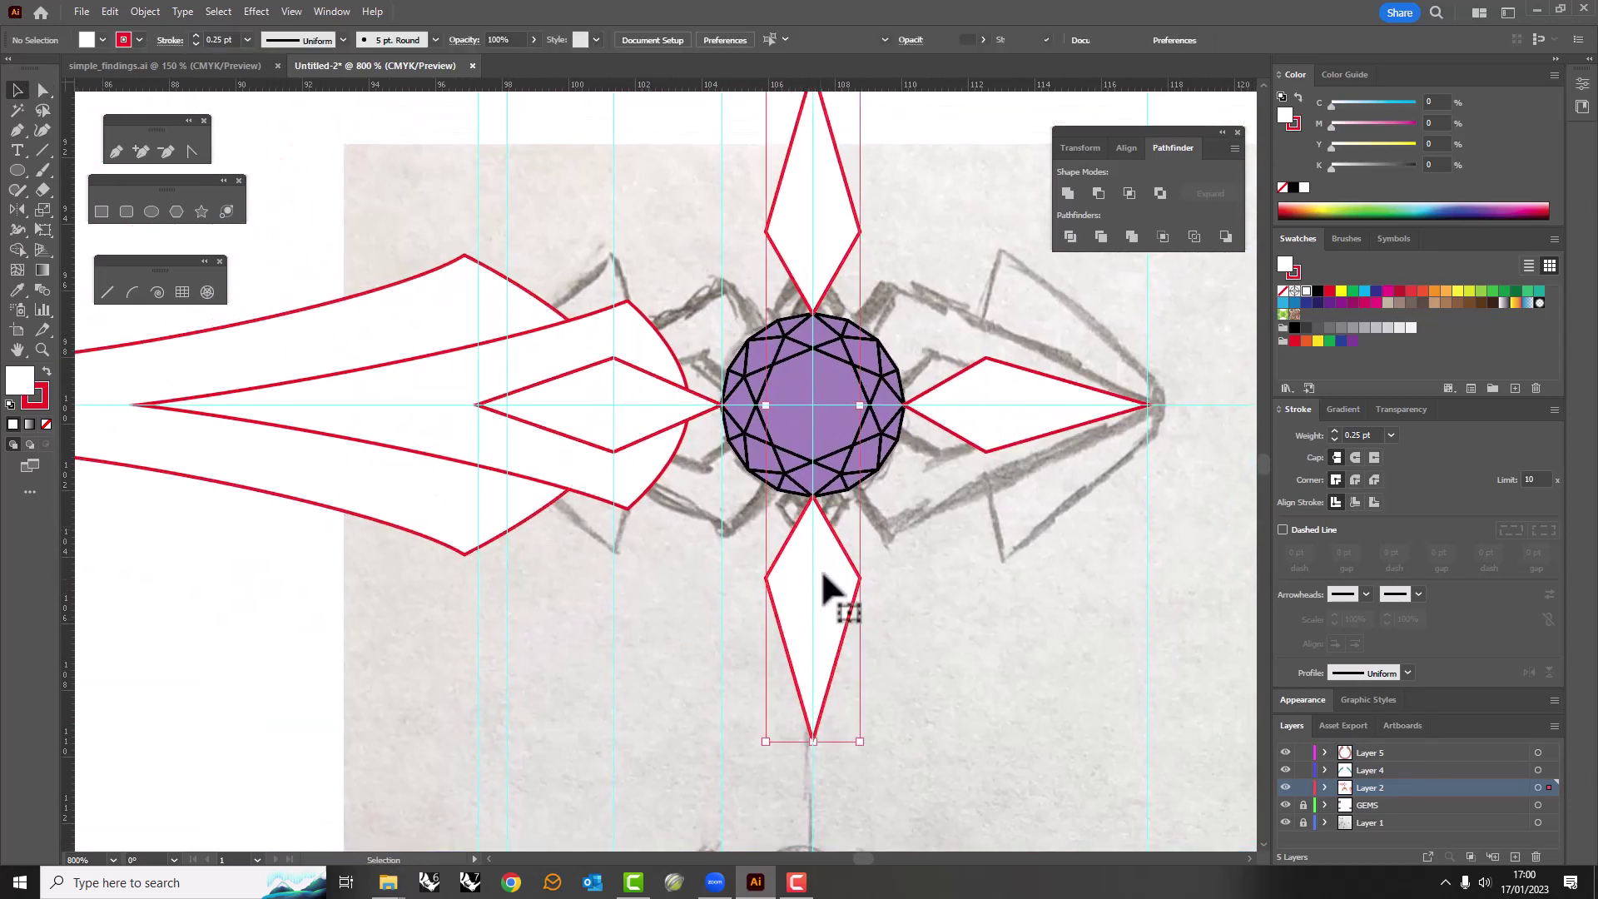
pyautogui.click(821, 567)
pyautogui.doubleClick(994, 437)
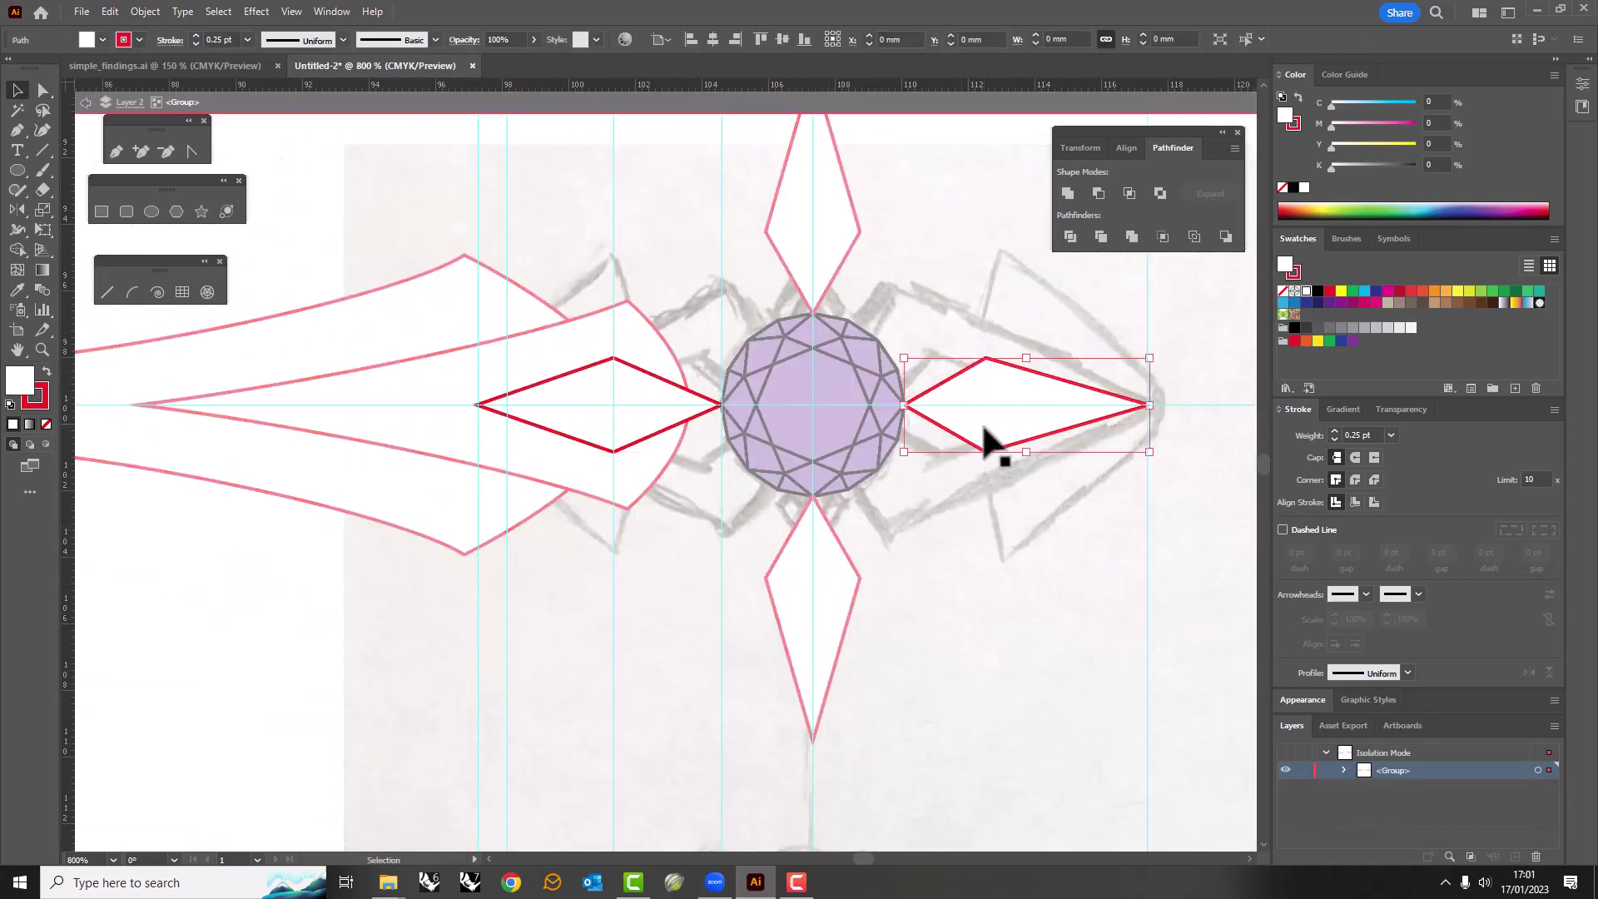
pyautogui.press('Delete')
pyautogui.press('Escape')
# Ungroup the star shapes and reflect a copy of the left diamond to the right.
pyautogui.rightClick(635, 410)
pyautogui.click(682, 613)
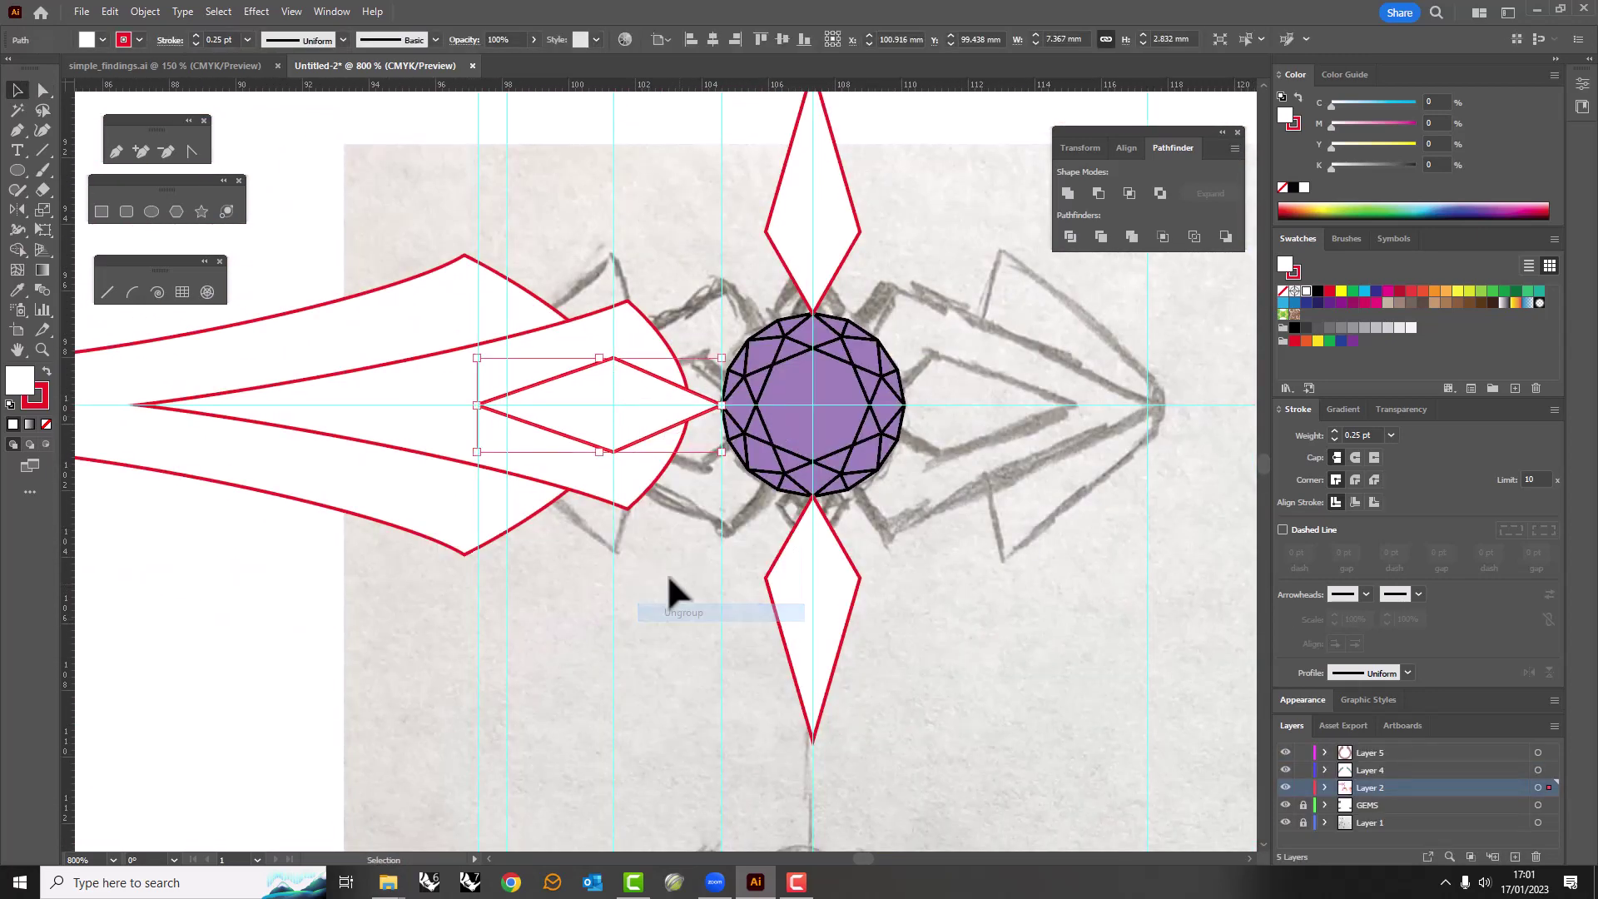
pyautogui.click(807, 243)
pyautogui.press('Escape')
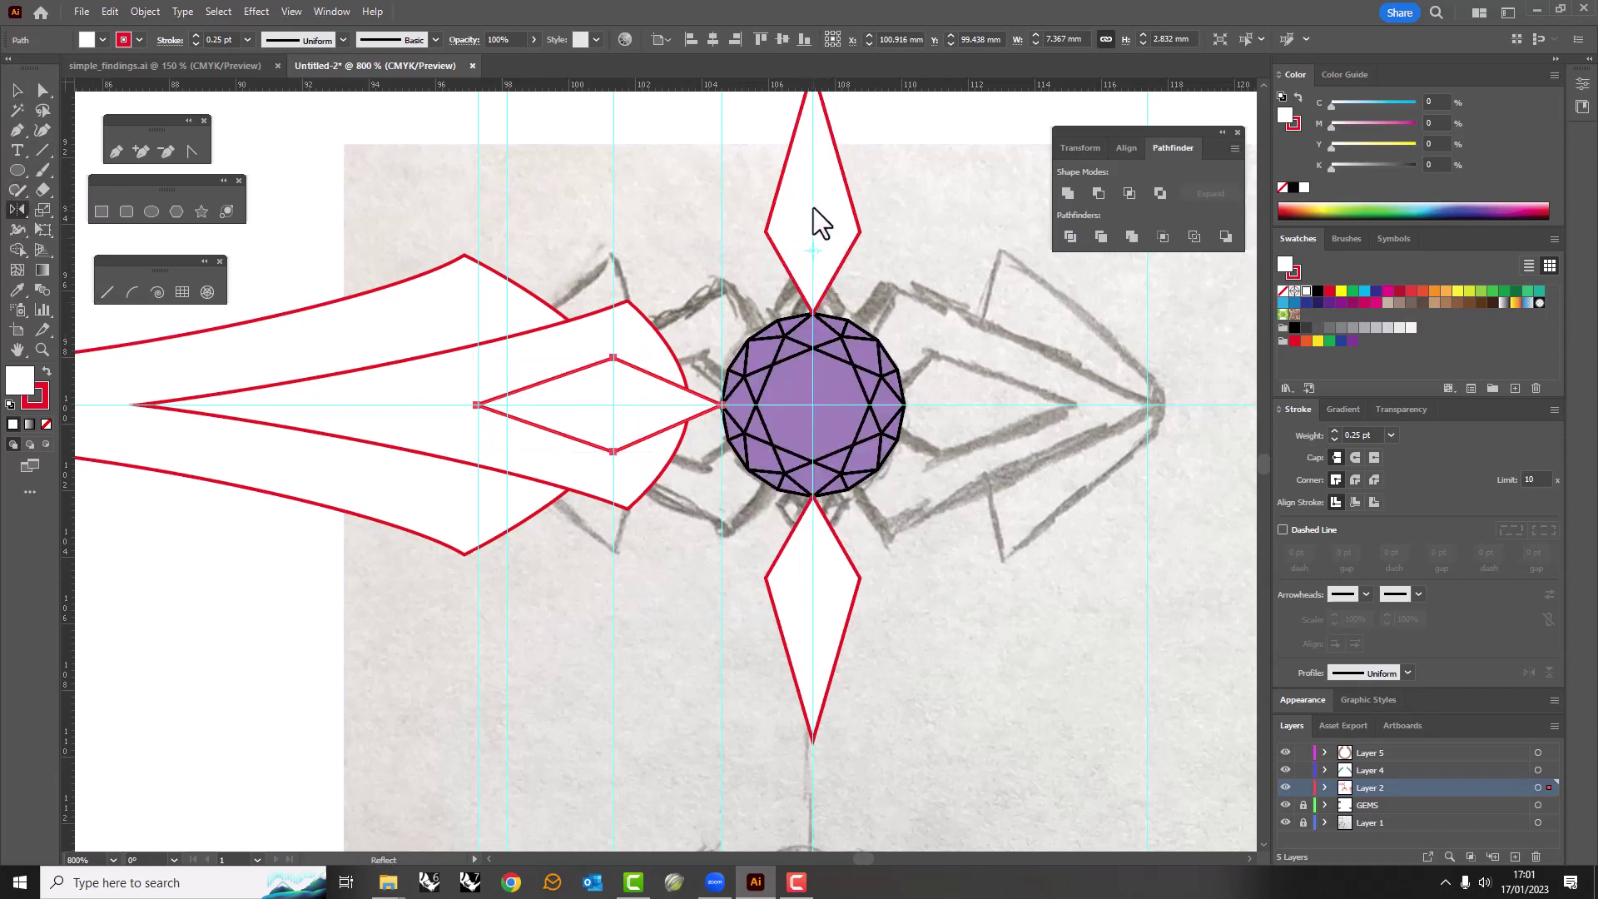
pyautogui.moveTo(812, 207); pyautogui.dragTo(812, 158)
pyautogui.press('v')
pyautogui.rightClick(856, 180)
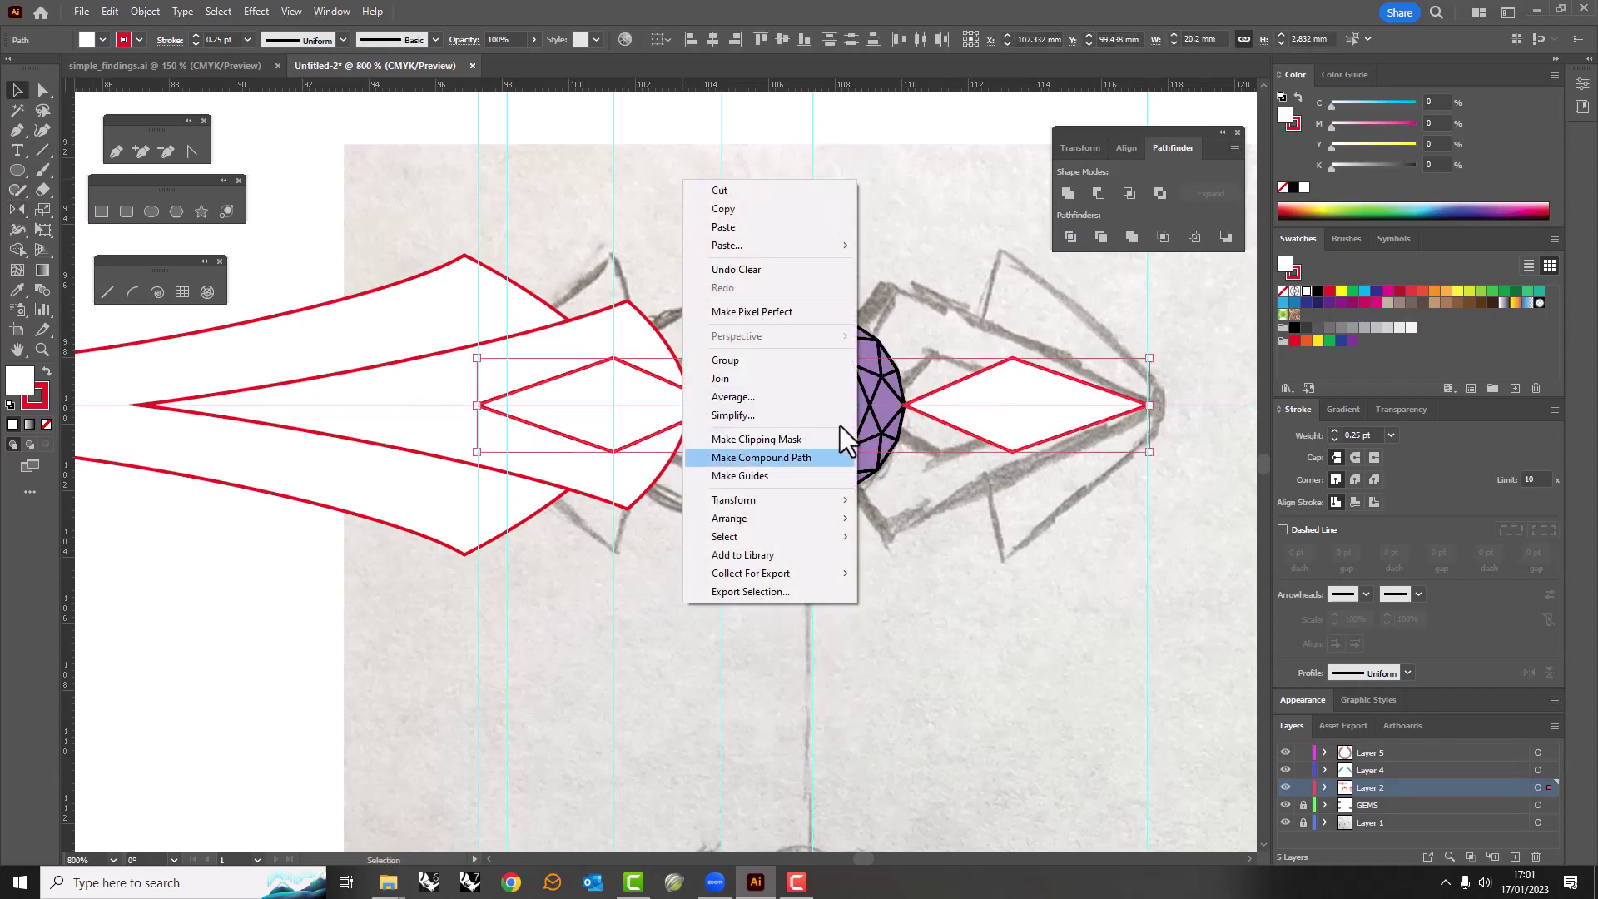
pyautogui.click(891, 541)
pyautogui.hotkey('ctrl', '-')
pyautogui.hotkey('ctrl', '-')
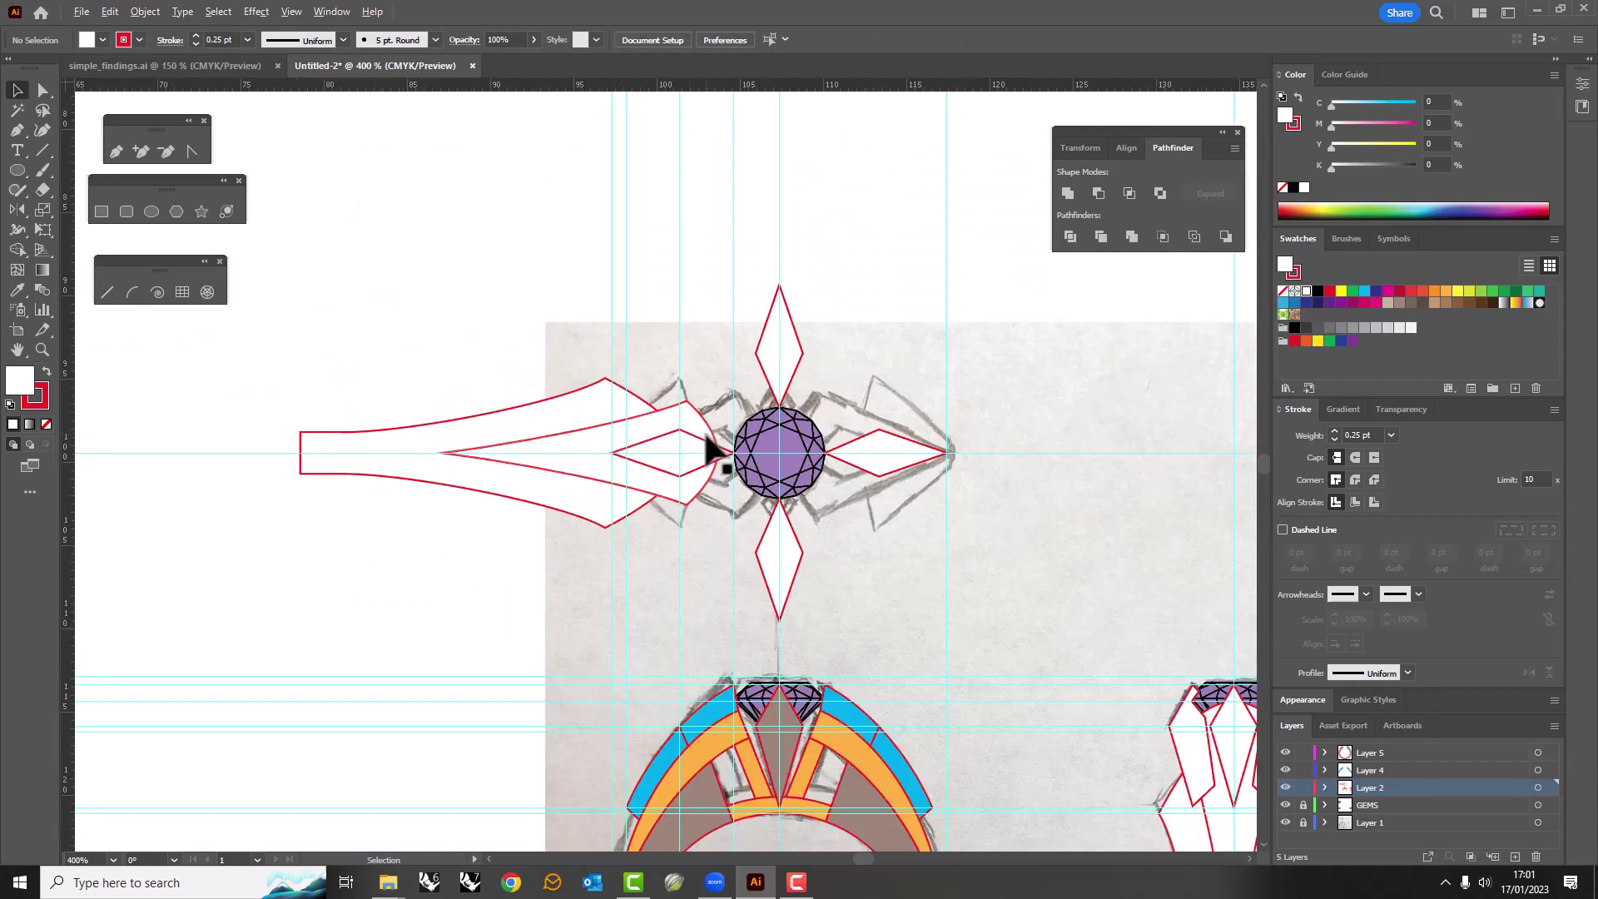
# Add a vertical ruler guide through the top view.
pyautogui.scroll(-3, 537, 552)
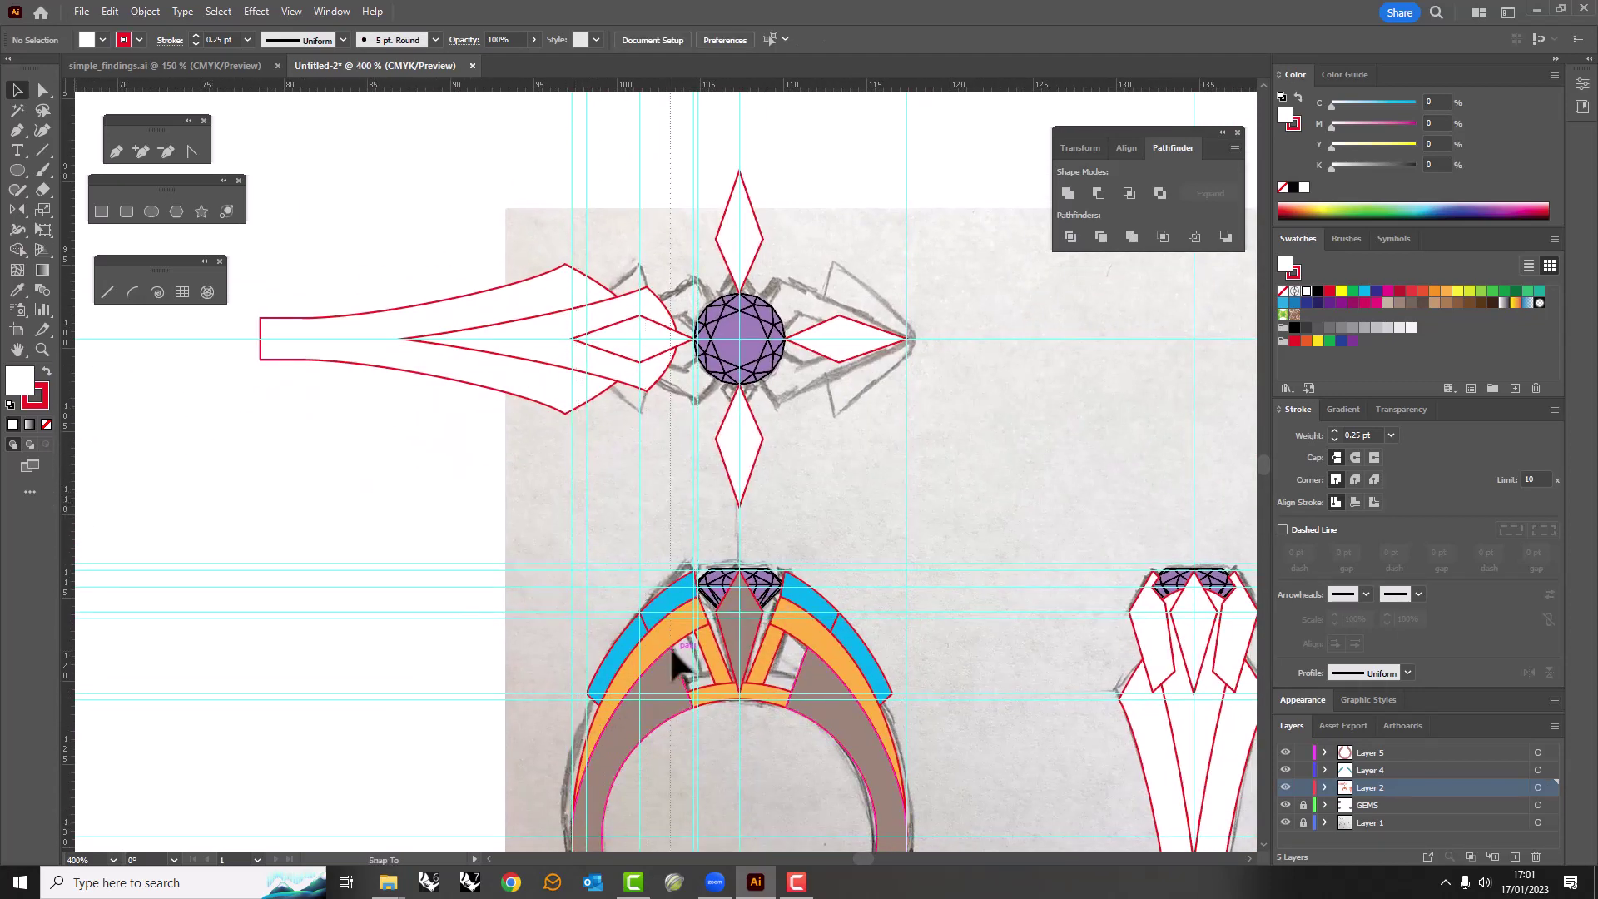
pyautogui.moveTo(66, 532)
pyautogui.mouseDown()
pyautogui.moveTo(692, 712)
pyautogui.moveTo(738, 695)
pyautogui.mouseUp()
pyautogui.scroll(3, 605, 414)
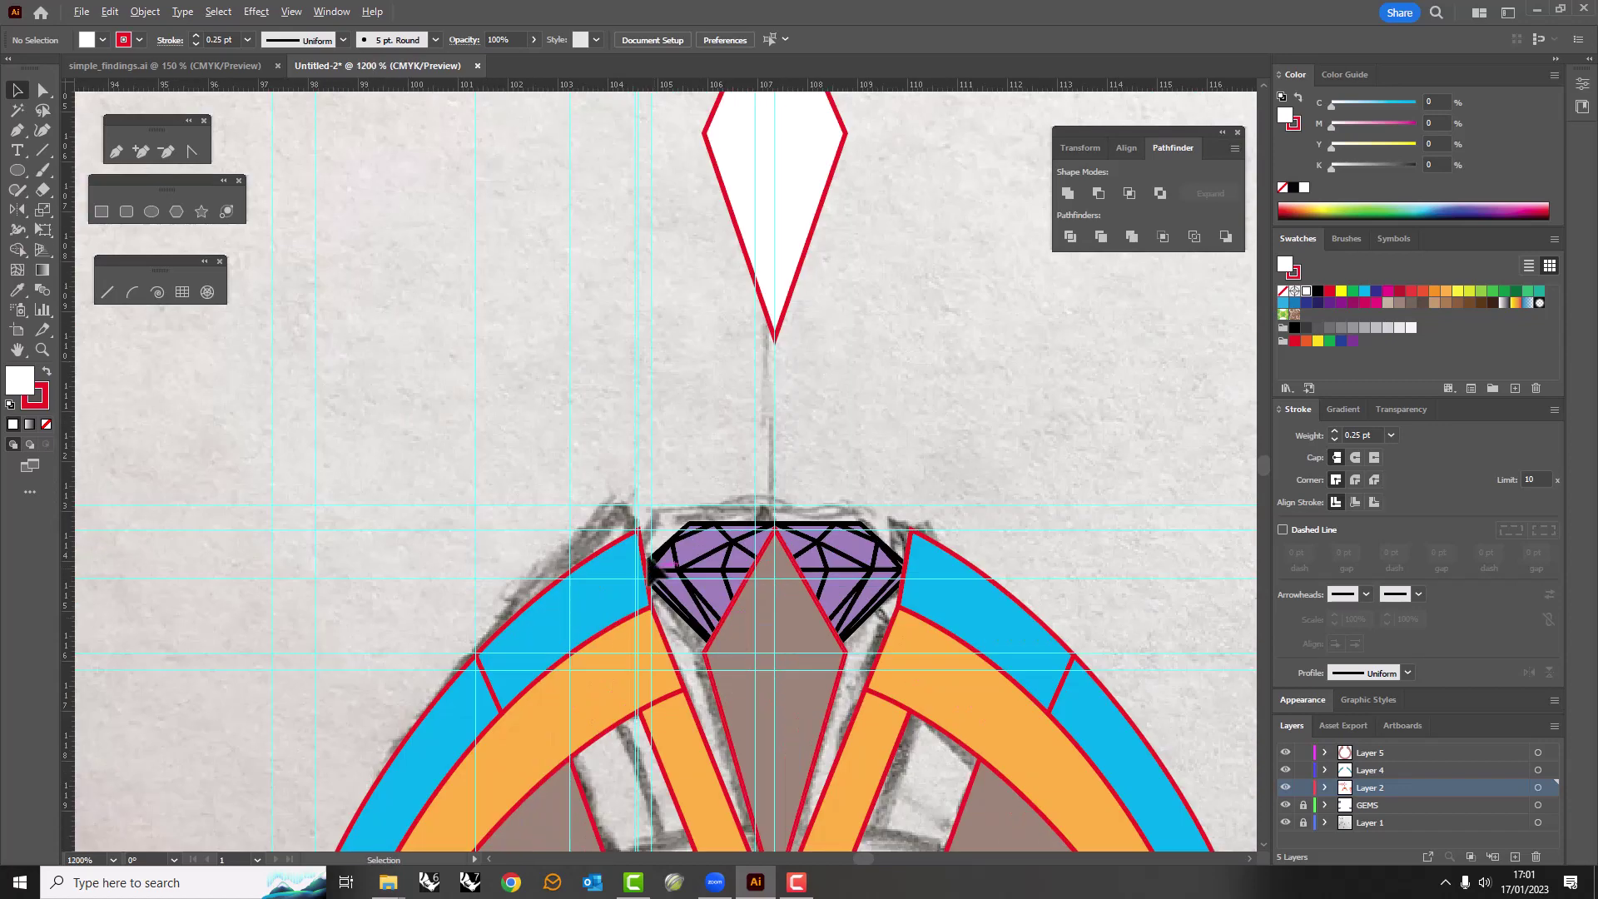
pyautogui.scroll(-1, 651, 563)
pyautogui.scroll(-1, 648, 648)
pyautogui.scroll(3, 645, 530)
pyautogui.scroll(-1, 652, 539)
pyautogui.scroll(2, 578, 258)
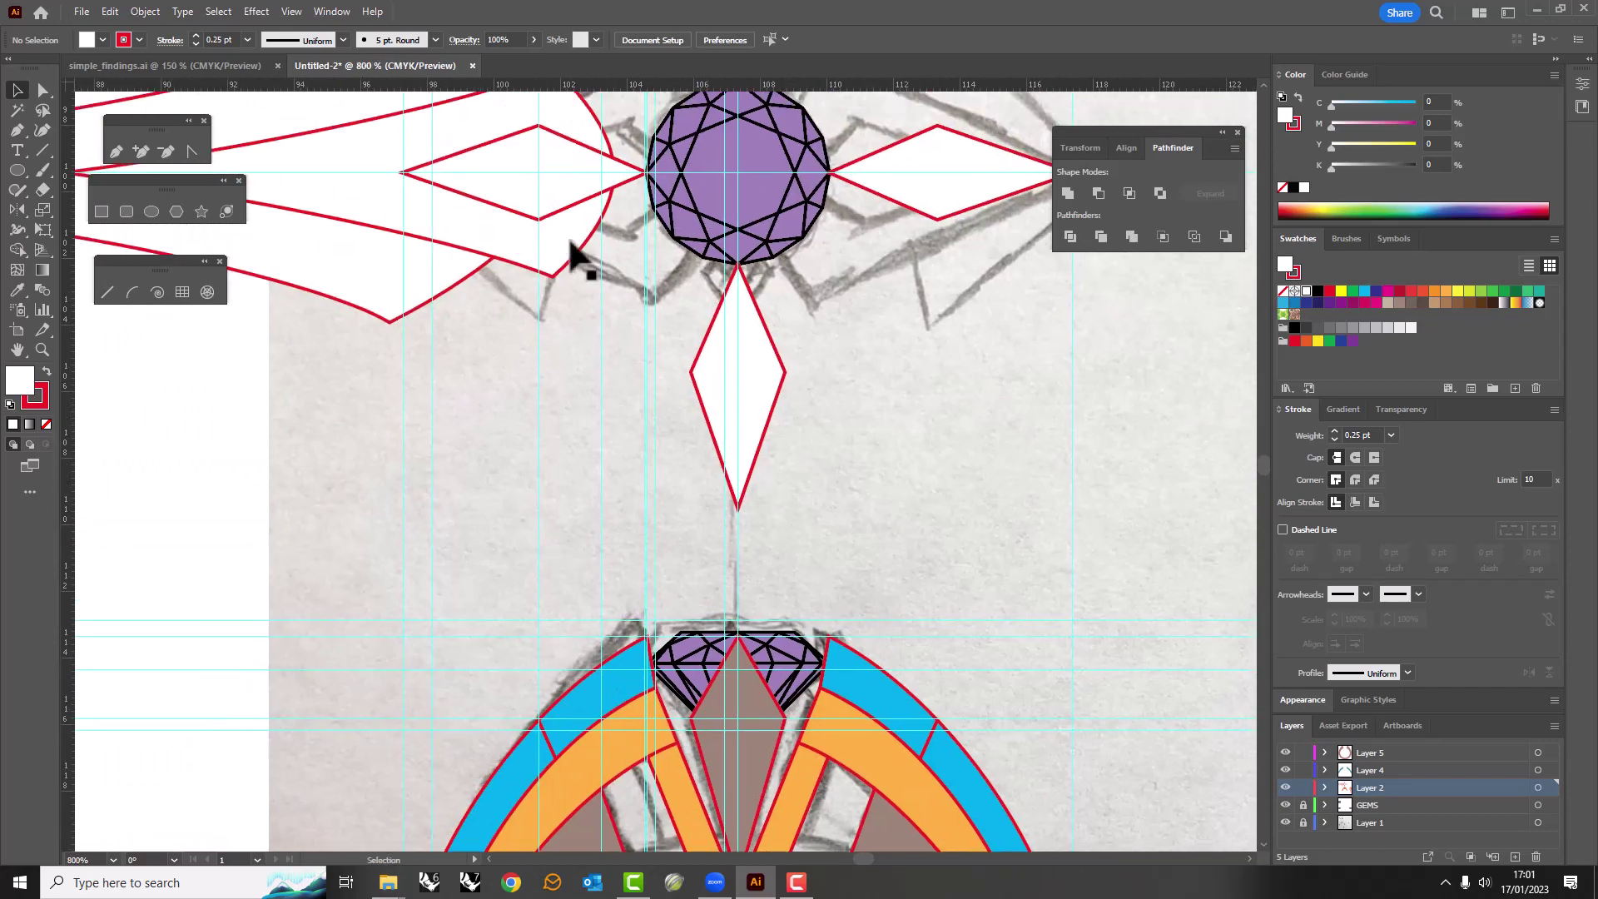
pyautogui.scroll(1, 516, 339)
# Move the shank's inner anchors and leaf path right so they overlap the gem.
pyautogui.moveTo(510, 333); pyautogui.dragTo(613, 333)
pyautogui.scroll(-2, 649, 358)
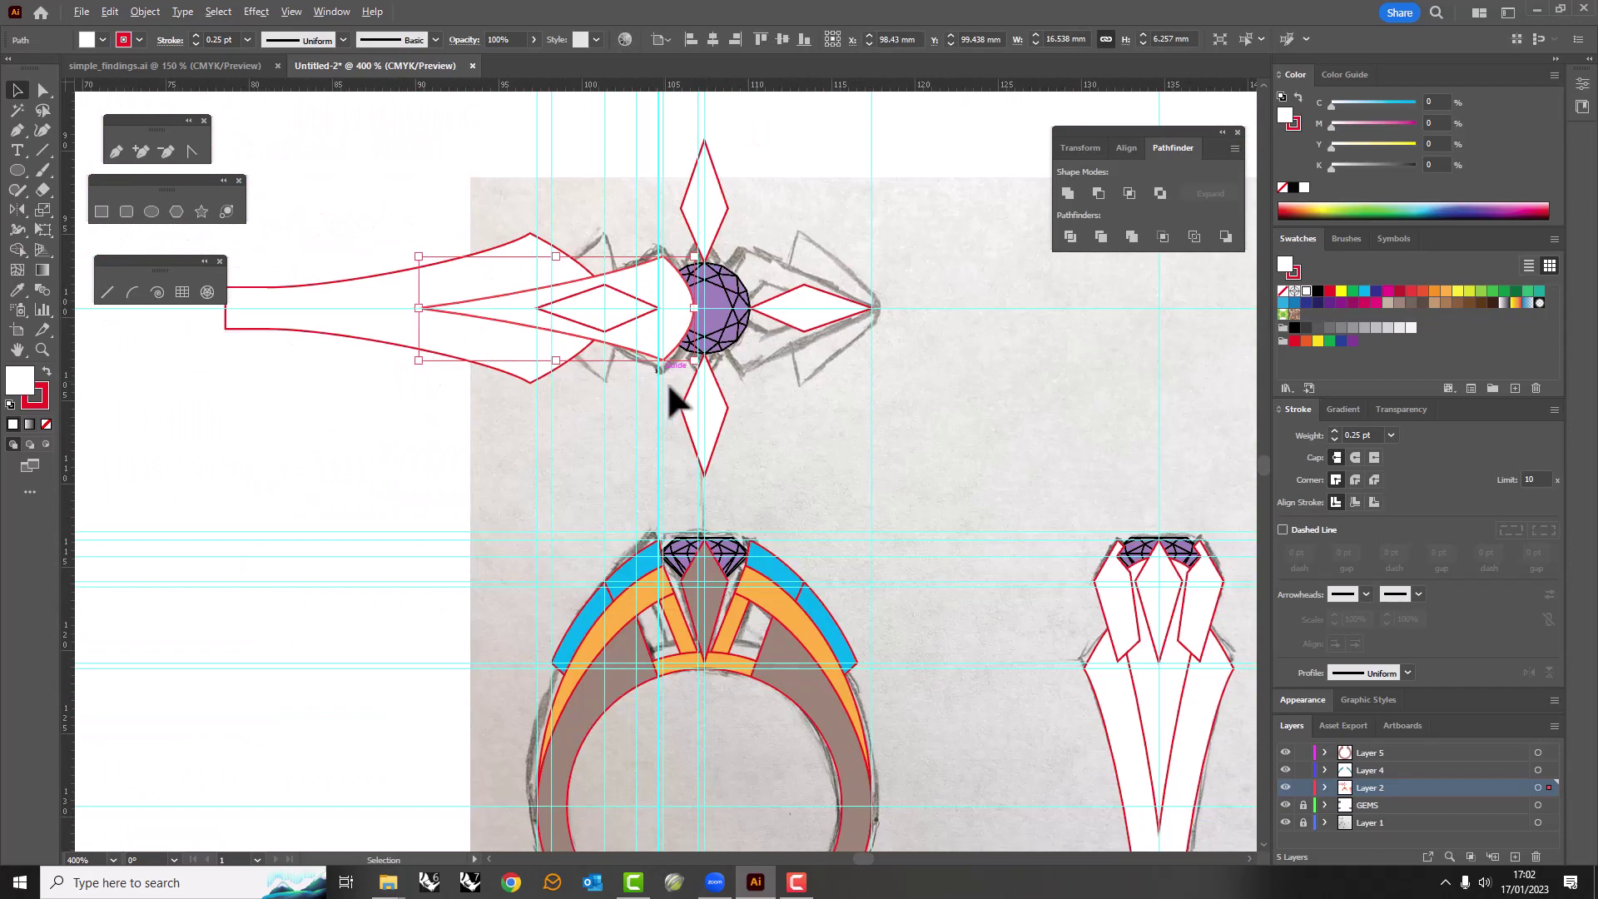
pyautogui.scroll(1, 713, 785)
pyautogui.scroll(3, 694, 278)
pyautogui.press('a')
pyautogui.click(695, 305)
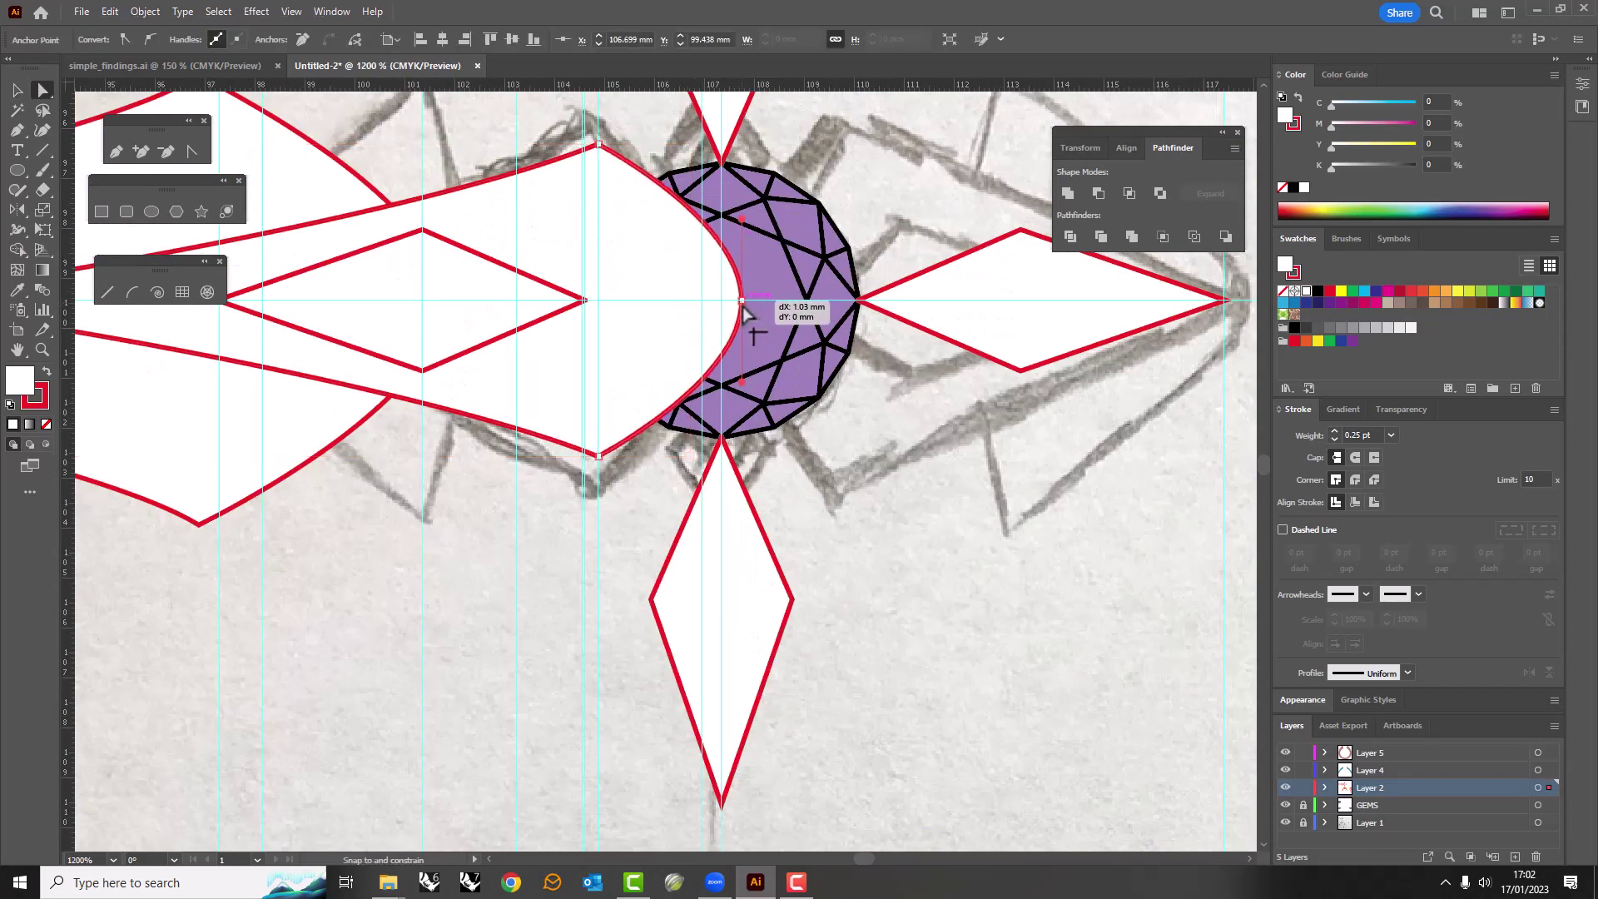
pyautogui.scroll(-3, 745, 307)
pyautogui.moveTo(503, 328); pyautogui.dragTo(617, 330)
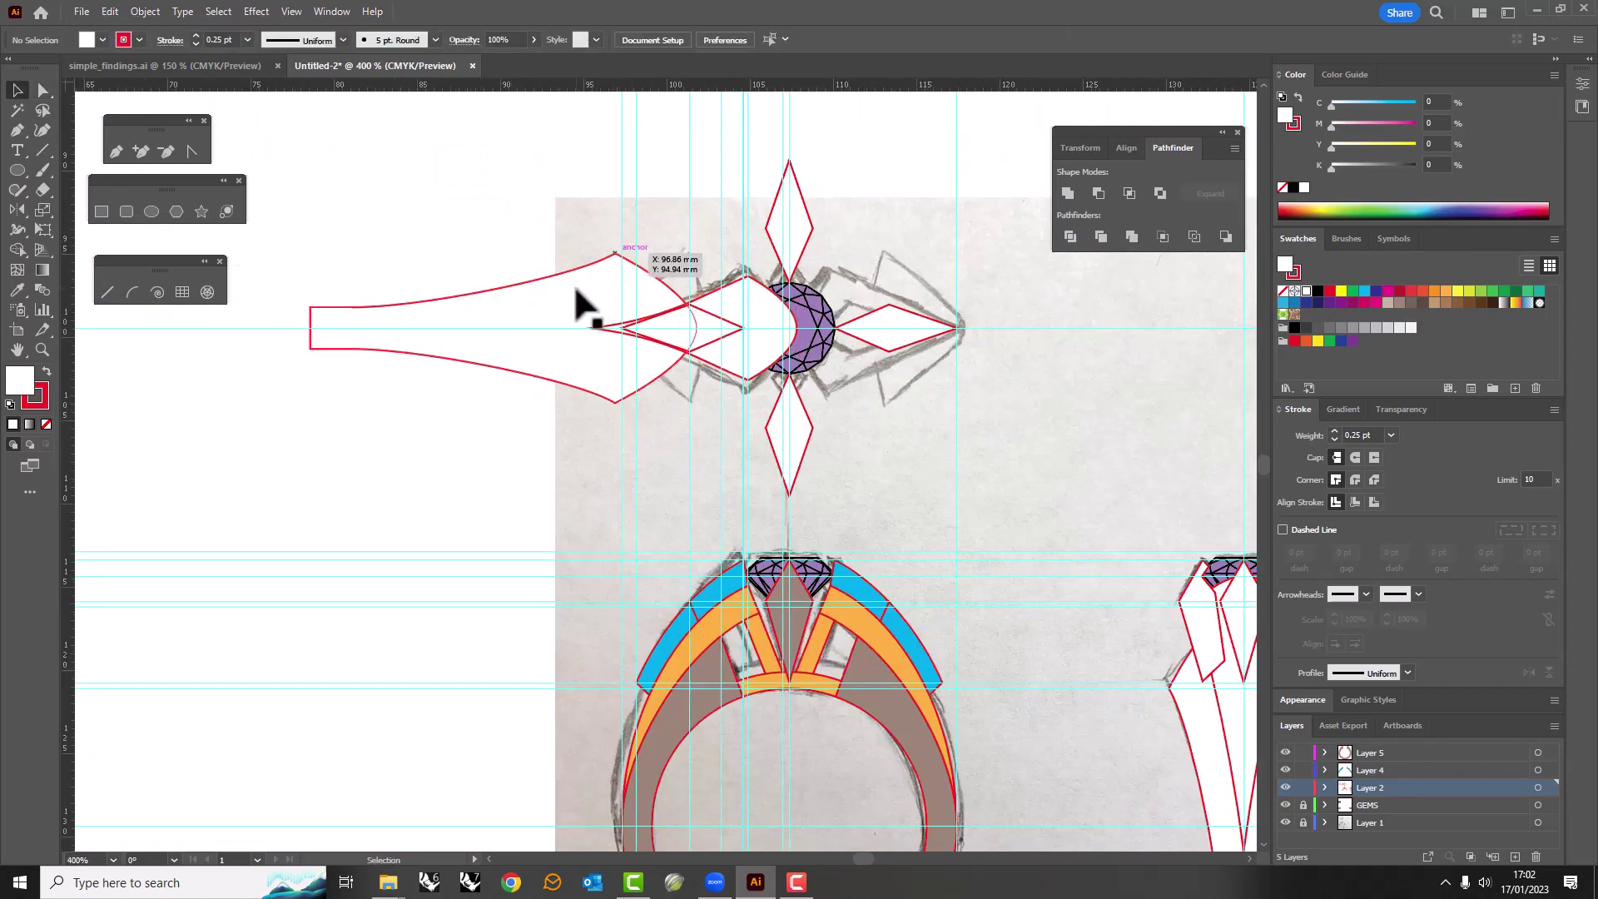
pyautogui.moveTo(580, 306); pyautogui.dragTo(685, 306)
pyautogui.press('a')
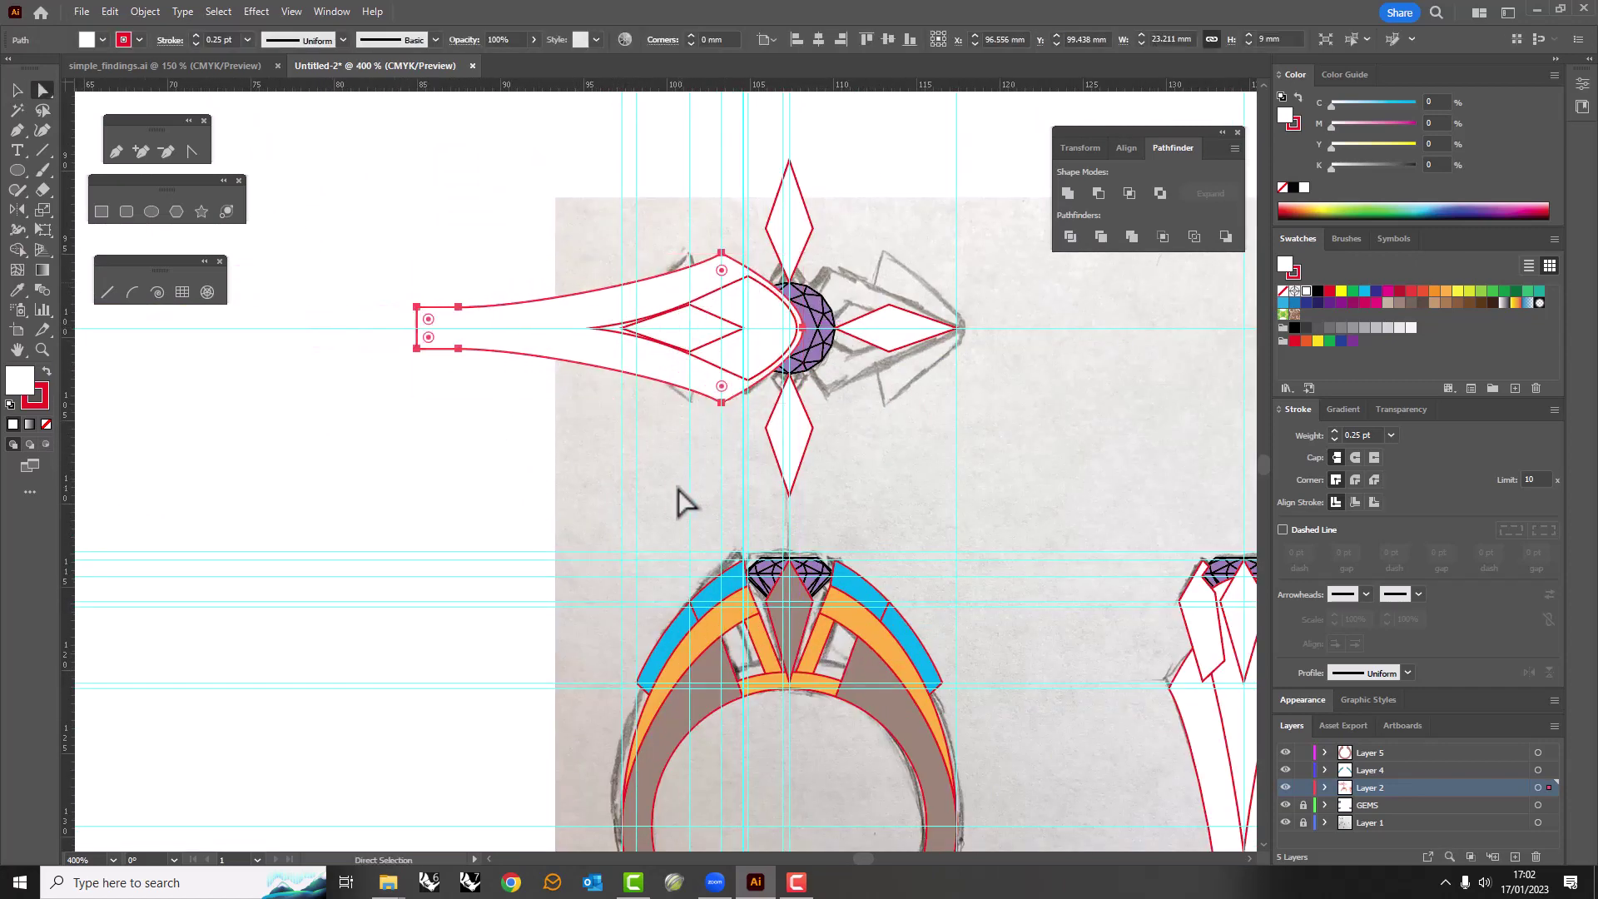
pyautogui.moveTo(803, 330); pyautogui.dragTo(754, 331)
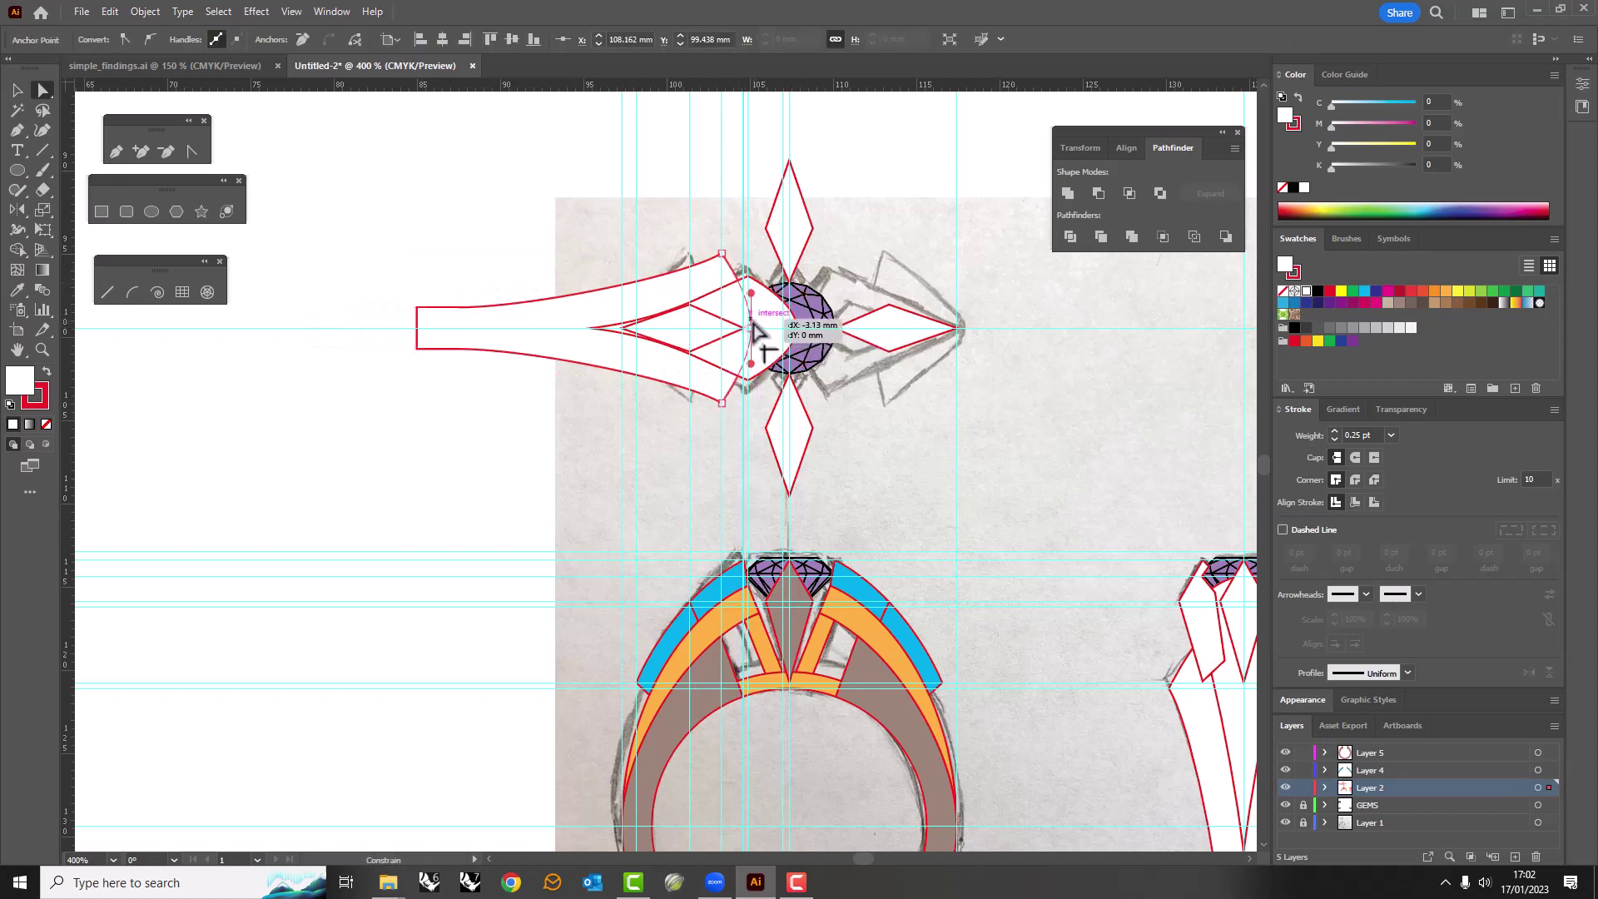
# Scale the shank's left-end anchors in toward the gem, shortening it.
pyautogui.moveTo(396, 298); pyautogui.dragTo(499, 391)
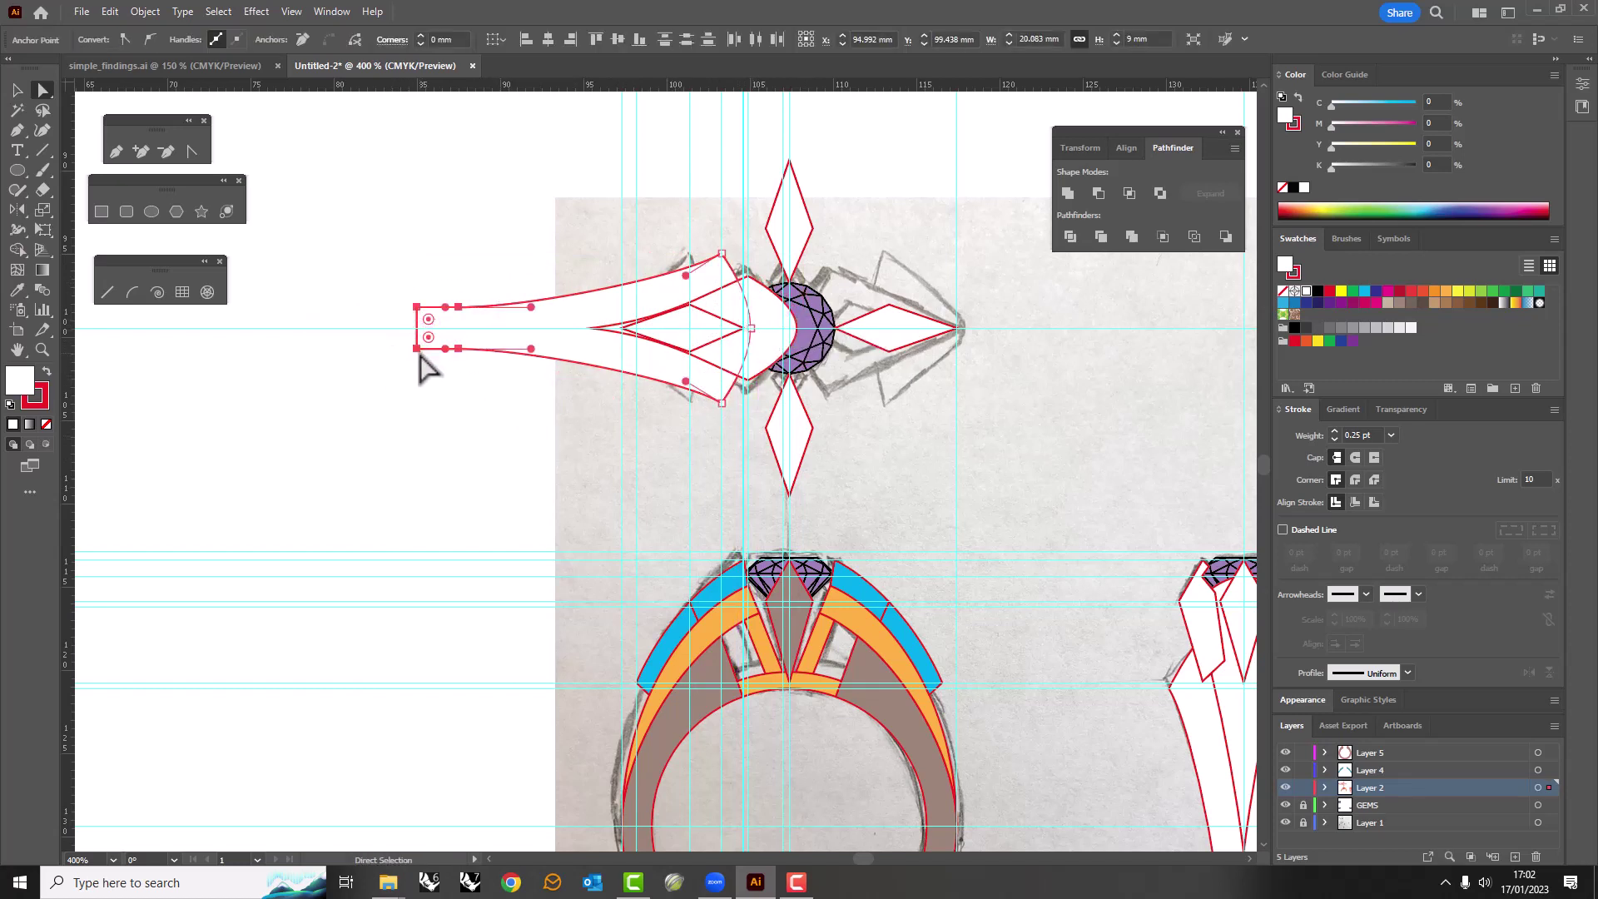
pyautogui.press('s')
pyautogui.moveTo(723, 337); pyautogui.dragTo(600, 421)
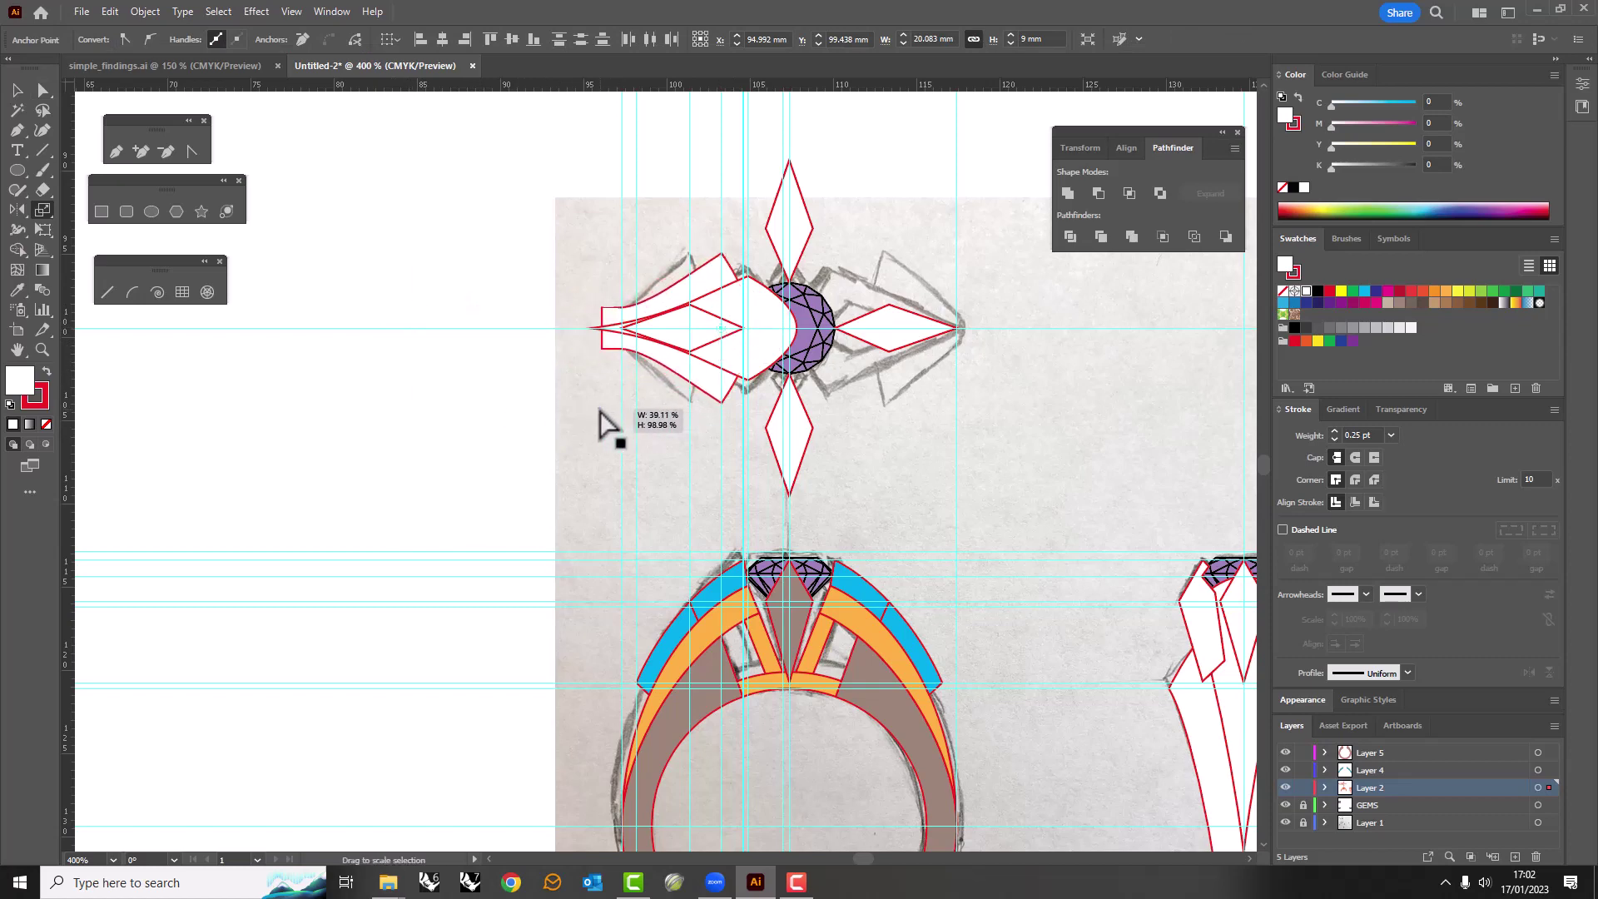
pyautogui.scroll(-5, 549, 428)
# Draw a short line and rotate it upright across the left flared tip.
pyautogui.scroll(8, 515, 430)
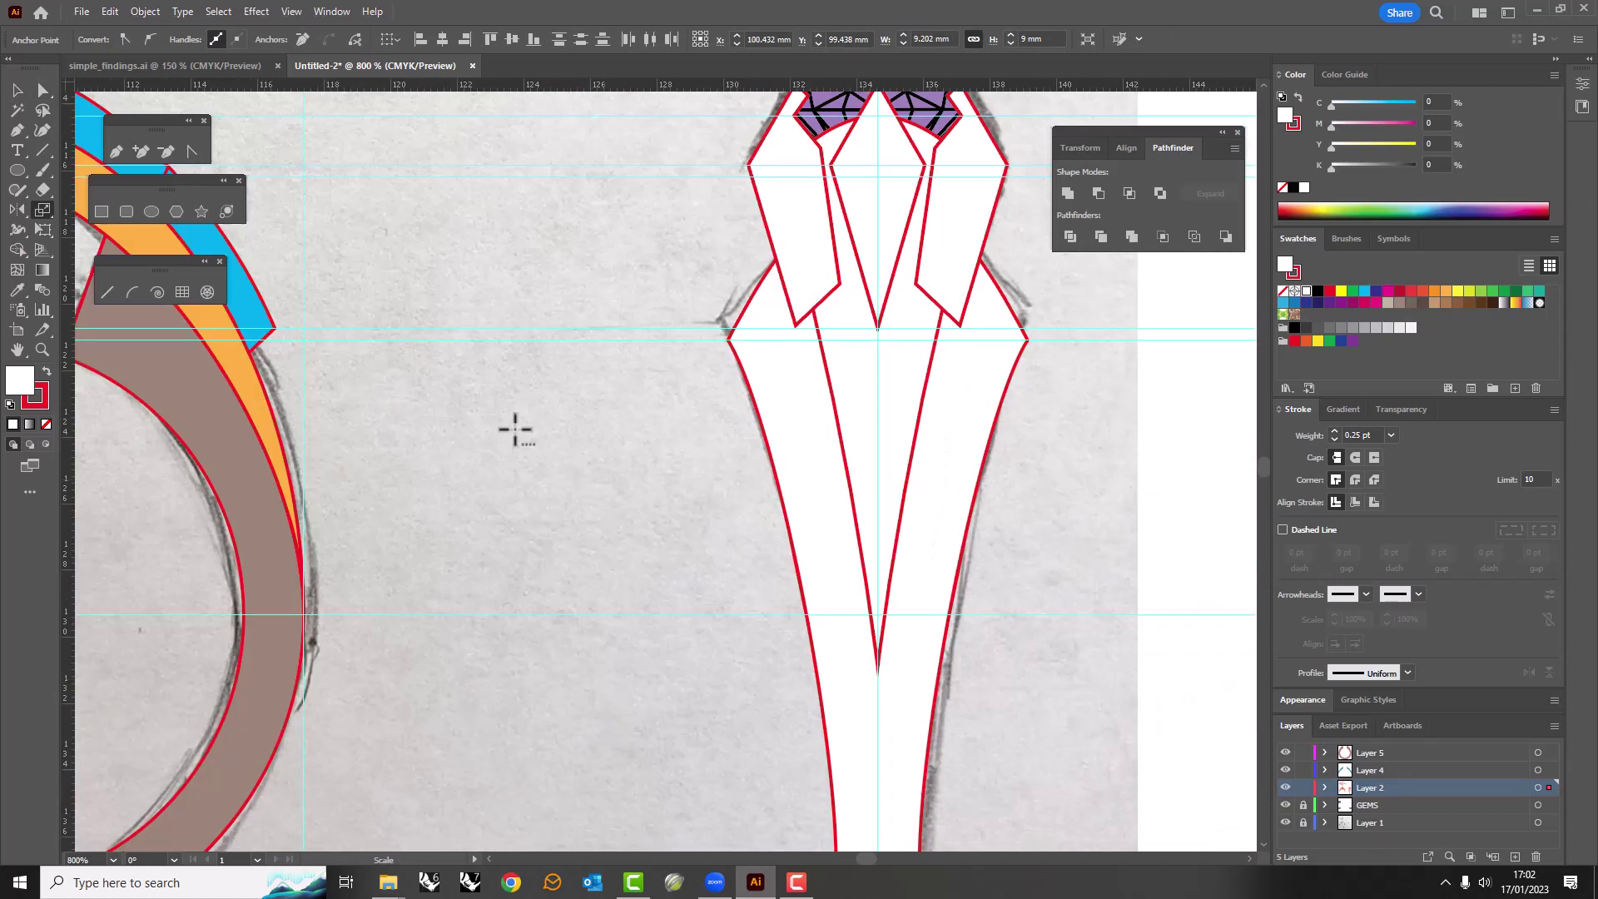
pyautogui.moveTo(966, 616); pyautogui.dragTo(949, 615)
pyautogui.press('v')
pyautogui.click(1080, 147)
pyautogui.scroll(-4, 777, 426)
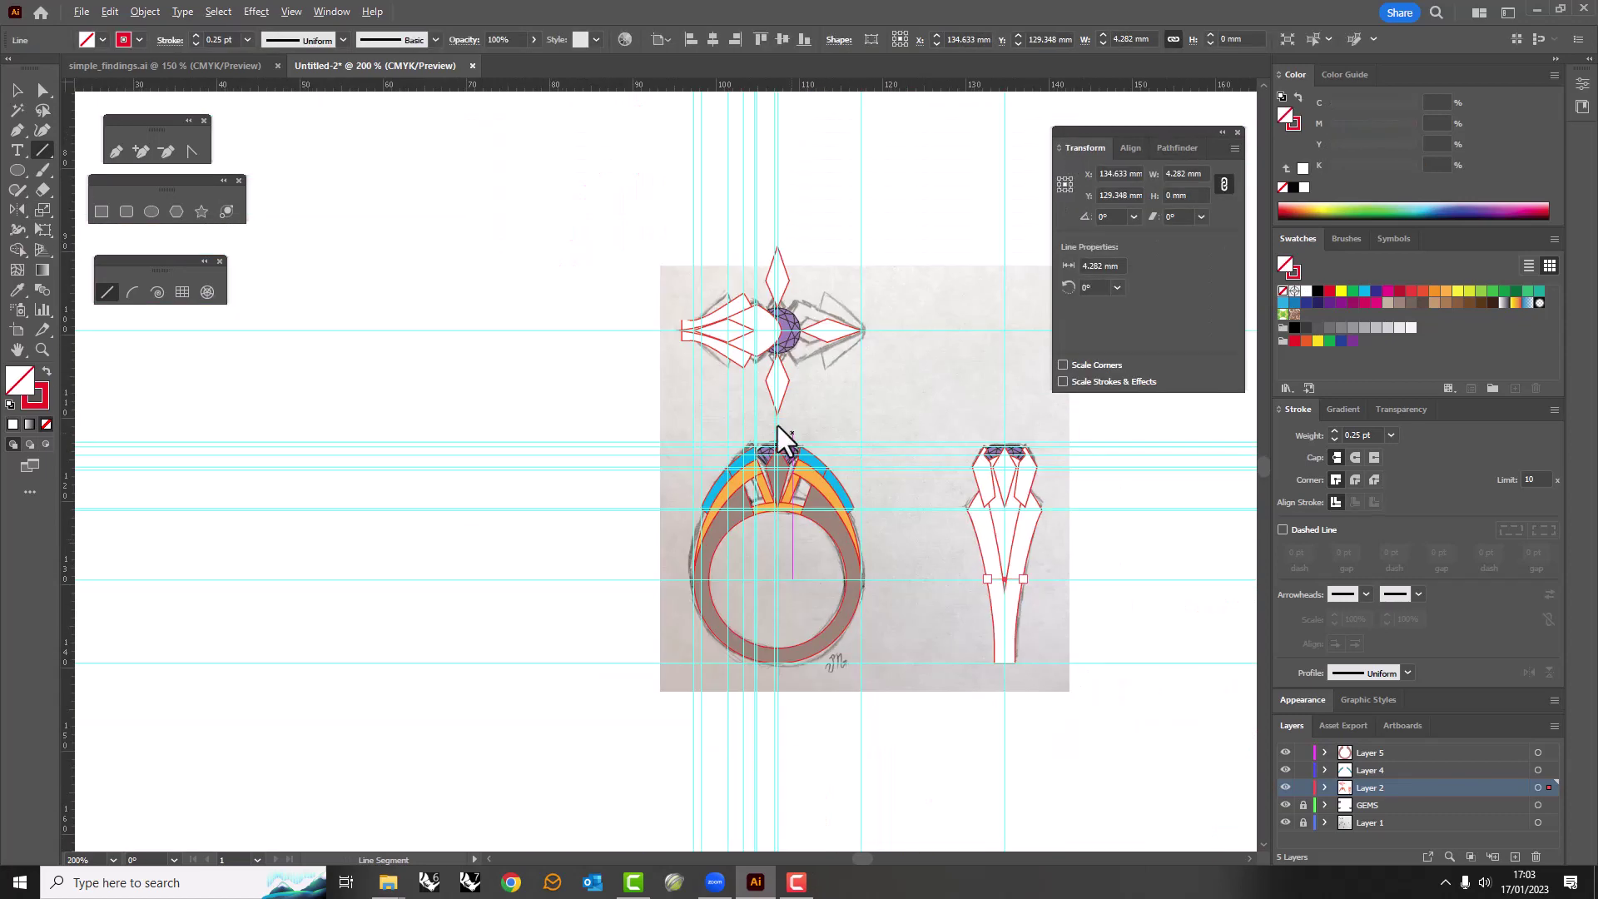
pyautogui.moveTo(601, 375); pyautogui.dragTo(599, 376)
pyautogui.scroll(5, 599, 376)
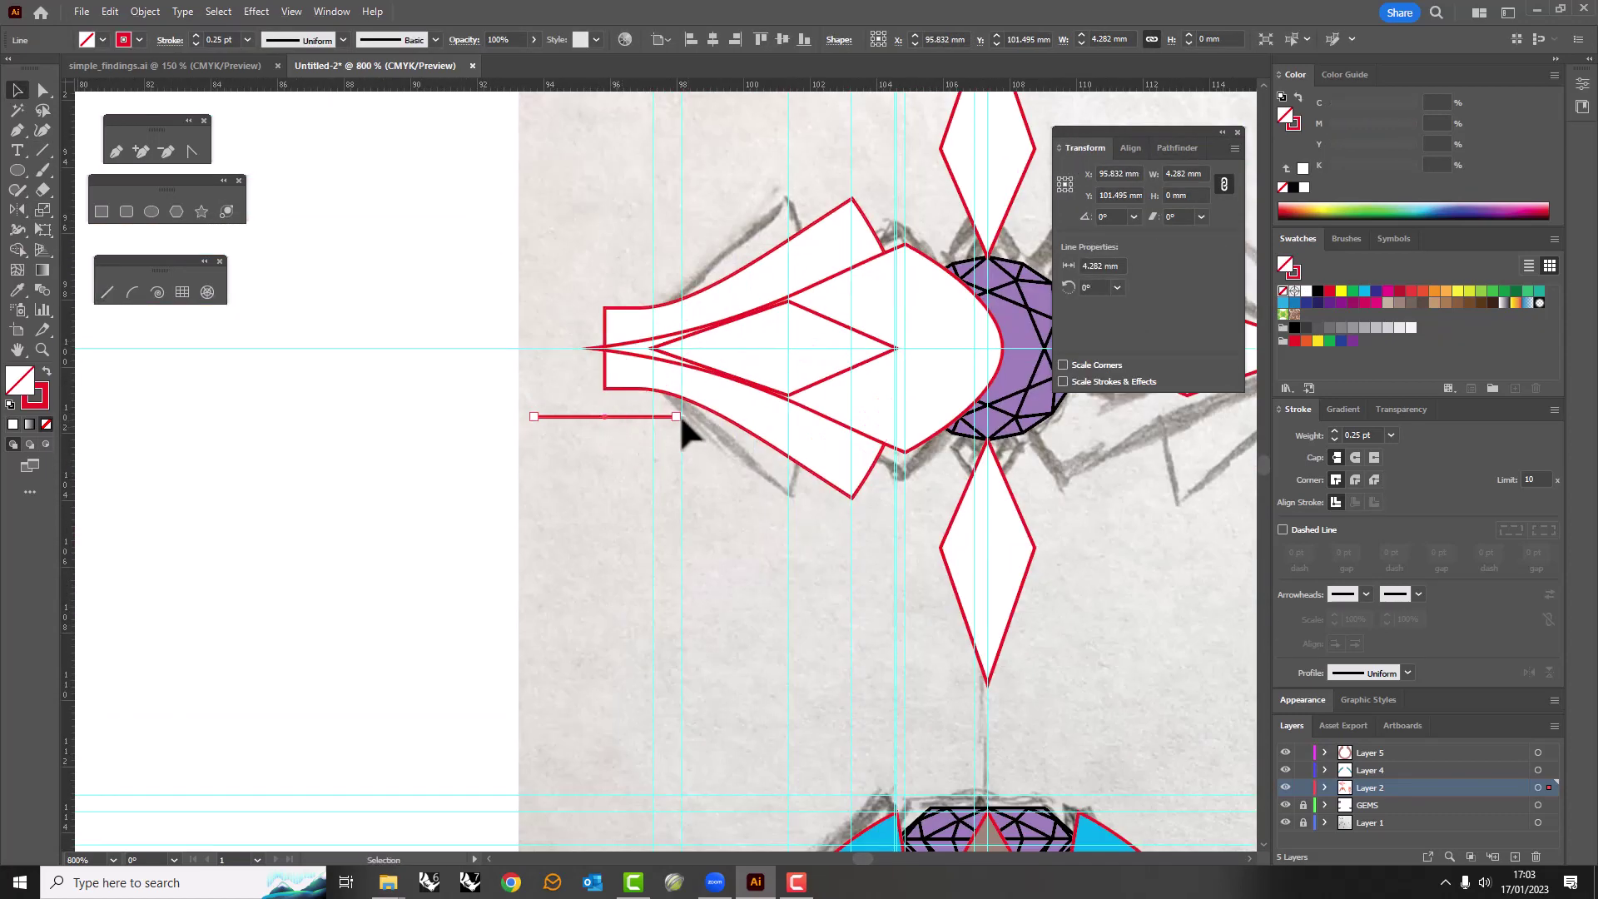
pyautogui.moveTo(690, 417); pyautogui.dragTo(571, 499)
pyautogui.moveTo(606, 418)
pyautogui.mouseDown()
pyautogui.moveTo(646, 353)
pyautogui.moveTo(458, 425)
pyautogui.moveTo(537, 356)
pyautogui.moveTo(699, 357)
pyautogui.moveTo(657, 358)
pyautogui.mouseUp()
pyautogui.scroll(-3, 587, 383)
pyautogui.scroll(5, 587, 400)
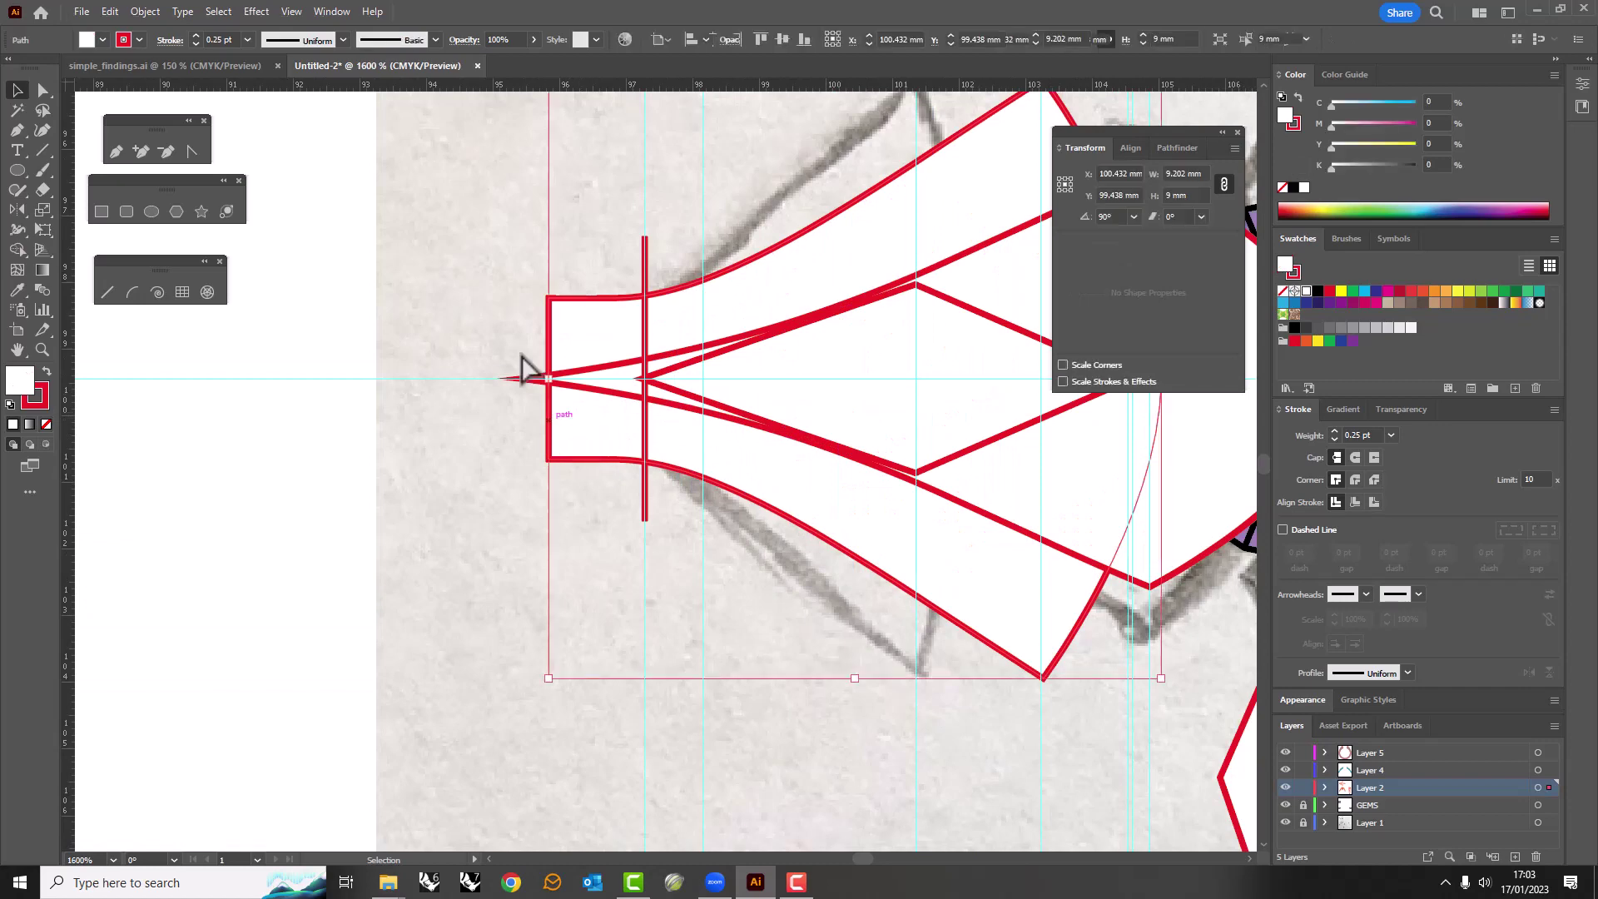
# Widen the flare by dragging its left-end anchor outward.
pyautogui.press('ctrl')
pyautogui.moveTo(546, 431); pyautogui.dragTo(305, 460)
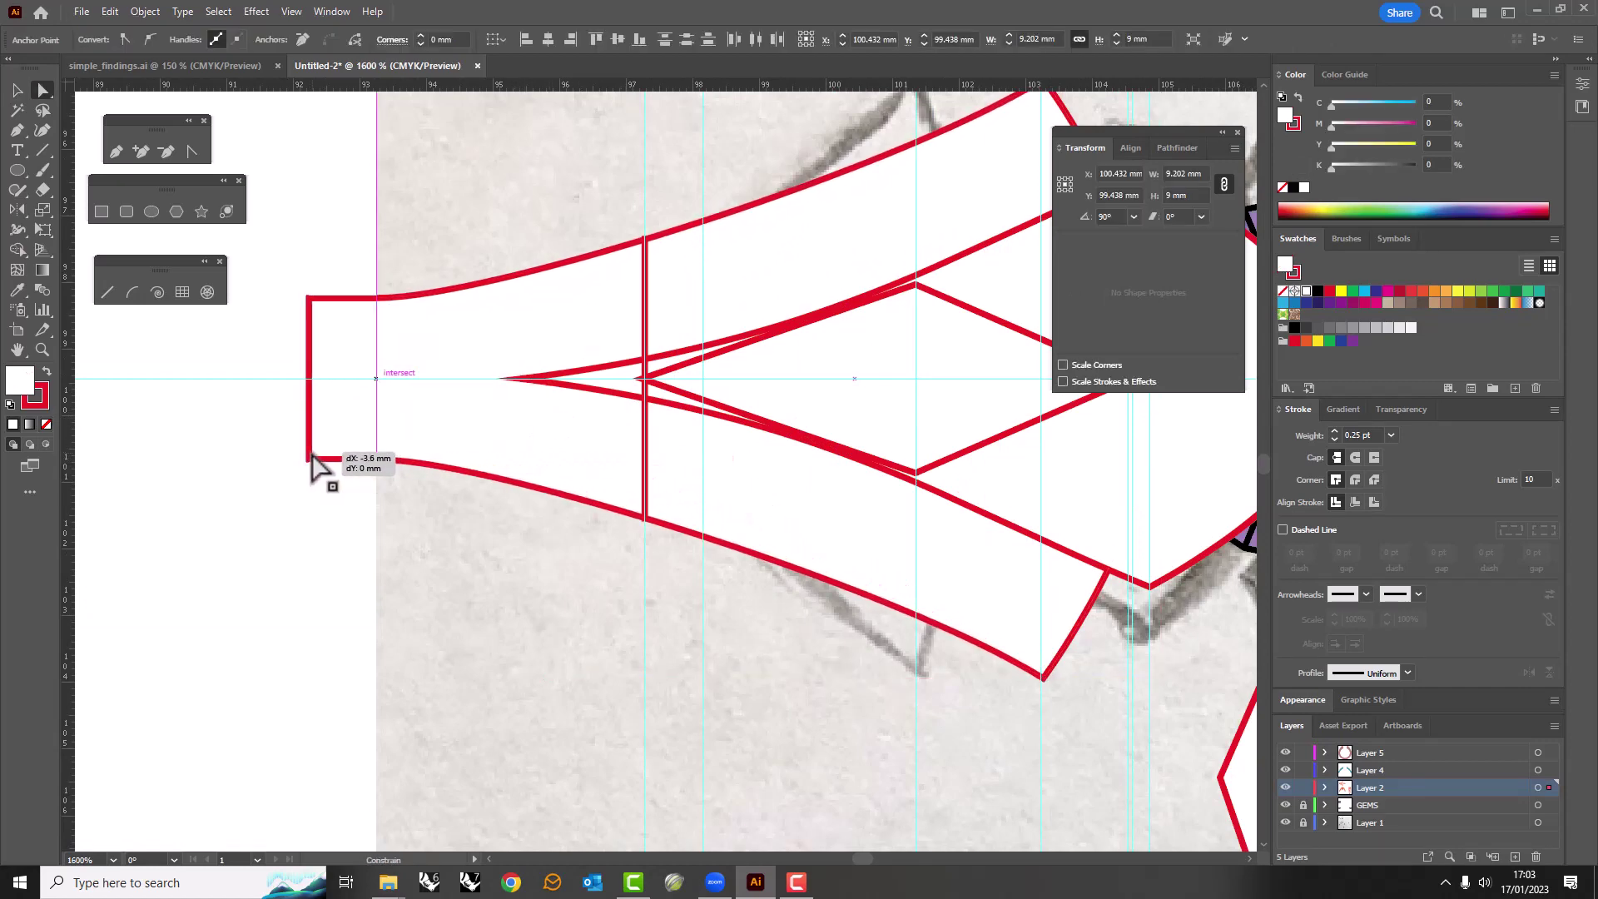
pyautogui.scroll(-3, 536, 456)
pyautogui.scroll(1, 599, 432)
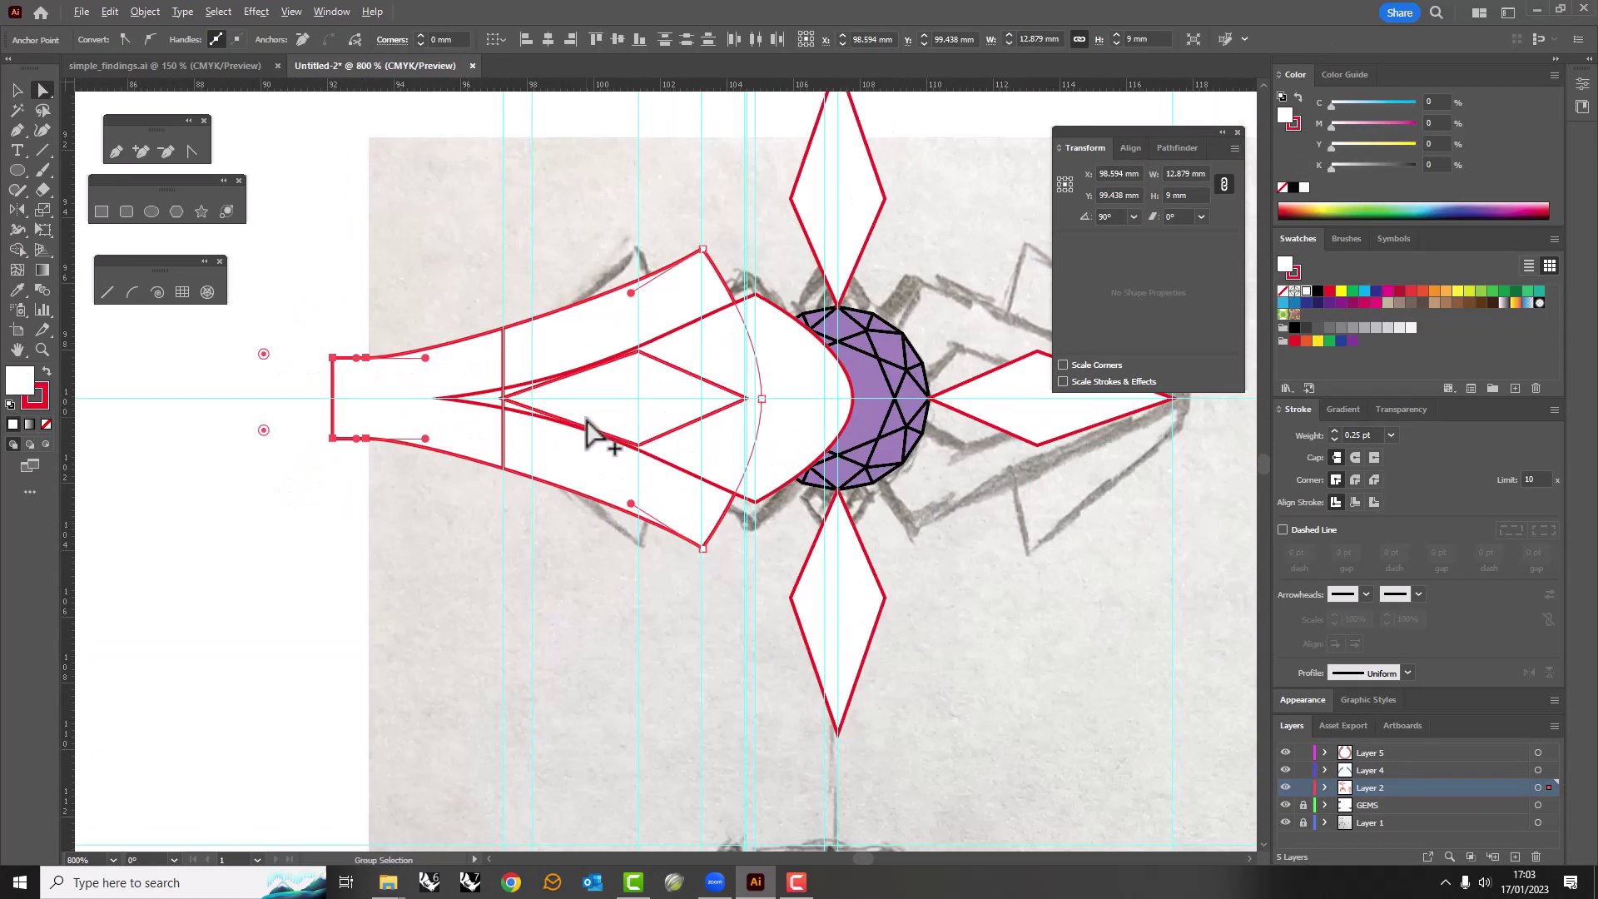
pyautogui.scroll(-2, 542, 399)
pyautogui.scroll(2, 499, 391)
pyautogui.scroll(-4, 503, 391)
pyautogui.scroll(2, 535, 427)
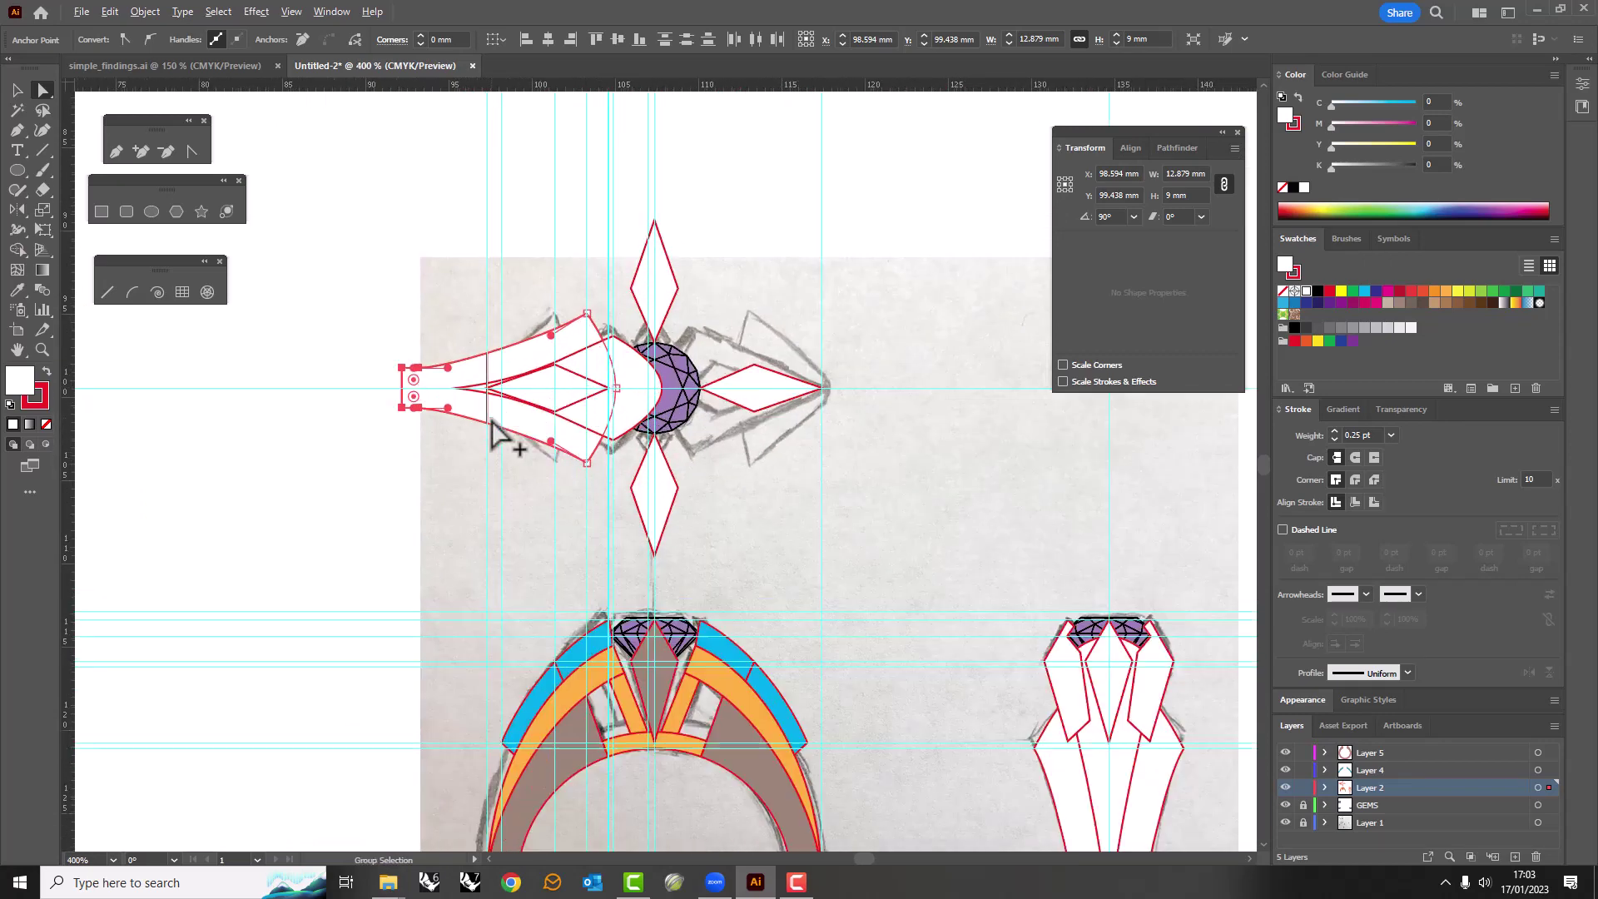
pyautogui.scroll(2, 489, 424)
# Delete the right-hand diamond from the top-view gem.
pyautogui.click(466, 395)
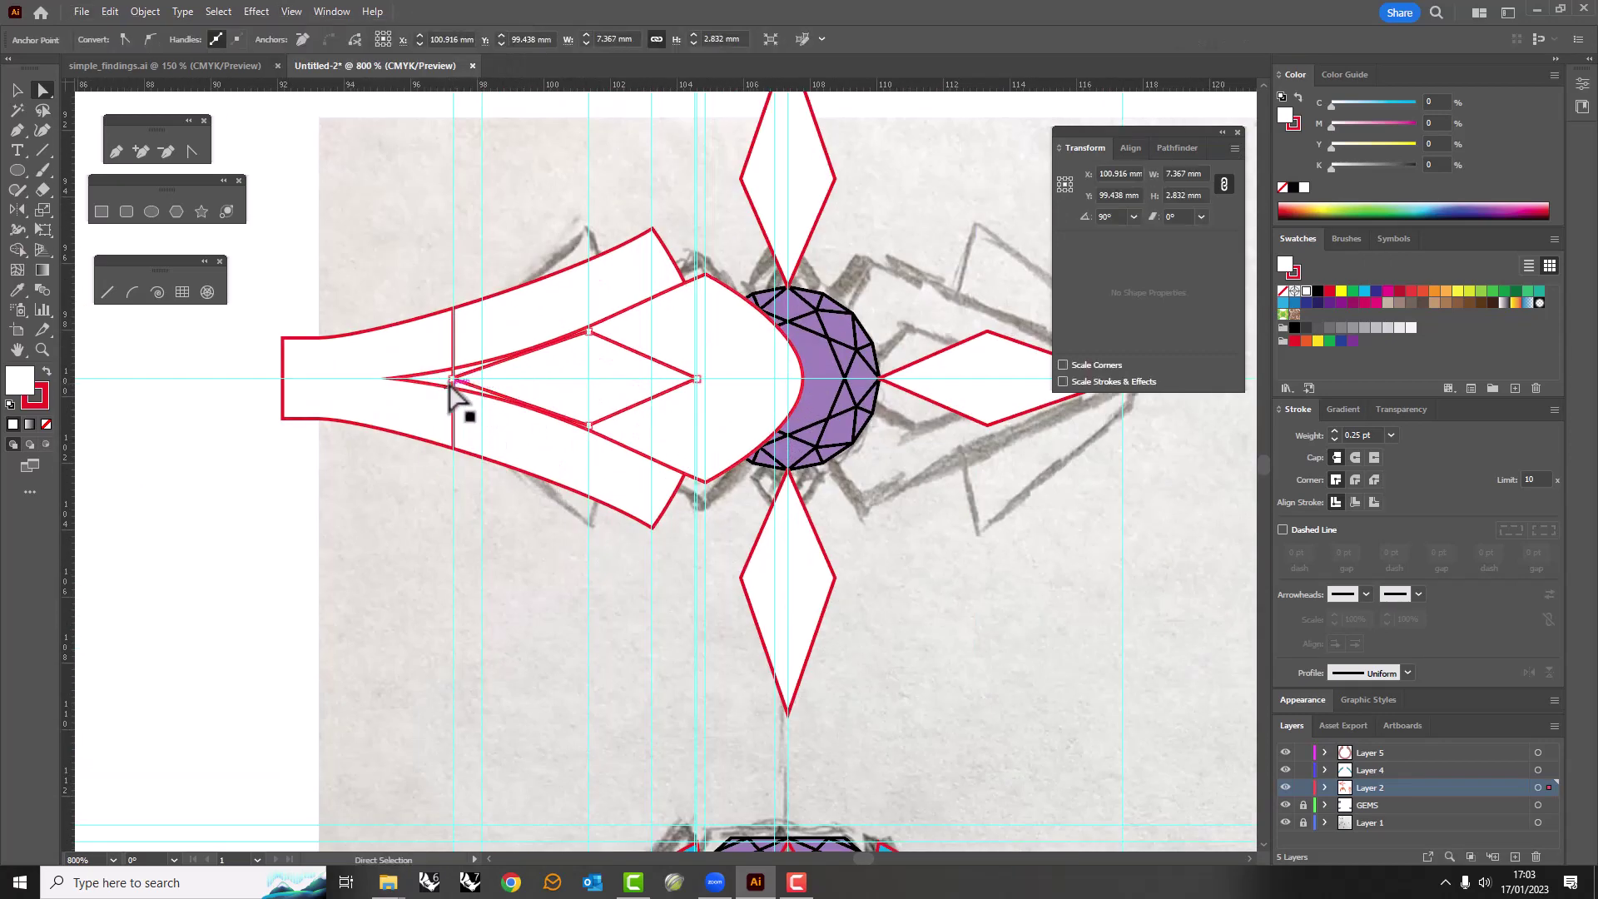
pyautogui.scroll(-1, 497, 433)
pyautogui.click(908, 382)
pyautogui.keyDown('shift'); pyautogui.click(435, 383); pyautogui.keyUp('shift')
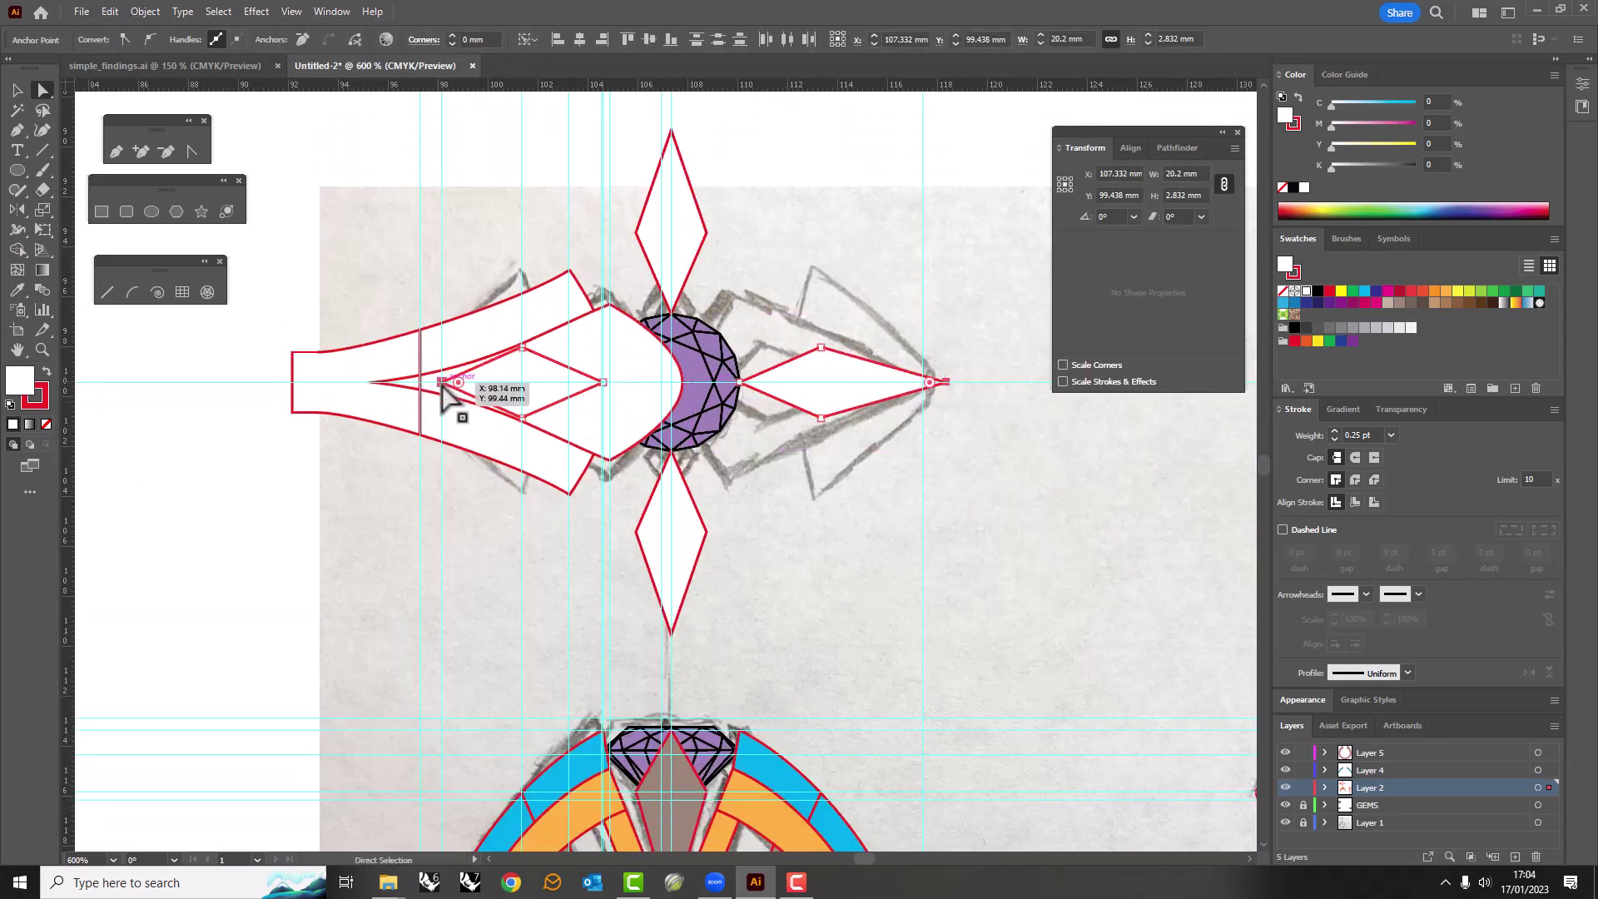
pyautogui.press('v')
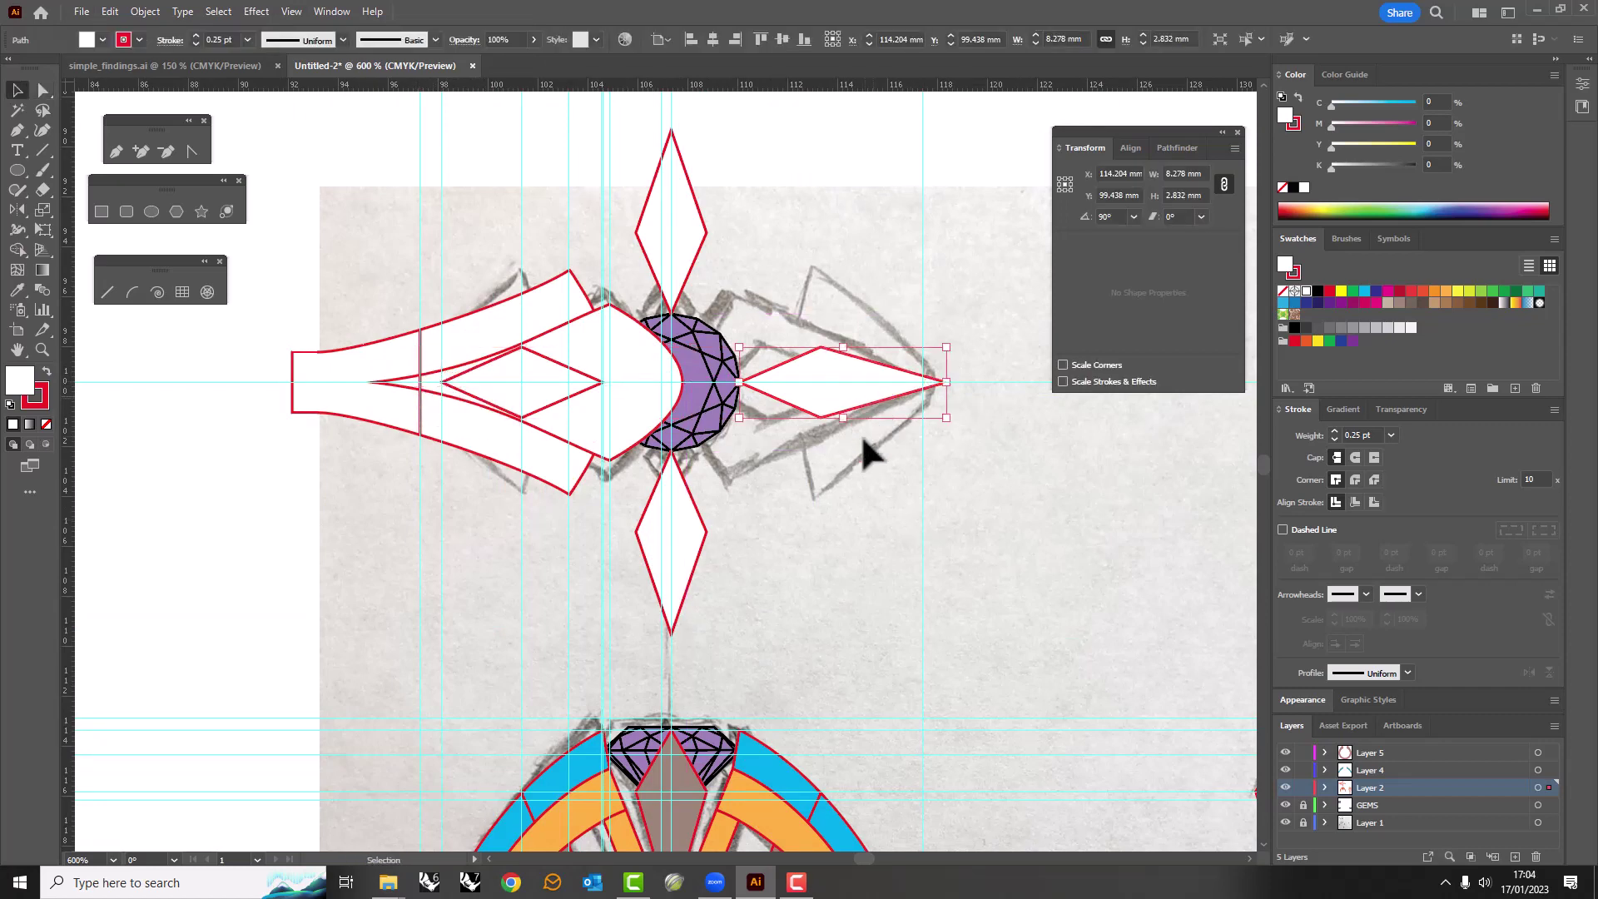
pyautogui.press('Delete')
pyautogui.scroll(-1, 441, 437)
pyautogui.scroll(1, 450, 408)
pyautogui.scroll(-1, 479, 374)
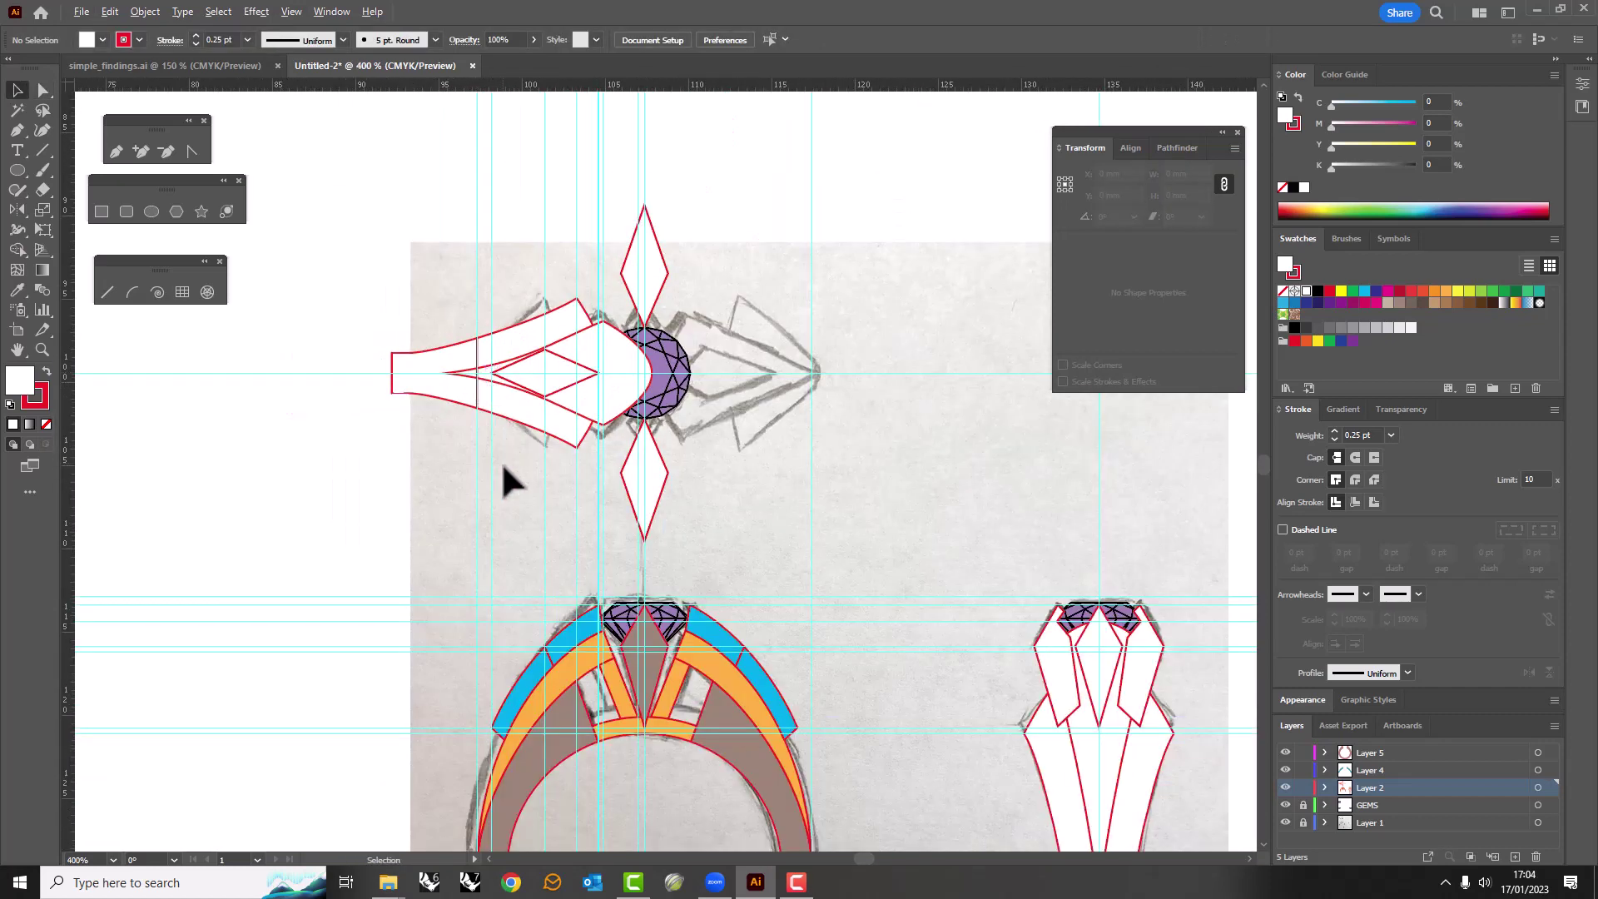
pyautogui.scroll(2, 504, 478)
# Try a mirrored scale on the left flared path, then reselect the whole path.
pyautogui.press('a')
pyautogui.click(588, 367)
pyautogui.press('s')
pyautogui.moveTo(560, 421)
pyautogui.mouseDown()
pyautogui.moveTo(743, 429)
pyautogui.moveTo(678, 481)
pyautogui.mouseUp()
pyautogui.scroll(-2, 556, 491)
pyautogui.click(570, 527)
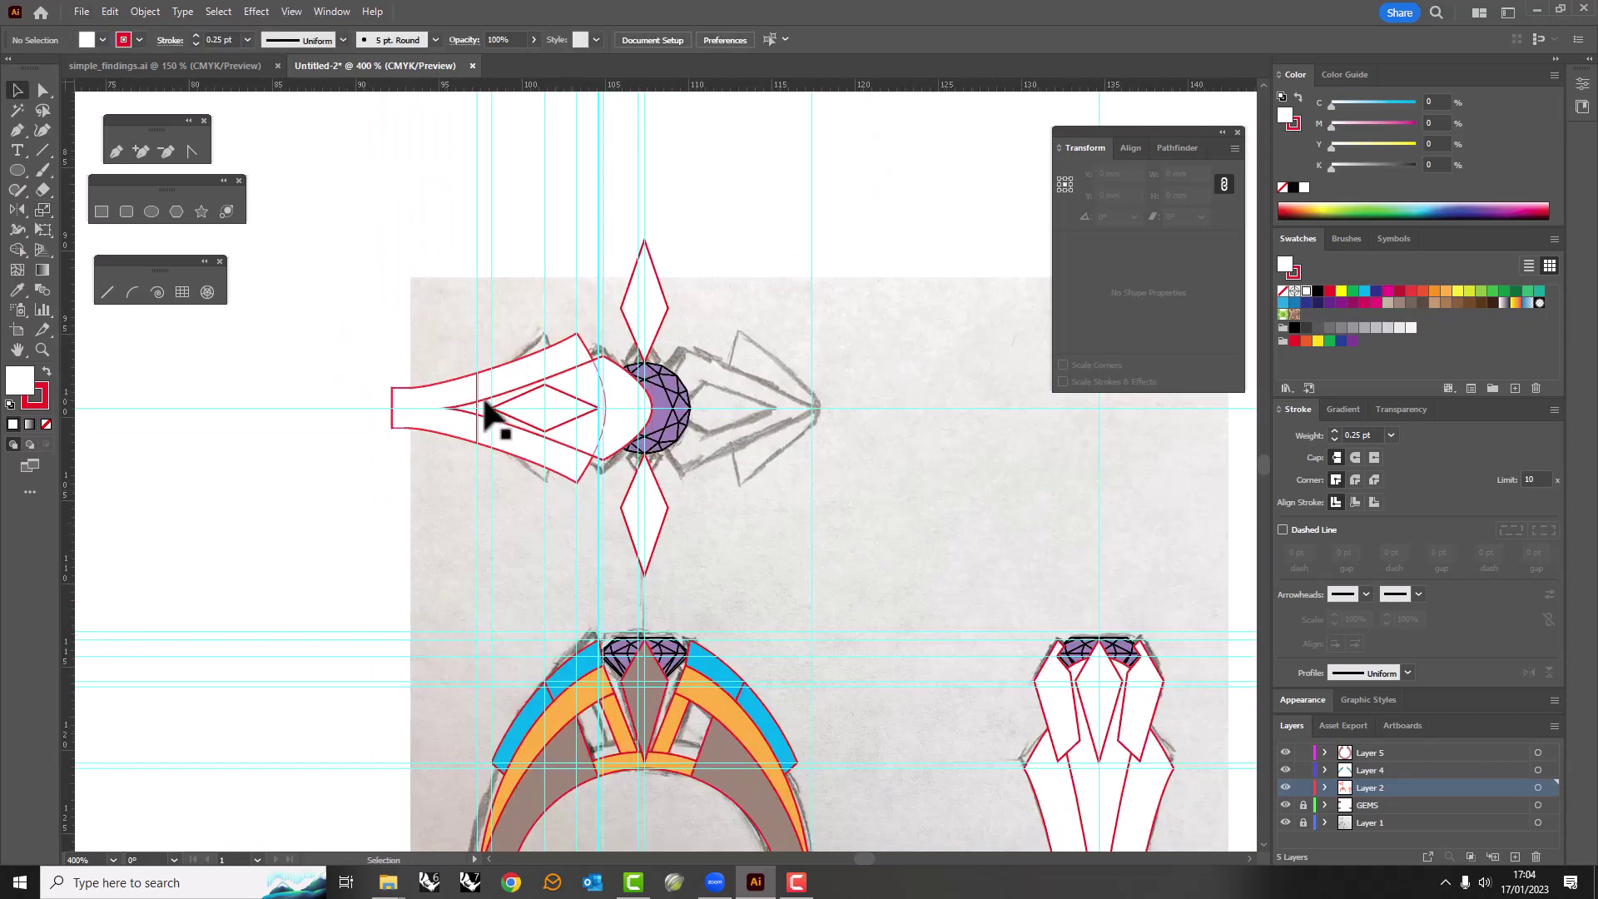
pyautogui.scroll(1, 441, 428)
pyautogui.click(475, 408)
# Divide the flared shape with Pathfinder and draw a vertical line across the flare.
pyautogui.click(1173, 147)
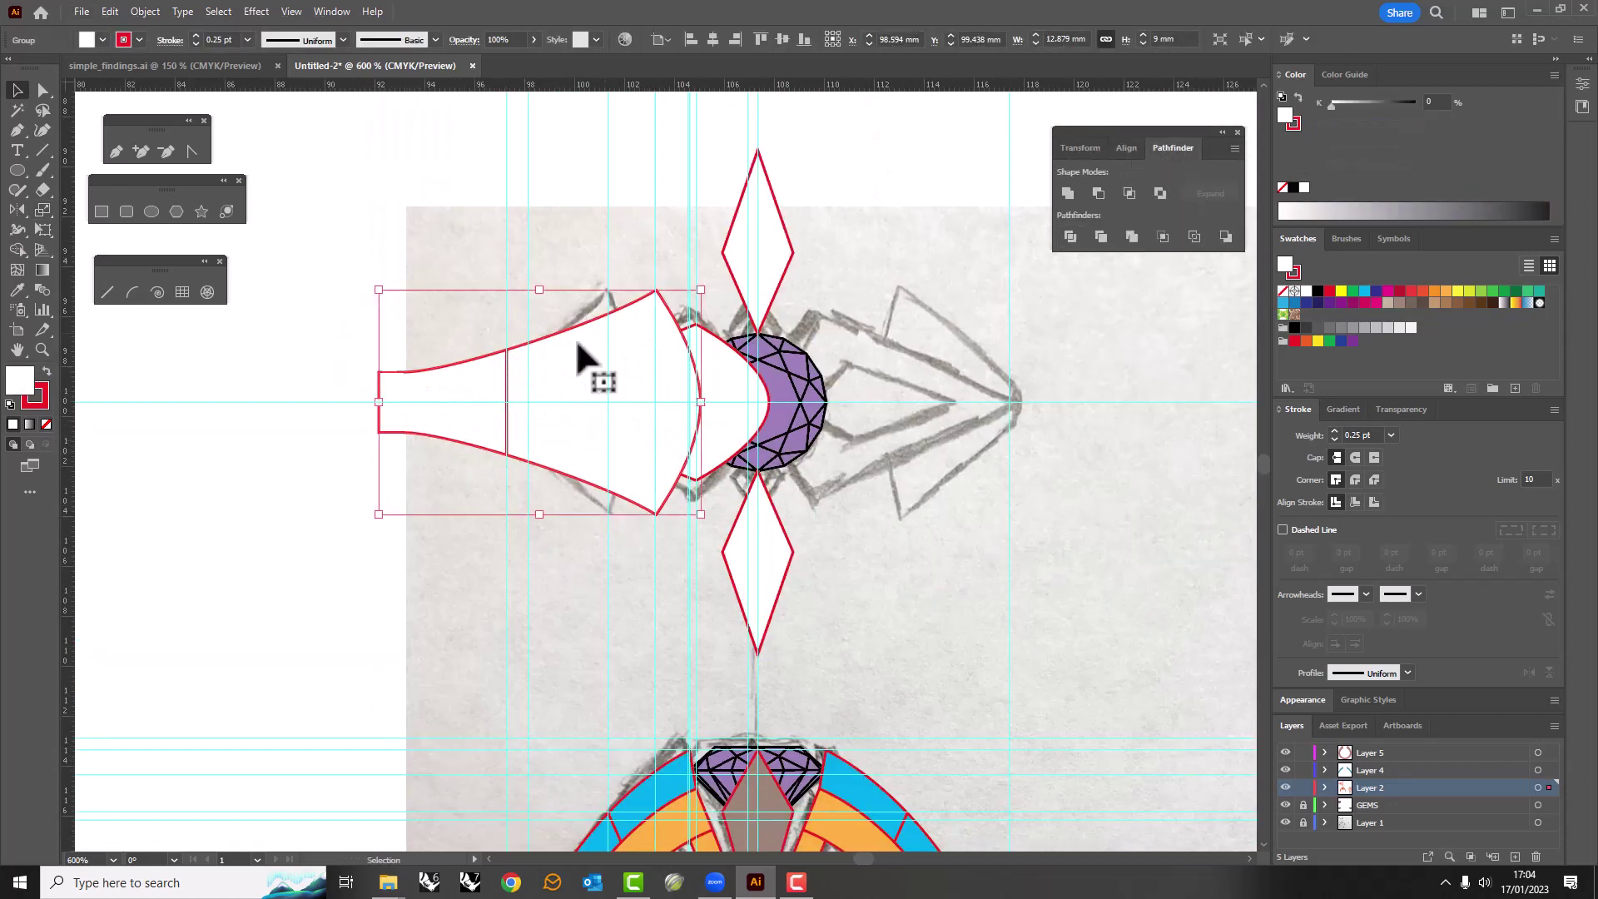
pyautogui.rightClick(508, 342)
pyautogui.click(541, 354)
pyautogui.scroll(2, 446, 391)
pyautogui.click(43, 152)
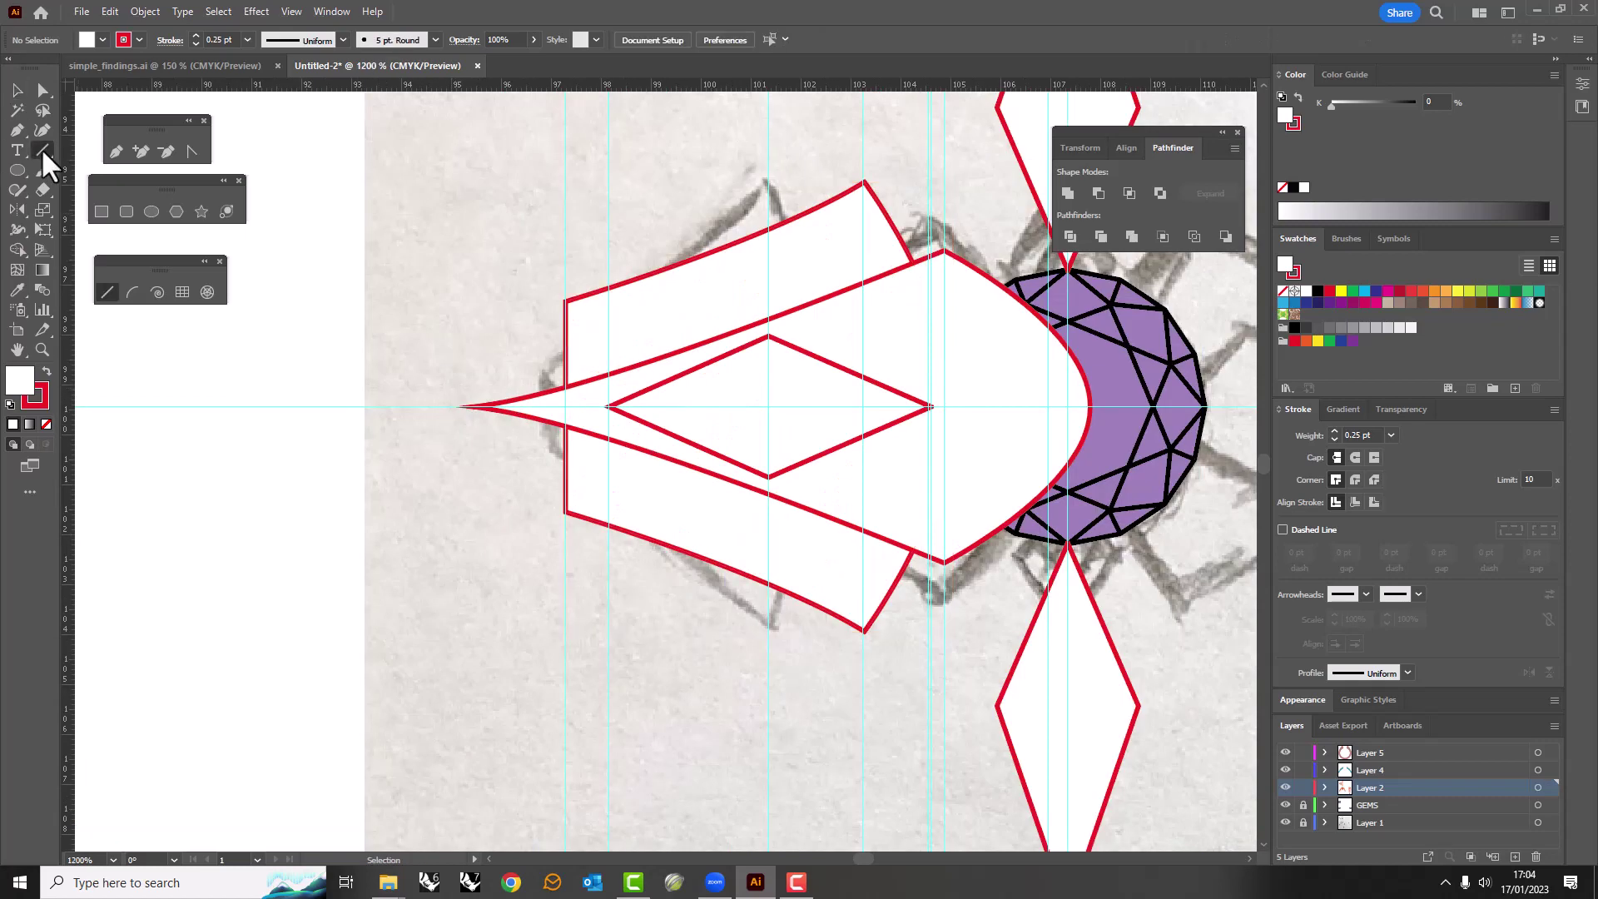
pyautogui.moveTo(565, 441); pyautogui.dragTo(565, 684)
pyautogui.press('v')
# Undo the Divide and restore the inner diamond.
pyautogui.click(965, 252)
pyautogui.rightClick(664, 341)
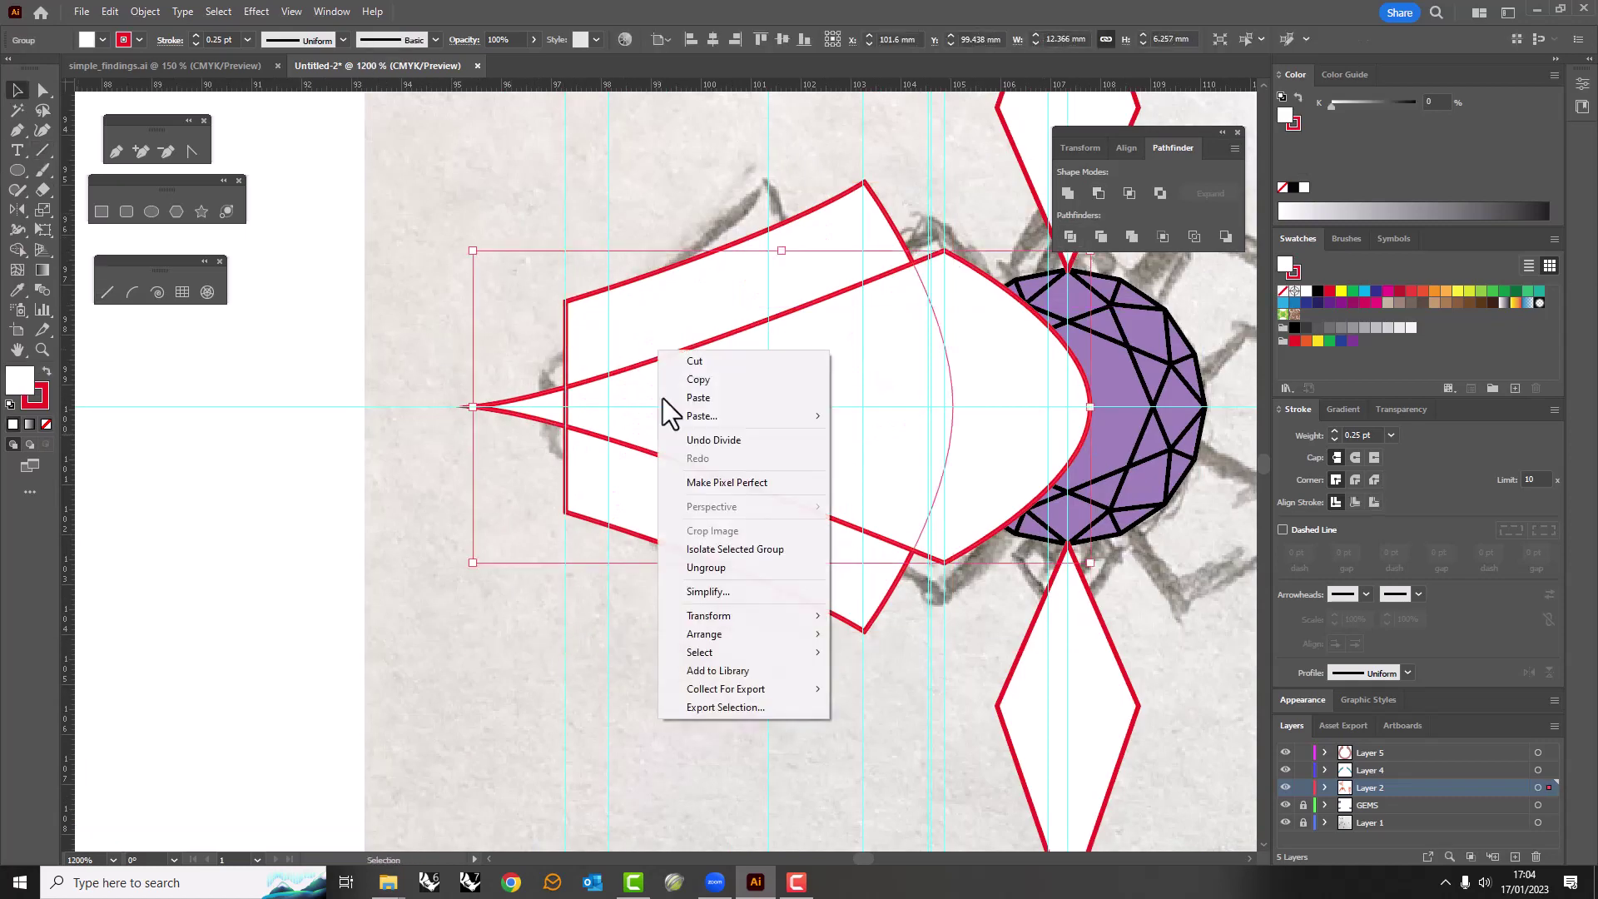
pyautogui.click(661, 410)
pyautogui.hotkey('ctrl', 'z')
pyautogui.hotkey('ctrl', 'z')
# Reflect a copy of the left flare shapes across the top diamond to the gem's right.
pyautogui.scroll(-1, 537, 453)
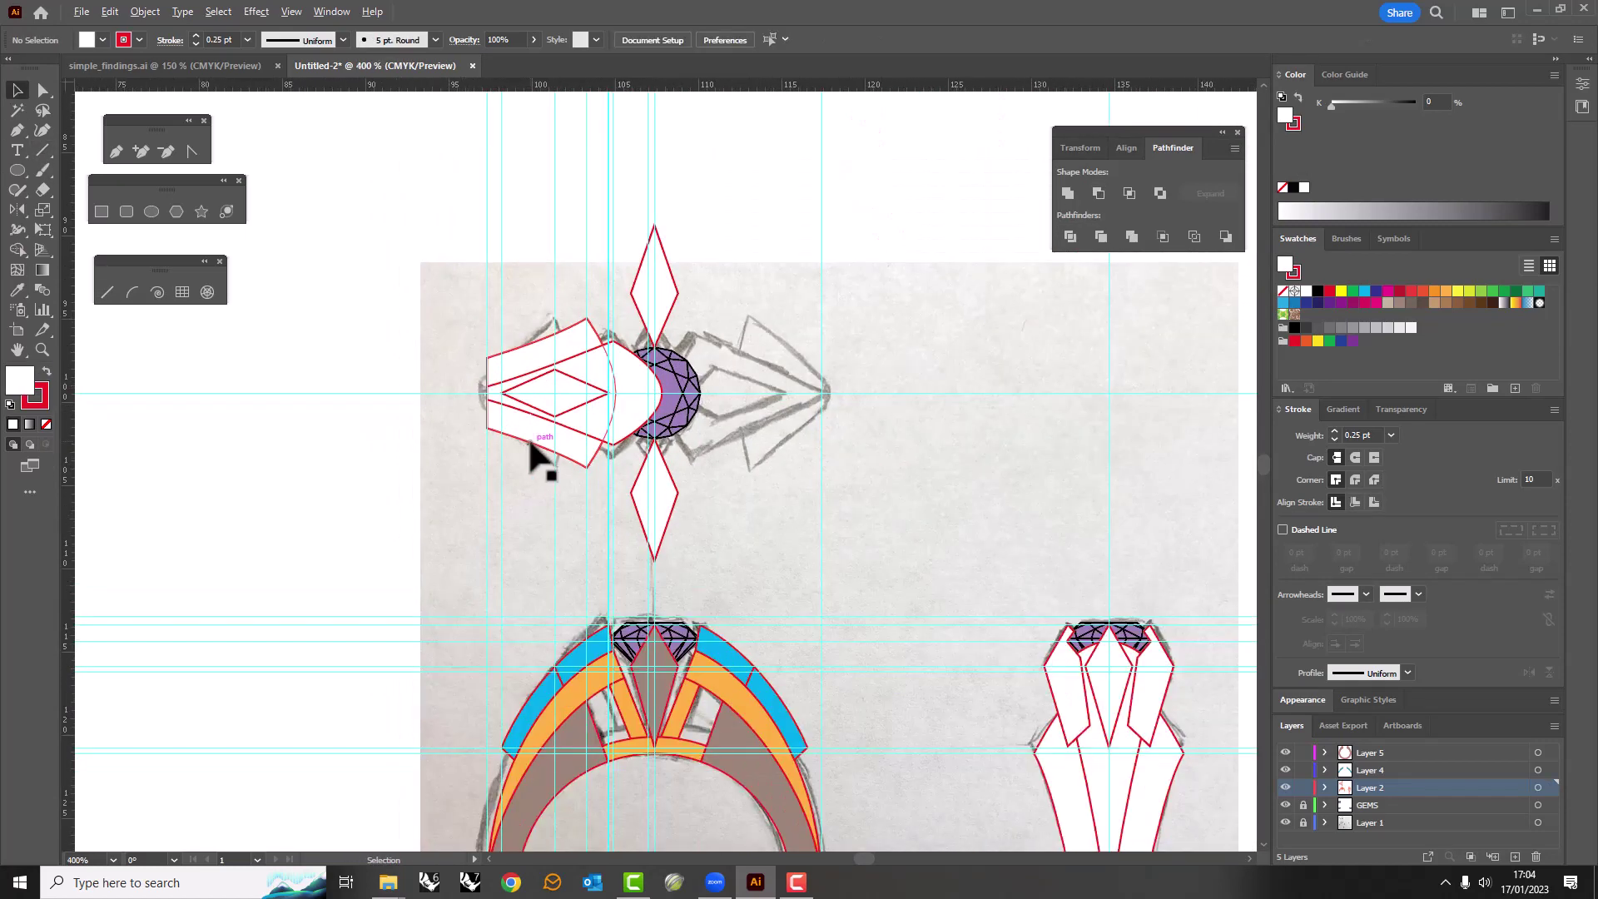
pyautogui.scroll(-1, 574, 508)
pyautogui.scroll(1, 571, 482)
pyautogui.moveTo(583, 500); pyautogui.dragTo(250, 339)
pyautogui.press('o')
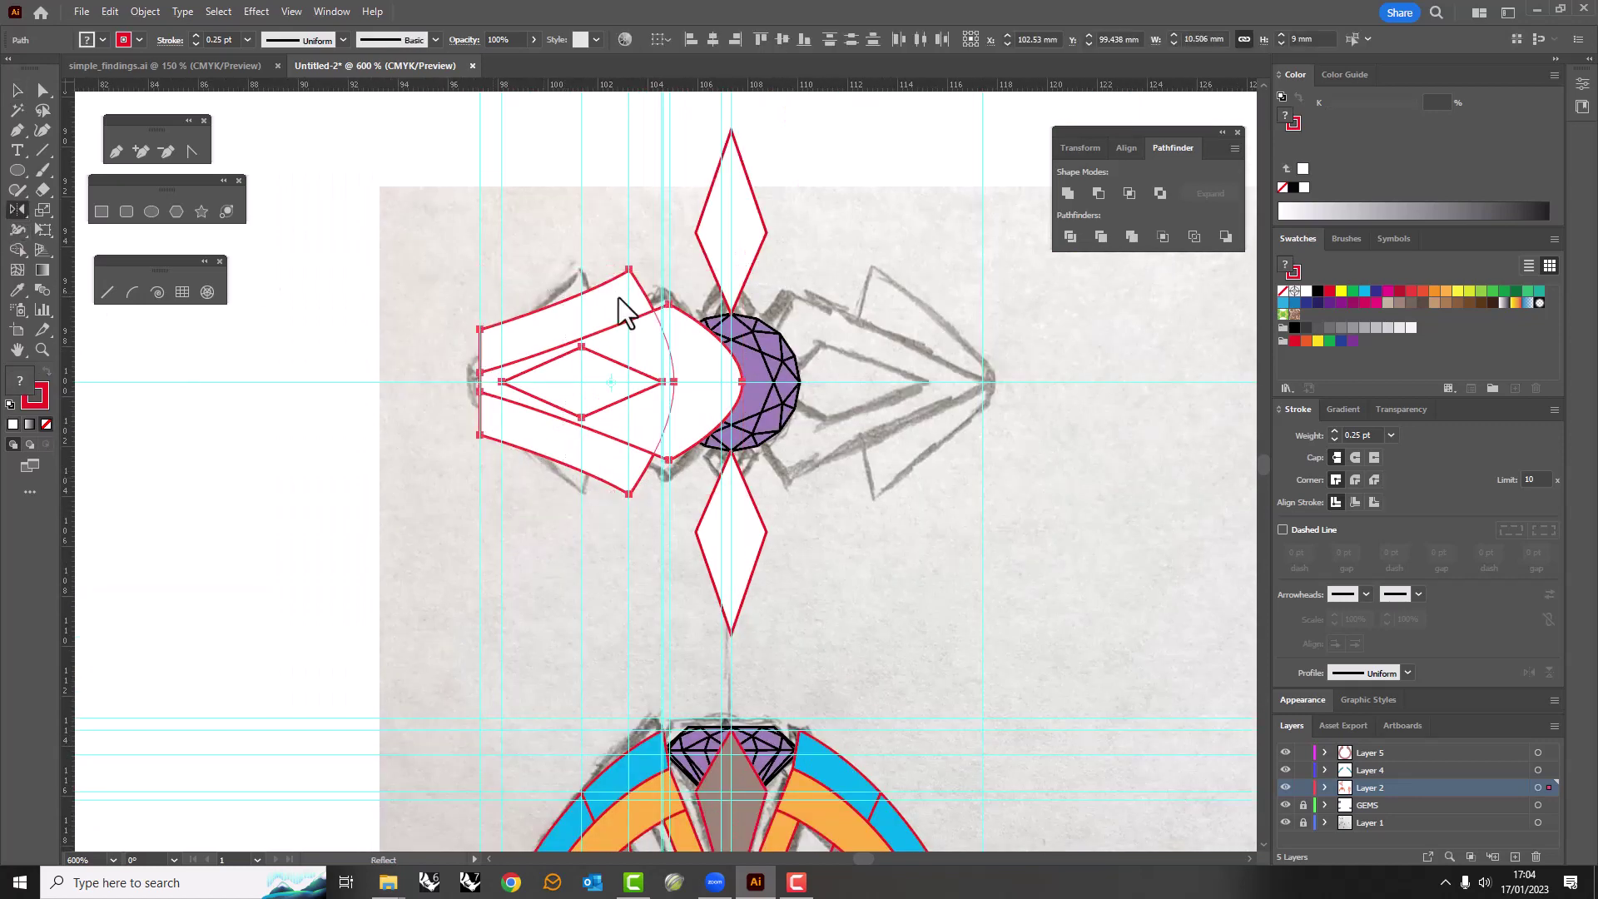
pyautogui.click(730, 229)
pyautogui.moveTo(741, 215); pyautogui.dragTo(732, 161)
pyautogui.press('v')
pyautogui.click(774, 517)
# Move the GEMS layer to the top of the stack and lock it.
pyautogui.click(1369, 805)
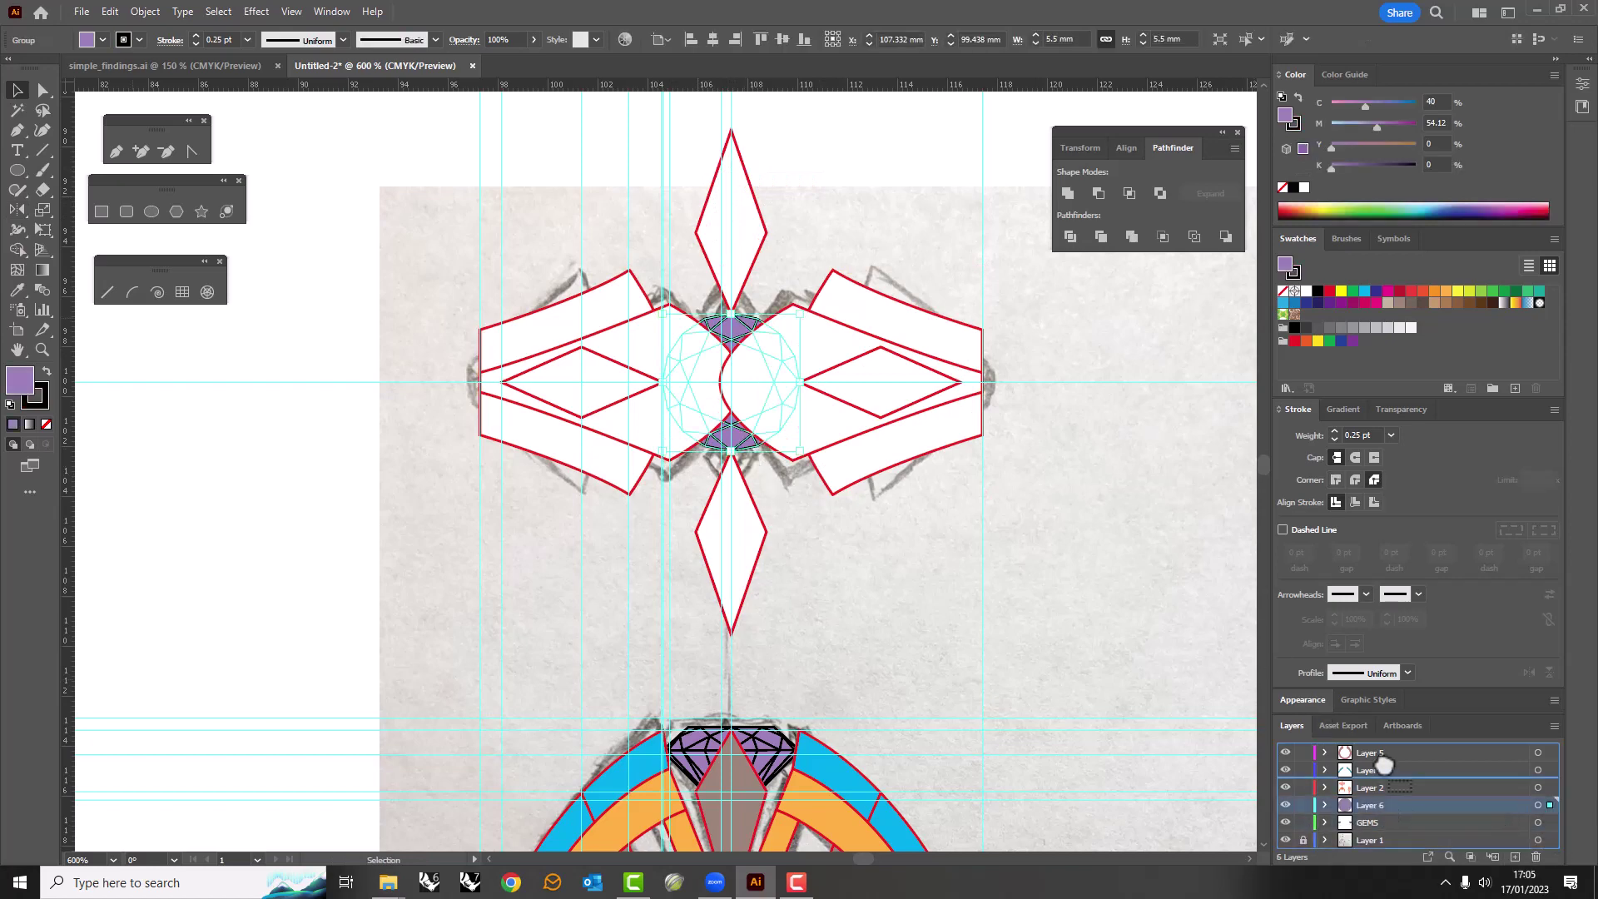
pyautogui.moveTo(1369, 805); pyautogui.dragTo(1369, 749)
pyautogui.click(1303, 752)
pyautogui.click(1304, 822)
pyautogui.scroll(1, 1065, 654)
pyautogui.hscroll(-2, 1065, 653)
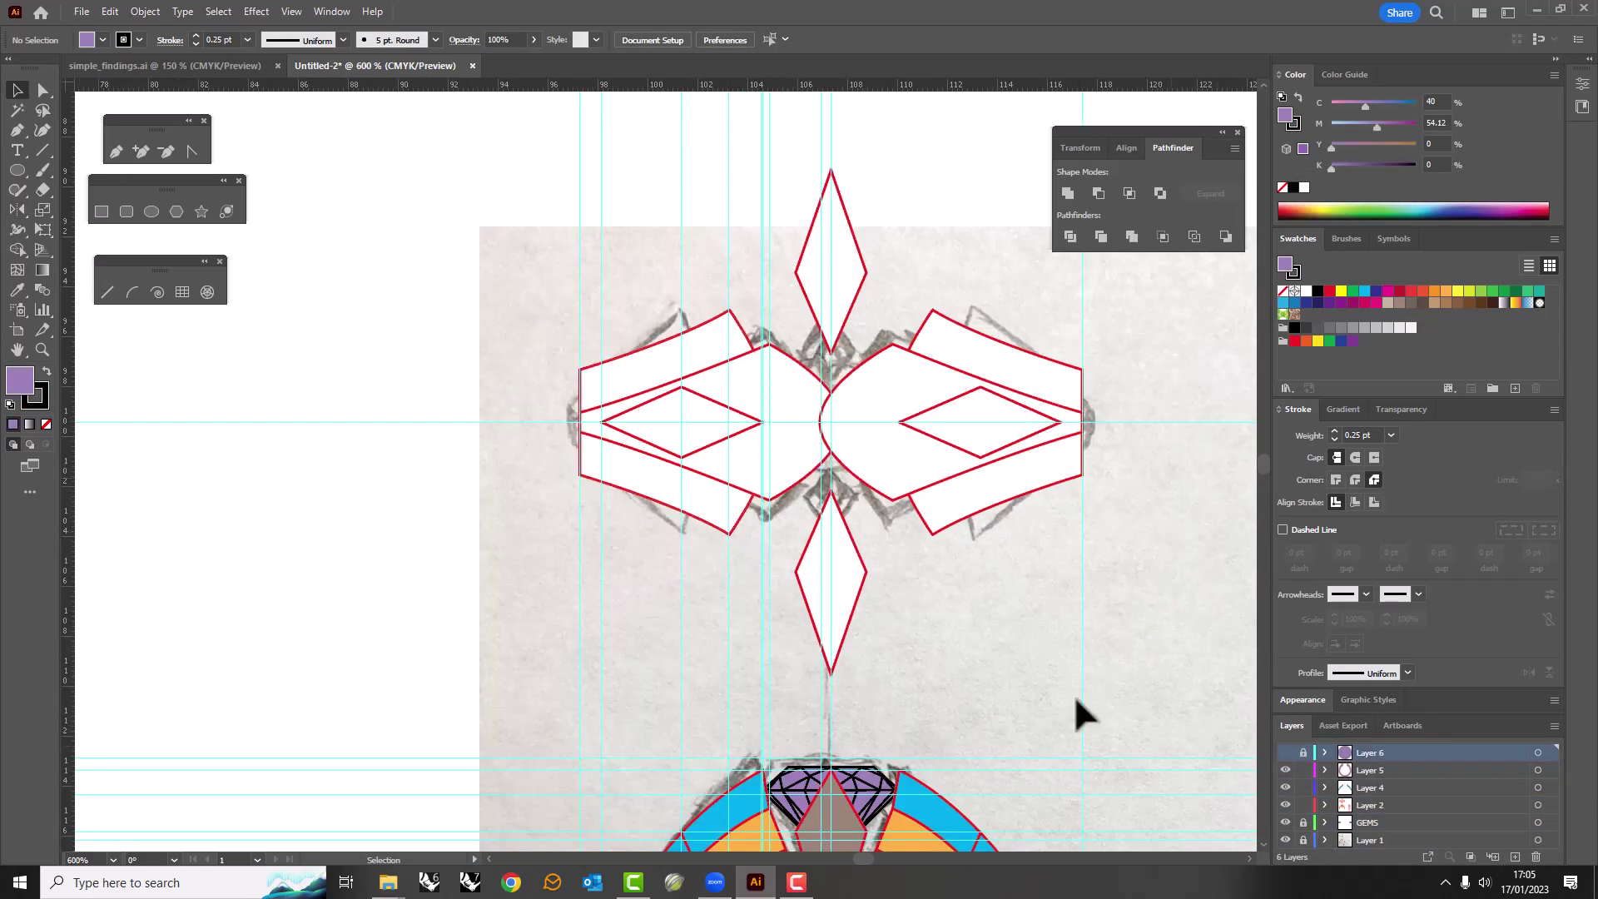
pyautogui.scroll(-4, 687, 540)
pyautogui.scroll(3, 739, 542)
pyautogui.scroll(1, 792, 528)
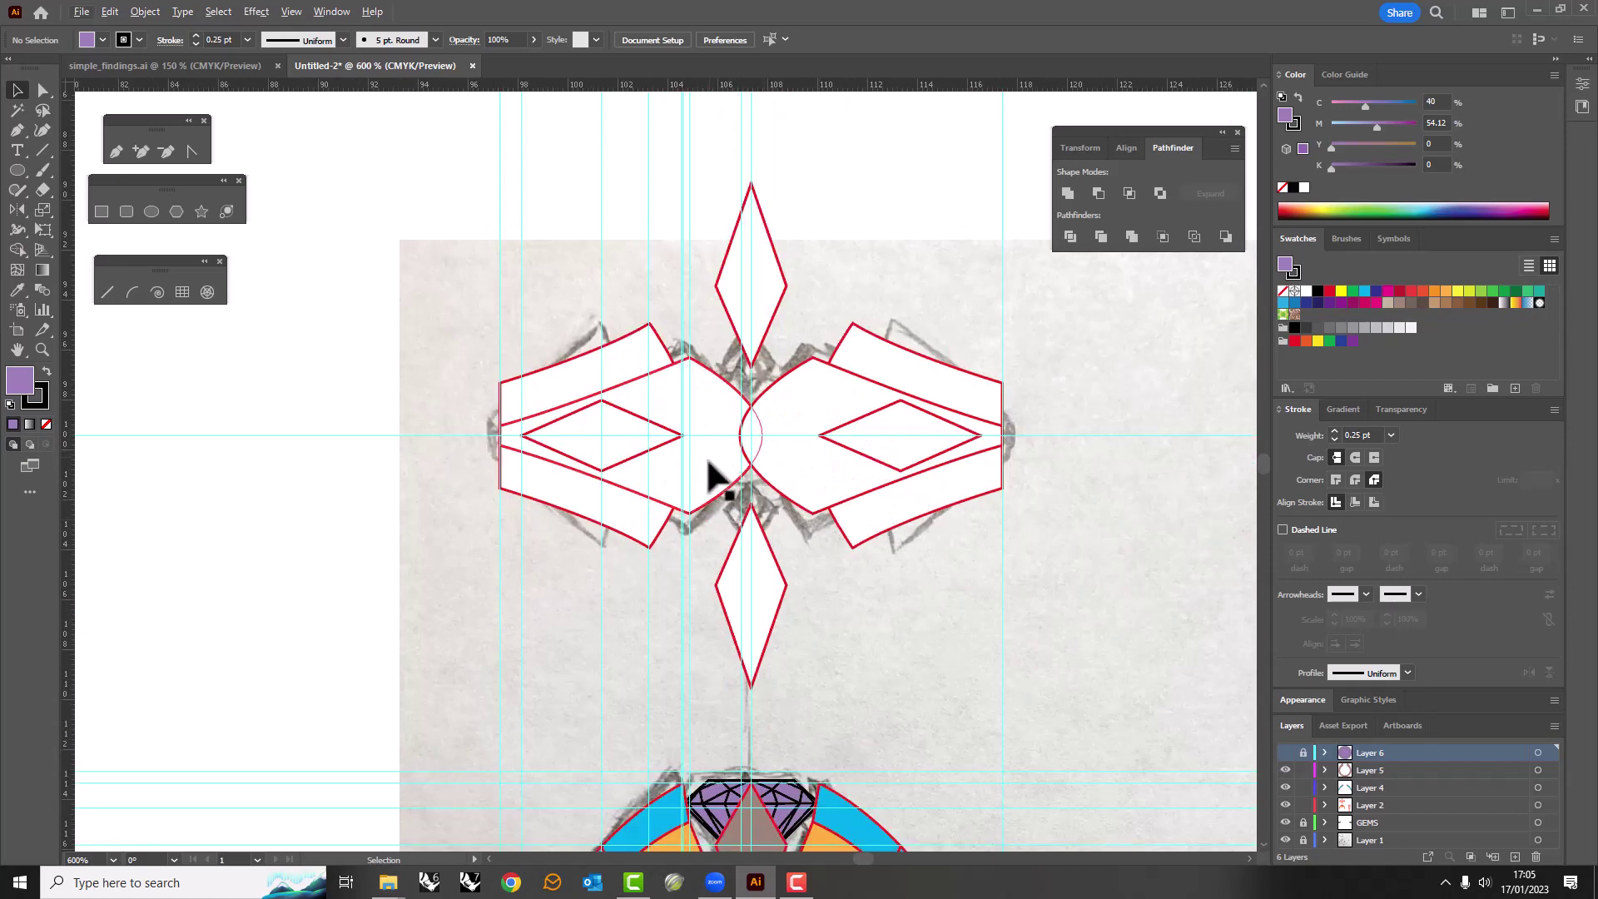
# Set the top-view red star artwork's fill to None.
pyautogui.click(995, 454)
pyautogui.press('/')
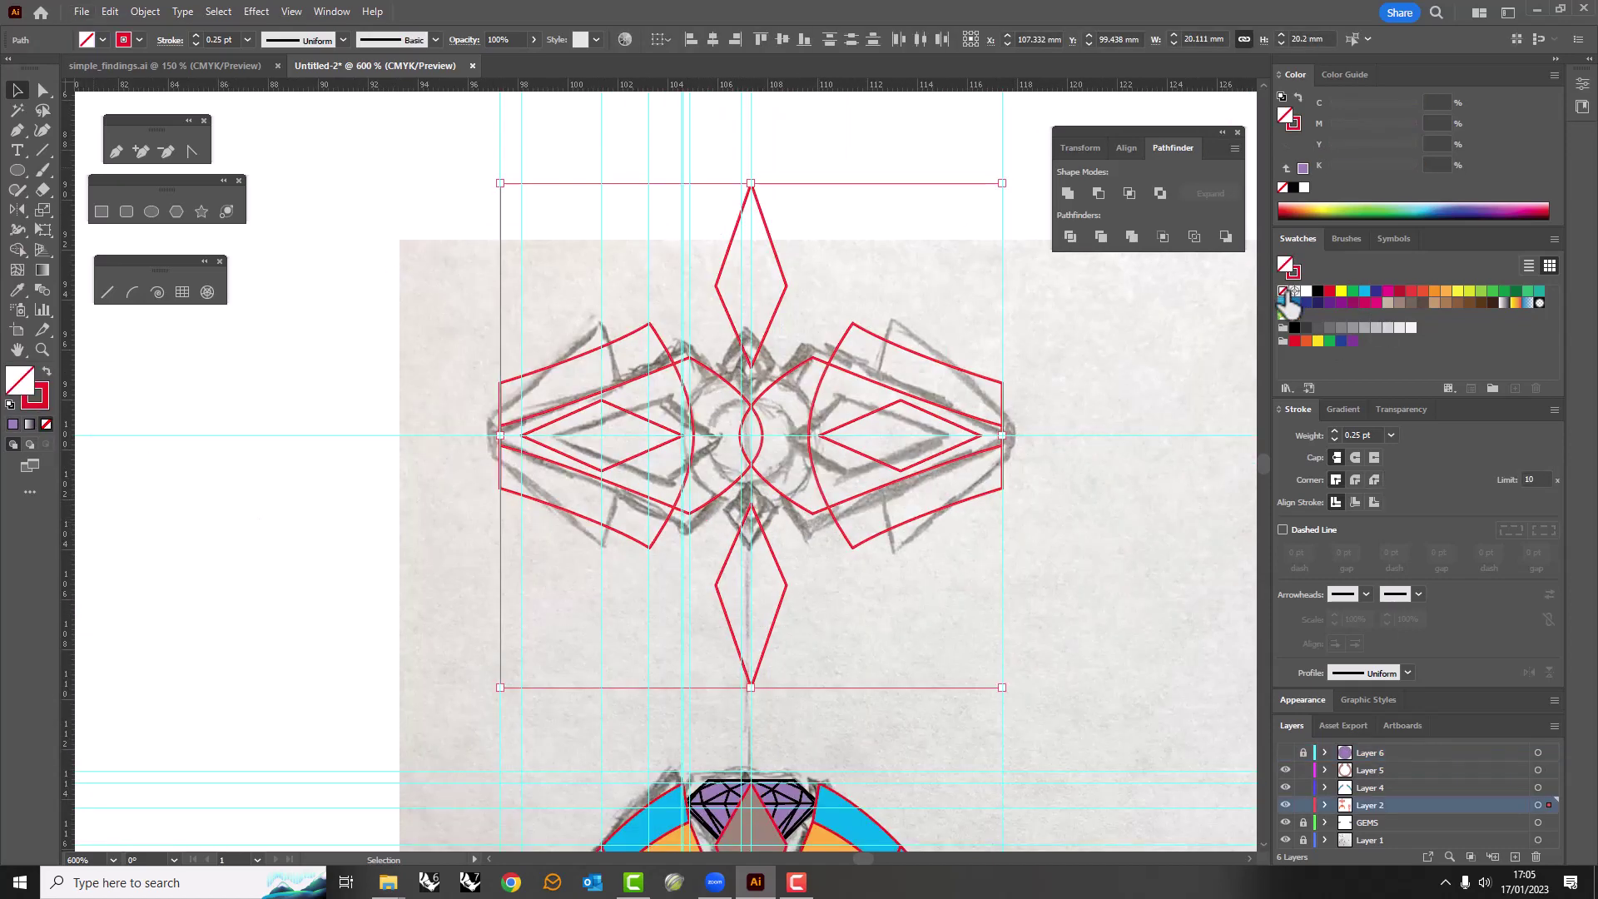
pyautogui.click(697, 416)
pyautogui.scroll(-1, 712, 408)
pyautogui.moveTo(859, 708); pyautogui.dragTo(587, 424)
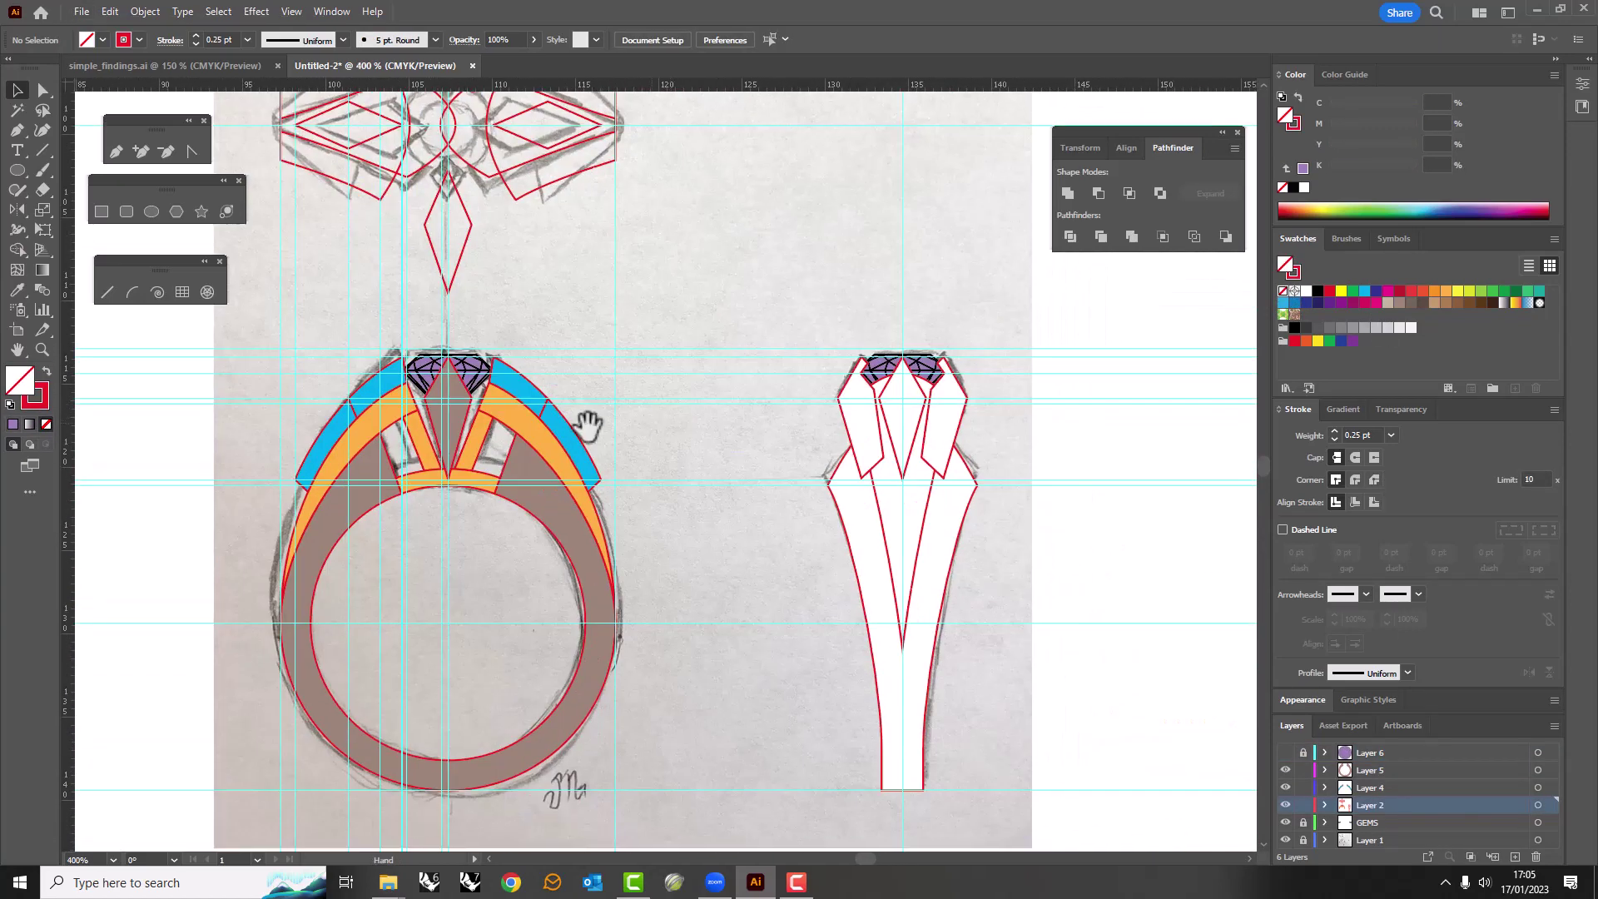
# Draw a 9 mm red-outlined square at the guide intersection above the front view.
pyautogui.scroll(3, 721, 416)
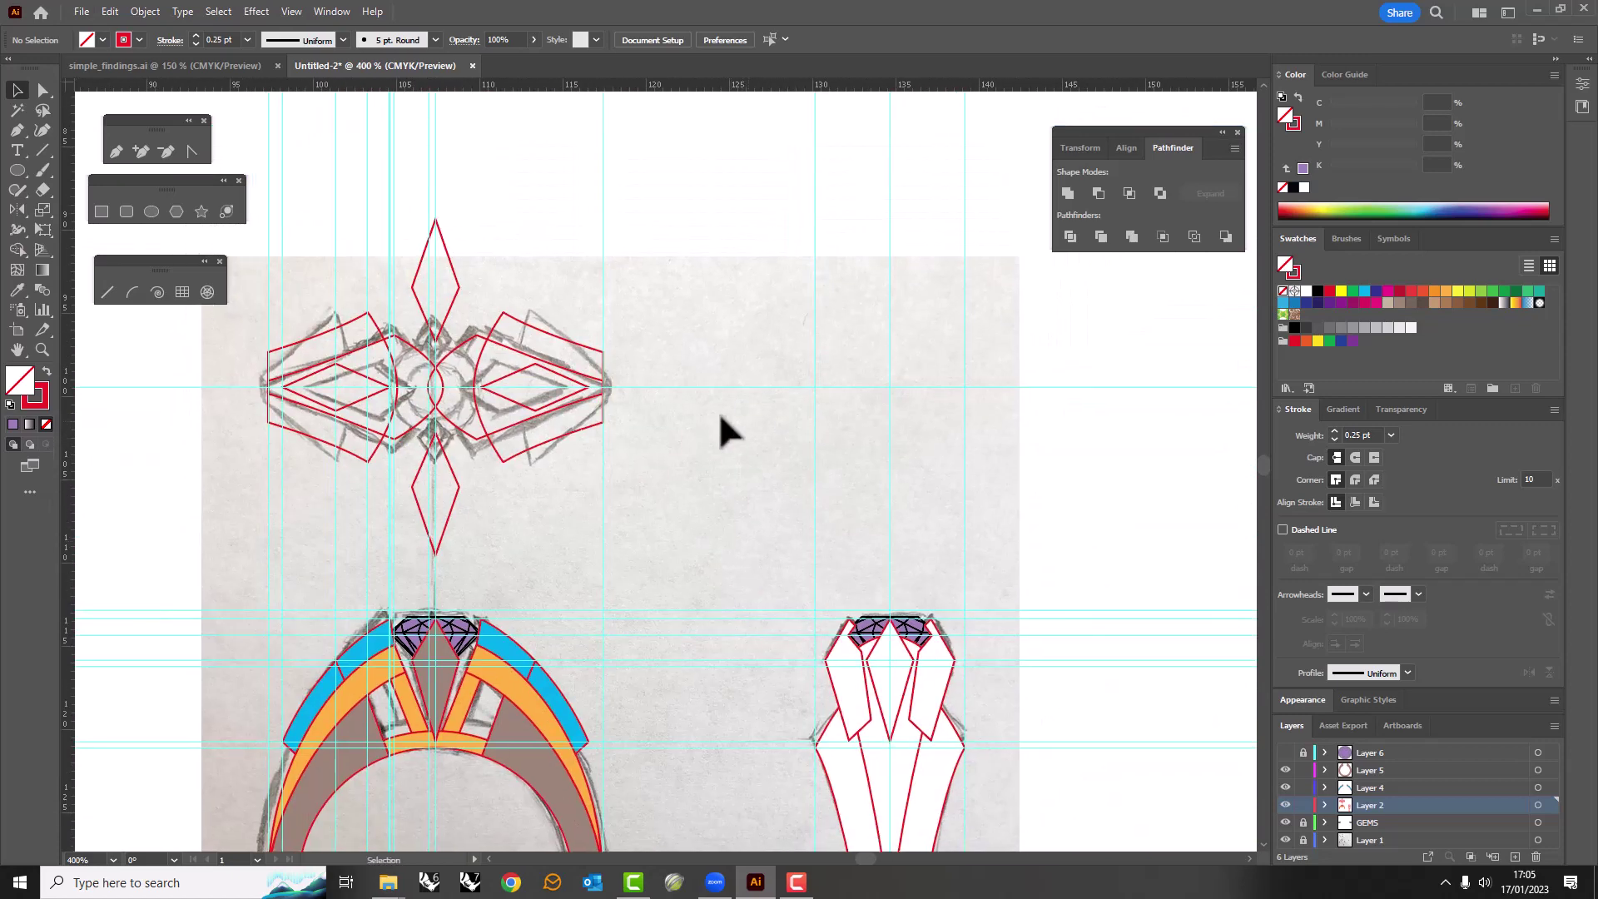
pyautogui.moveTo(890, 386); pyautogui.dragTo(965, 461)
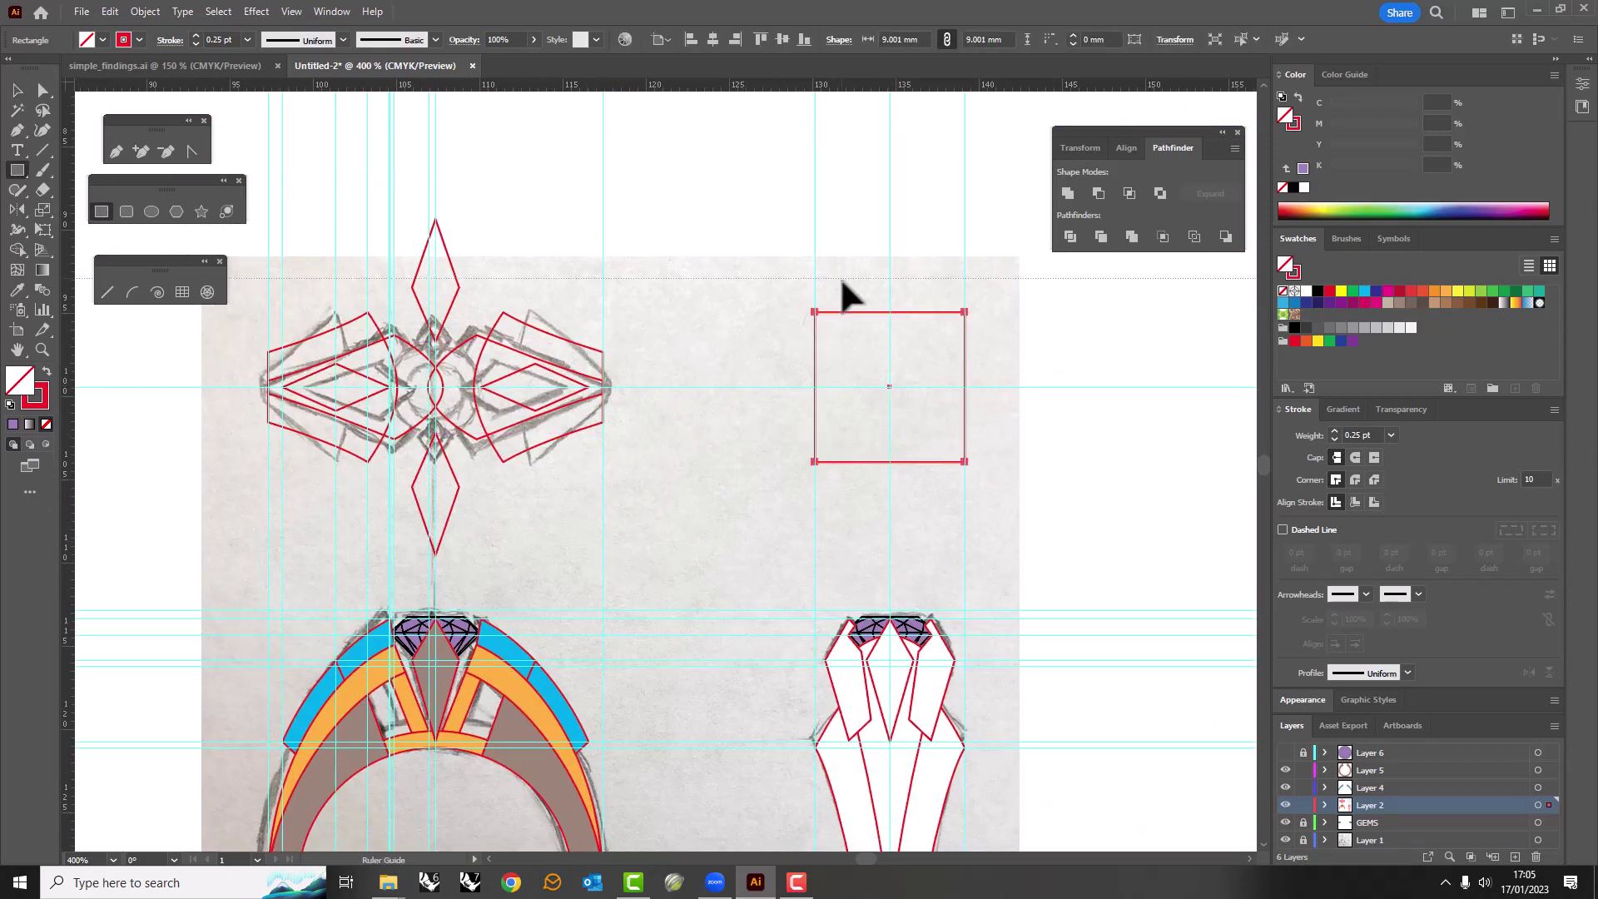
pyautogui.press('v')
pyautogui.click(724, 460)
pyautogui.hscroll(-5, 813, 386)
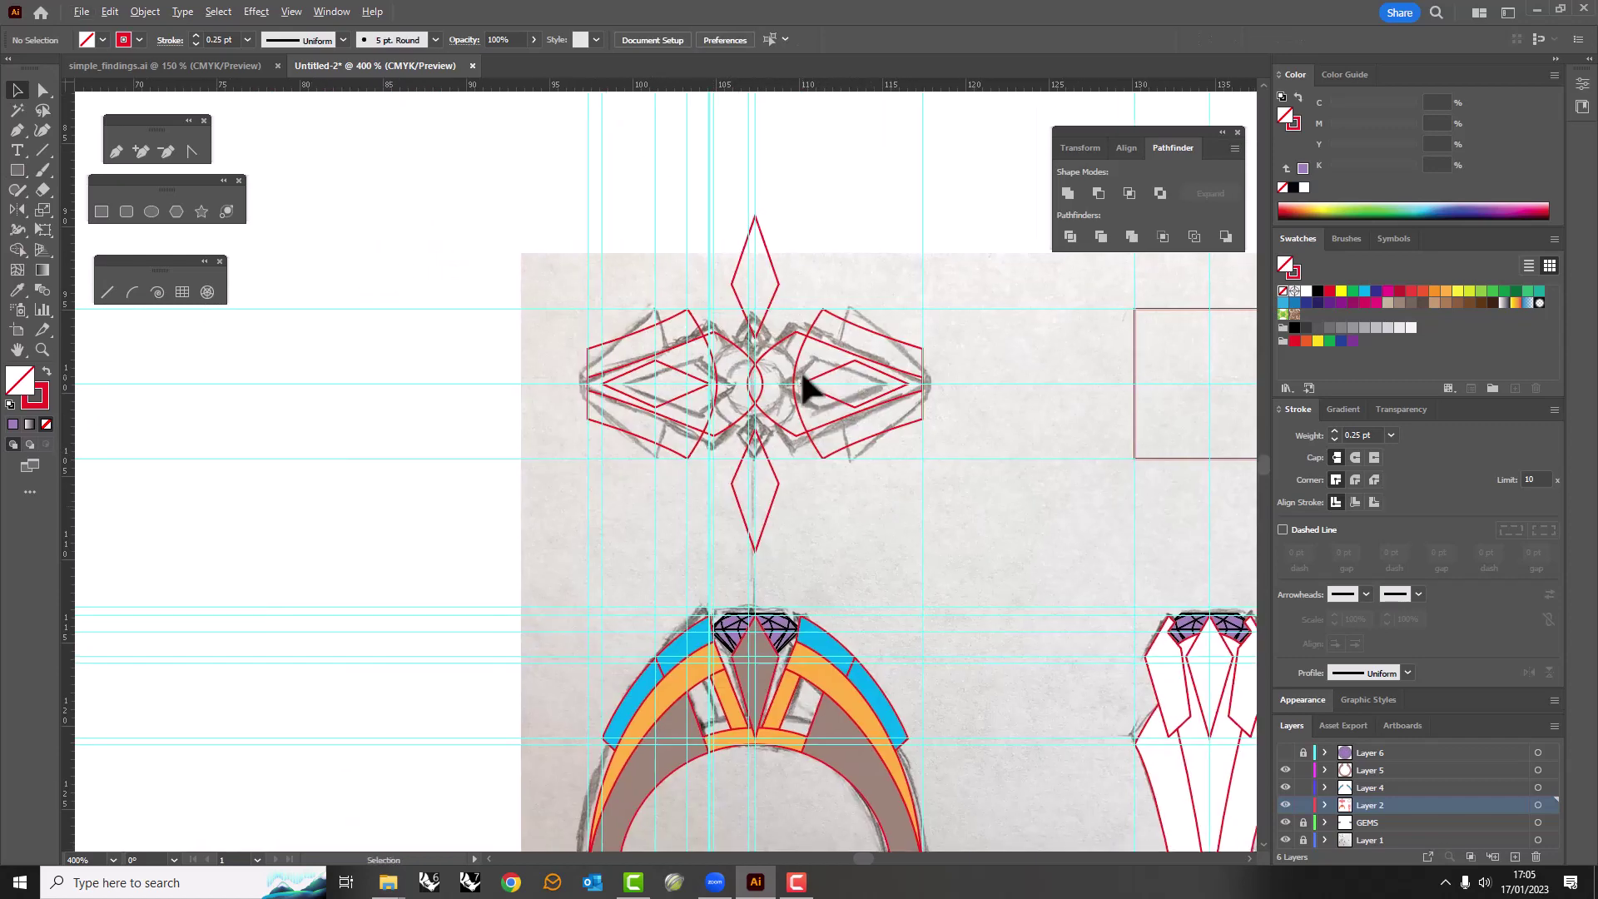
pyautogui.scroll(2, 724, 481)
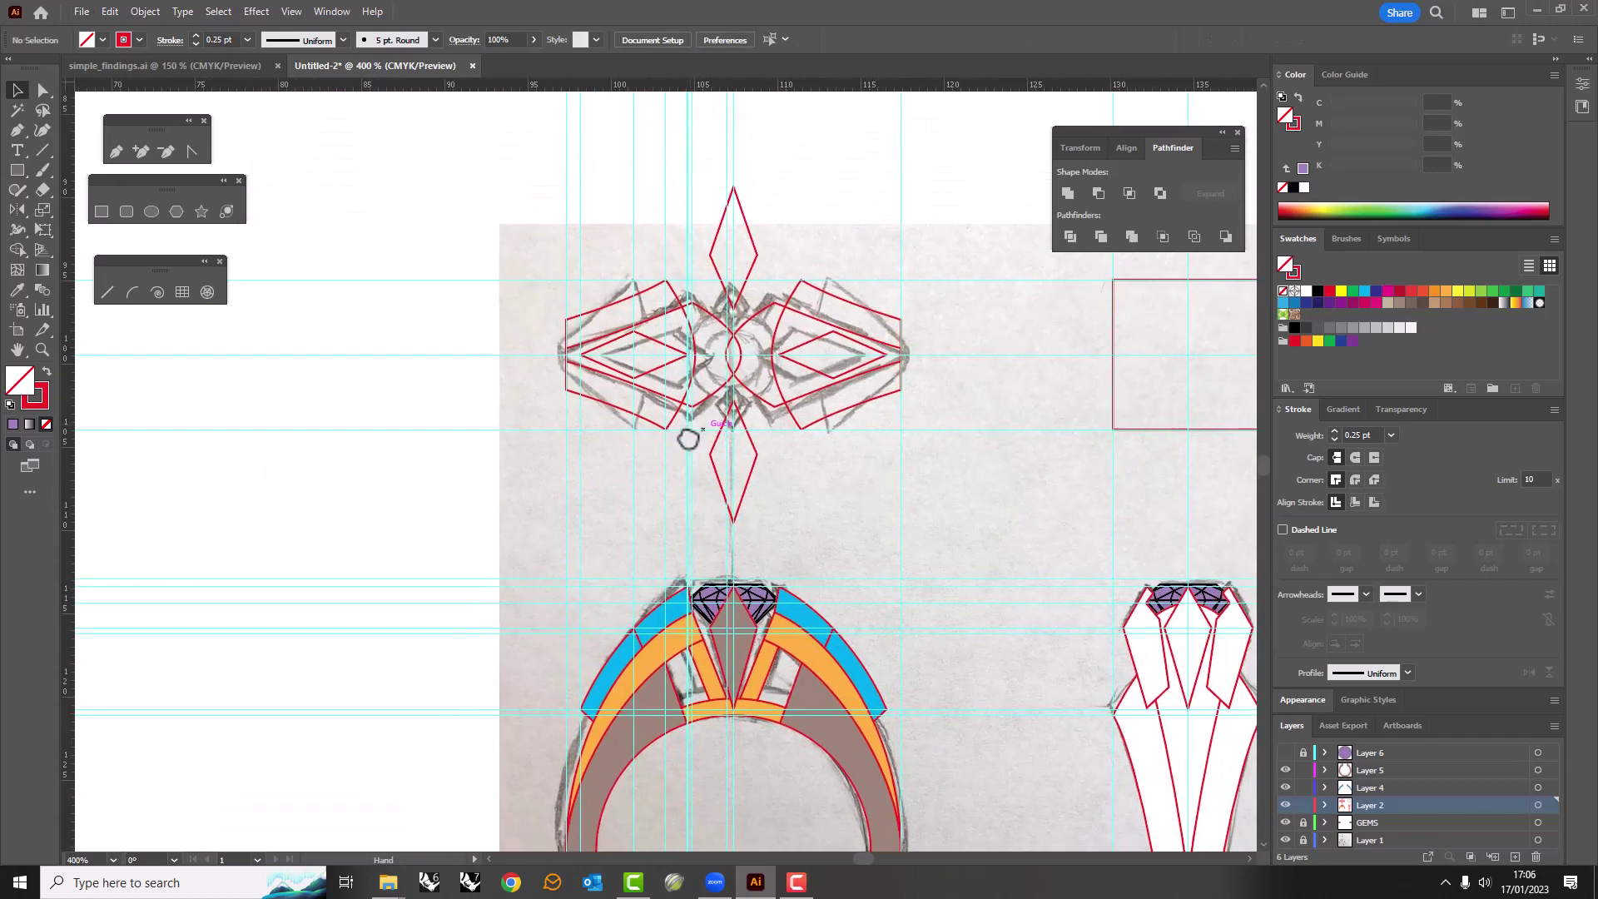
pyautogui.scroll(-2, 1032, 657)
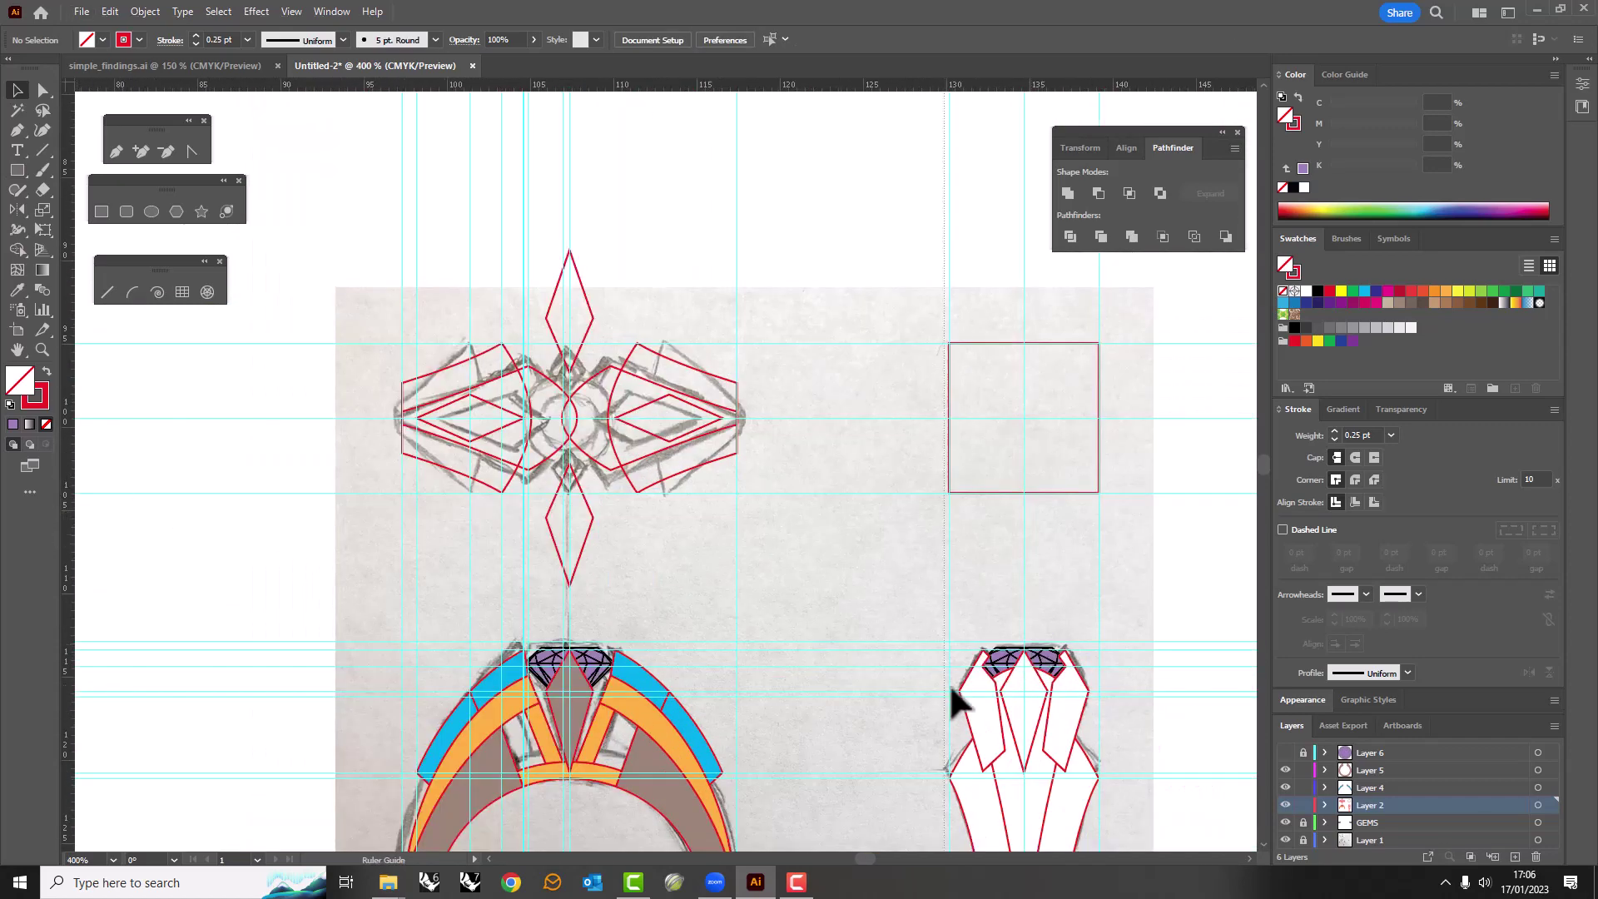
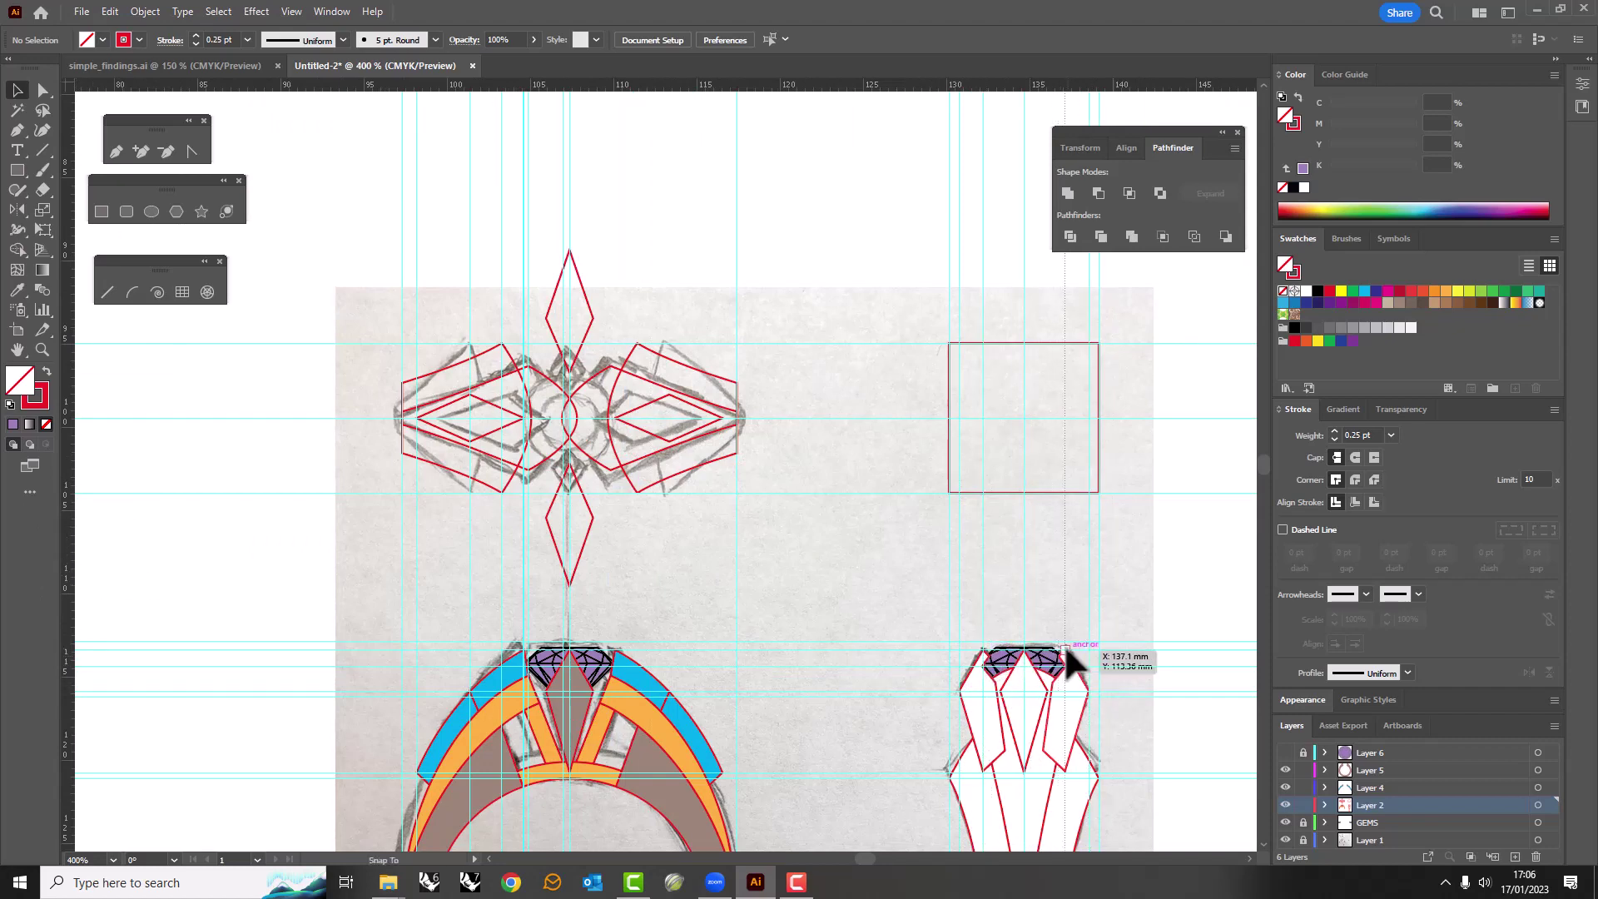
# Draw smaller centred squares inside the top-view box, deleting the misplaced one and redrawing it.
pyautogui.scroll(2, 1023, 645)
pyautogui.scroll(-2, 957, 619)
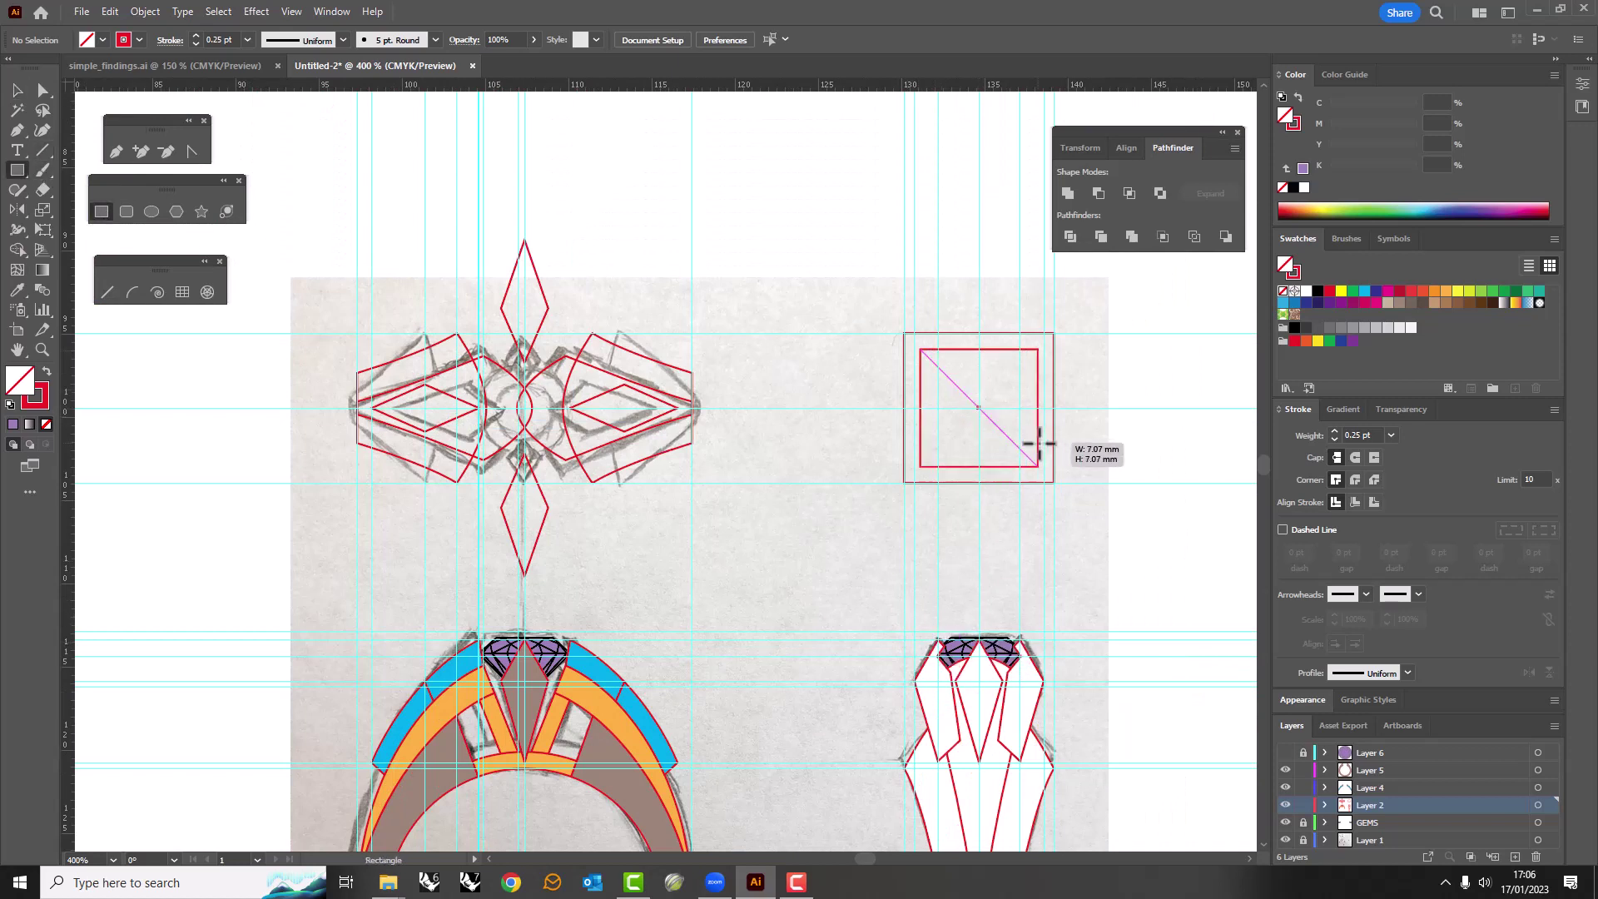
pyautogui.moveTo(1038, 443); pyautogui.dragTo(1042, 472)
pyautogui.moveTo(977, 407); pyautogui.dragTo(1021, 450)
pyautogui.press('v')
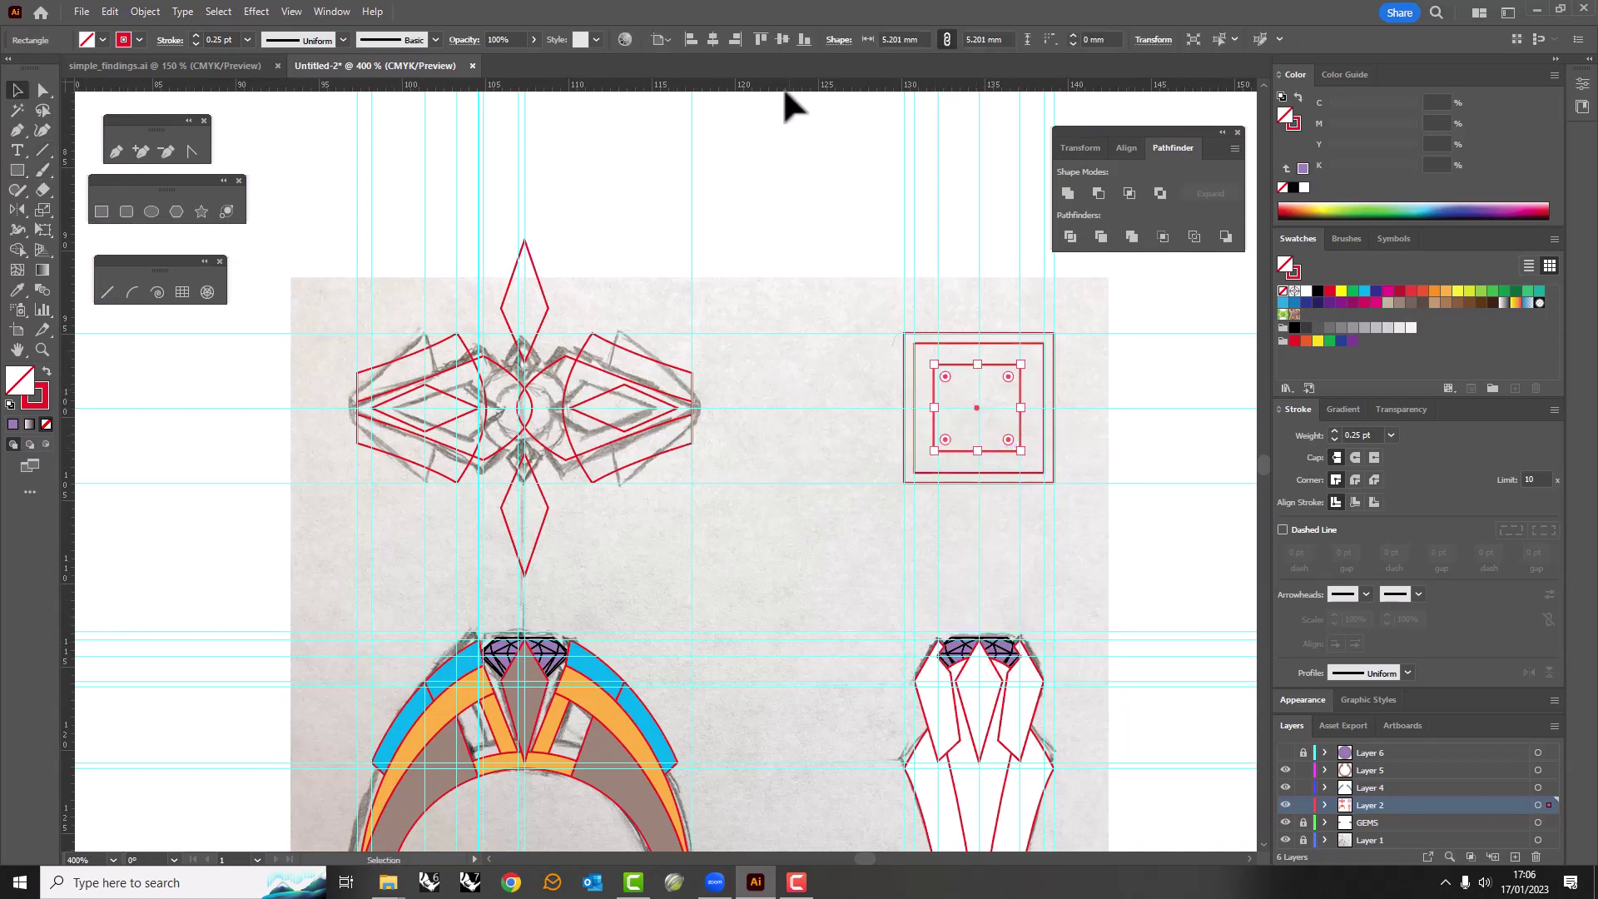
pyautogui.press('Delete')
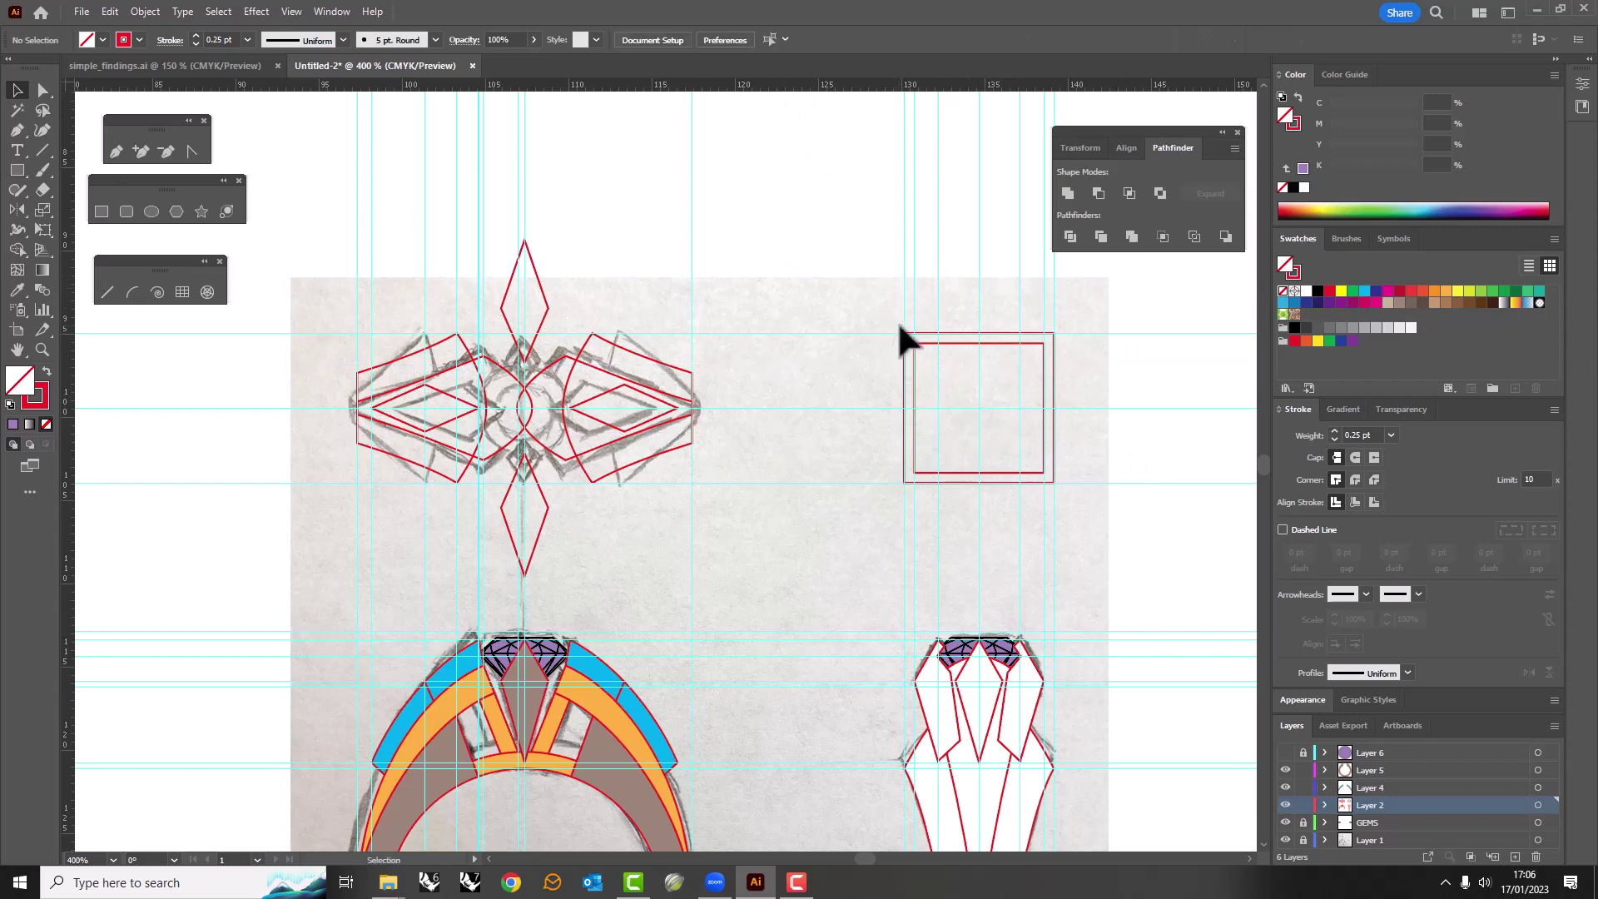
pyautogui.moveTo(993, 424); pyautogui.dragTo(1021, 449)
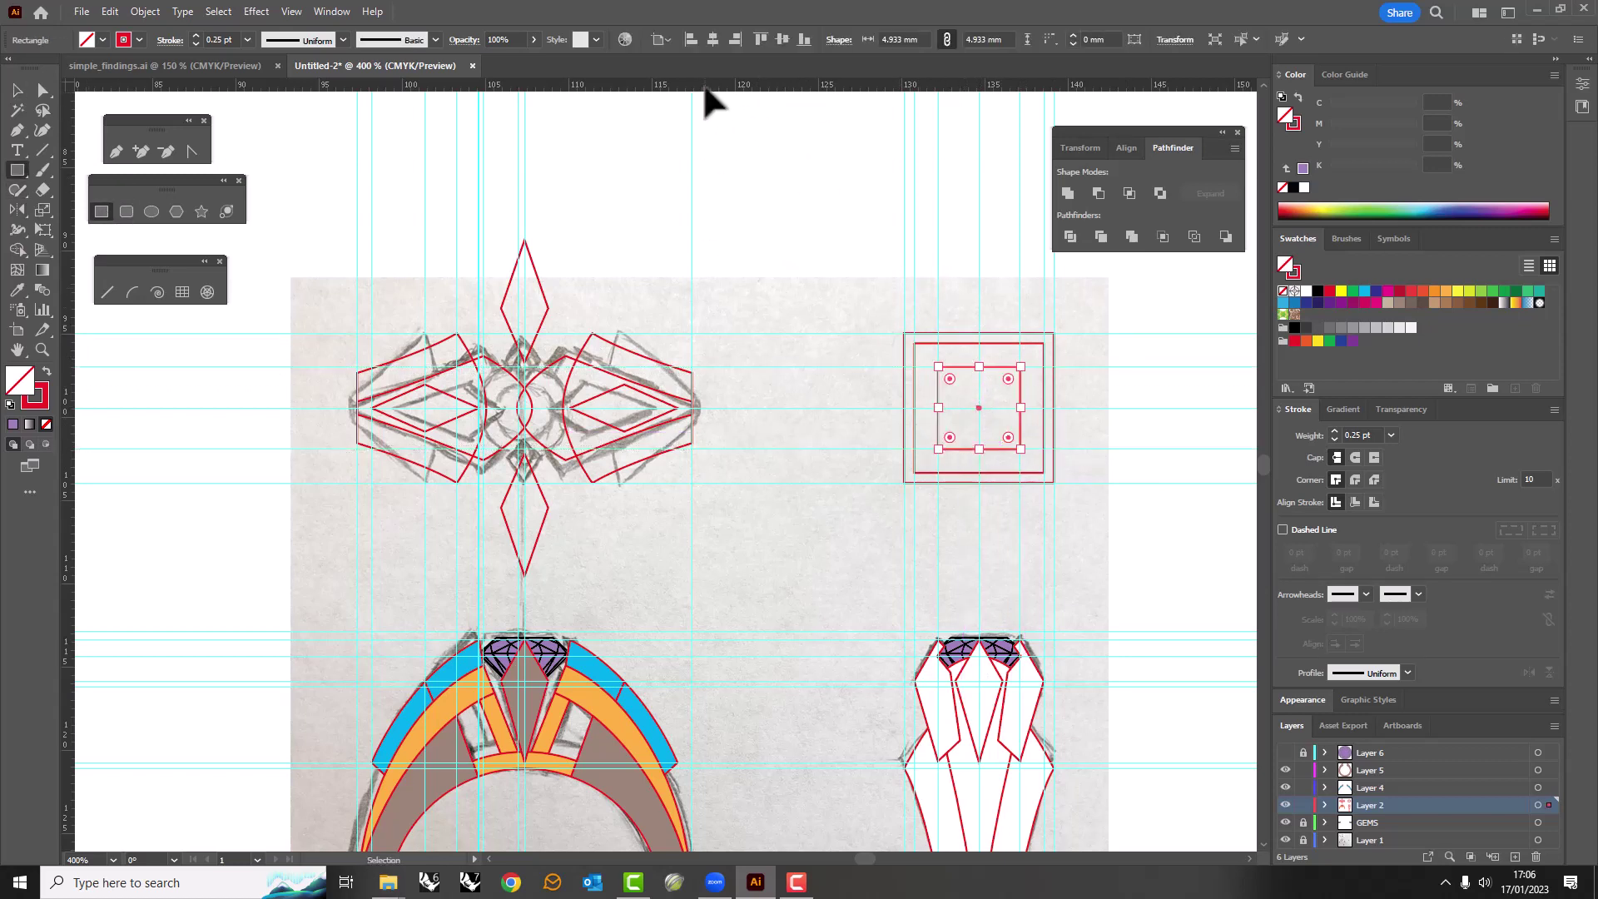
pyautogui.press('m')
pyautogui.press('v')
pyautogui.scroll(-3, 957, 459)
# Shrink the long diamond above the top view's centre to a small size.
pyautogui.click(903, 560)
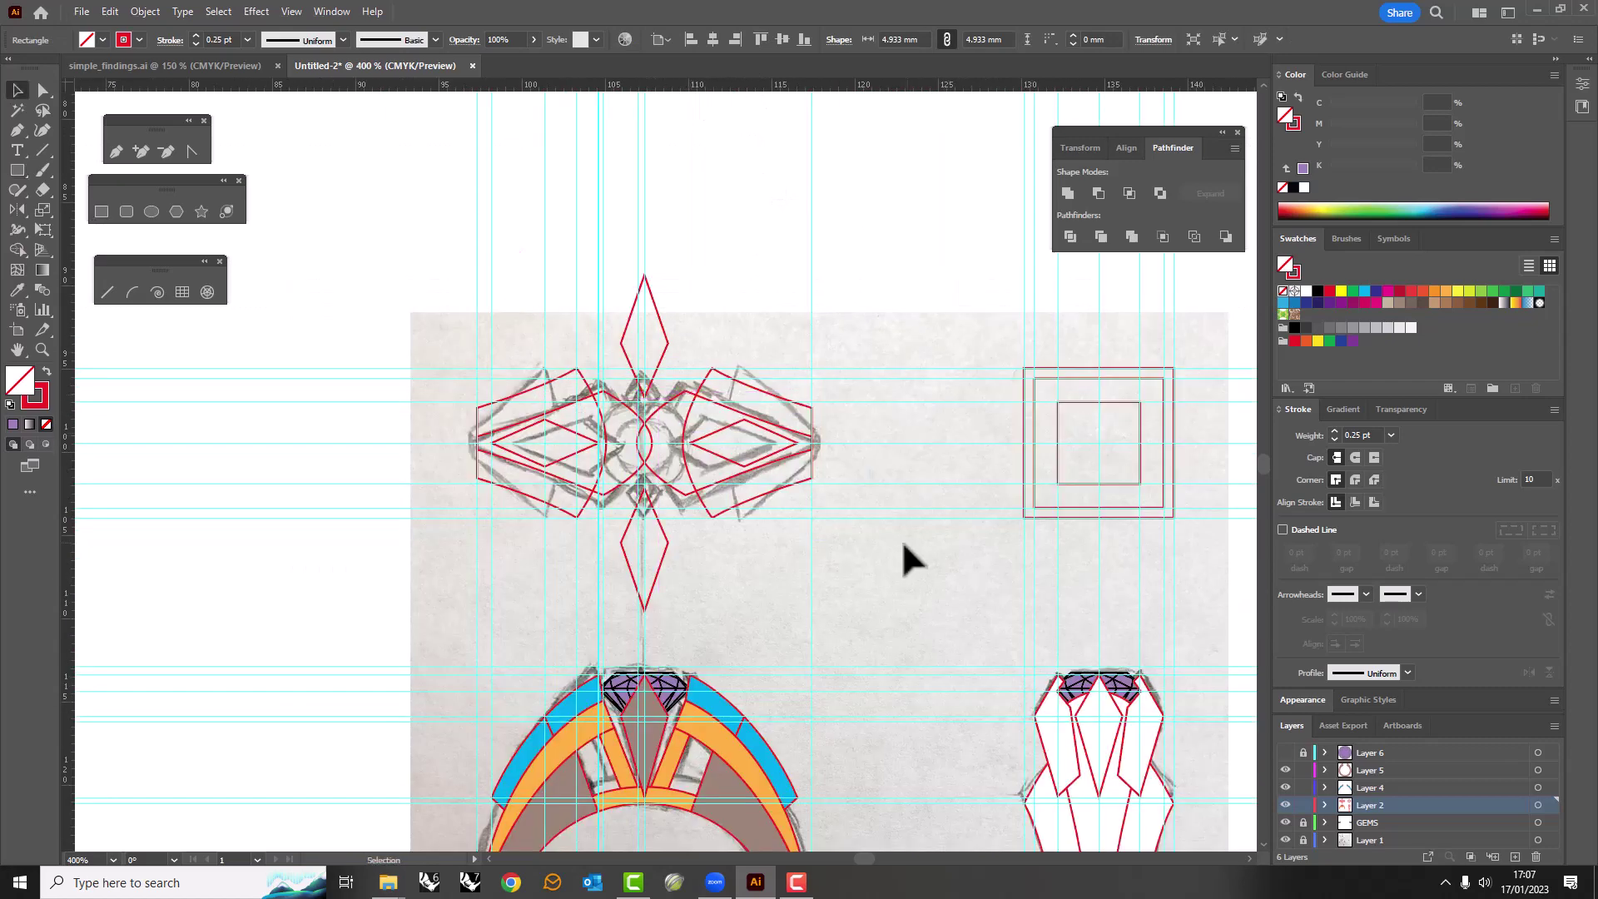
pyautogui.scroll(3, 718, 441)
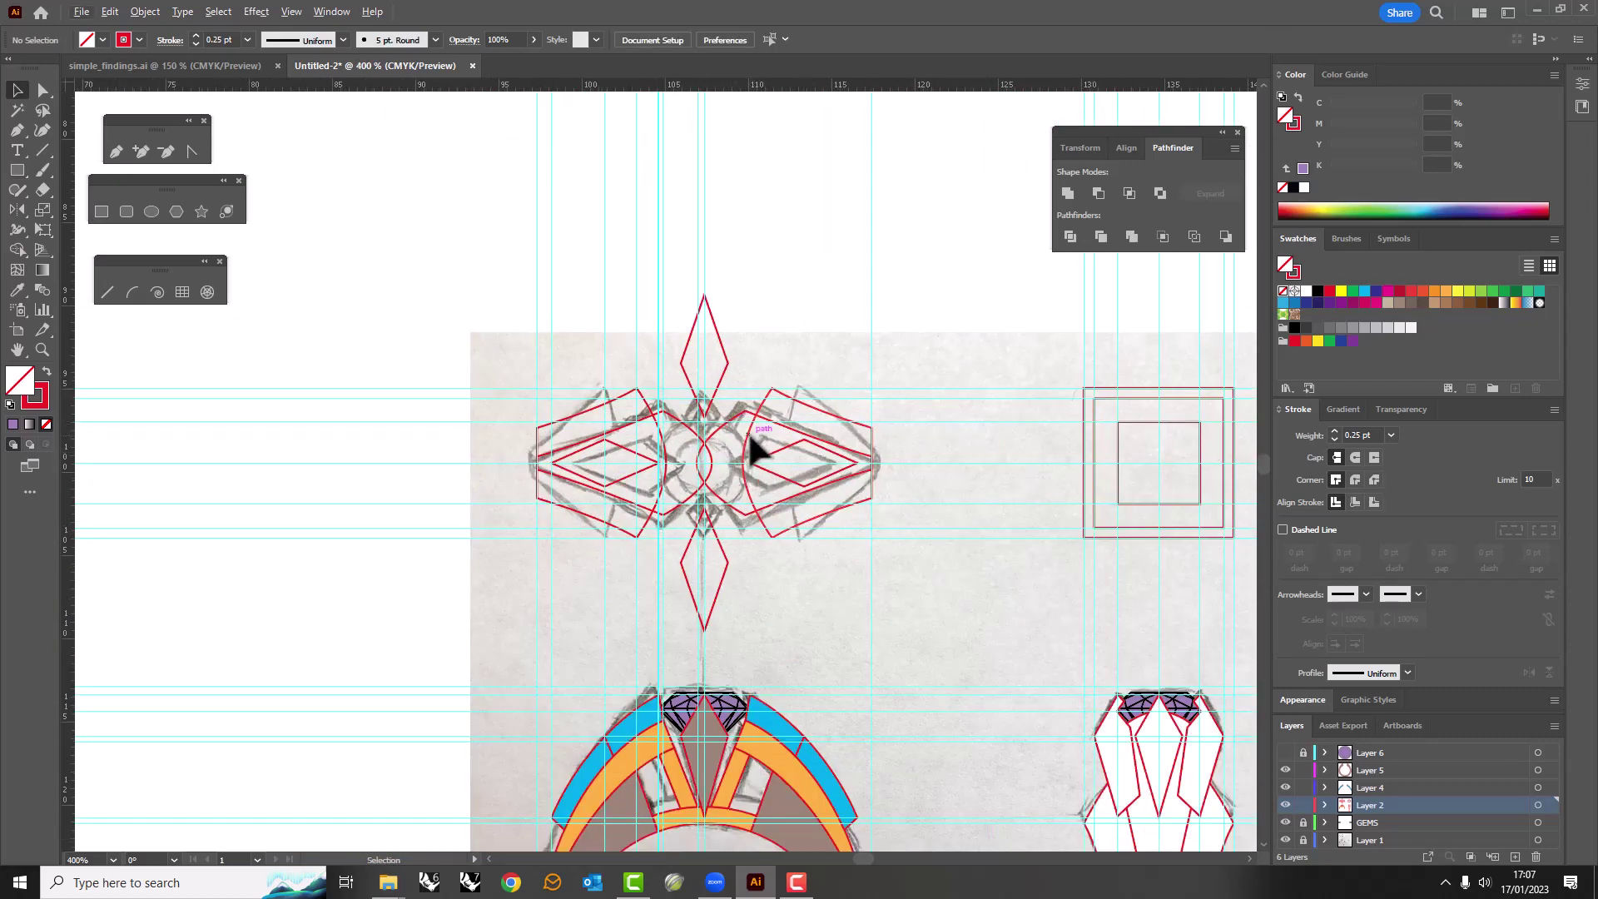
pyautogui.scroll(3, 707, 417)
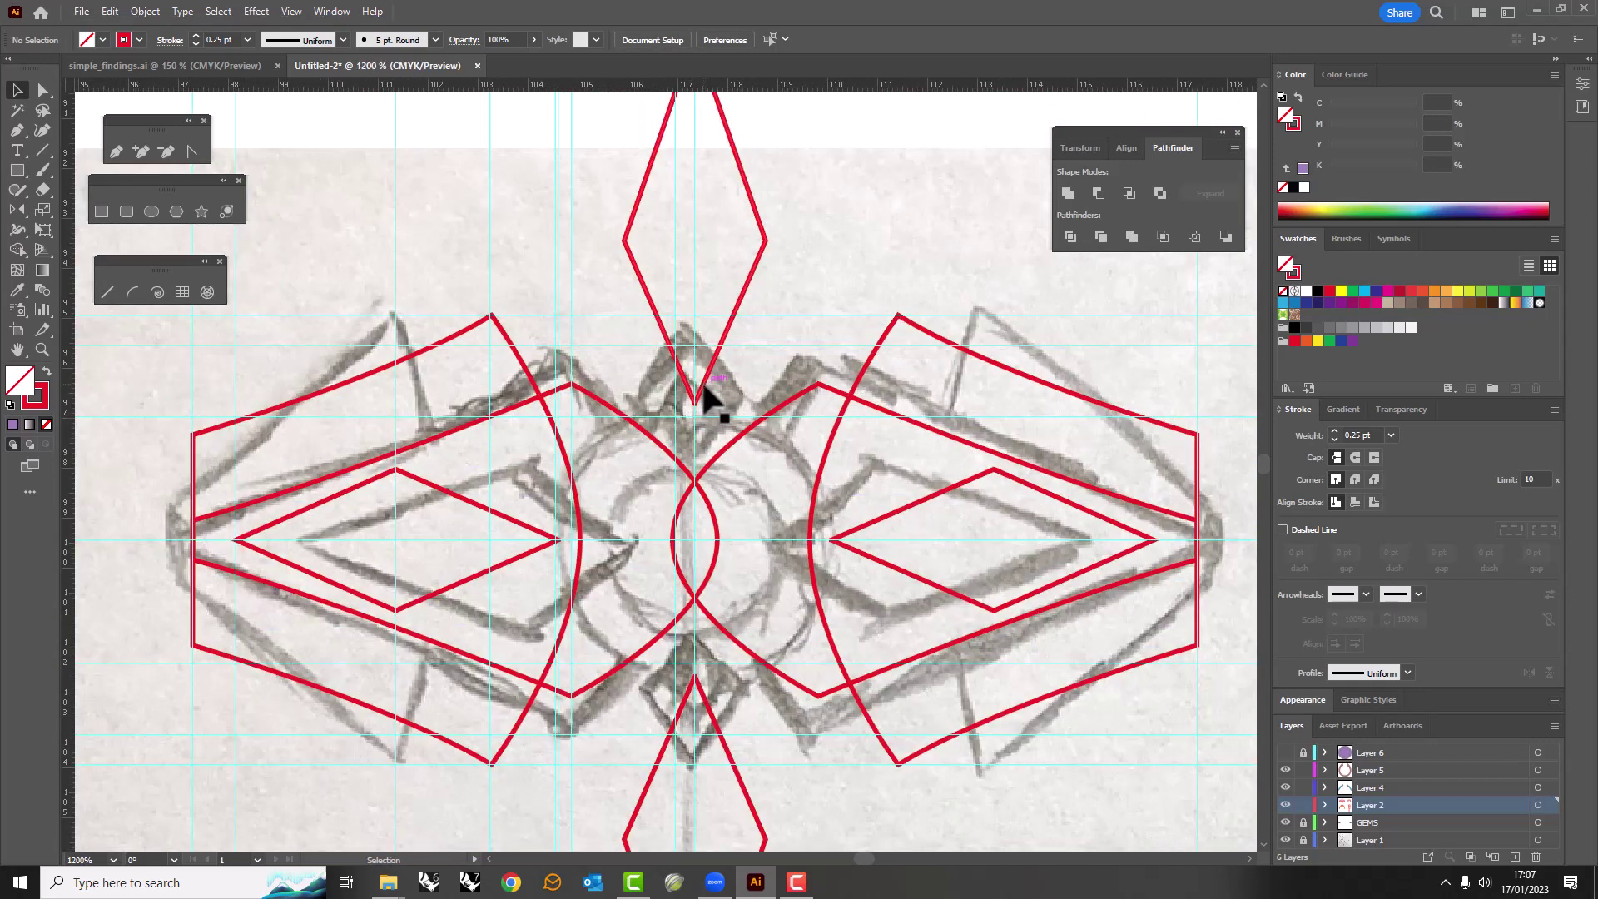
pyautogui.click(701, 389)
pyautogui.scroll(-1, 707, 333)
pyautogui.moveTo(695, 217); pyautogui.dragTo(735, 581)
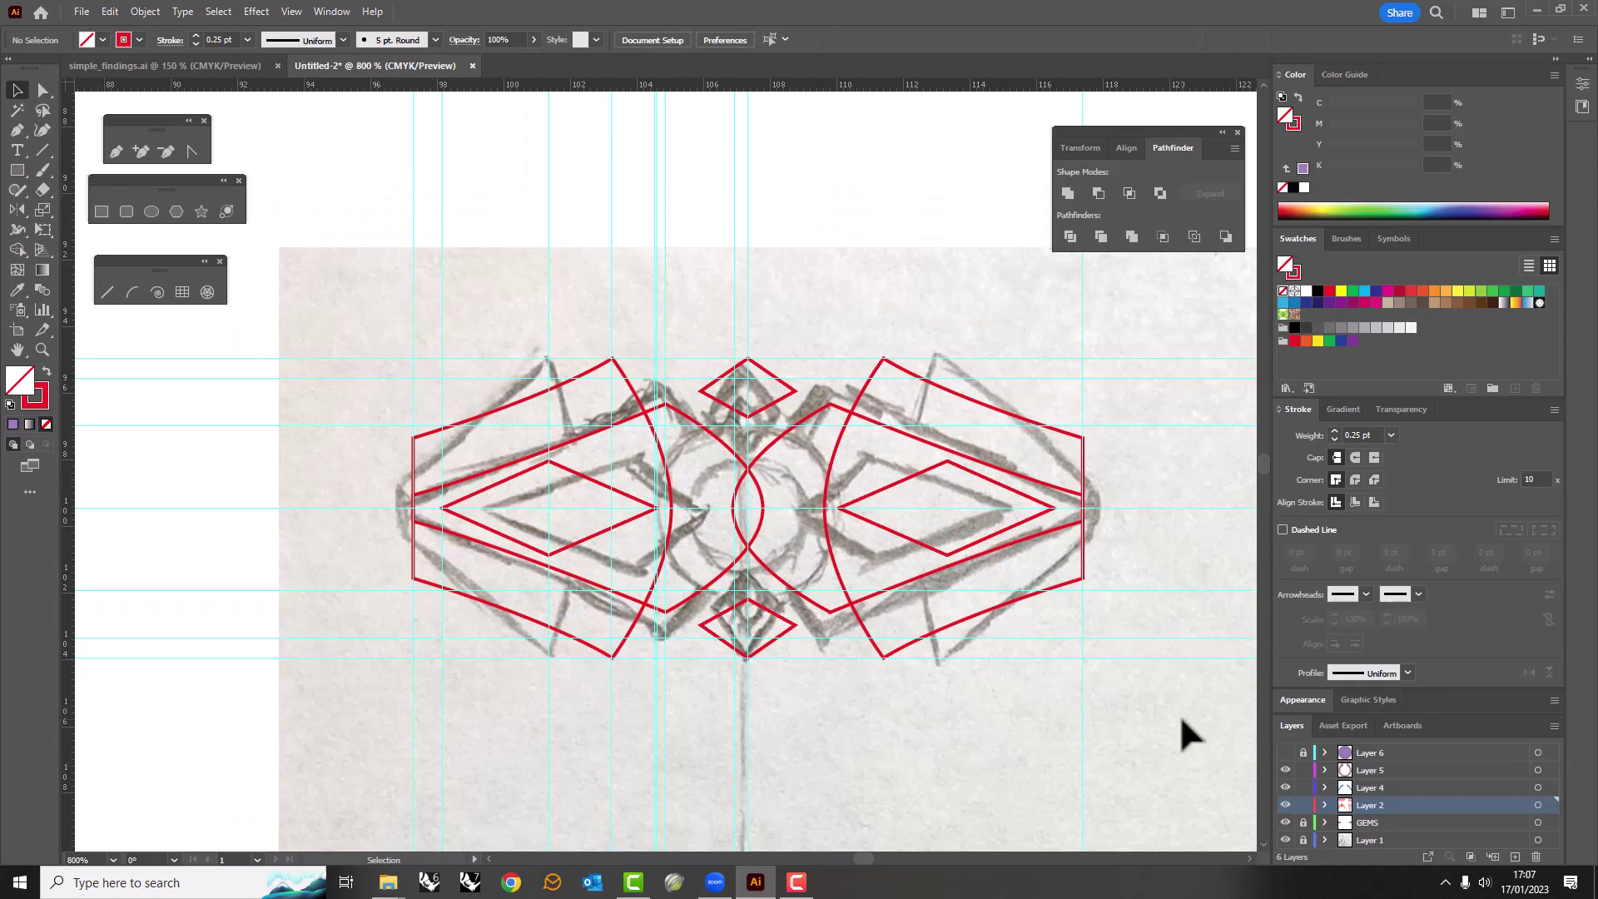
# Make Layer 6 visible so the purple gem shows again.
pyautogui.click(1285, 752)
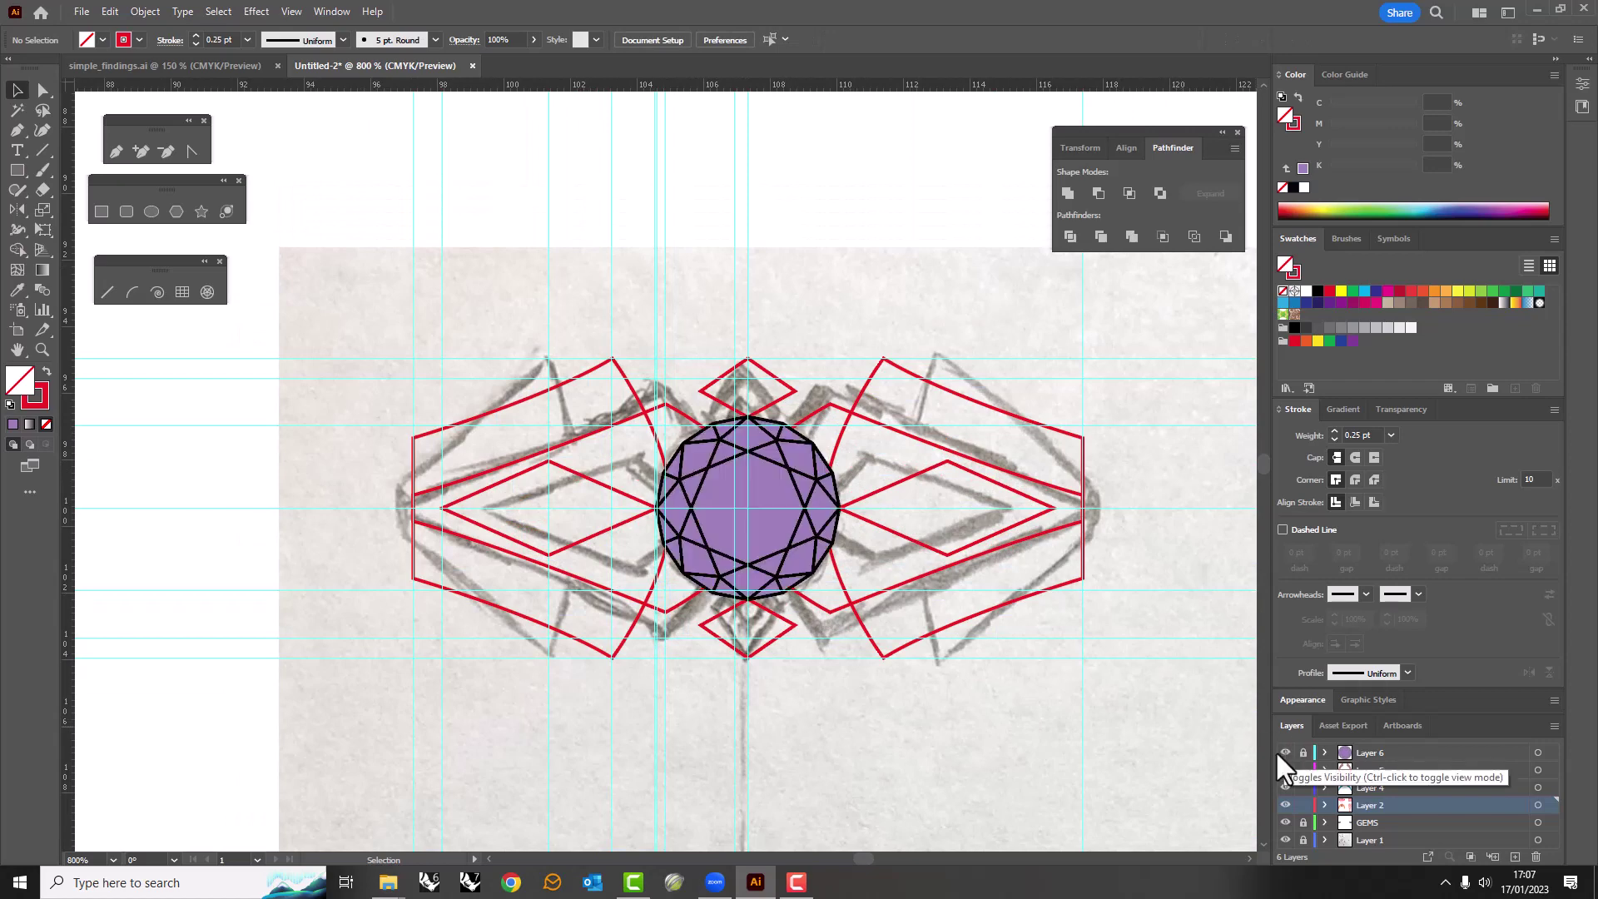
pyautogui.scroll(-5, 652, 470)
pyautogui.scroll(3, 696, 464)
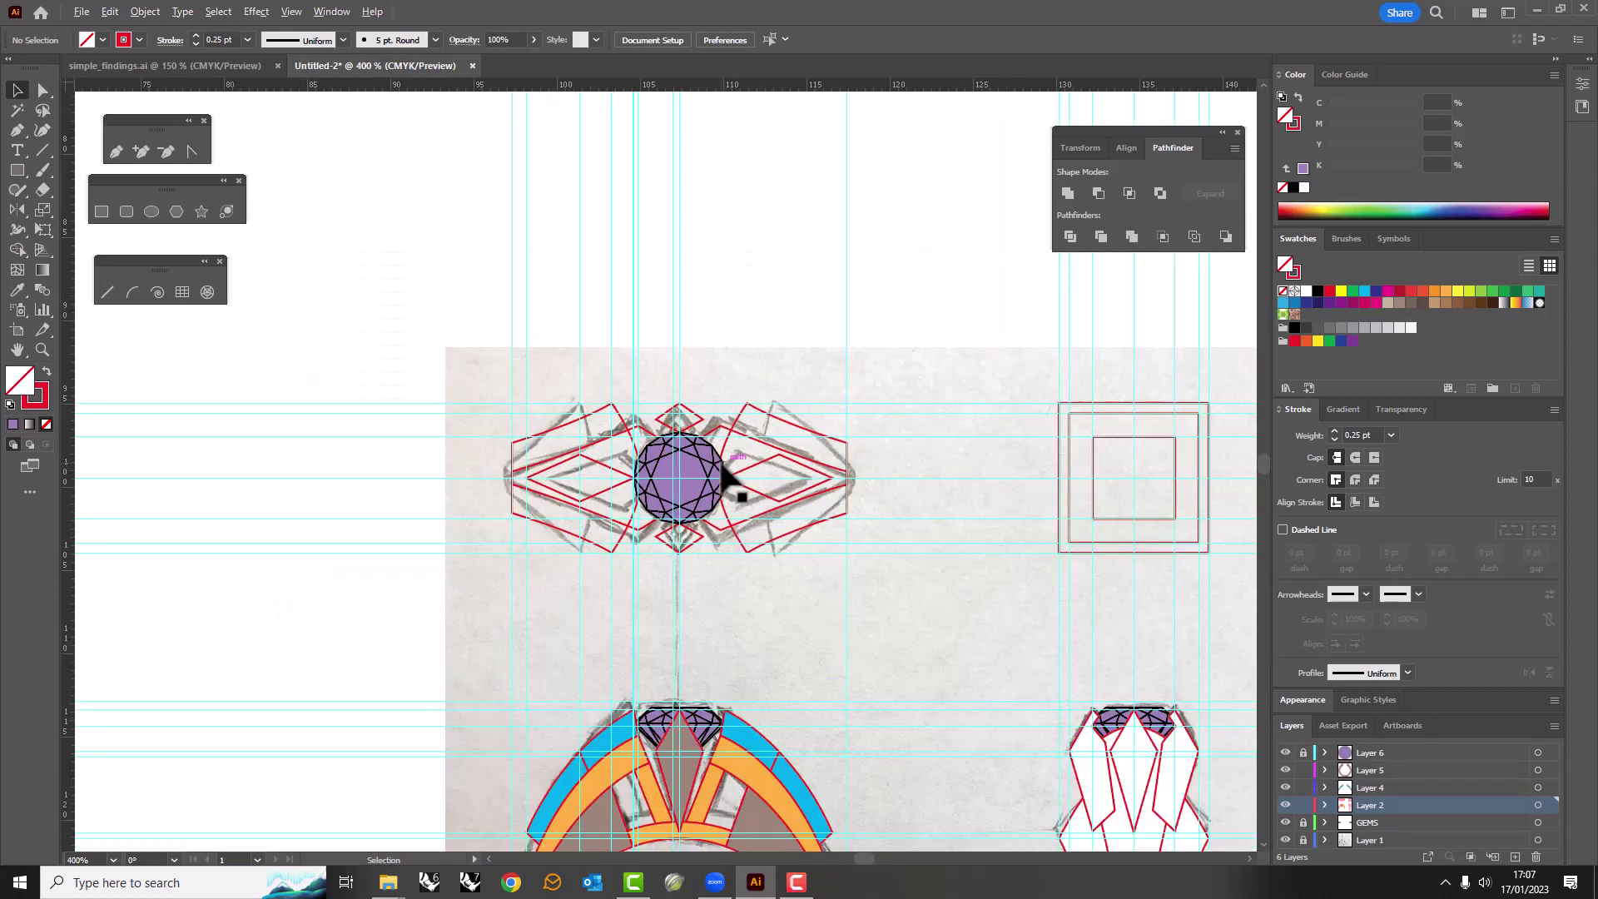
pyautogui.scroll(1, 741, 476)
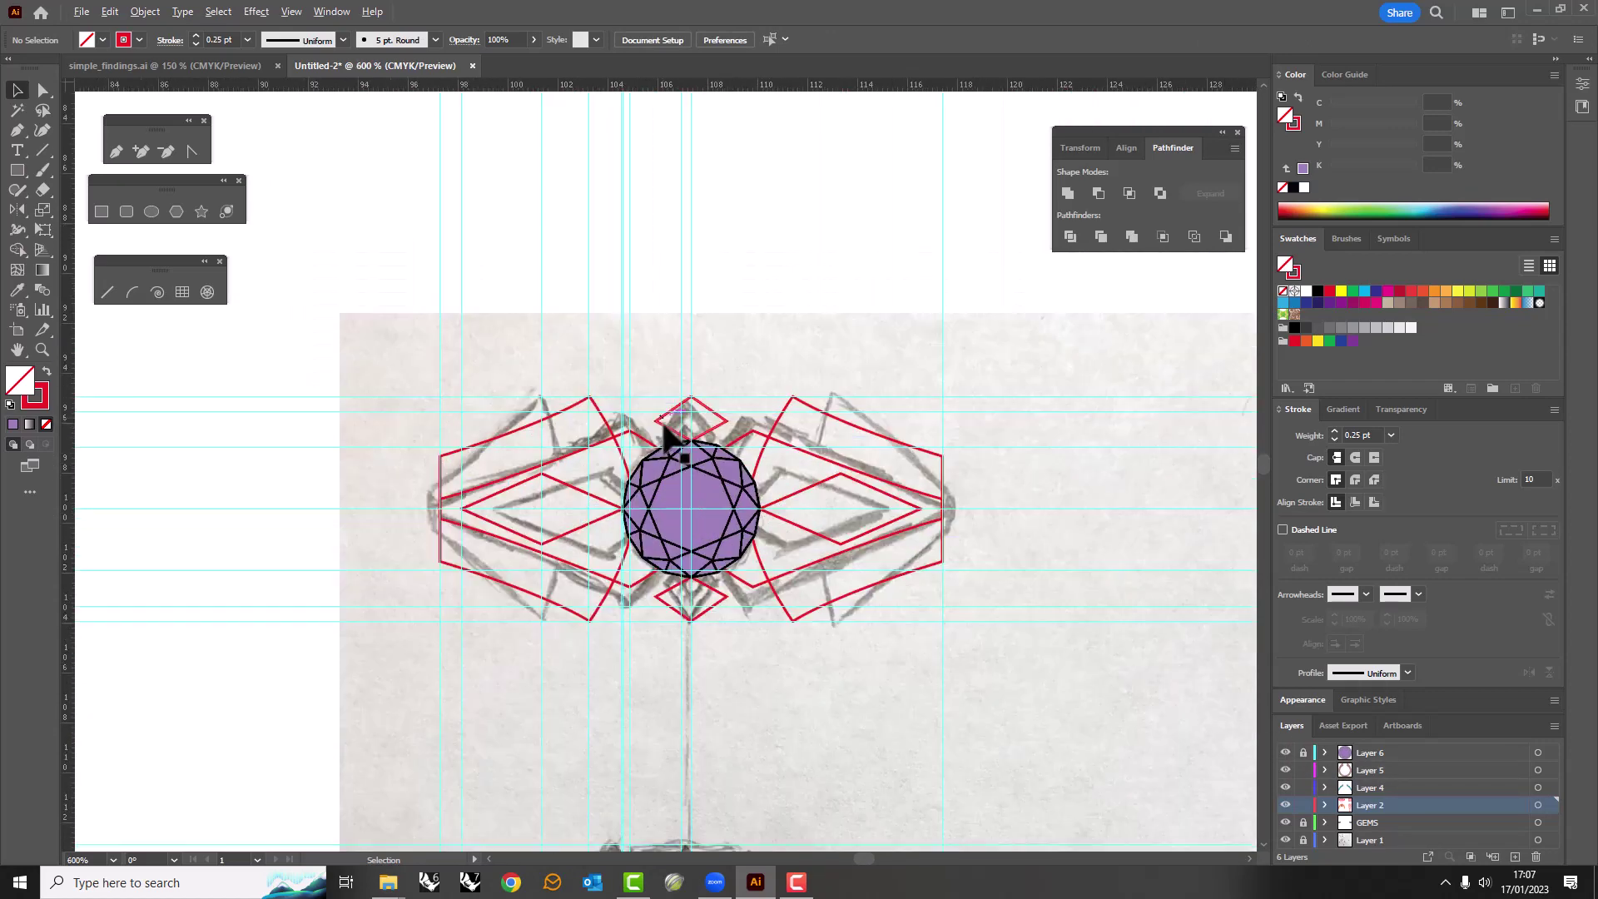
pyautogui.scroll(1, 693, 466)
pyautogui.scroll(-2, 587, 508)
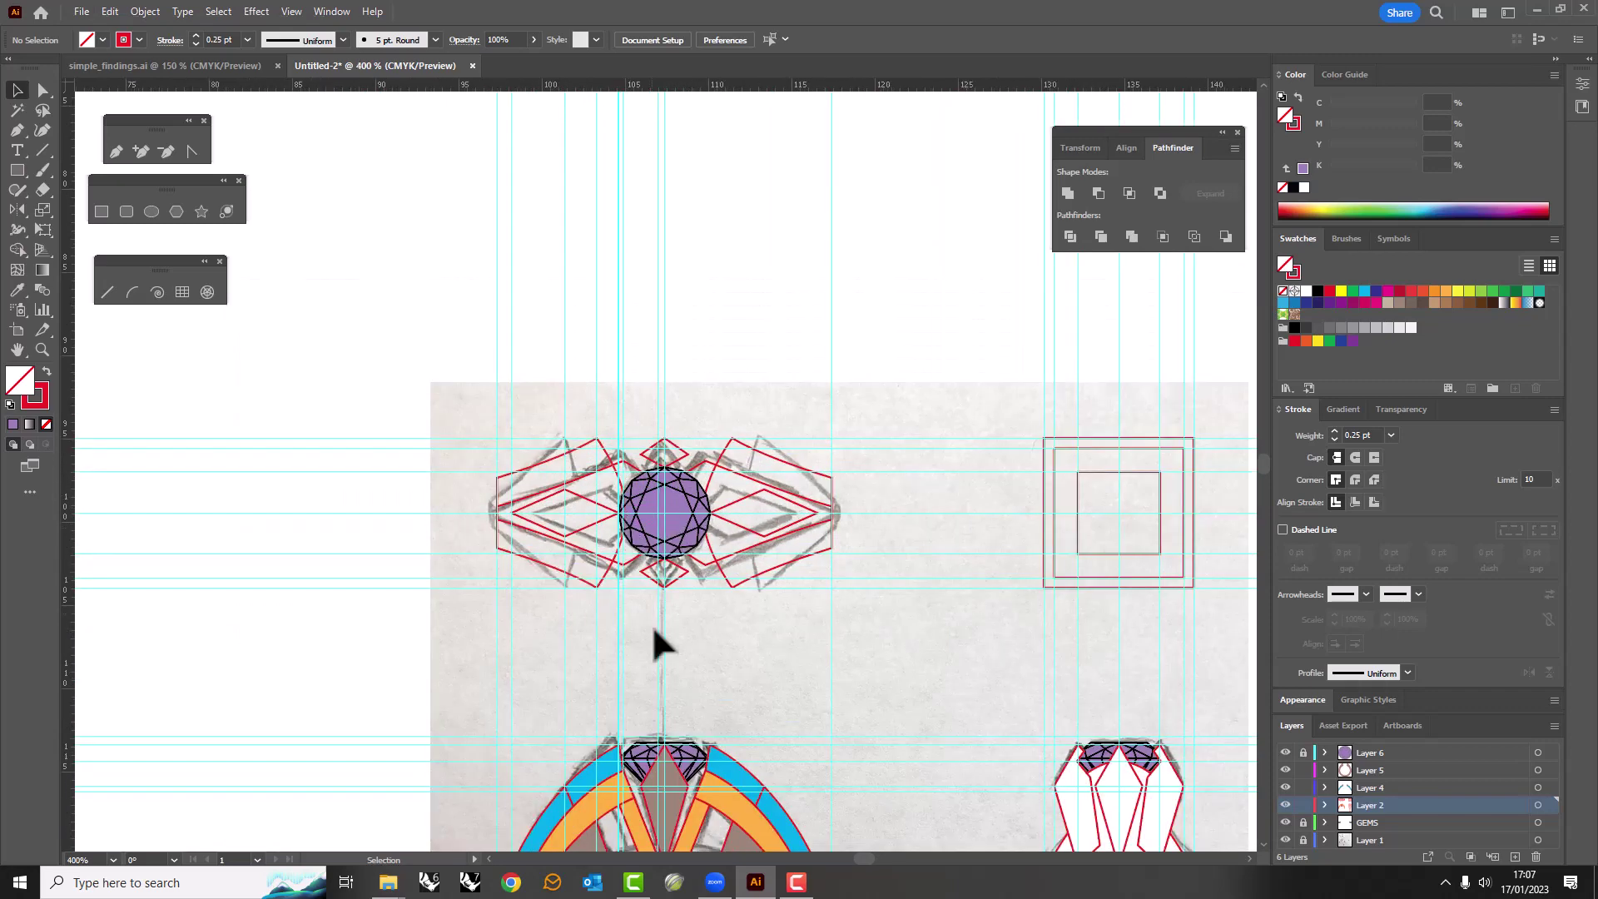
pyautogui.scroll(-2, 608, 496)
pyautogui.scroll(-2, 559, 391)
pyautogui.scroll(2, 730, 464)
# Inspect the side view's white shape, then select the top view's facet shapes.
pyautogui.click(1059, 560)
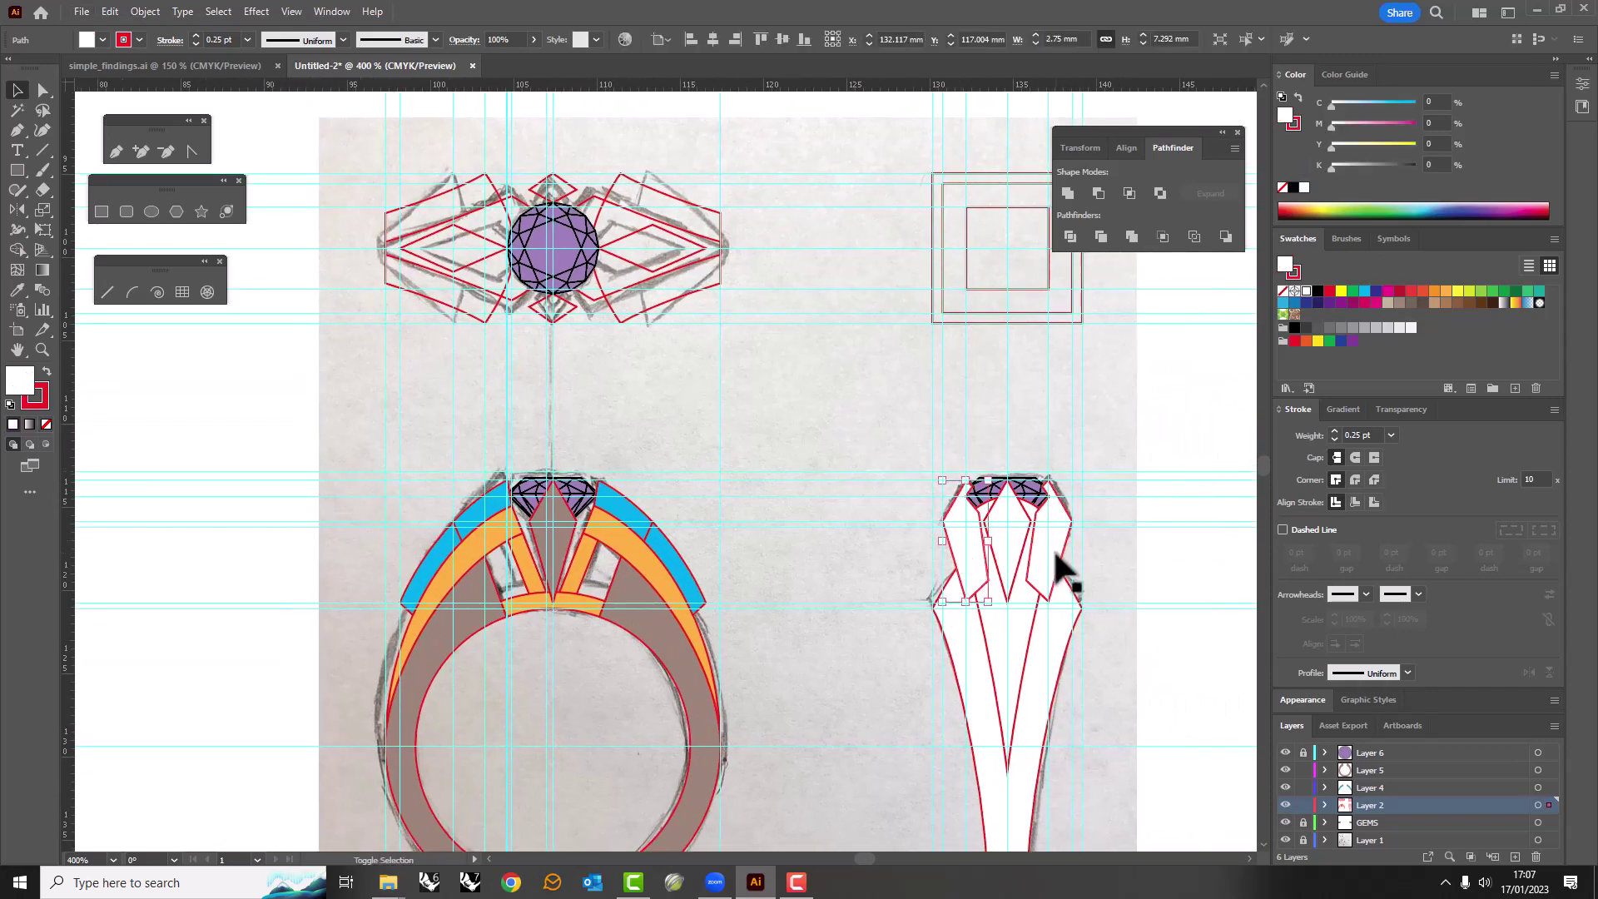
pyautogui.click(895, 617)
pyautogui.scroll(-1, 836, 627)
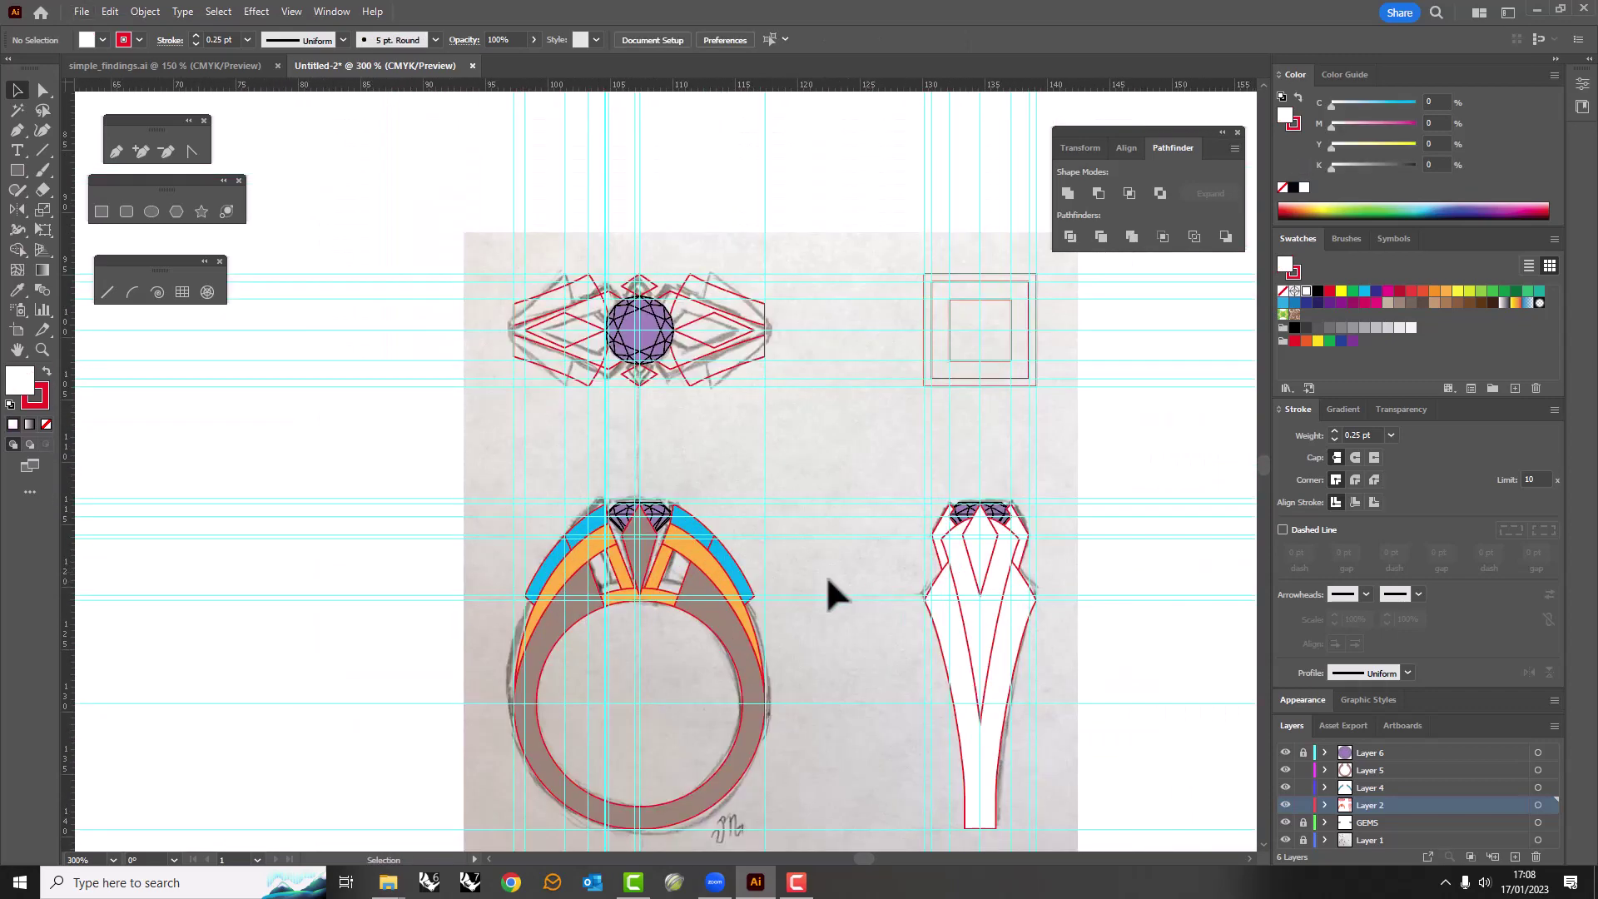
pyautogui.scroll(1, 600, 458)
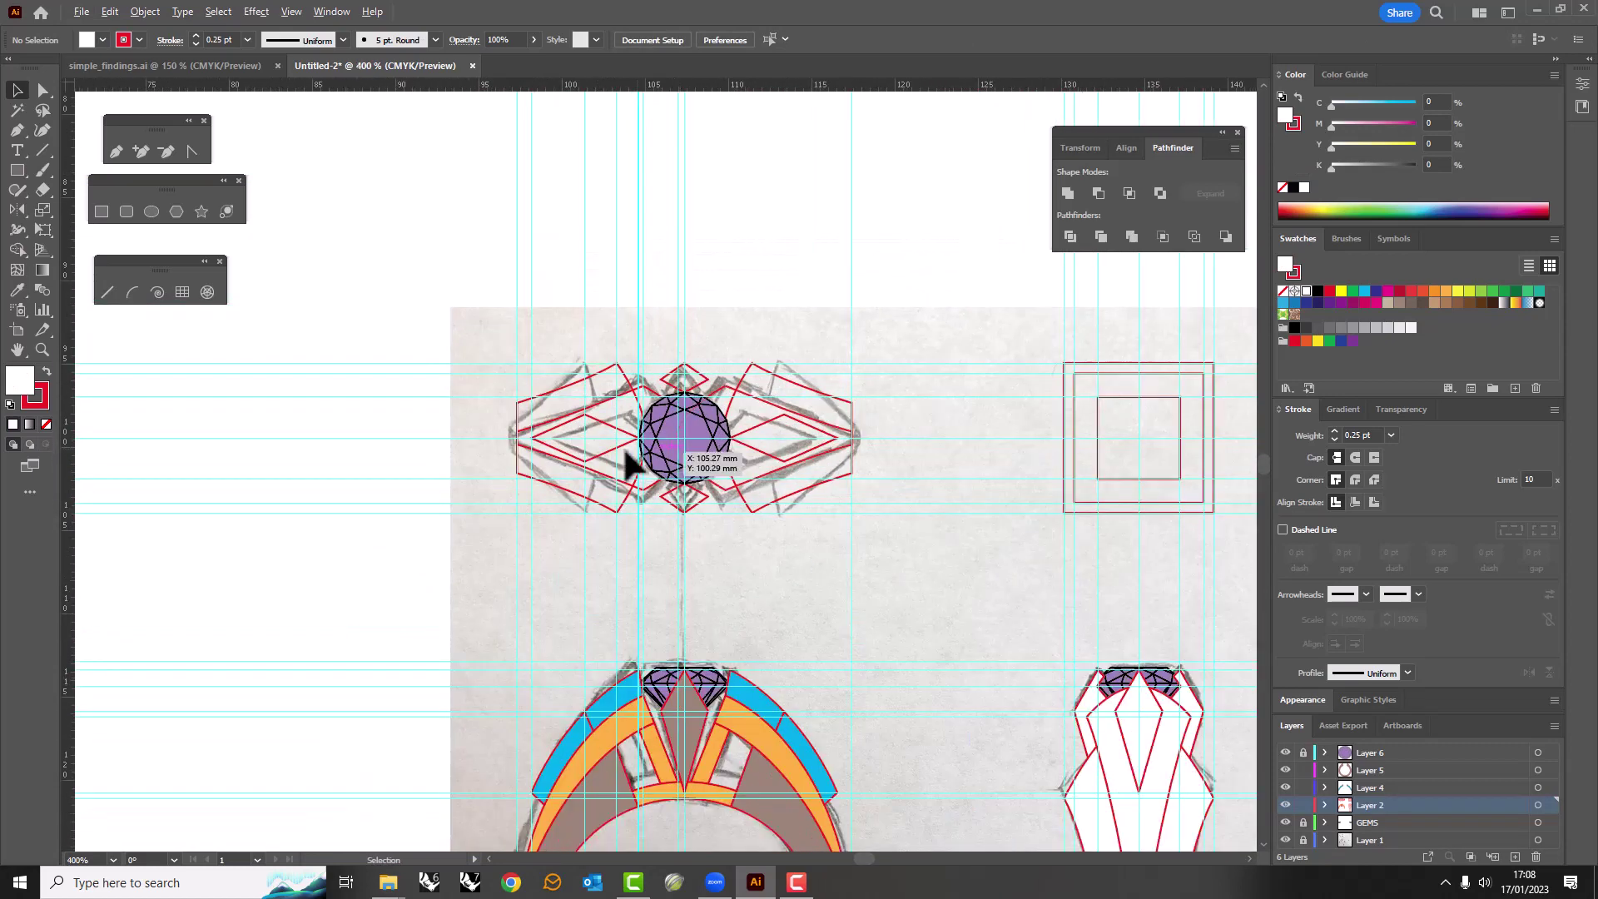
pyautogui.click(853, 500)
# Fill the top view's facet shapes with the ring's brown colour using the Eyedropper.
pyautogui.press('i')
pyautogui.click(784, 760)
pyautogui.press('v')
pyautogui.click(592, 567)
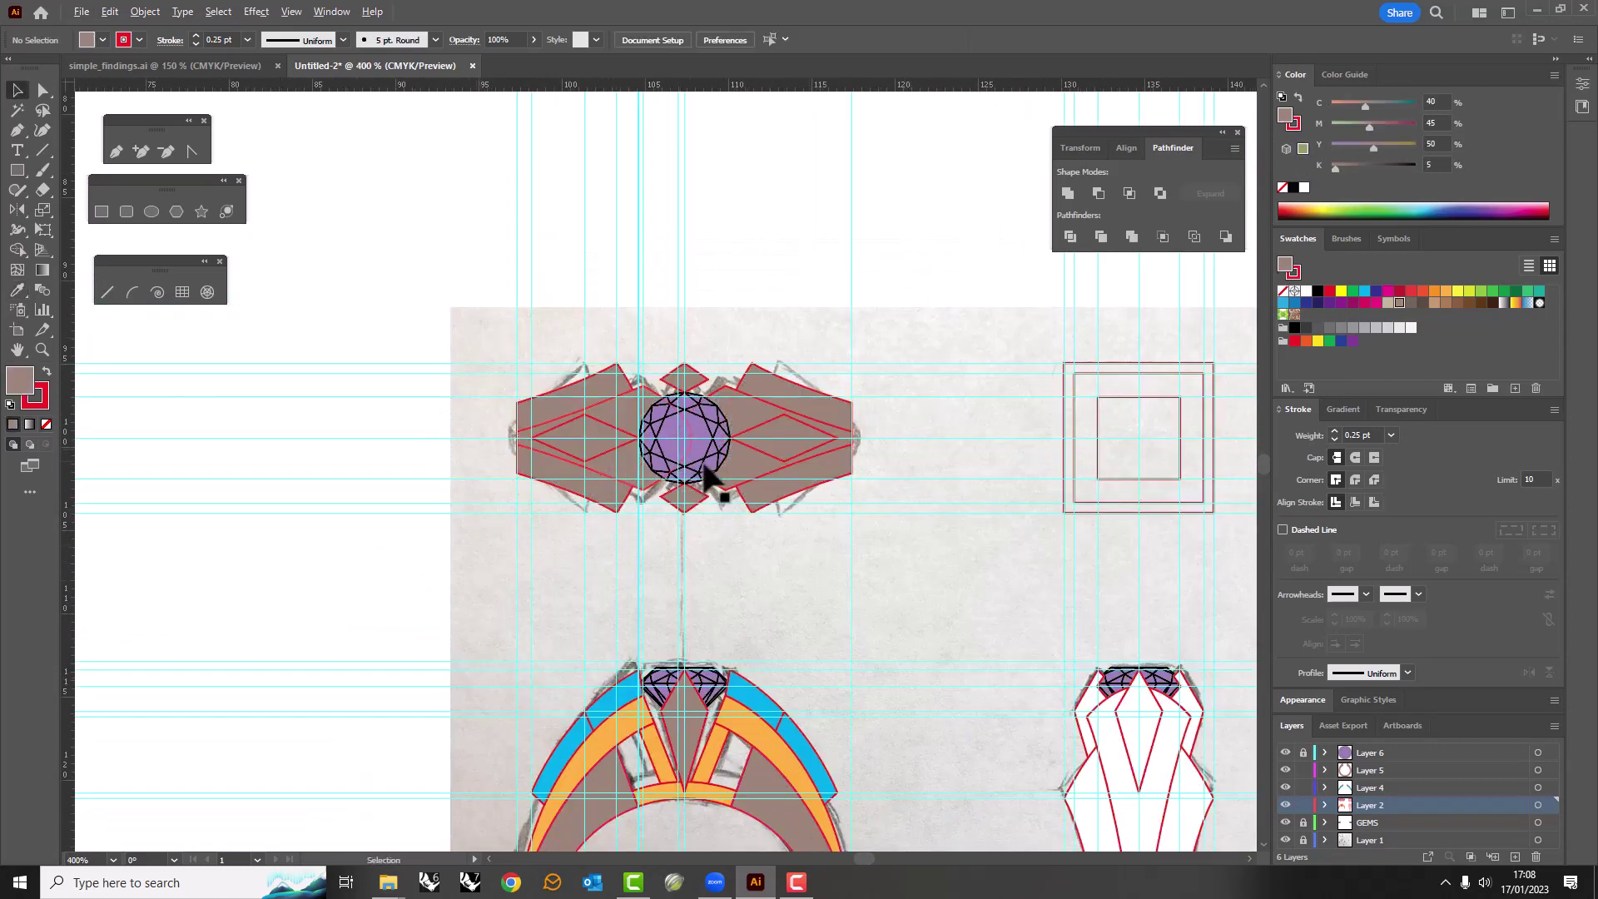
pyautogui.scroll(-1, 657, 466)
pyautogui.scroll(1, 618, 499)
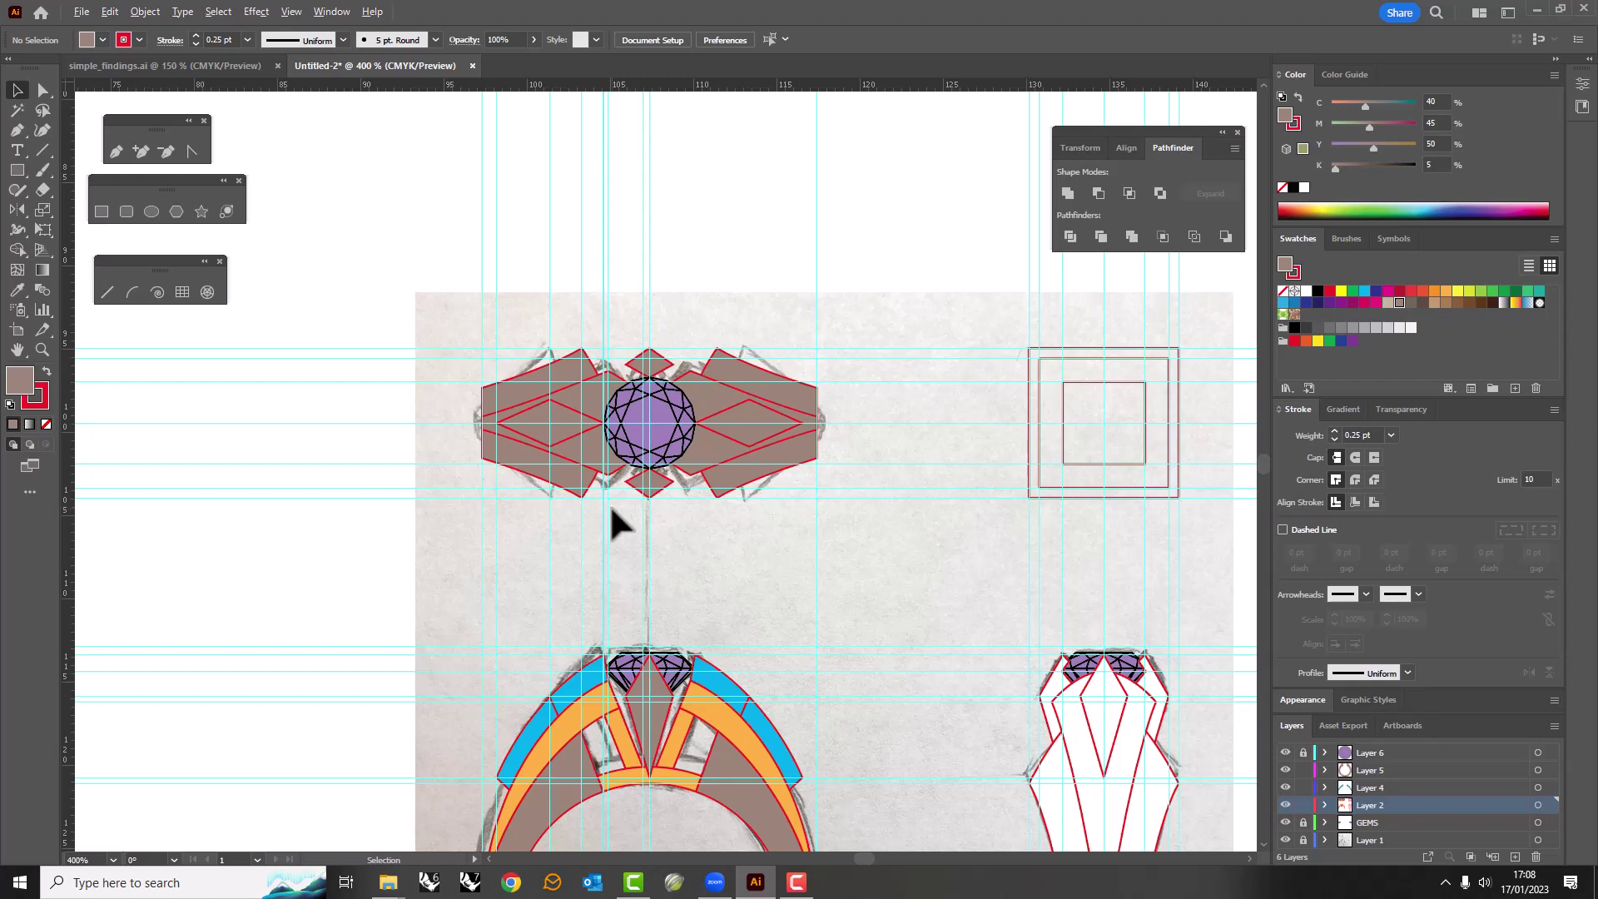
pyautogui.scroll(2, 637, 462)
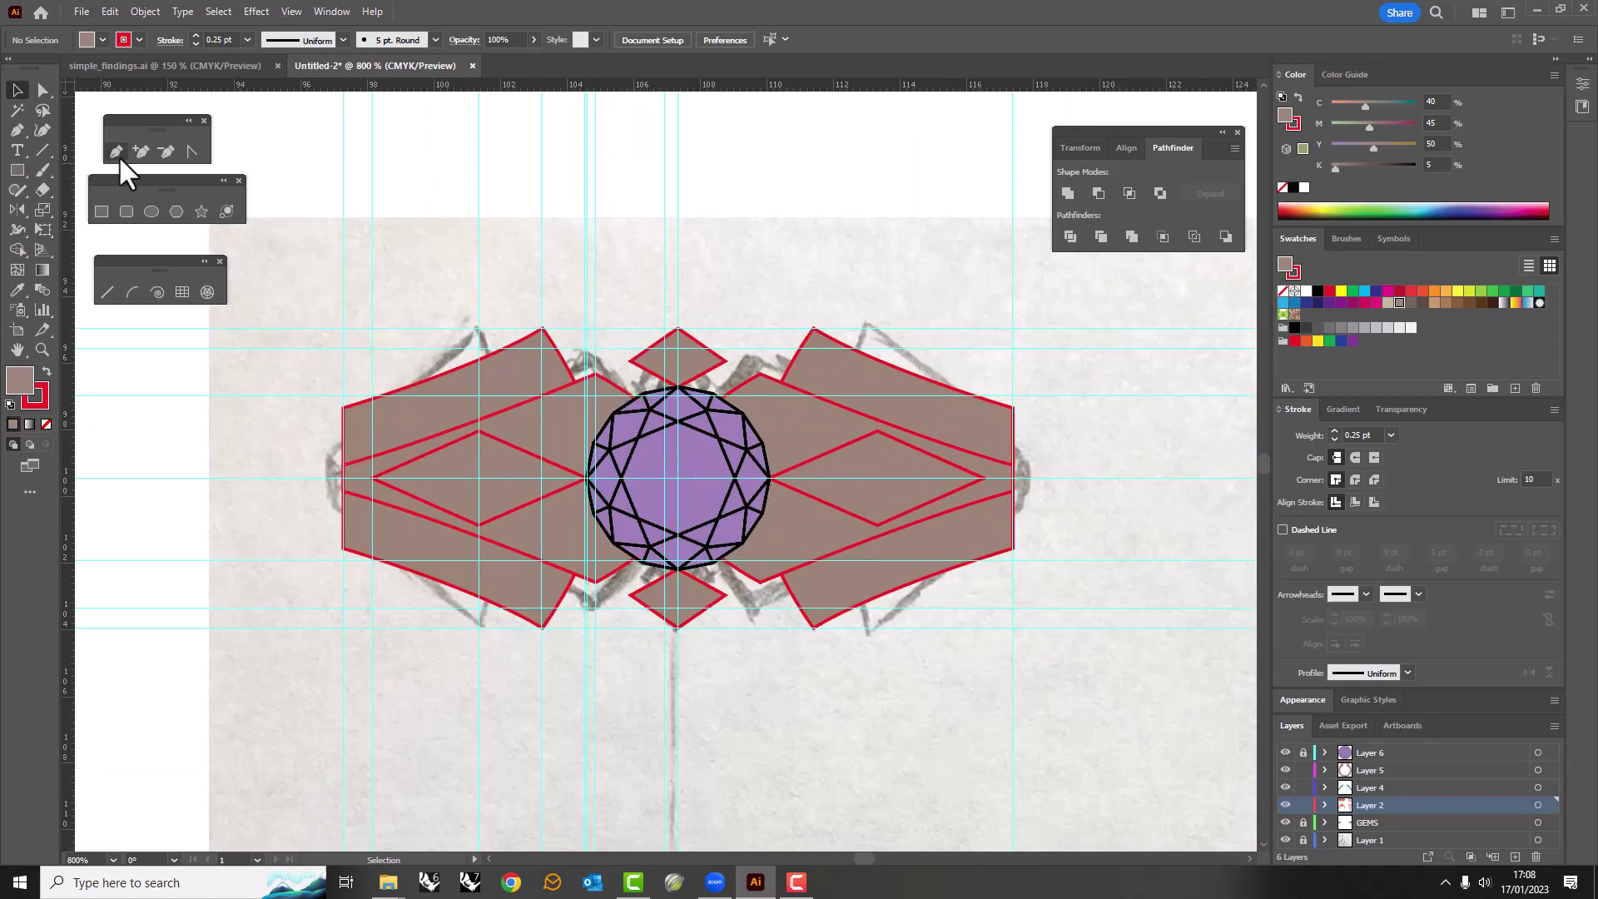
pyautogui.scroll(1, 670, 499)
# Draw a half shape from the gem centre, mirror it and join both halves into an hourglass.
pyautogui.click(664, 497)
pyautogui.click(630, 614)
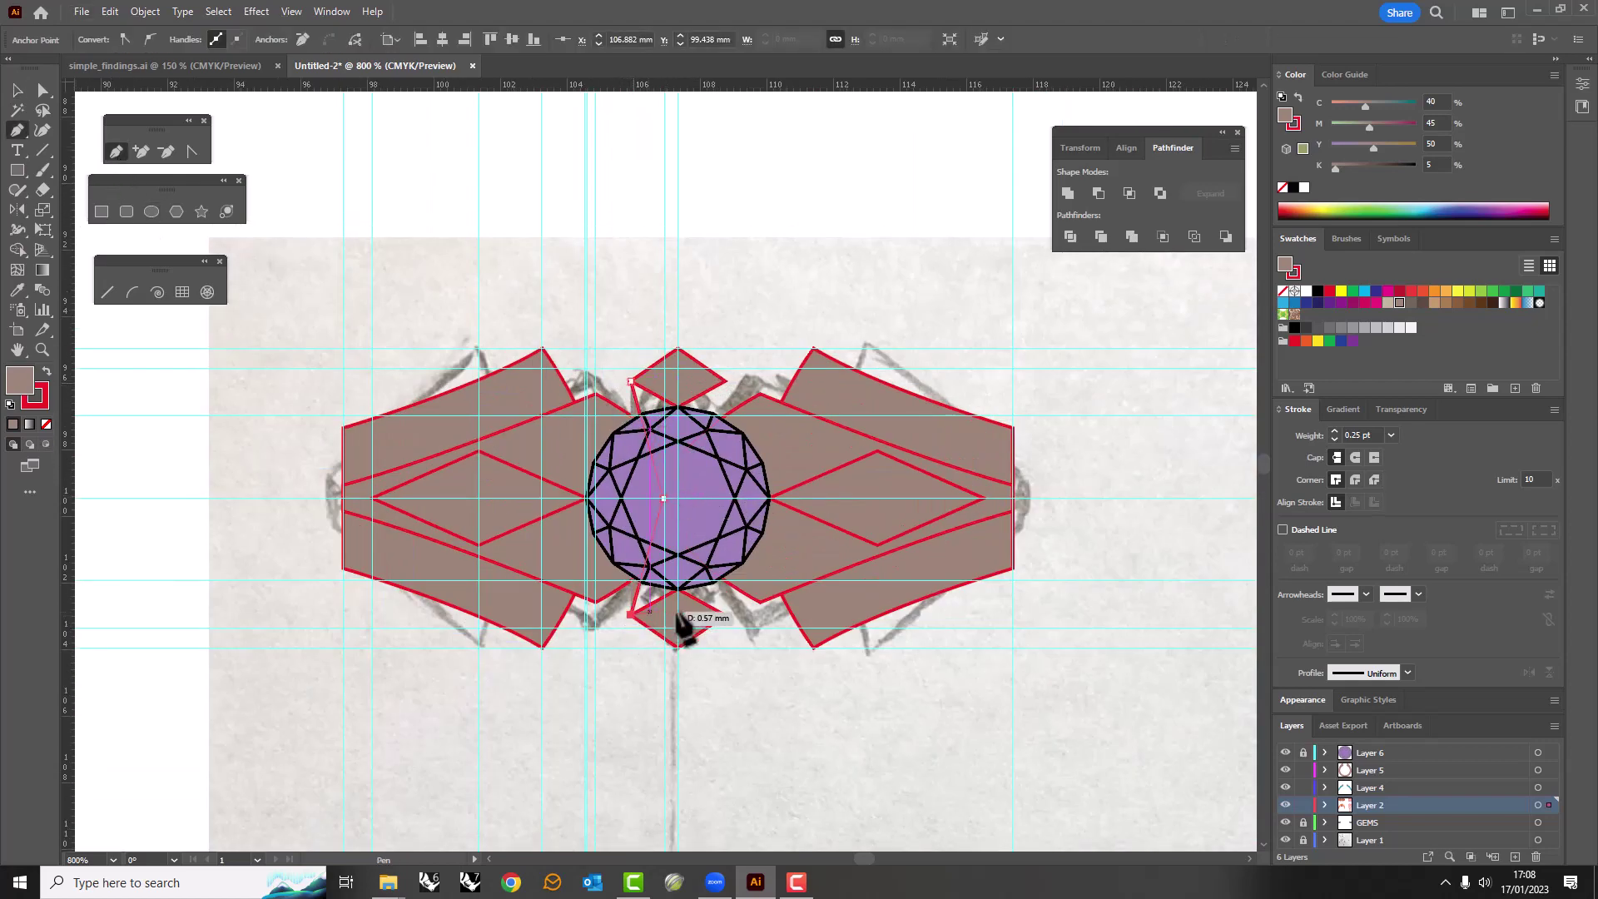
pyautogui.click(1285, 752)
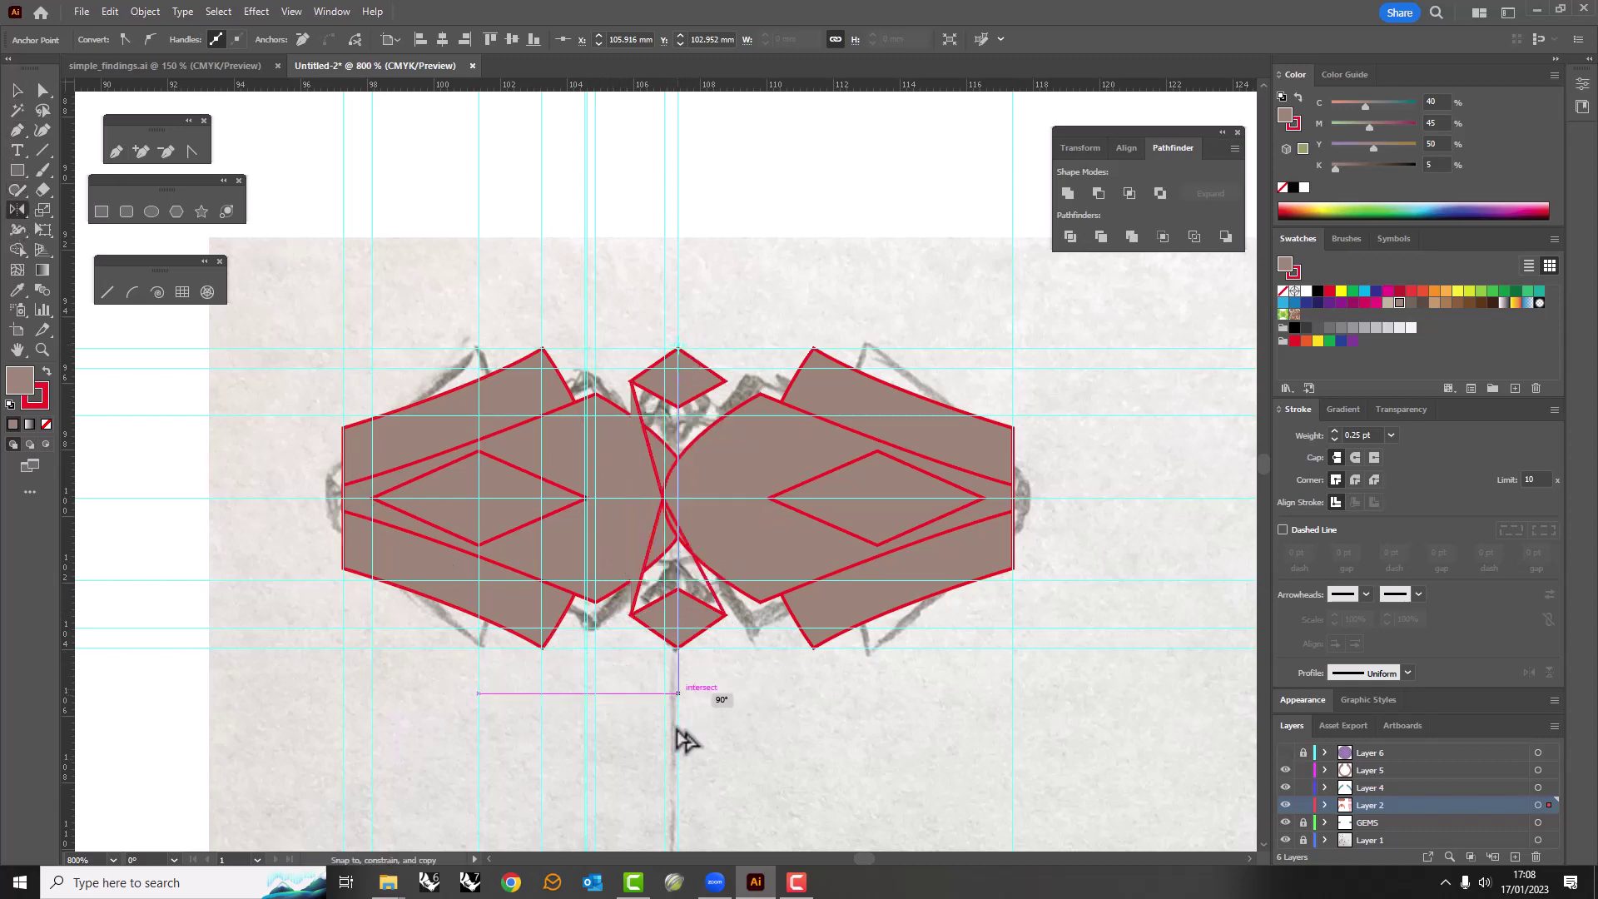
pyautogui.moveTo(668, 687); pyautogui.dragTo(676, 725)
pyautogui.press('a')
pyautogui.hotkey('ctrl', 'j')
pyautogui.click(945, 463)
pyautogui.press('v')
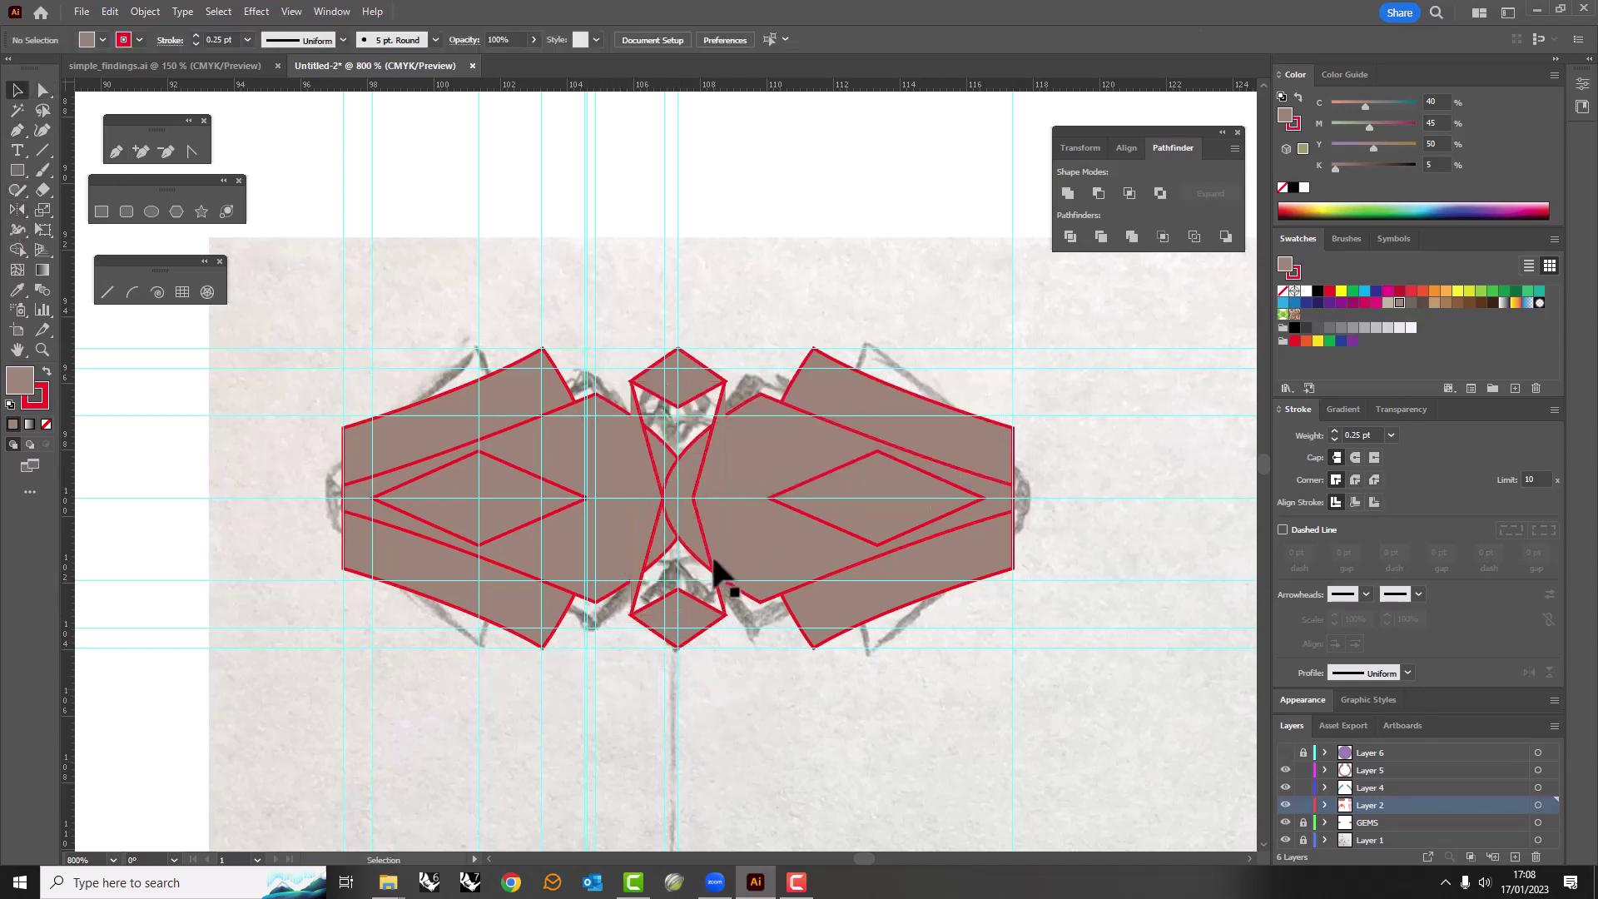
pyautogui.hotkey('shift', 'Down')
pyautogui.hotkey('shift', 'Down')
pyautogui.hotkey('shift', 'Down')
pyautogui.hotkey('shift', 'Down')
# Move the hourglass onto the top view and merge it with the top-view shape.
pyautogui.scroll(-3, 637, 522)
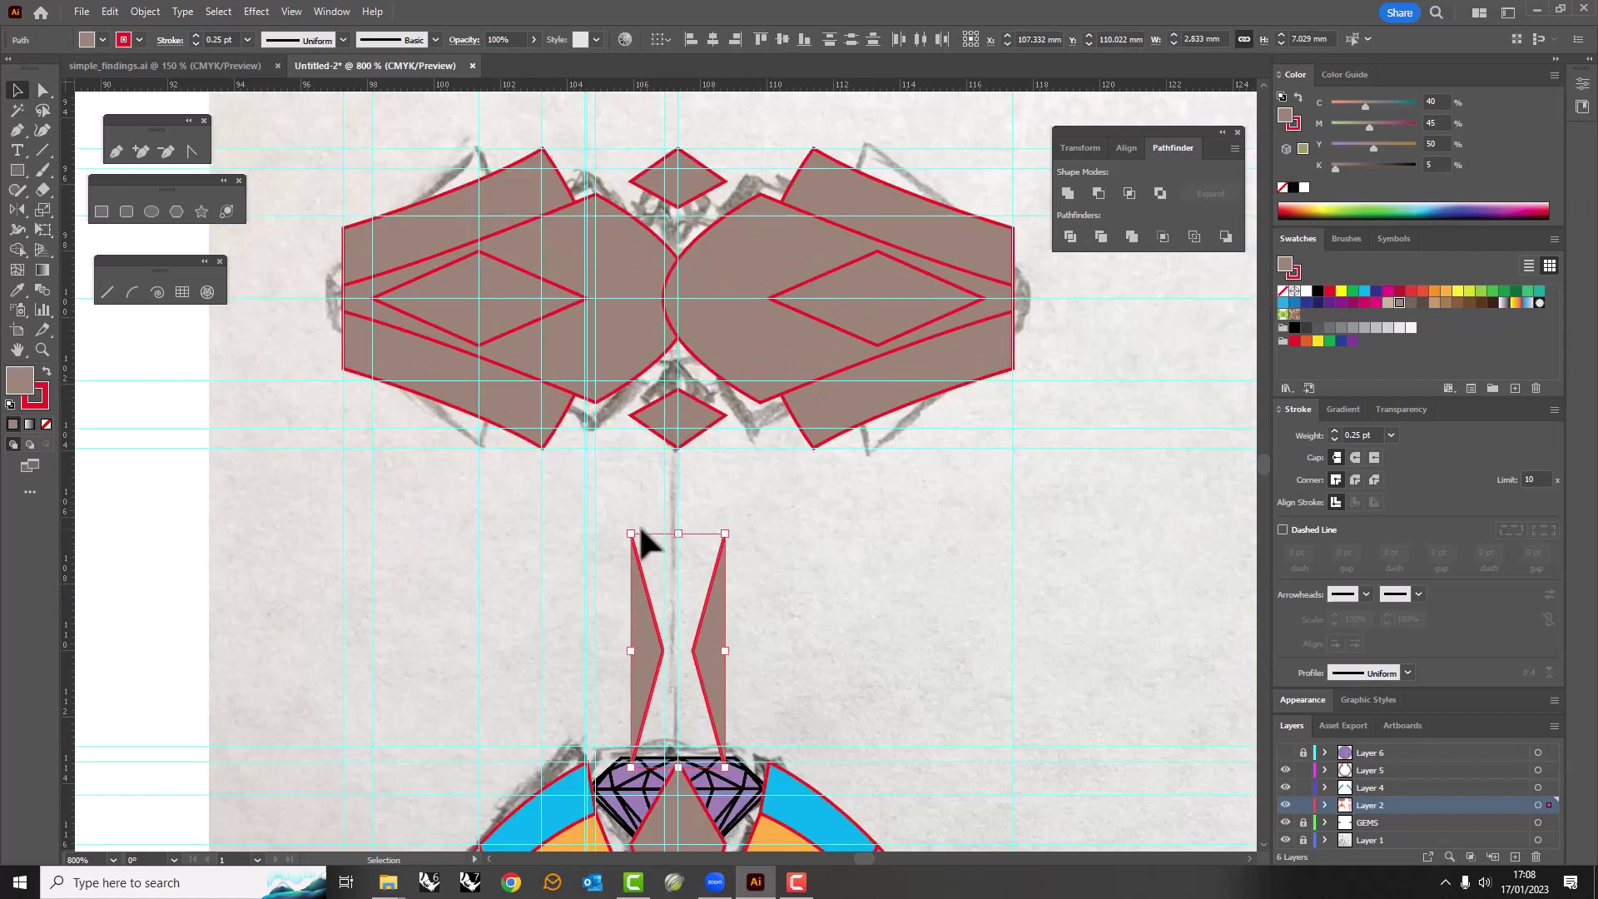
pyautogui.press('a')
pyautogui.hotkey('ctrl', 'k')
pyautogui.press('Return')
pyautogui.press('v')
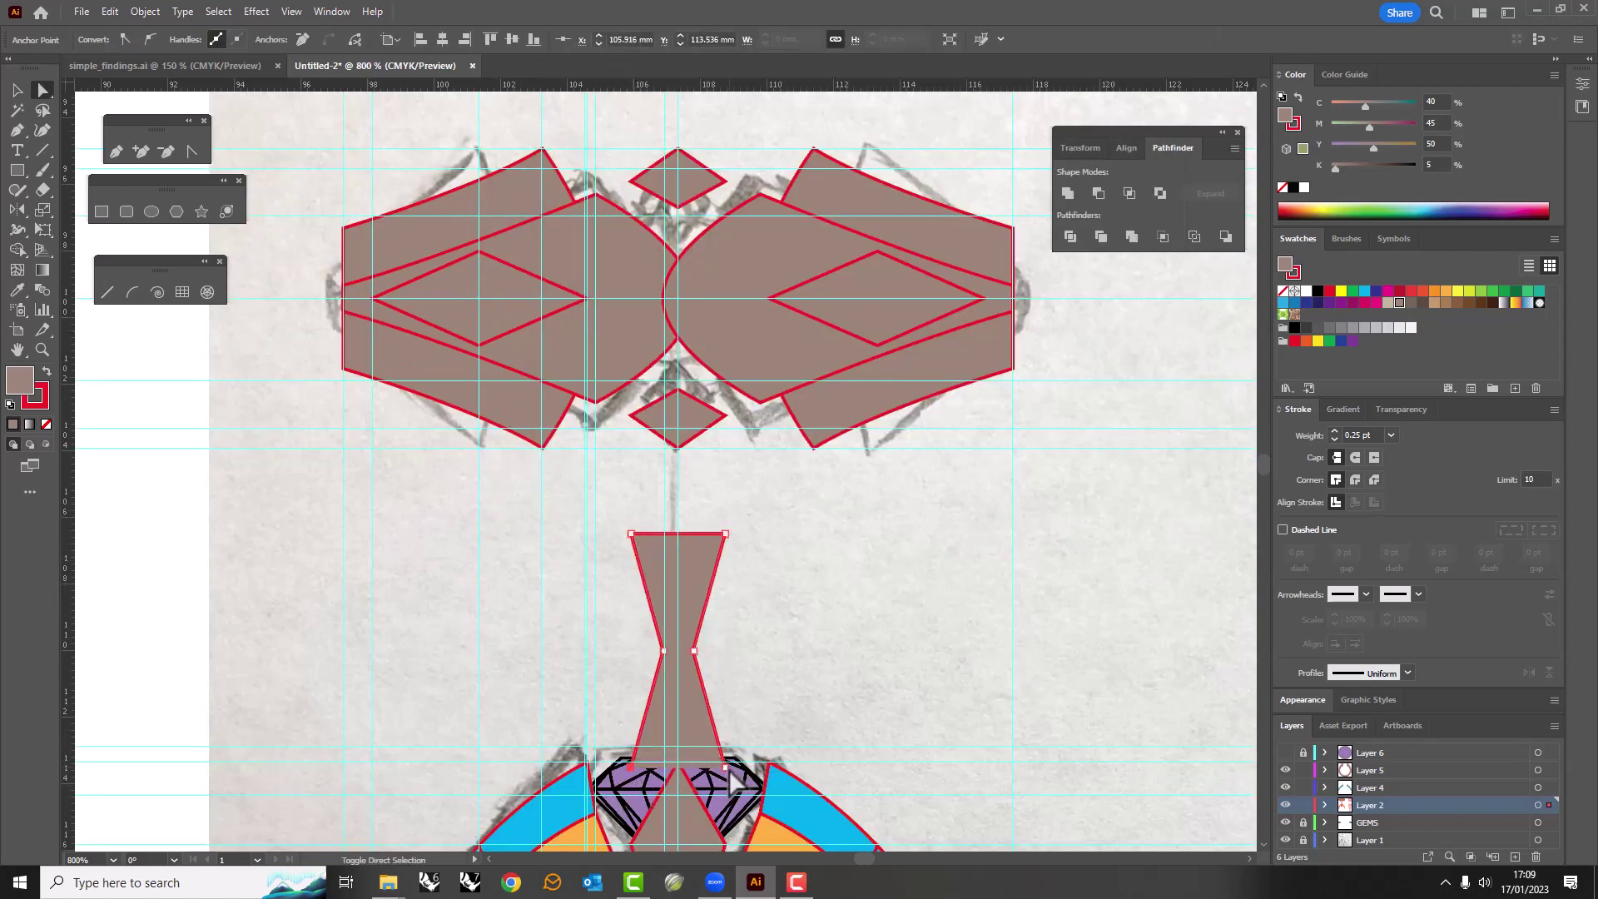
pyautogui.hotkey('shift', 'Up')
pyautogui.hotkey('shift', 'Up')
pyautogui.hotkey('shift', 'Up')
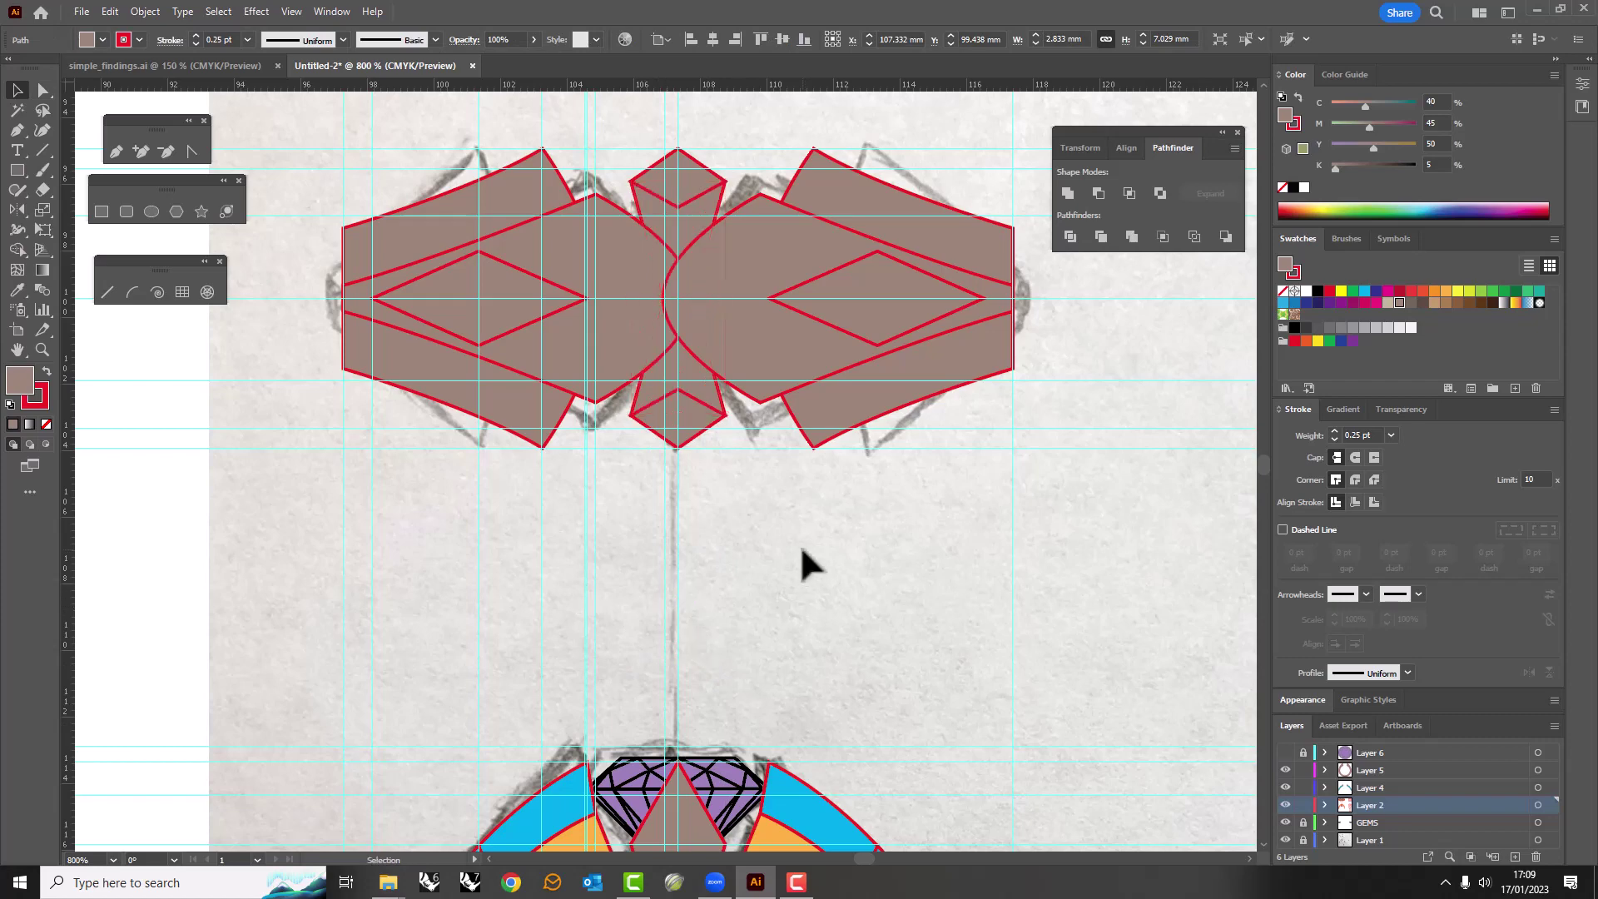
pyautogui.keyDown('shift'); pyautogui.click(724, 358); pyautogui.keyUp('shift')
pyautogui.click(1068, 193)
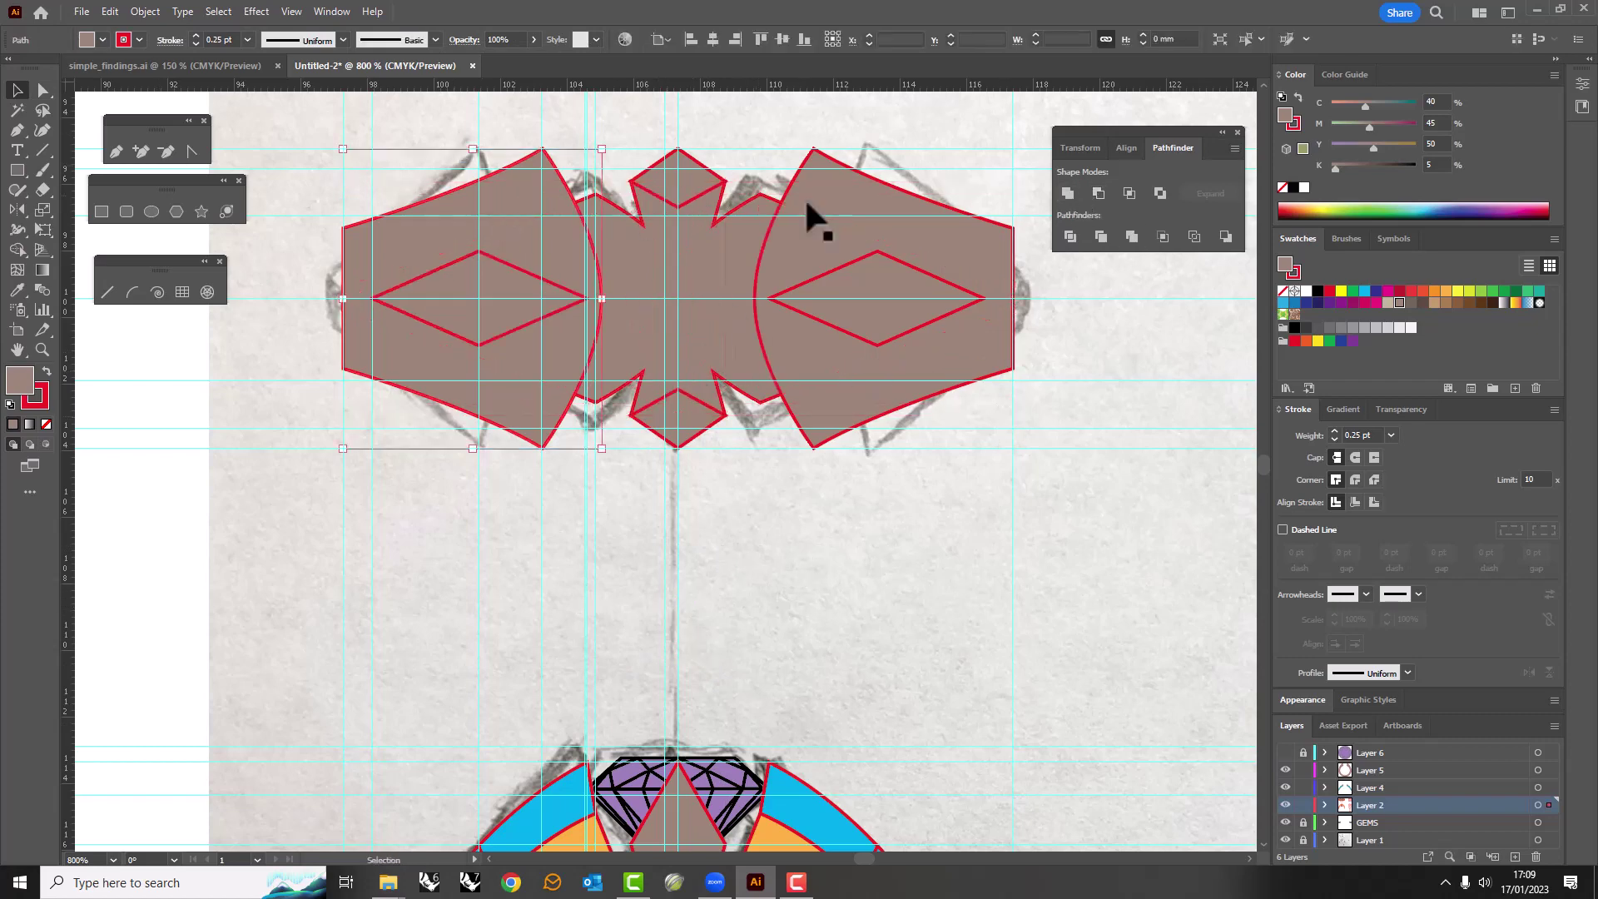
pyautogui.hotkey('ctrl', 'shift', 'a')
# Divide the merged top-view shape along its inner lines.
pyautogui.hotkey('ctrl', '-')
pyautogui.scroll(-1, 777, 492)
pyautogui.scroll(1, 768, 535)
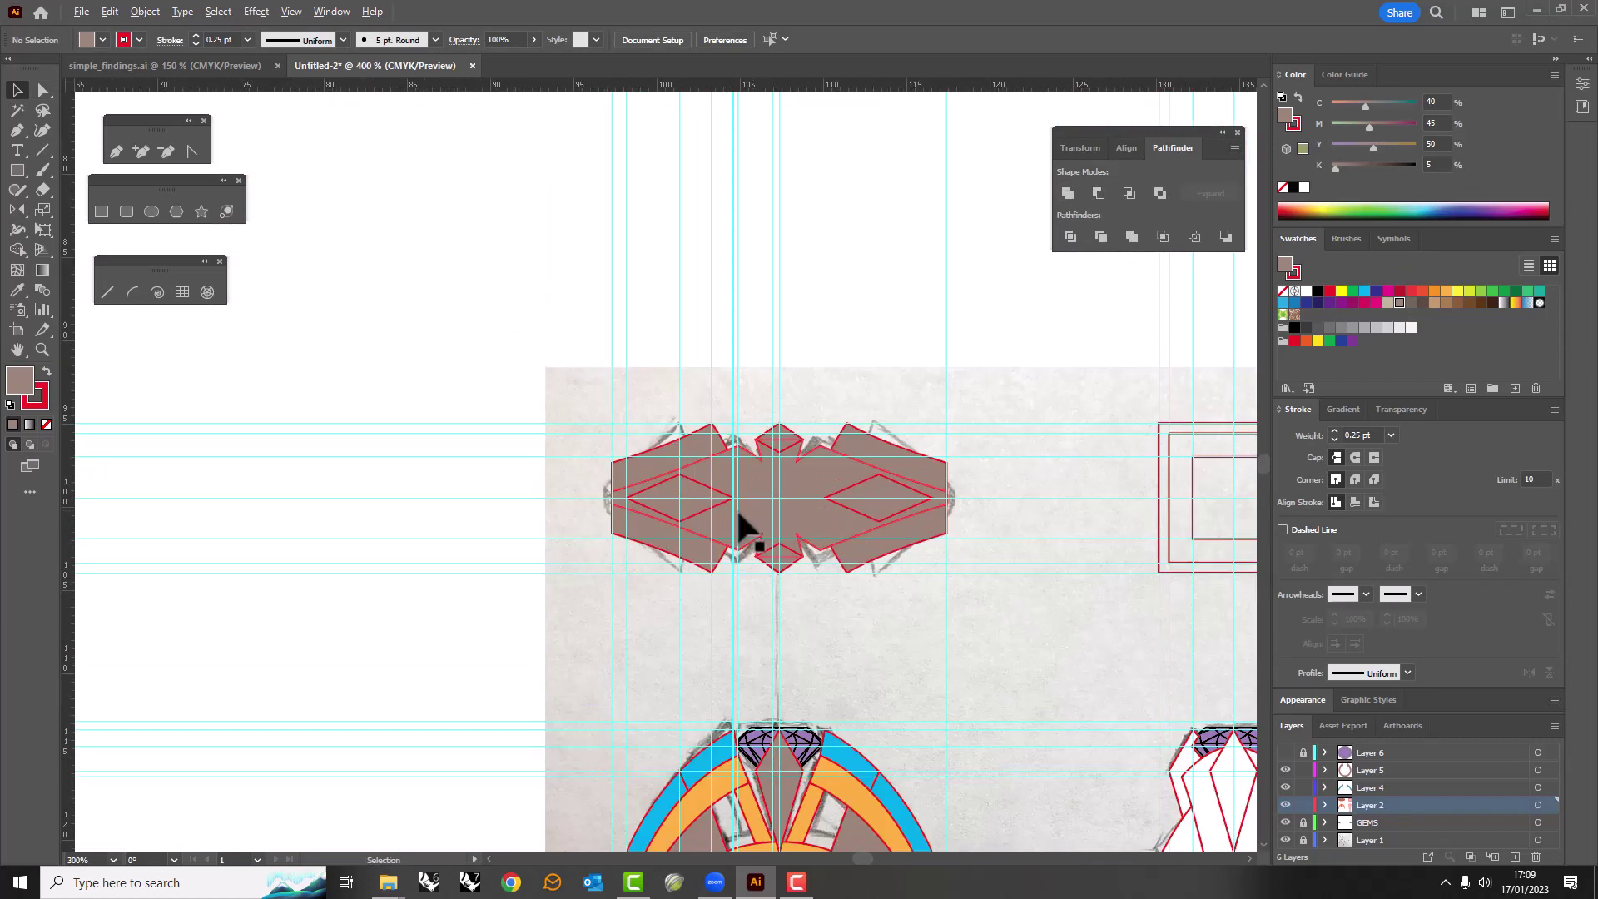
pyautogui.scroll(-2, 739, 529)
pyautogui.scroll(5, 642, 607)
pyautogui.click(597, 480)
pyautogui.scroll(-3, 826, 518)
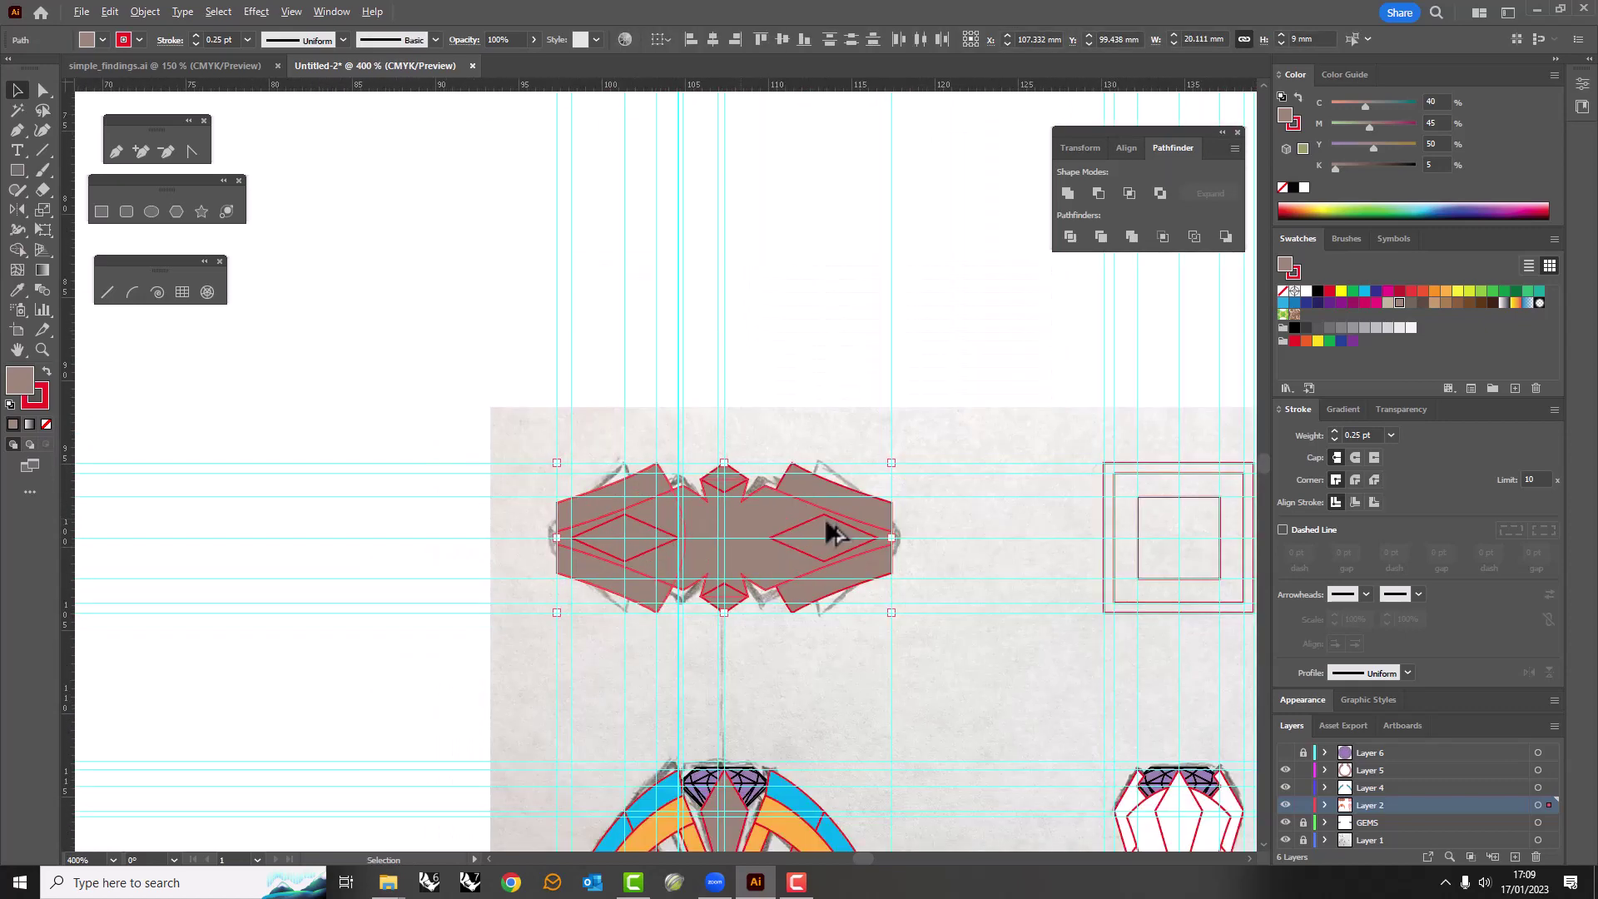
pyautogui.scroll(2, 814, 561)
pyautogui.click(1070, 236)
pyautogui.rightClick(639, 498)
pyautogui.press('Escape')
# Scale the divided shape and its lower-left corners outward horizontally.
pyautogui.scroll(-3, 499, 510)
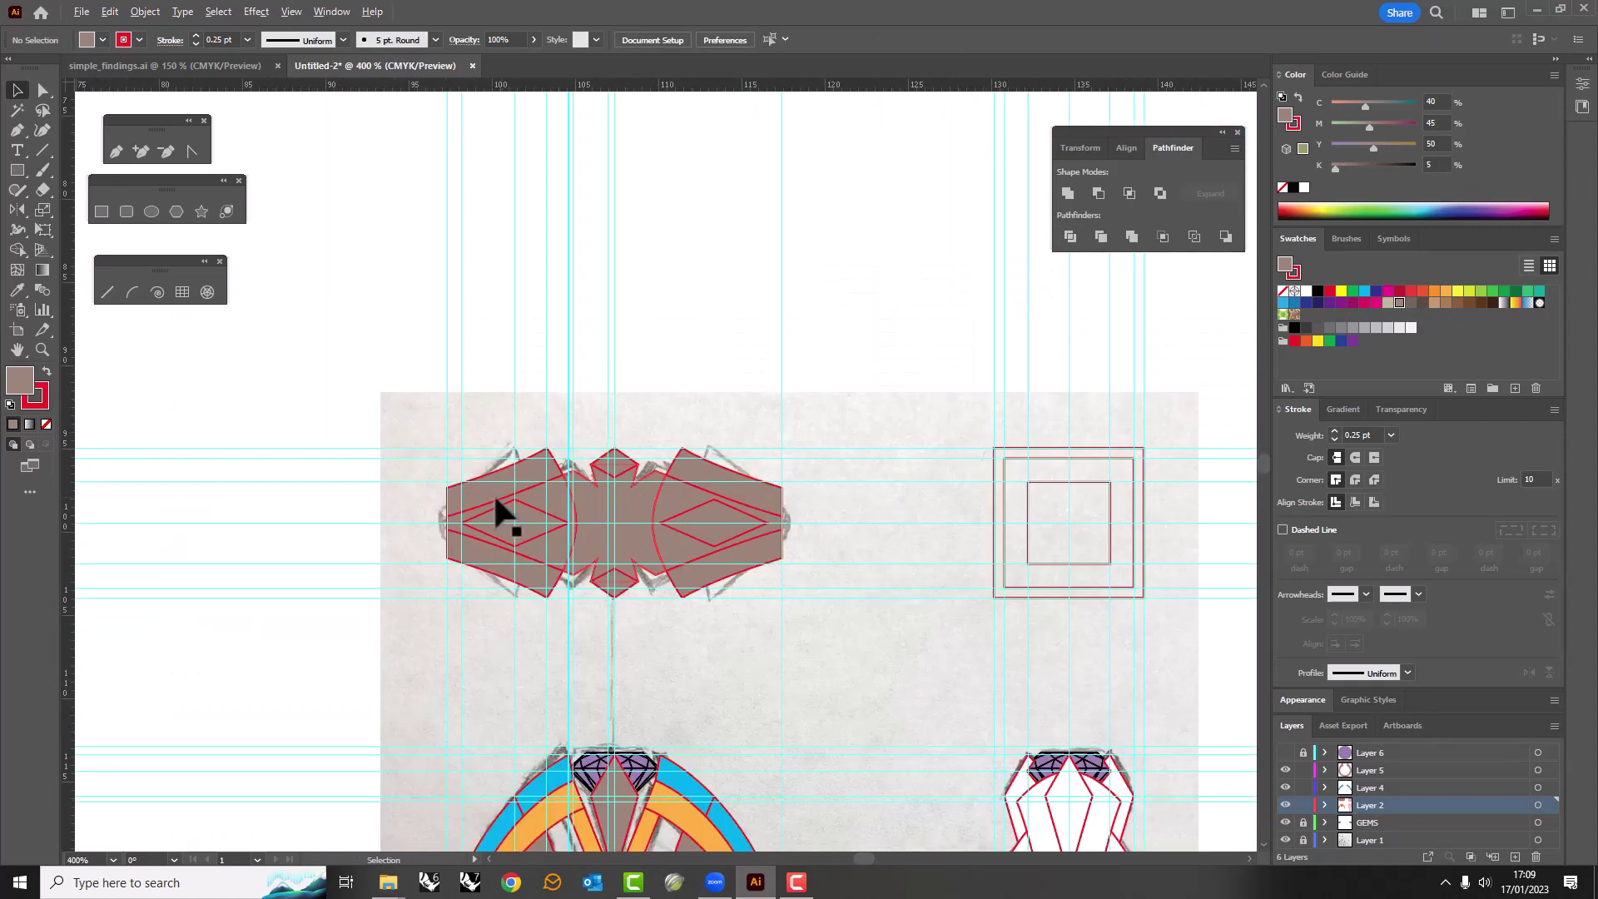
pyautogui.scroll(5, 492, 492)
pyautogui.press('a')
pyautogui.moveTo(364, 658); pyautogui.dragTo(414, 693)
pyautogui.scroll(-1, 414, 703)
pyautogui.hotkey('ctrl', 'a')
pyautogui.press('s')
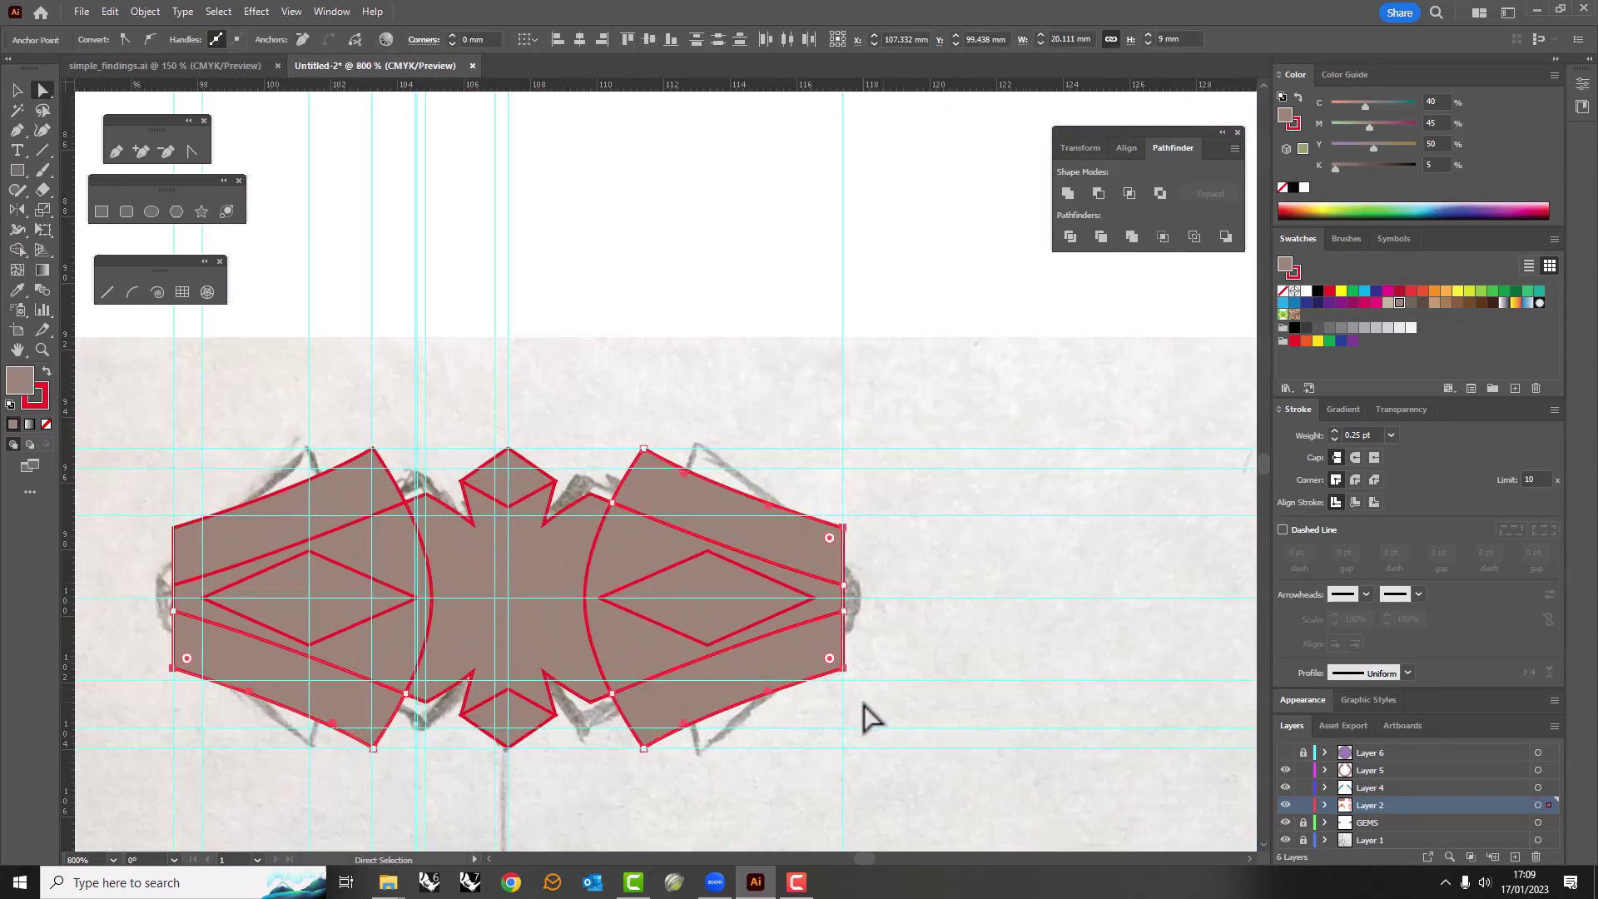
pyautogui.moveTo(867, 720); pyautogui.dragTo(624, 828)
pyautogui.press('a')
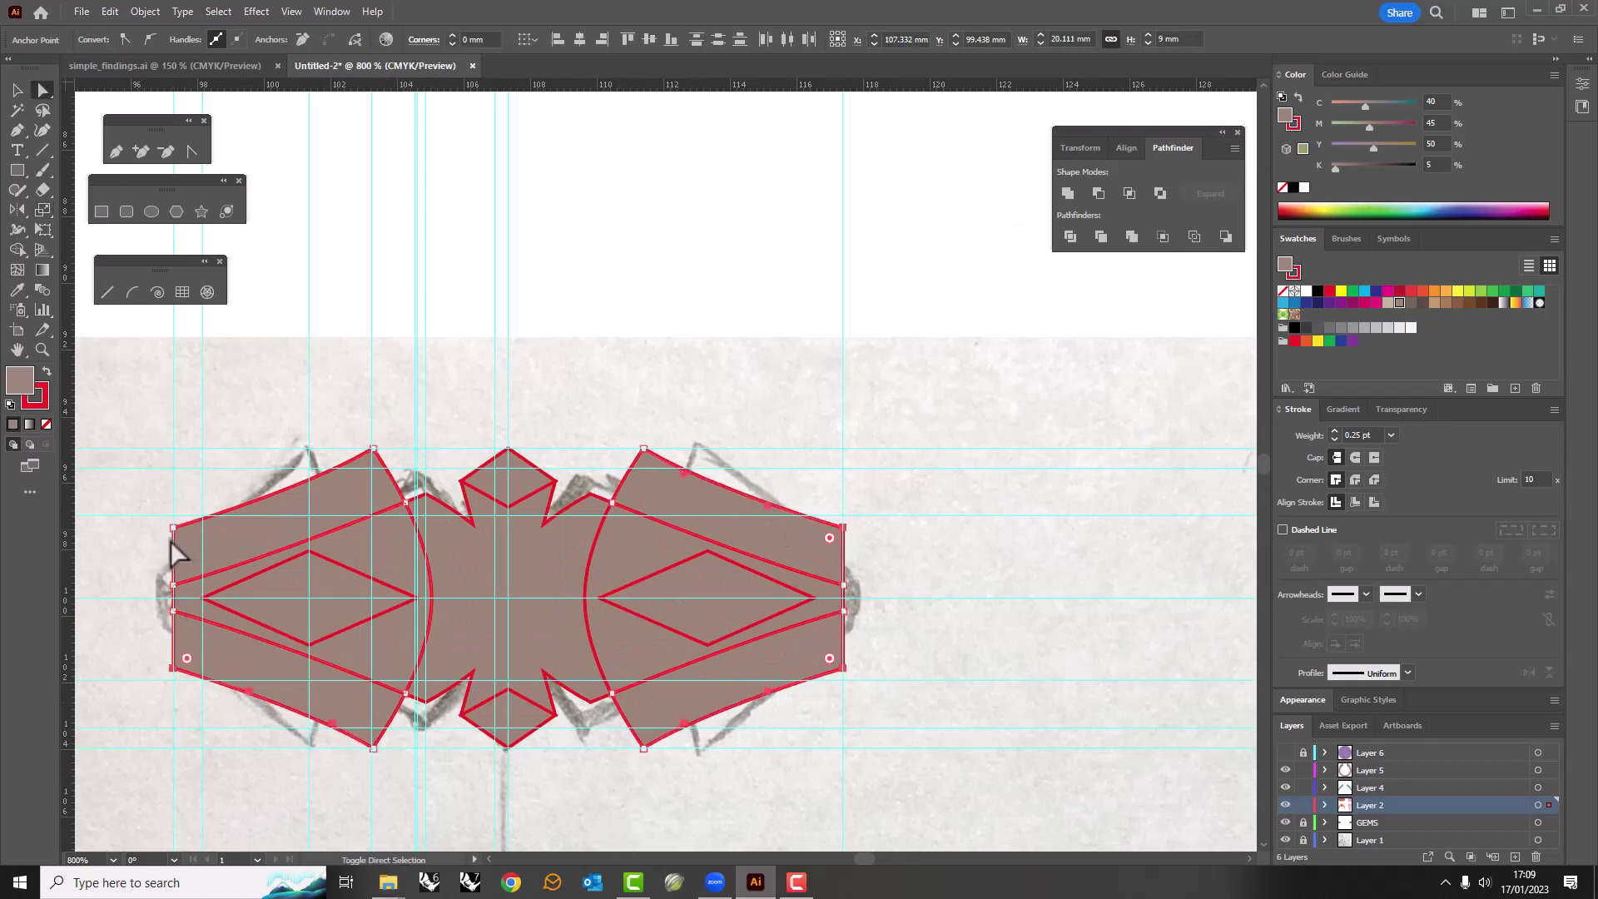
pyautogui.press('s')
pyautogui.moveTo(279, 705)
pyautogui.mouseDown()
pyautogui.moveTo(311, 790)
pyautogui.moveTo(331, 791)
pyautogui.mouseUp()
# Stretch the top-view shape to the sketch's width and make it slightly taller.
pyautogui.scroll(-5, 681, 447)
pyautogui.scroll(-4, 681, 448)
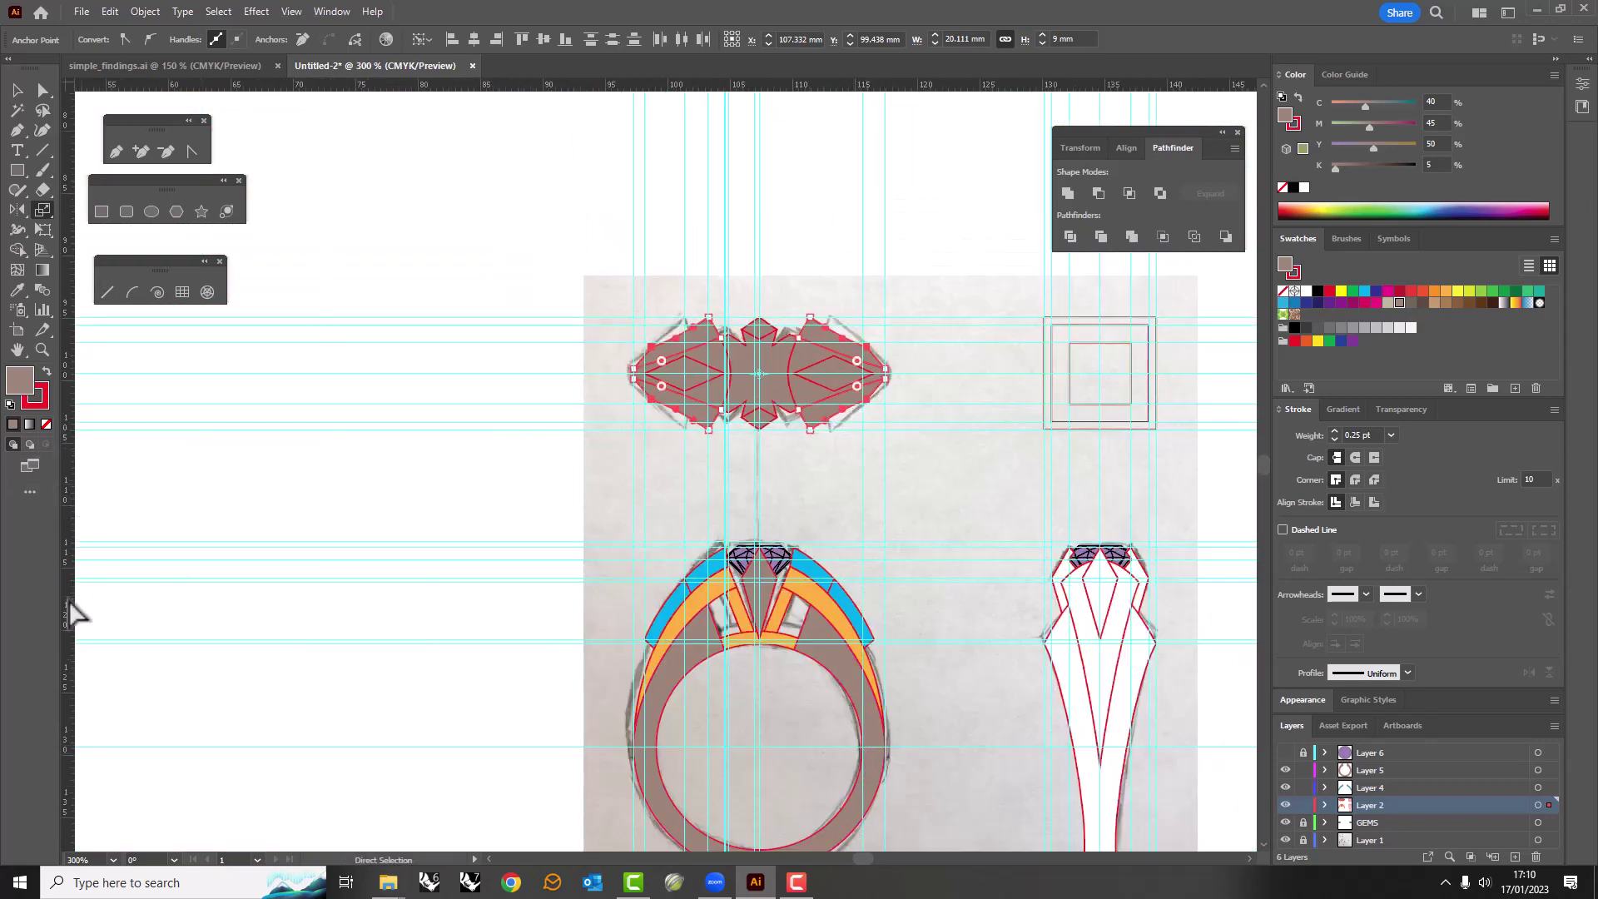
pyautogui.scroll(3, 728, 372)
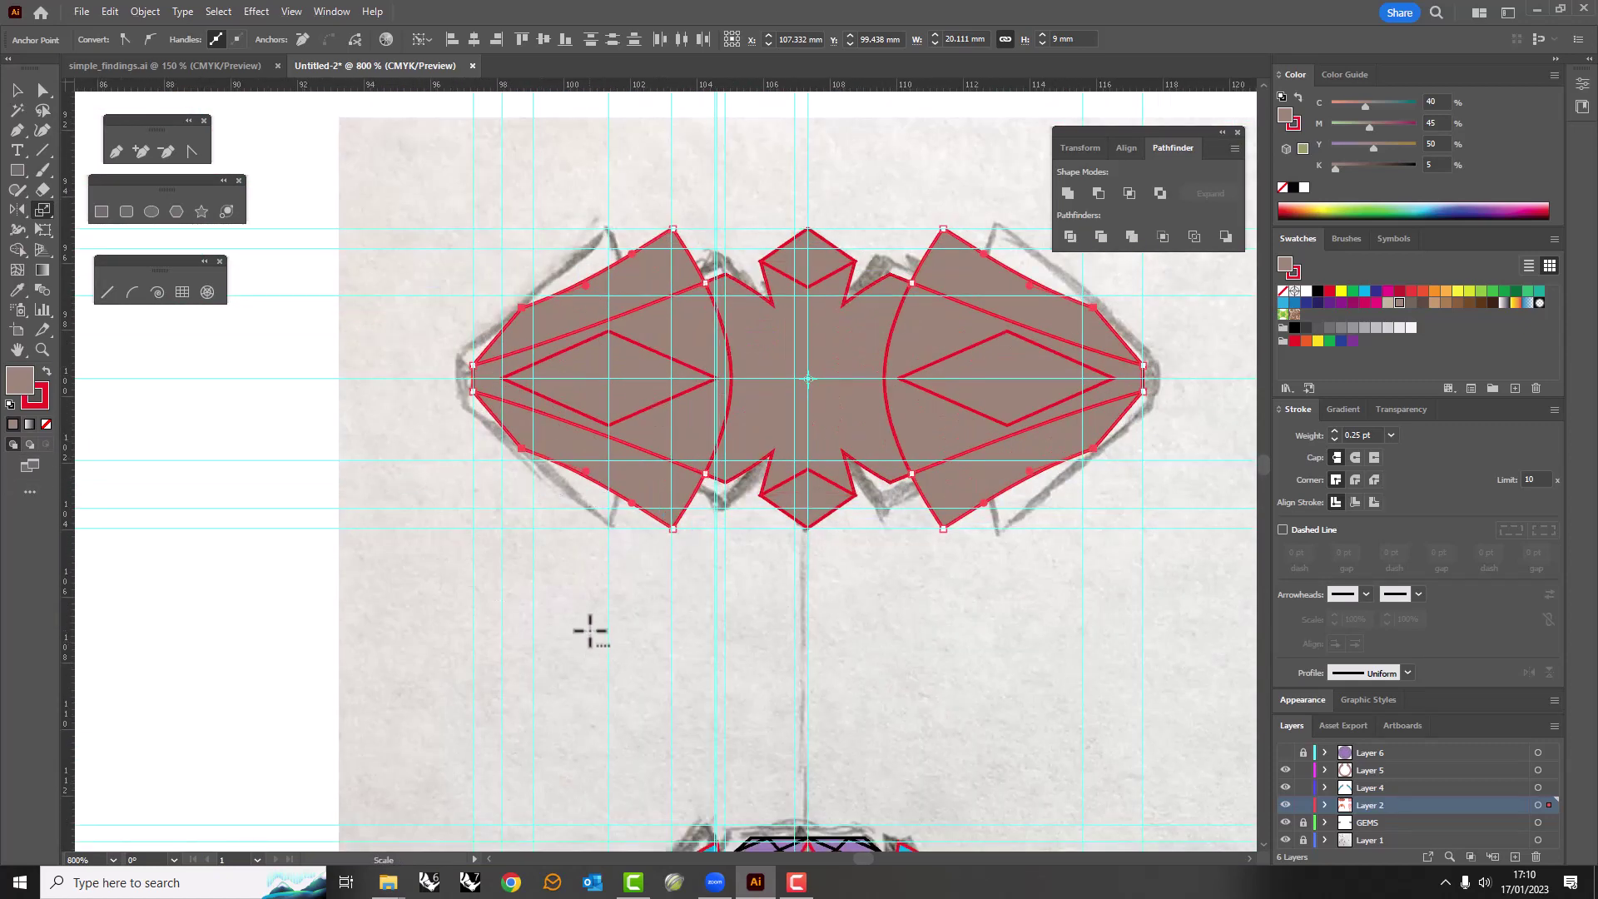
pyautogui.moveTo(590, 631); pyautogui.dragTo(617, 650)
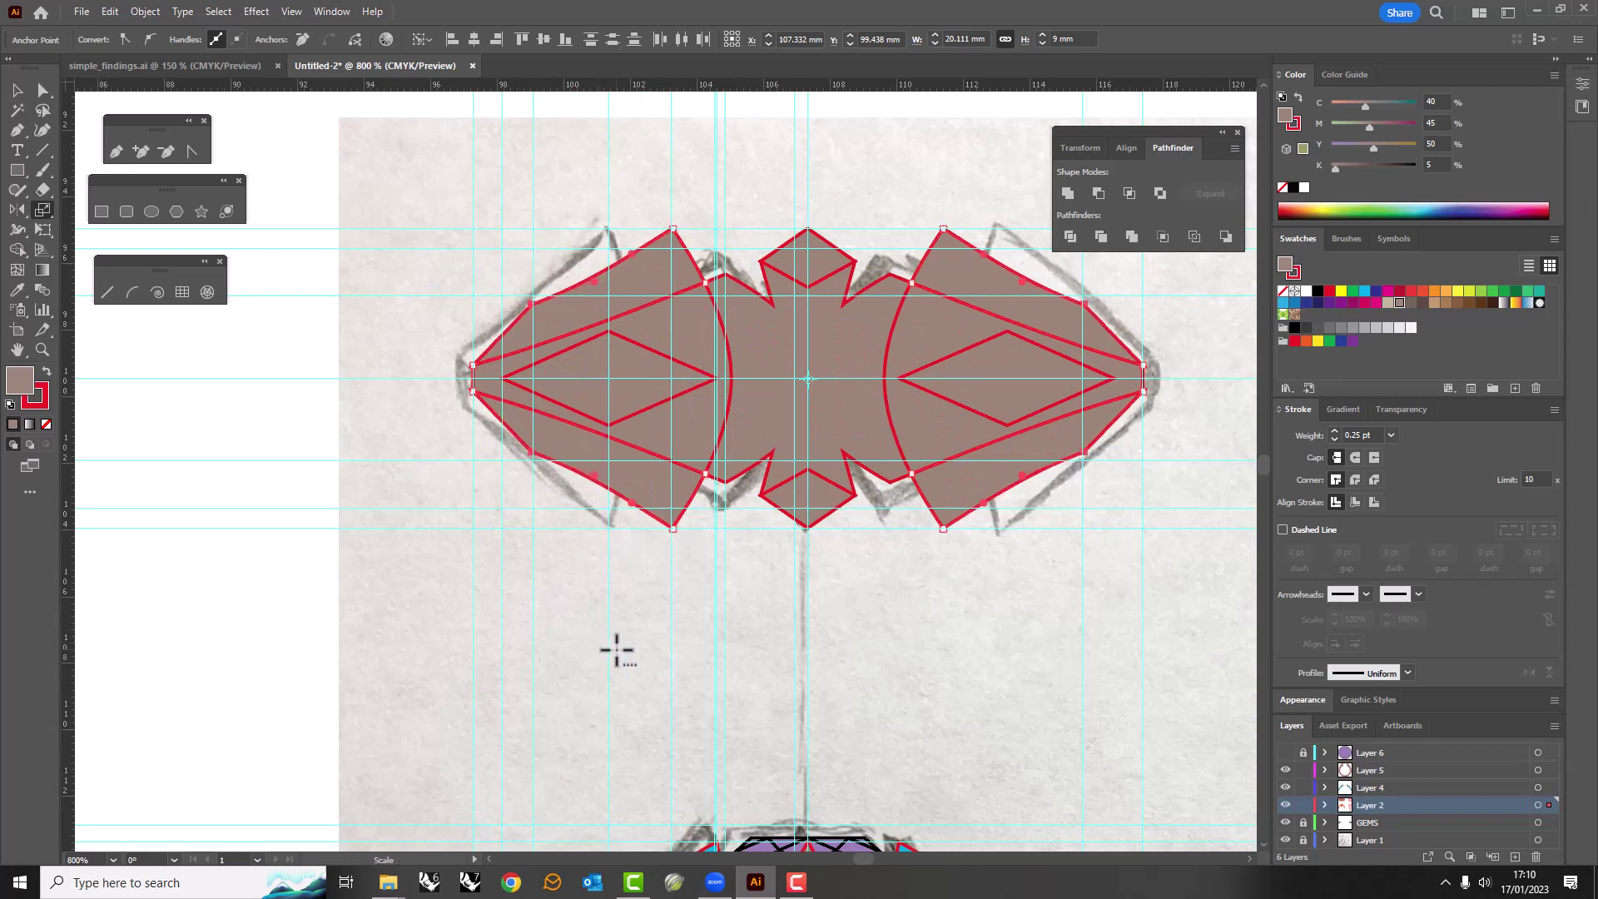
pyautogui.moveTo(702, 605)
pyautogui.mouseDown()
pyautogui.moveTo(751, 656)
pyautogui.moveTo(607, 696)
pyautogui.mouseUp()
pyautogui.press('v')
pyautogui.scroll(-1, 588, 678)
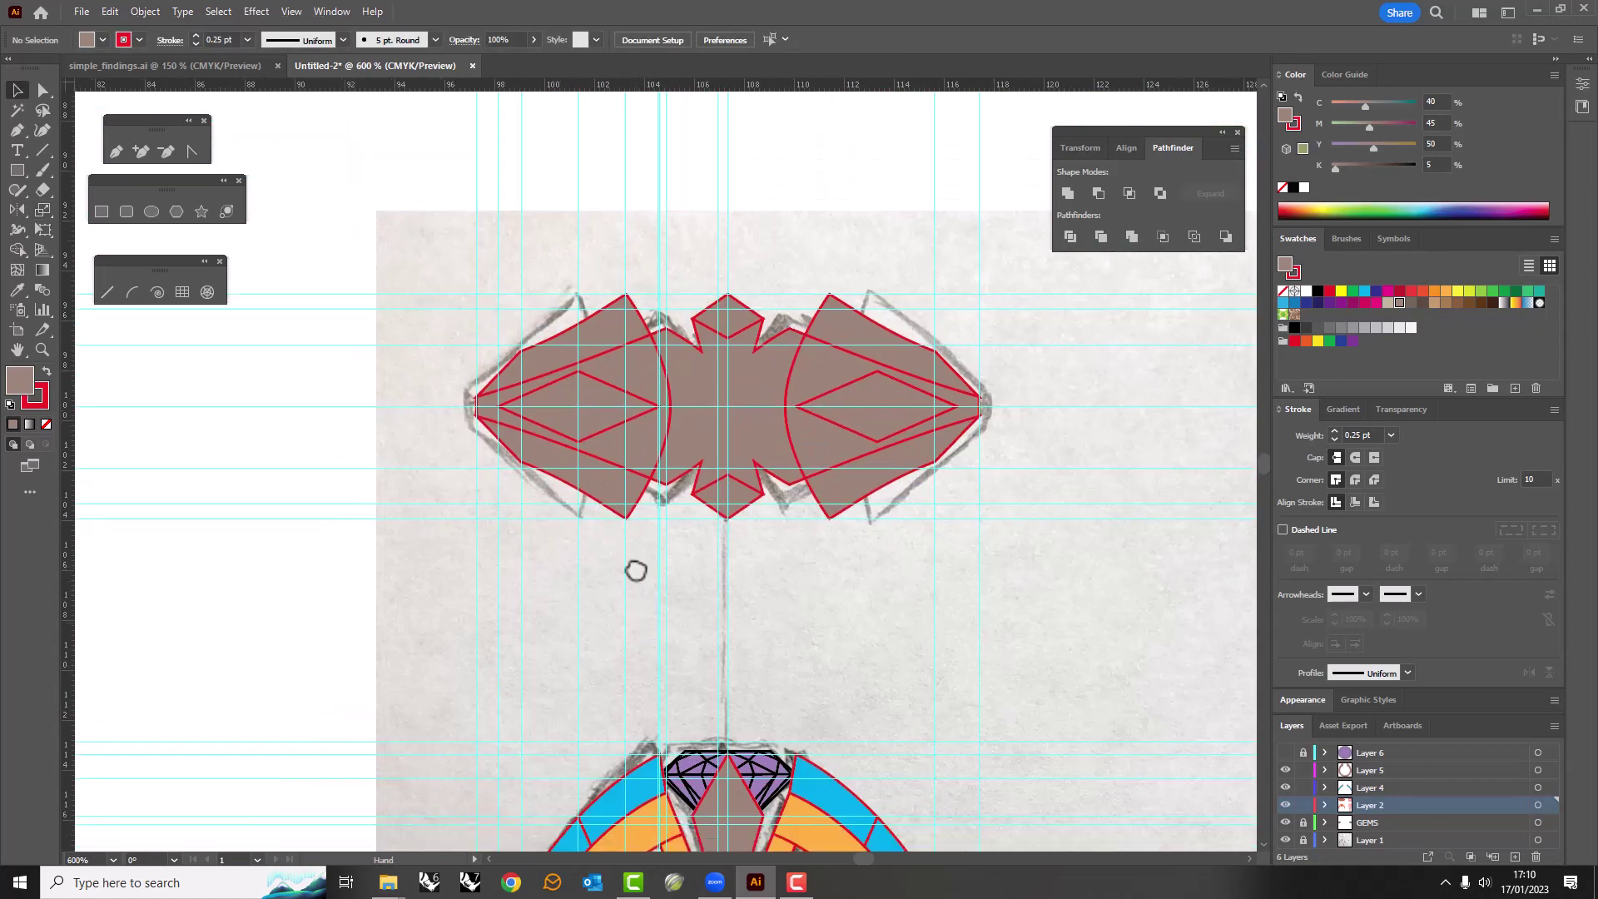
pyautogui.click(653, 577)
pyautogui.scroll(-2, 616, 500)
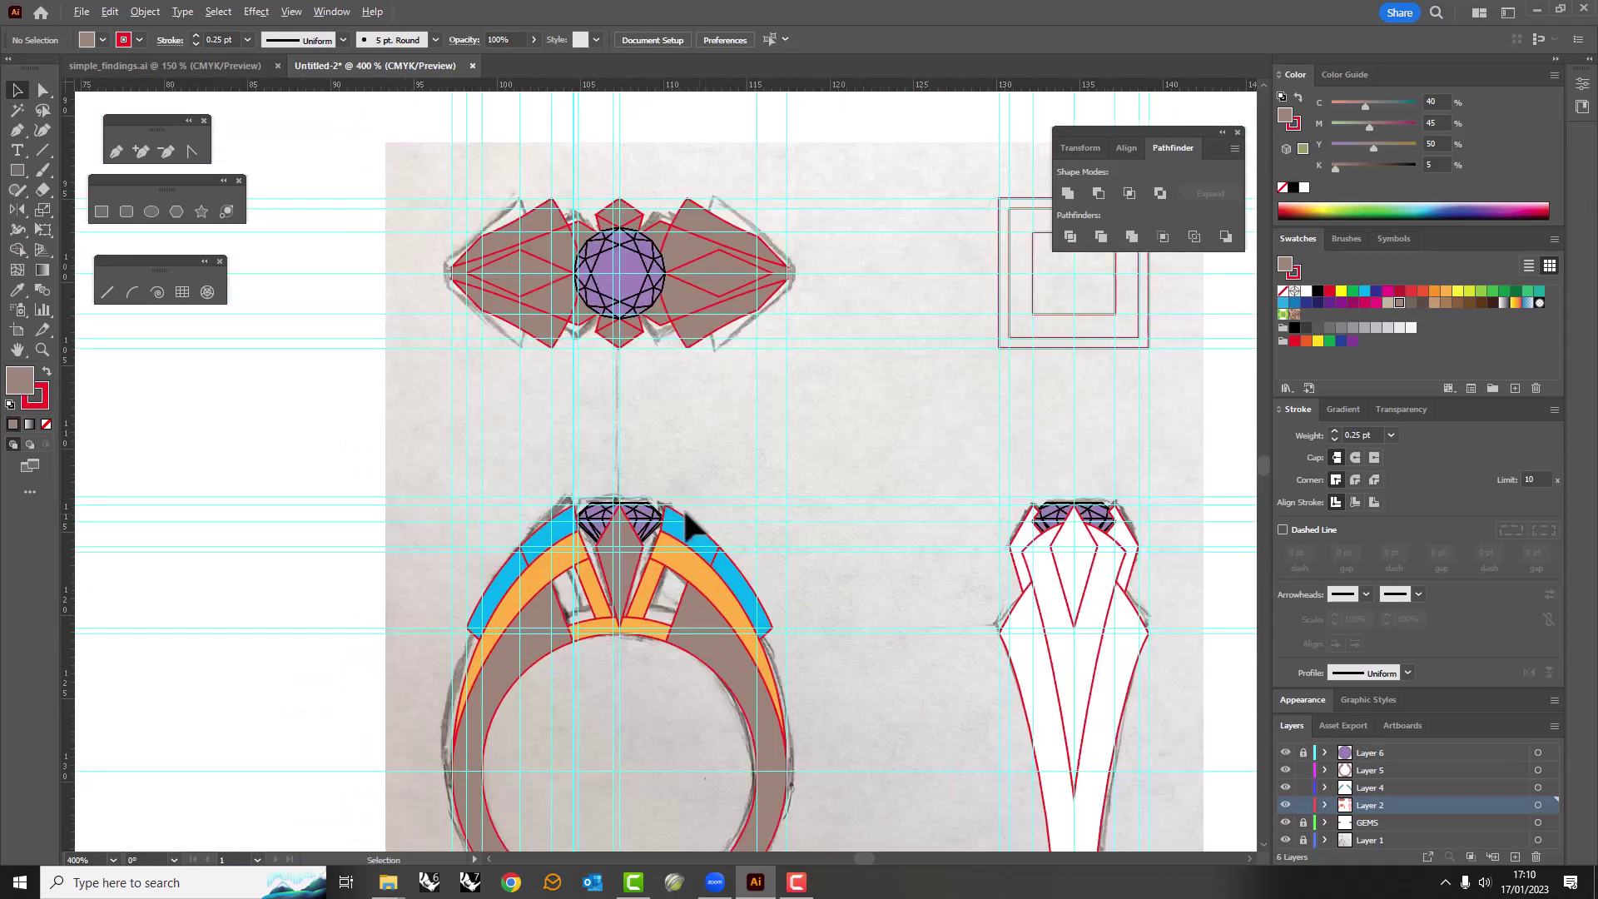
pyautogui.scroll(1, 620, 316)
pyautogui.scroll(1, 657, 357)
pyautogui.scroll(1, 606, 563)
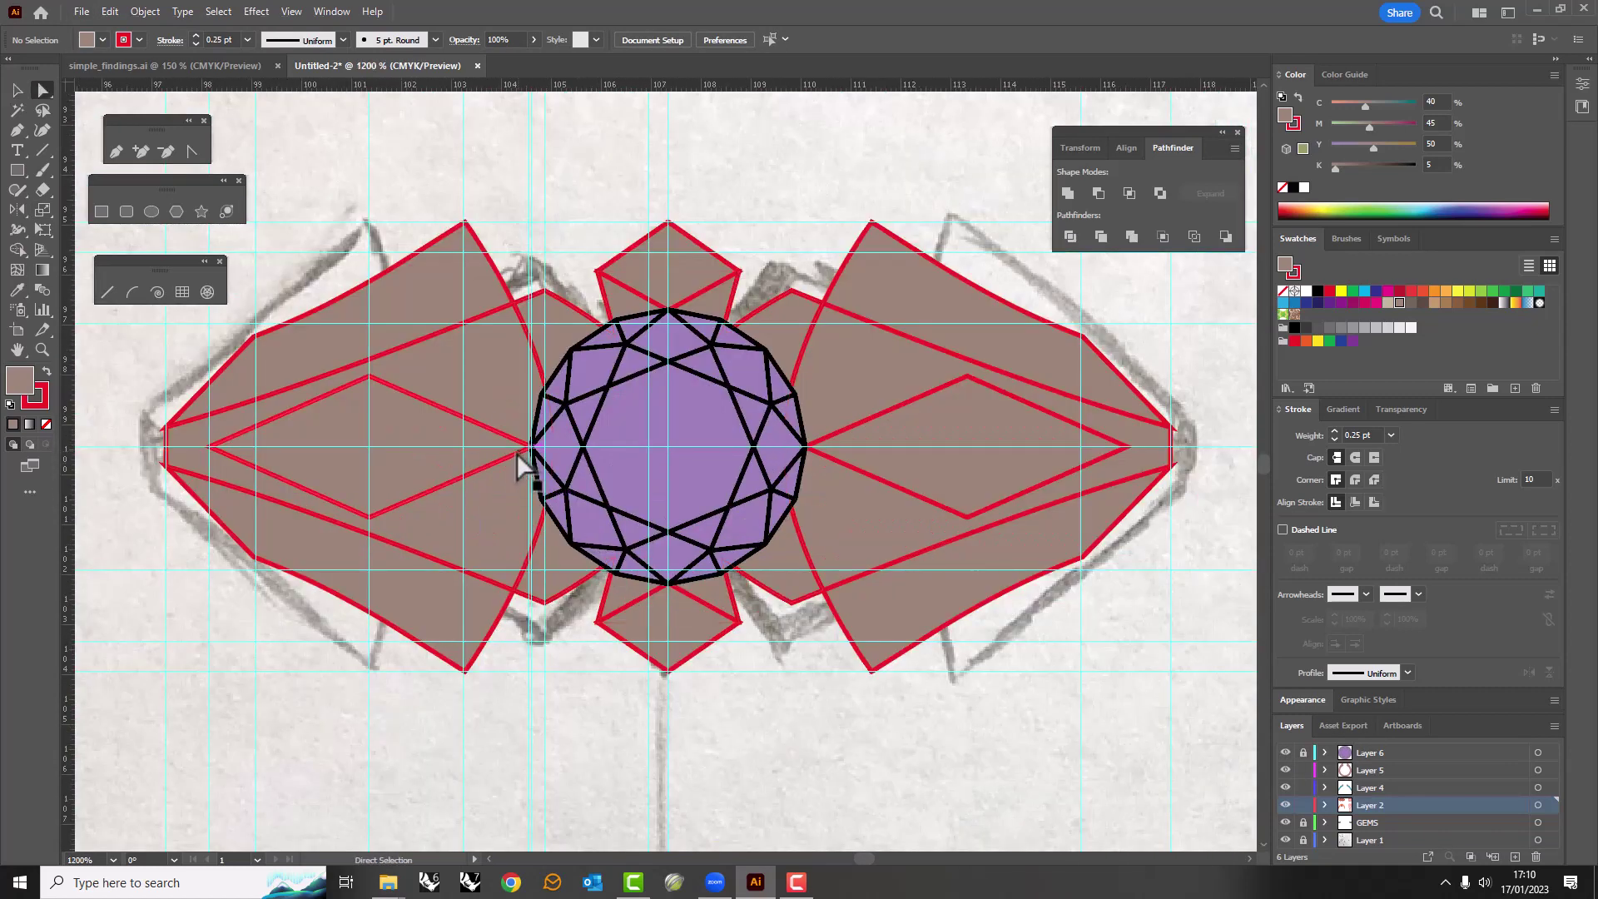
# Move Layer 7 to the top and shrink the wing shapes' points in toward the gem.
pyautogui.click(528, 464)
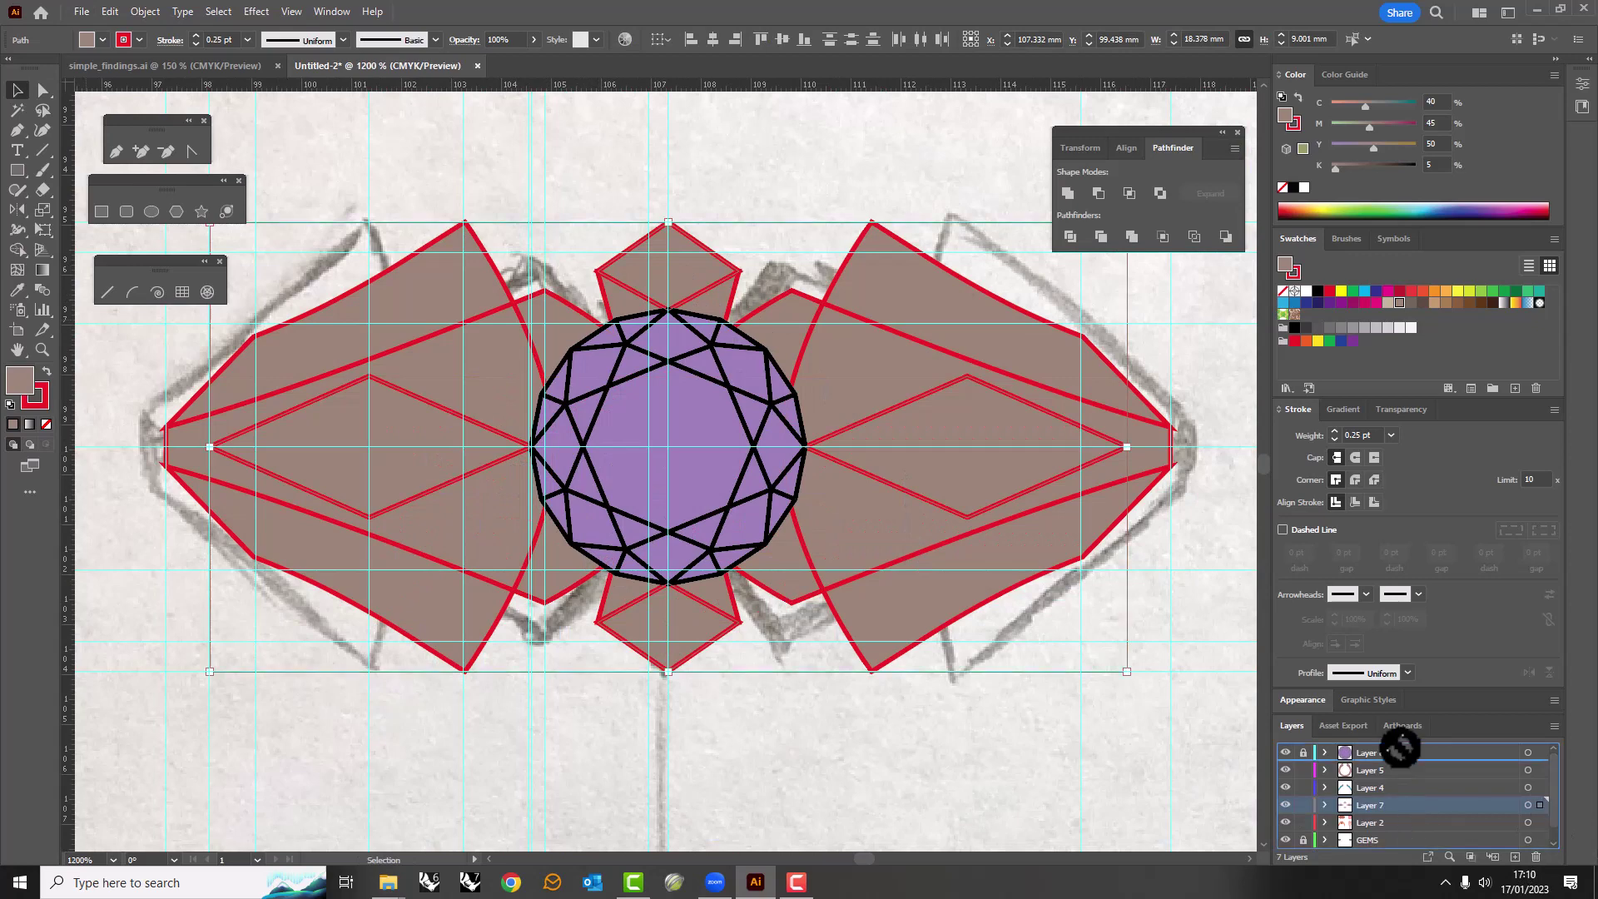
pyautogui.moveTo(1400, 747); pyautogui.dragTo(1400, 749)
pyautogui.click(926, 666)
pyautogui.keyDown('ctrl'); pyautogui.click(667, 312); pyautogui.keyUp('ctrl')
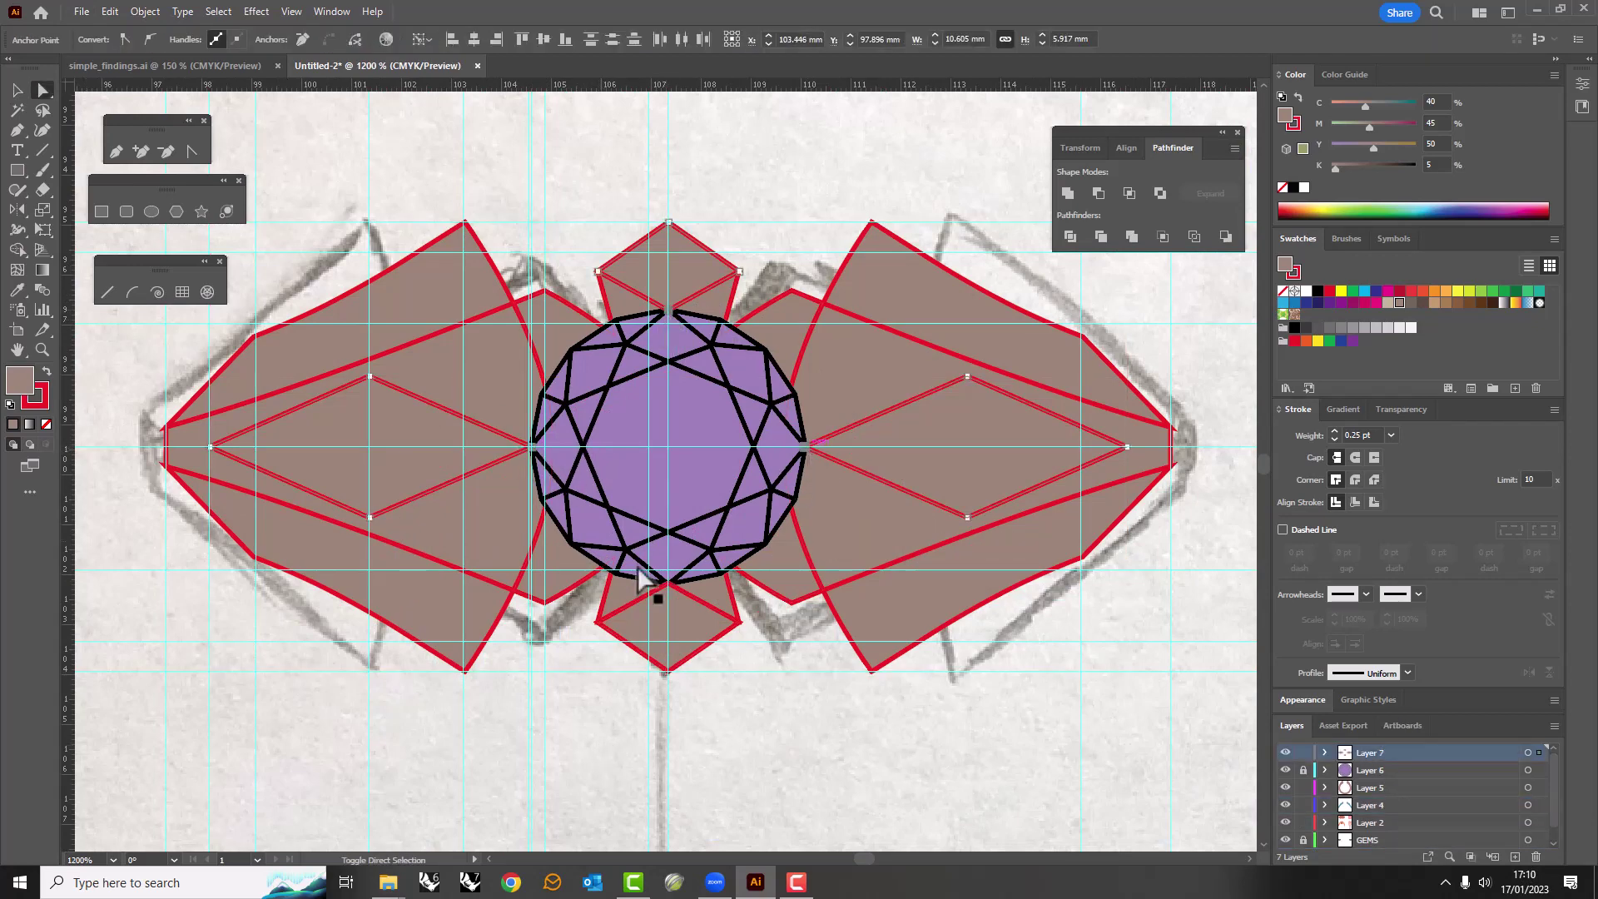
pyautogui.moveTo(803, 364); pyautogui.dragTo(773, 406)
pyautogui.hotkey('ctrl', '+')
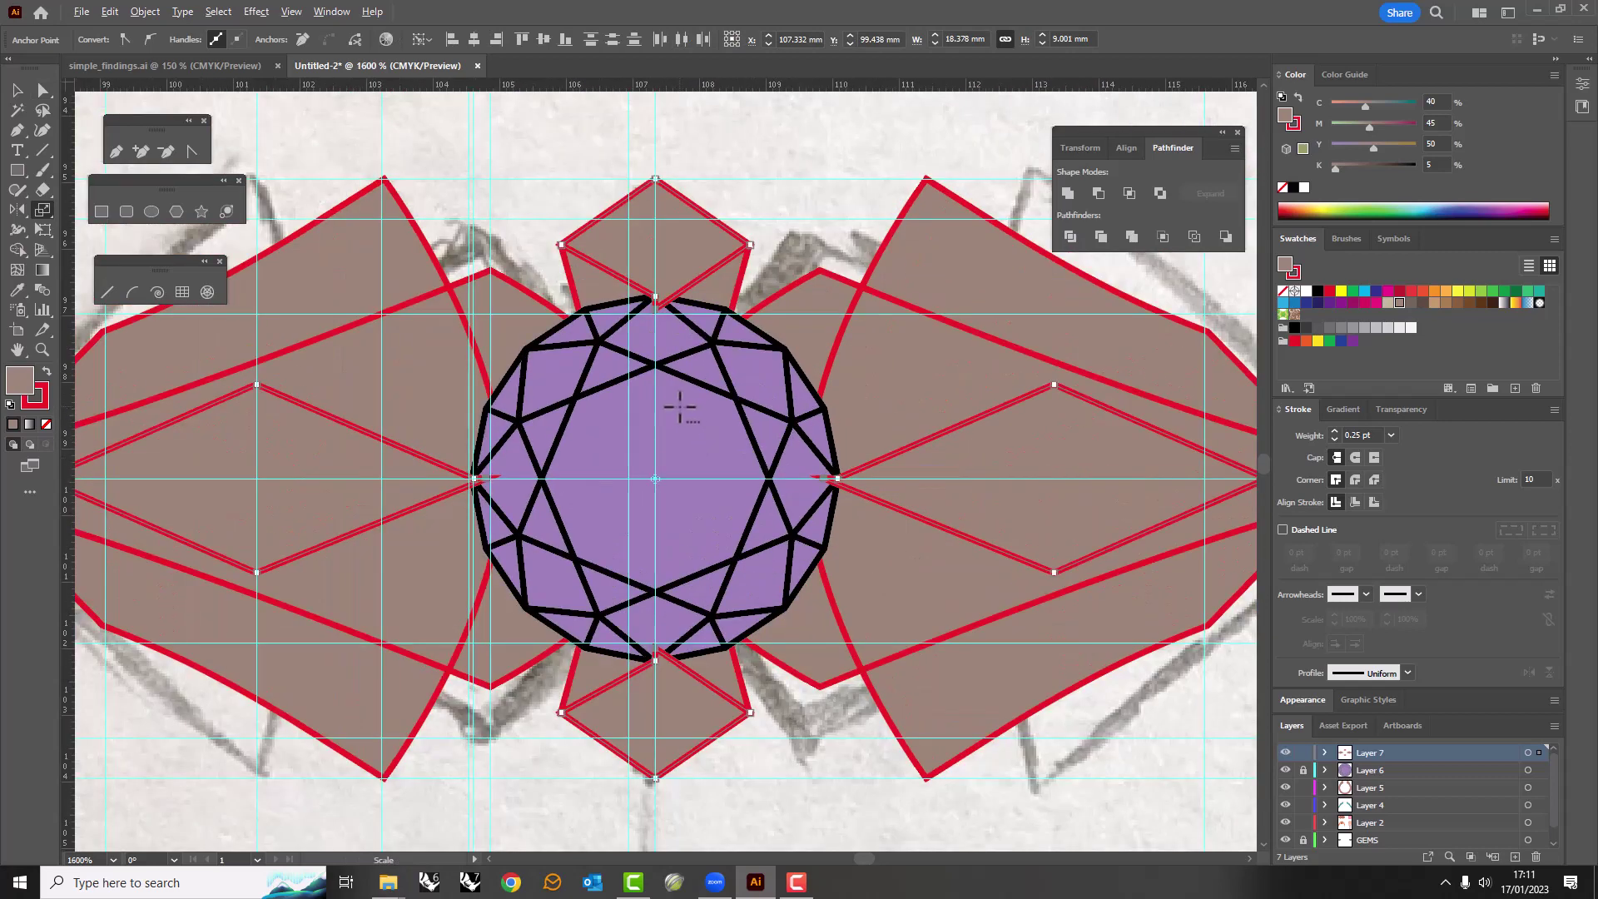
pyautogui.moveTo(731, 347); pyautogui.dragTo(716, 358)
pyautogui.press('a')
# Delete the wing anchors at the top, right and bottom gem tips.
pyautogui.click(166, 151)
pyautogui.click(655, 297)
pyautogui.click(838, 479)
pyautogui.click(655, 660)
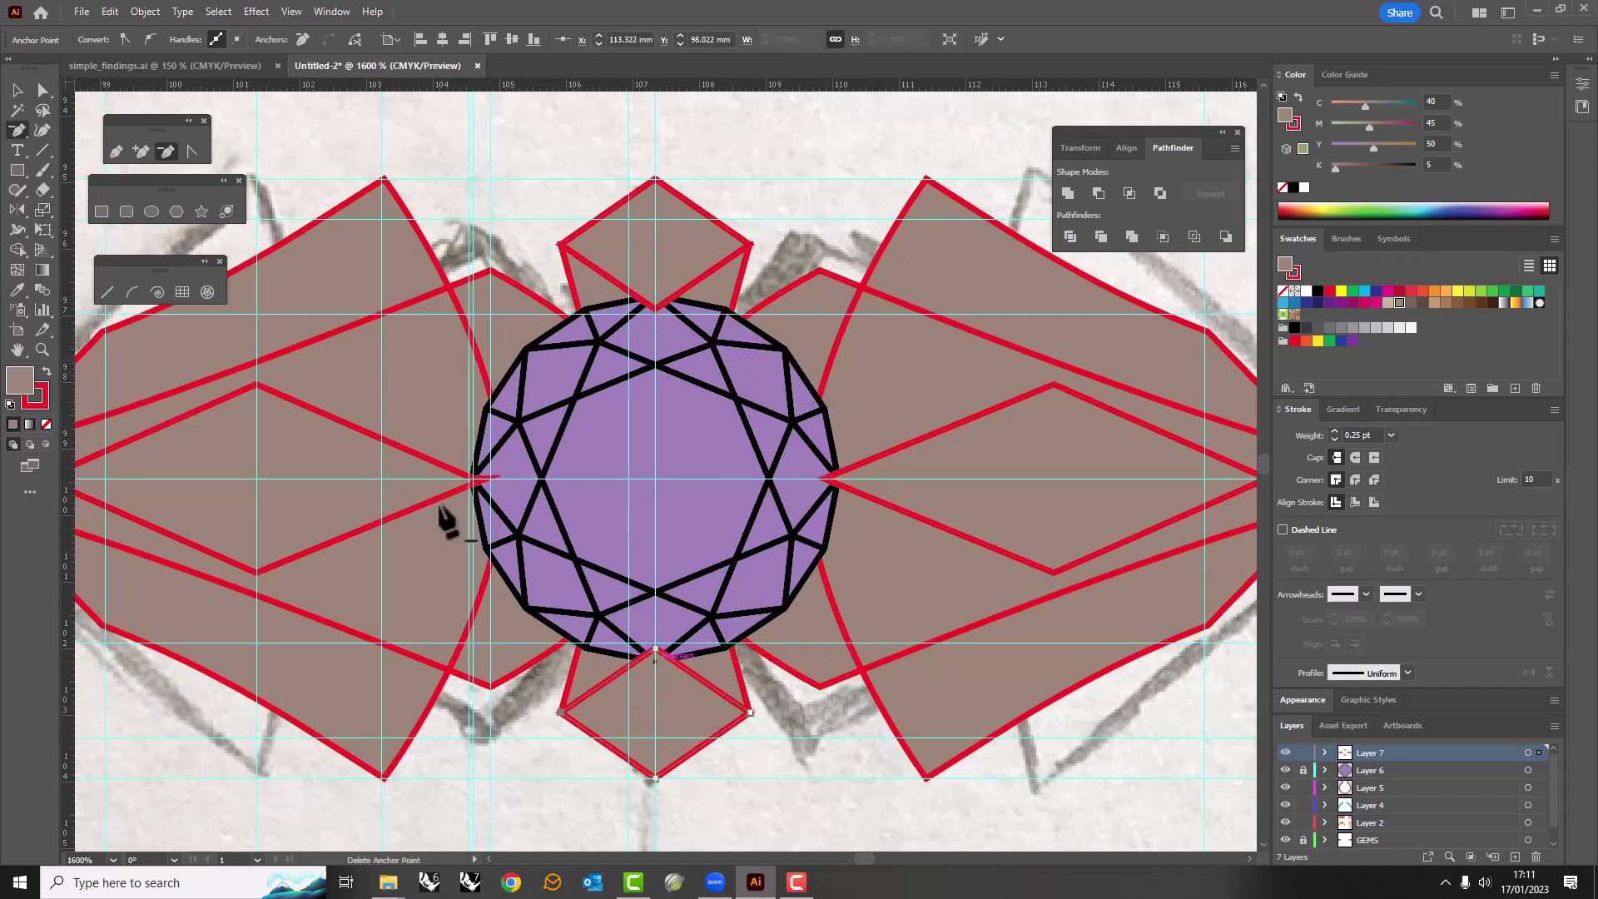
pyautogui.scroll(-3, 561, 500)
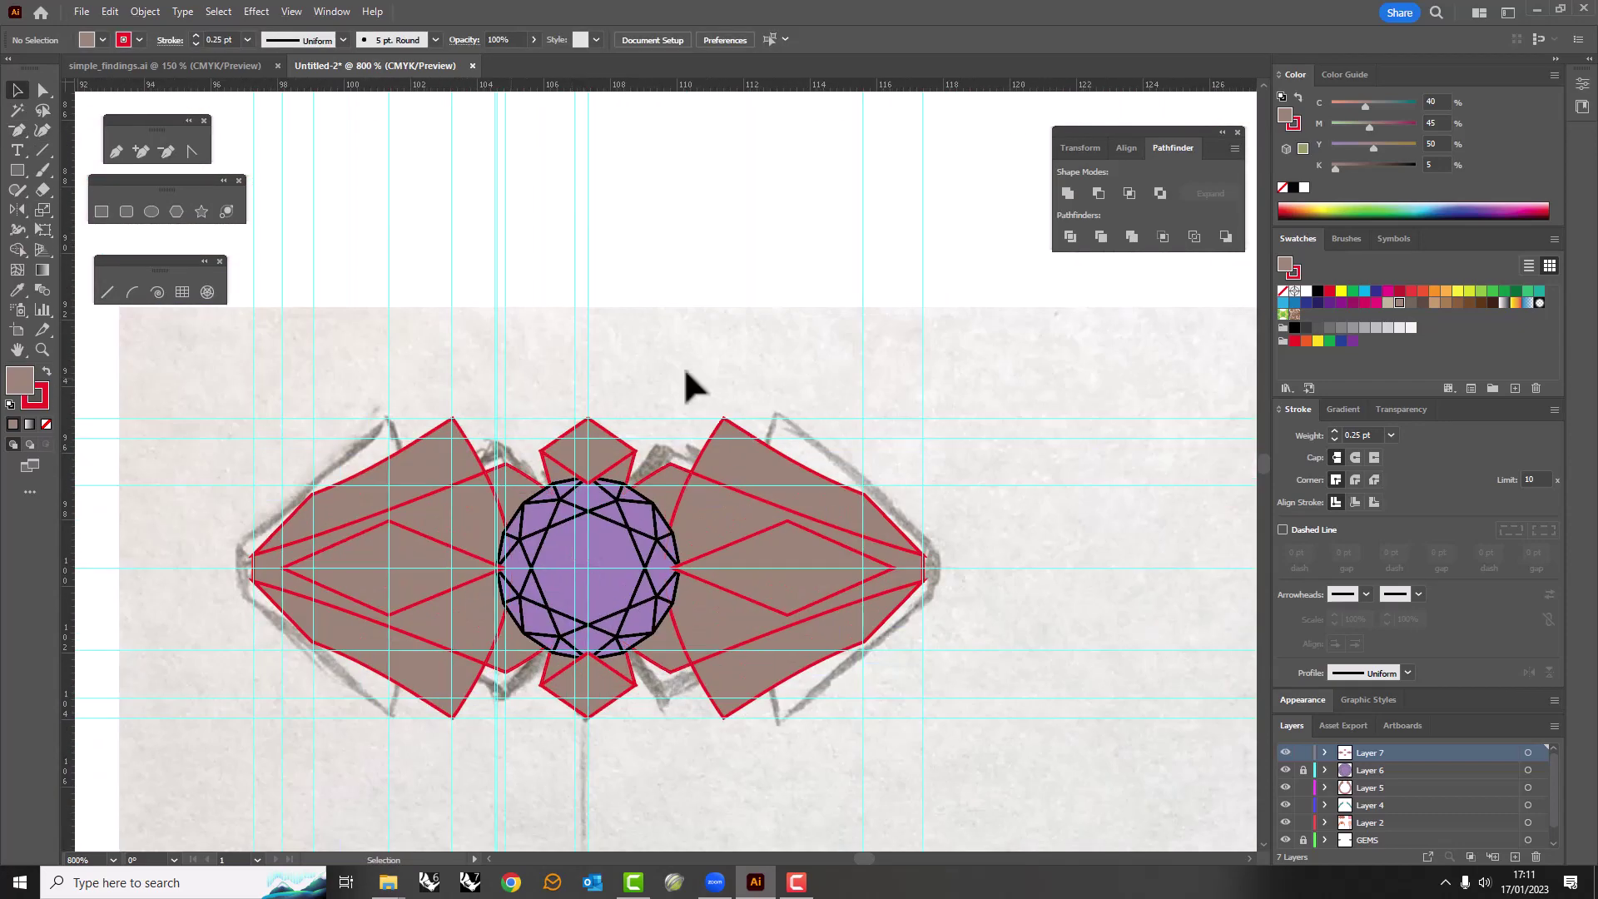
pyautogui.scroll(-5, 683, 464)
pyautogui.moveTo(683, 464)
pyautogui.mouseDown()
pyautogui.moveTo(702, 560)
pyautogui.moveTo(678, 653)
pyautogui.moveTo(691, 687)
pyautogui.mouseUp()
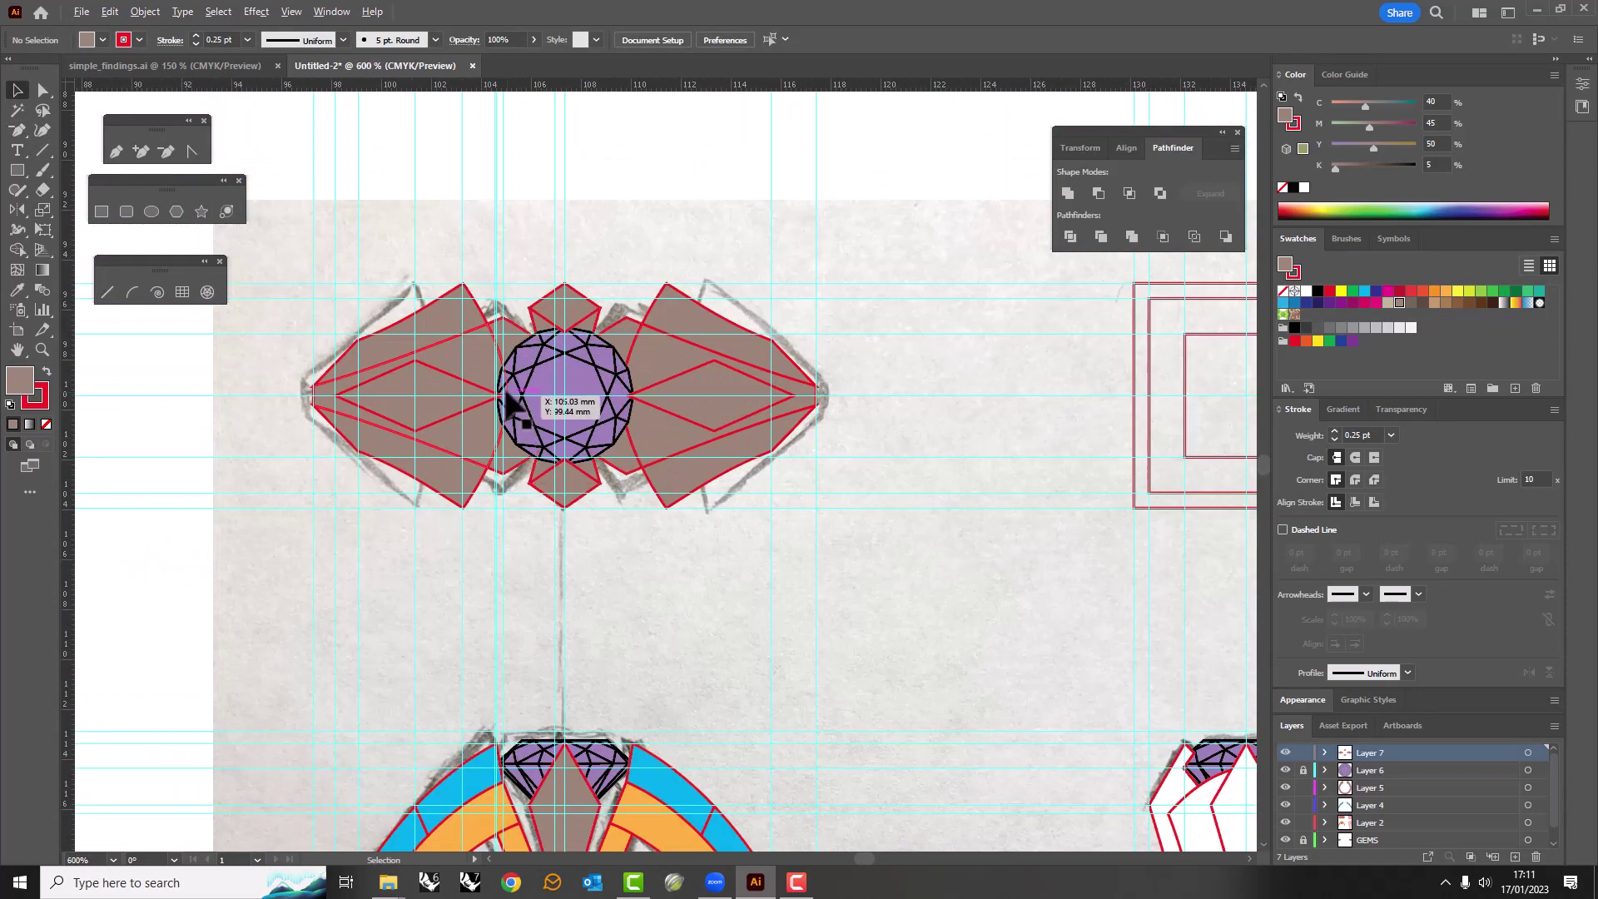
pyautogui.scroll(3, 441, 570)
pyautogui.click(463, 457)
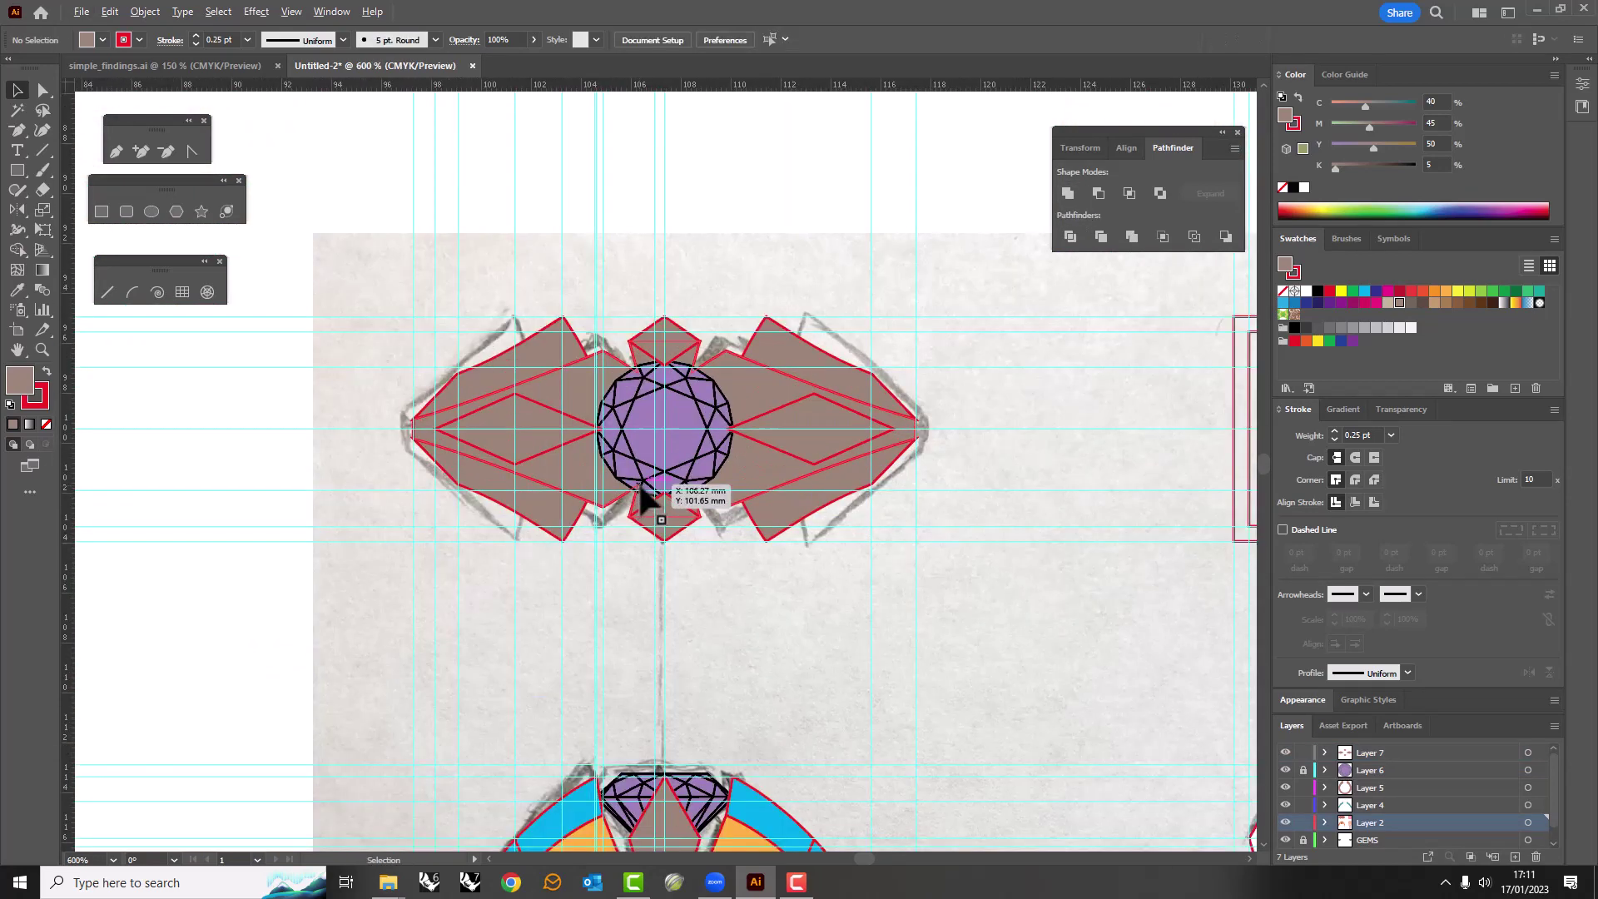
pyautogui.click(541, 596)
# Undo the last edit and toggle the upper layers to compare against the sketch.
pyautogui.hotkey('ctrl', '-')
pyautogui.scroll(-3, 615, 549)
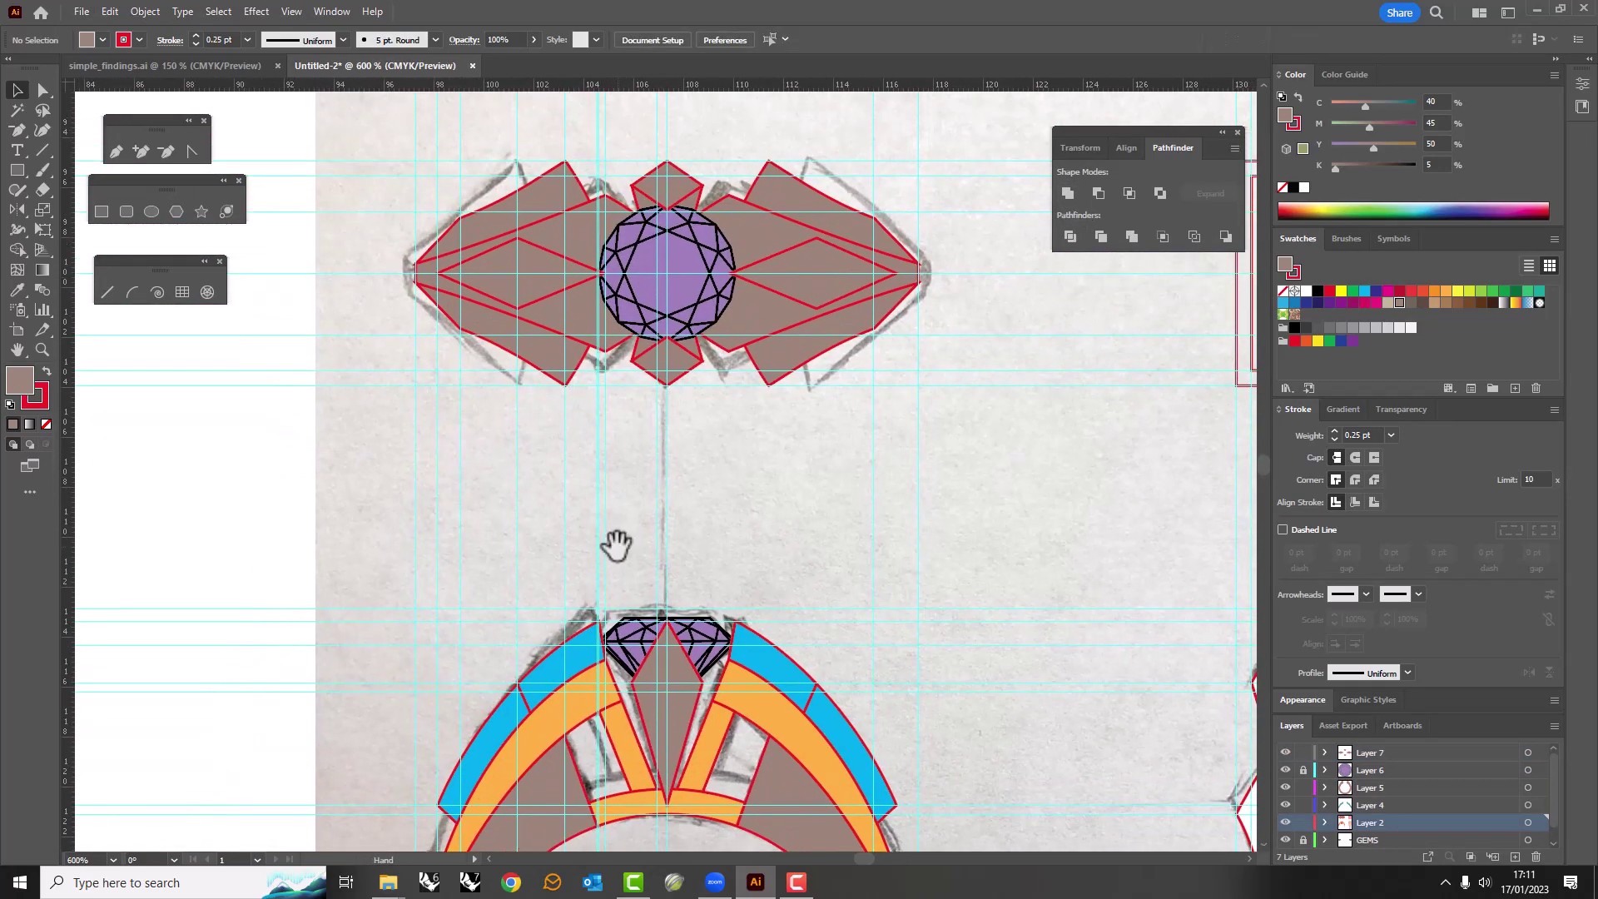
pyautogui.scroll(2, 500, 491)
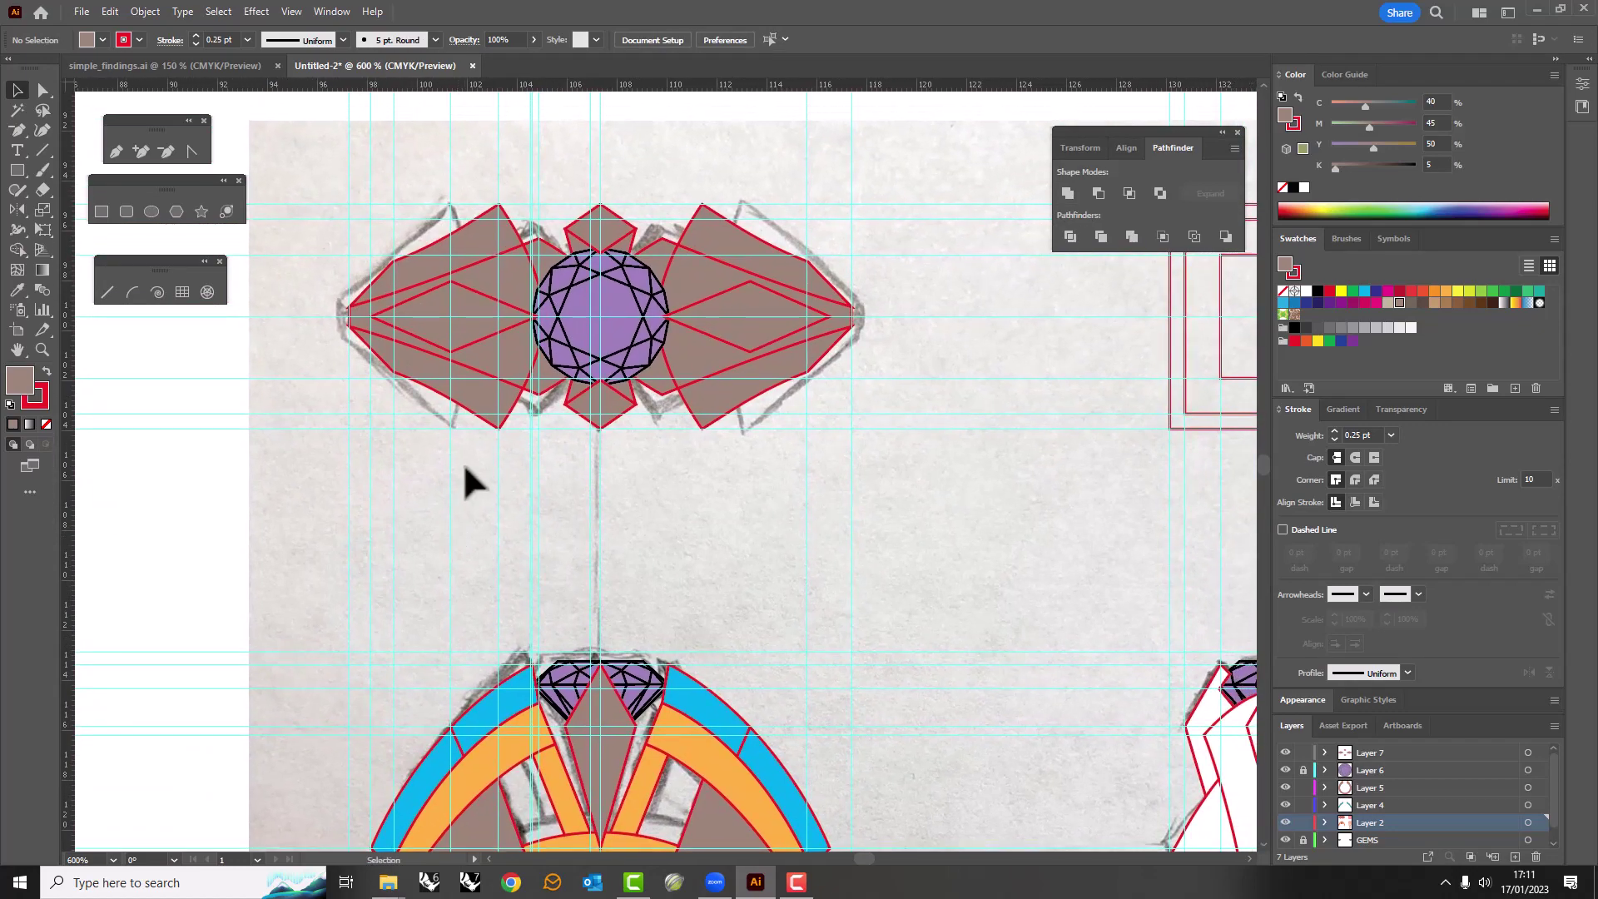
pyautogui.hotkey('ctrl', 'z')
pyautogui.scroll(-3, 470, 481)
pyautogui.scroll(2, 573, 566)
pyautogui.scroll(1, 527, 492)
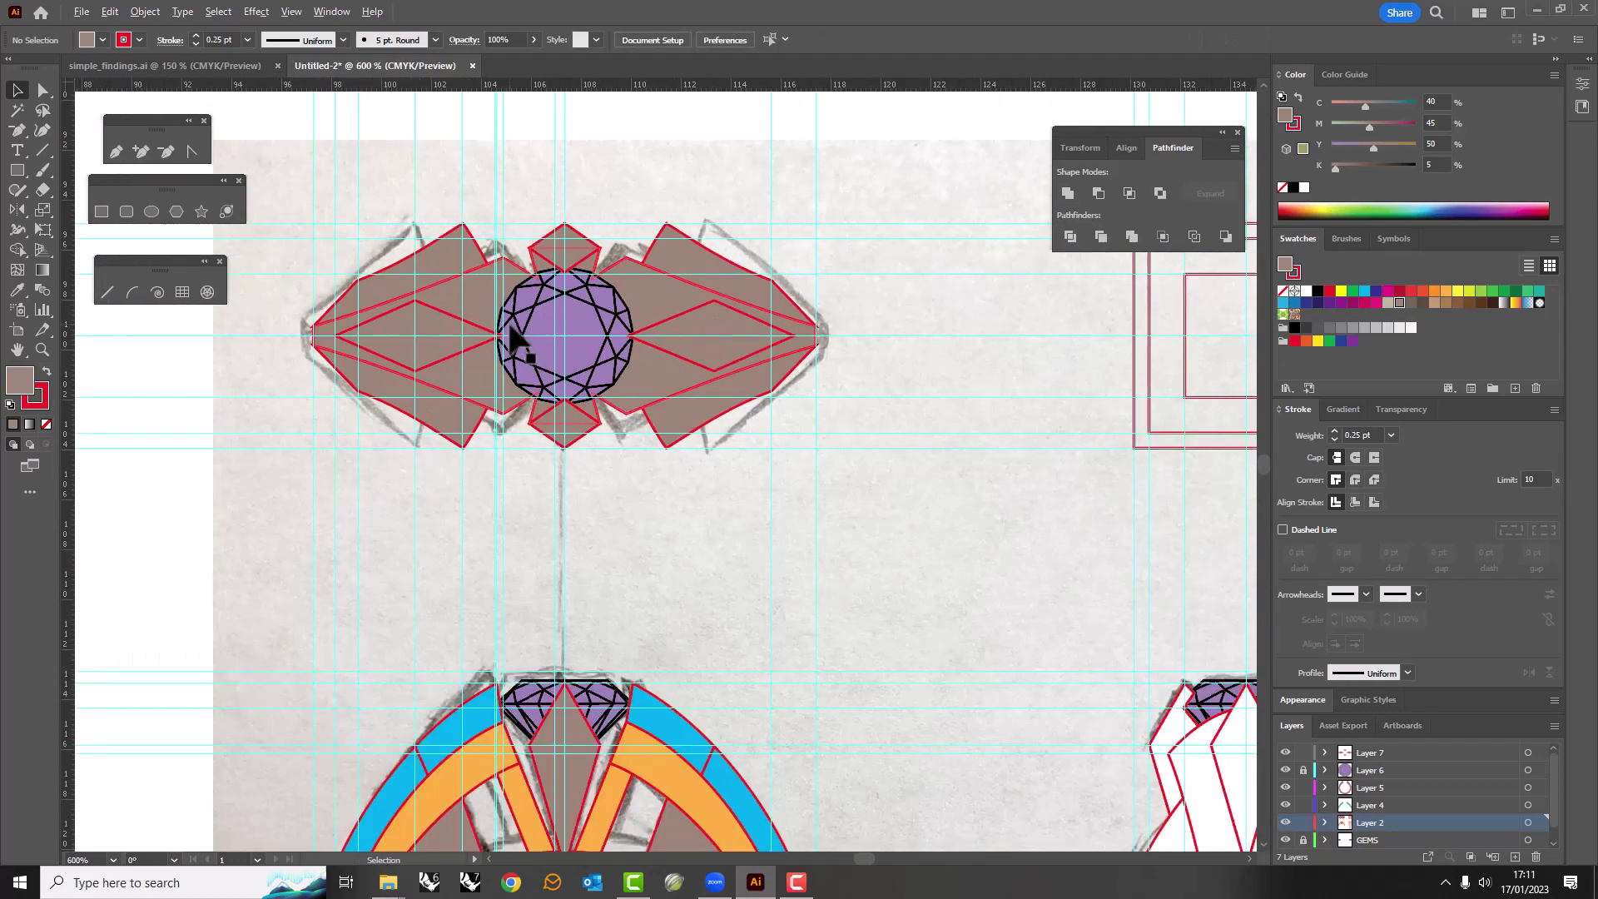
pyautogui.press('v')
pyautogui.scroll(1, 499, 348)
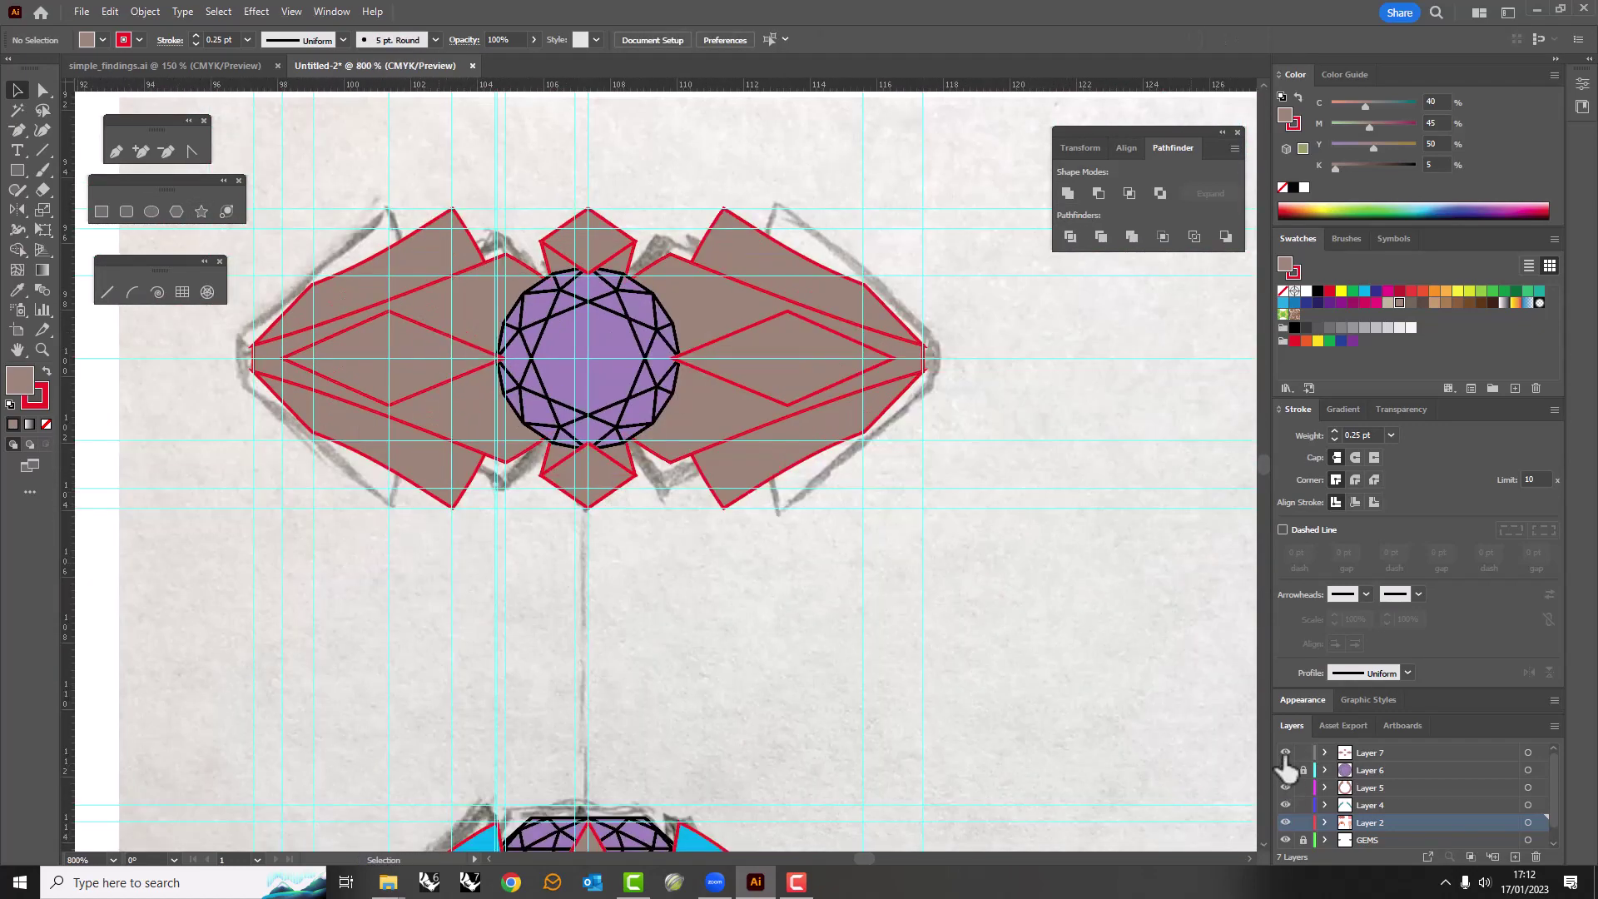
pyautogui.moveTo(1285, 753)
pyautogui.mouseDown()
pyautogui.moveTo(1285, 824)
pyautogui.moveTo(1285, 752)
pyautogui.mouseUp()
pyautogui.moveTo(543, 550)
pyautogui.mouseDown()
pyautogui.moveTo(624, 334)
pyautogui.moveTo(607, 599)
pyautogui.moveTo(574, 427)
pyautogui.moveTo(578, 511)
pyautogui.mouseUp()
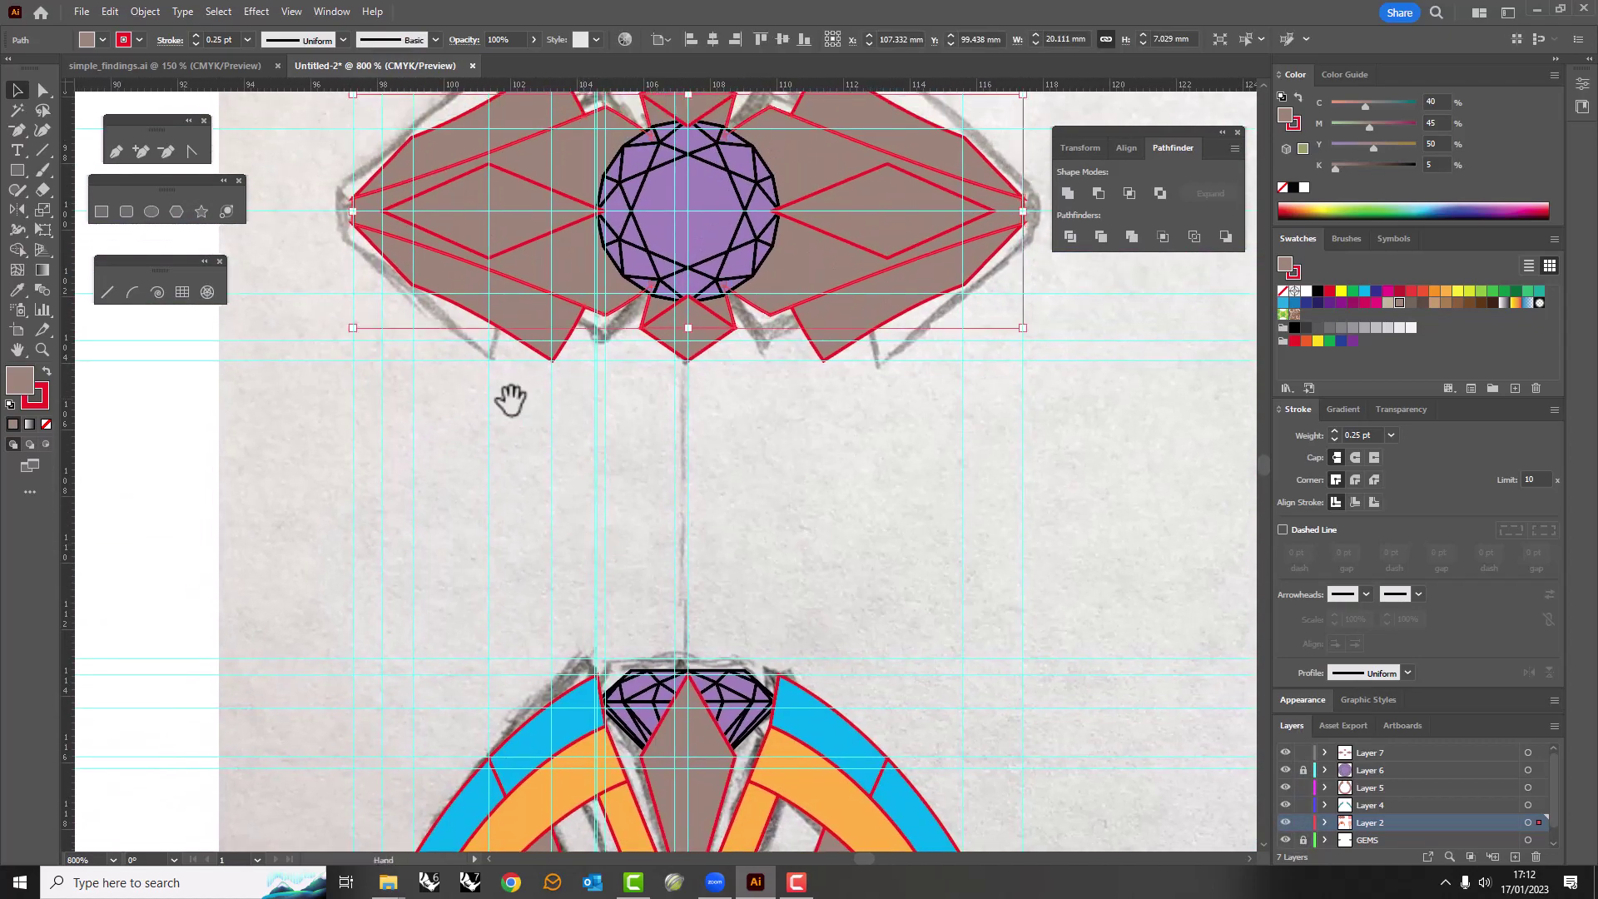
pyautogui.moveTo(510, 400); pyautogui.dragTo(512, 599)
# Draw vertical reference lines beside the gem and convert them into guides.
pyautogui.click(106, 291)
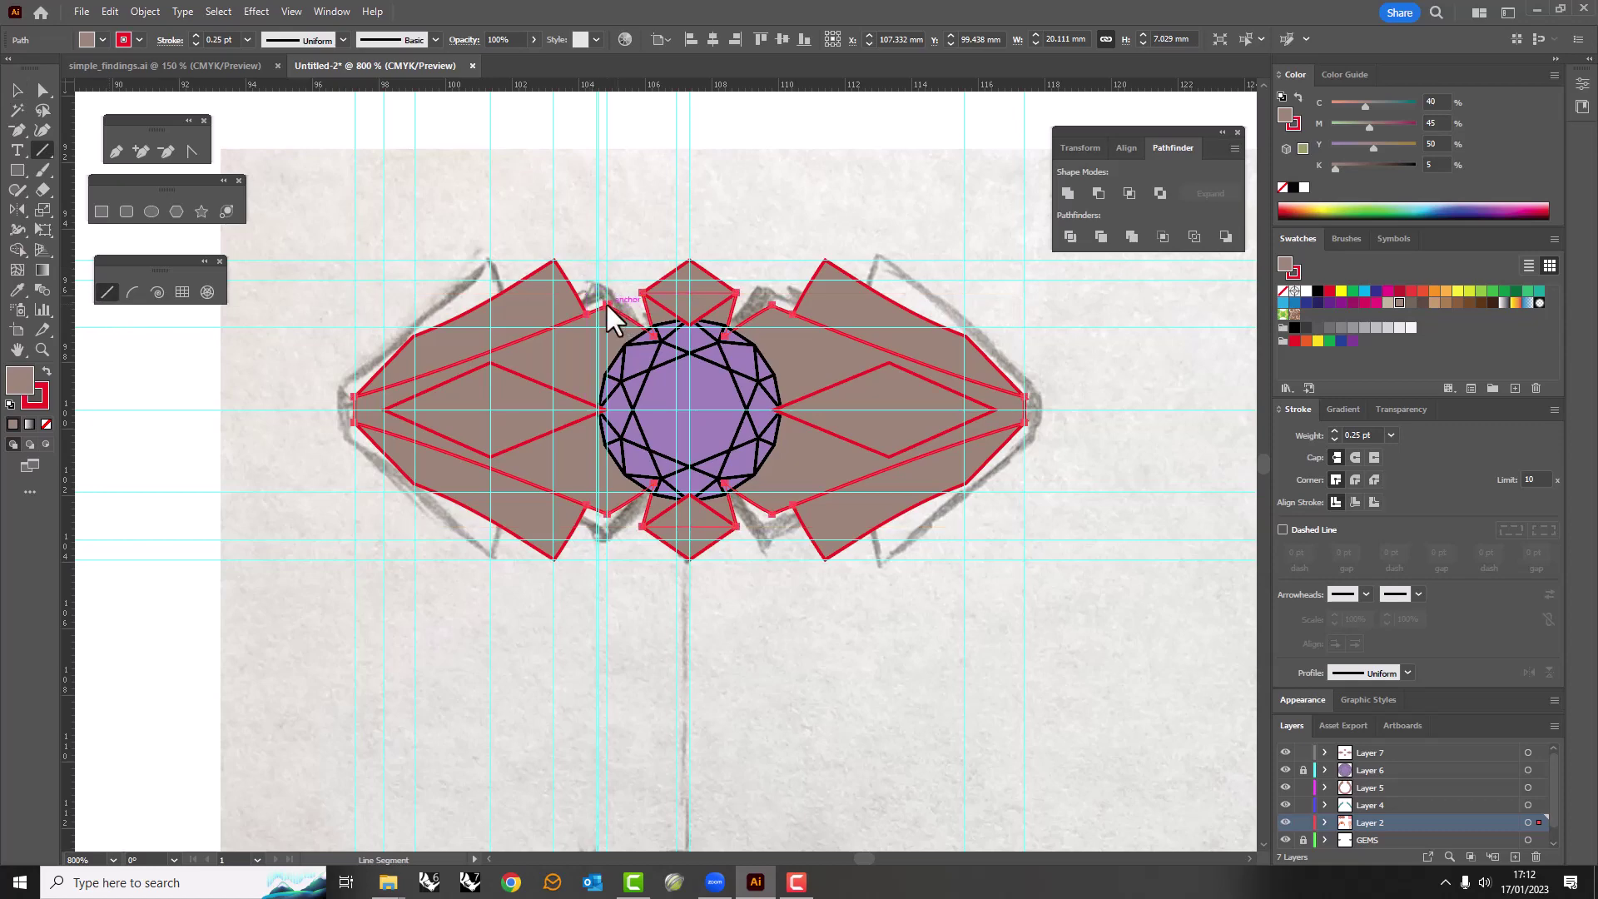
pyautogui.moveTo(772, 306); pyautogui.dragTo(775, 616)
pyautogui.keyDown('ctrl'); pyautogui.keyDown('shift'); pyautogui.click(586, 456); pyautogui.keyUp('shift'); pyautogui.keyUp('ctrl')
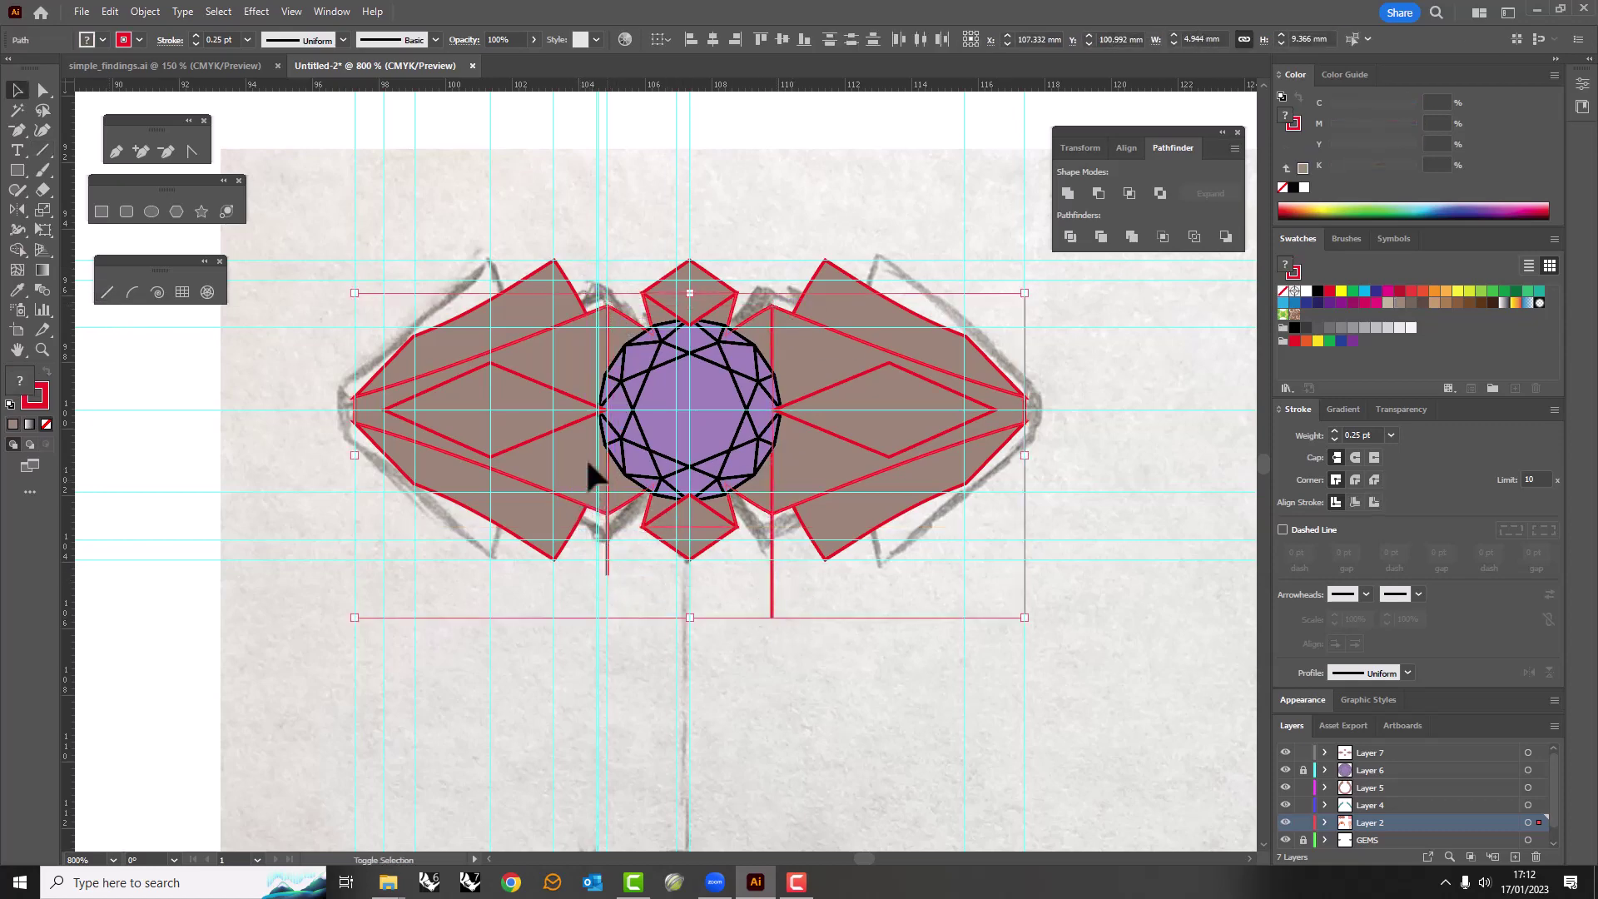
pyautogui.rightClick(593, 413)
pyautogui.click(642, 626)
pyautogui.scroll(-3, 535, 428)
pyautogui.scroll(3, 635, 358)
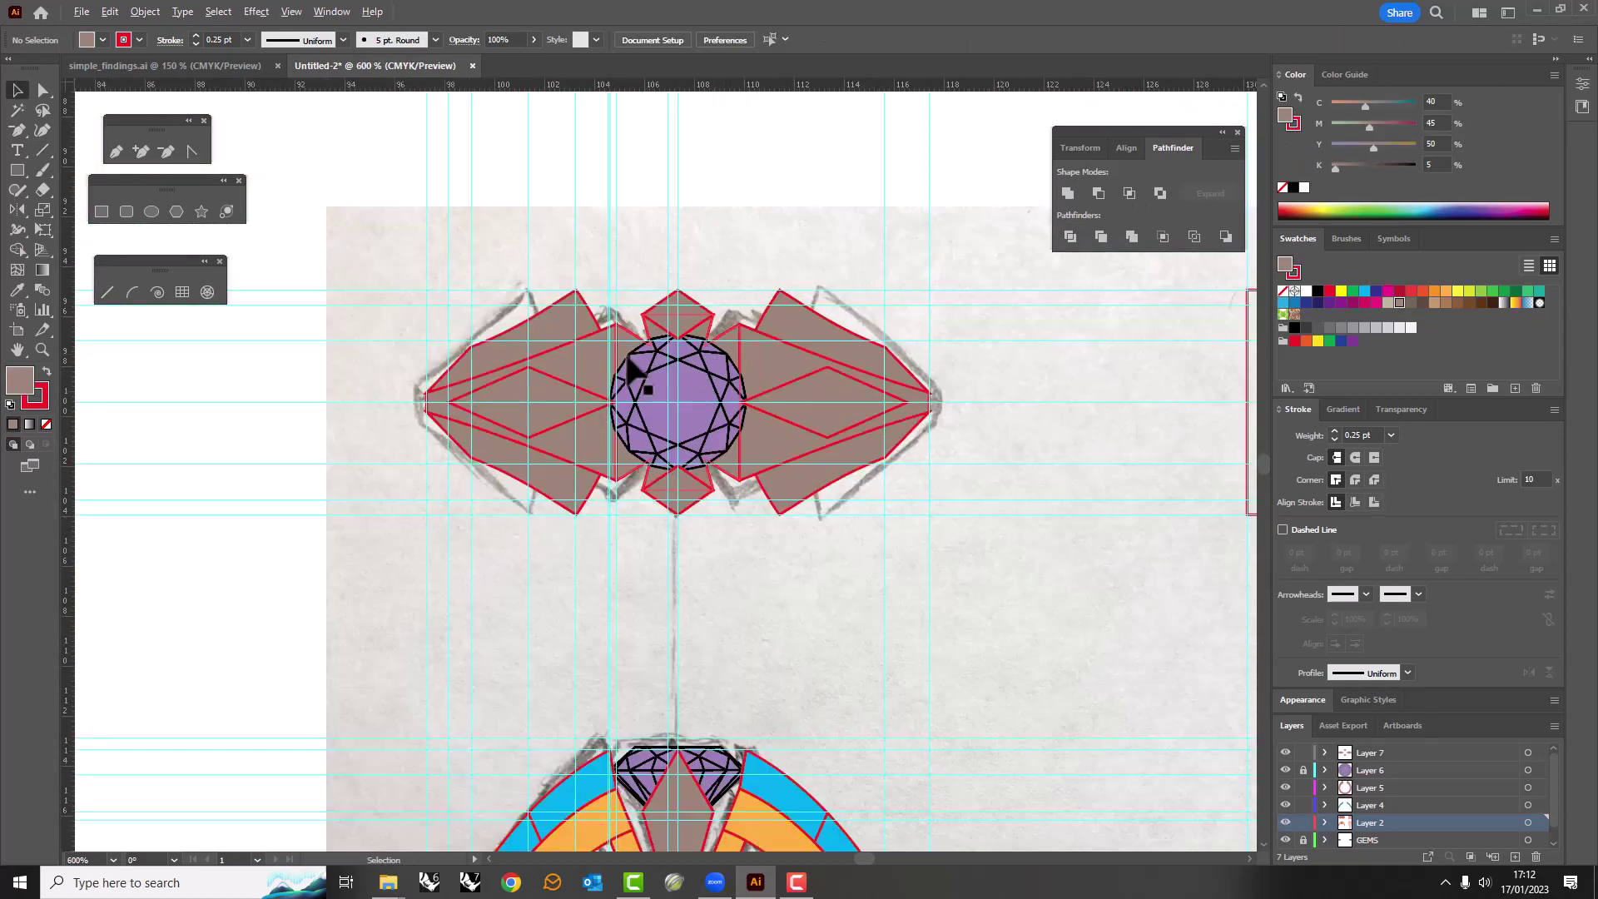
pyautogui.moveTo(523, 575)
pyautogui.mouseDown()
pyautogui.moveTo(476, 562)
pyautogui.moveTo(472, 526)
pyautogui.mouseUp()
pyautogui.scroll(-4, 558, 576)
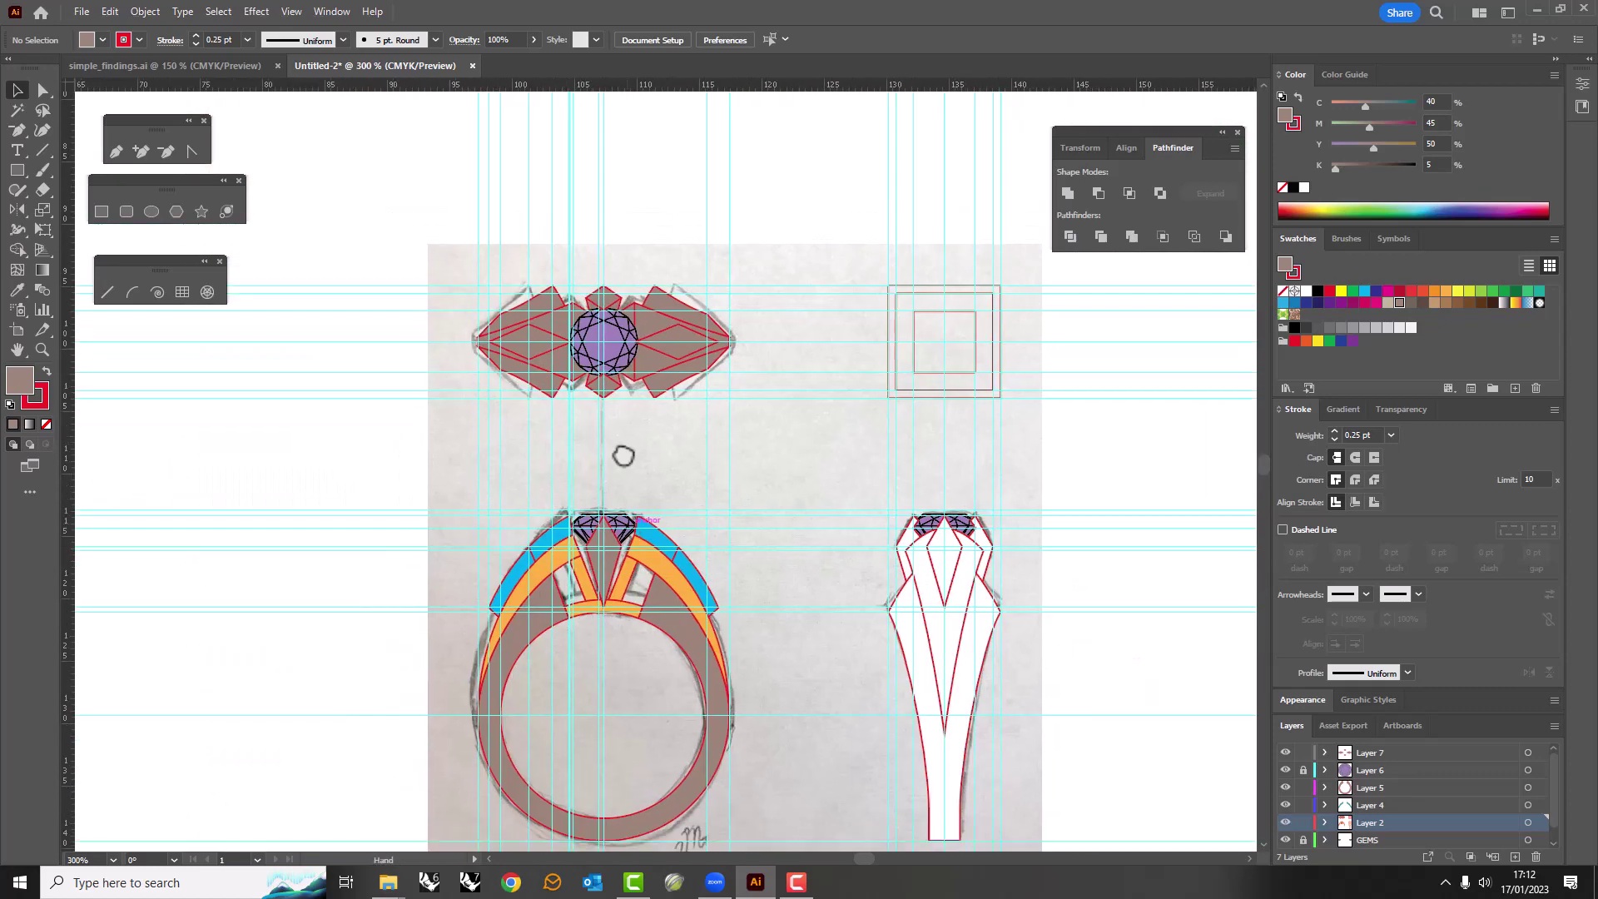
pyautogui.scroll(2, 624, 453)
# Save the ring drawing under the new name archangel_ring_3way.
pyautogui.click(80, 12)
pyautogui.click(263, 298)
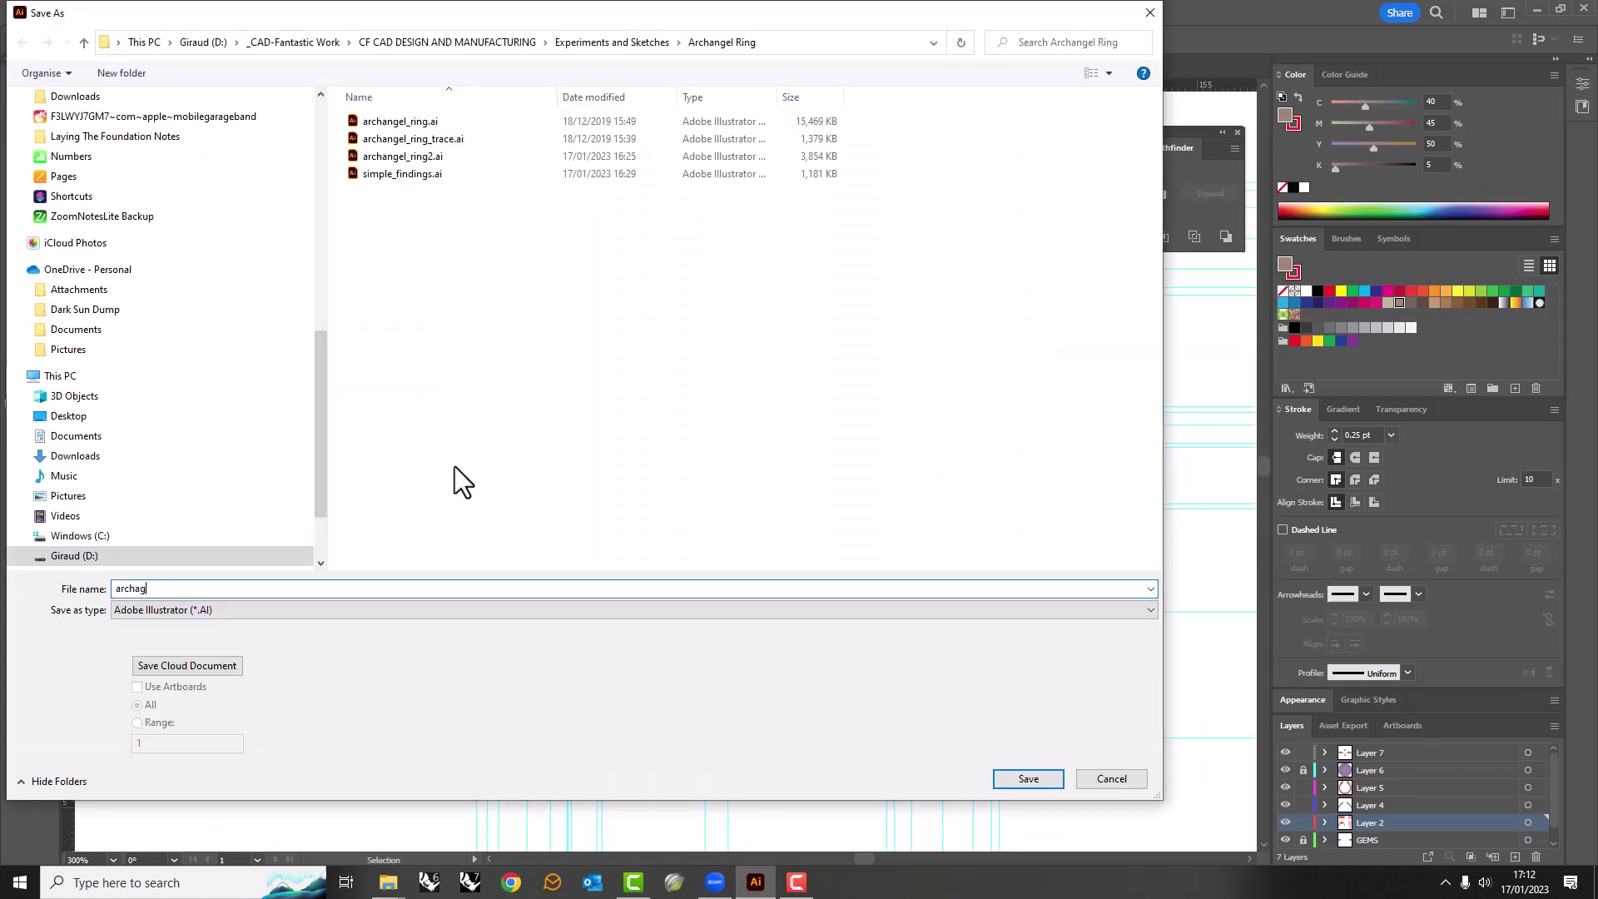
pyautogui.press('Escape')
pyautogui.press('Escape')
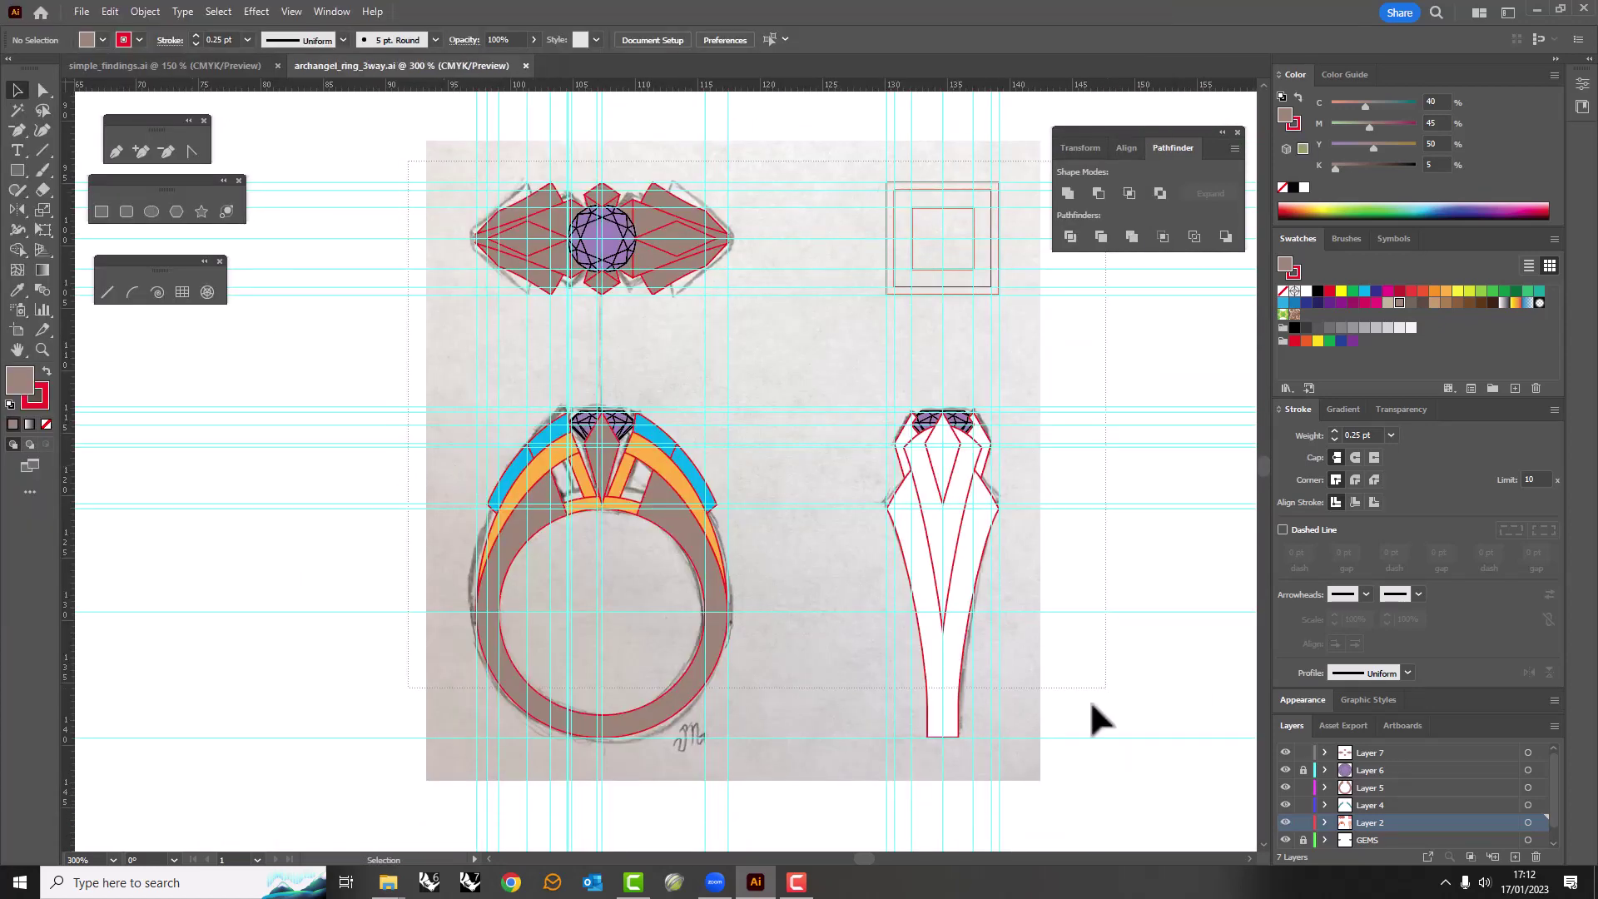
# Bring the gold colour rectangles from simple_findings.ai into the ring document.
pyautogui.click(164, 65)
pyautogui.click(750, 655)
pyautogui.moveTo(751, 657); pyautogui.dragTo(697, 571)
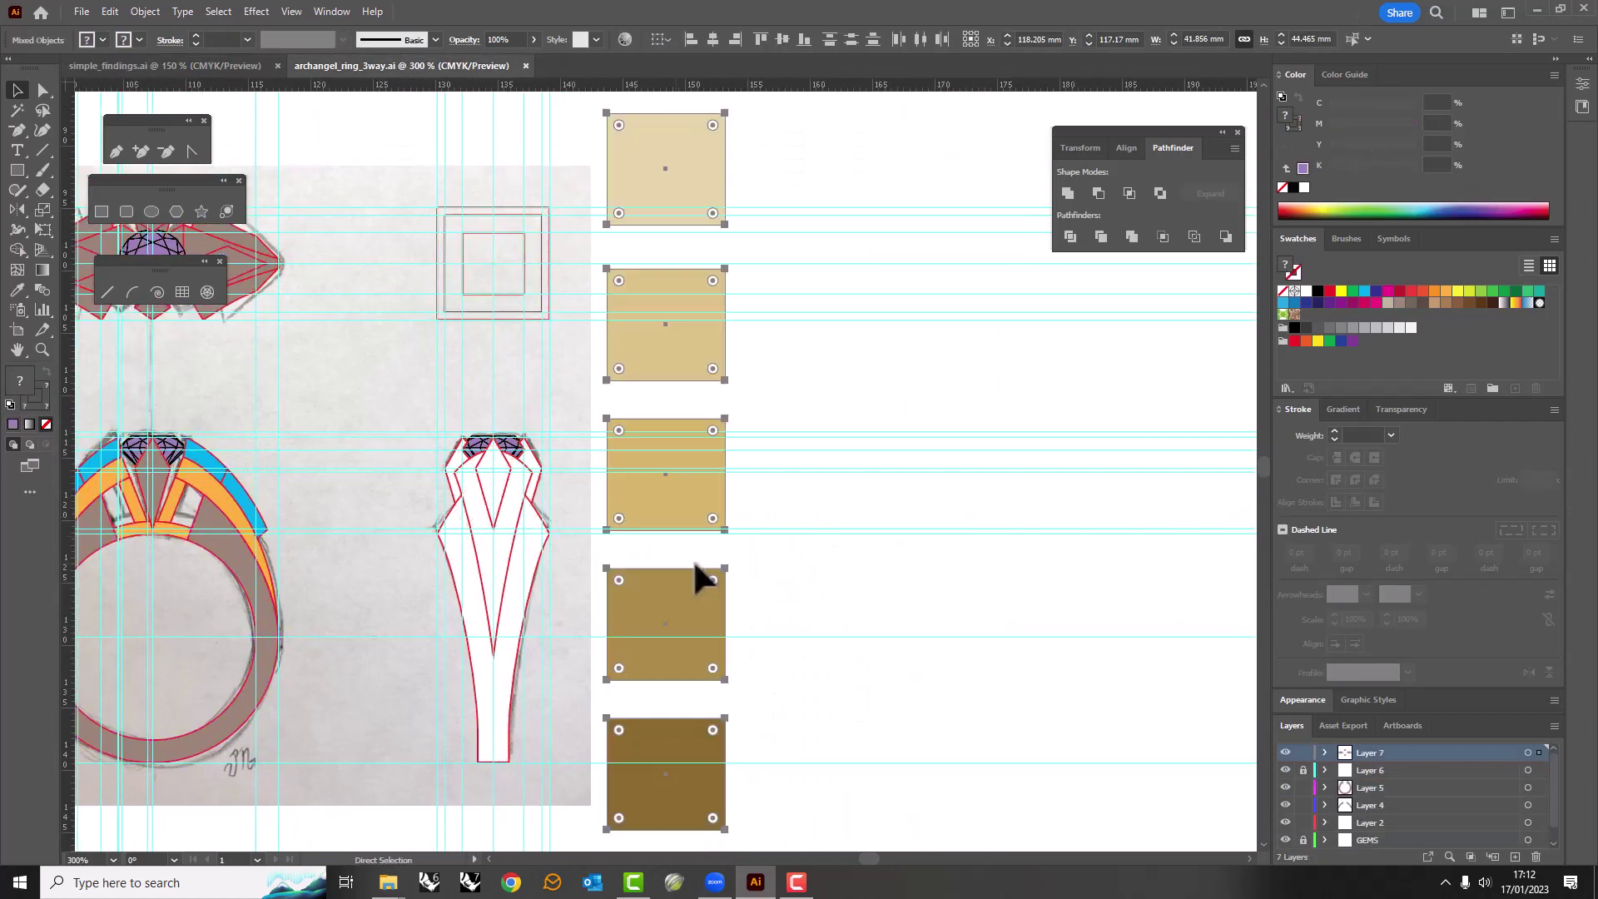
pyautogui.moveTo(408, 468); pyautogui.dragTo(561, 466)
pyautogui.moveTo(410, 256); pyautogui.dragTo(572, 215)
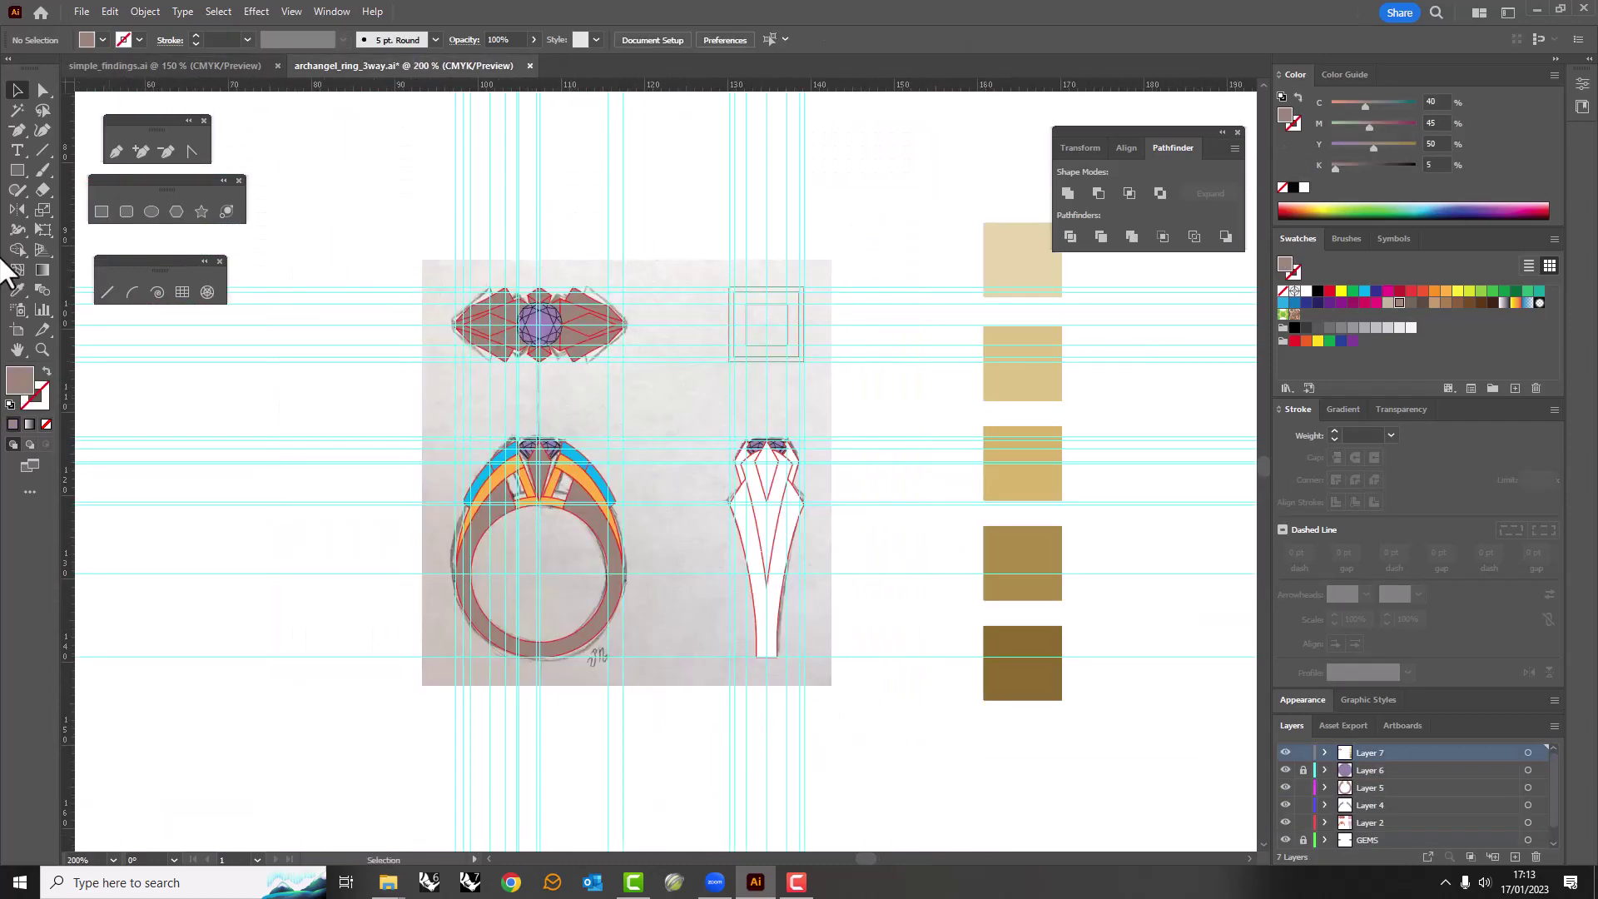
# Sample the gold rectangles' colours and add the gold to the Swatches panel.
pyautogui.click(17, 289)
pyautogui.click(1022, 260)
pyautogui.click(1022, 463)
pyautogui.moveTo(1422, 307); pyautogui.dragTo(1361, 315)
pyautogui.moveTo(913, 391); pyautogui.dragTo(802, 440)
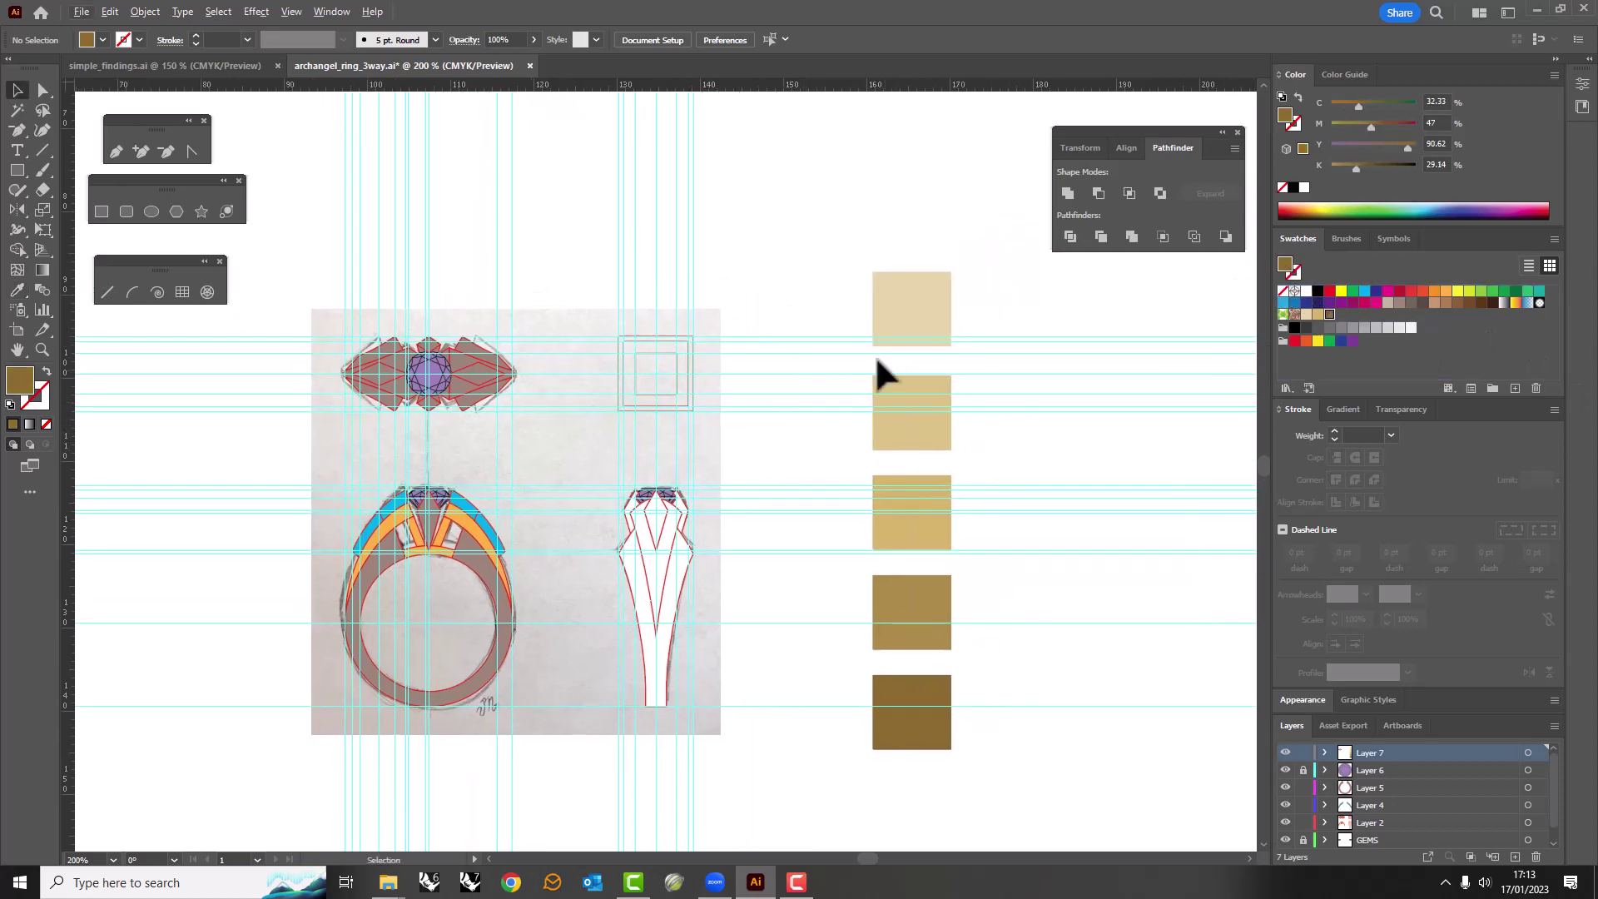
# Build a gold gradient with the dark gold as a middle stop at 50%.
pyautogui.click(1342, 409)
pyautogui.click(1288, 438)
pyautogui.click(1413, 546)
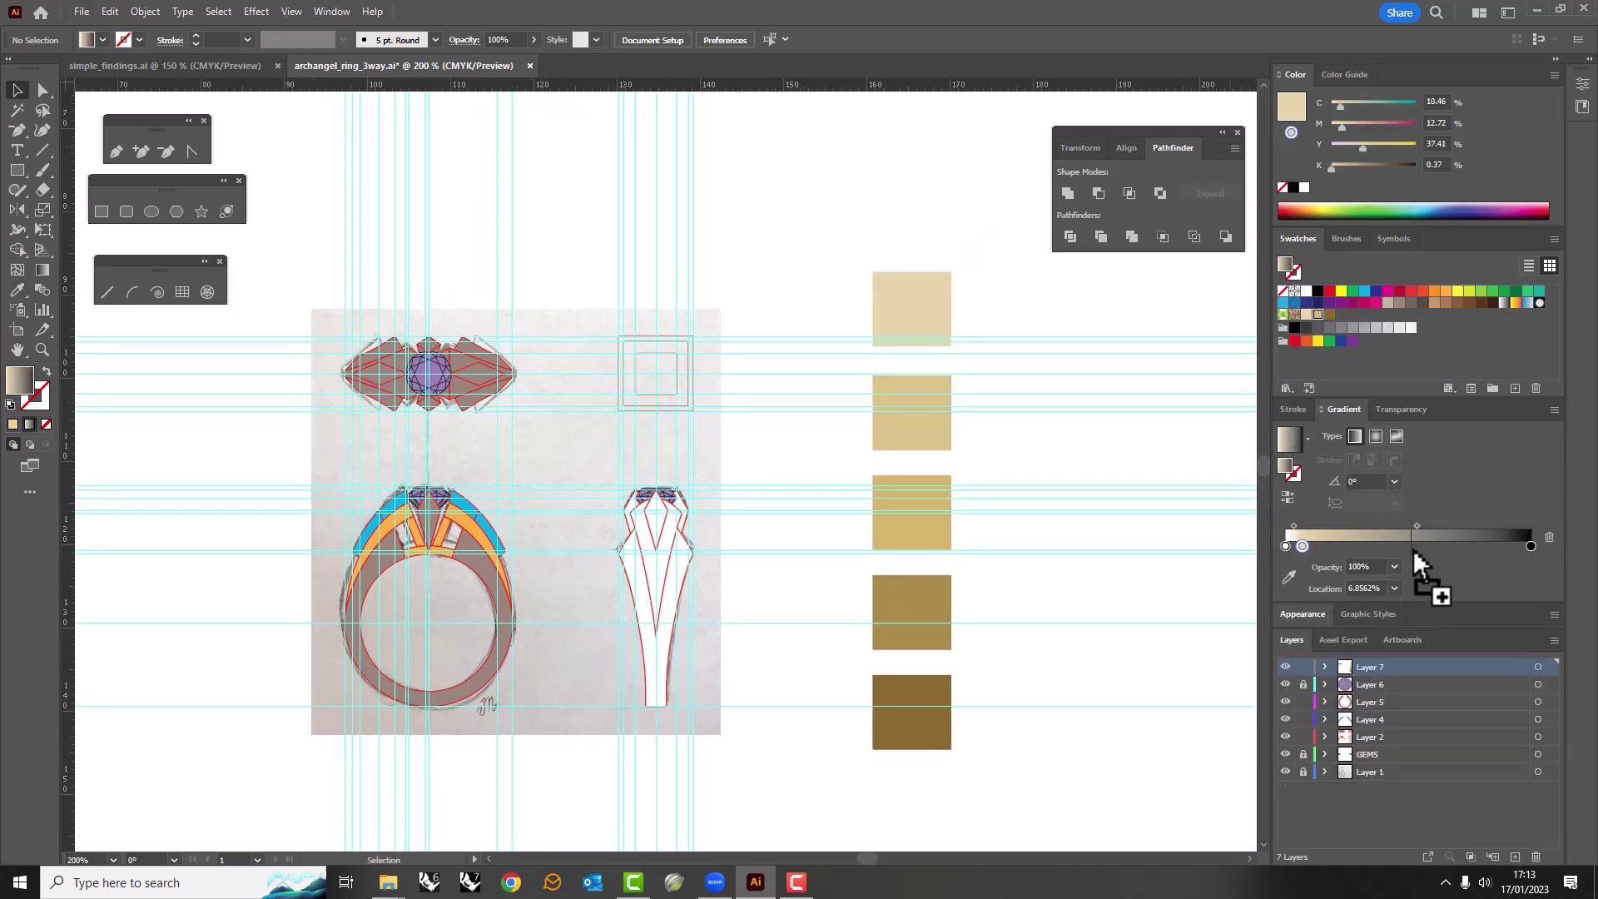
pyautogui.moveTo(1459, 450); pyautogui.dragTo(1526, 542)
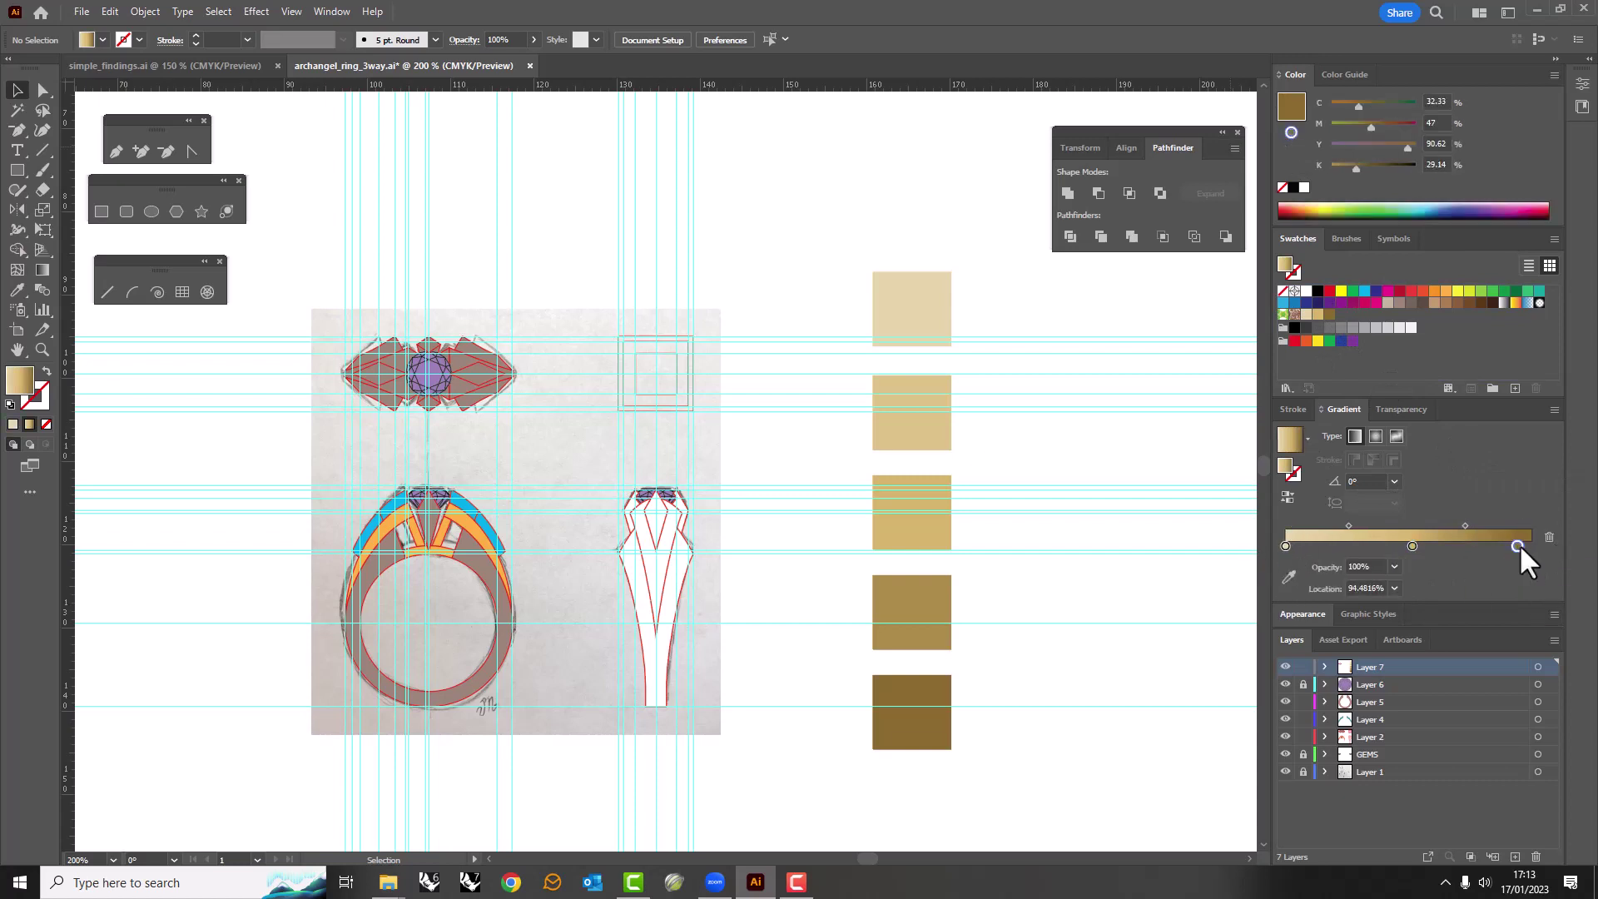
pyautogui.write('0')
pyautogui.press('Return')
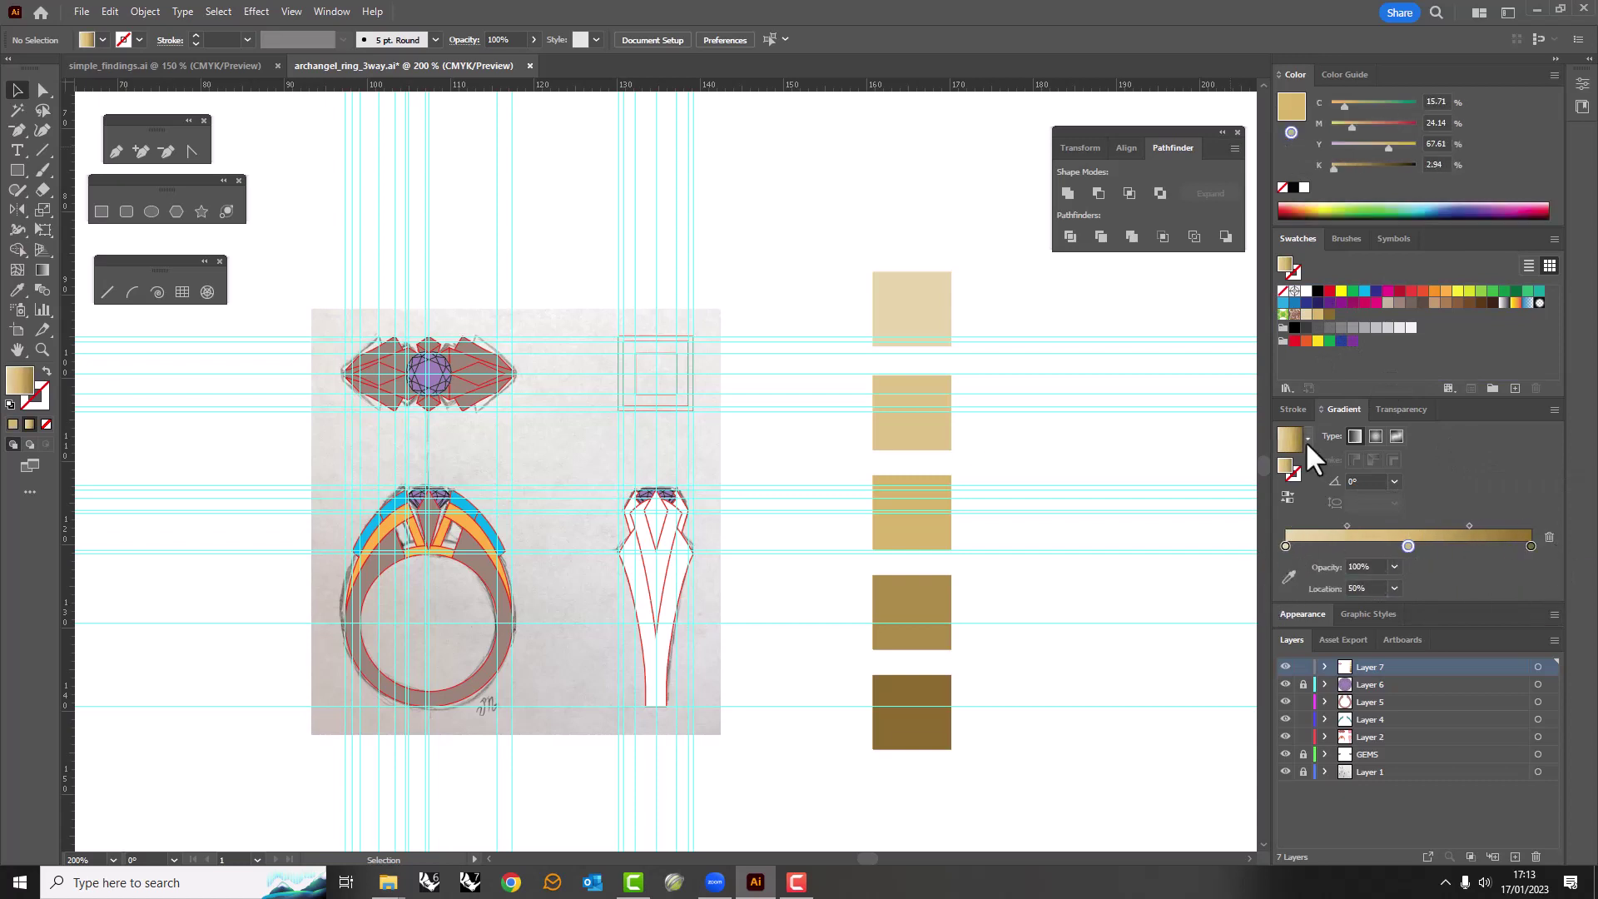
pyautogui.moveTo(1360, 333); pyautogui.dragTo(1355, 320)
# Select every ring shape and fill them all with the flat tan swatch.
pyautogui.scroll(-2, 688, 453)
pyautogui.hscroll(-2, 688, 453)
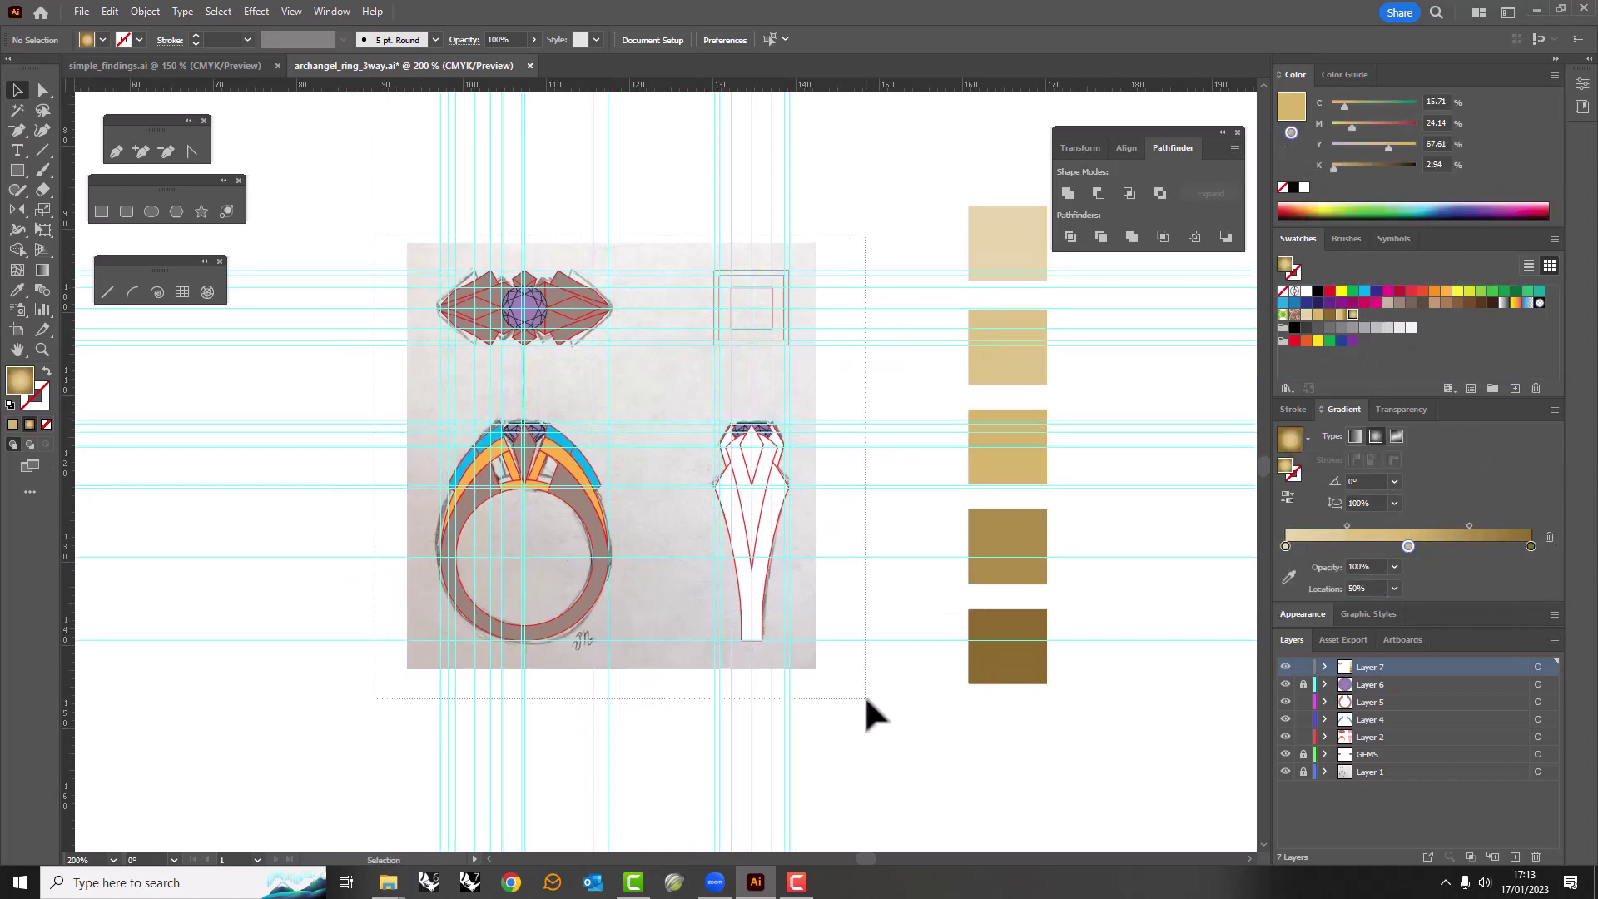
pyautogui.hotkey('ctrl', 'a')
pyautogui.click(1352, 314)
pyautogui.click(1320, 317)
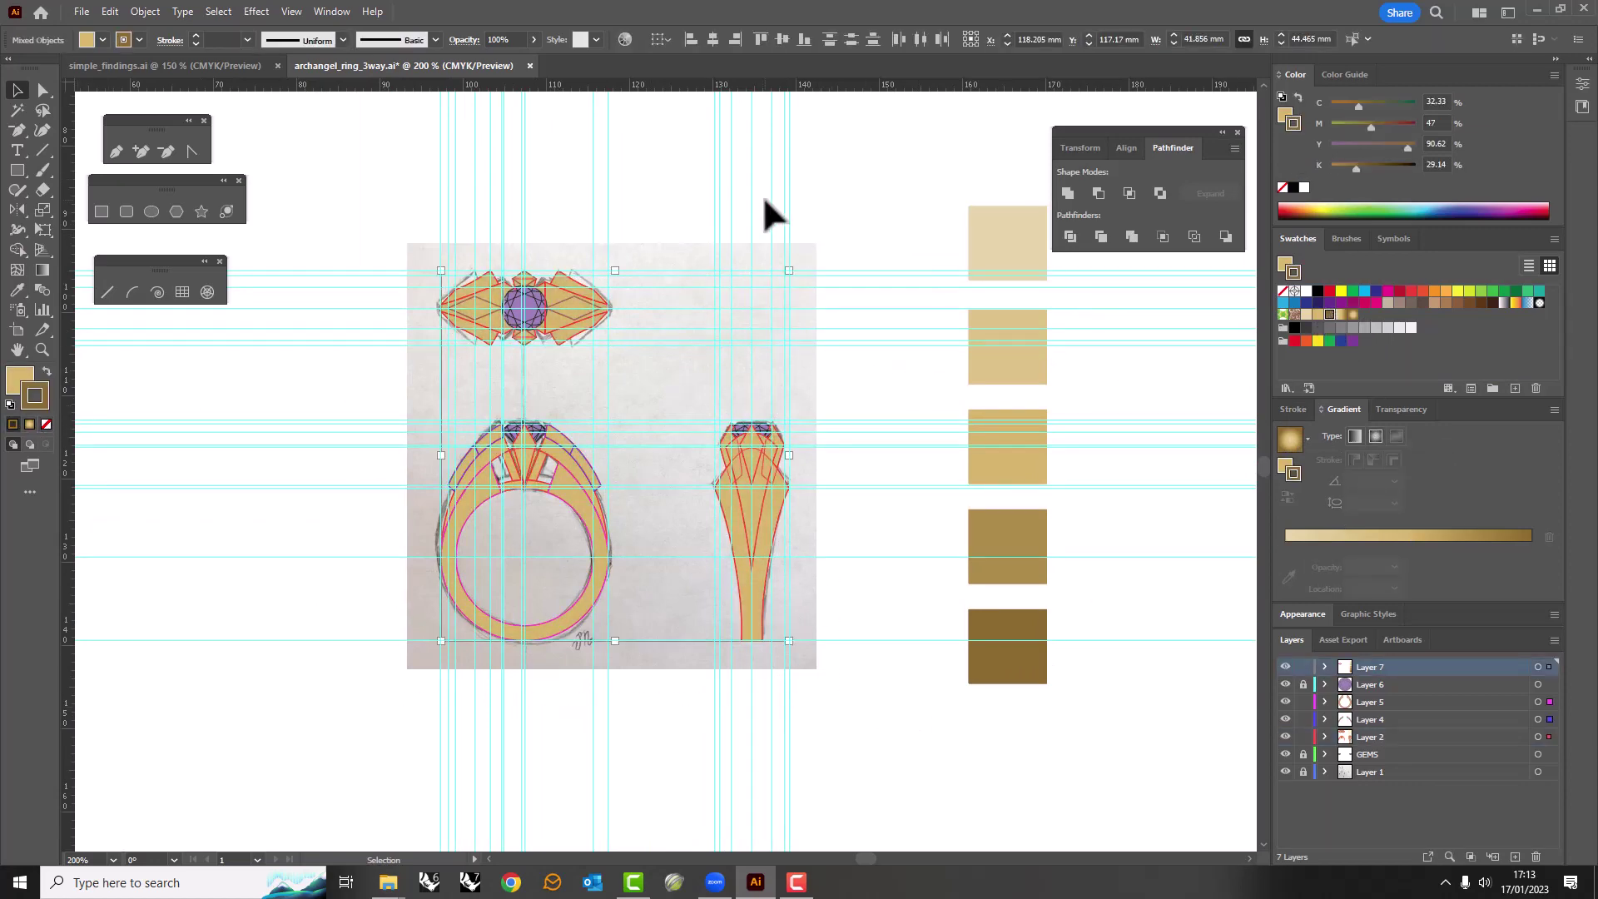
# Draw a small rectangle below the centre prong, give it the prong's gold fill, and send it behind.
pyautogui.click(312, 320)
pyautogui.scroll(3, 445, 402)
pyautogui.scroll(-3, 456, 324)
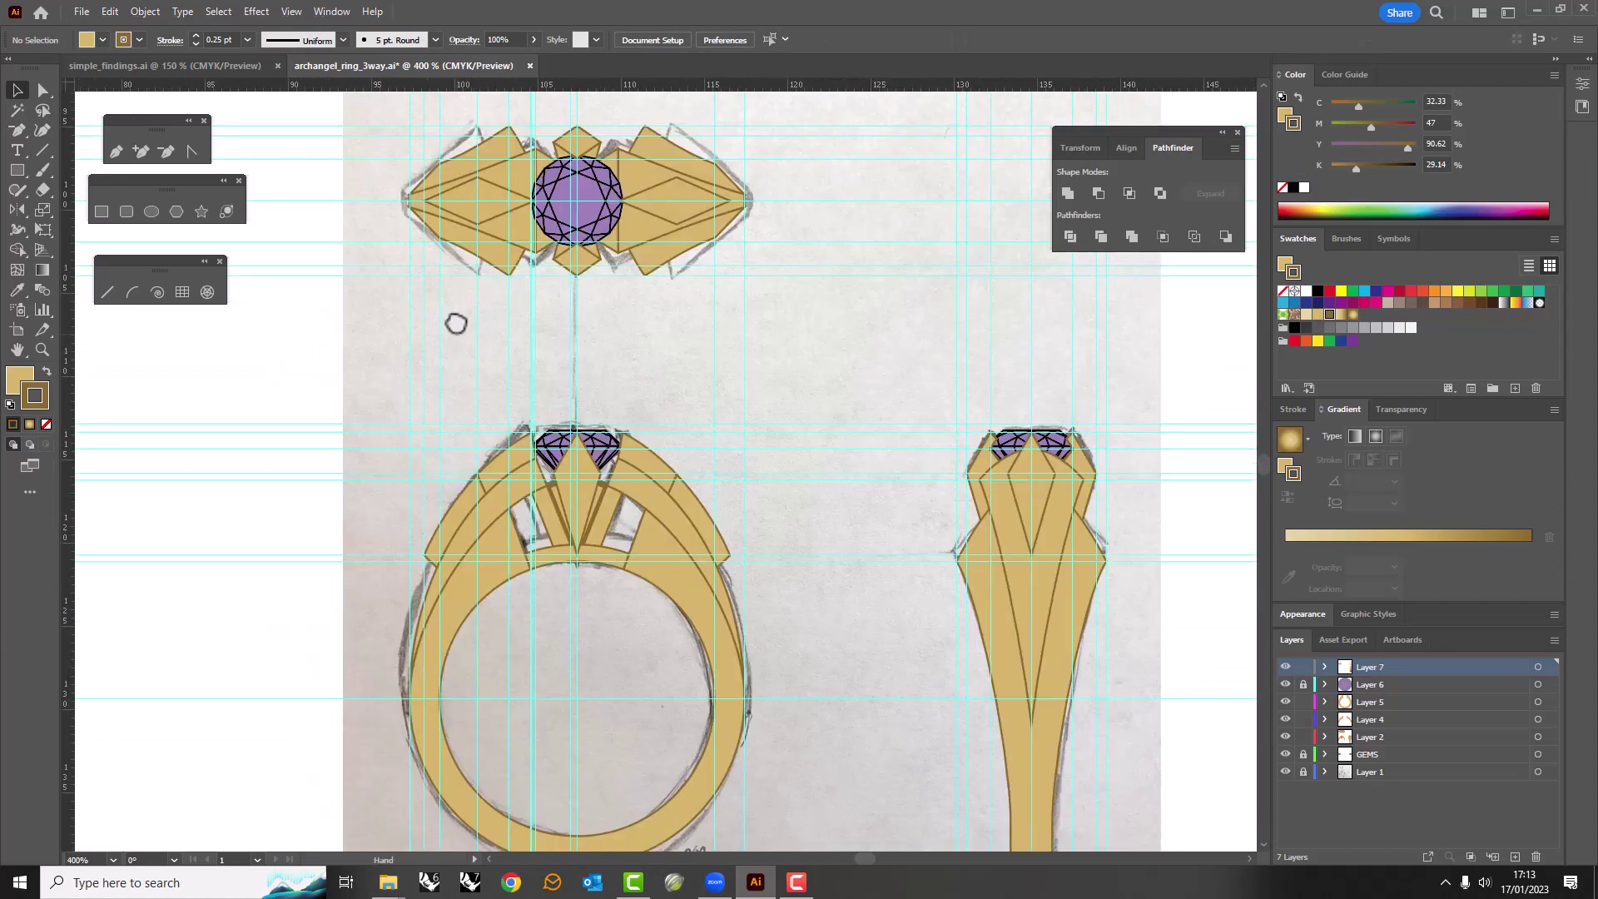
pyautogui.scroll(5, 542, 467)
pyautogui.click(516, 483)
pyautogui.hotkey('ctrl', 'shift', 'a')
pyautogui.scroll(-4, 524, 471)
pyautogui.scroll(3, 541, 481)
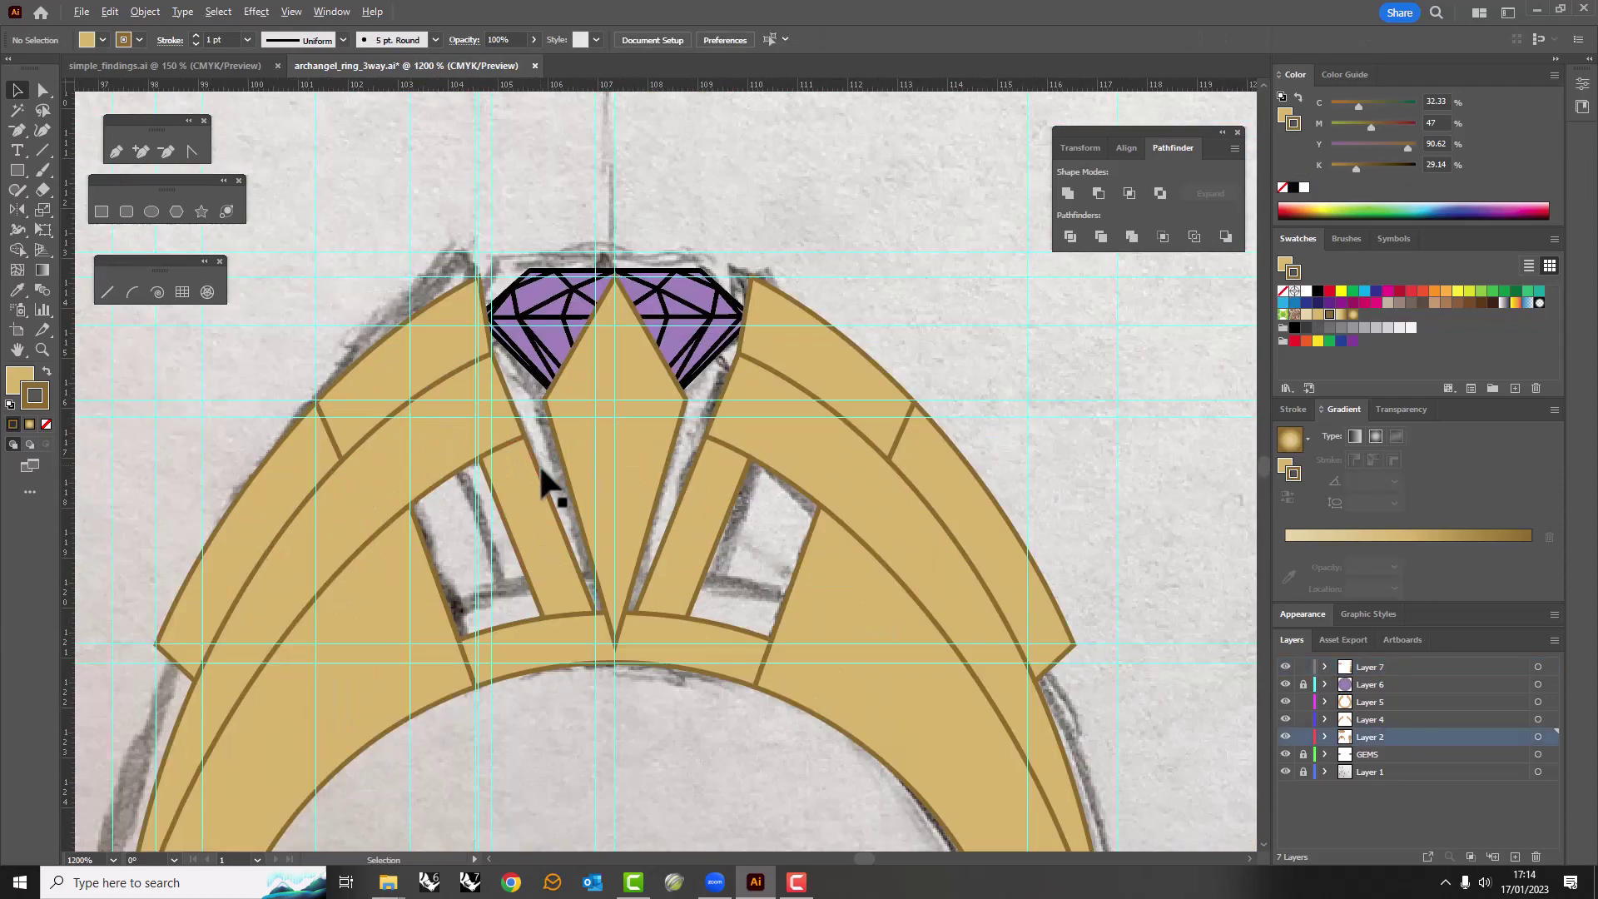
pyautogui.scroll(-1, 561, 499)
pyautogui.scroll(-2, 633, 541)
pyautogui.scroll(3, 545, 595)
pyautogui.scroll(2, 635, 660)
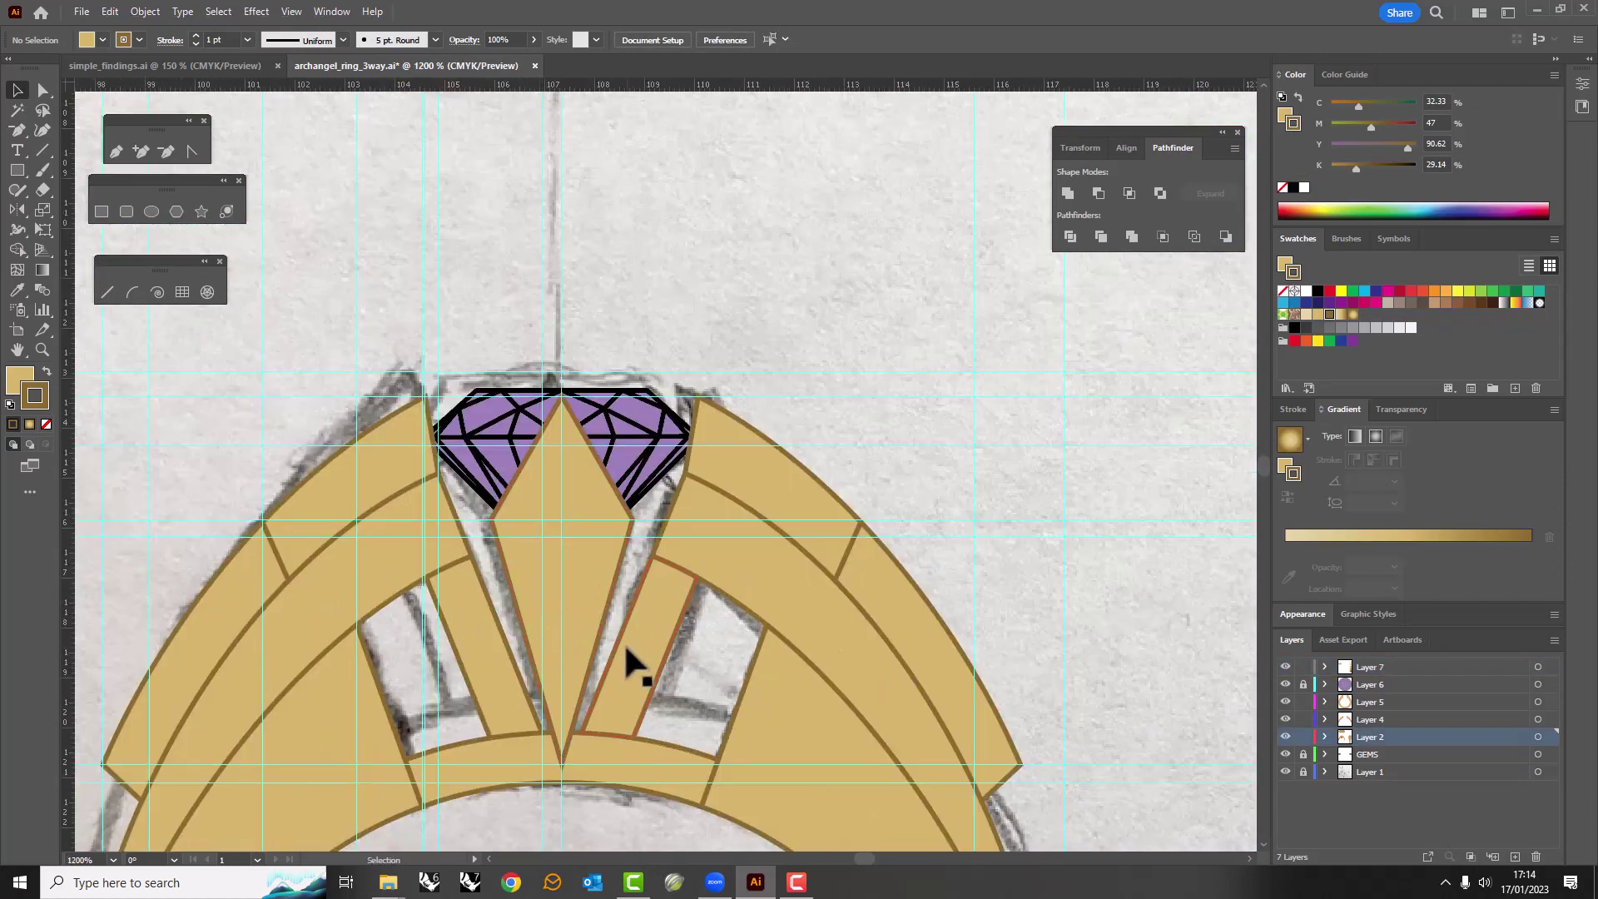
pyautogui.scroll(-3, 517, 607)
pyautogui.scroll(3, 517, 600)
pyautogui.moveTo(483, 582); pyautogui.dragTo(666, 639)
pyautogui.press('v')
pyautogui.click(607, 535)
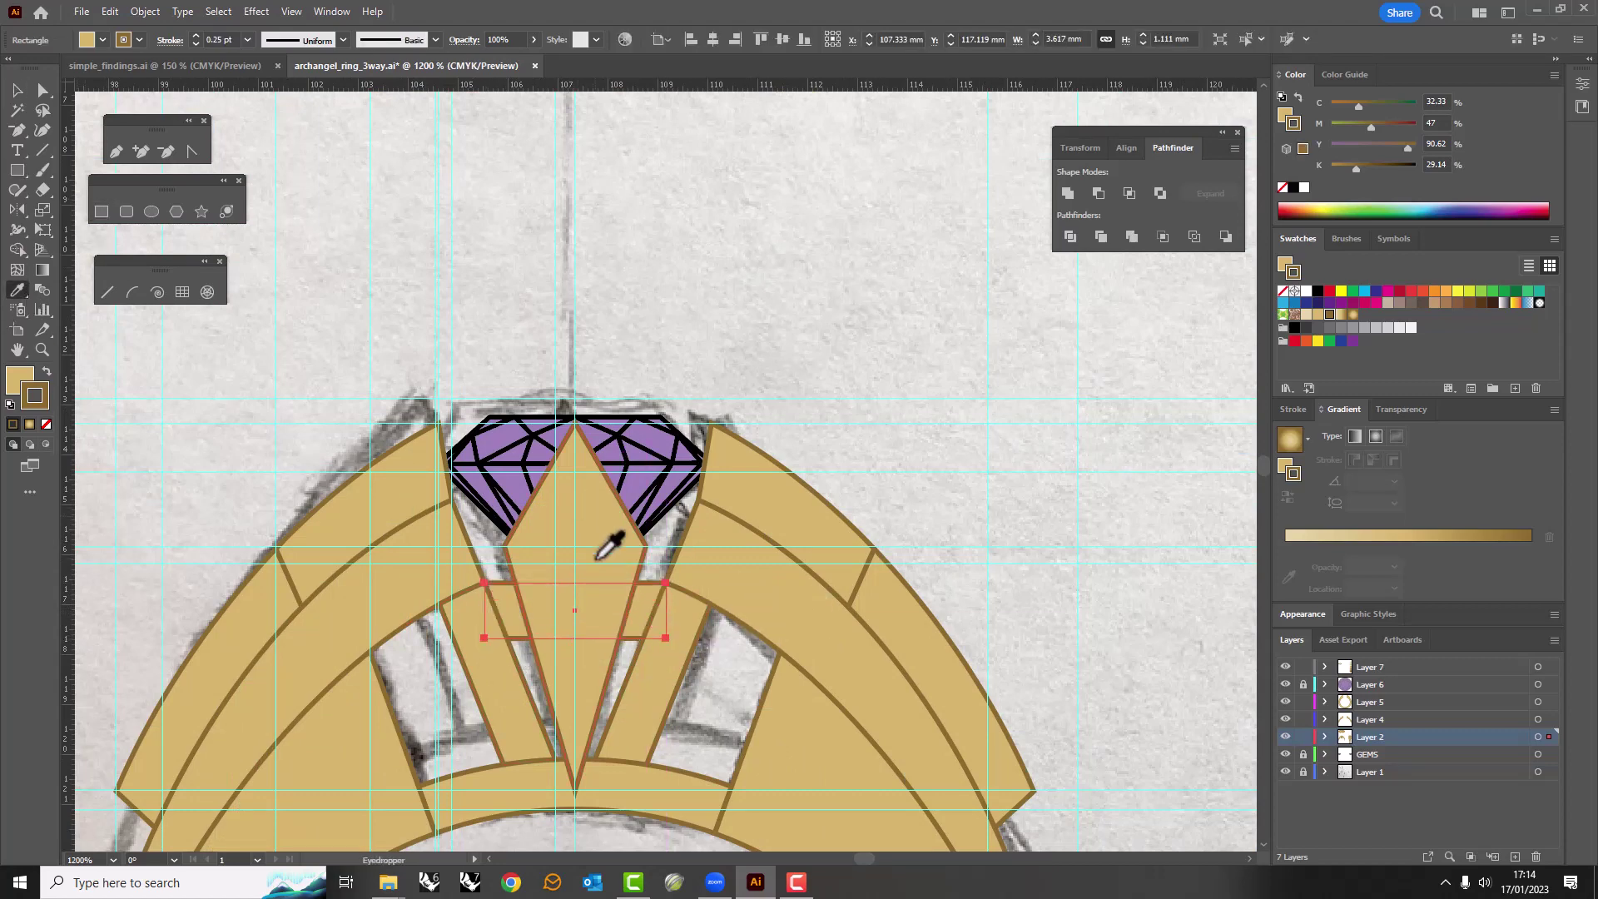
pyautogui.hotkey('ctrl', 'shift', '[')
# Narrow the filler rectangle from both sides to fit behind the prong.
pyautogui.scroll(-4, 714, 454)
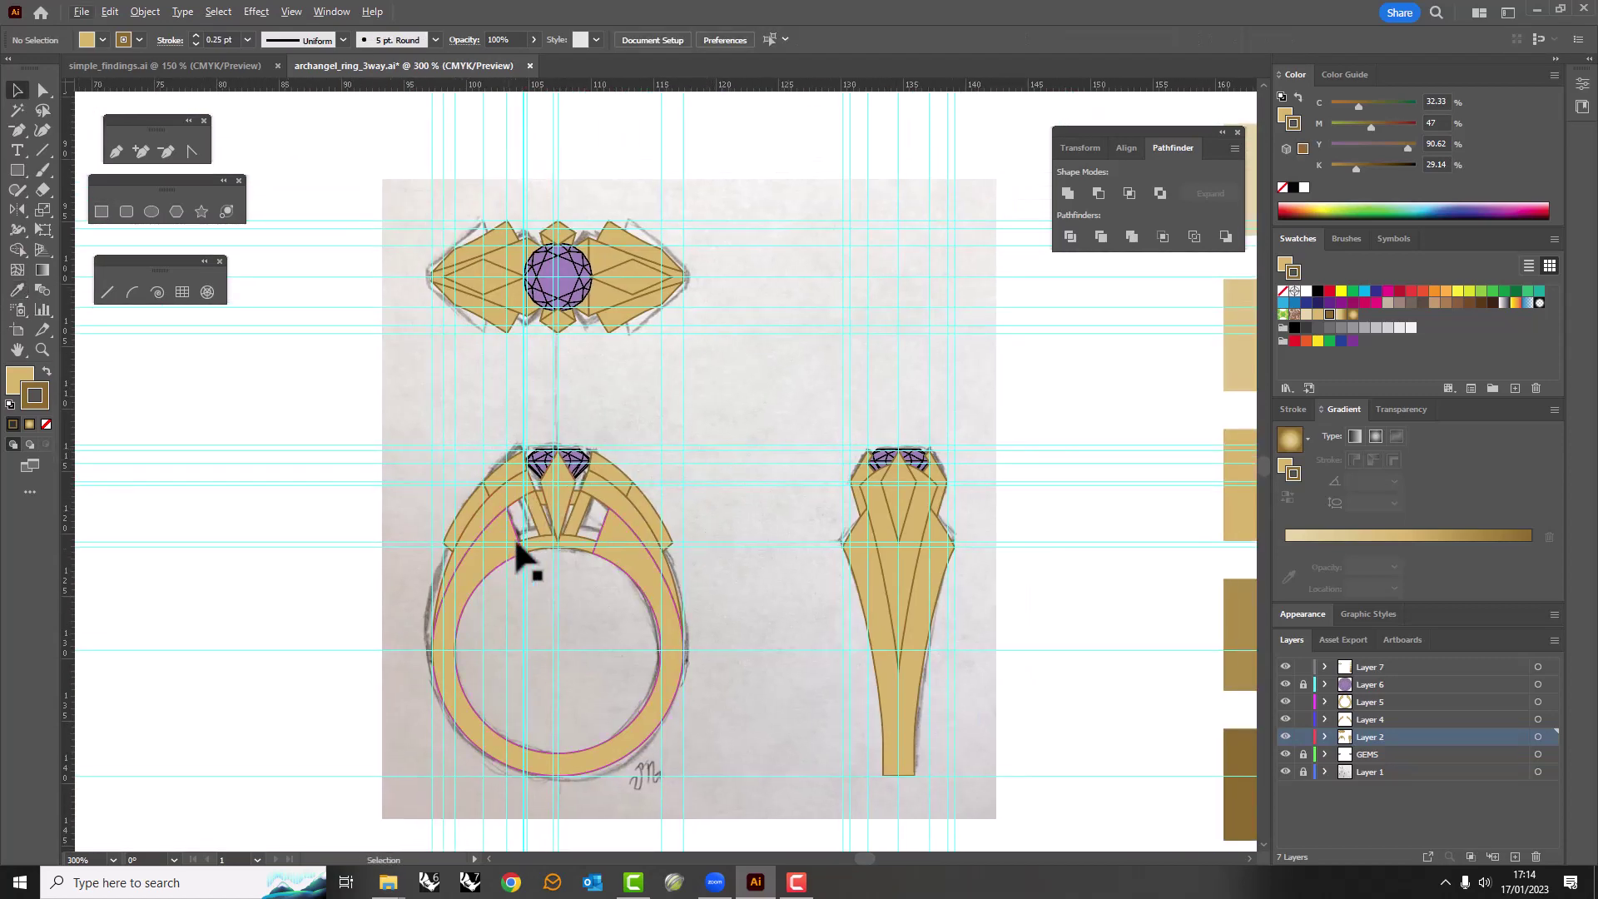
pyautogui.scroll(3, 516, 541)
pyautogui.scroll(1, 453, 599)
pyautogui.moveTo(553, 679); pyautogui.dragTo(504, 674)
pyautogui.scroll(2, 641, 696)
pyautogui.moveTo(387, 687); pyautogui.dragTo(397, 684)
pyautogui.scroll(-5, 660, 571)
pyautogui.scroll(-2, 659, 535)
pyautogui.click(1034, 699)
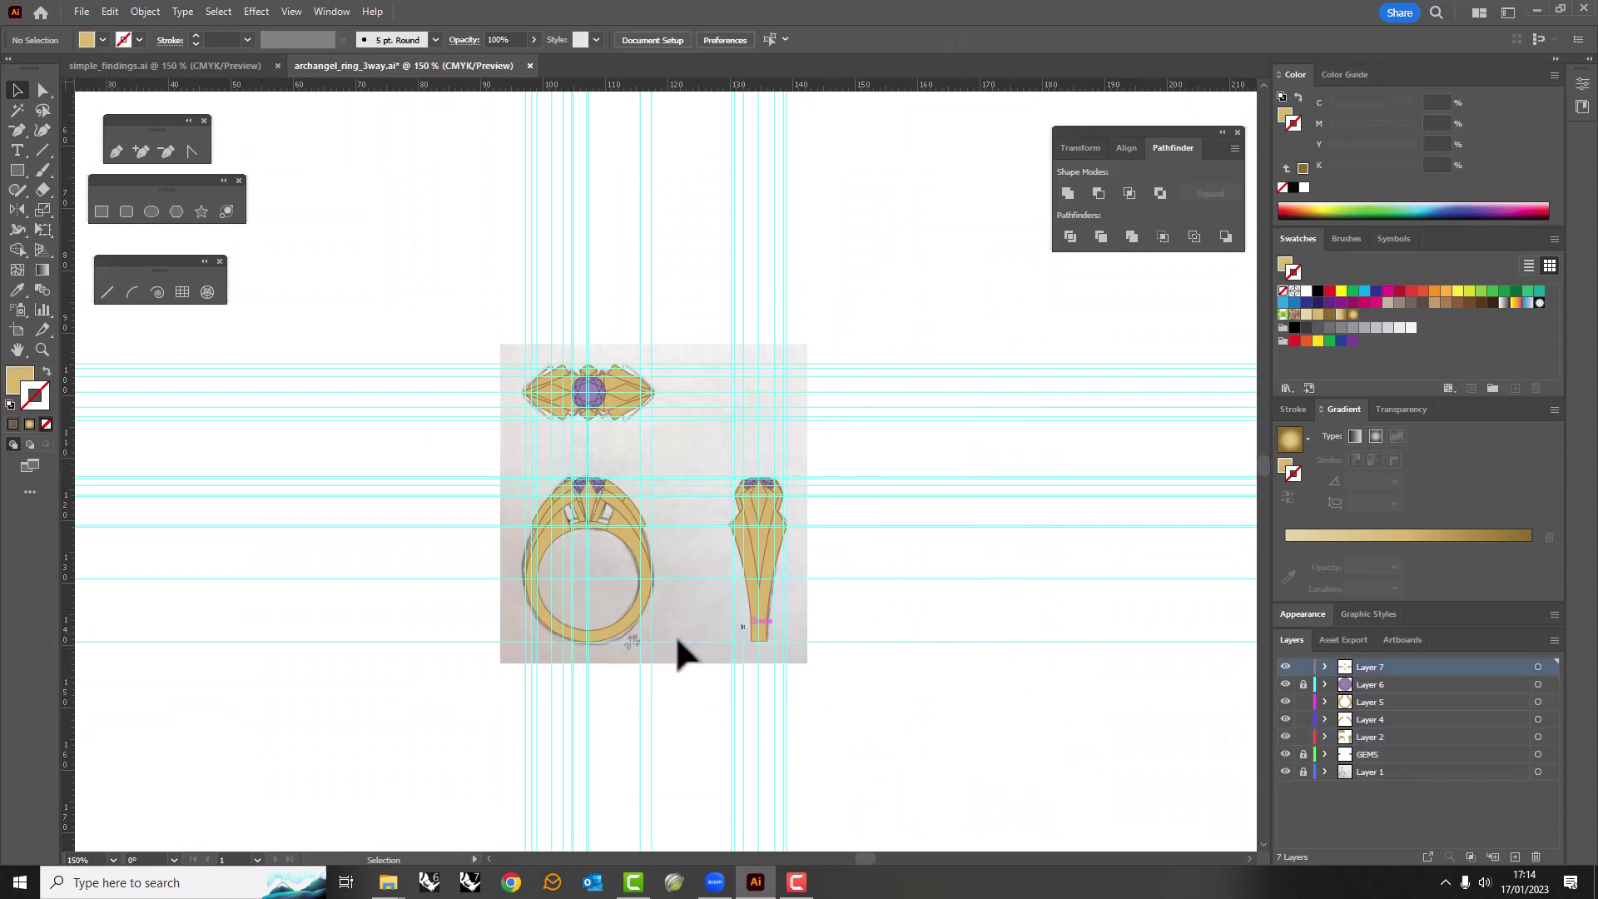
pyautogui.scroll(2, 632, 566)
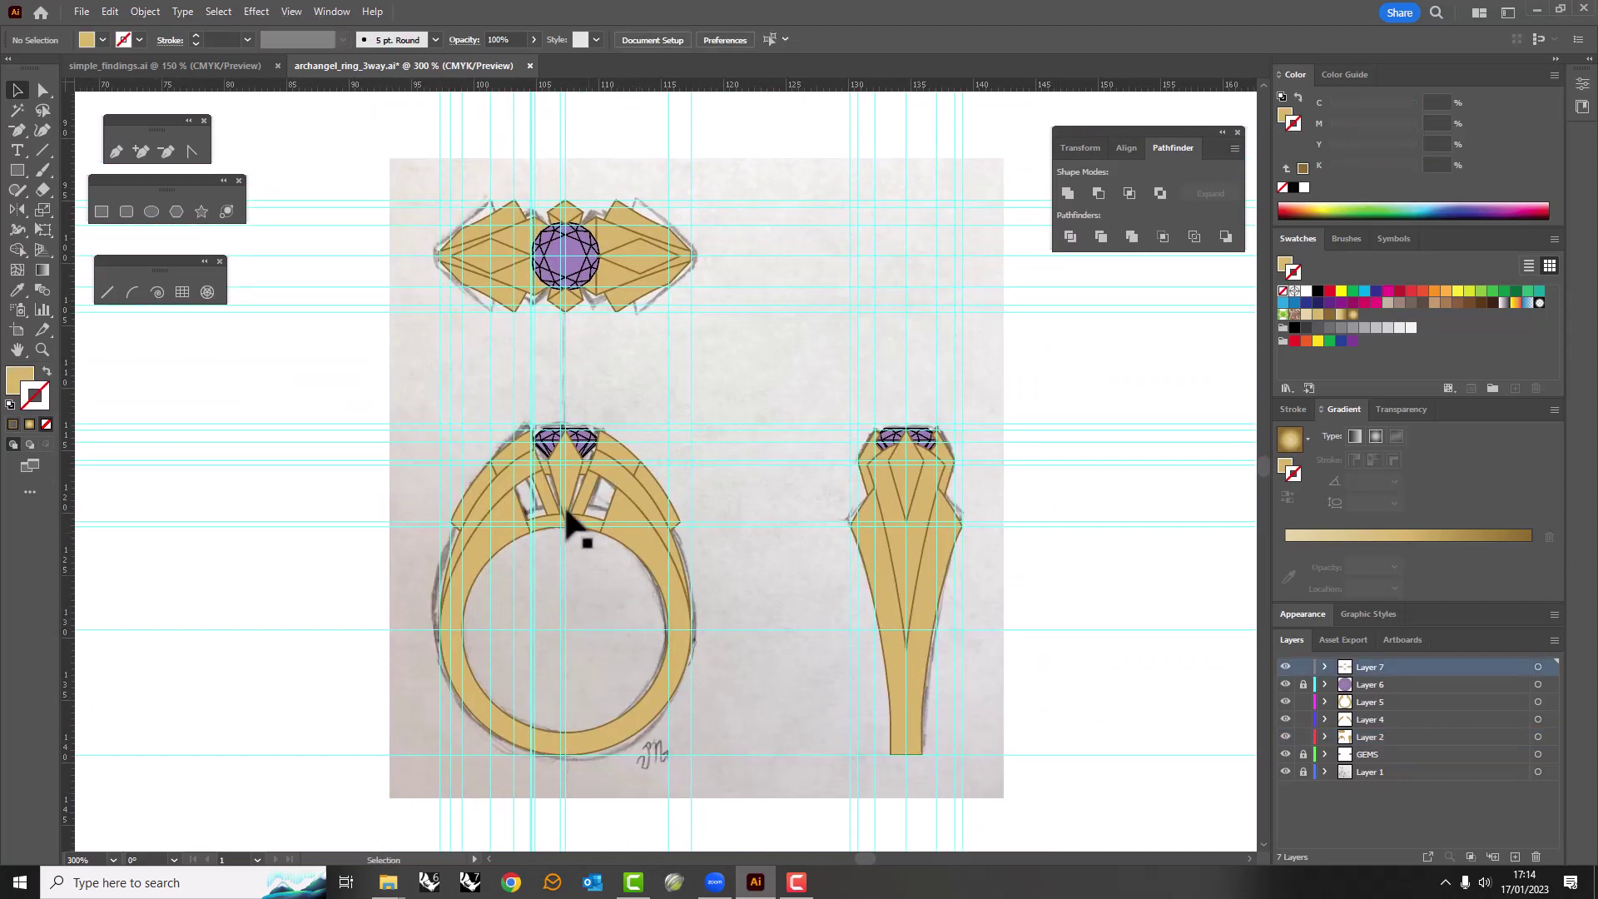
# Apply the gold gradient to the front-view ring band, angled diagonally from upper left.
pyautogui.click(597, 545)
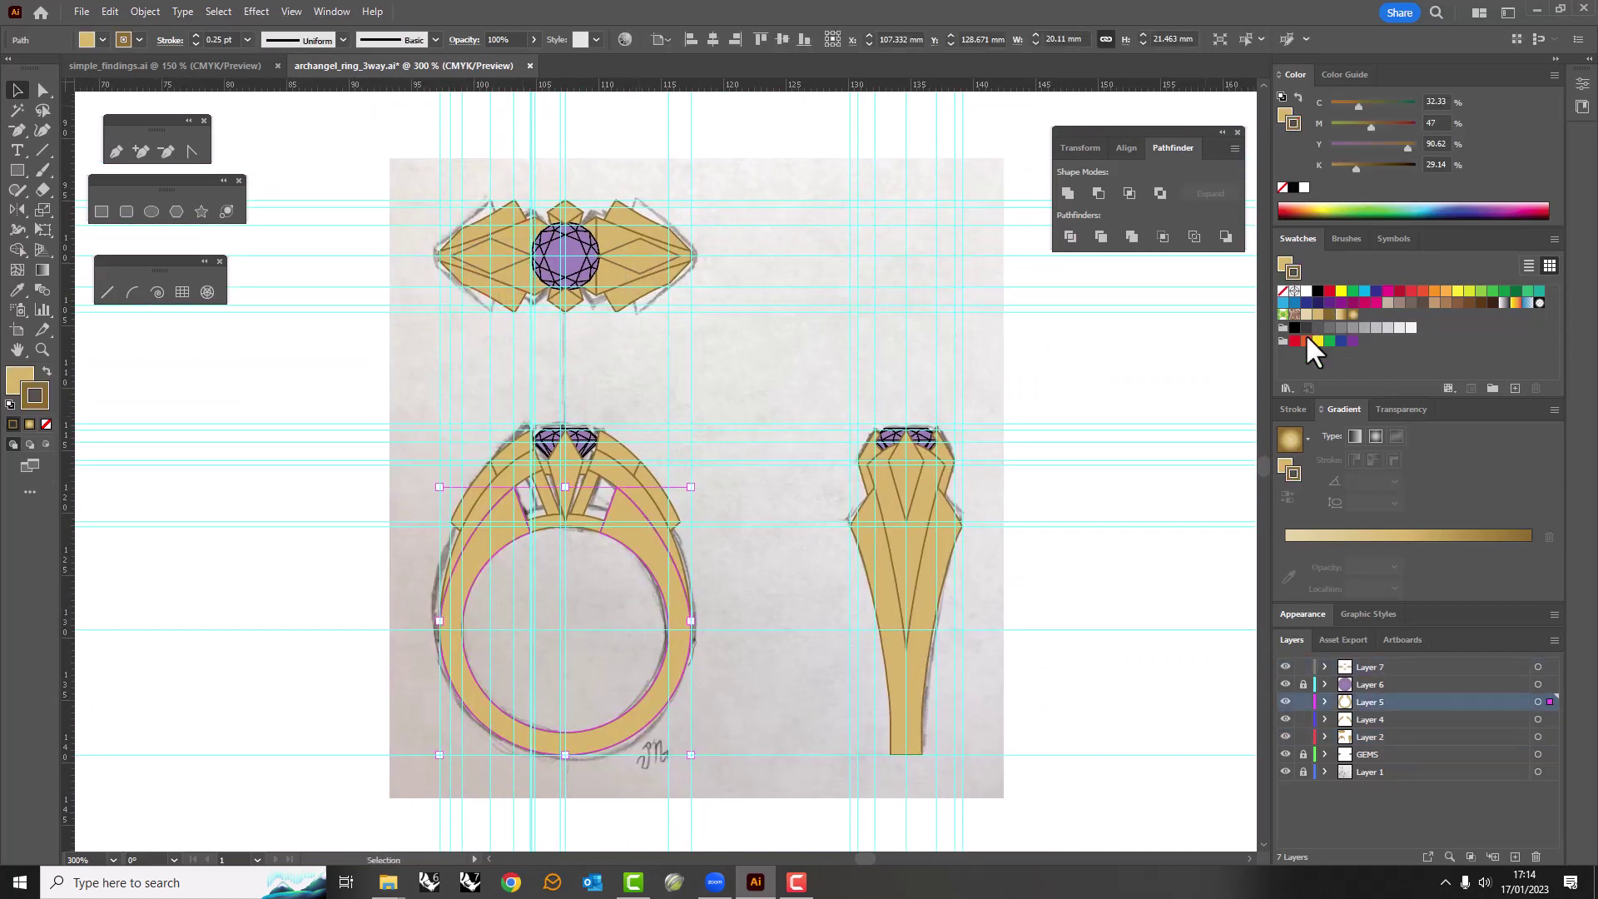
pyautogui.click(1317, 314)
pyautogui.click(1289, 439)
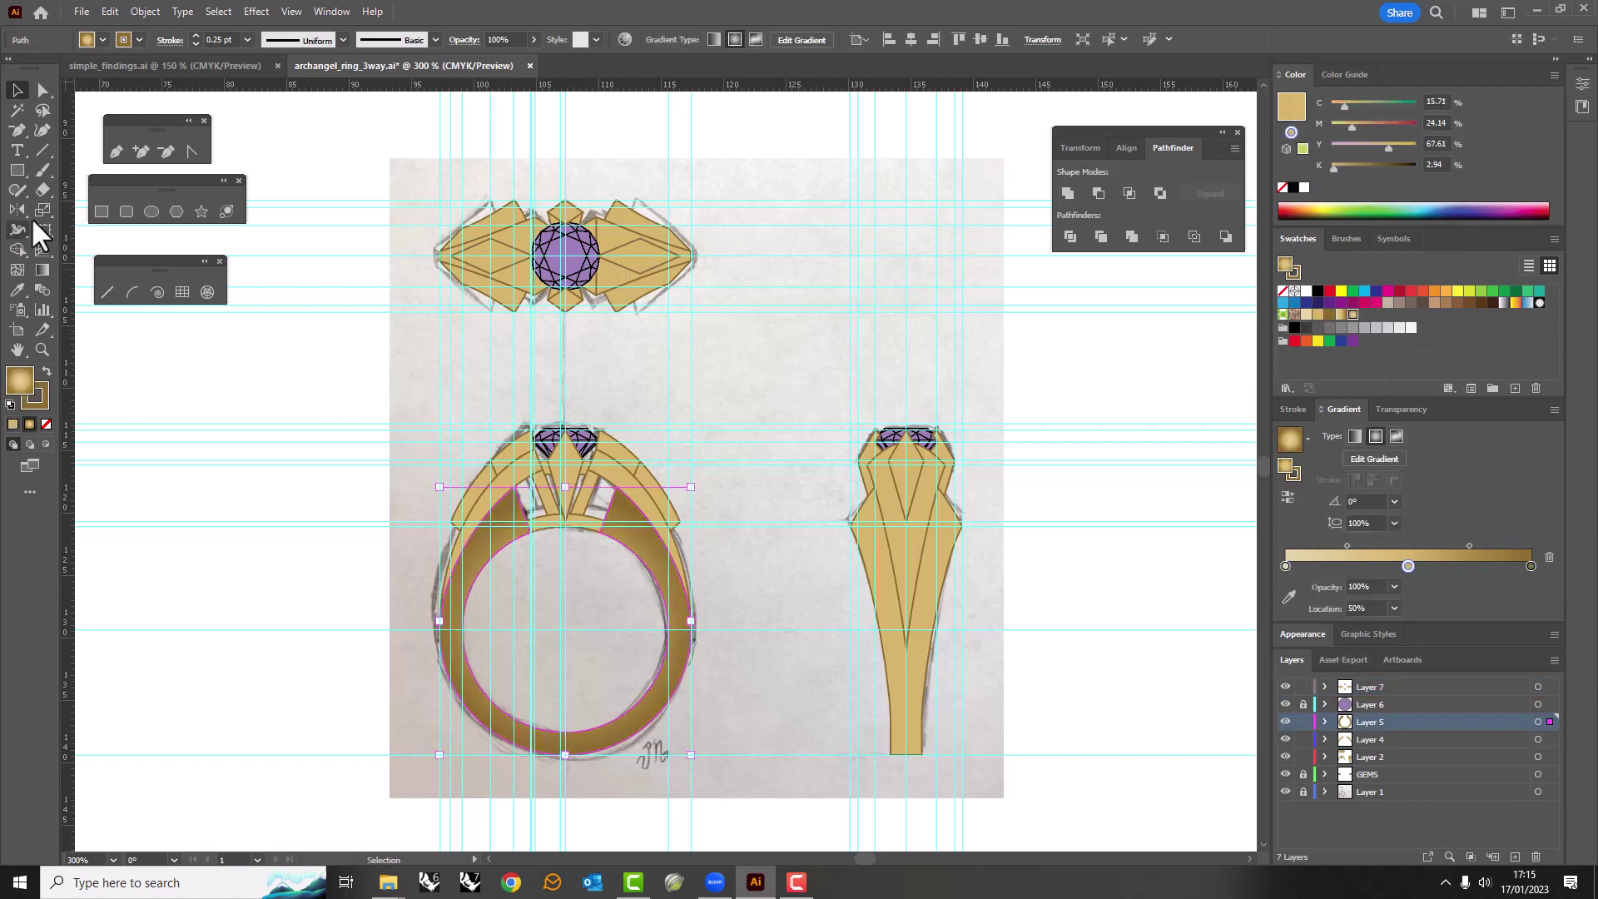
pyautogui.click(43, 269)
pyautogui.moveTo(414, 399); pyautogui.dragTo(774, 822)
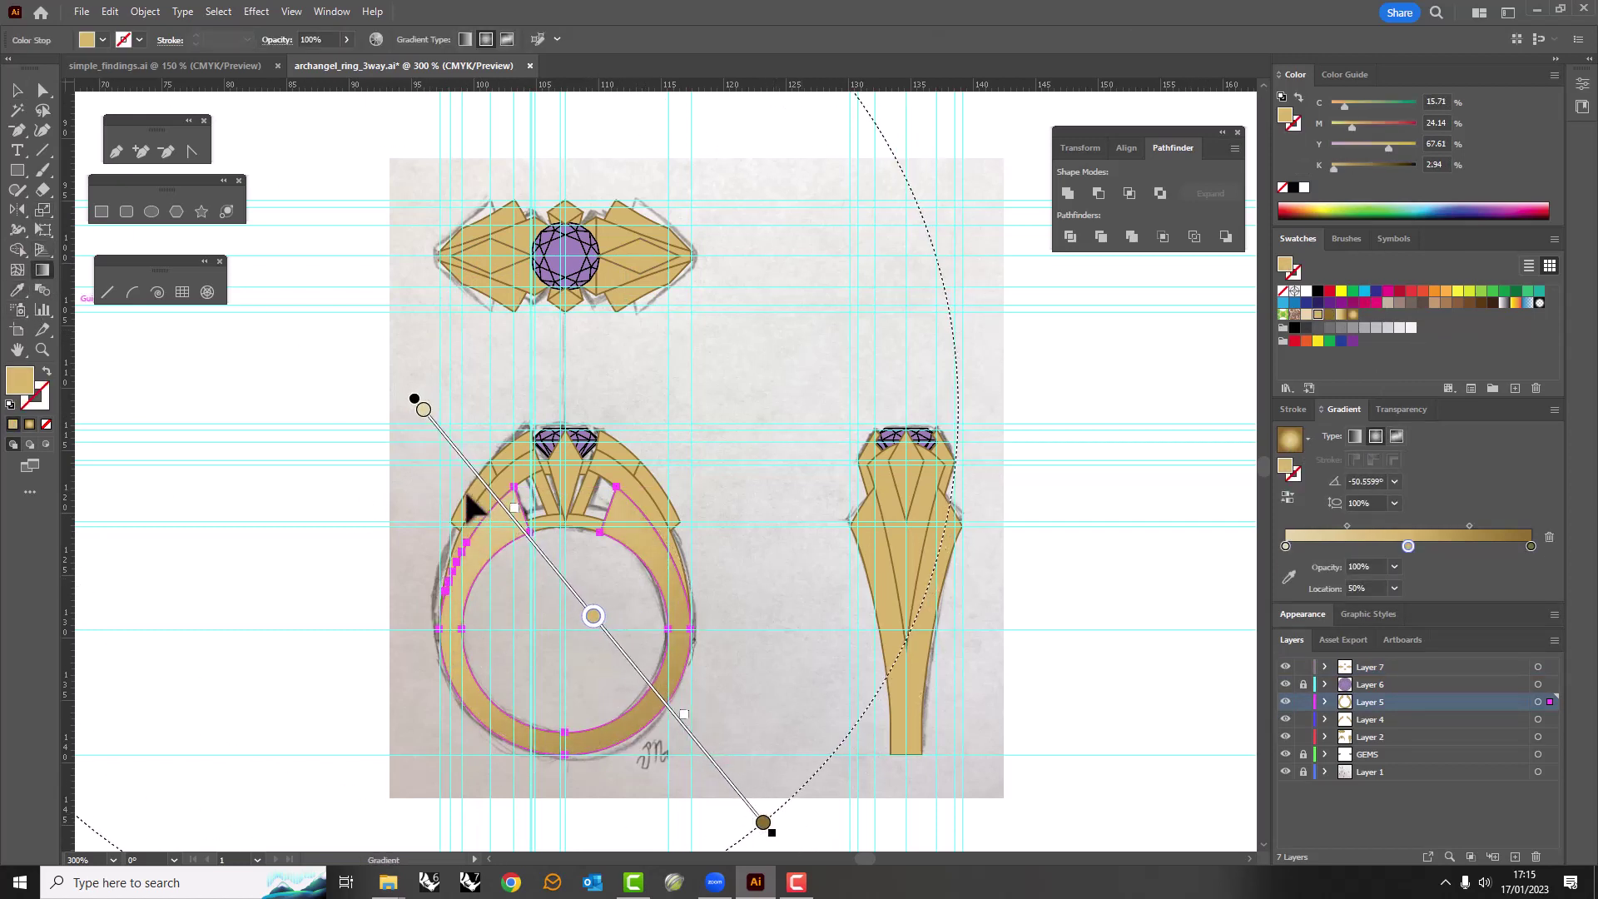
pyautogui.scroll(-1, 428, 434)
pyautogui.press('v')
pyautogui.click(402, 392)
# Run the gold gradient diagonally across the top-view ring shape.
pyautogui.click(502, 245)
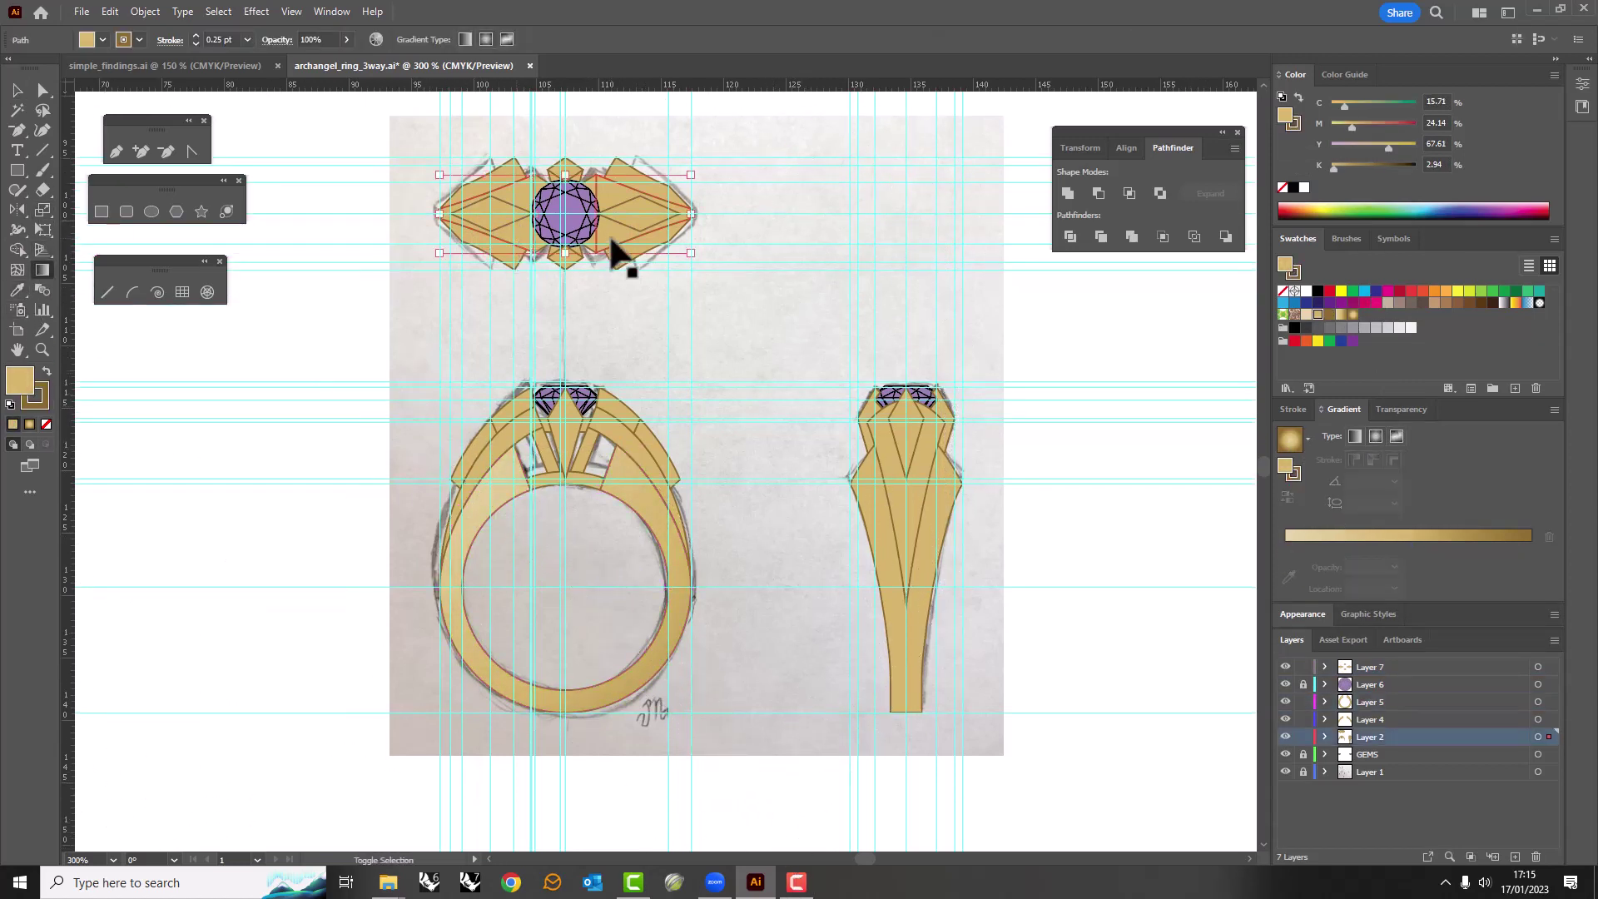
pyautogui.press('g')
pyautogui.moveTo(389, 137)
pyautogui.mouseDown()
pyautogui.moveTo(711, 285)
pyautogui.moveTo(651, 296)
pyautogui.mouseUp()
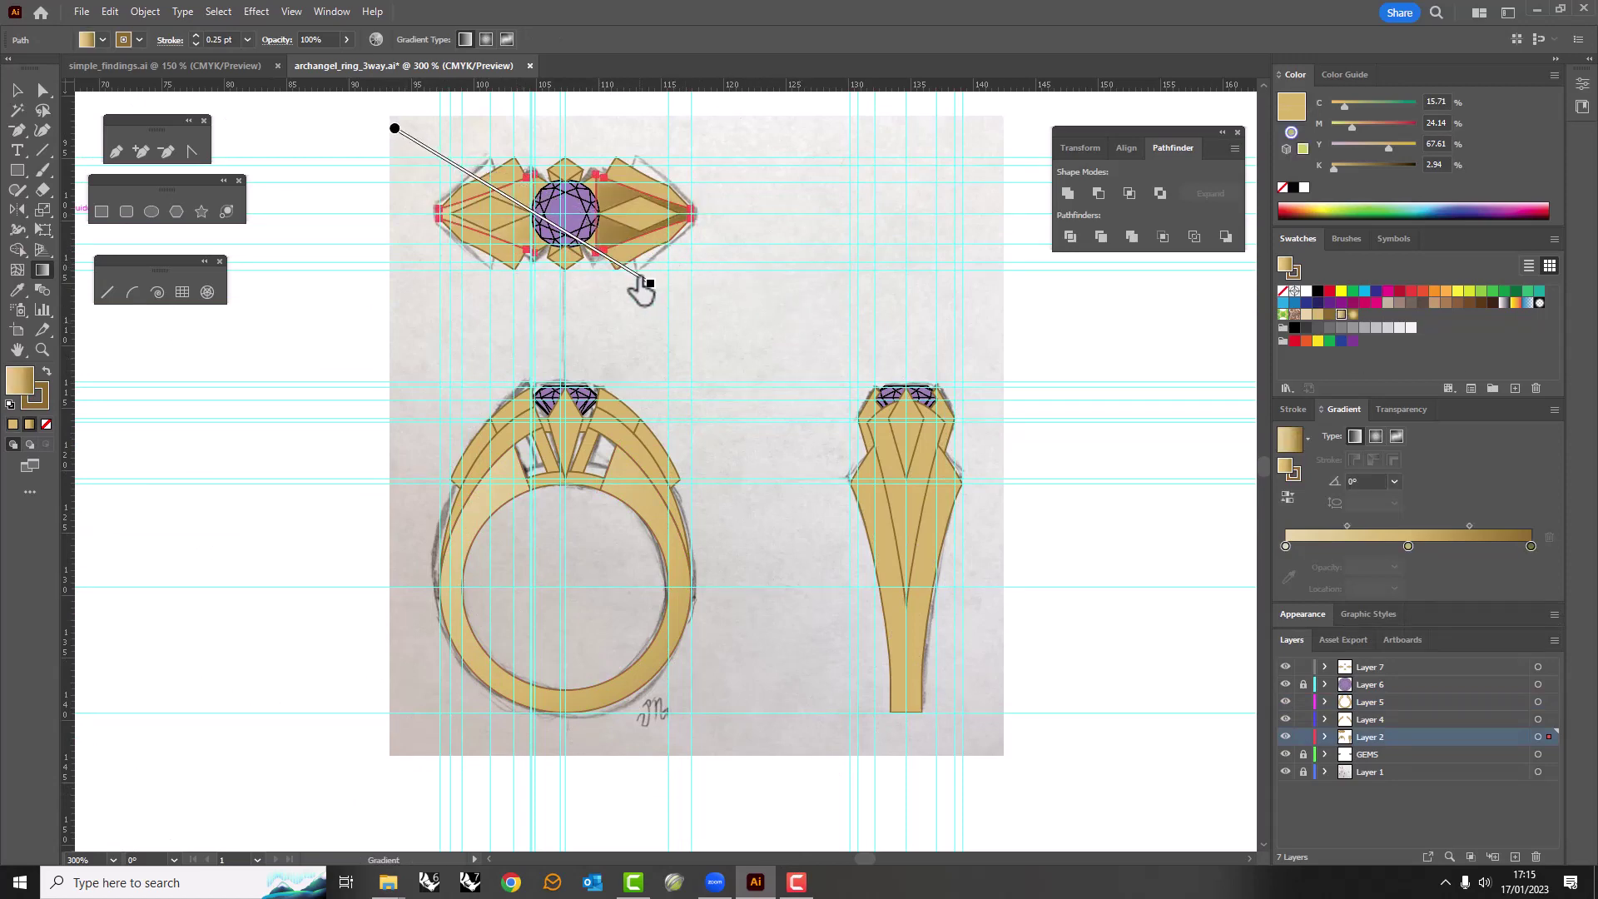
pyautogui.hotkey('ctrl', '+')
pyautogui.hotkey('ctrl', '+')
pyautogui.press('v')
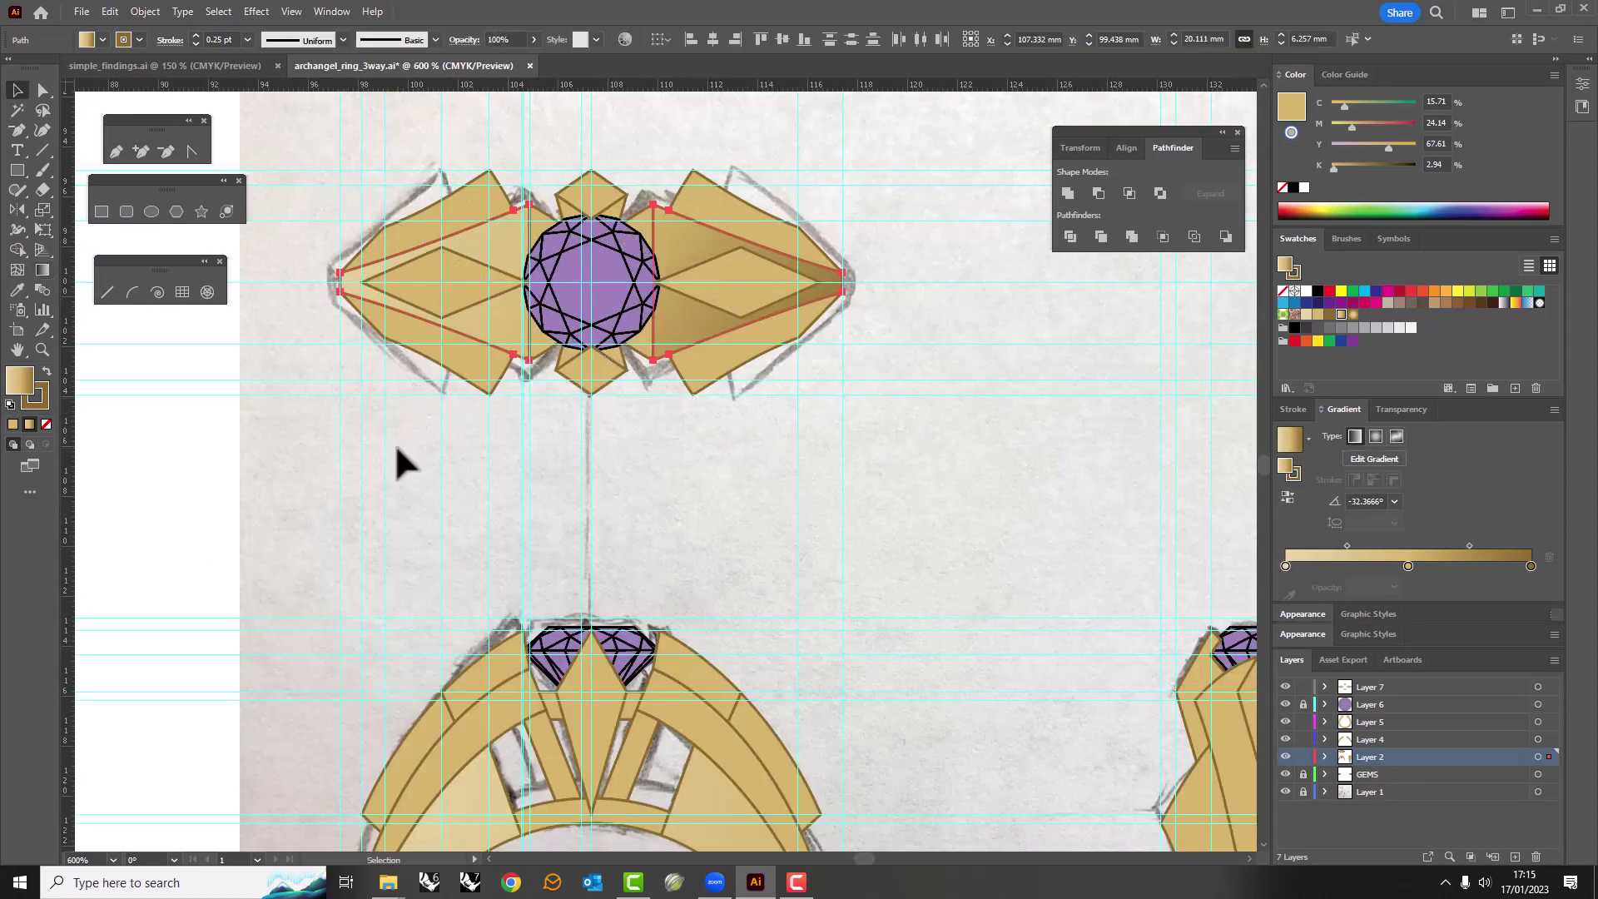
# Lay one diagonal gradient across both left and right top-view facets.
pyautogui.click(441, 249)
pyautogui.keyDown('shift'); pyautogui.click(730, 374); pyautogui.keyUp('shift')
pyautogui.press('g')
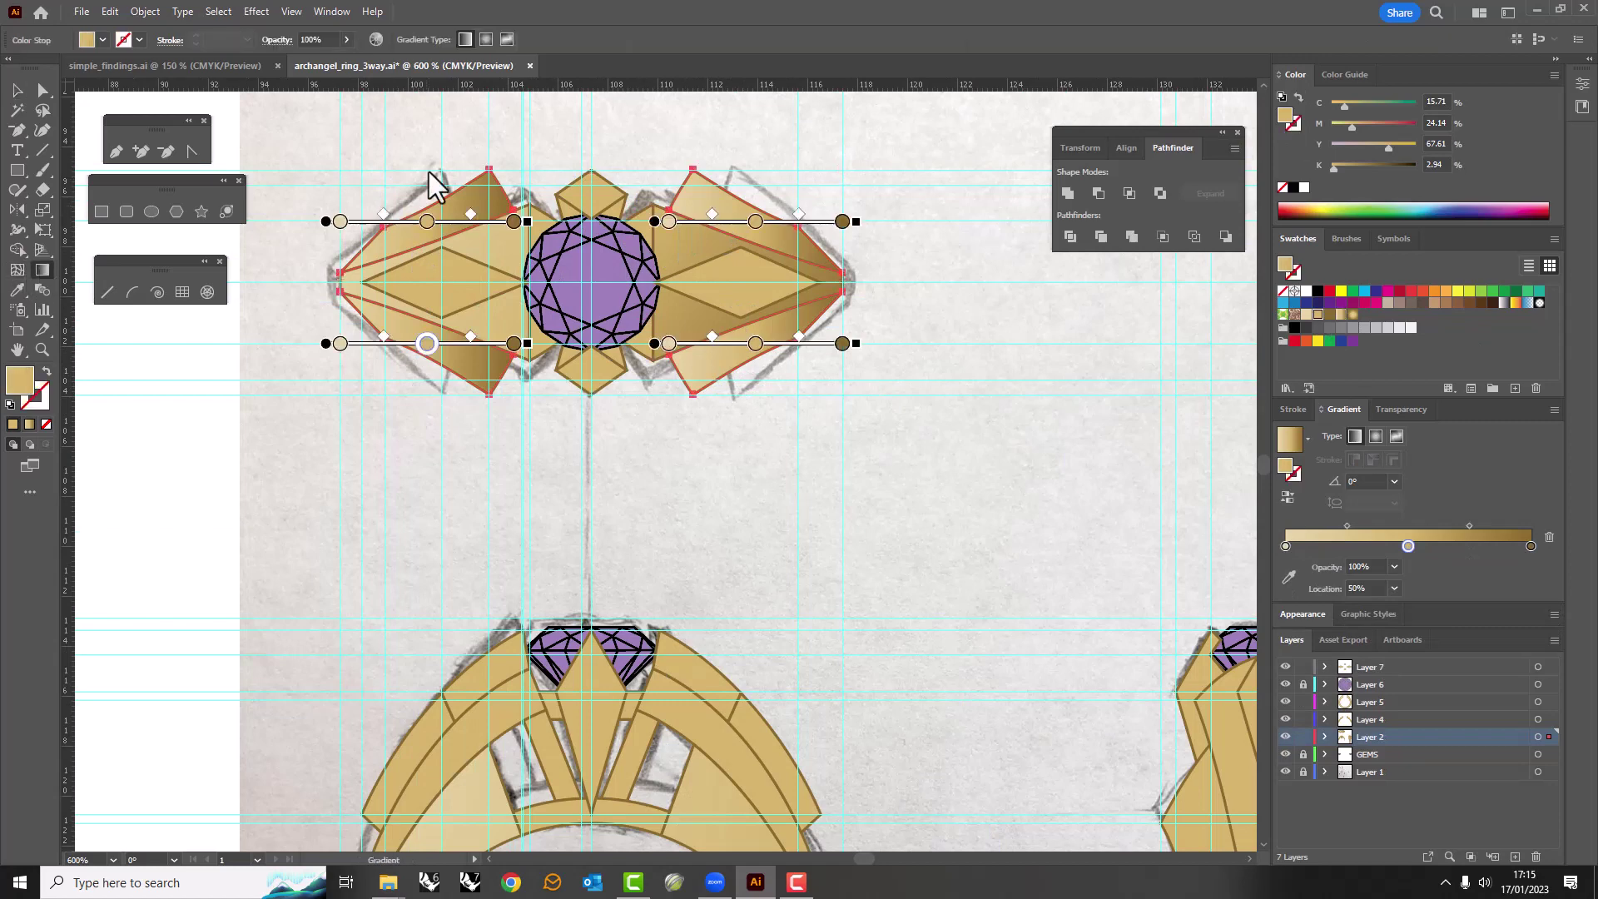
pyautogui.moveTo(376, 118)
pyautogui.mouseDown()
pyautogui.moveTo(754, 432)
pyautogui.moveTo(866, 564)
pyautogui.mouseUp()
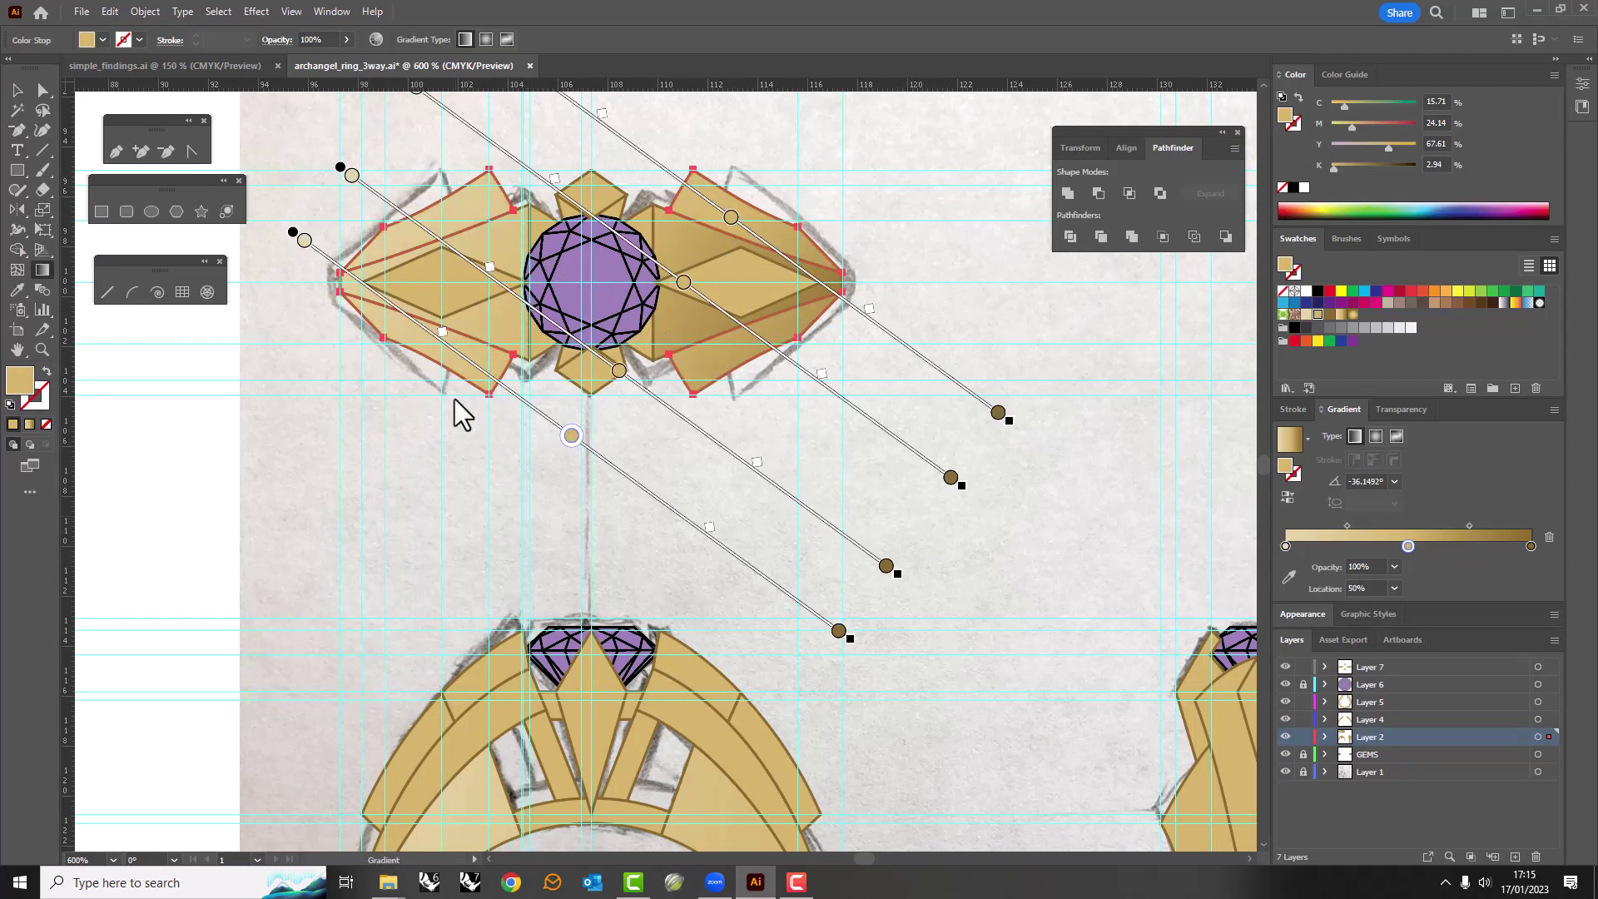
pyautogui.press('v')
# Re-angle the gradients on the four top-view facets individually.
pyautogui.press('g')
pyautogui.click(421, 257)
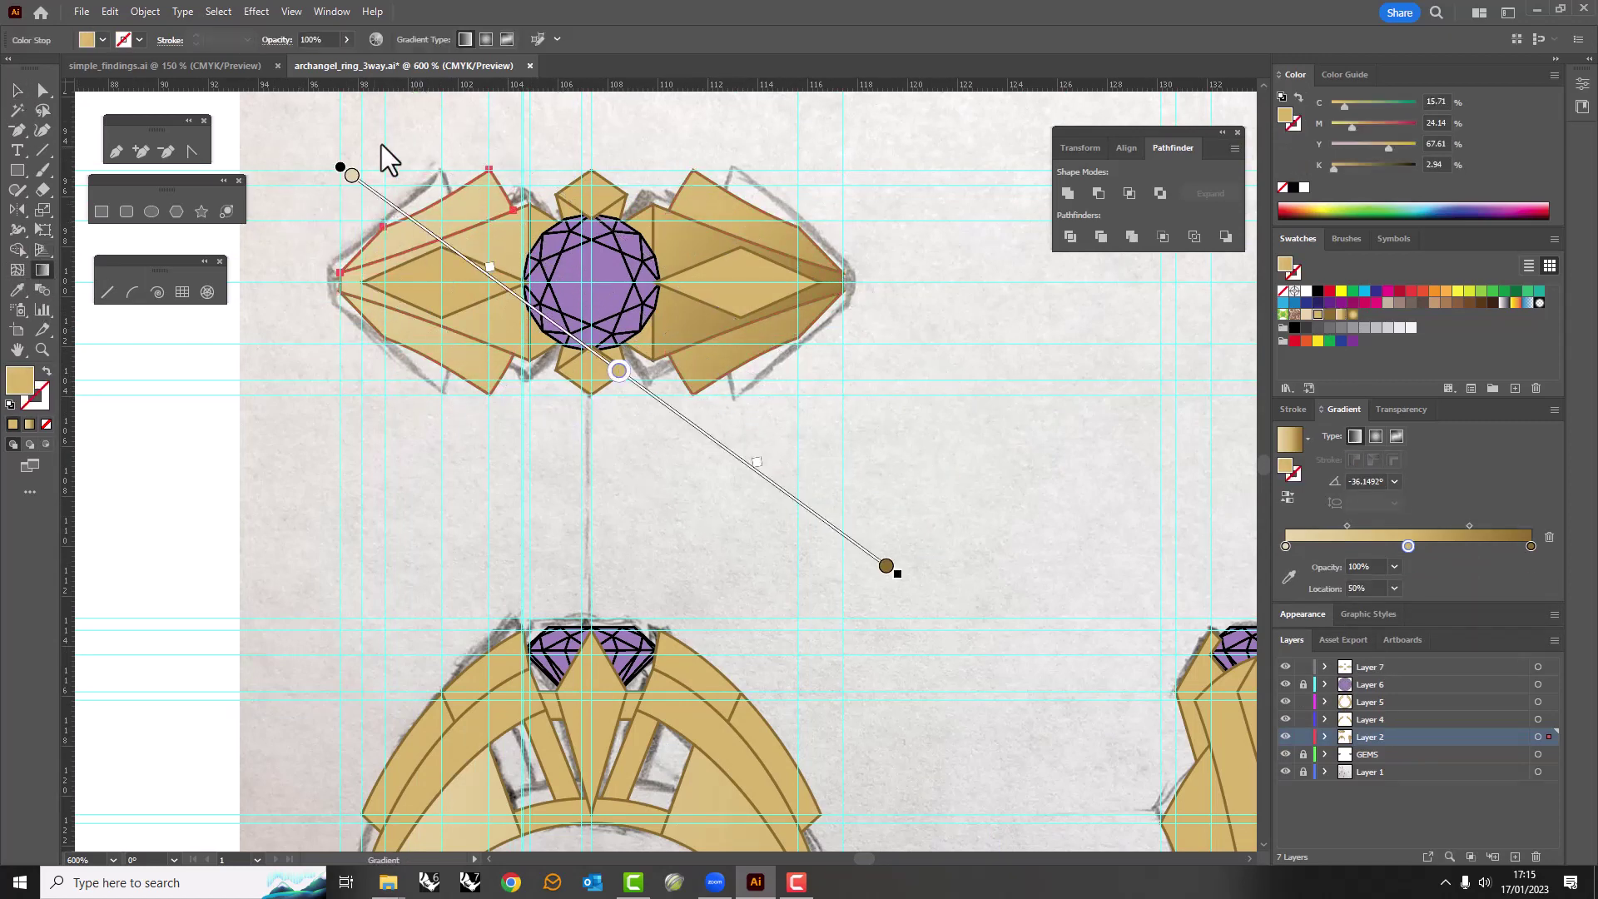
pyautogui.moveTo(382, 140); pyautogui.dragTo(588, 337)
pyautogui.click(339, 293)
pyautogui.moveTo(358, 249)
pyautogui.mouseDown()
pyautogui.moveTo(327, 434)
pyautogui.moveTo(328, 348)
pyautogui.mouseUp()
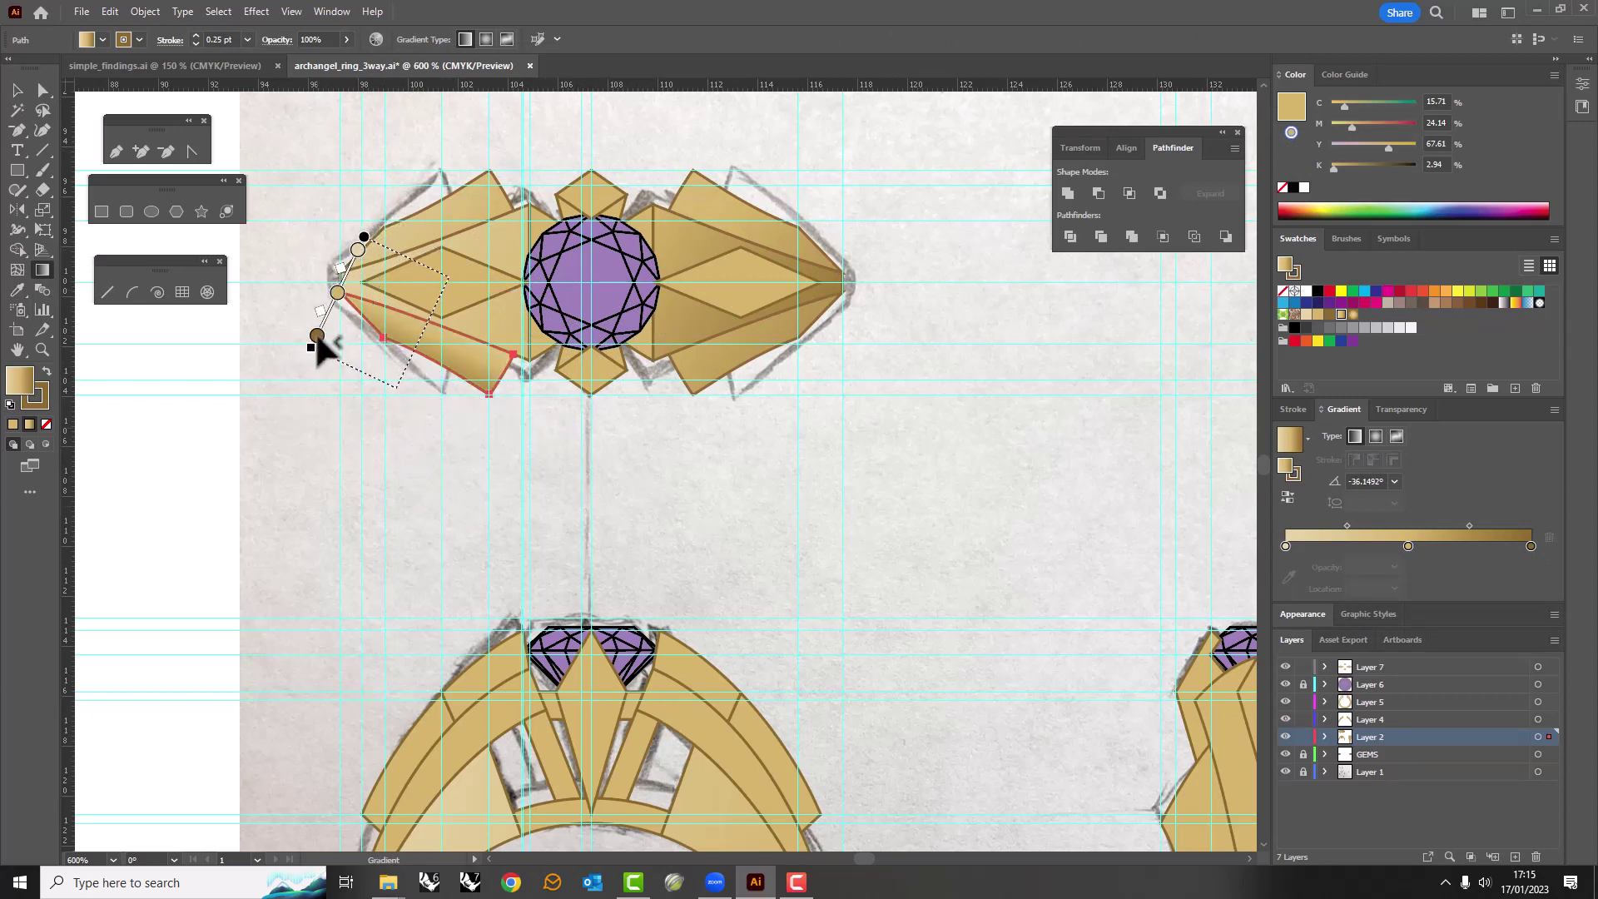
pyautogui.click(733, 197)
pyautogui.moveTo(771, 153)
pyautogui.mouseDown()
pyautogui.moveTo(724, 275)
pyautogui.moveTo(748, 173)
pyautogui.mouseUp()
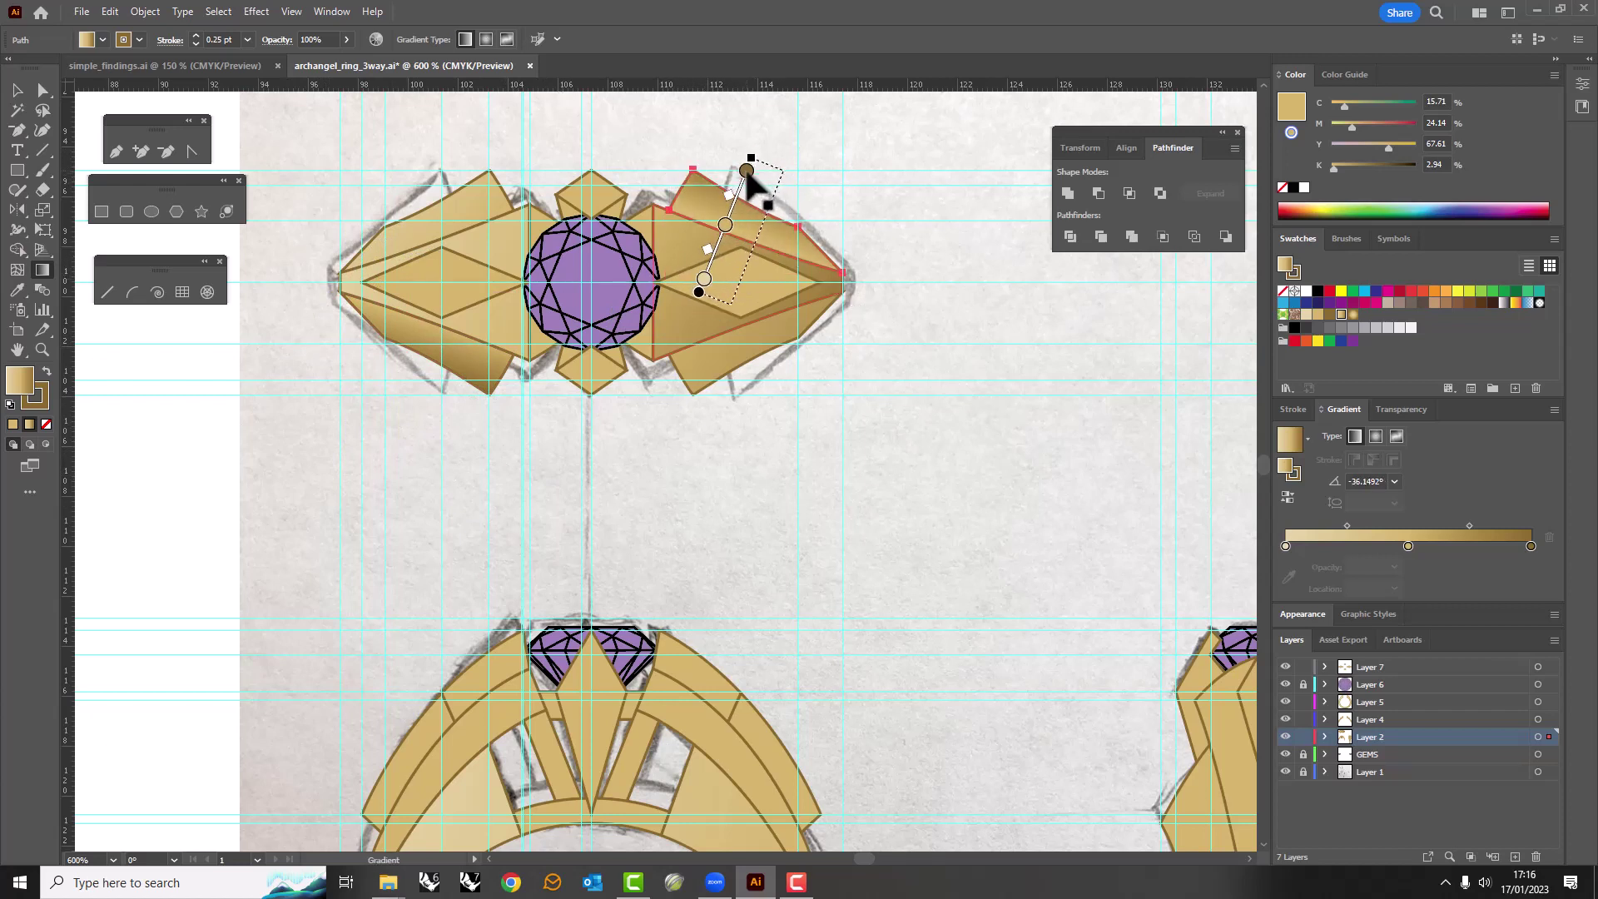
pyautogui.press('g')
pyautogui.moveTo(646, 285)
pyautogui.mouseDown()
pyautogui.moveTo(756, 380)
pyautogui.moveTo(763, 352)
pyautogui.mouseUp()
pyautogui.click(741, 399)
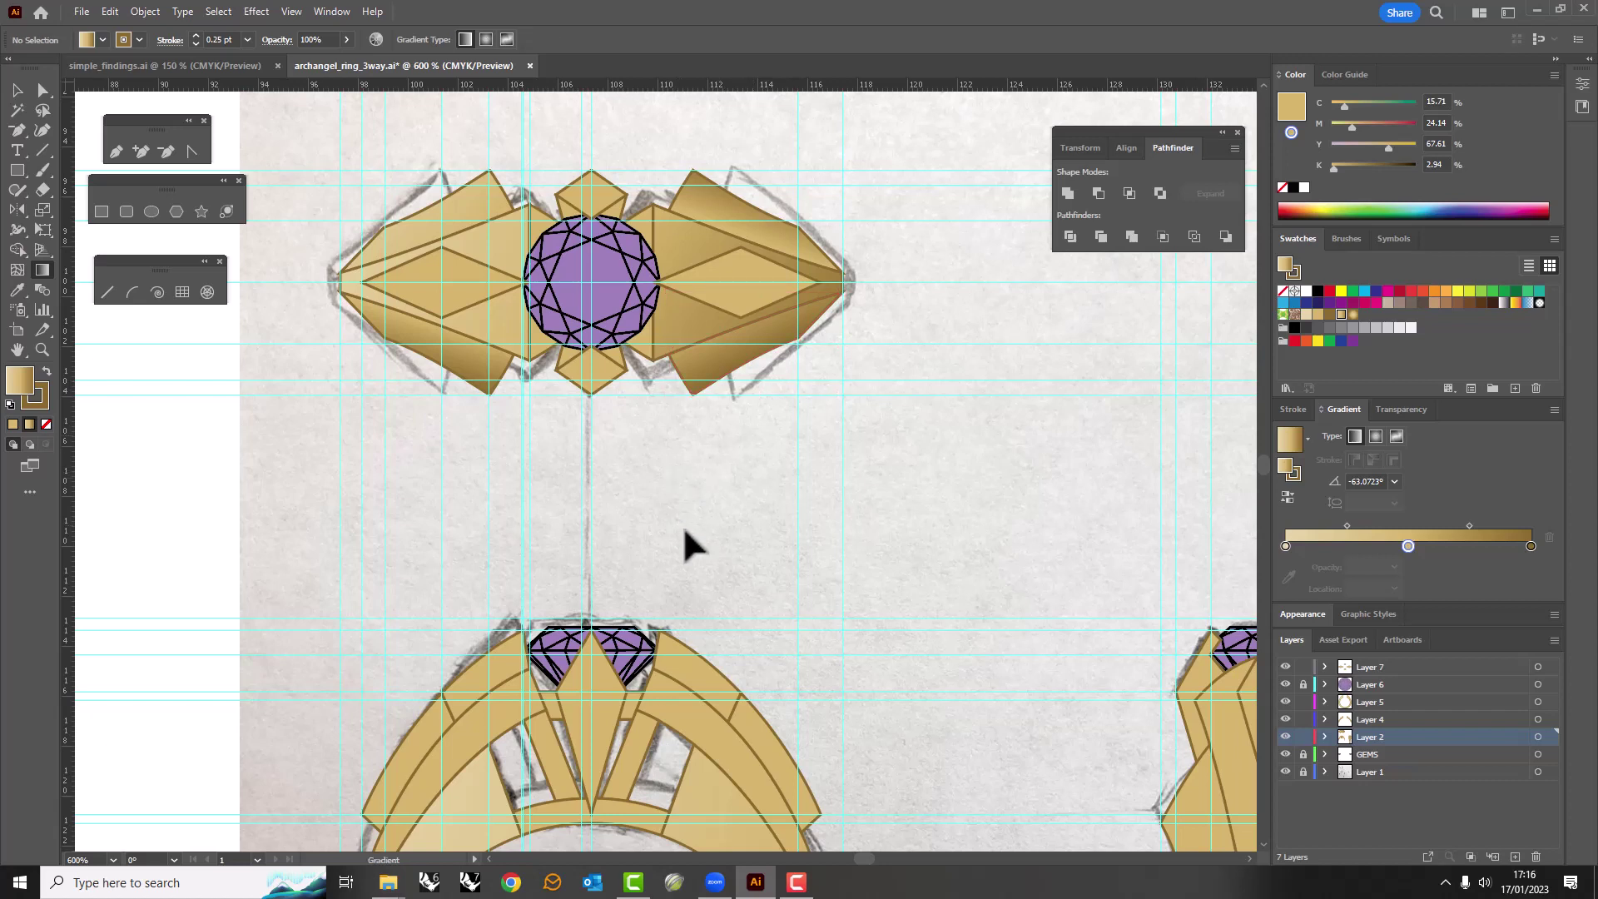
# Reposition the radial highlight on the left top-view diamond shape.
pyautogui.click(441, 314)
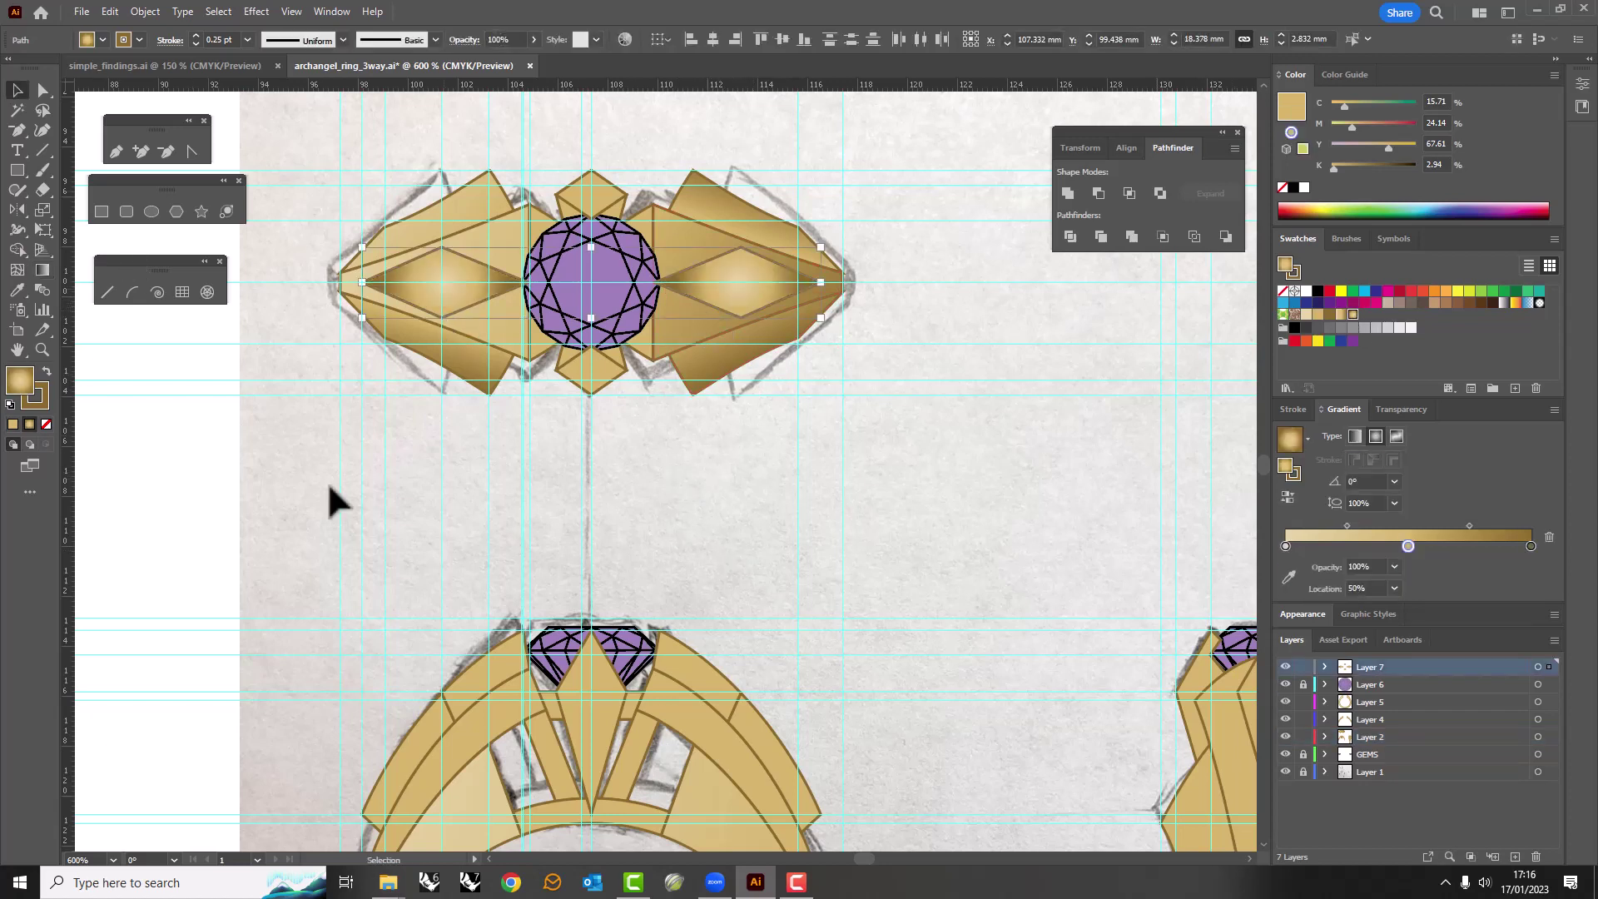
pyautogui.press('v')
pyautogui.press('g')
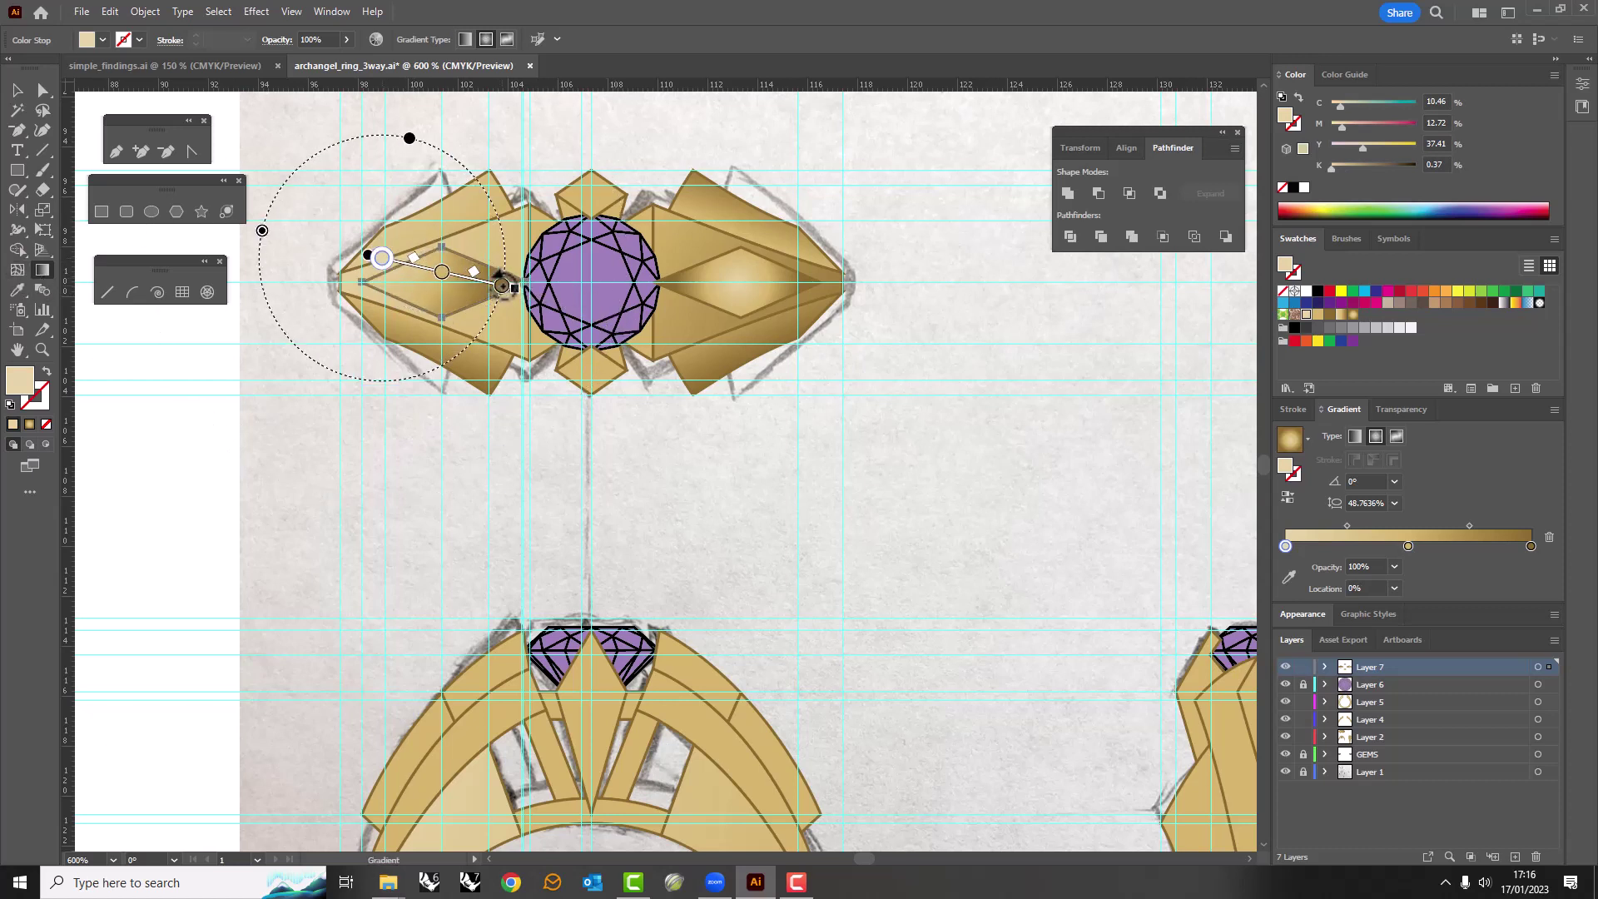
pyautogui.moveTo(404, 242)
pyautogui.mouseDown()
pyautogui.moveTo(502, 282)
pyautogui.moveTo(452, 280)
pyautogui.mouseUp()
pyautogui.press('v')
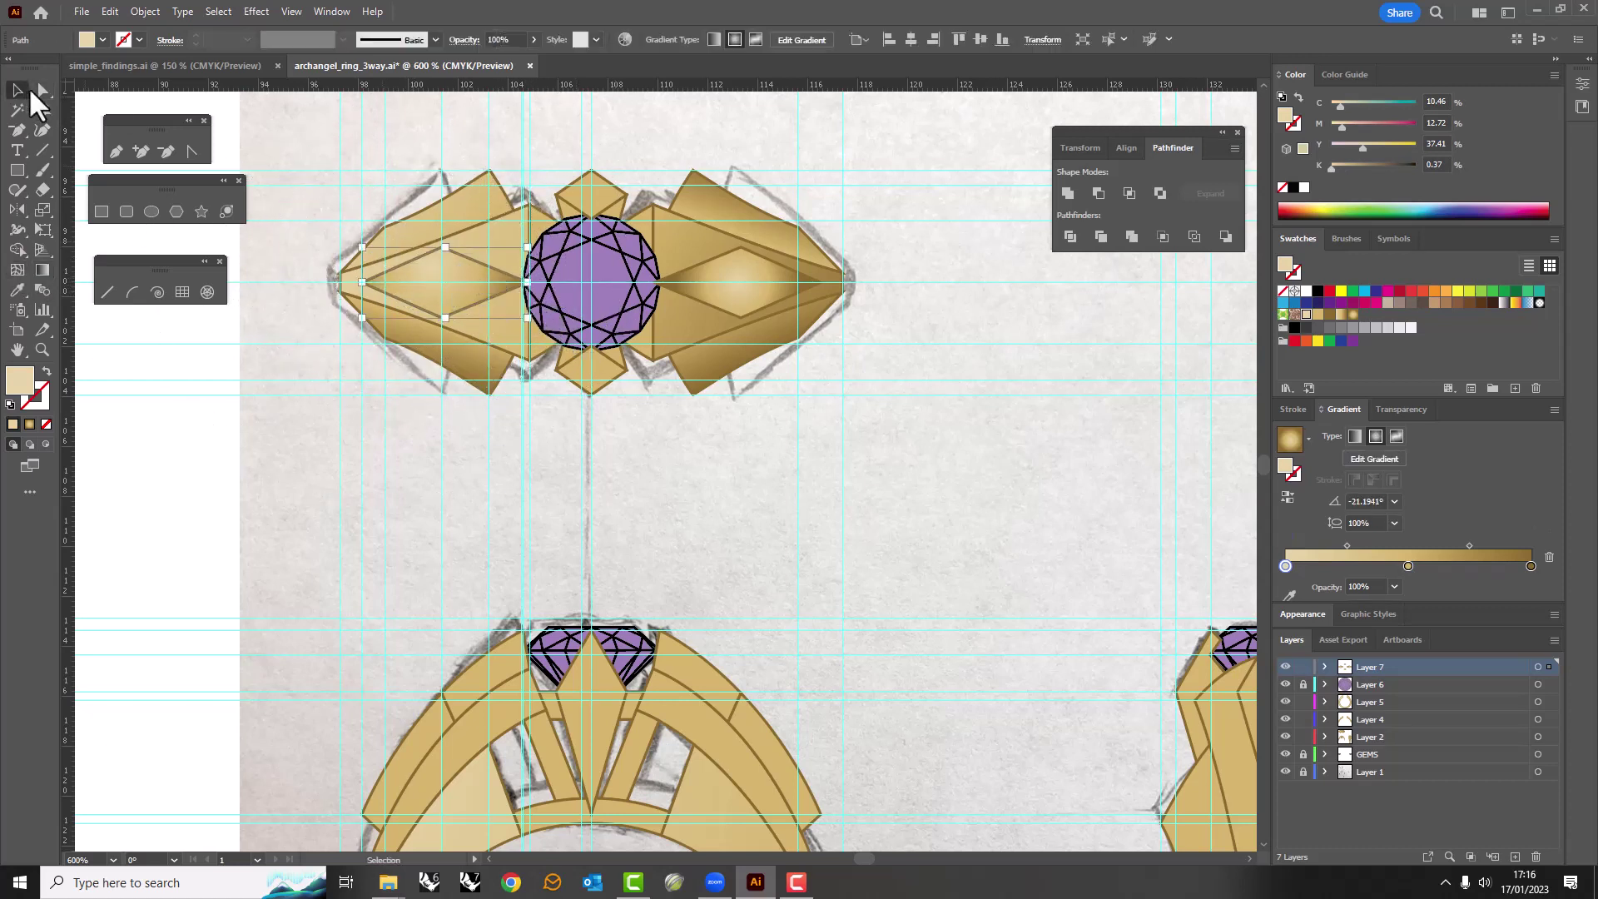
# Rotate the right diamond shape's radial gradient, then view the whole ring.
pyautogui.click(762, 400)
pyautogui.press('g')
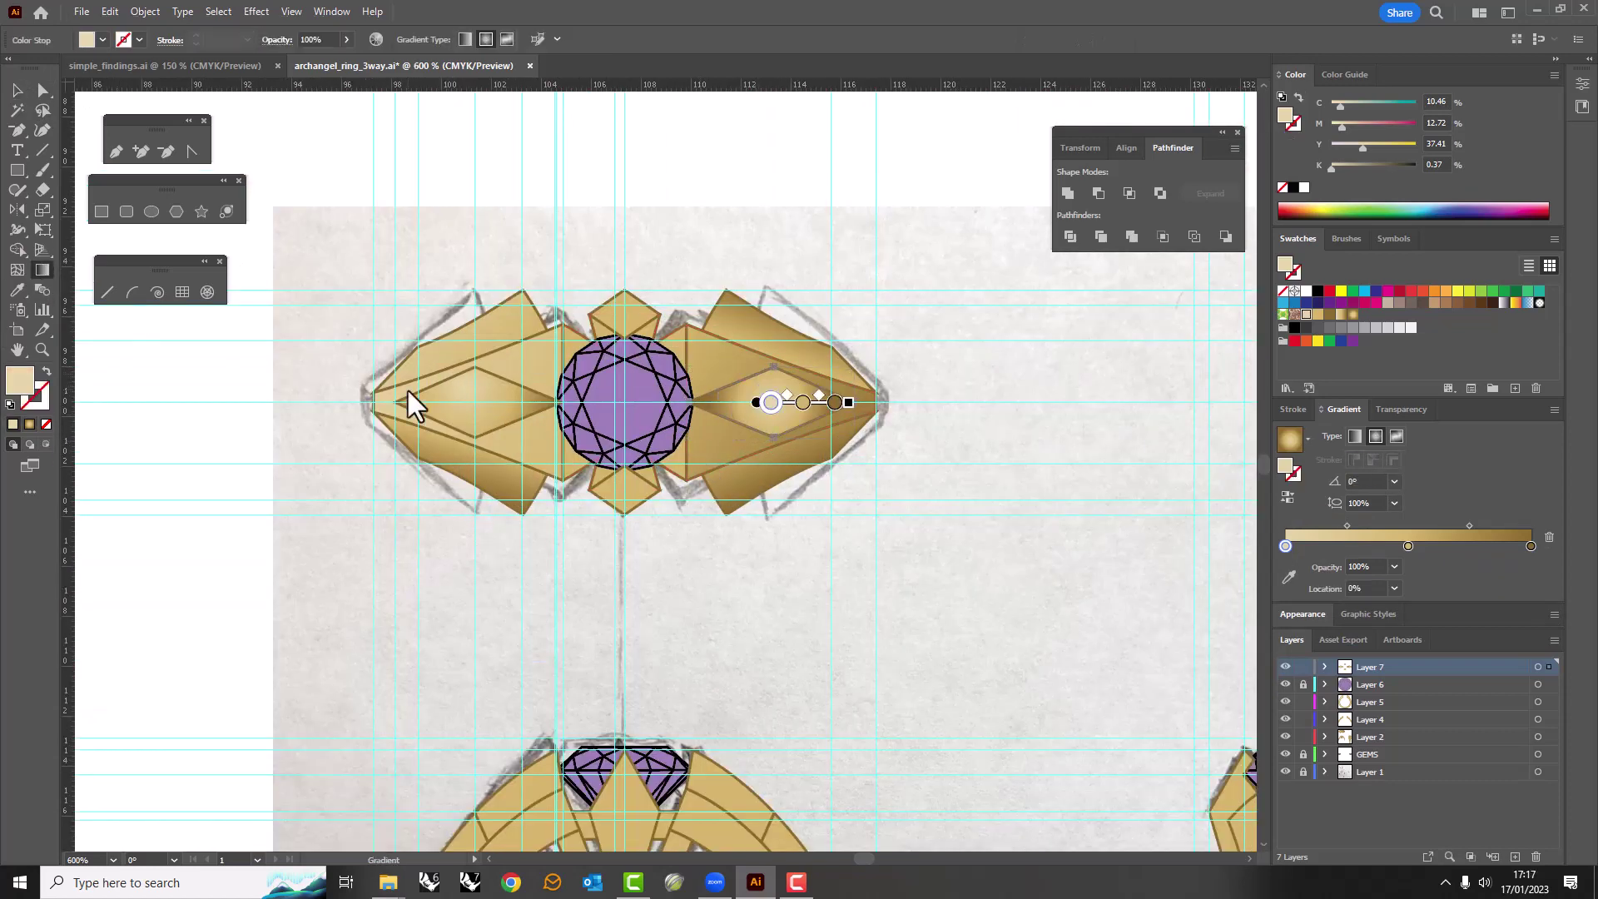
pyautogui.click(17, 290)
pyautogui.press('g')
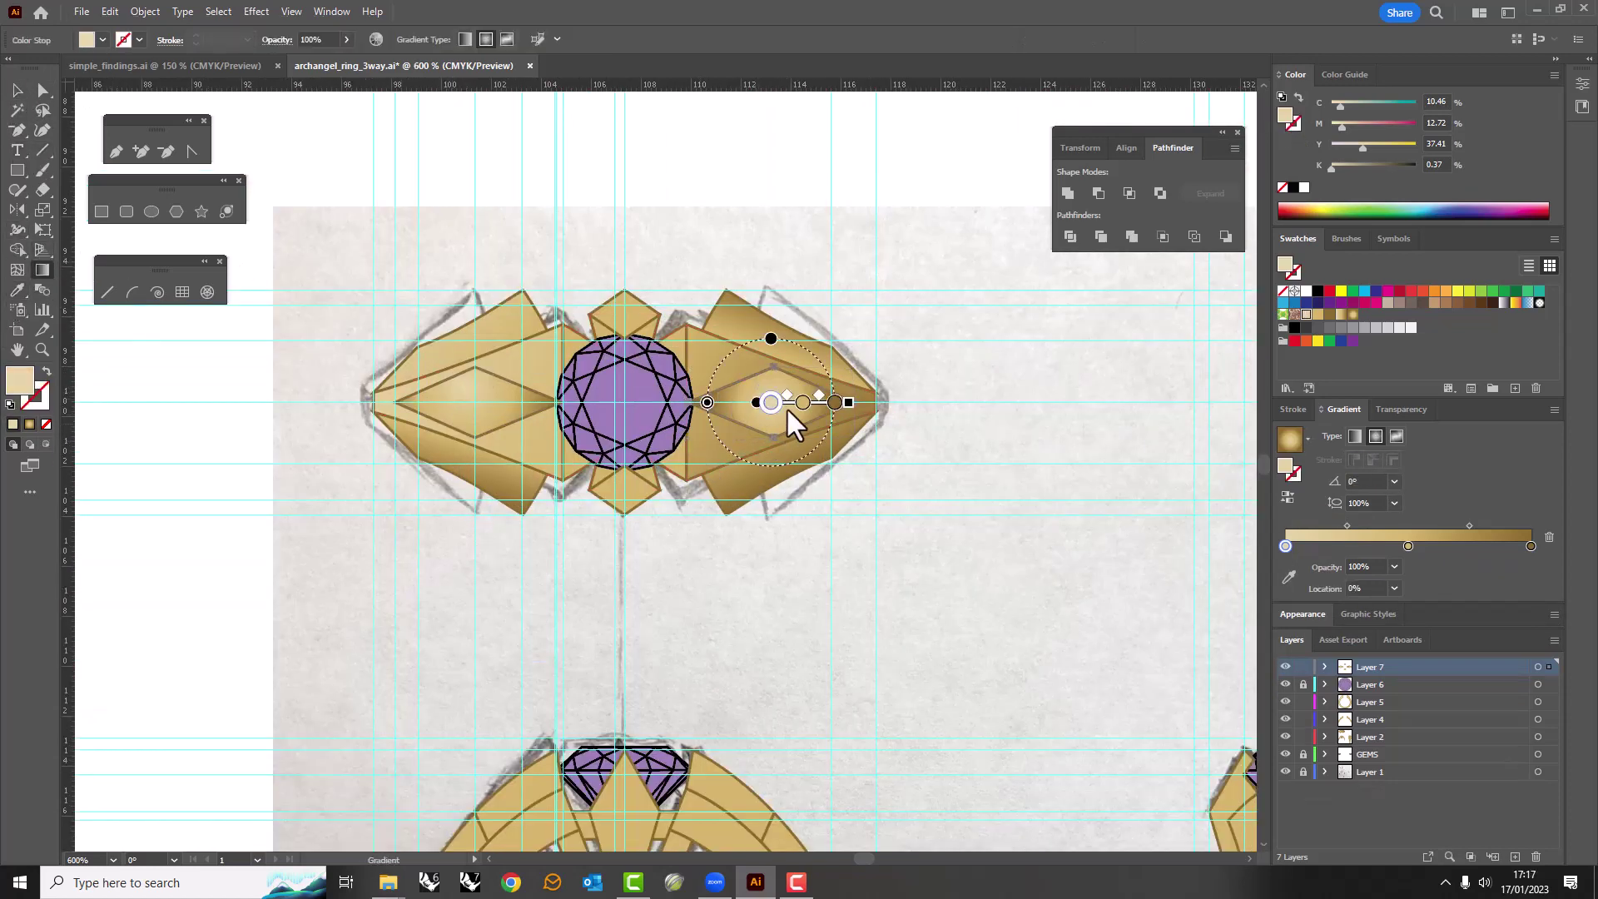
pyautogui.moveTo(725, 352); pyautogui.dragTo(845, 406)
pyautogui.press('v')
pyautogui.hotkey('ctrl', 'shift', 'a')
pyautogui.hotkey('ctrl', '-')
pyautogui.hotkey('ctrl', '-')
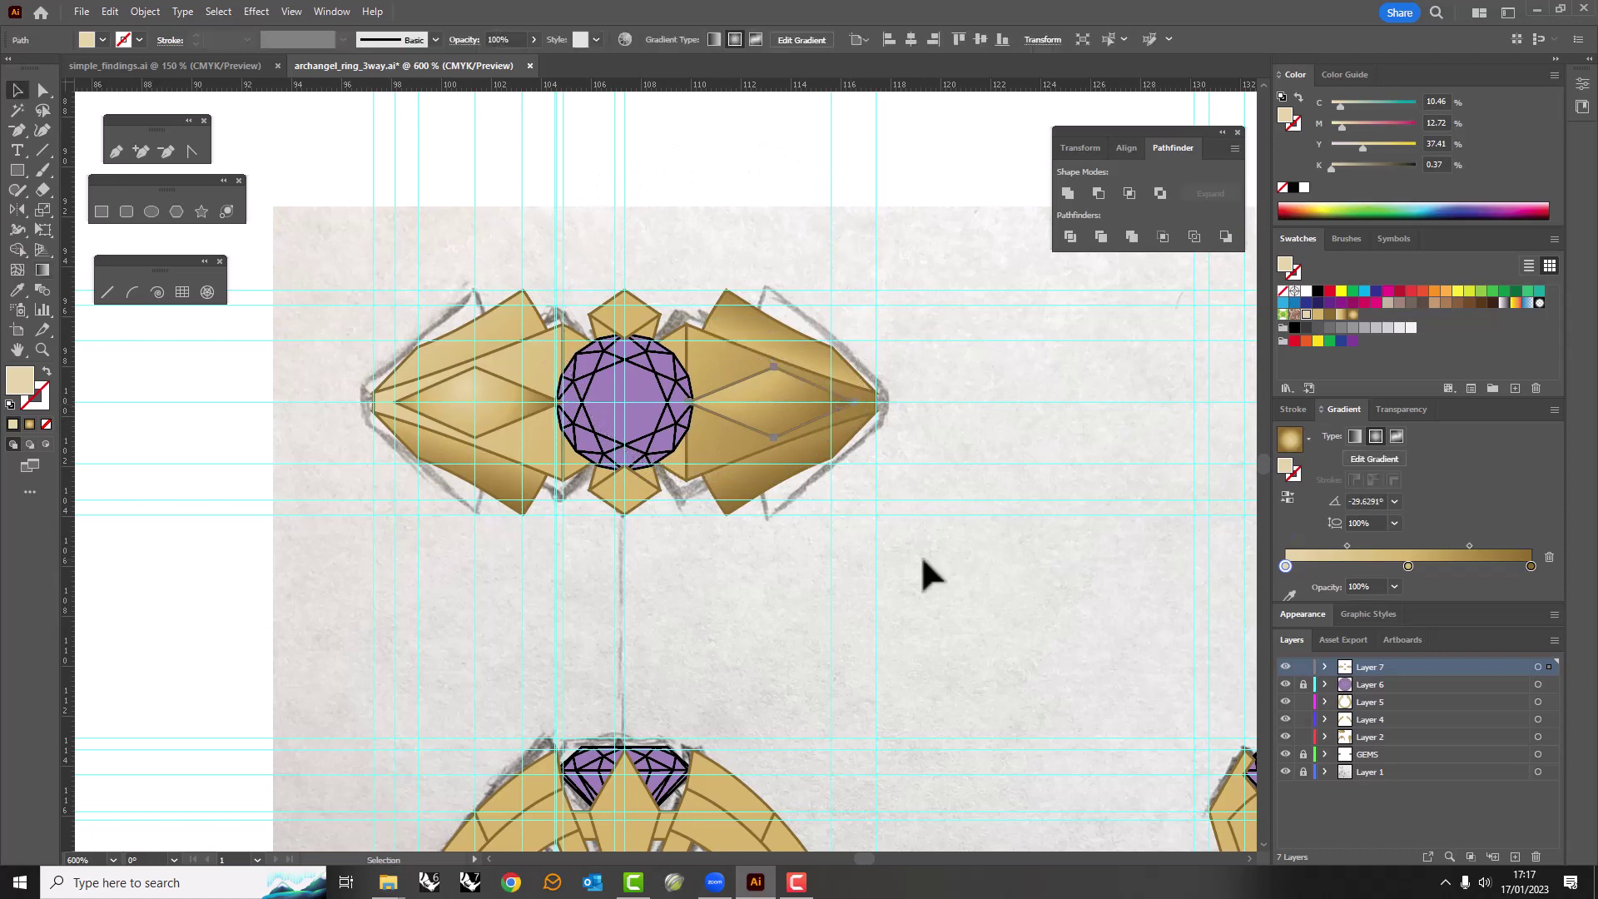
pyautogui.moveTo(740, 560); pyautogui.dragTo(721, 435)
# Give the side-view shank a diagonal gradient flattened into an ellipse.
pyautogui.click(882, 566)
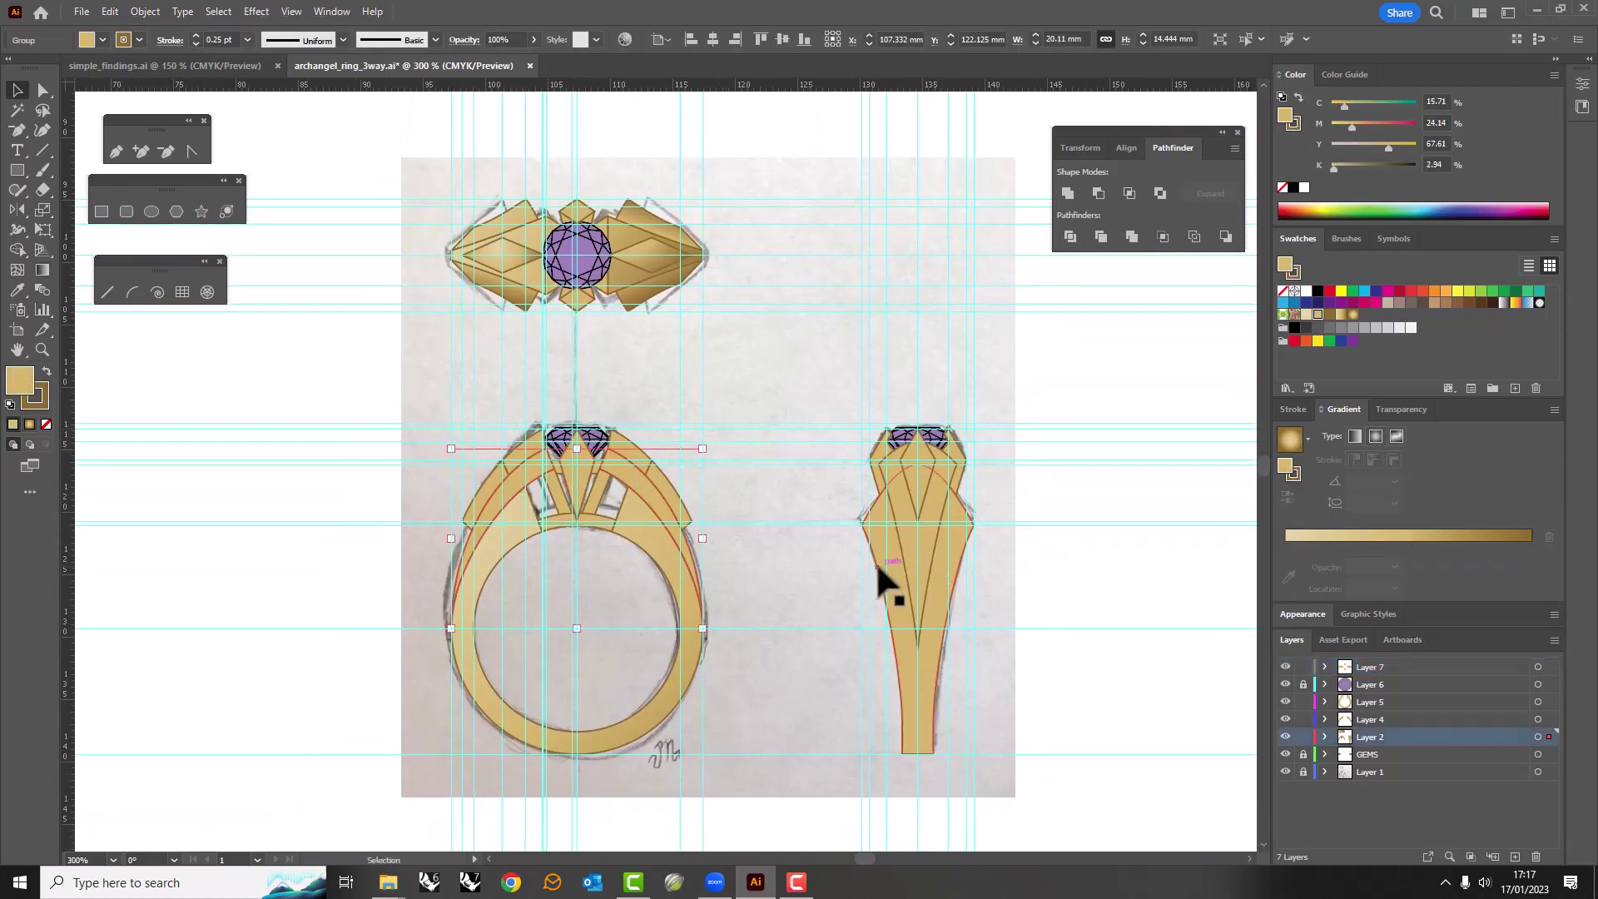
pyautogui.press('g')
pyautogui.moveTo(858, 478)
pyautogui.mouseDown()
pyautogui.moveTo(1041, 790)
pyautogui.moveTo(1016, 749)
pyautogui.mouseUp()
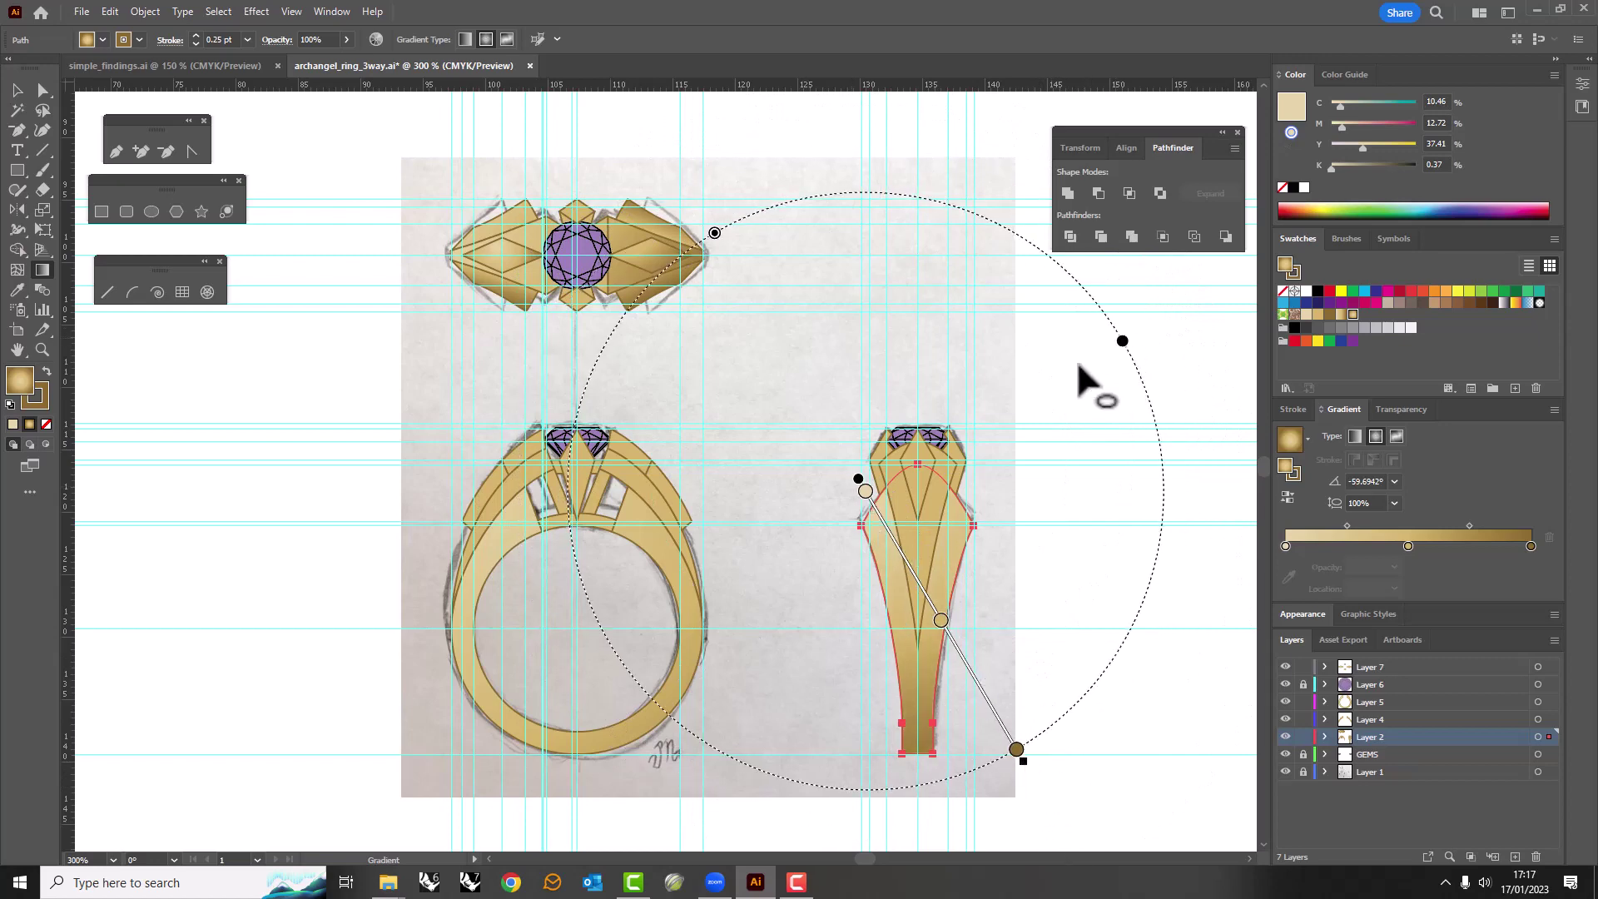
pyautogui.moveTo(1124, 340); pyautogui.dragTo(982, 423)
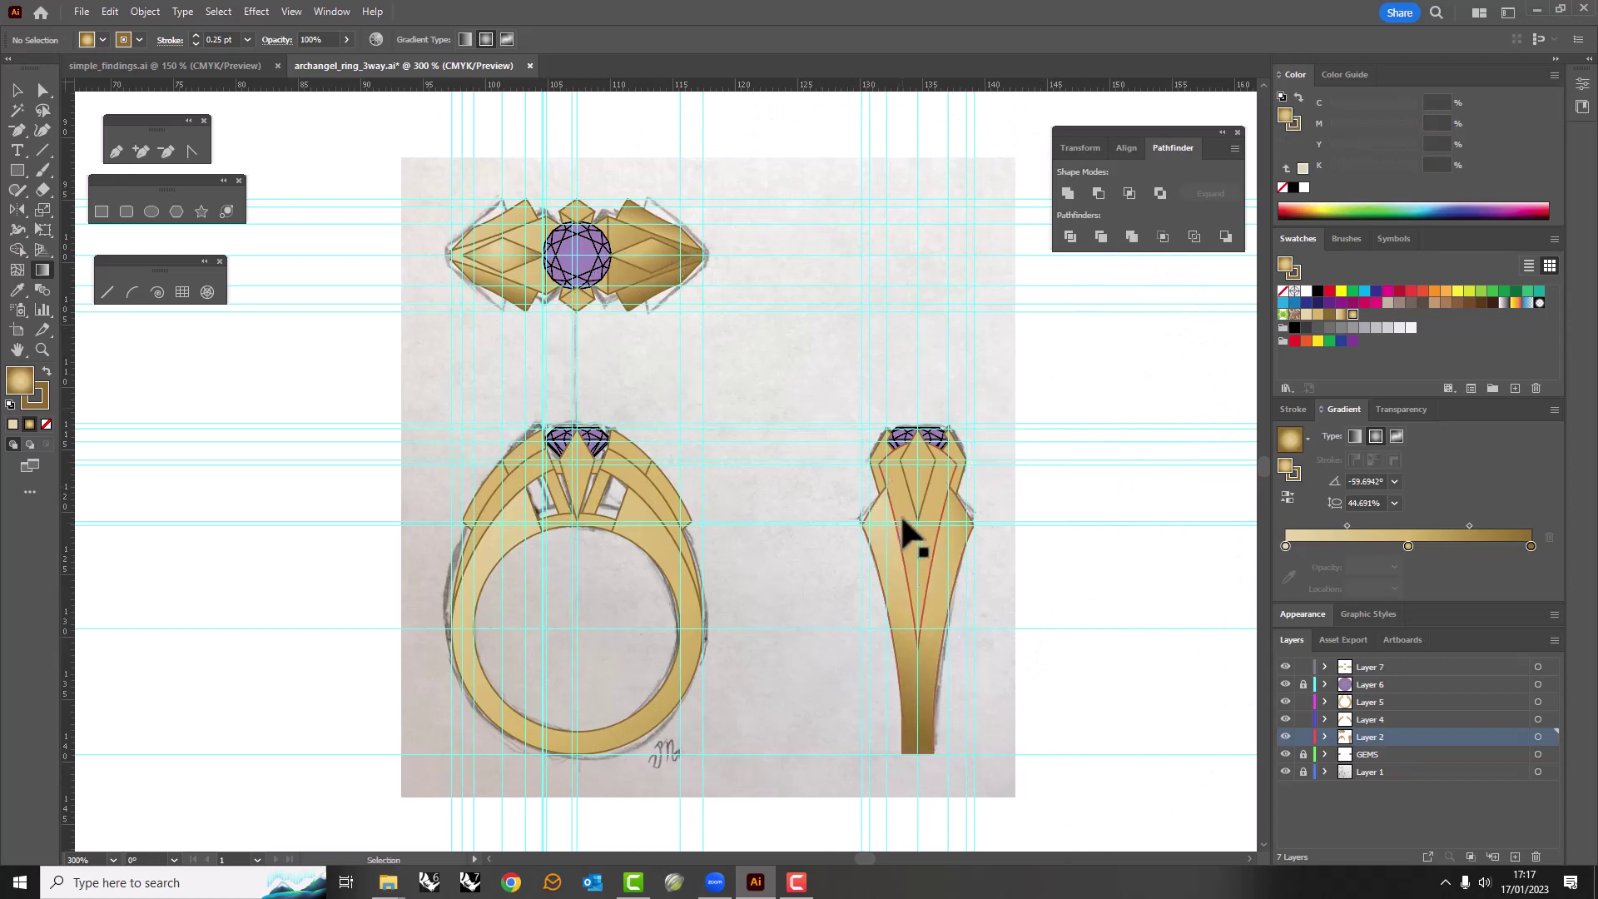
# Shade an inner side-view facet with an angled elliptical radial gradient.
pyautogui.keyDown('ctrl'); pyautogui.click(909, 536); pyautogui.keyUp('ctrl')
pyautogui.moveTo(841, 403)
pyautogui.mouseDown()
pyautogui.moveTo(974, 681)
pyautogui.moveTo(982, 759)
pyautogui.moveTo(978, 722)
pyautogui.mouseUp()
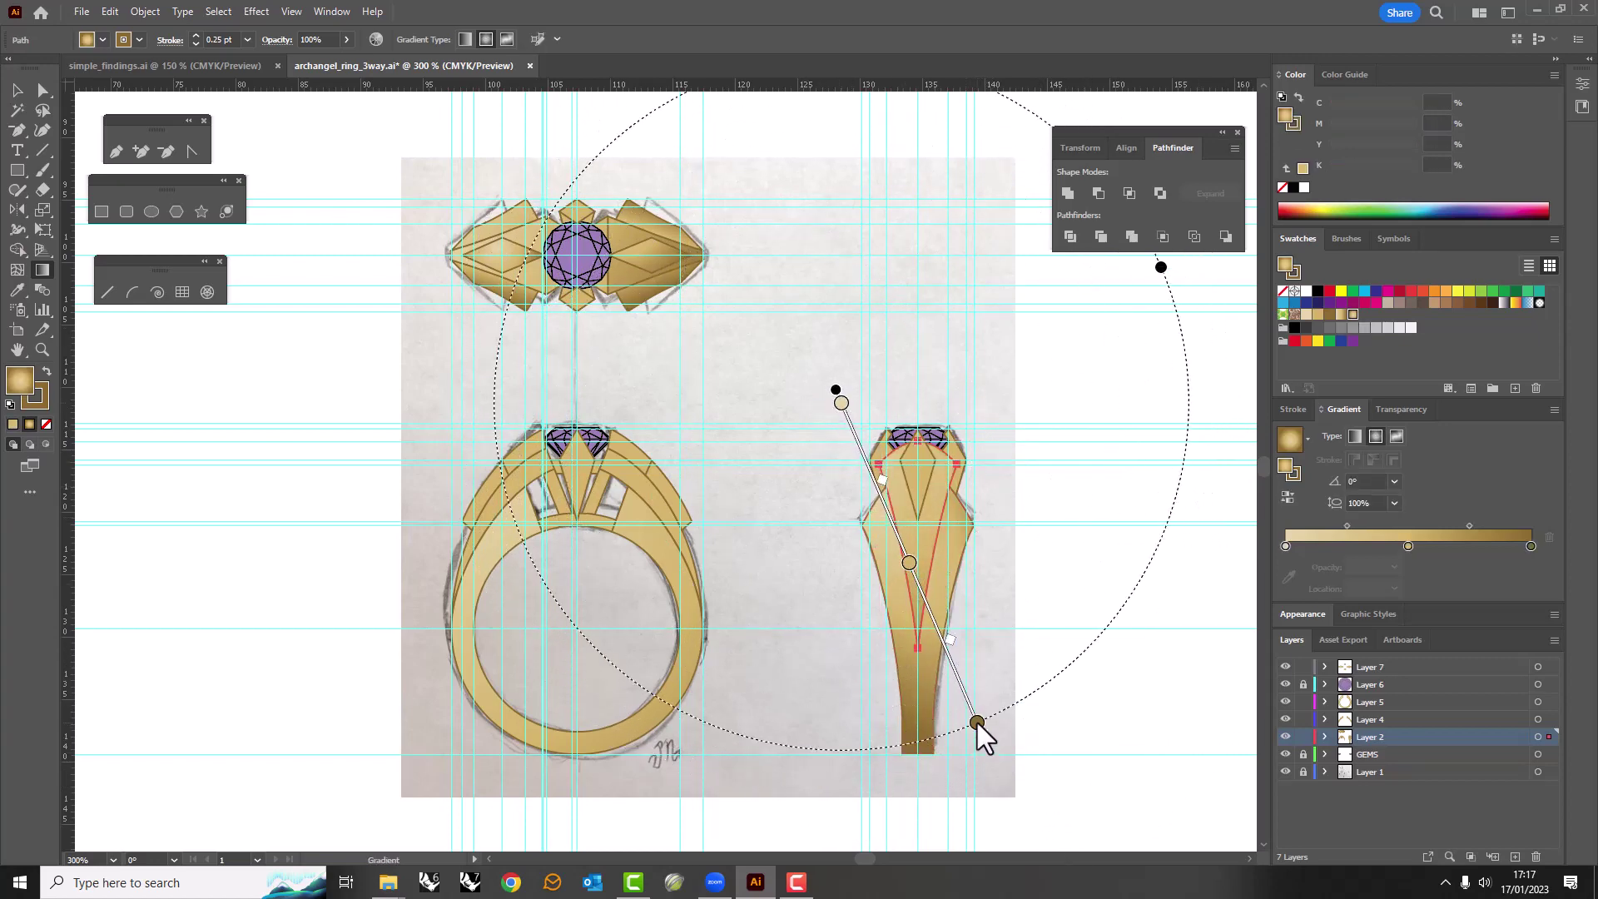
pyautogui.moveTo(1120, 269)
pyautogui.mouseDown()
pyautogui.moveTo(1019, 392)
pyautogui.moveTo(982, 412)
pyautogui.mouseUp()
pyautogui.press('v')
pyautogui.scroll(2, 882, 427)
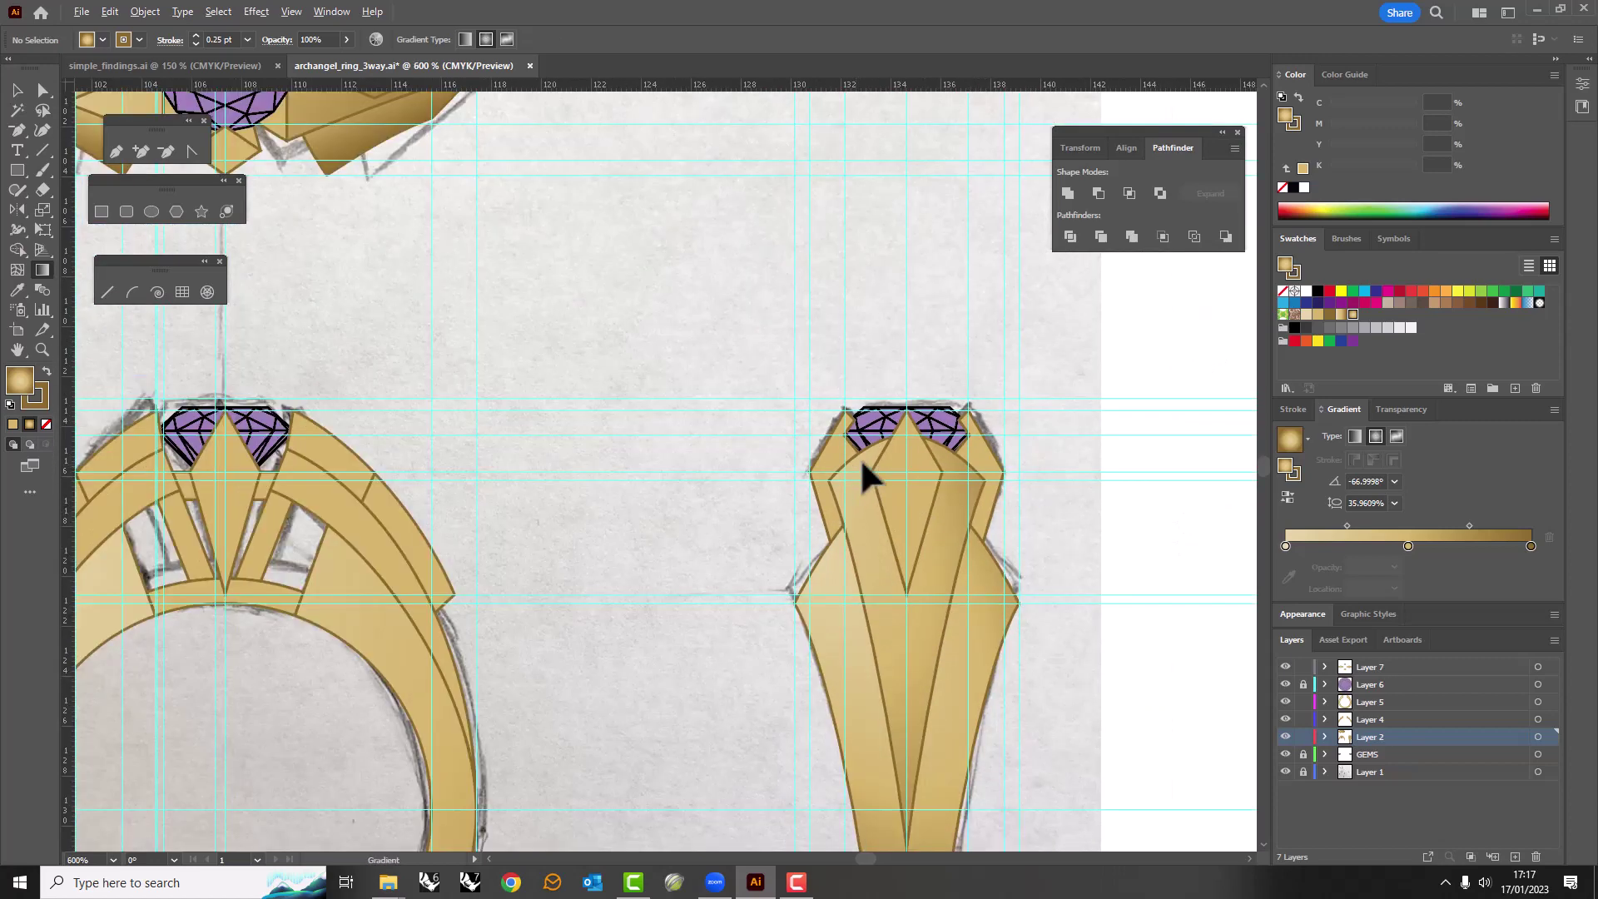
# Shade the side view's centre, right and left facets with stretched and diagonal gold gradients.
pyautogui.click(1352, 315)
pyautogui.click(1079, 397)
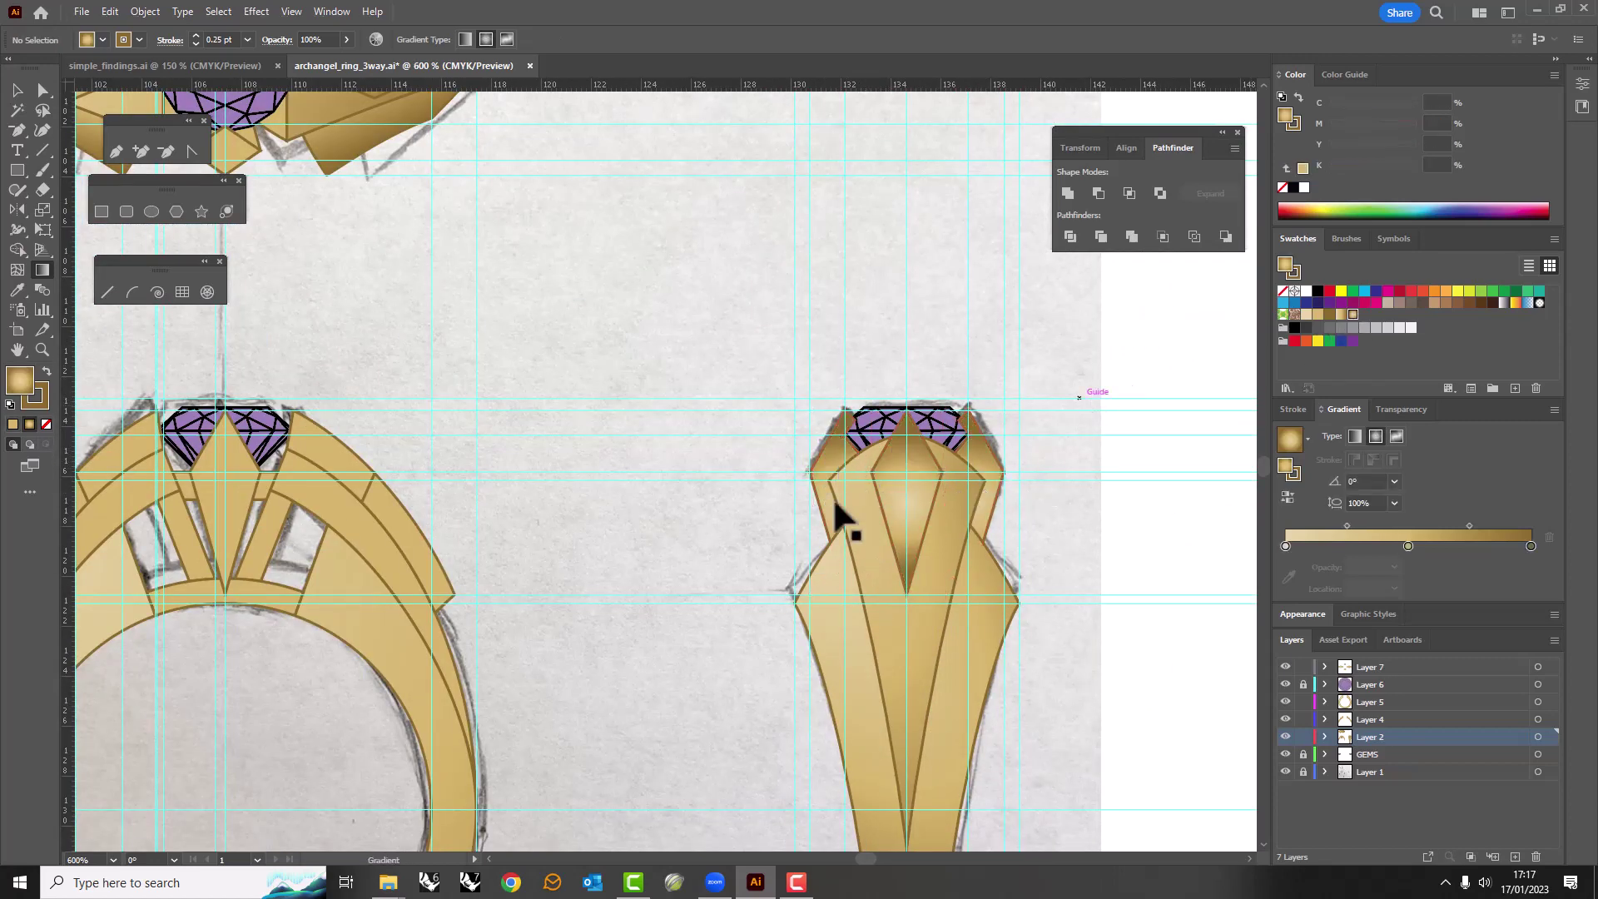
pyautogui.moveTo(874, 395); pyautogui.dragTo(935, 607)
pyautogui.click(982, 466)
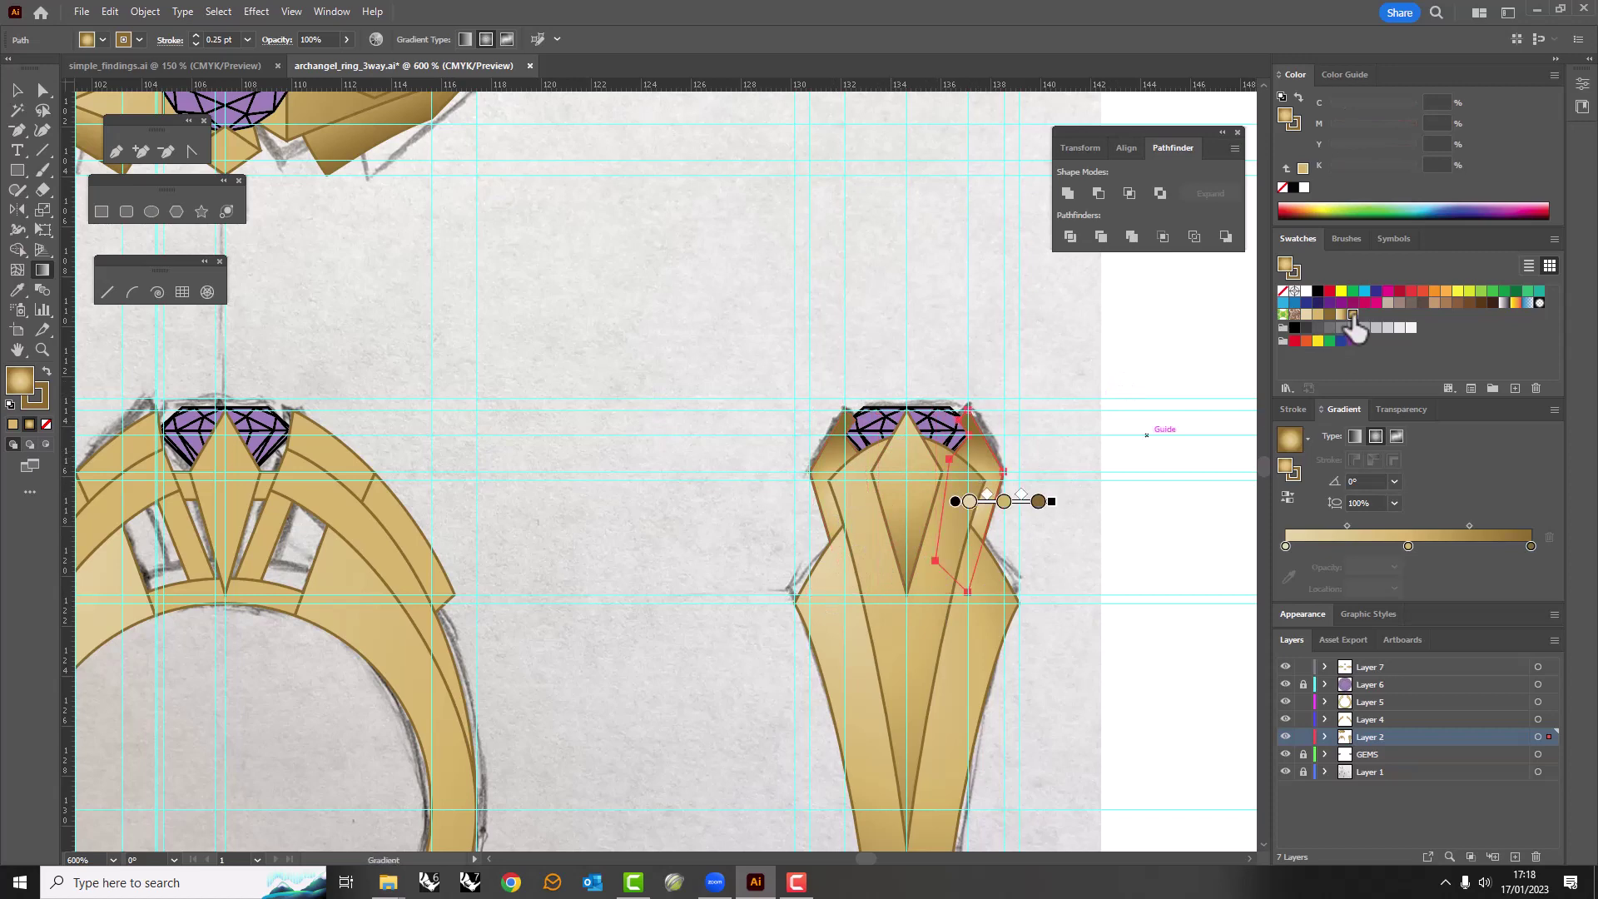
pyautogui.moveTo(938, 385)
pyautogui.mouseDown()
pyautogui.moveTo(1028, 626)
pyautogui.moveTo(1017, 507)
pyautogui.mouseUp()
pyautogui.moveTo(896, 296); pyautogui.dragTo(1017, 528)
pyautogui.click(845, 463)
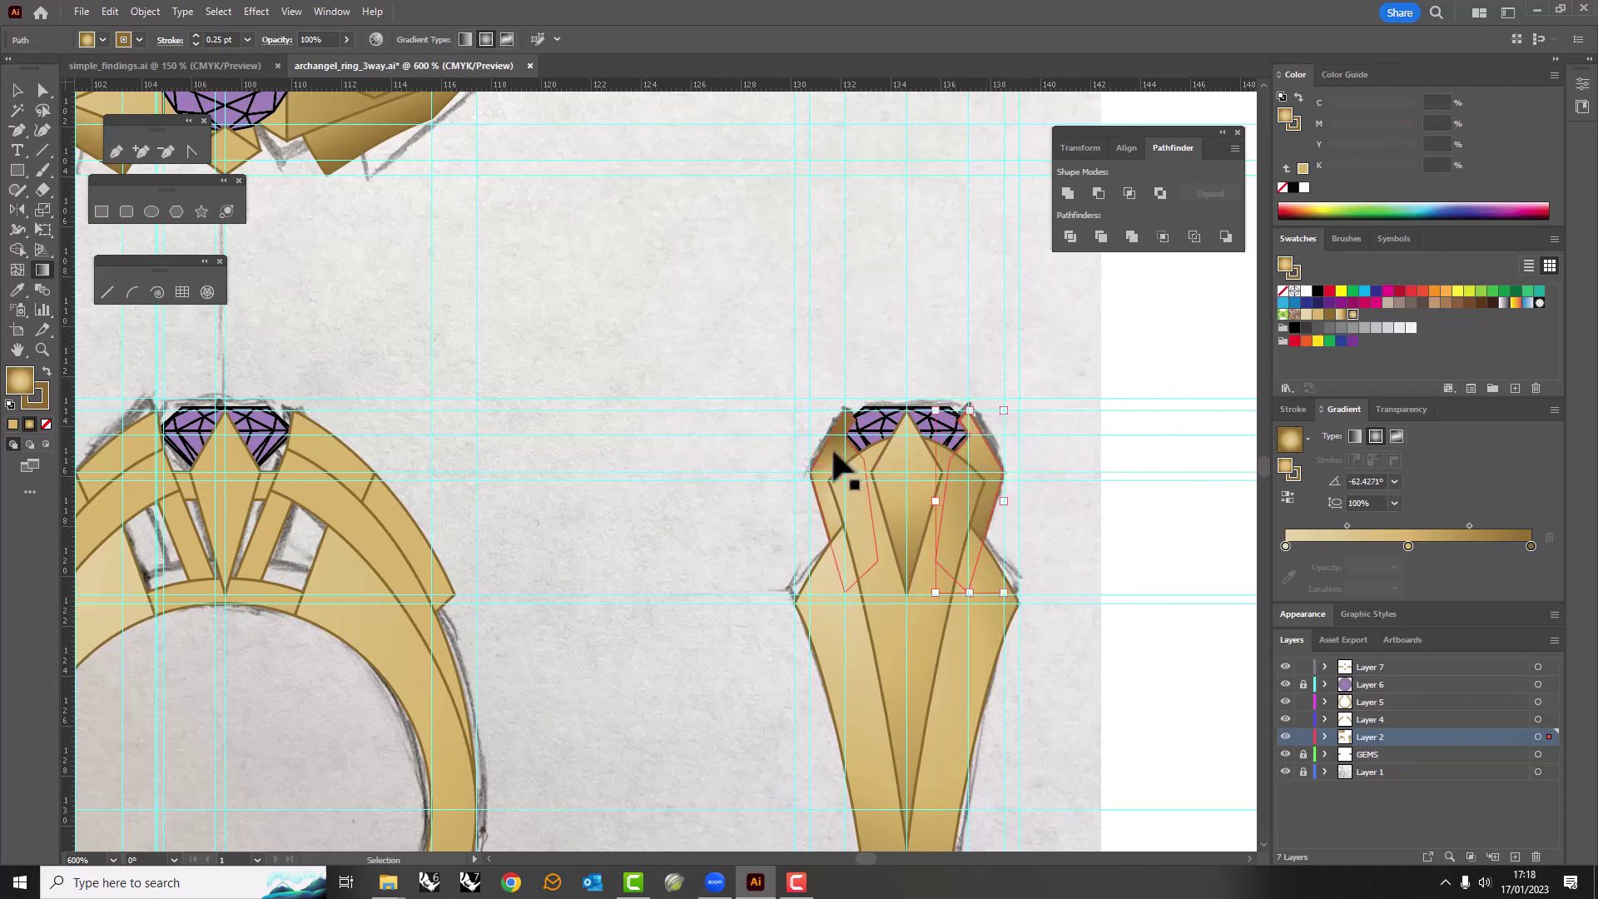
pyautogui.moveTo(783, 385); pyautogui.dragTo(910, 637)
pyautogui.press('v')
pyautogui.click(739, 453)
pyautogui.scroll(-2, 786, 417)
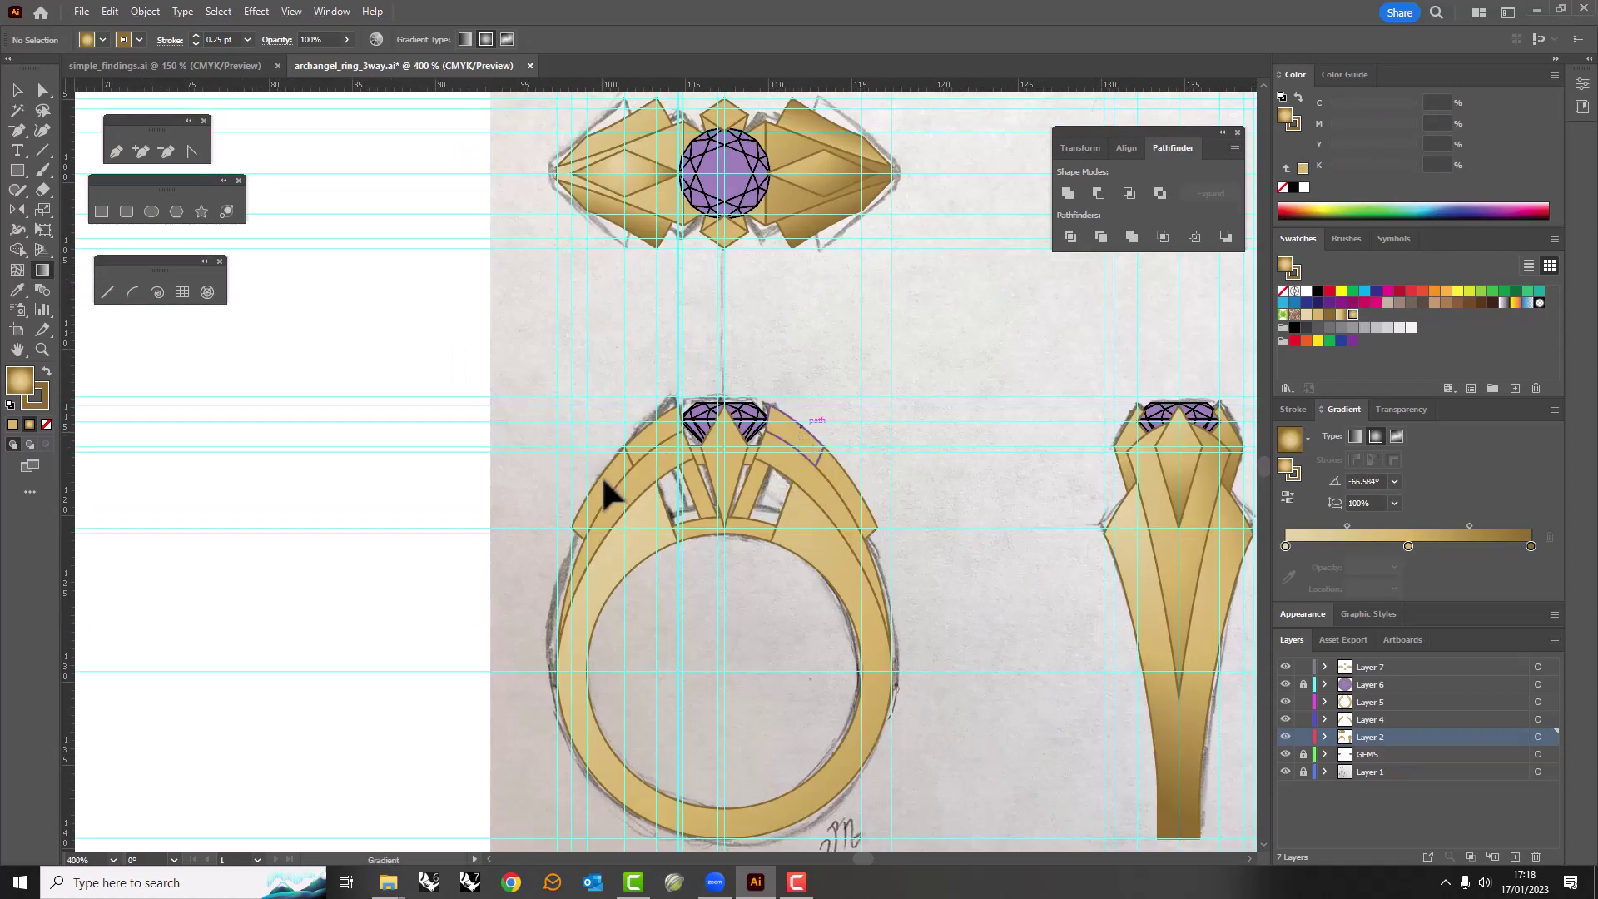
# Fill the small left front-view band piece with gold gradient and angle it.
pyautogui.click(605, 480)
pyautogui.click(1340, 315)
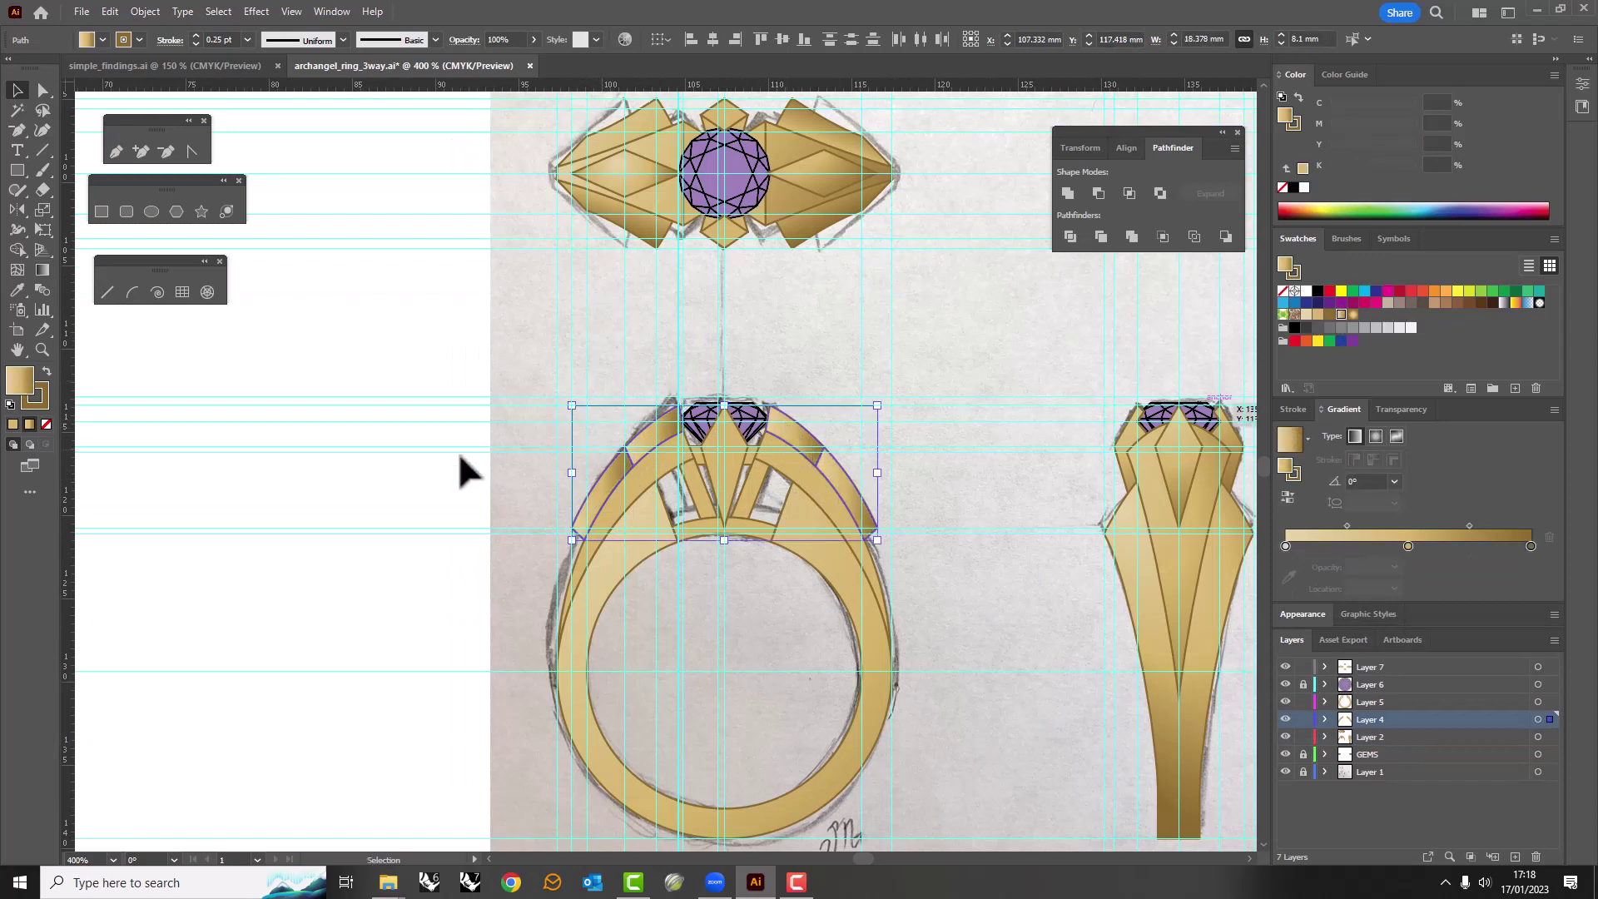
pyautogui.press('g')
pyautogui.click(614, 492)
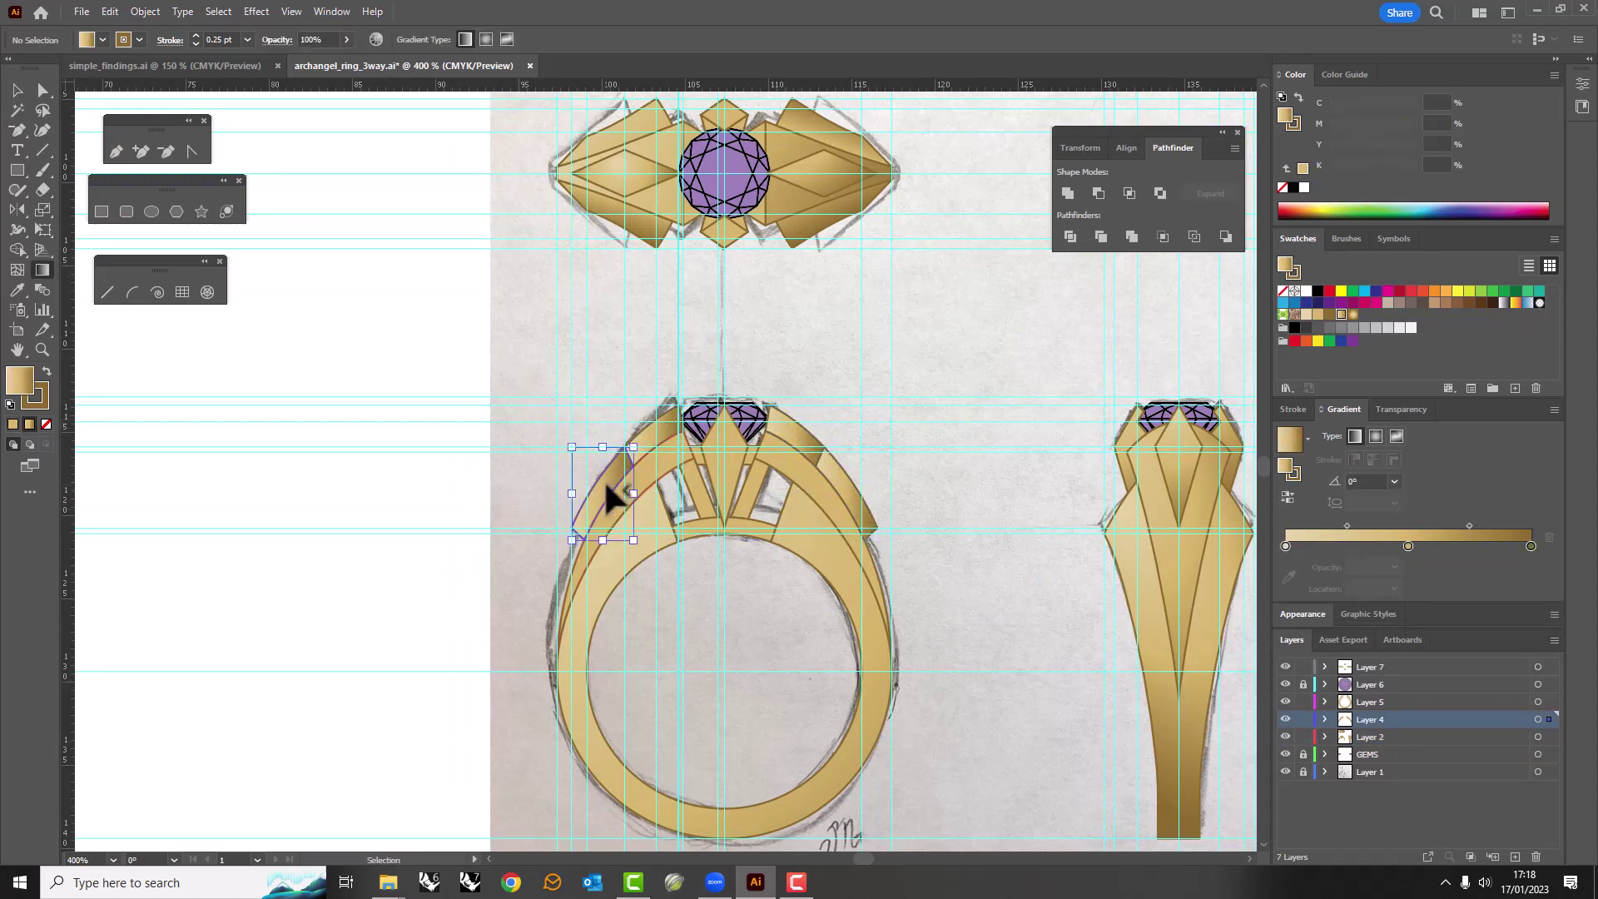
pyautogui.moveTo(542, 456); pyautogui.dragTo(662, 500)
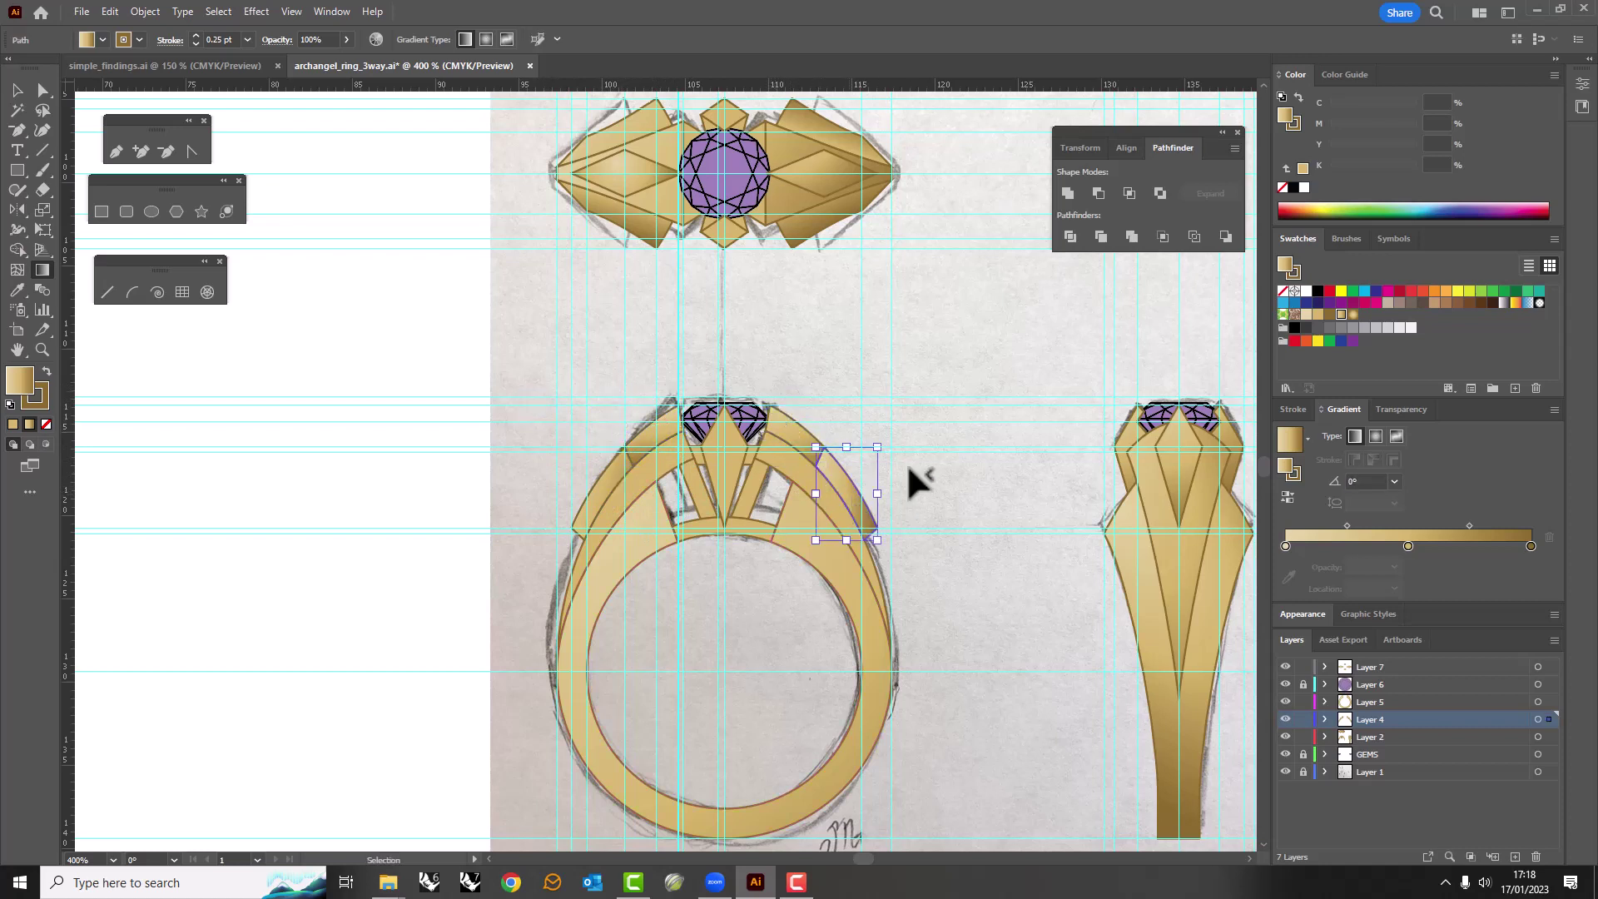
# Apply gold gradient to the band group and redirect its left and right pieces in Isolation Mode.
pyautogui.click(758, 512)
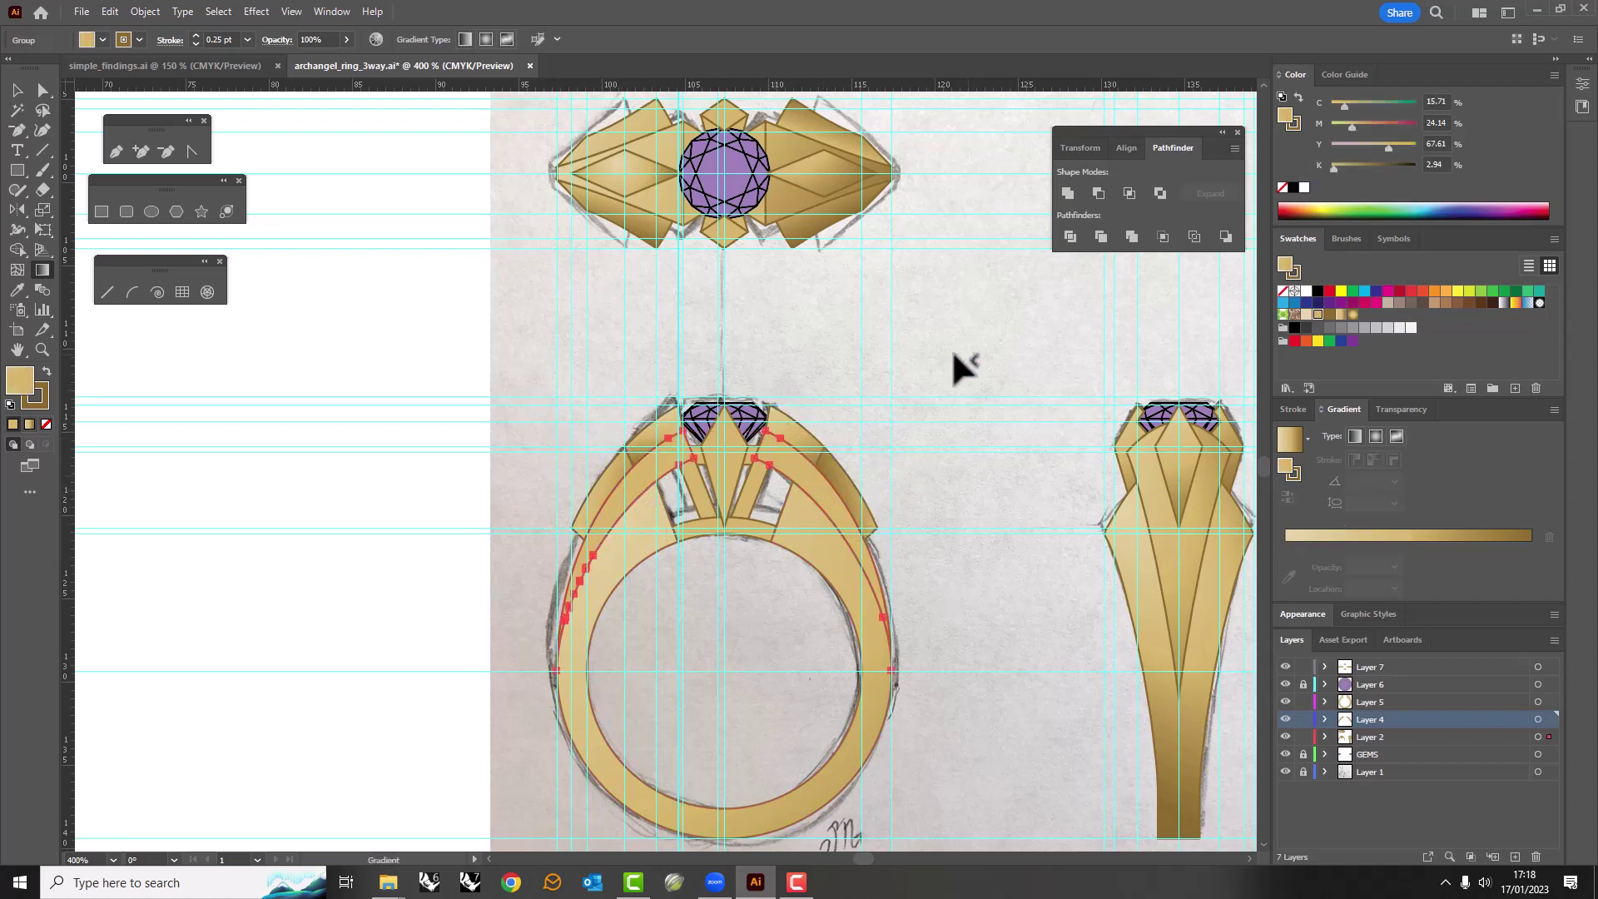
pyautogui.click(1339, 315)
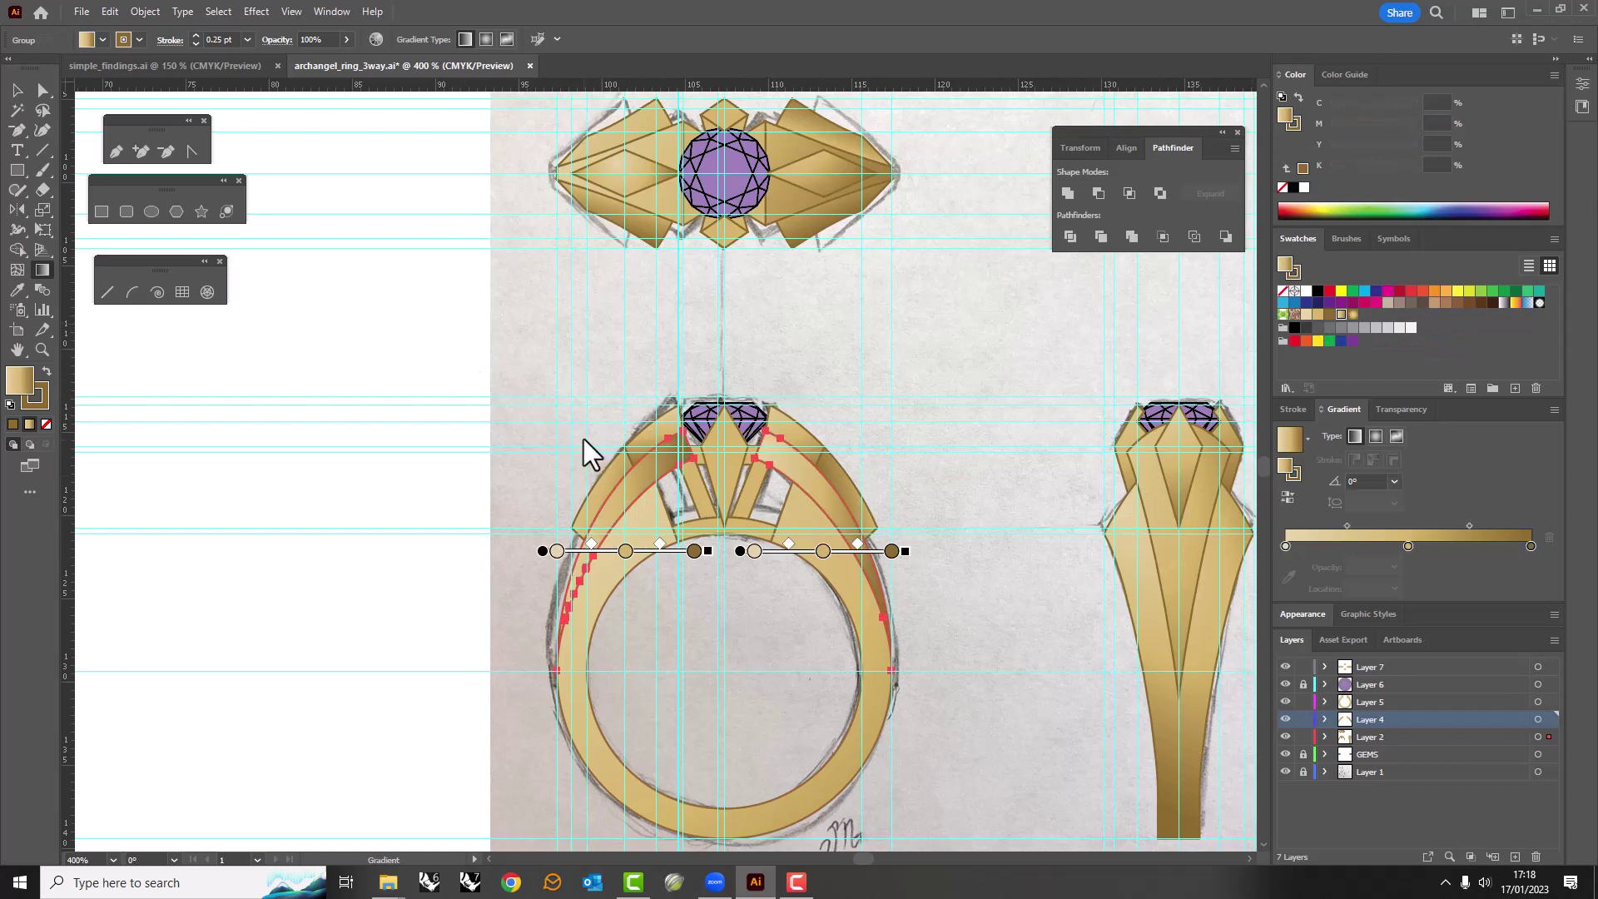
pyautogui.moveTo(580, 424); pyautogui.dragTo(641, 566)
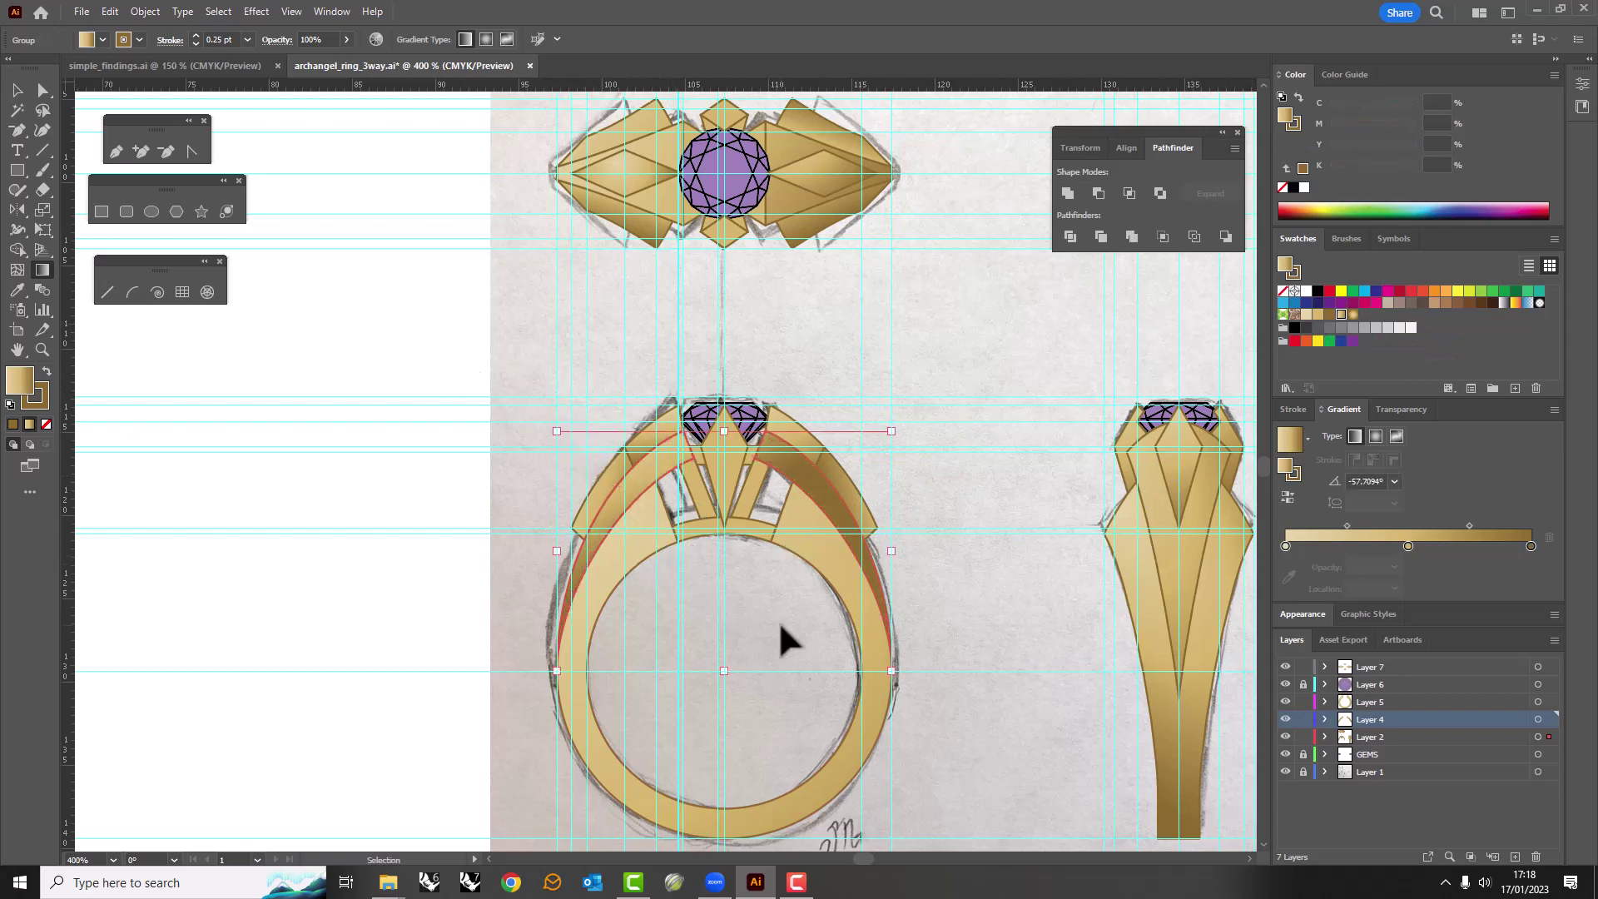
pyautogui.doubleClick(830, 504)
pyautogui.press('g')
pyautogui.moveTo(947, 443); pyautogui.dragTo(822, 556)
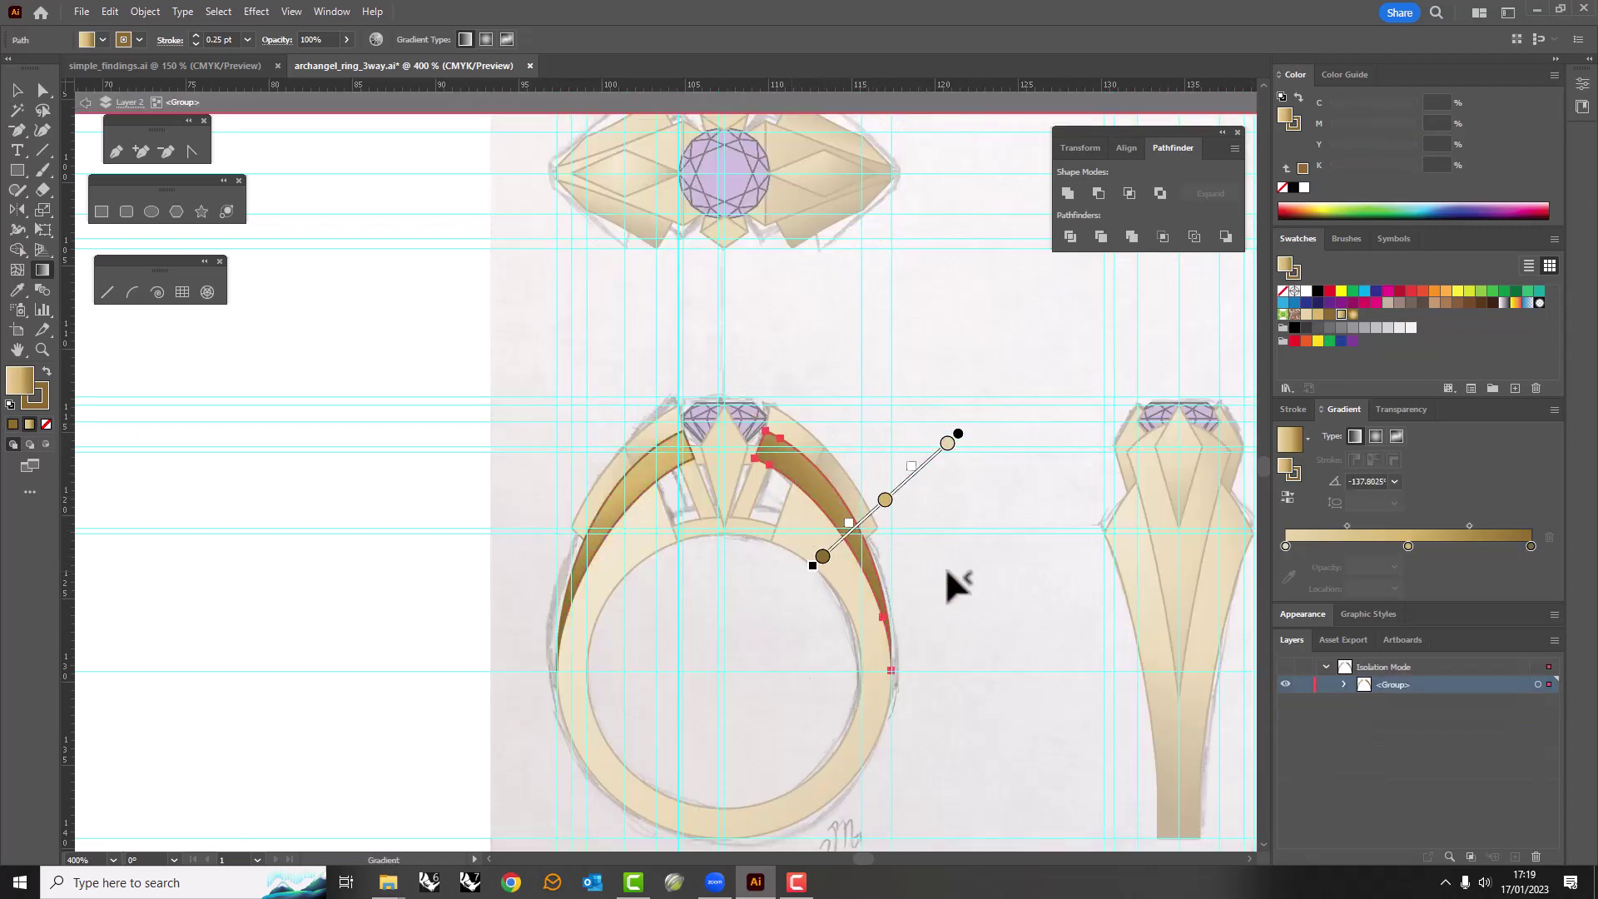
pyautogui.moveTo(571, 422); pyautogui.dragTo(718, 535)
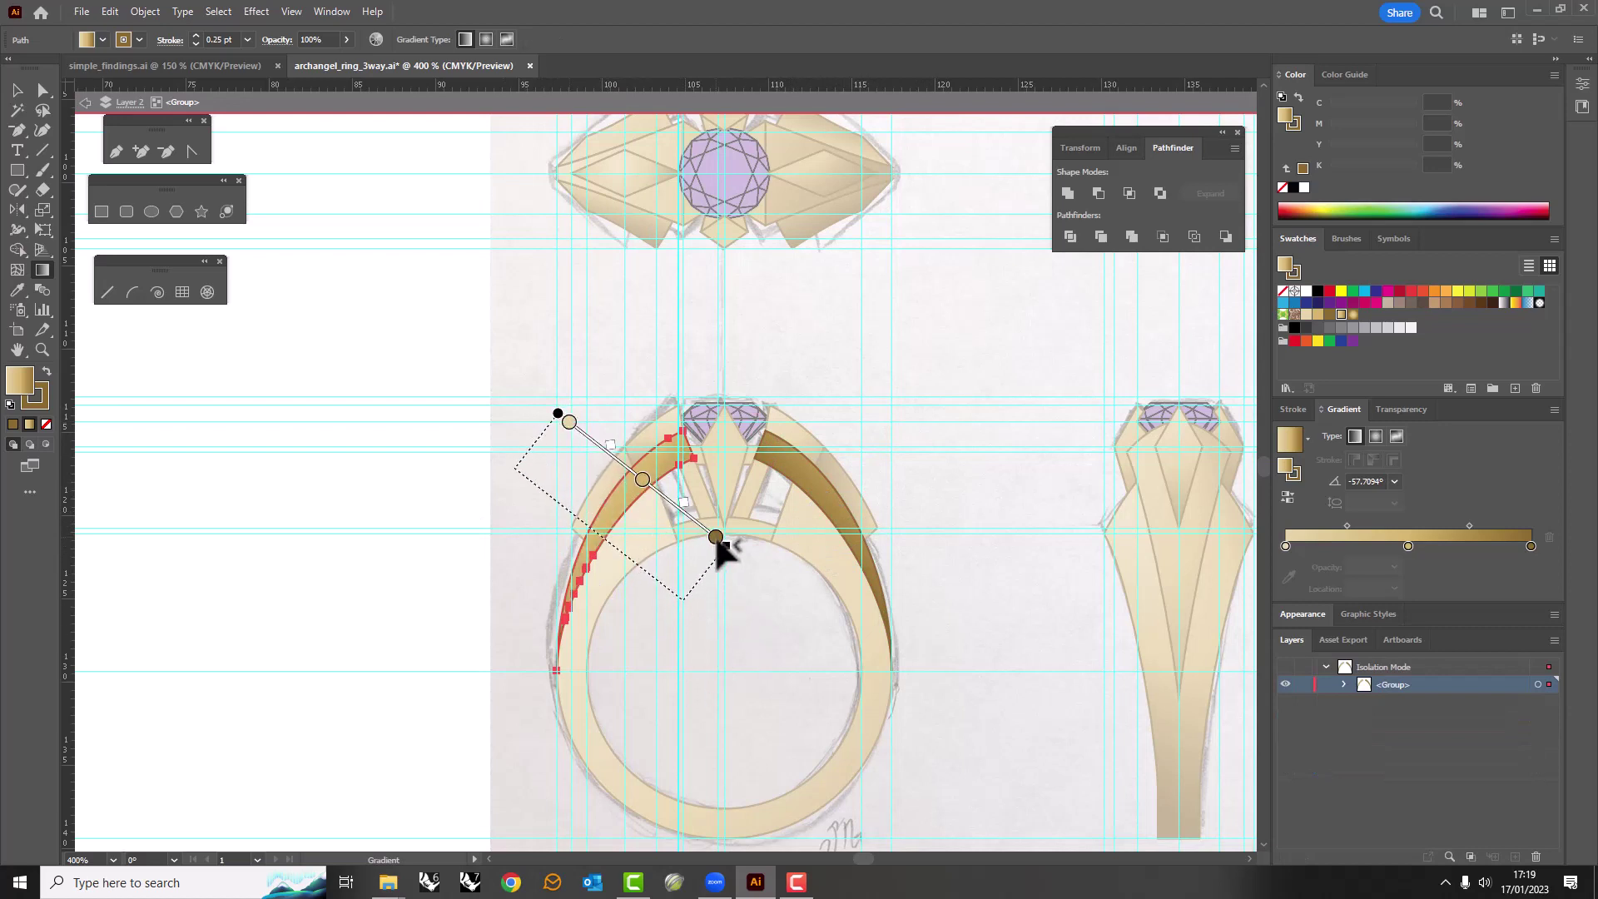
pyautogui.doubleClick(515, 408)
# Run near-vertical gradients down the prong facets, then exit isolation and view all three ring views.
pyautogui.keyDown('shift'); pyautogui.click(749, 482); pyautogui.keyUp('shift')
pyautogui.press('g')
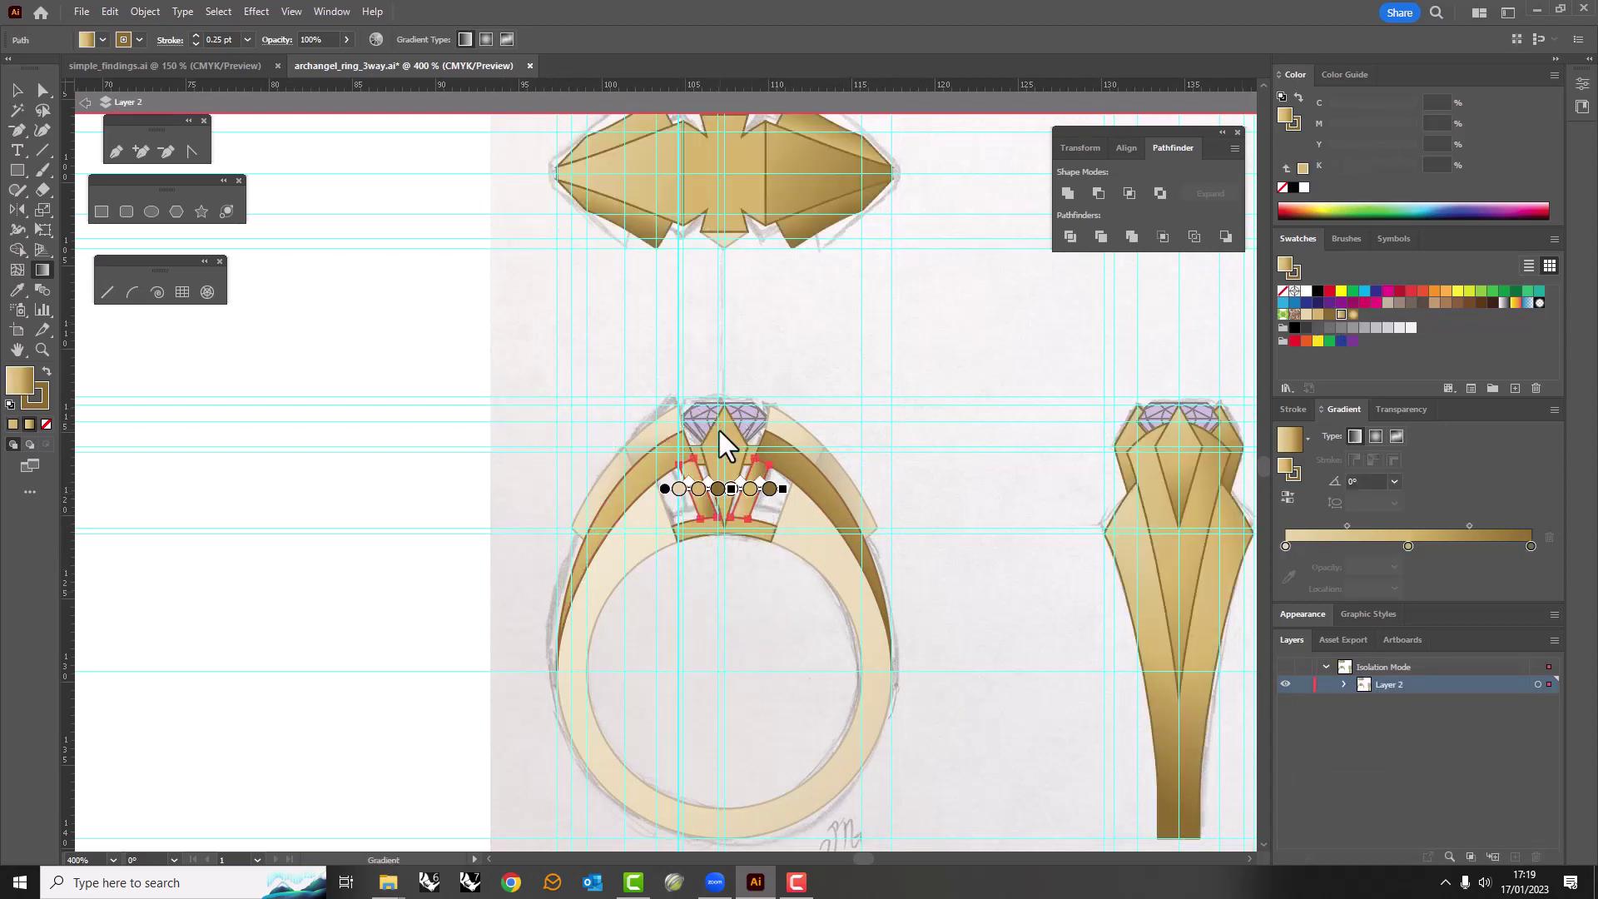
pyautogui.moveTo(720, 414); pyautogui.dragTo(723, 537)
pyautogui.click(724, 533)
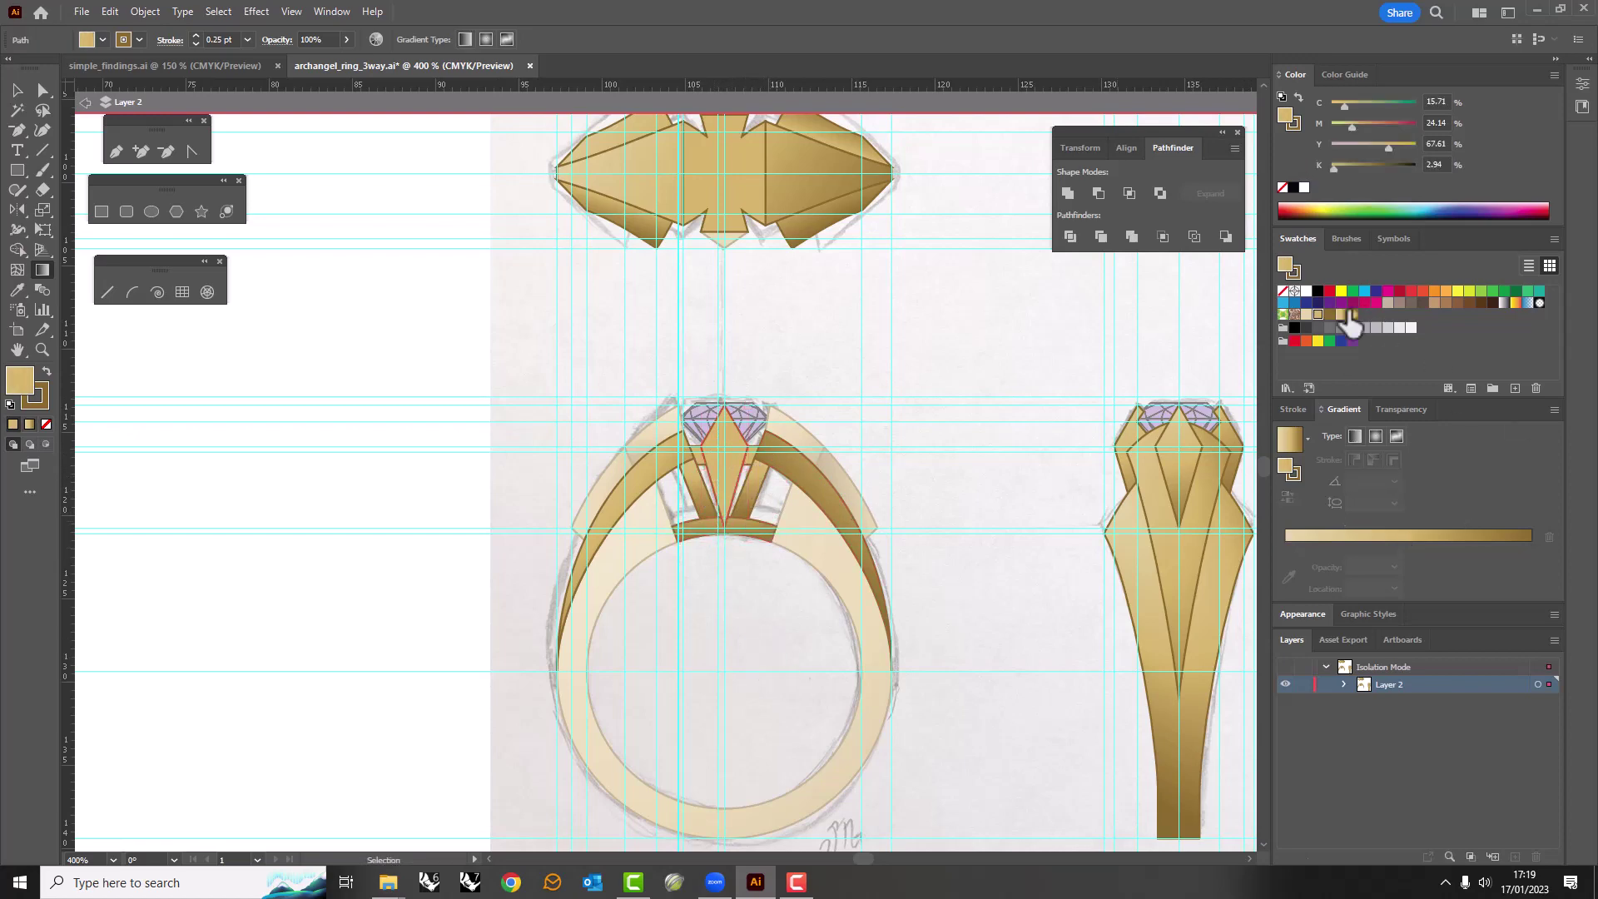
pyautogui.click(747, 455)
pyautogui.moveTo(705, 398); pyautogui.dragTo(731, 542)
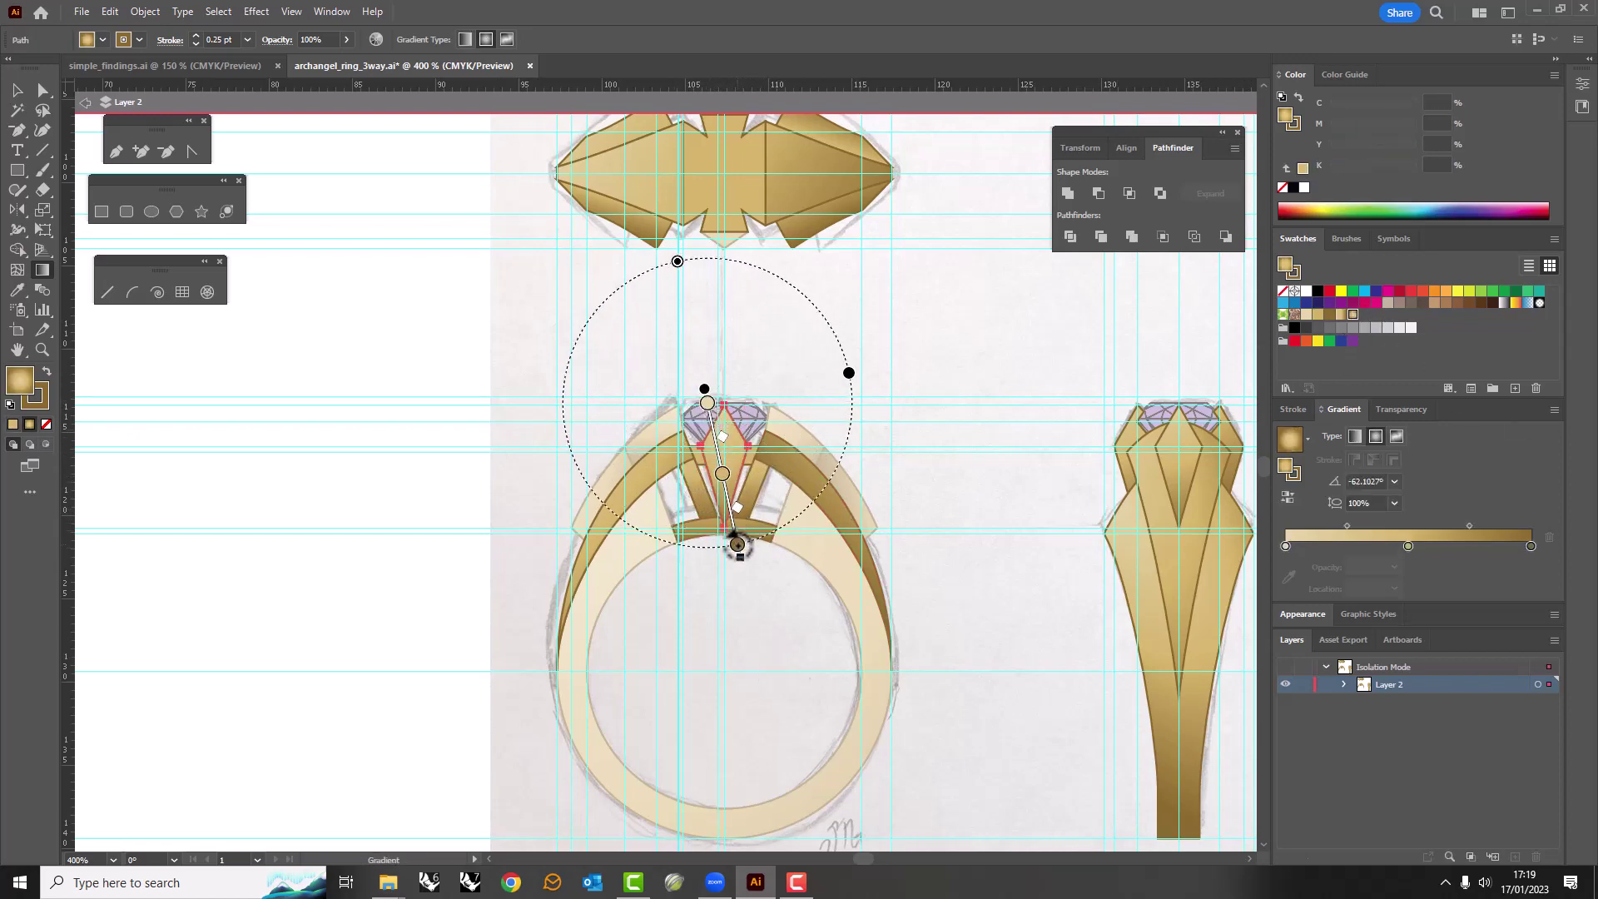
pyautogui.press('v')
pyautogui.doubleClick(985, 489)
pyautogui.hotkey('ctrl', '-')
pyautogui.moveTo(797, 476); pyautogui.dragTo(689, 539)
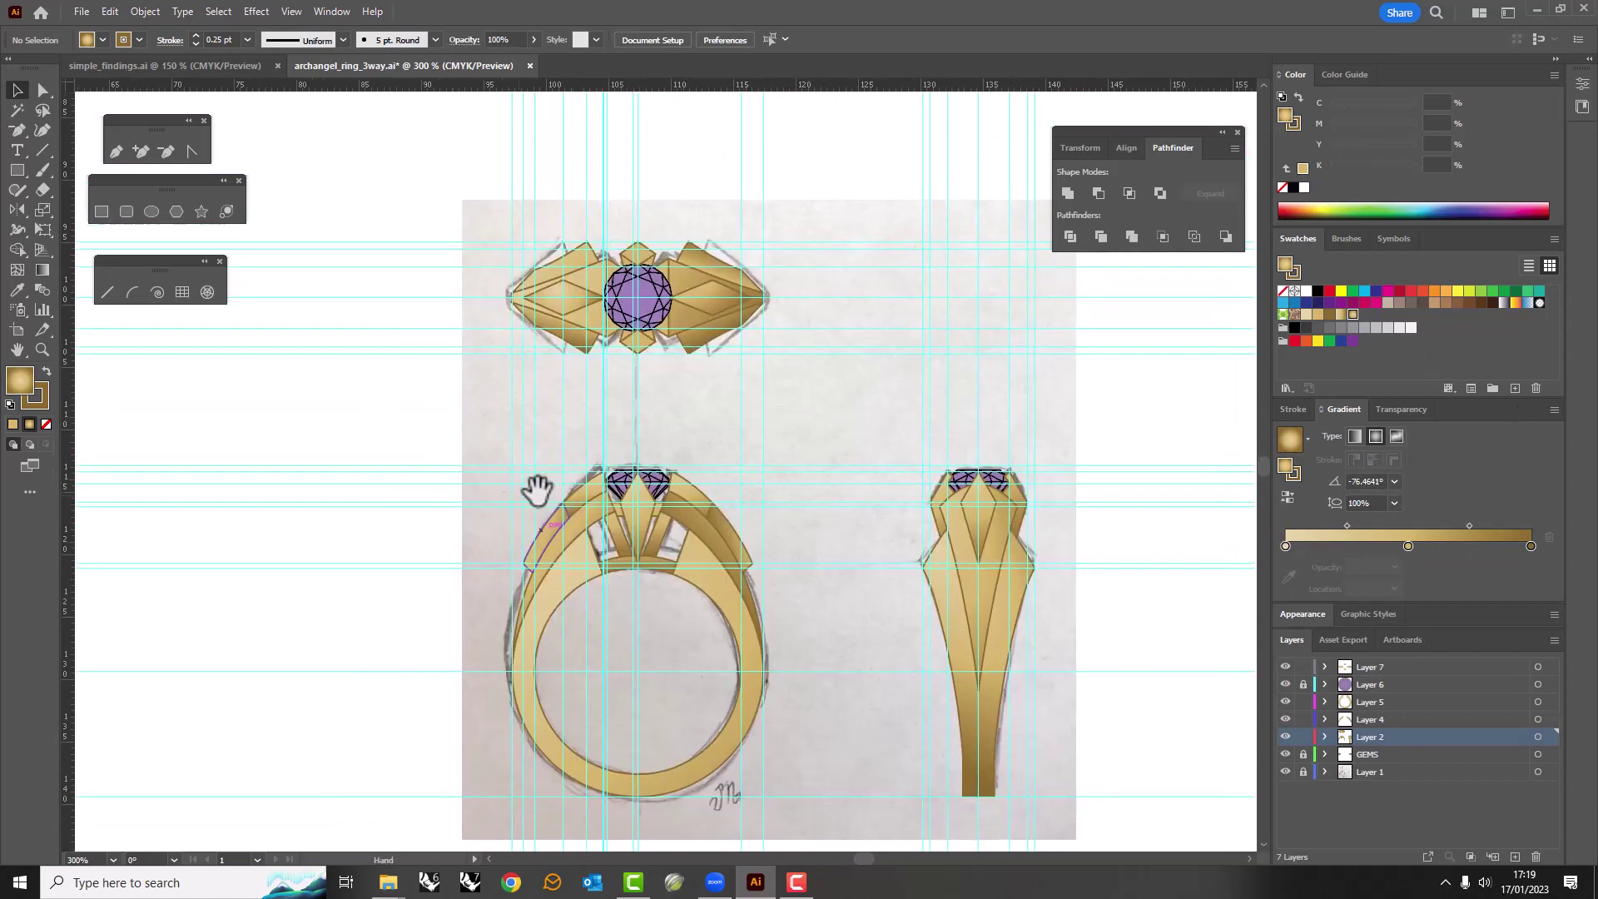
# Save the document and hide the guides.
pyautogui.click(80, 12)
pyautogui.click(107, 164)
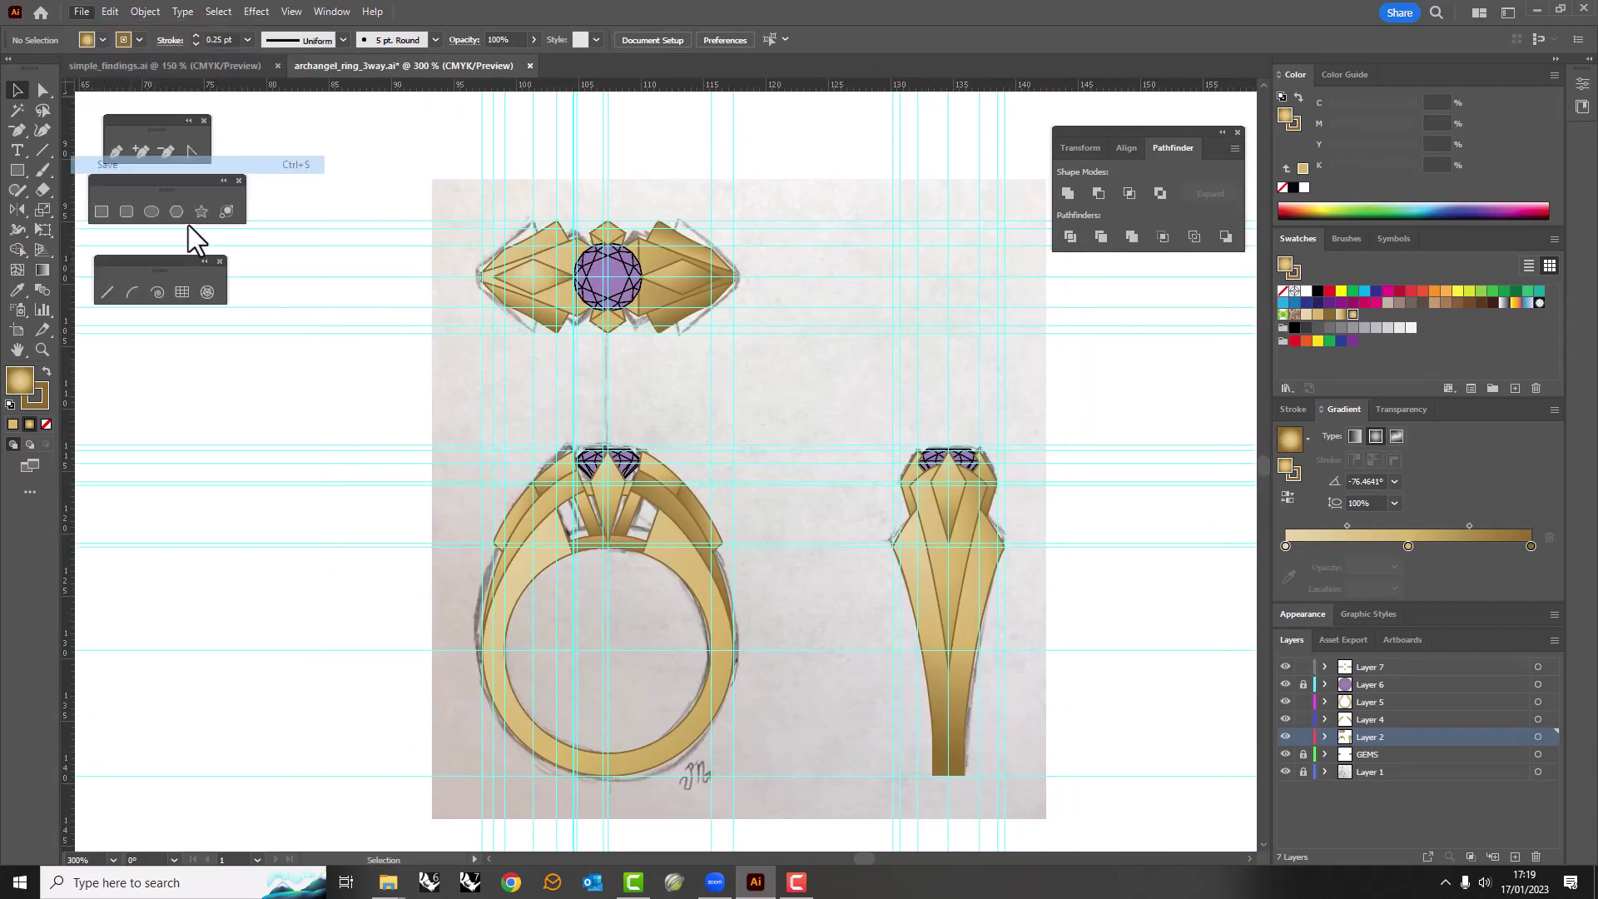
pyautogui.click(292, 12)
pyautogui.click(433, 583)
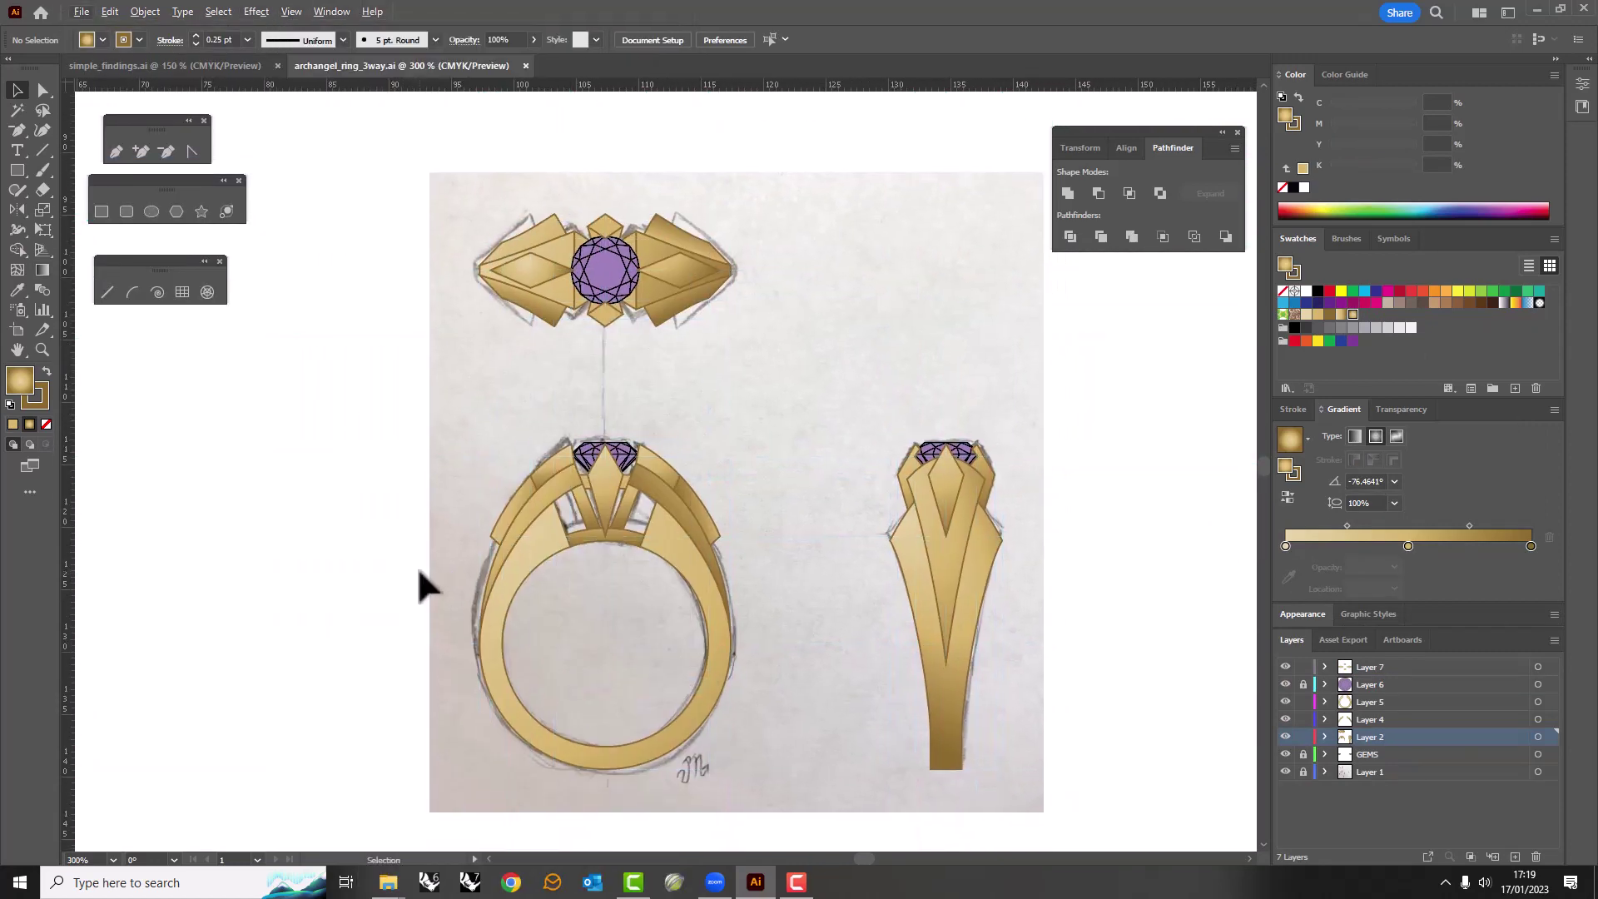
# Unlock the GEMS layer, build a white-to-pale-blue gradient, and save it as a swatch.
pyautogui.click(1304, 772)
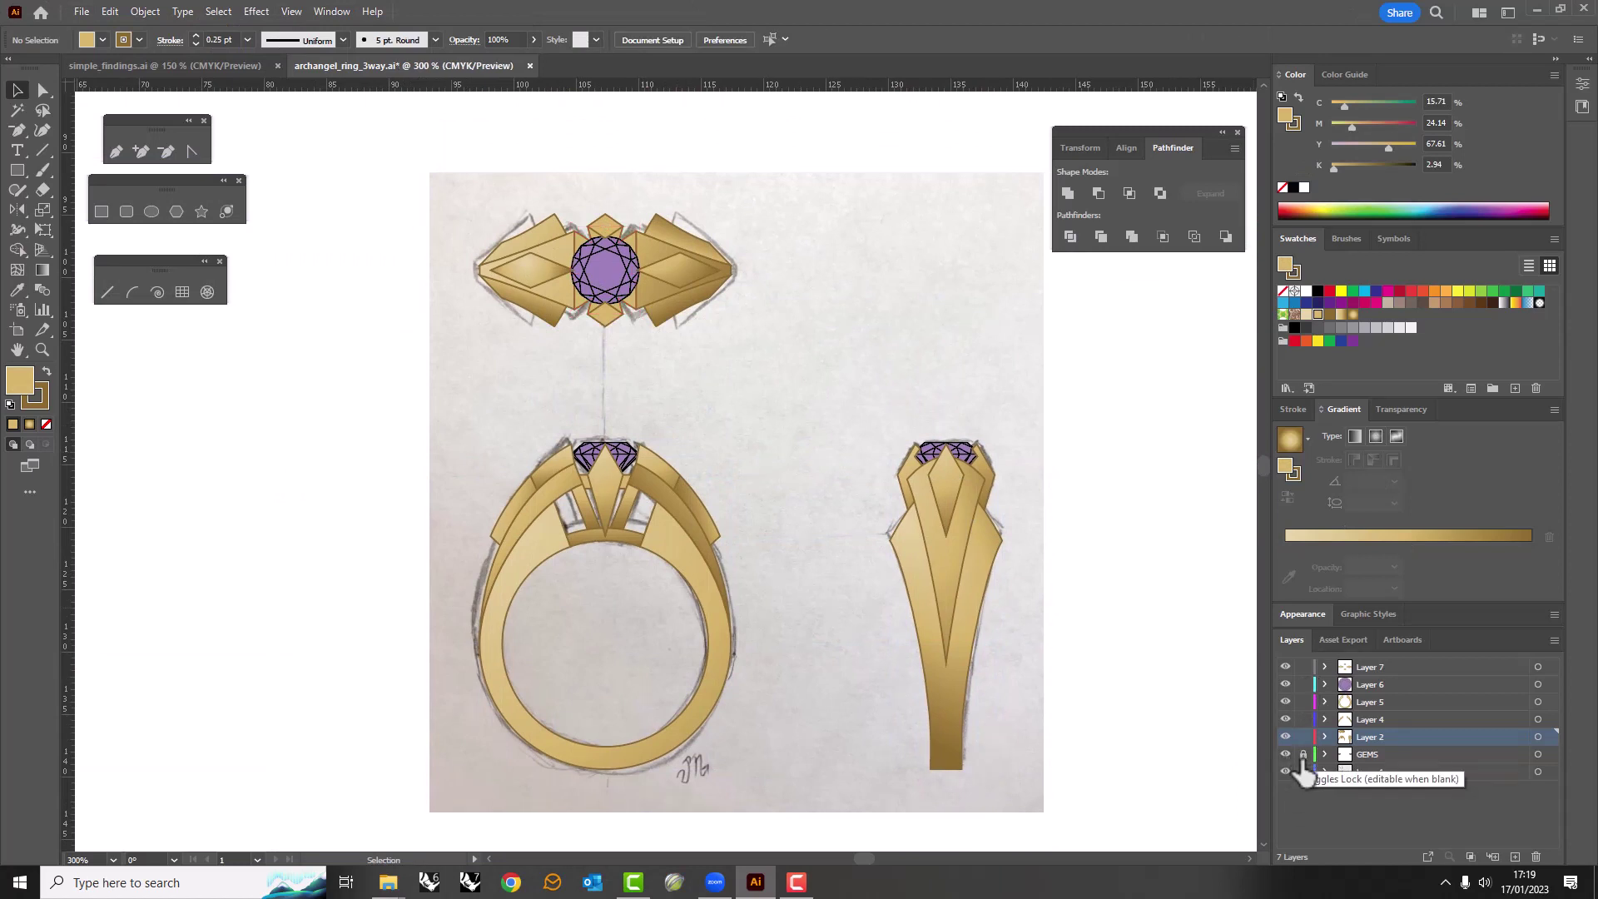
pyautogui.hscroll(1, 1068, 481)
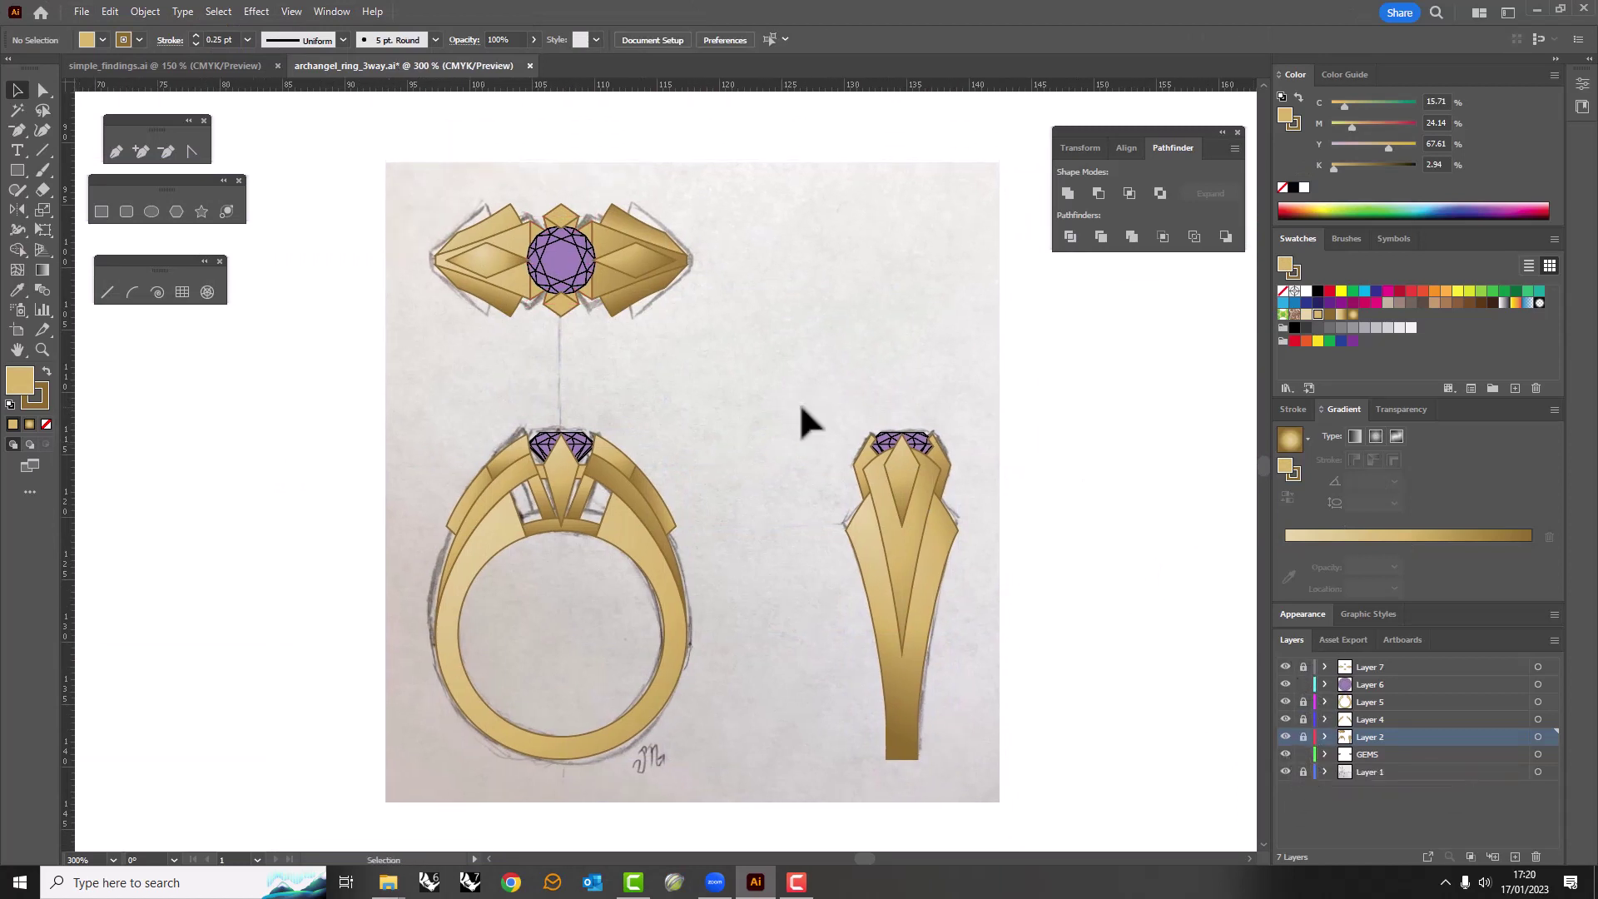
pyautogui.click(1503, 302)
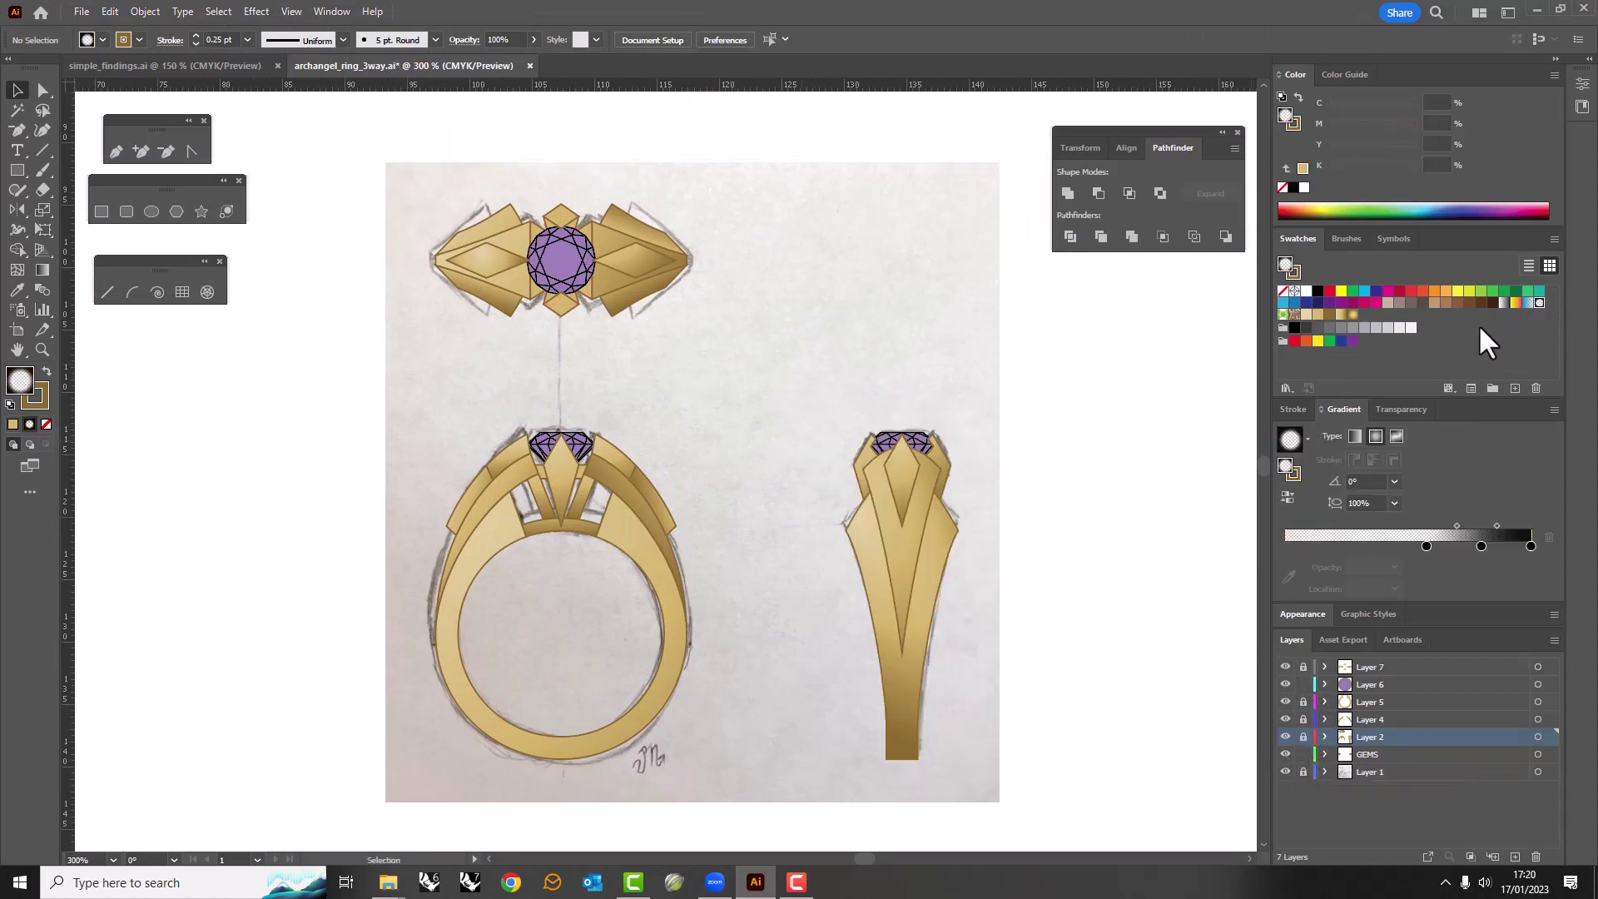
pyautogui.moveTo(1498, 556); pyautogui.dragTo(1531, 546)
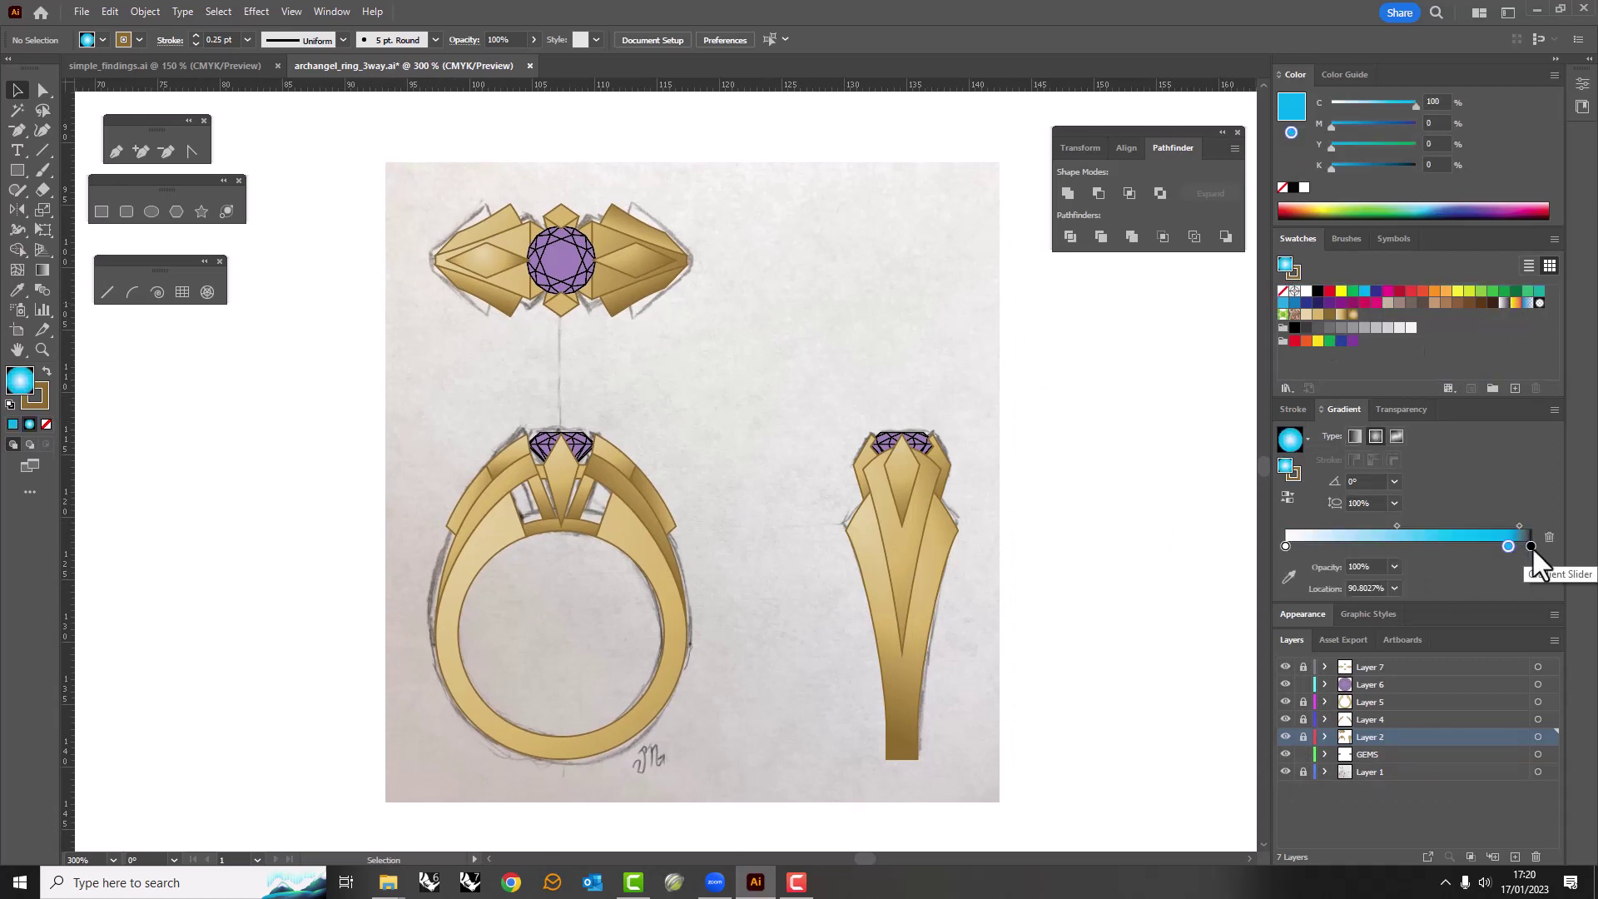
pyautogui.moveTo(1407, 525); pyautogui.dragTo(1501, 523)
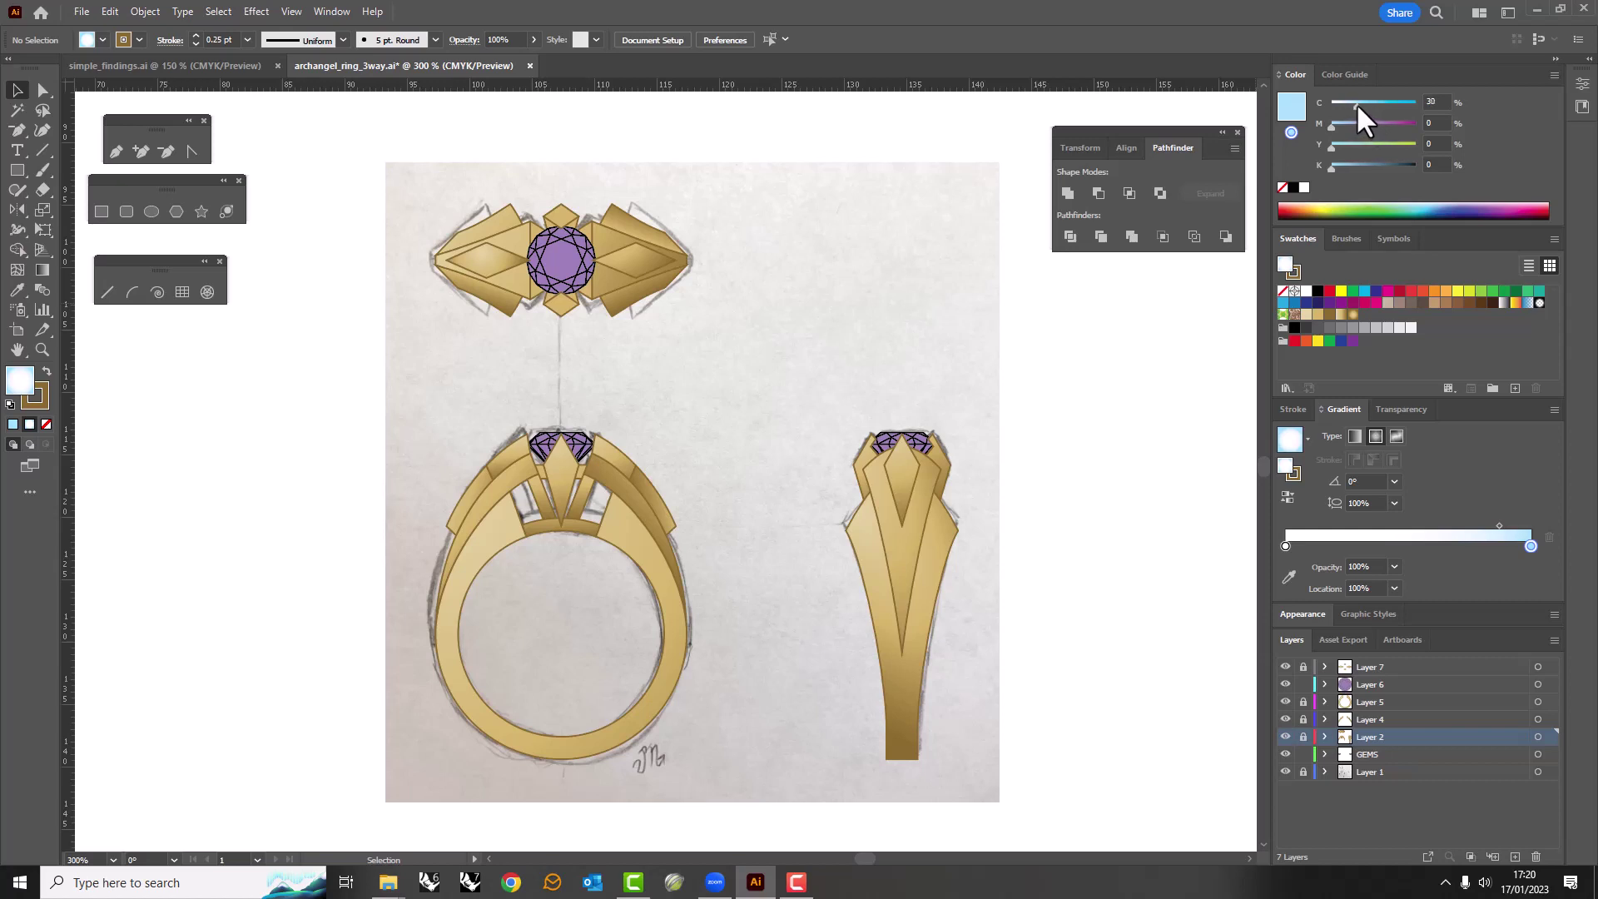
pyautogui.moveTo(1360, 107); pyautogui.dragTo(1363, 107)
pyautogui.moveTo(1290, 439); pyautogui.dragTo(1371, 329)
# Fill the three gems with the pale blue gradient and give them grey outlines.
pyautogui.click(570, 445)
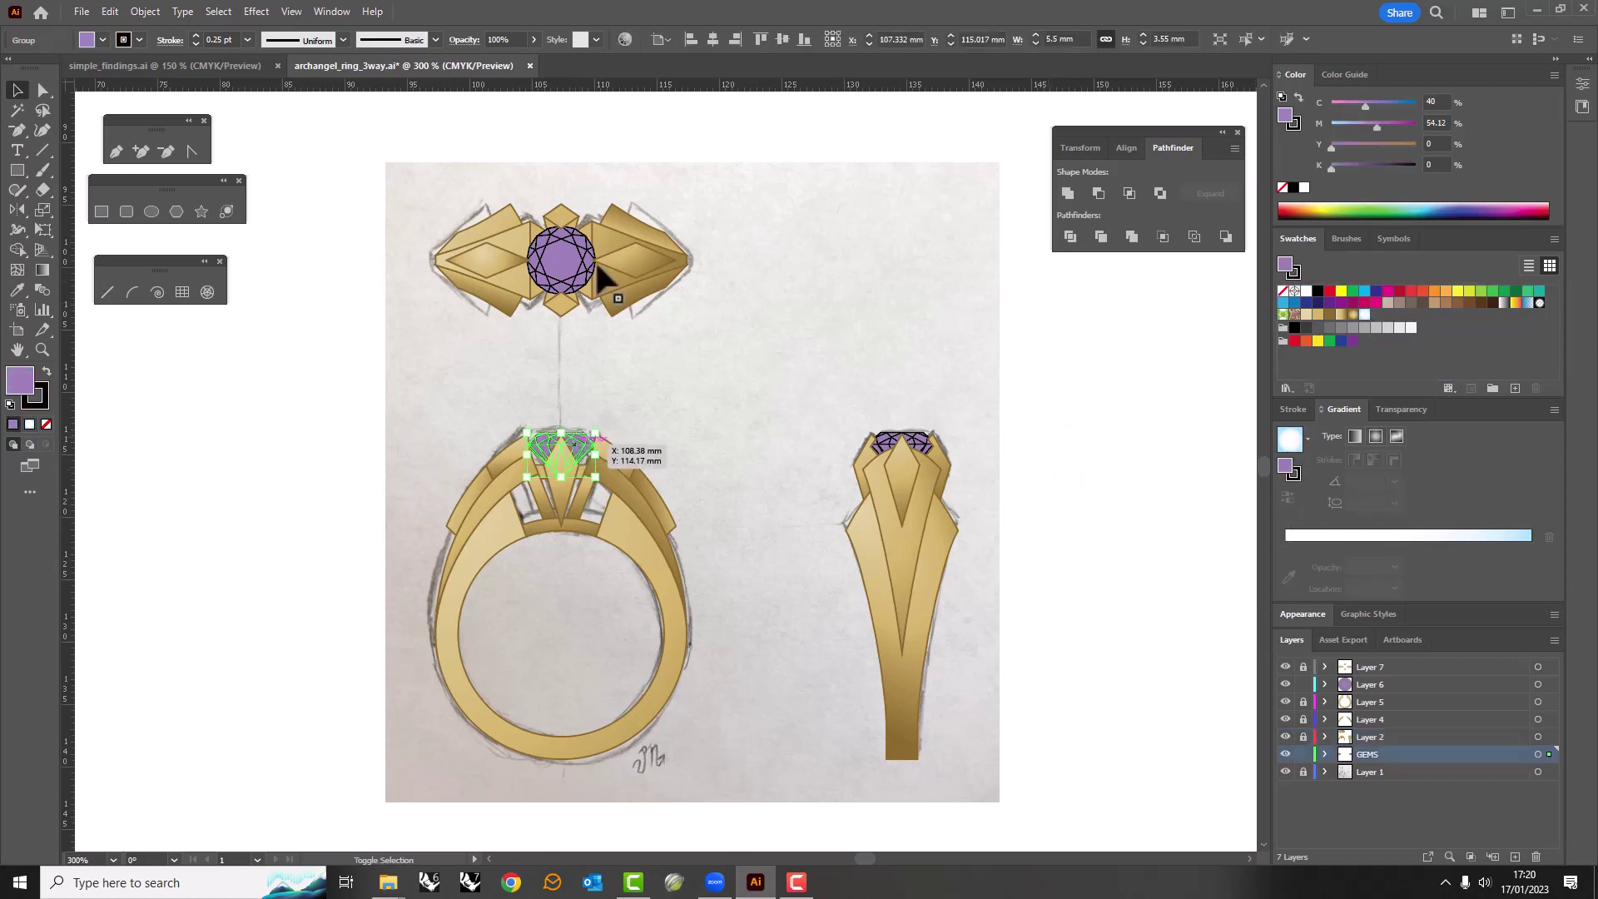
pyautogui.click(1365, 315)
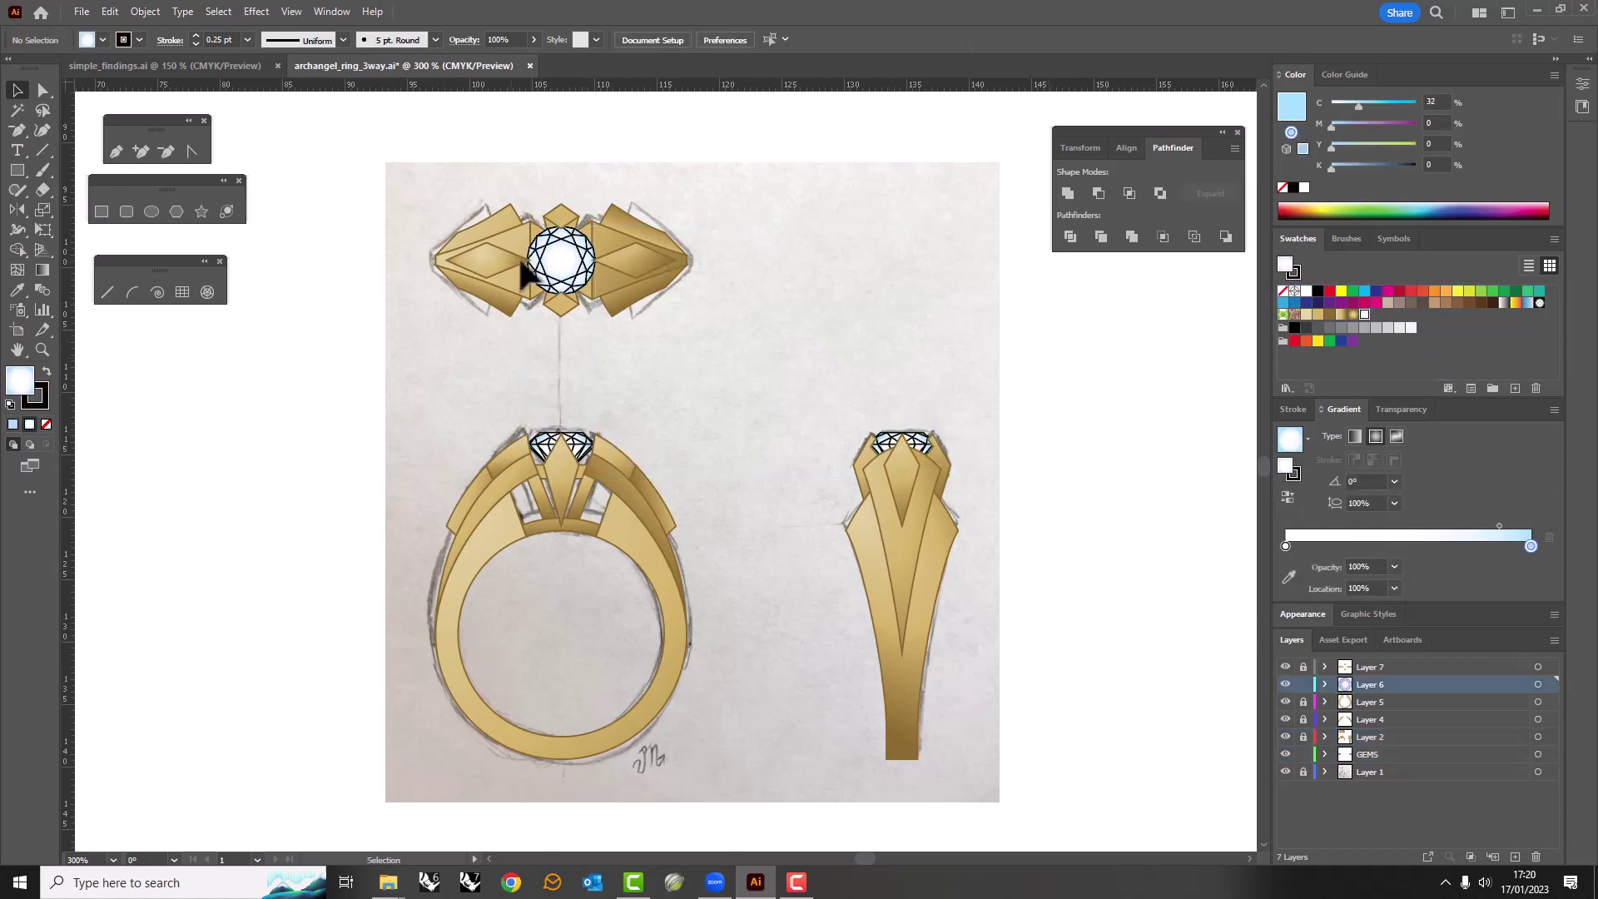
pyautogui.press('x')
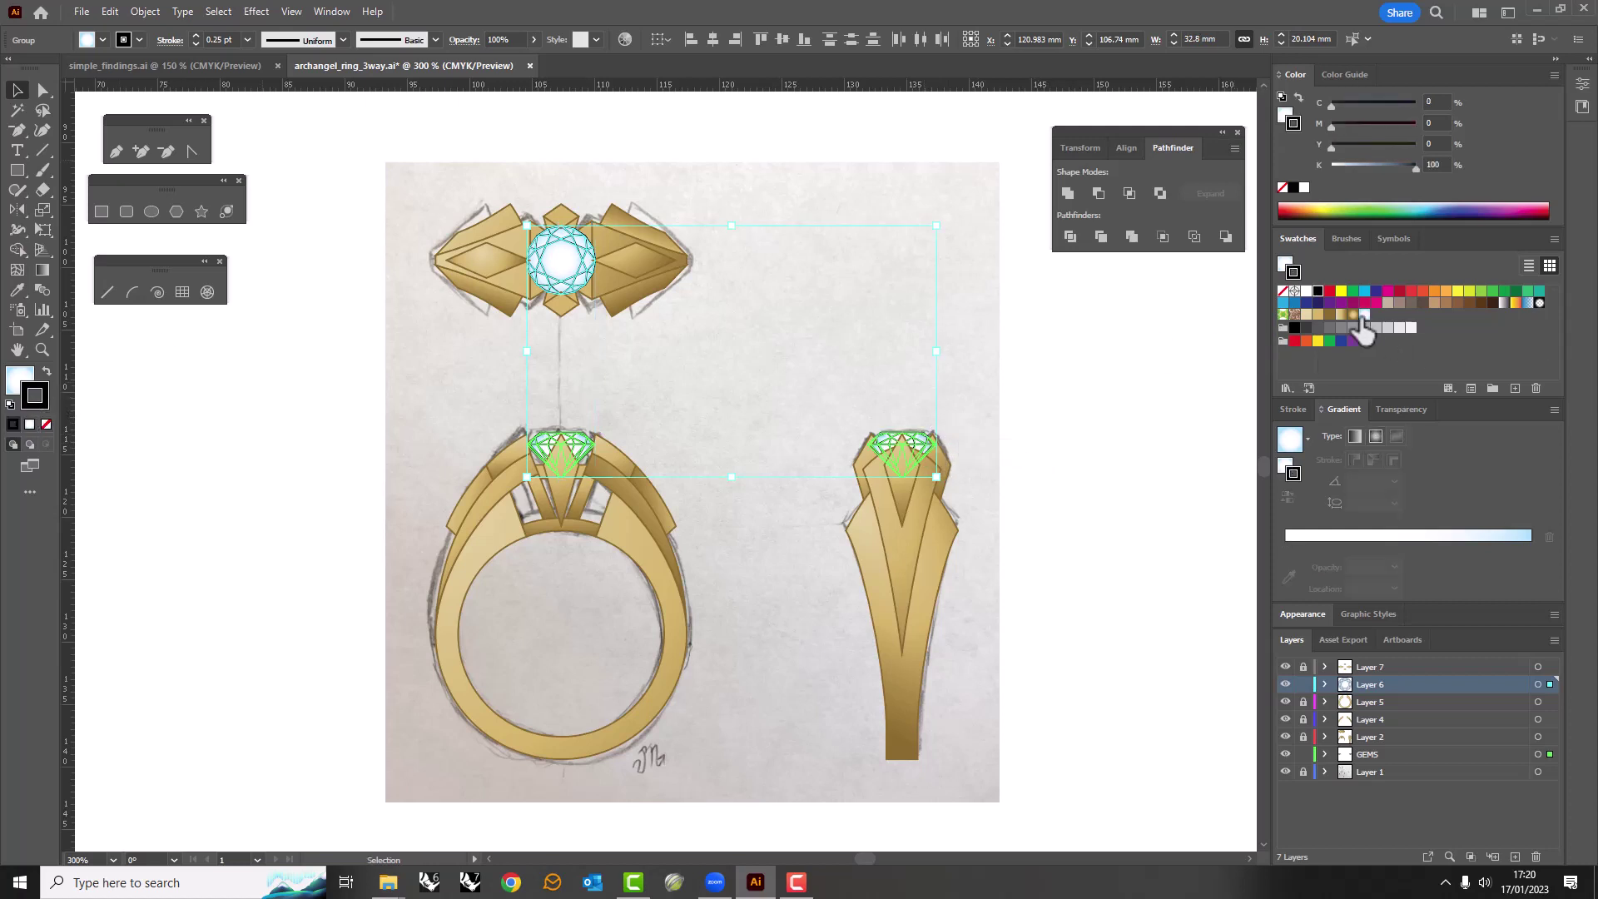
pyautogui.click(1365, 327)
pyautogui.click(1293, 409)
pyautogui.click(1055, 476)
pyautogui.click(573, 261)
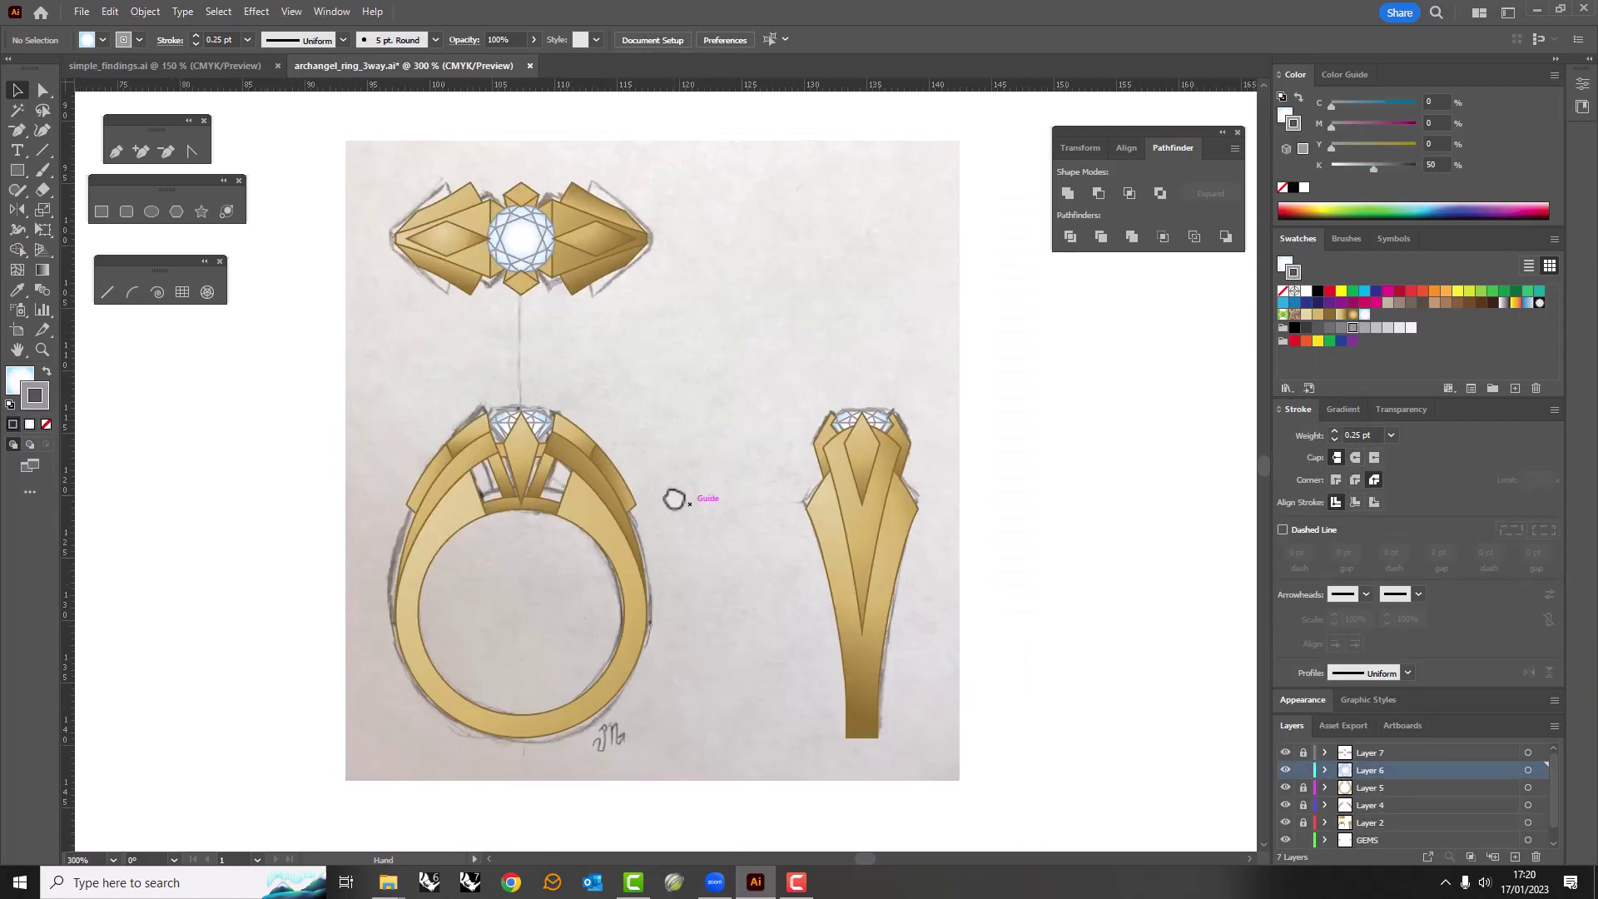
# On a new layer, start a fill gradient from the paper's sampled light grey.
pyautogui.click(1515, 858)
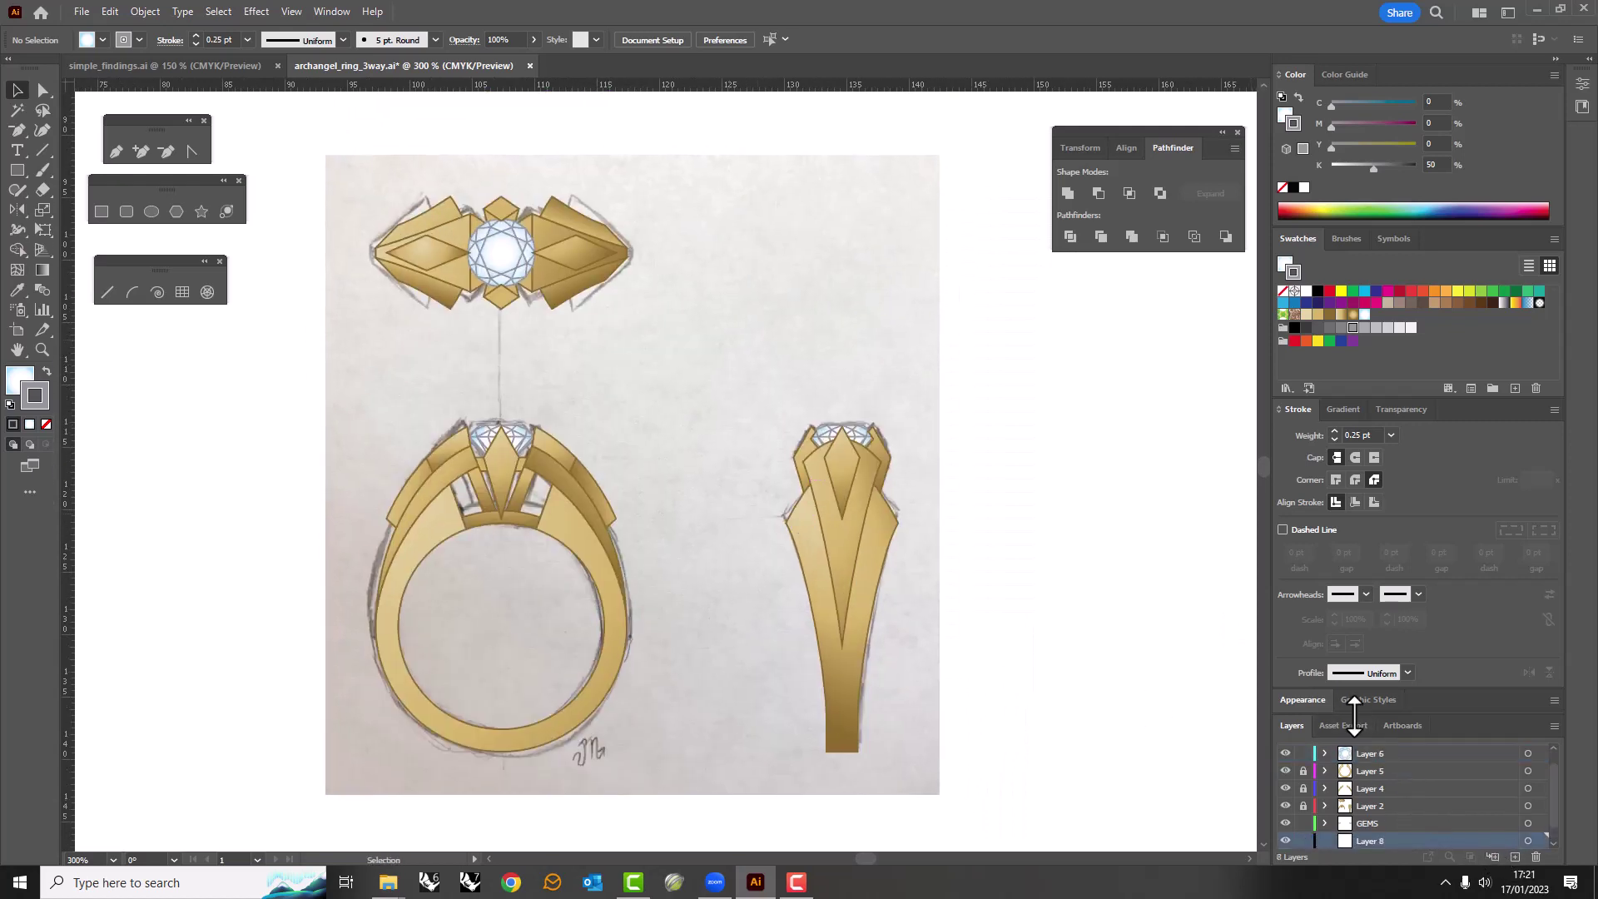
pyautogui.click(1498, 304)
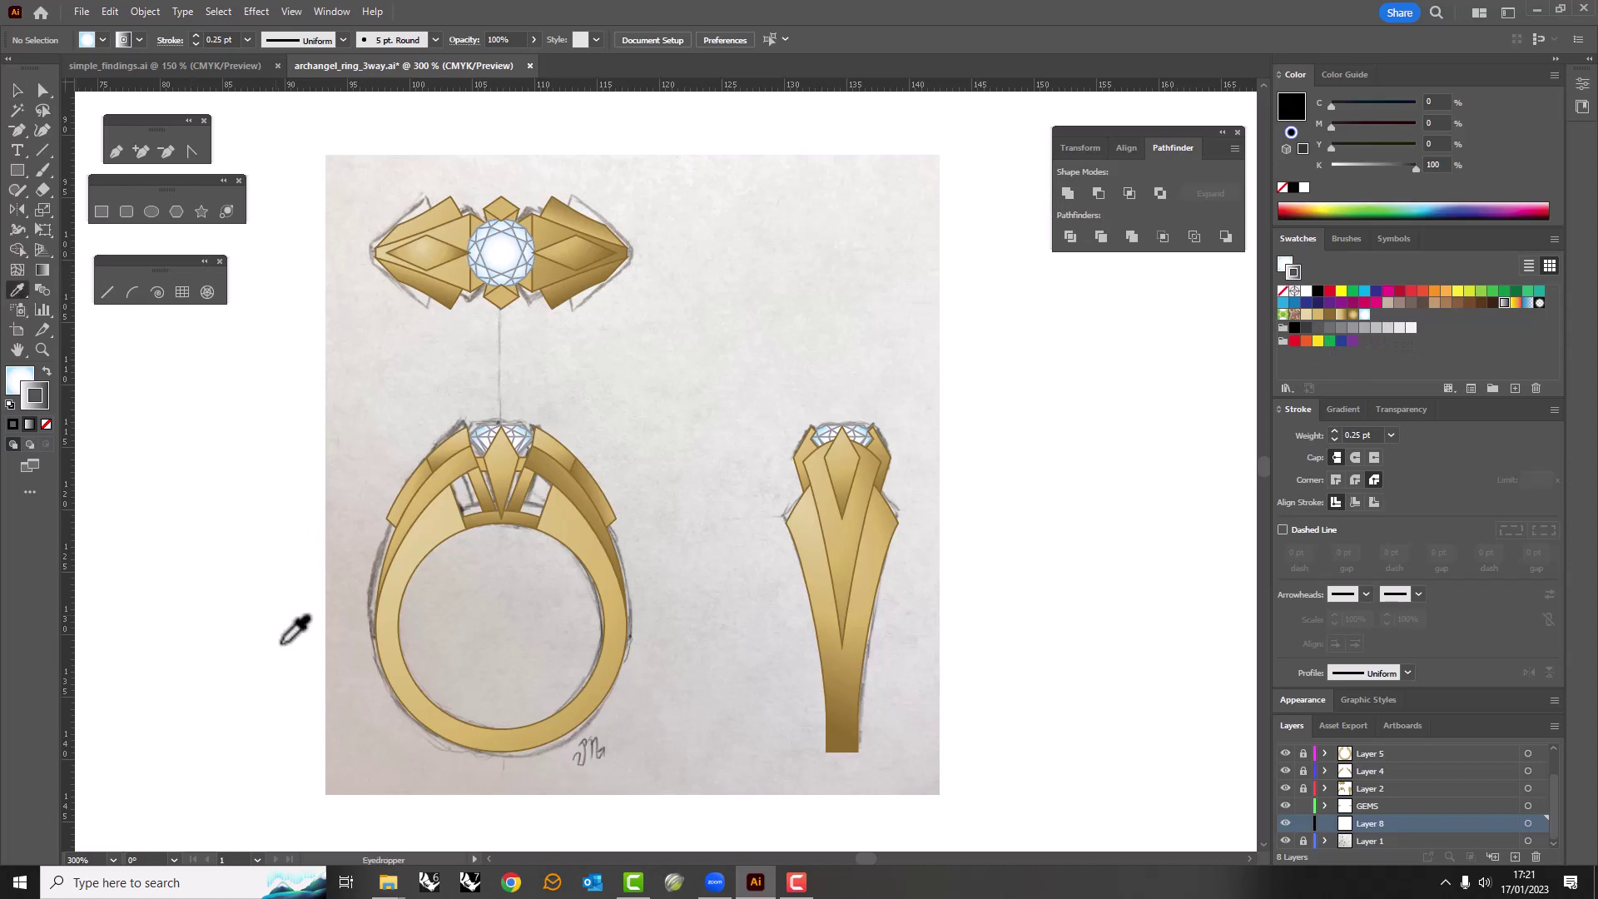
pyautogui.click(349, 759)
pyautogui.click(1343, 409)
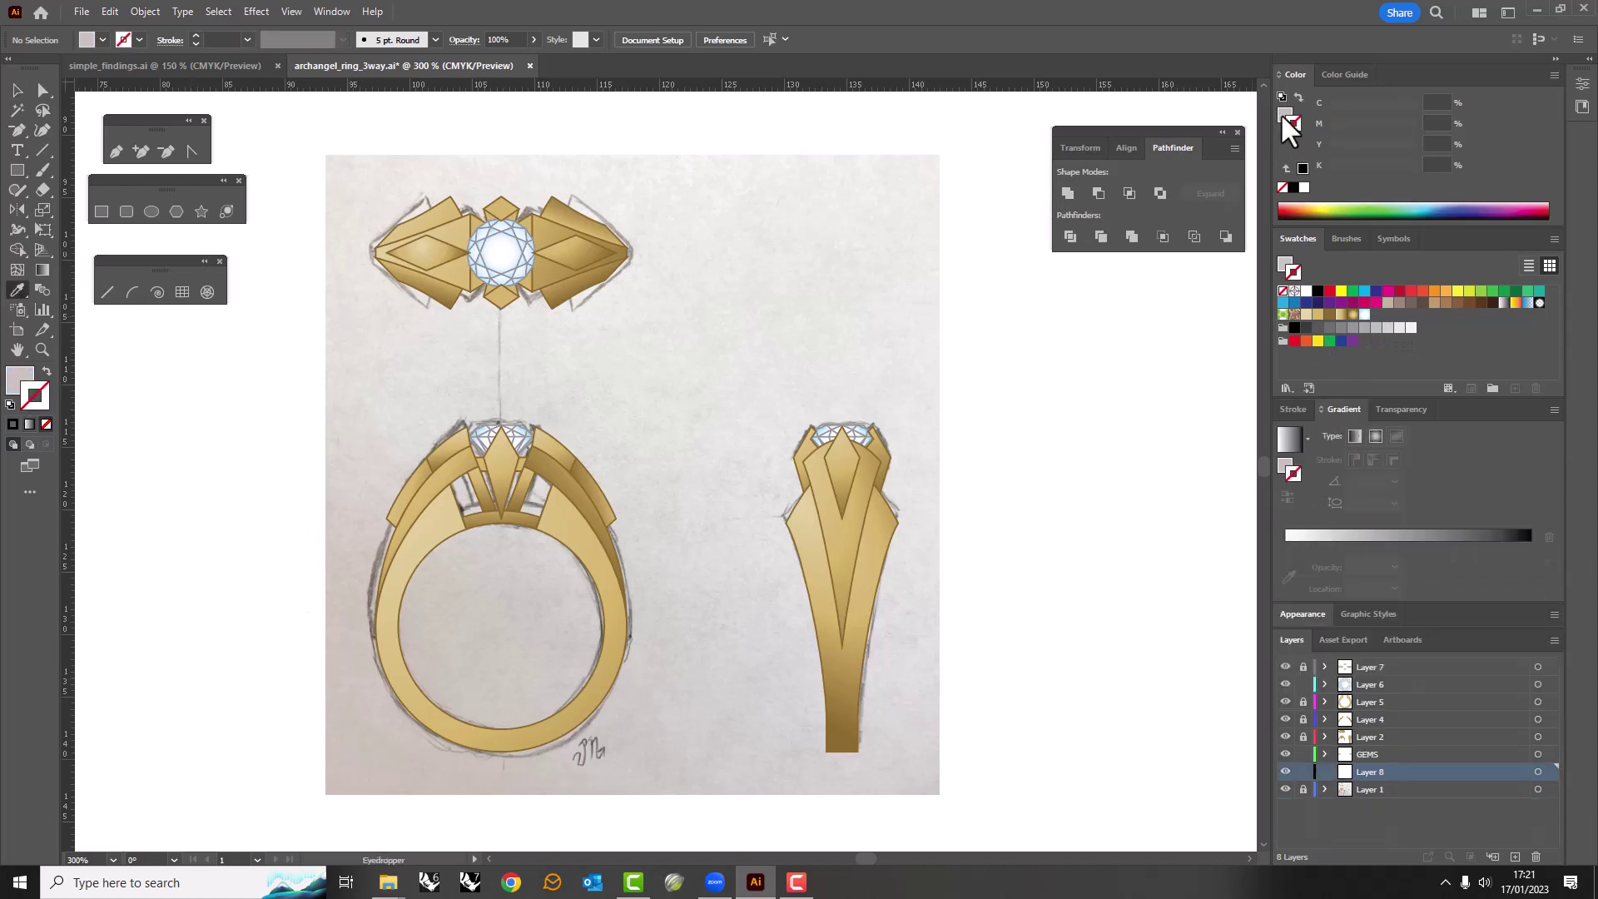
pyautogui.click(1284, 119)
pyautogui.click(1503, 535)
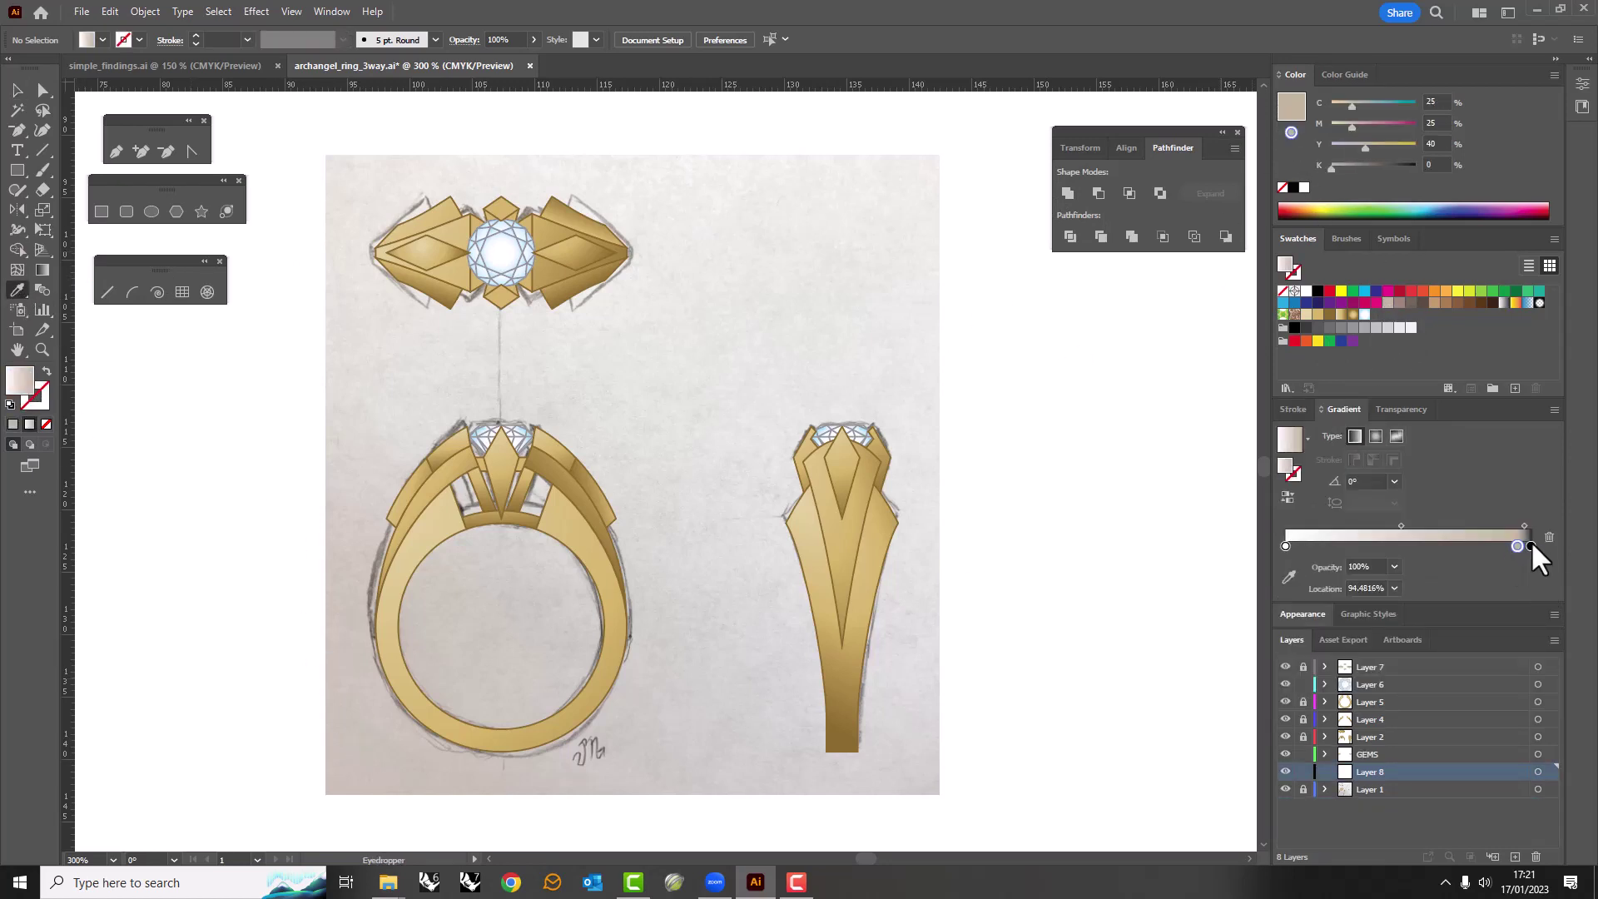
pyautogui.moveTo(1286, 546); pyautogui.dragTo(1295, 517)
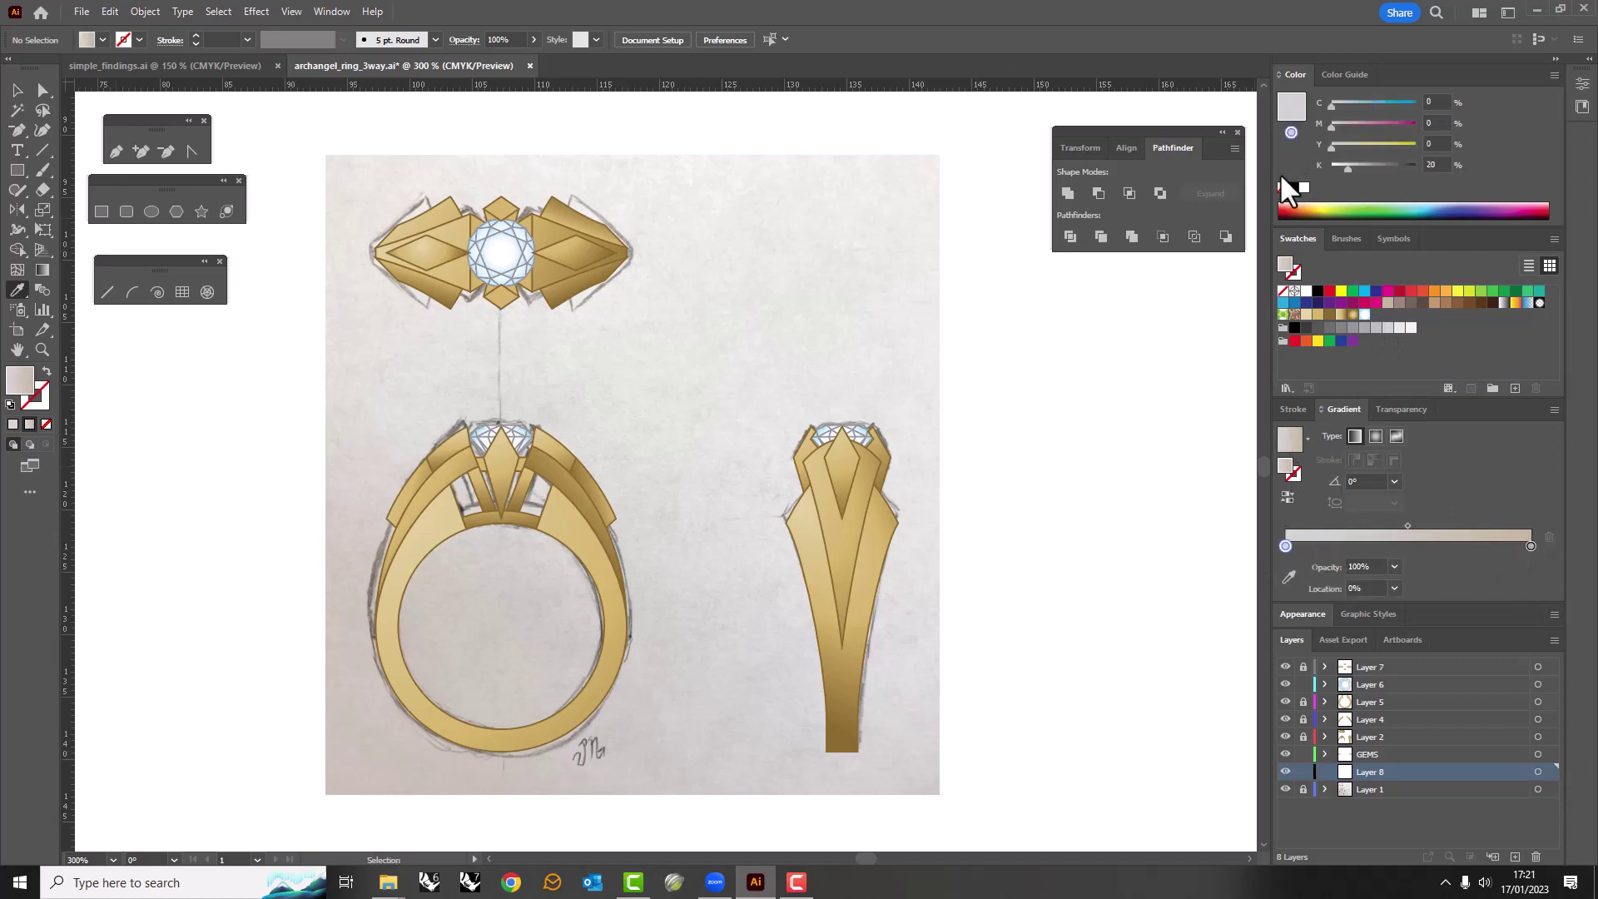
# Rebuild the gradient from the paper's warm grey and save it as a swatch.
pyautogui.click(608, 670)
pyautogui.click(379, 753)
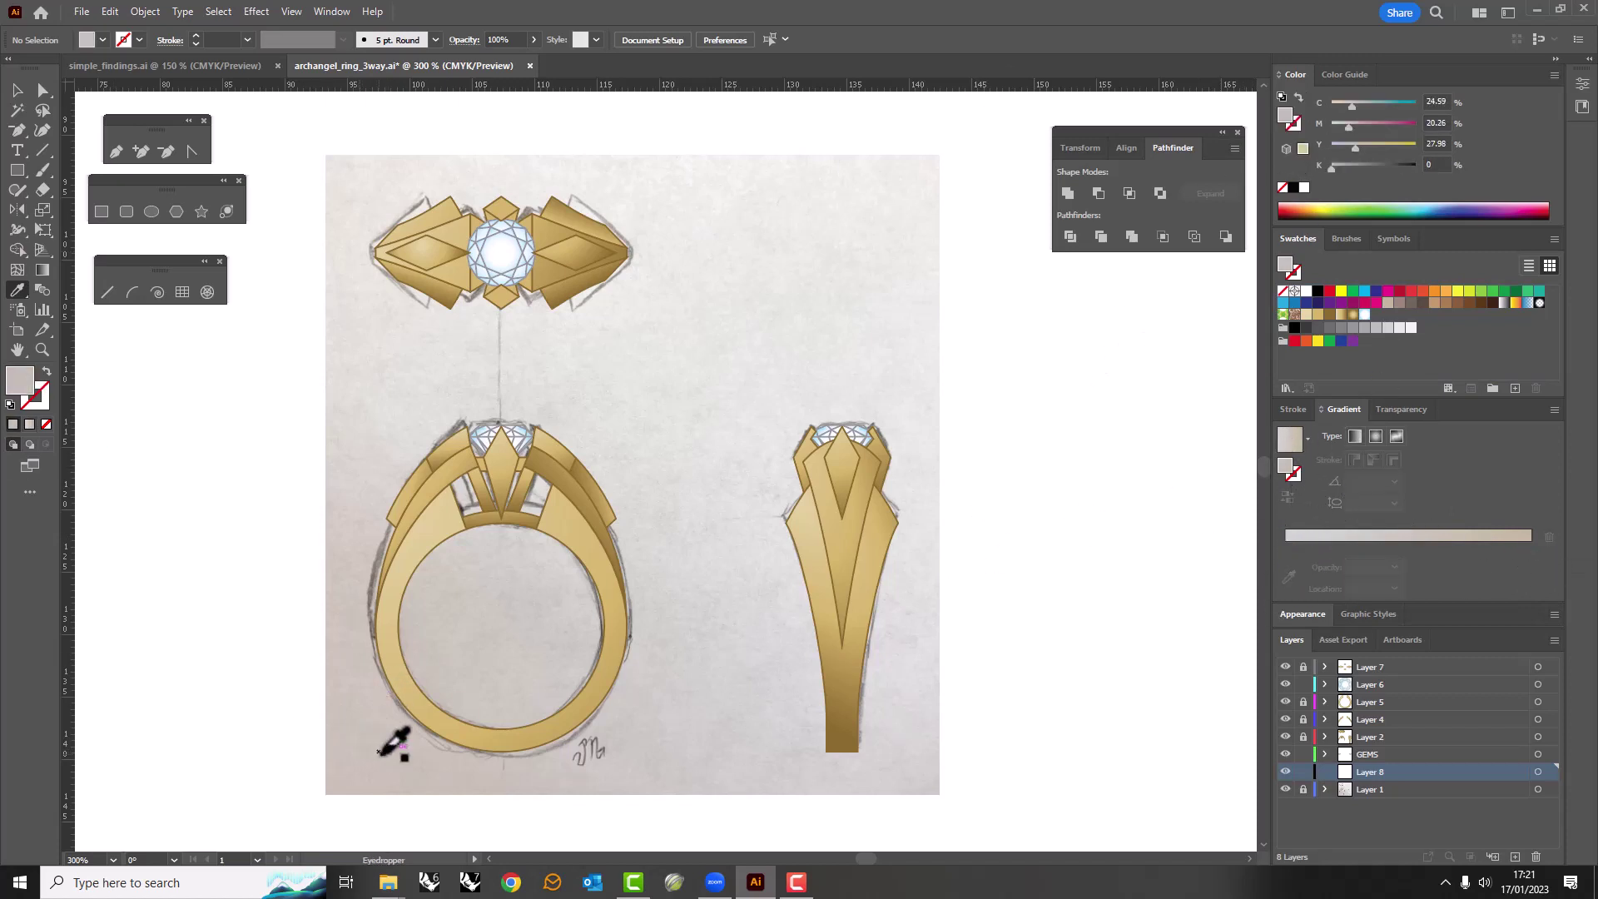
pyautogui.click(1498, 536)
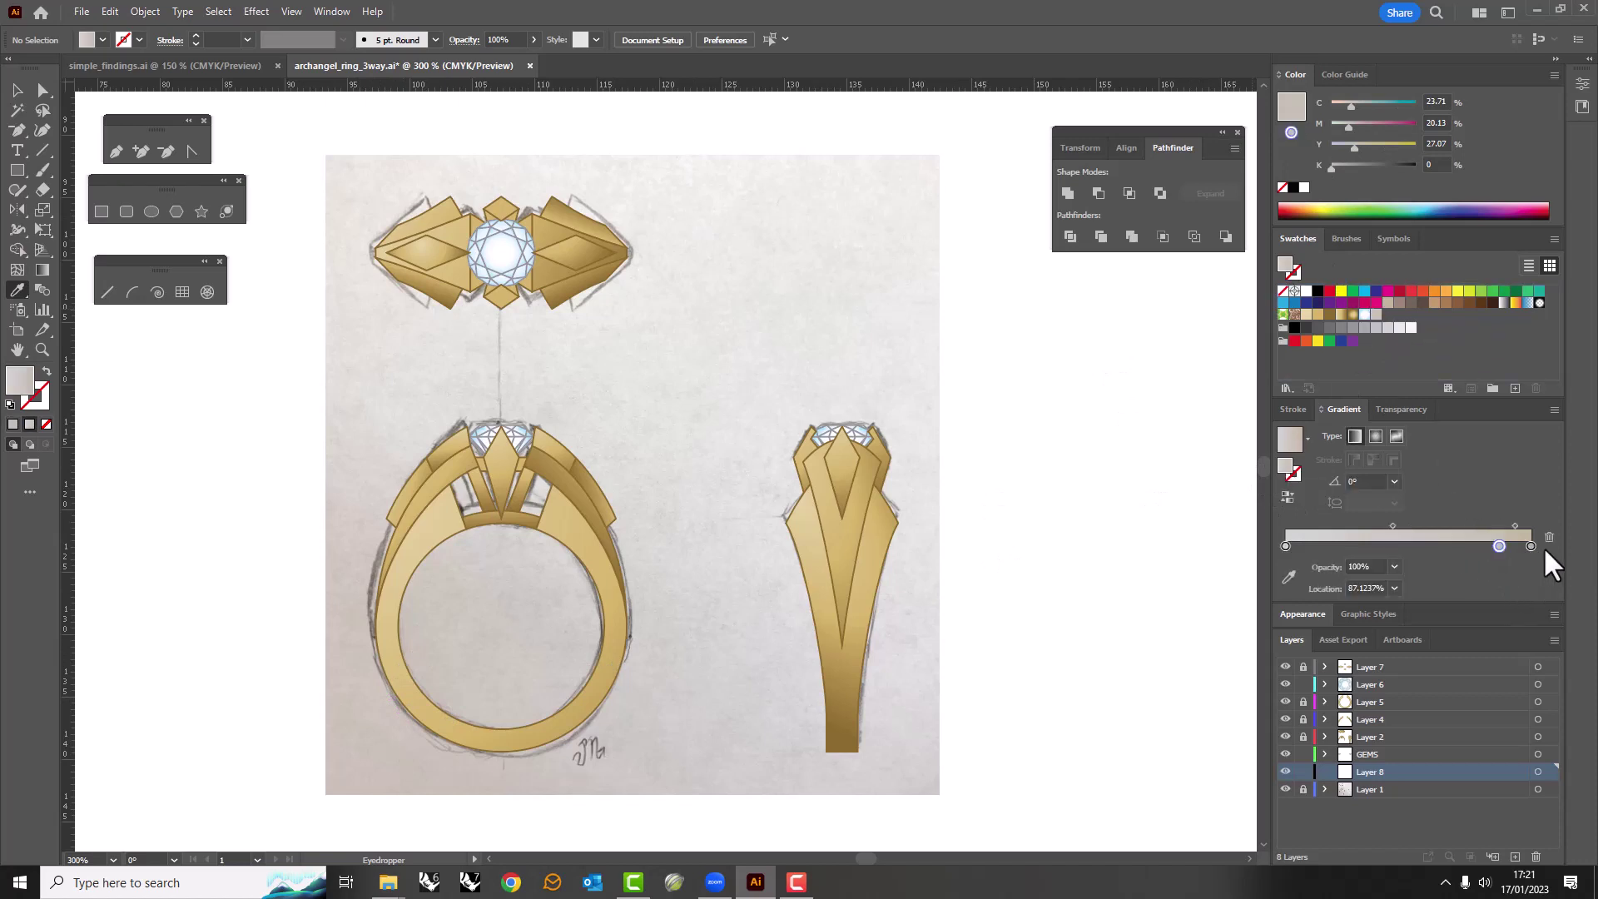
pyautogui.moveTo(1499, 547); pyautogui.dragTo(1530, 546)
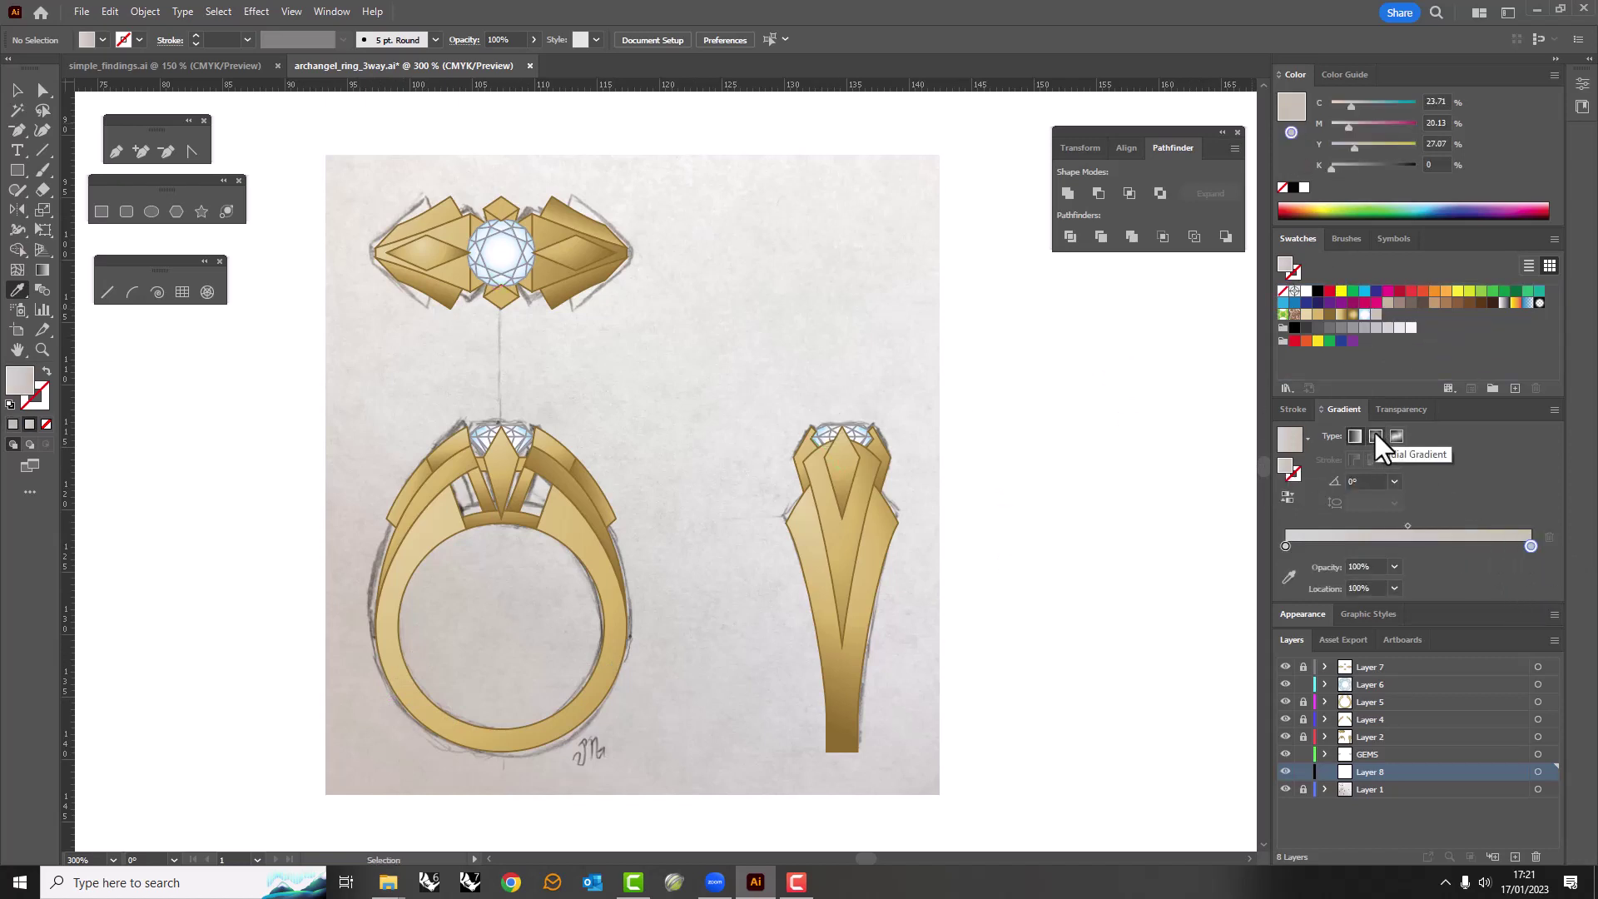
pyautogui.moveTo(1290, 439); pyautogui.dragTo(1383, 360)
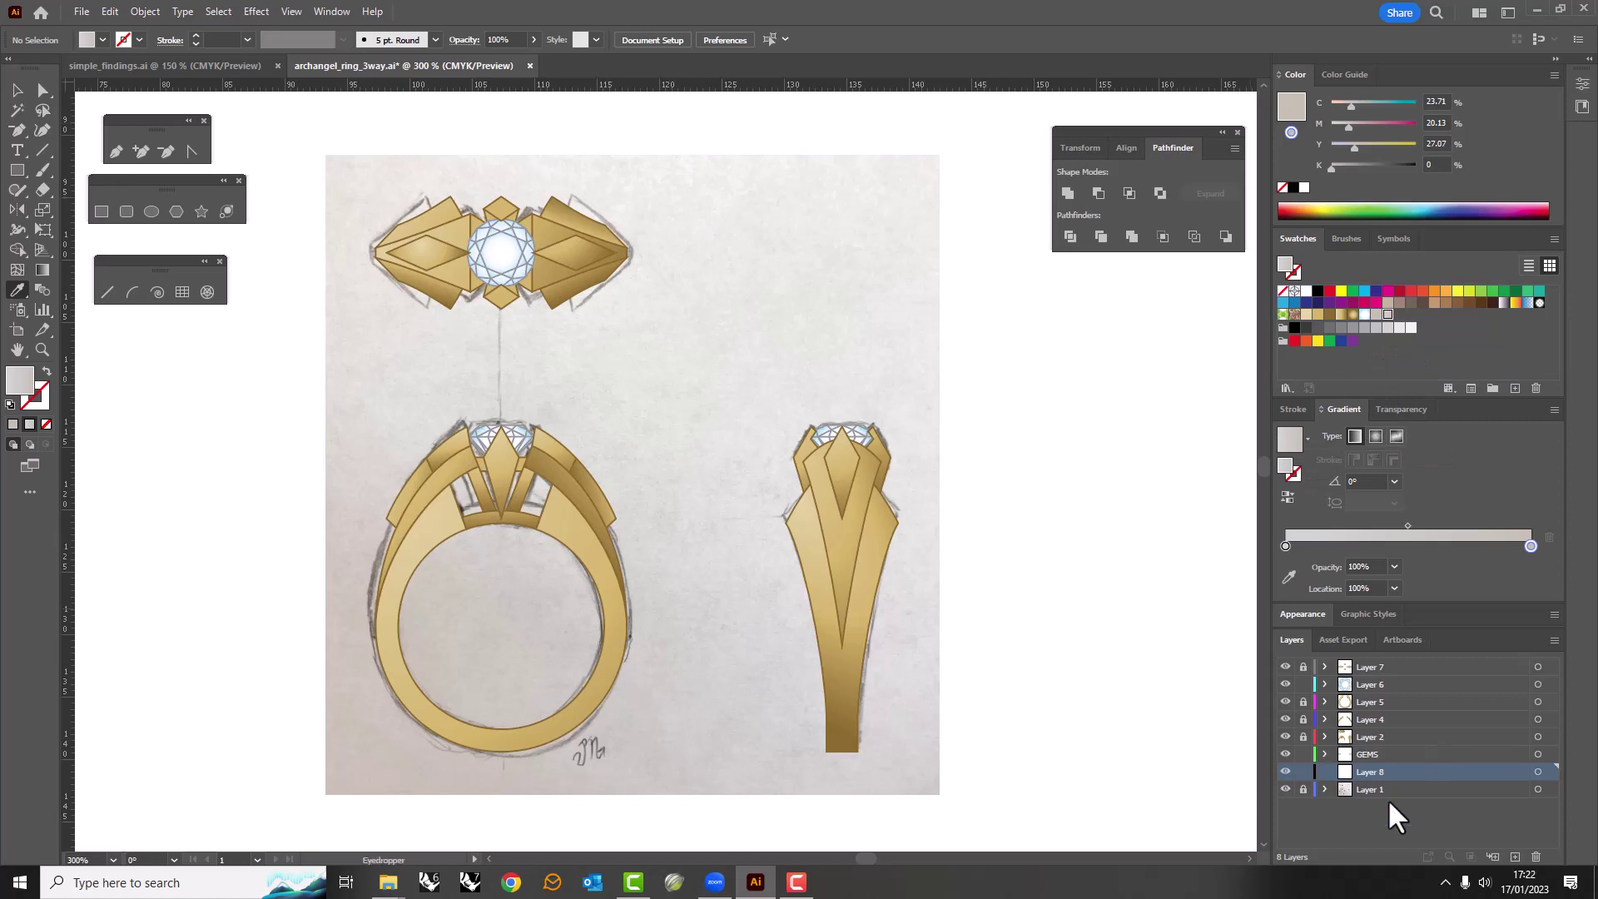
# Draw the gradient rectangle over the whole artboard with a diagonal gradient angle.
pyautogui.moveTo(325, 154); pyautogui.dragTo(940, 794)
pyautogui.click(42, 269)
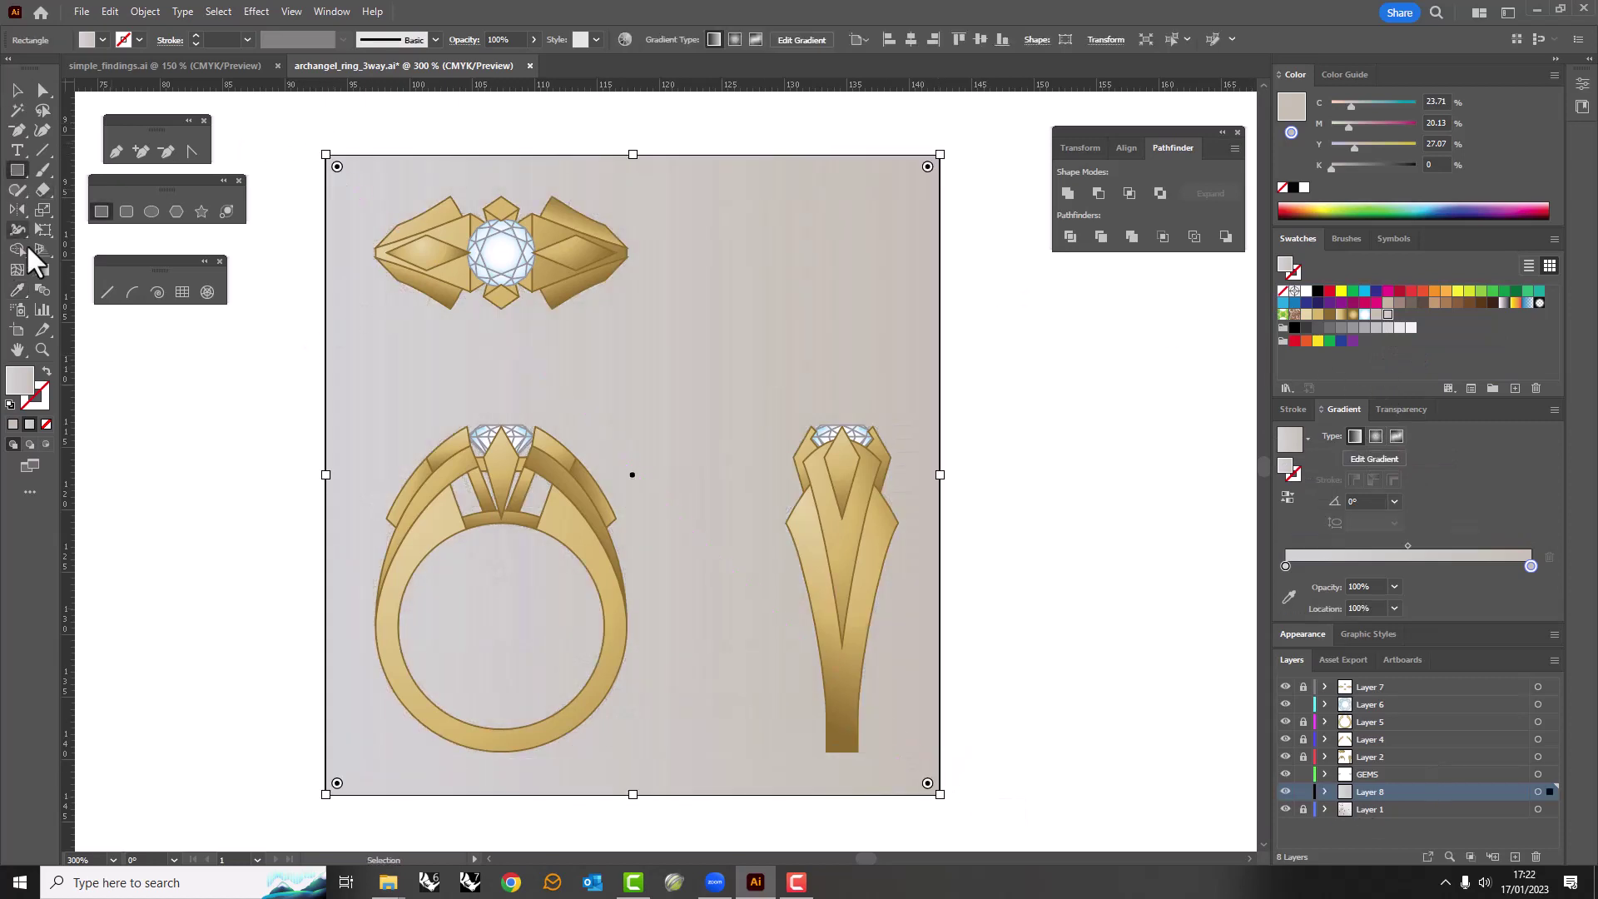
pyautogui.moveTo(511, 155); pyautogui.dragTo(724, 749)
pyautogui.keyDown('ctrl'); pyautogui.click(1113, 635); pyautogui.keyUp('ctrl')
pyautogui.hotkey('ctrl', '-')
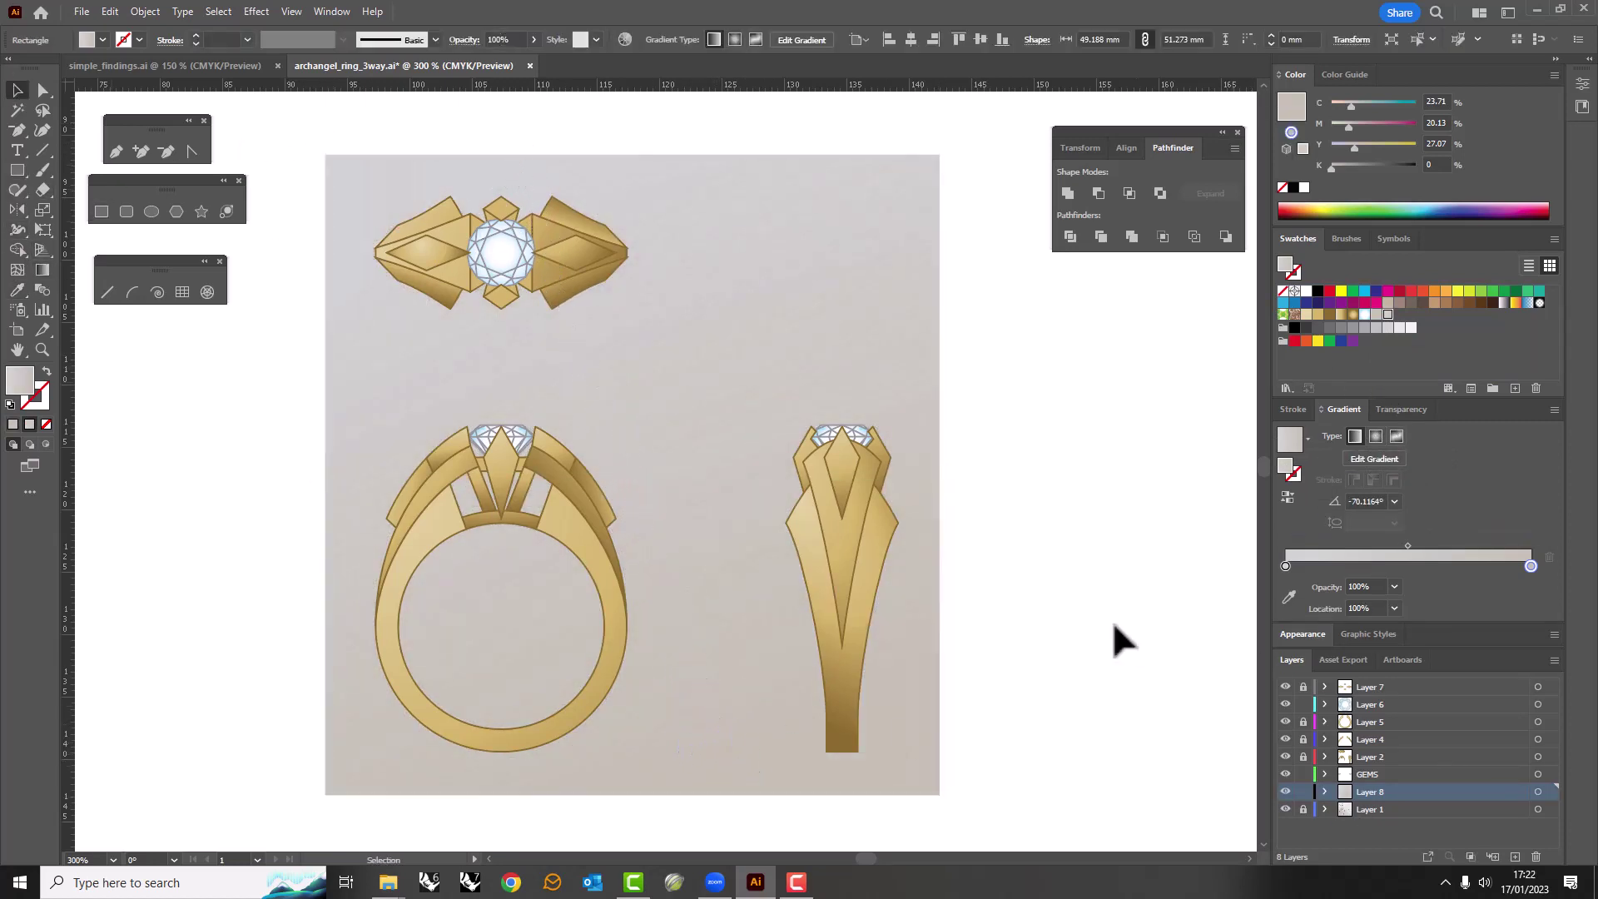
pyautogui.click(832, 677)
pyautogui.moveTo(845, 685); pyautogui.dragTo(928, 760)
# Set no fill and a 0.25 pt black stroke for tracing.
pyautogui.hotkey('ctrl', 'shift', 'a')
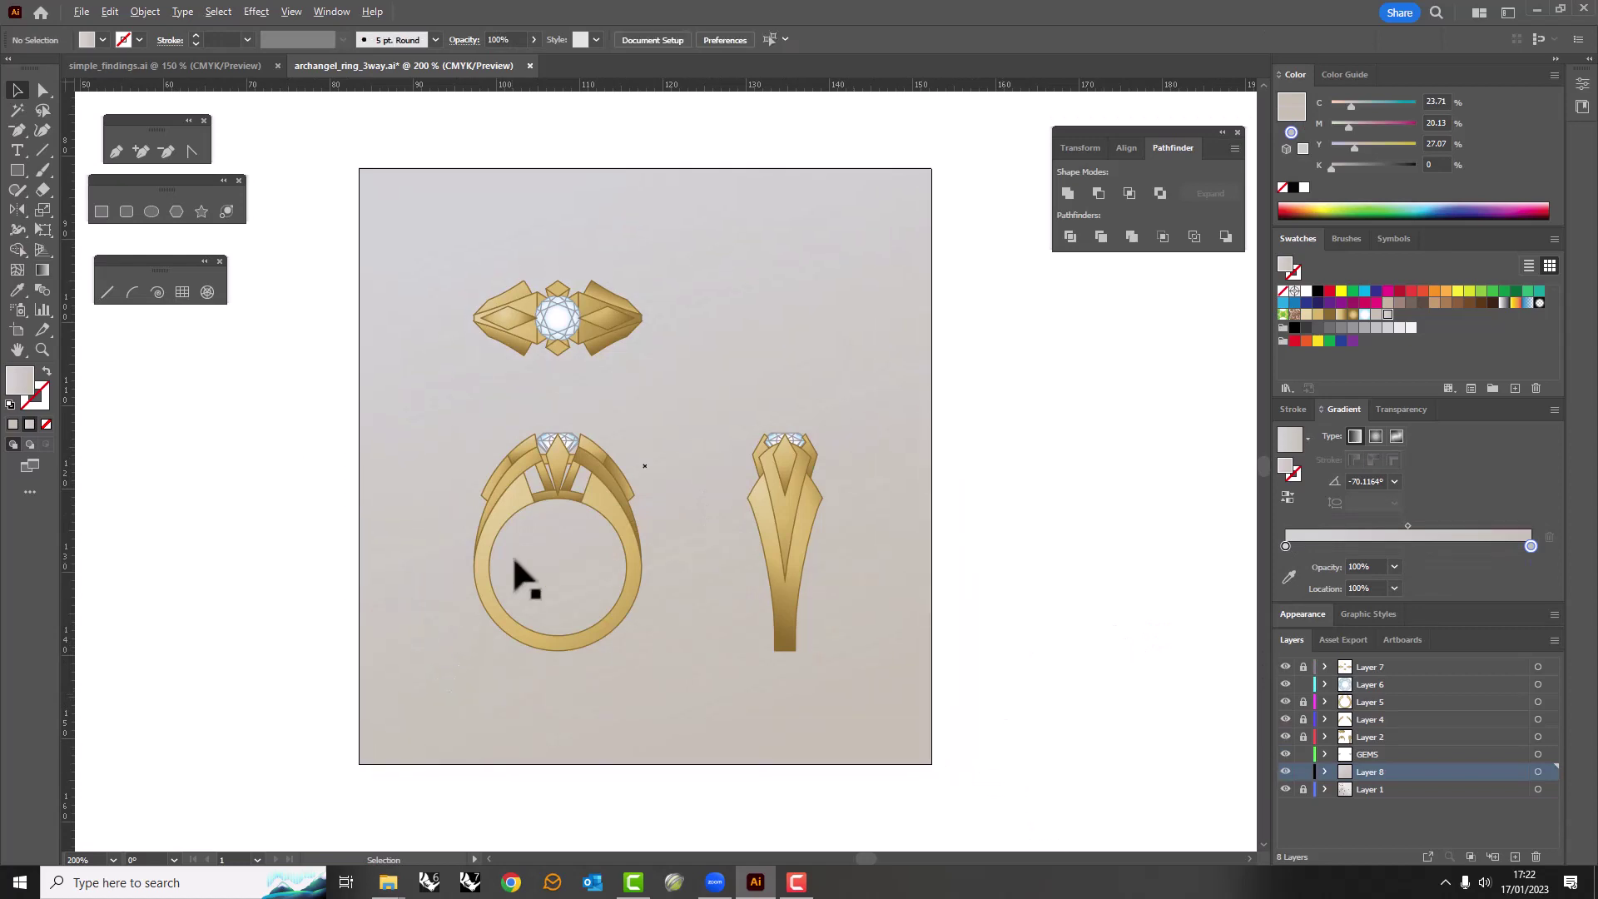
pyautogui.hotkey('ctrl', '+')
pyautogui.scroll(-1, 785, 590)
pyautogui.scroll(1, 300, 458)
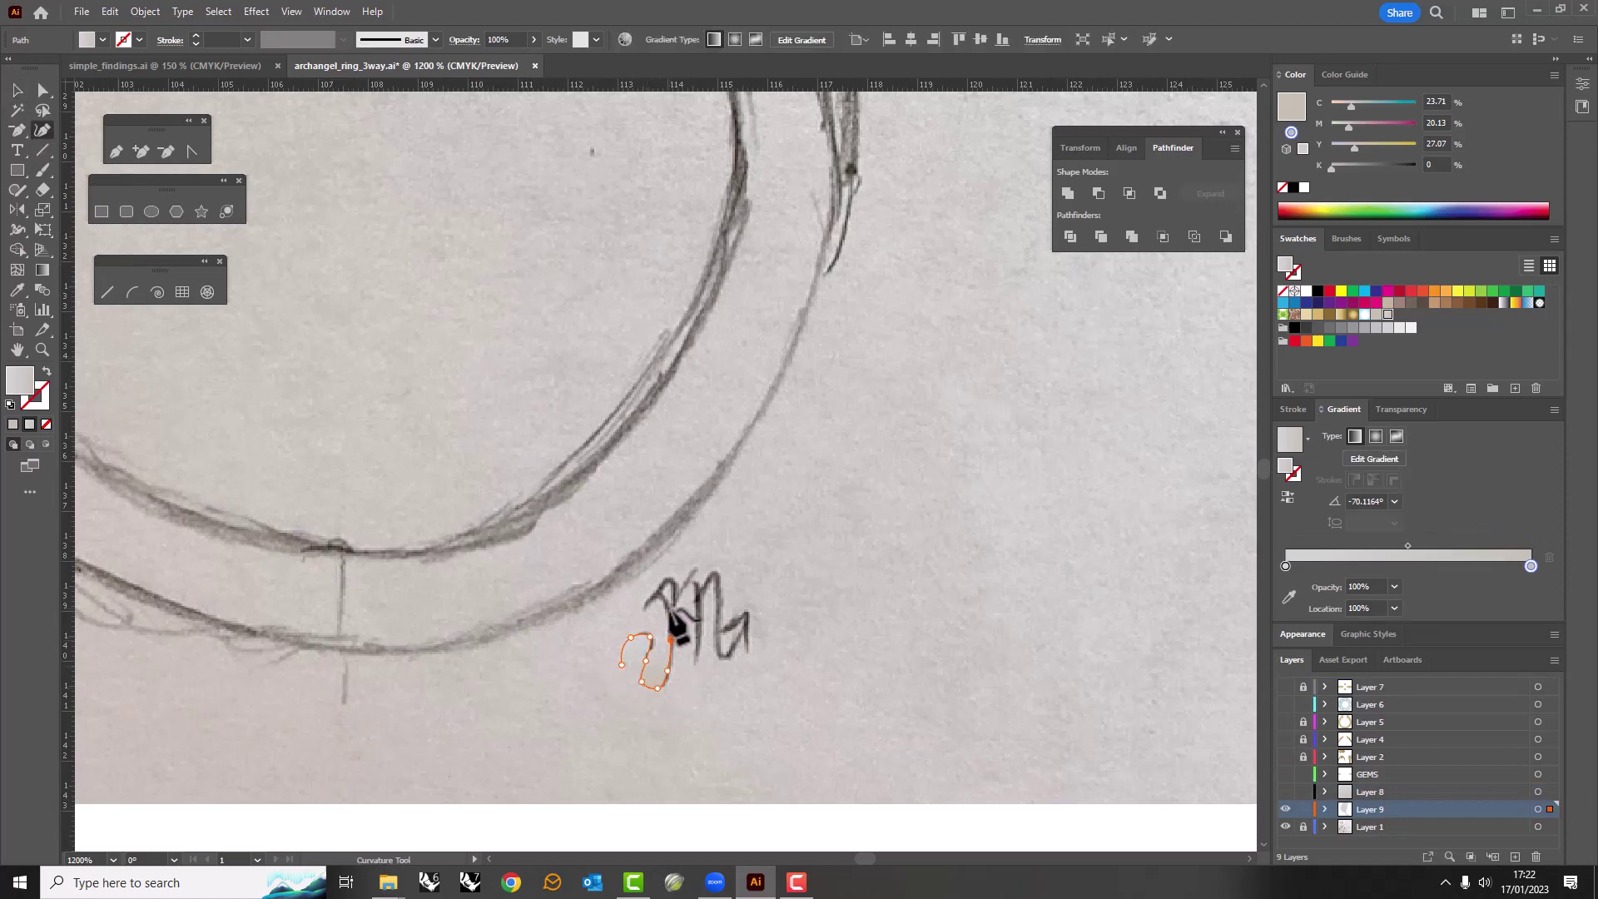
pyautogui.click(38, 401)
pyautogui.click(1294, 327)
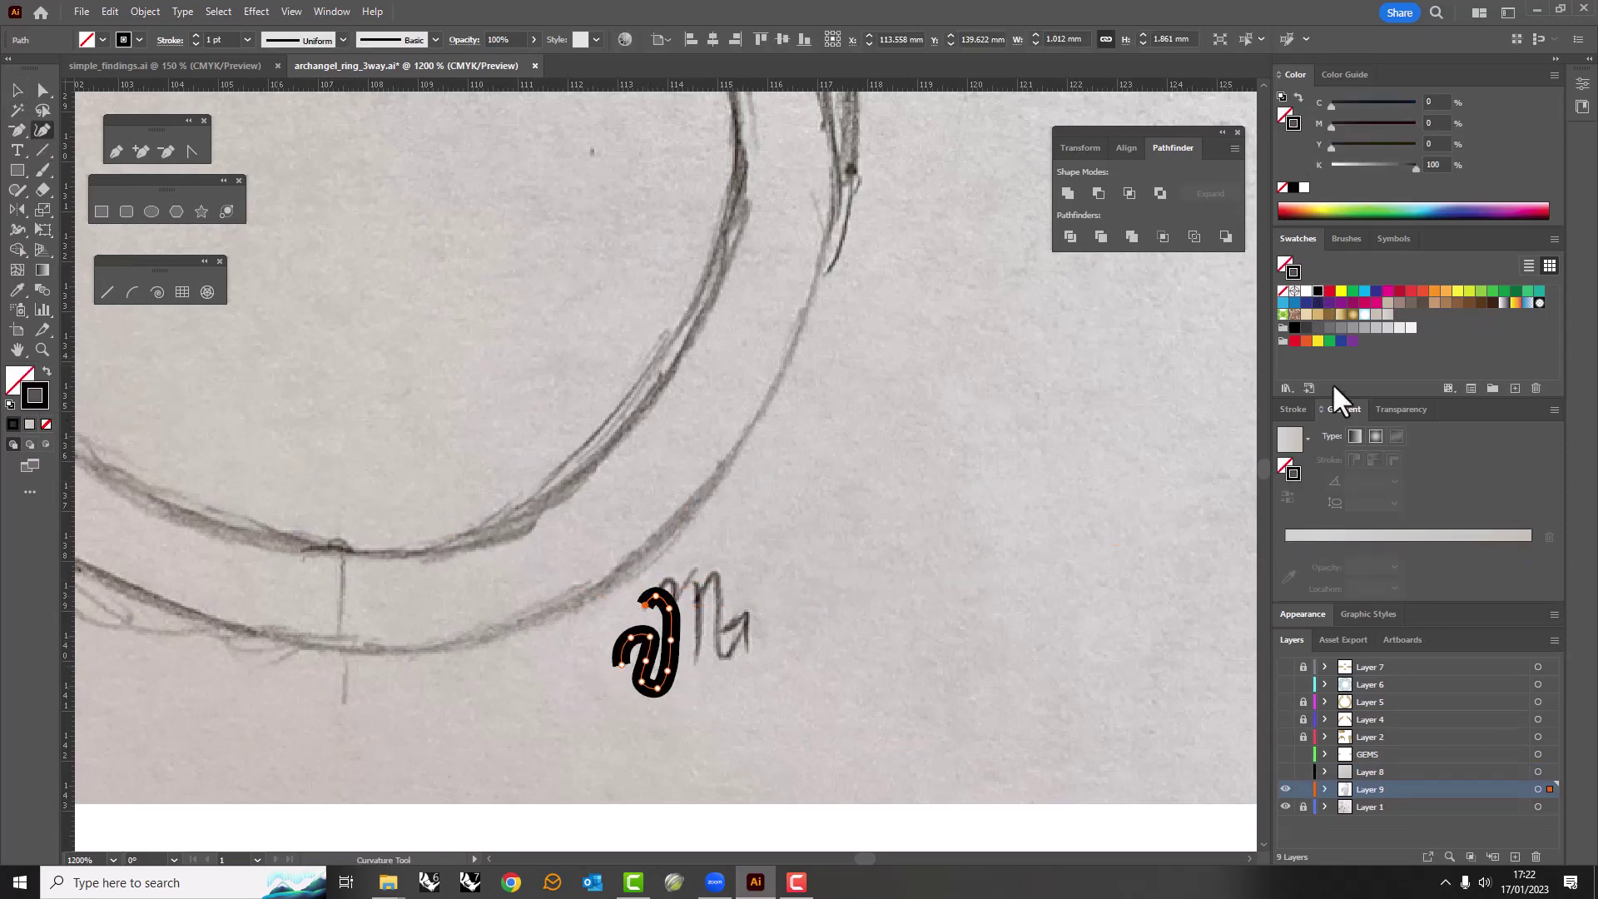
pyautogui.click(1391, 435)
pyautogui.click(1360, 450)
# Trace the signature's strokes and arches with curve points following the sketch.
pyautogui.scroll(3, 677, 613)
pyautogui.hotkey('ctrl', 'shift', 'a')
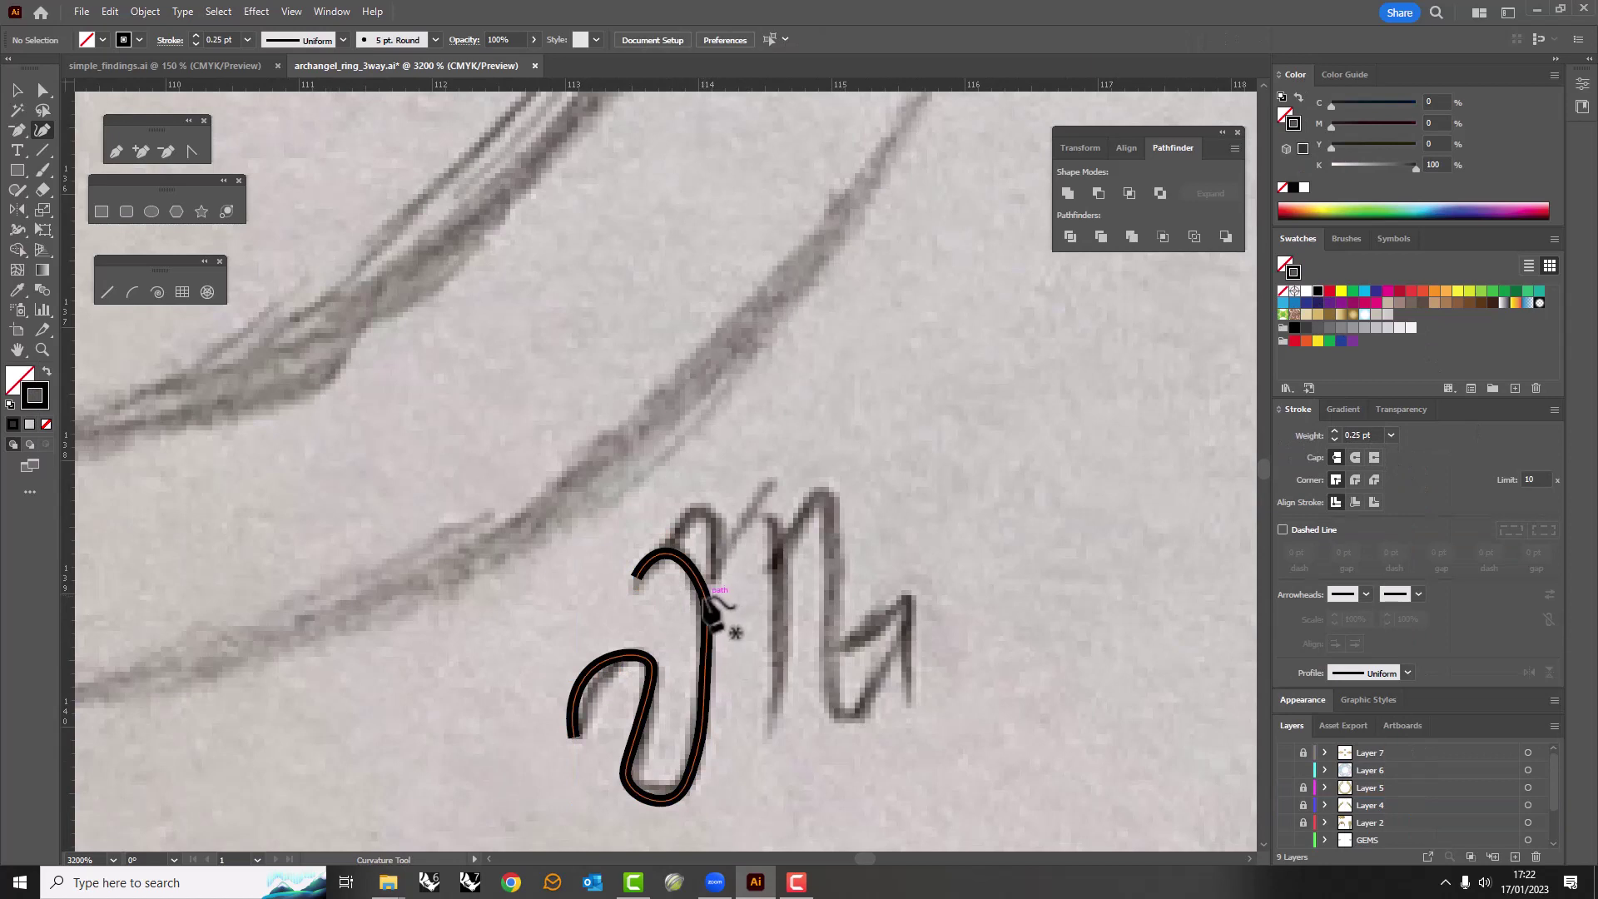
pyautogui.click(713, 581)
pyautogui.click(731, 543)
pyautogui.click(766, 515)
pyautogui.click(766, 737)
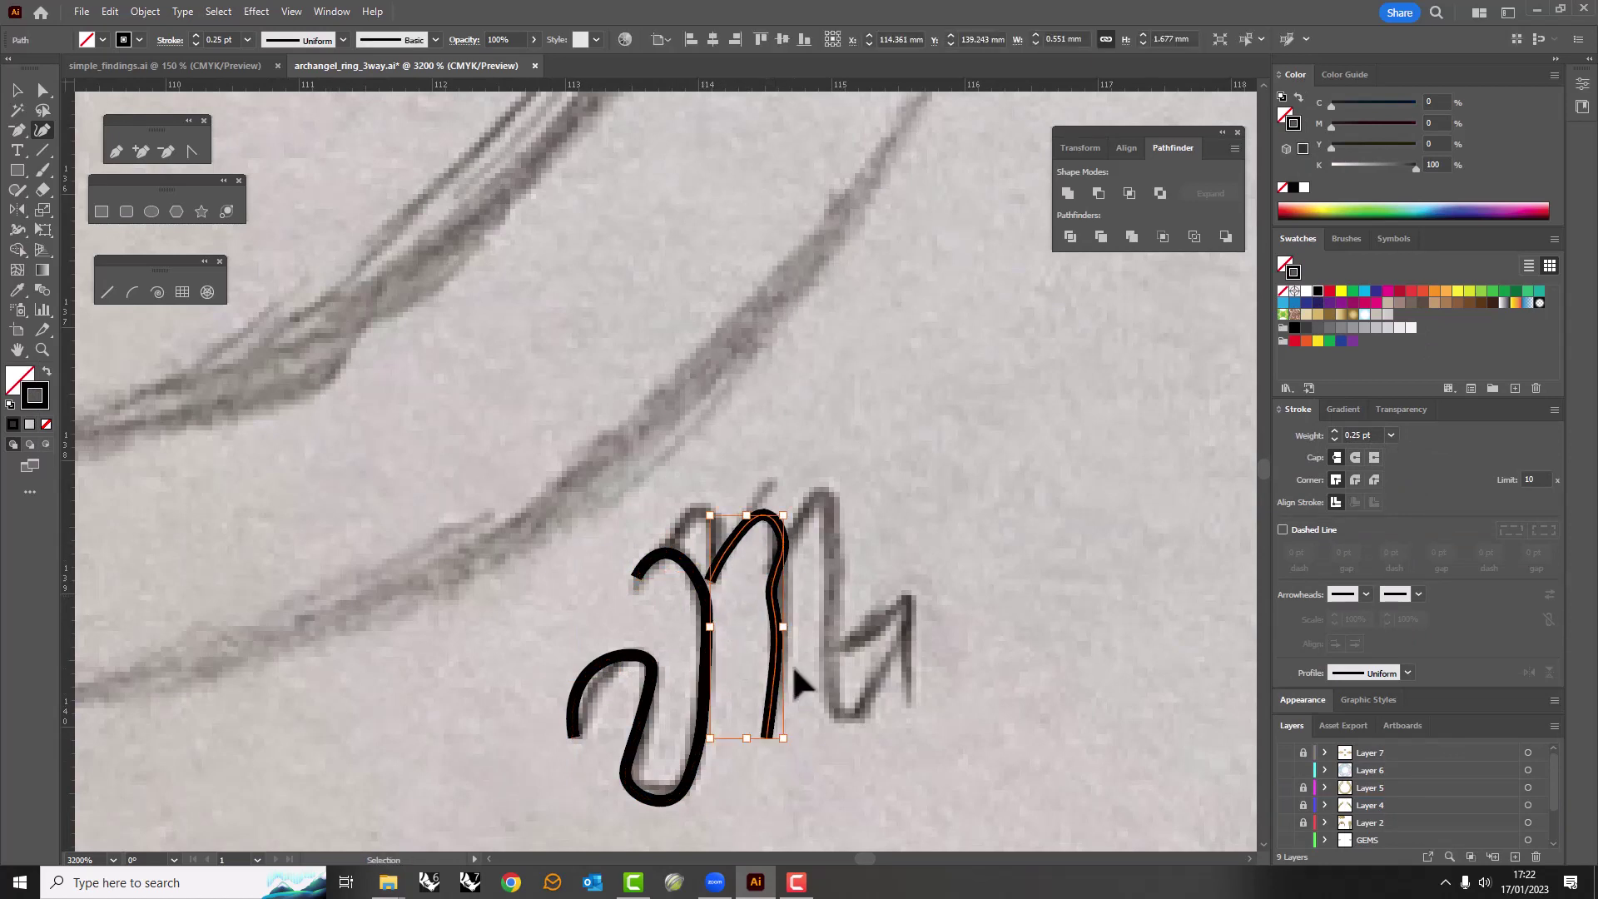
pyautogui.click(793, 538)
pyautogui.click(816, 505)
pyautogui.click(828, 578)
pyautogui.click(907, 598)
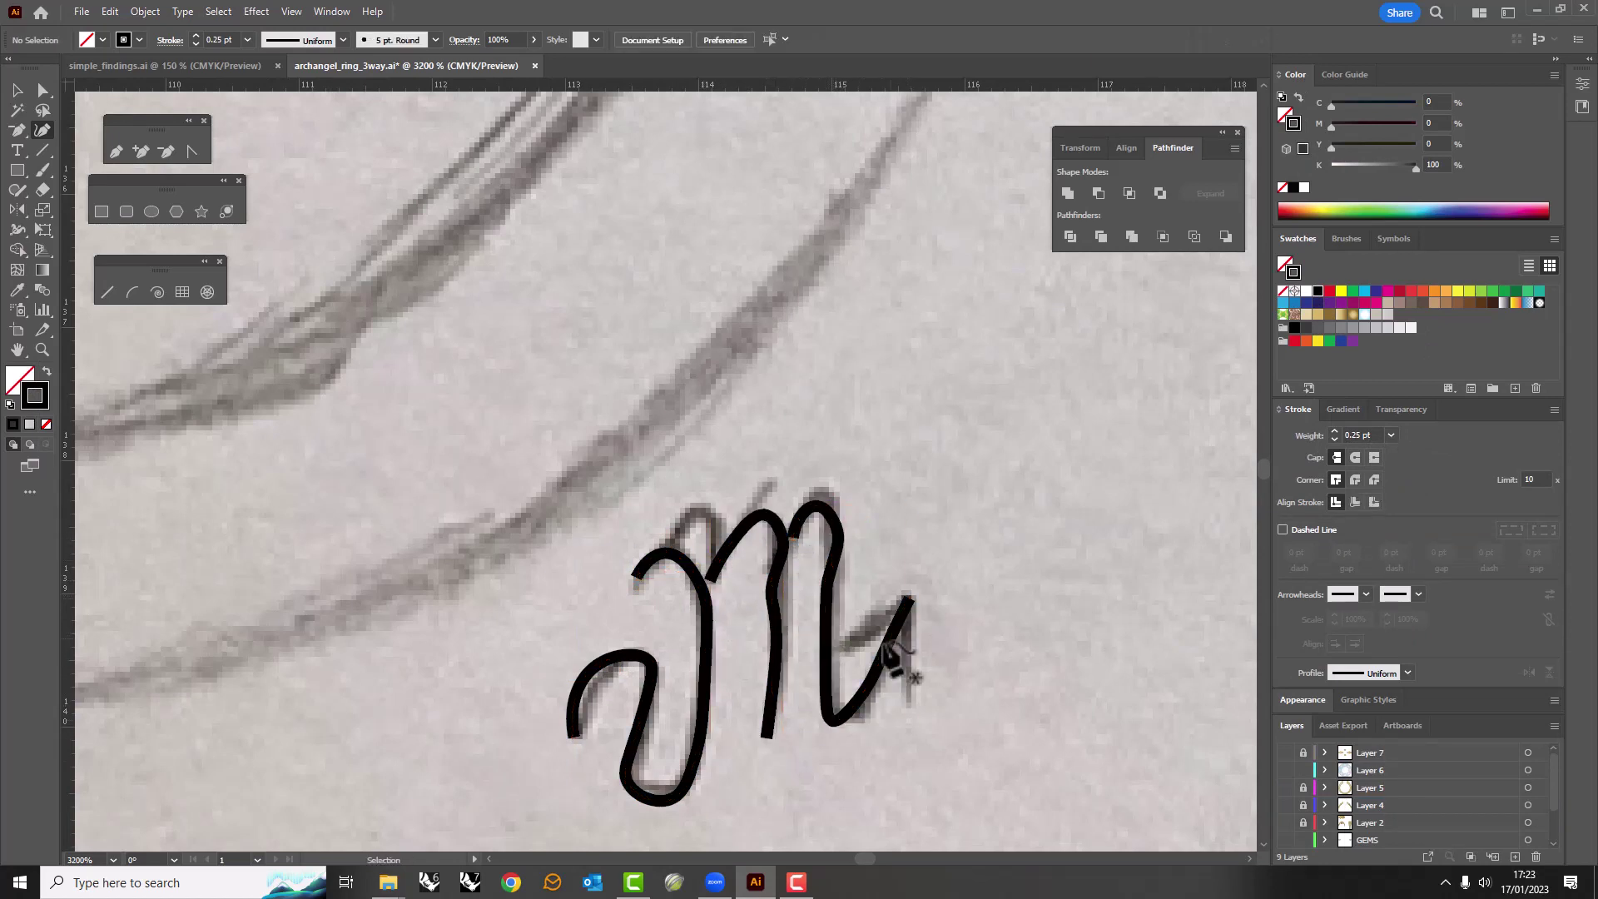
pyautogui.press('Escape')
pyautogui.press('Escape')
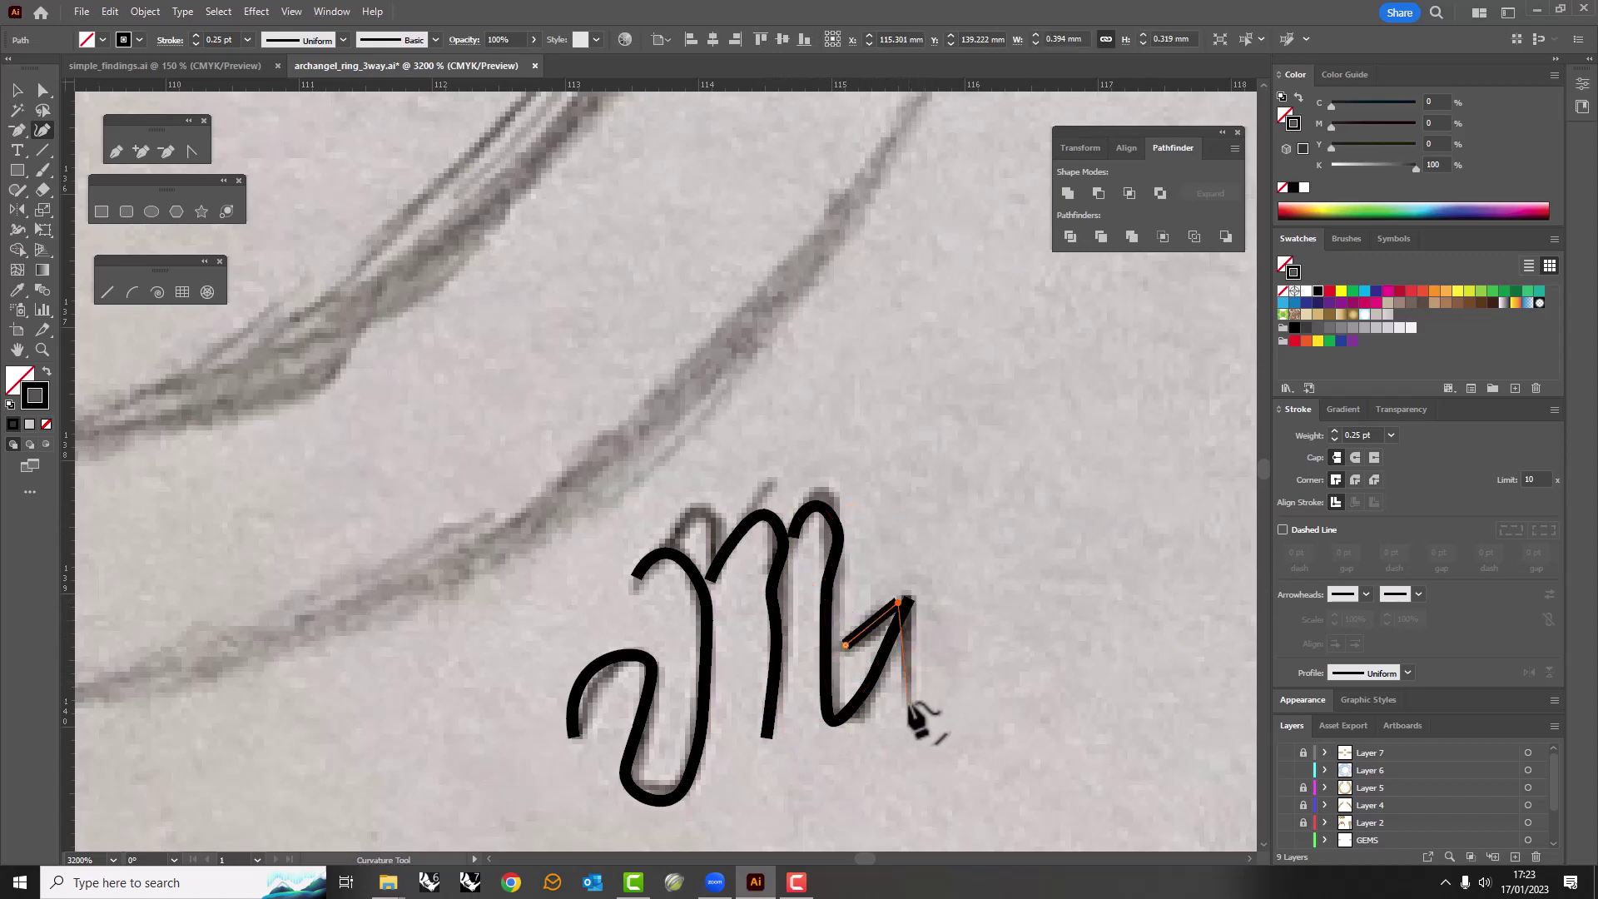
# Adjust the left stroke's anchor so it matches the sketch.
pyautogui.click(779, 583)
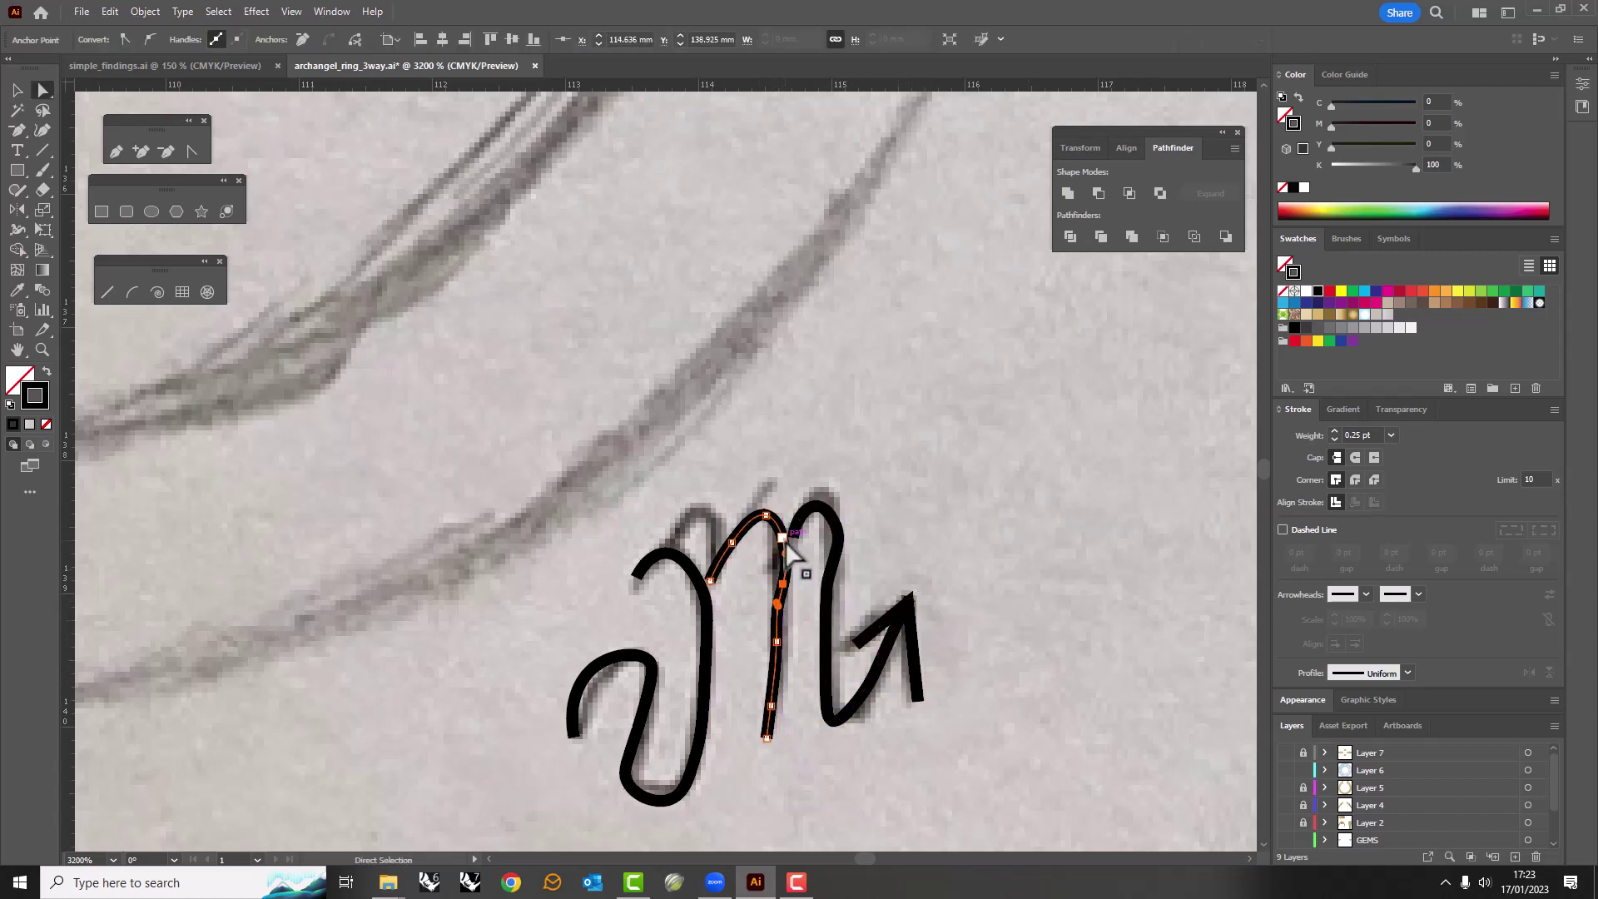
pyautogui.click(710, 580)
pyautogui.moveTo(681, 573); pyautogui.dragTo(714, 595)
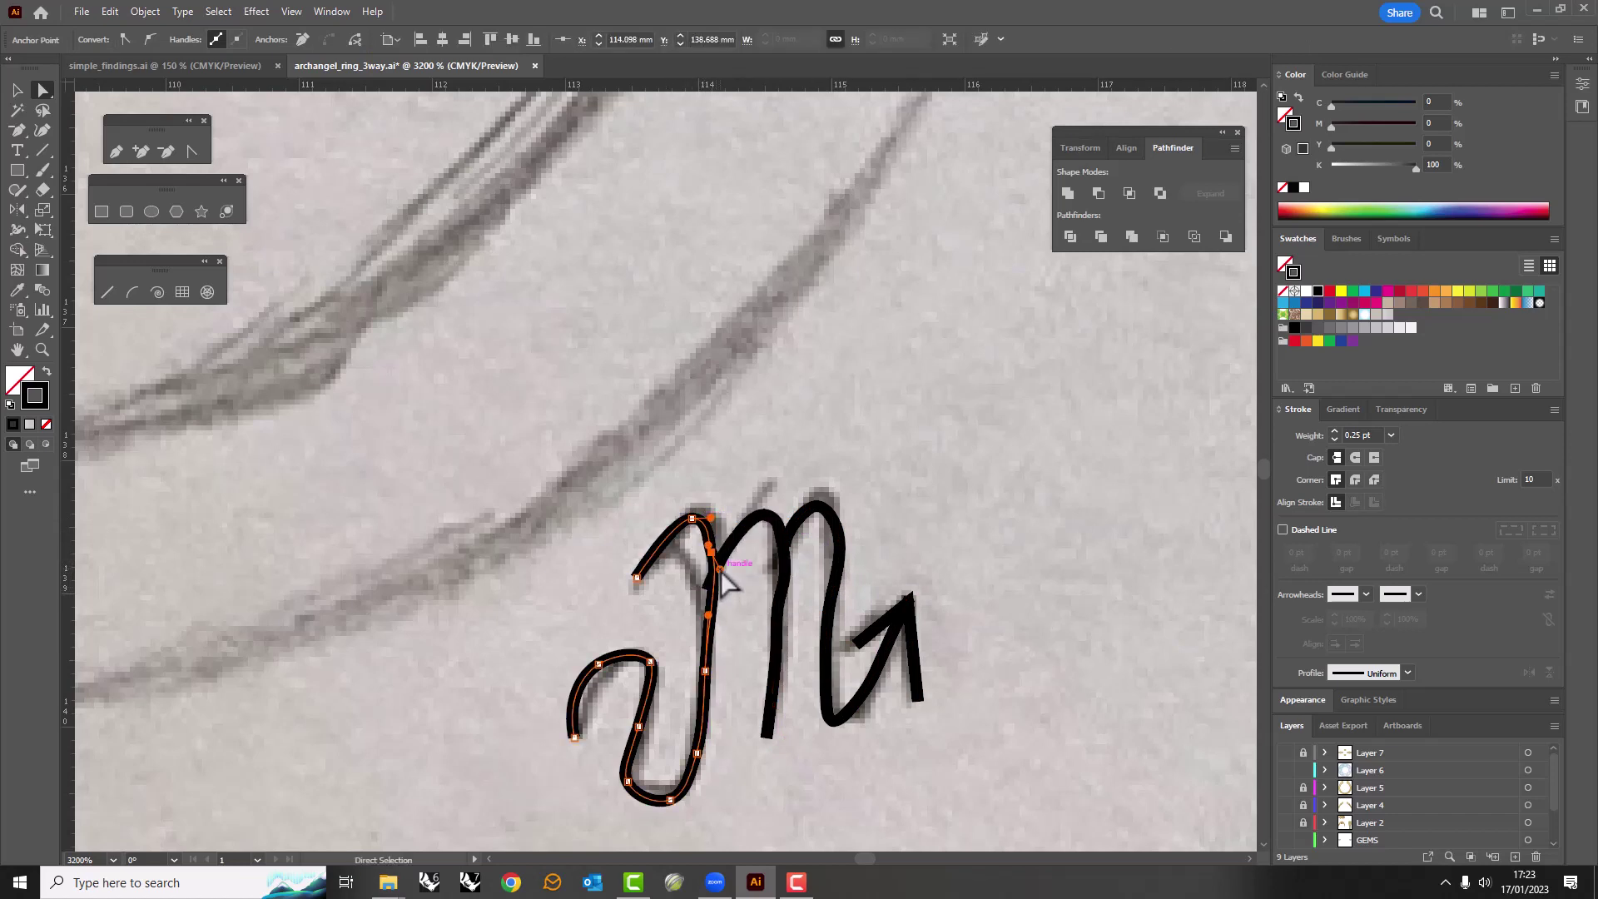
pyautogui.click(579, 728)
pyautogui.scroll(-3, 554, 665)
# Move the signature layer above the background, show the ring layers, and place it under the ring.
pyautogui.press('v')
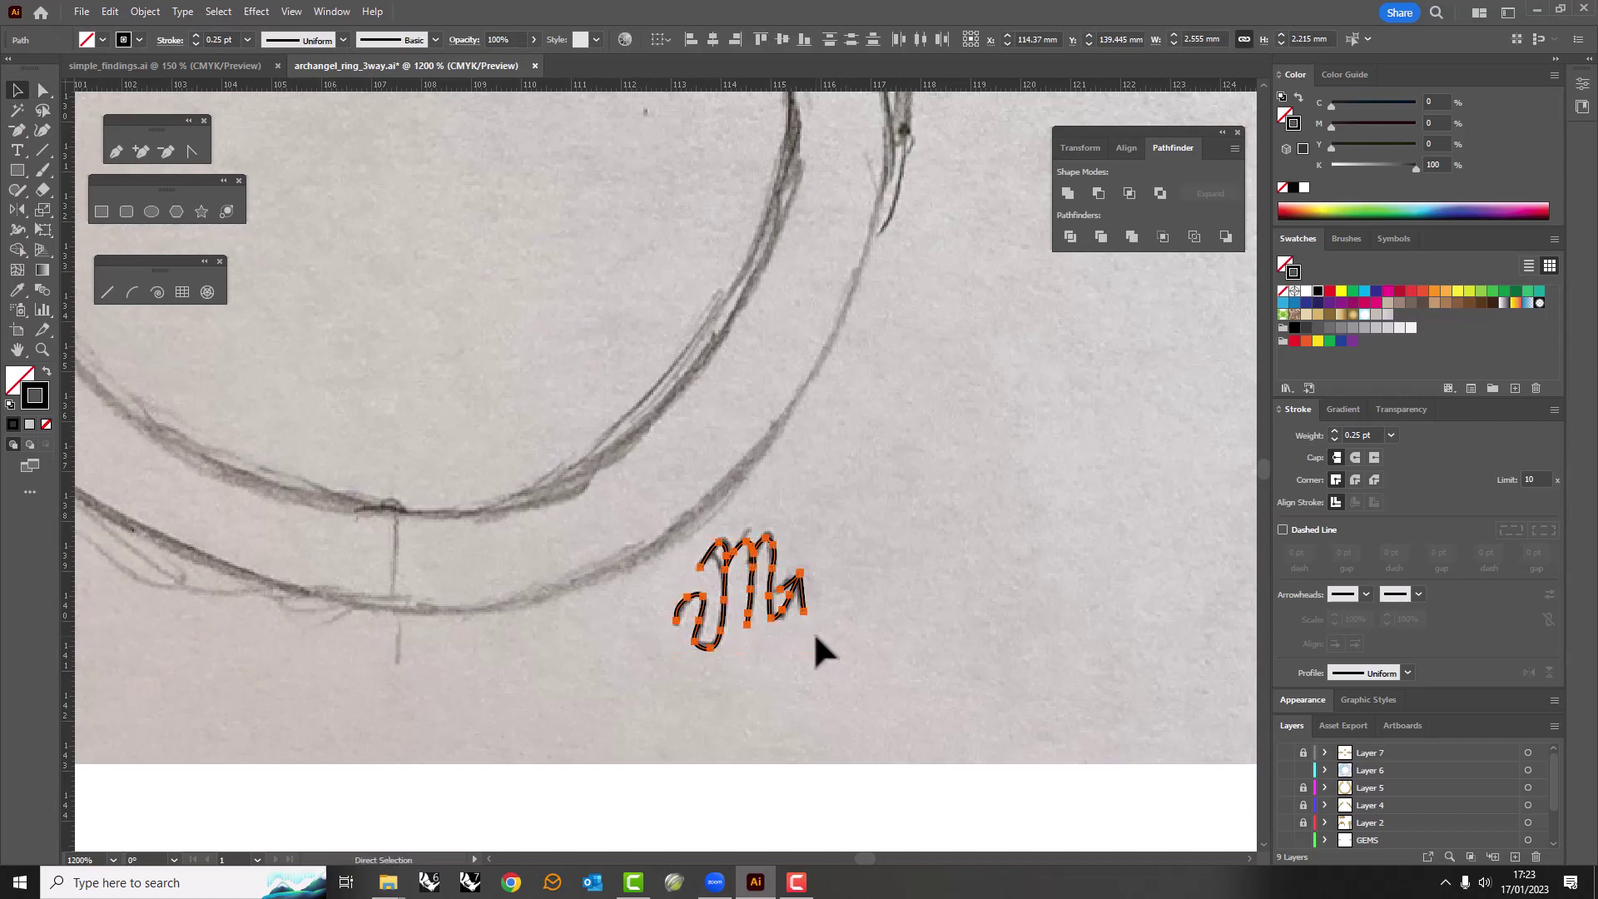
pyautogui.scroll(-2, 1375, 799)
pyautogui.moveTo(1375, 793); pyautogui.dragTo(1375, 794)
pyautogui.keyDown('alt'); pyautogui.click(1285, 806); pyautogui.keyUp('alt')
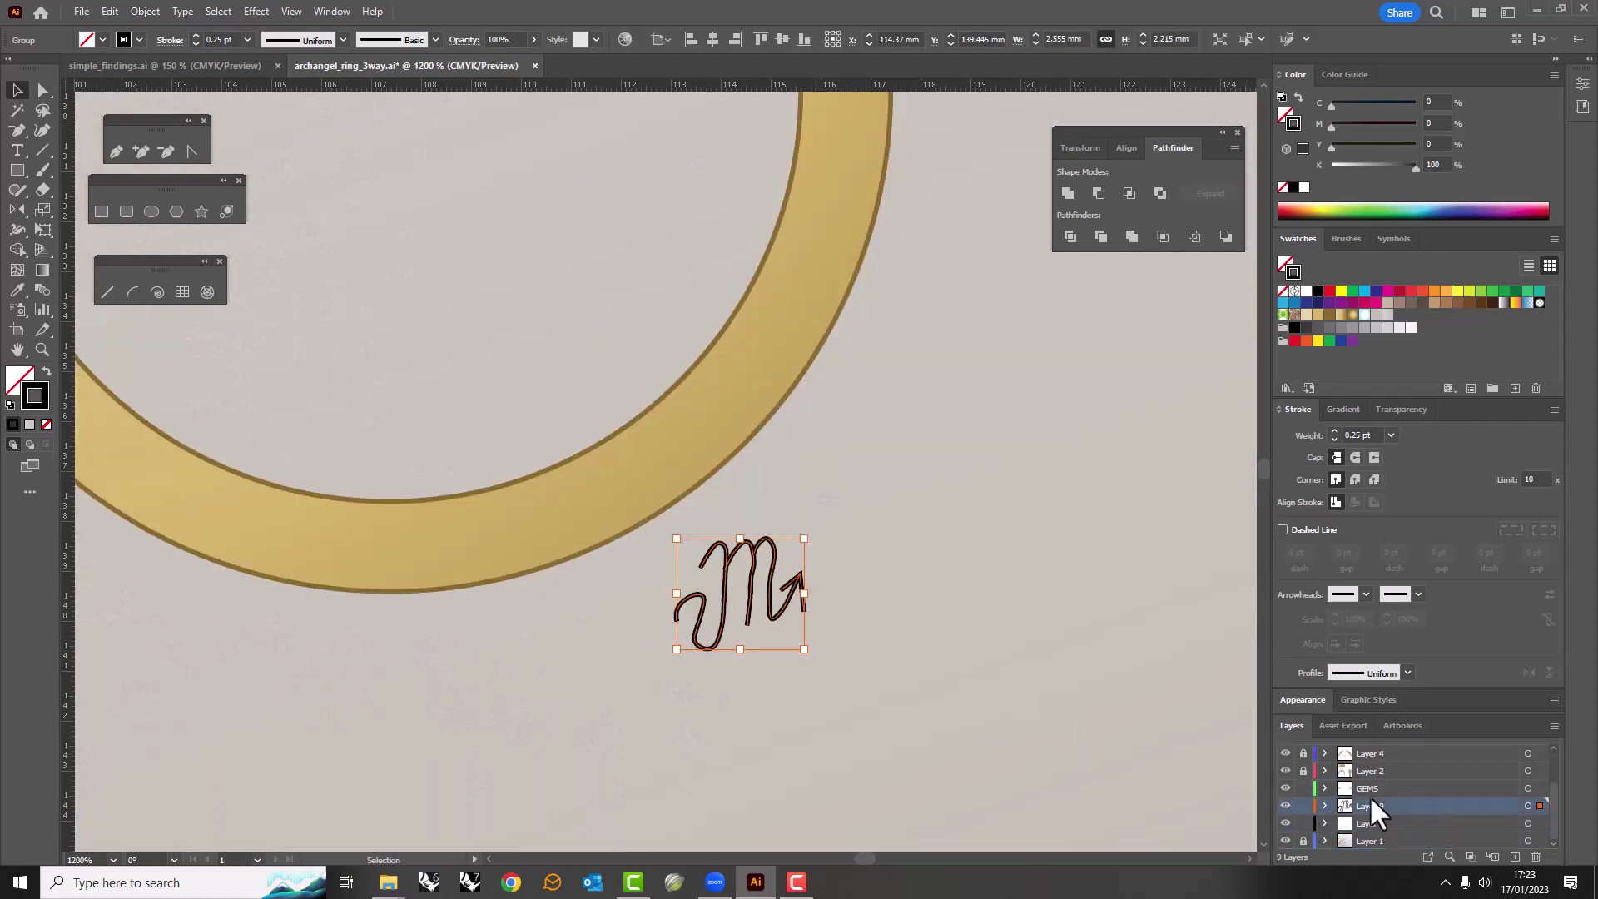
pyautogui.hotkey('ctrl', '-')
pyautogui.hotkey('ctrl', '-')
pyautogui.hotkey('ctrl', '-')
pyautogui.moveTo(822, 504); pyautogui.dragTo(841, 487)
pyautogui.hotkey('ctrl', '+')
# Position the signature group beneath the ring and flatten it to fit.
pyautogui.click(792, 749)
pyautogui.click(1346, 238)
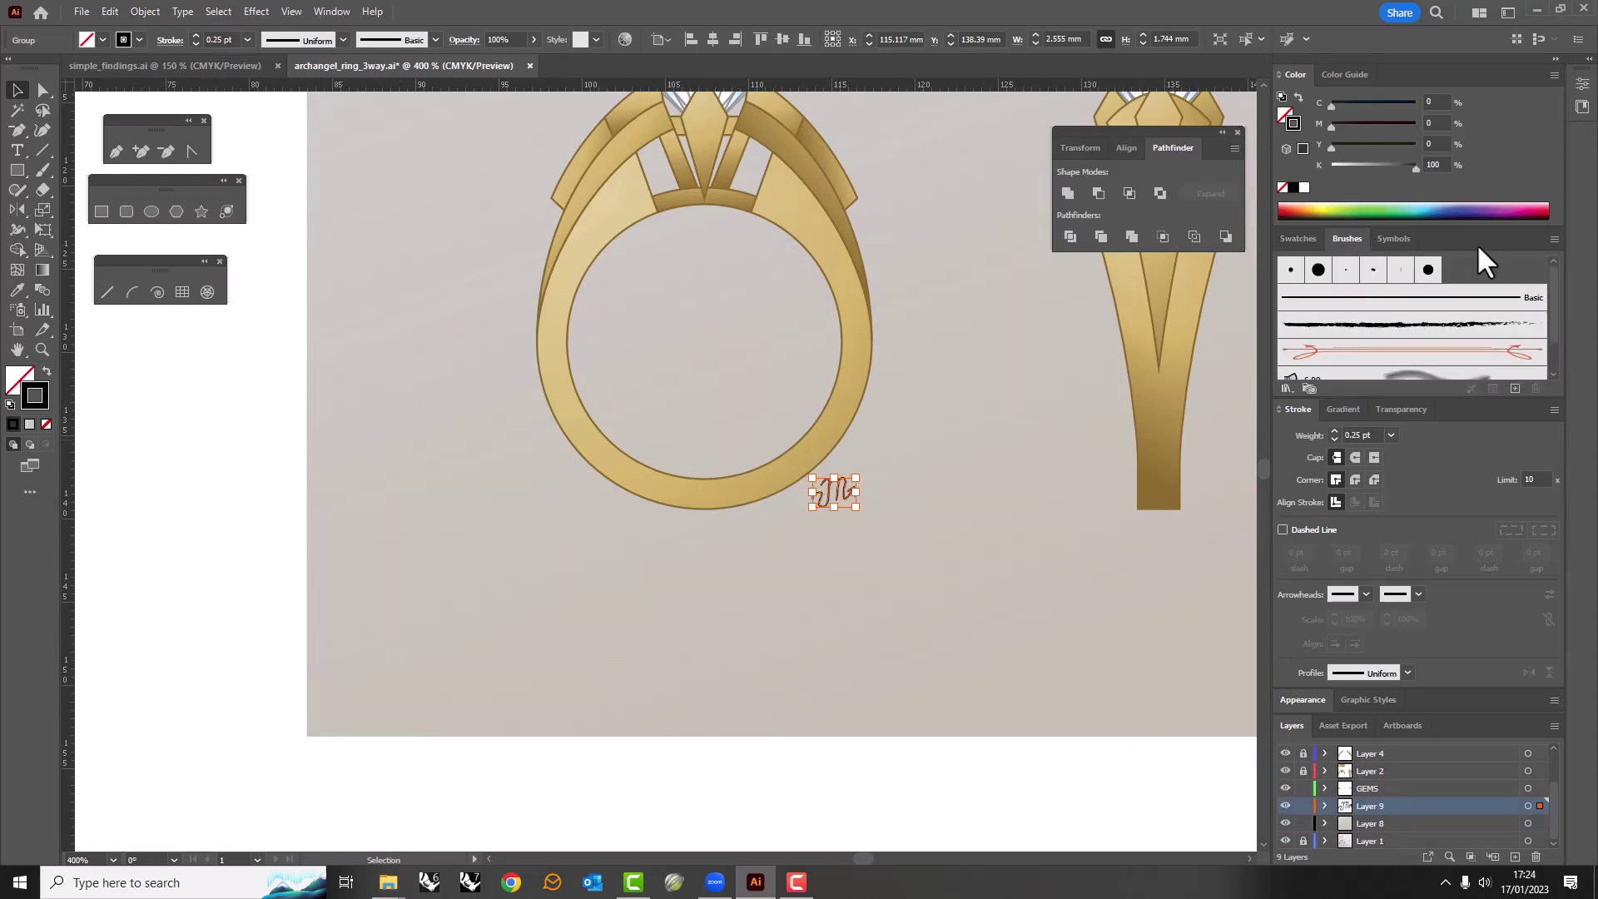
pyautogui.click(1554, 239)
pyautogui.click(857, 518)
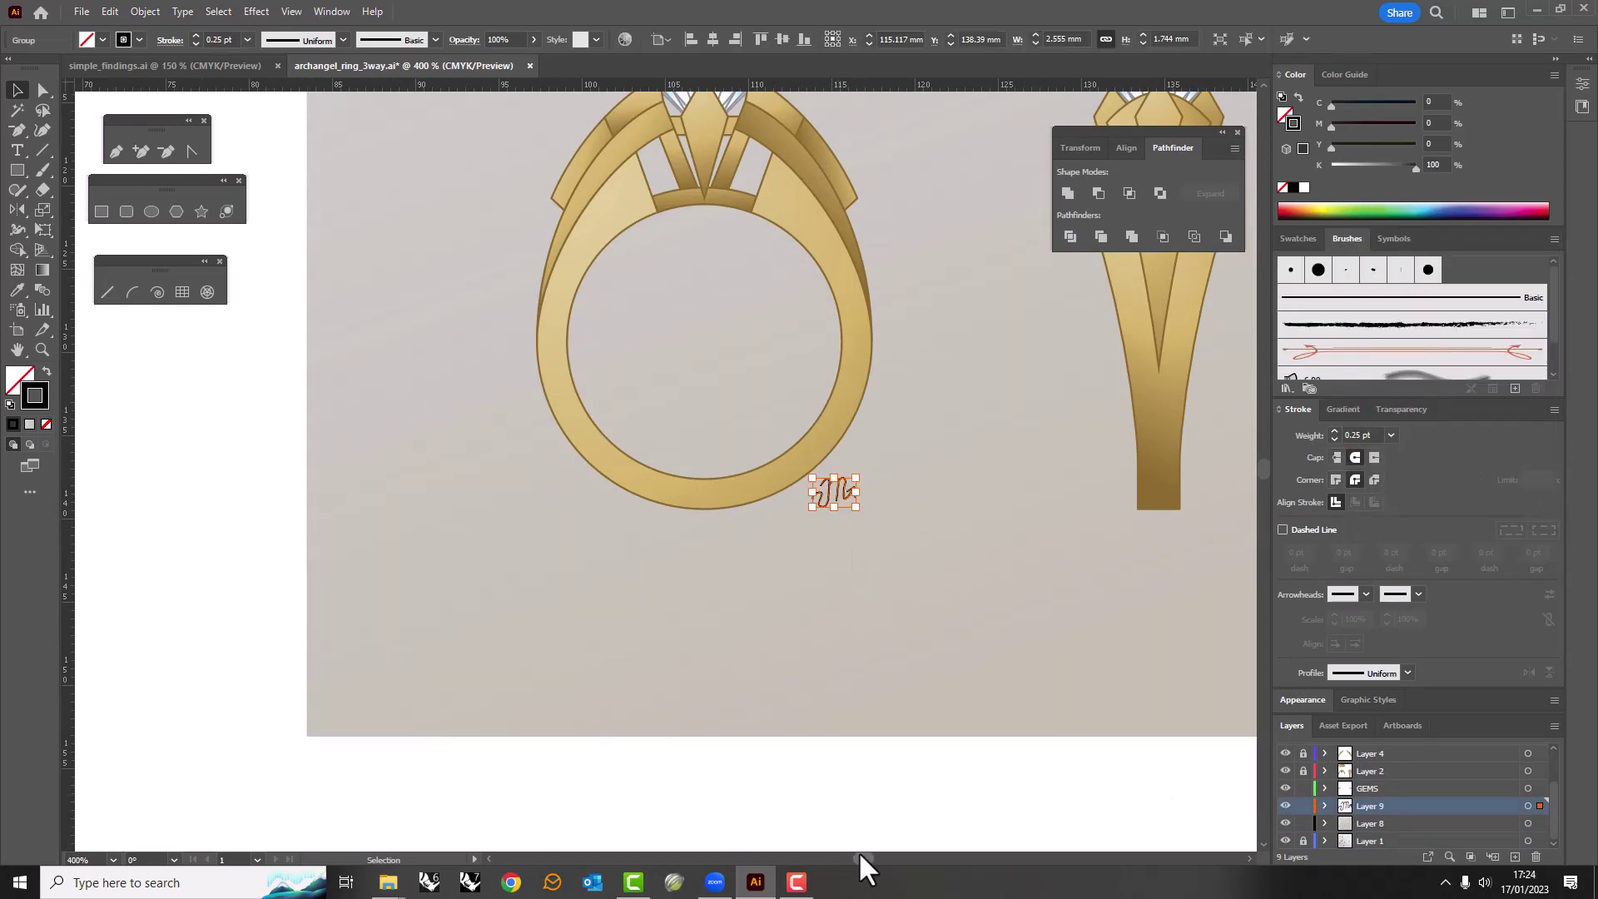
pyautogui.moveTo(847, 504); pyautogui.dragTo(676, 662)
pyautogui.click(676, 662)
pyautogui.click(1298, 238)
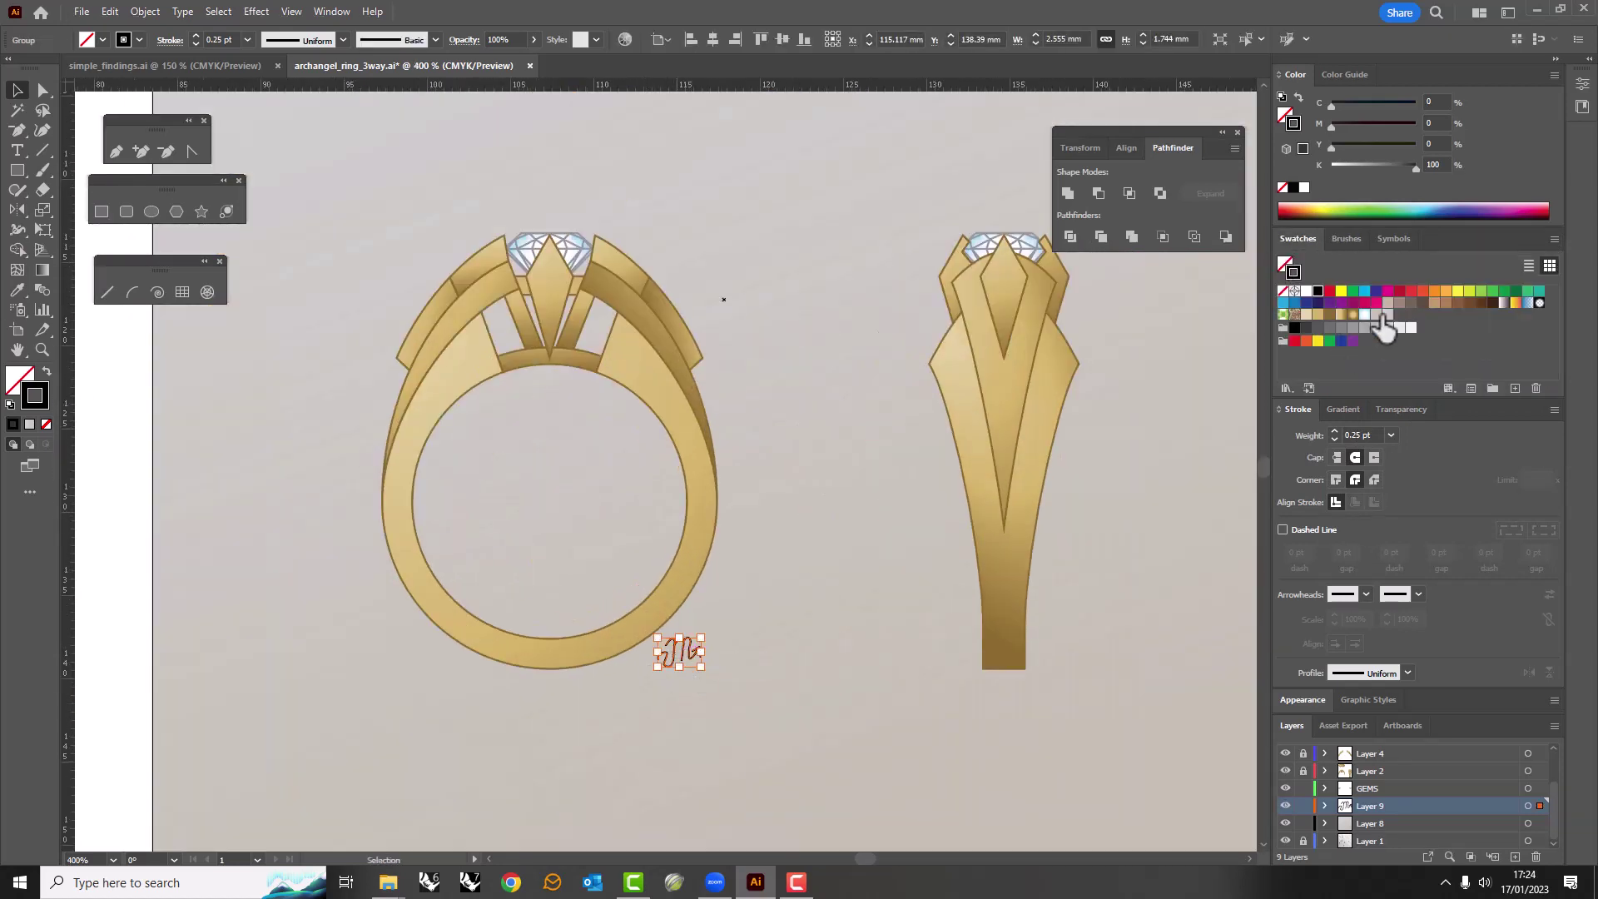
pyautogui.moveTo(679, 666); pyautogui.dragTo(690, 660)
# Move all the coloured ring artwork beside the pencil sketch and close the floating tool group.
pyautogui.scroll(-5, 695, 588)
pyautogui.scroll(3, 764, 607)
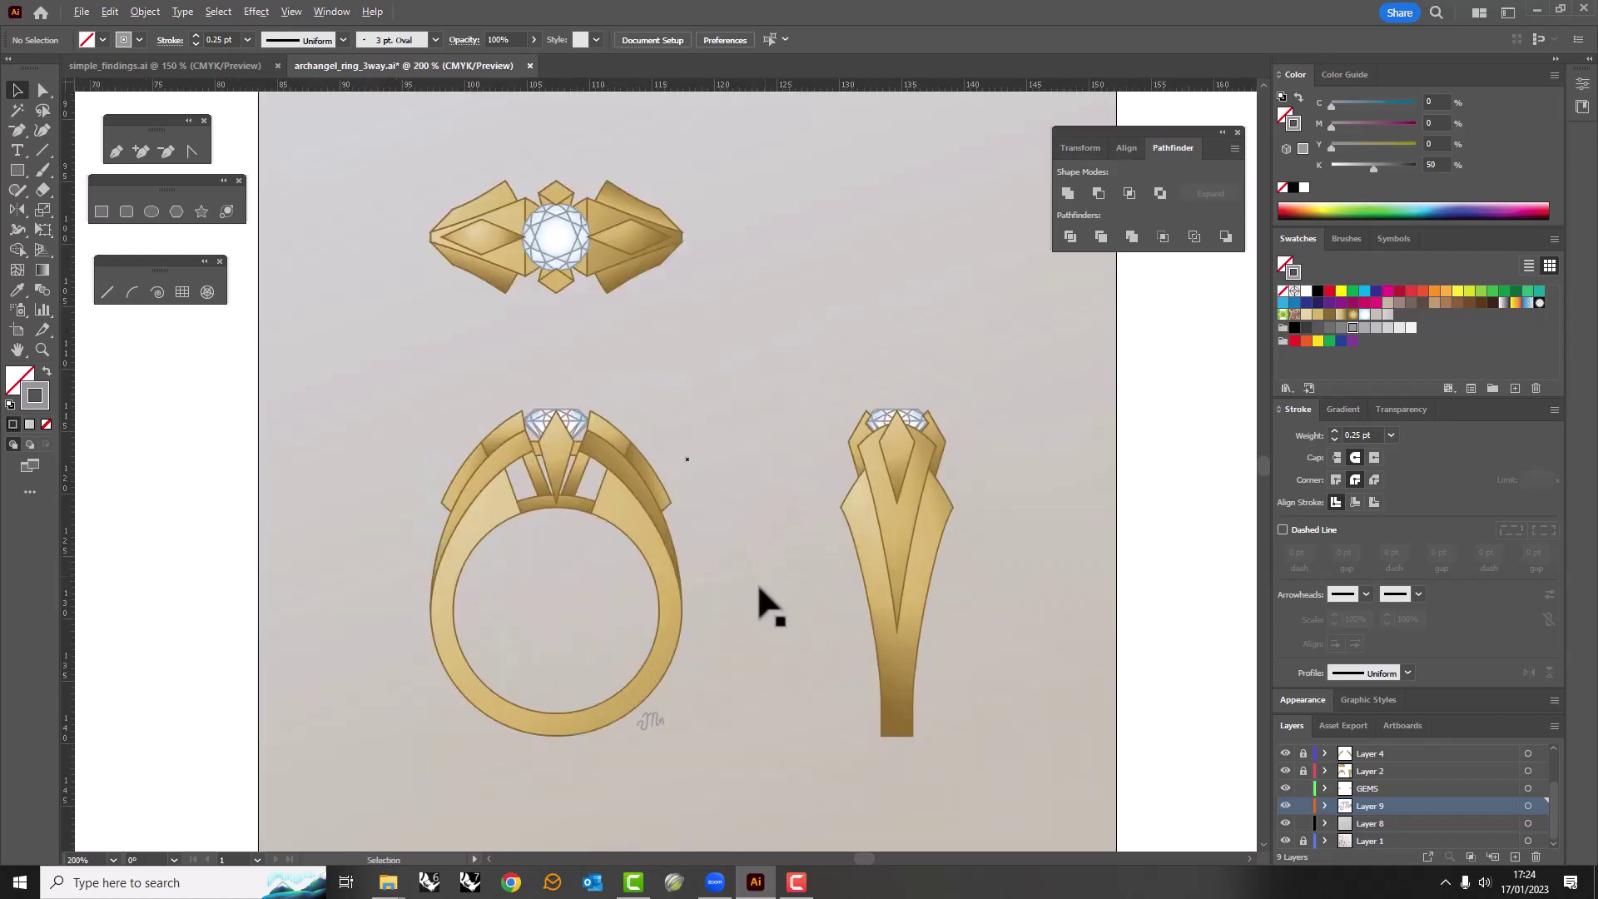
pyautogui.scroll(-2, 471, 583)
pyautogui.hscroll(-2, 466, 574)
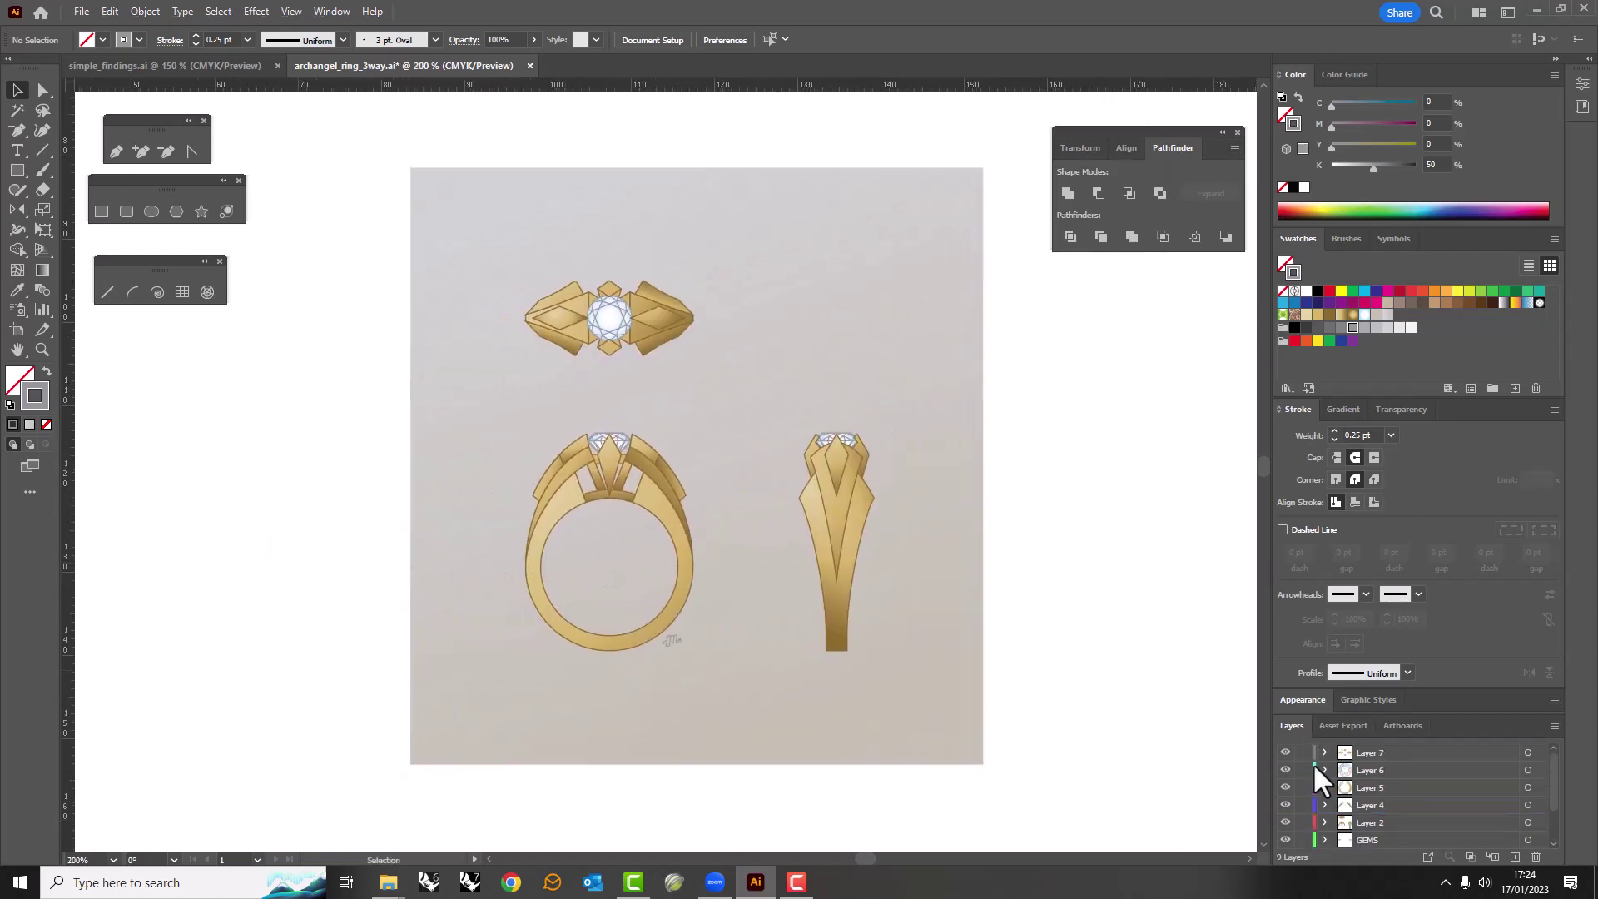
pyautogui.hotkey('ctrl', 'a')
pyautogui.hotkey('ctrl', '-')
pyautogui.moveTo(832, 624); pyautogui.dragTo(911, 626)
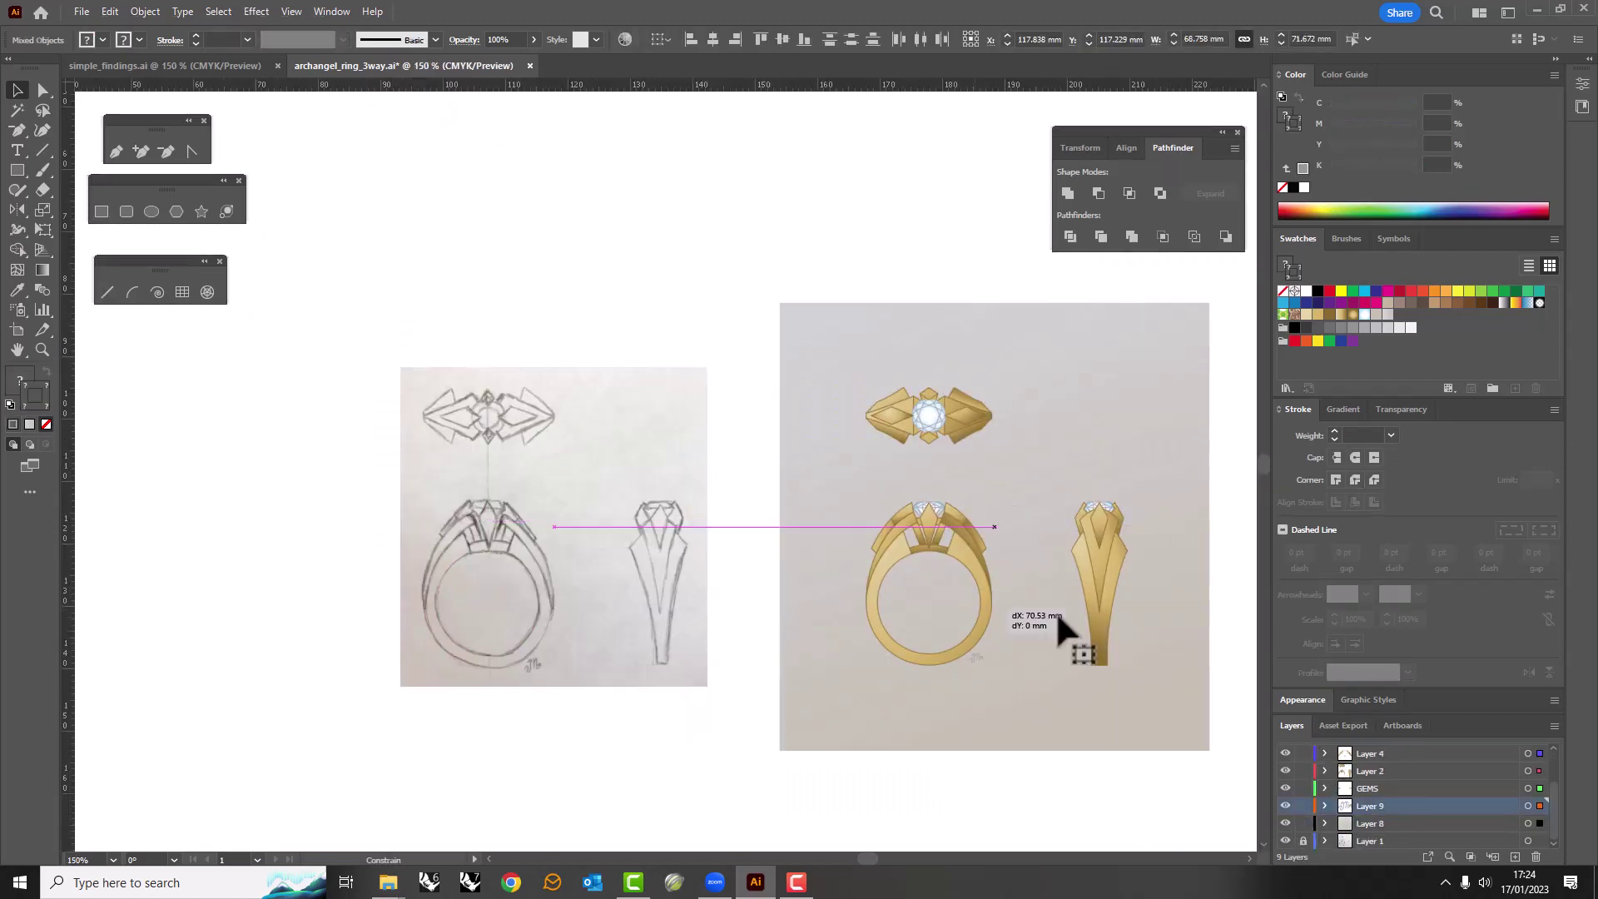
pyautogui.click(589, 312)
pyautogui.hotkey('ctrl', '+')
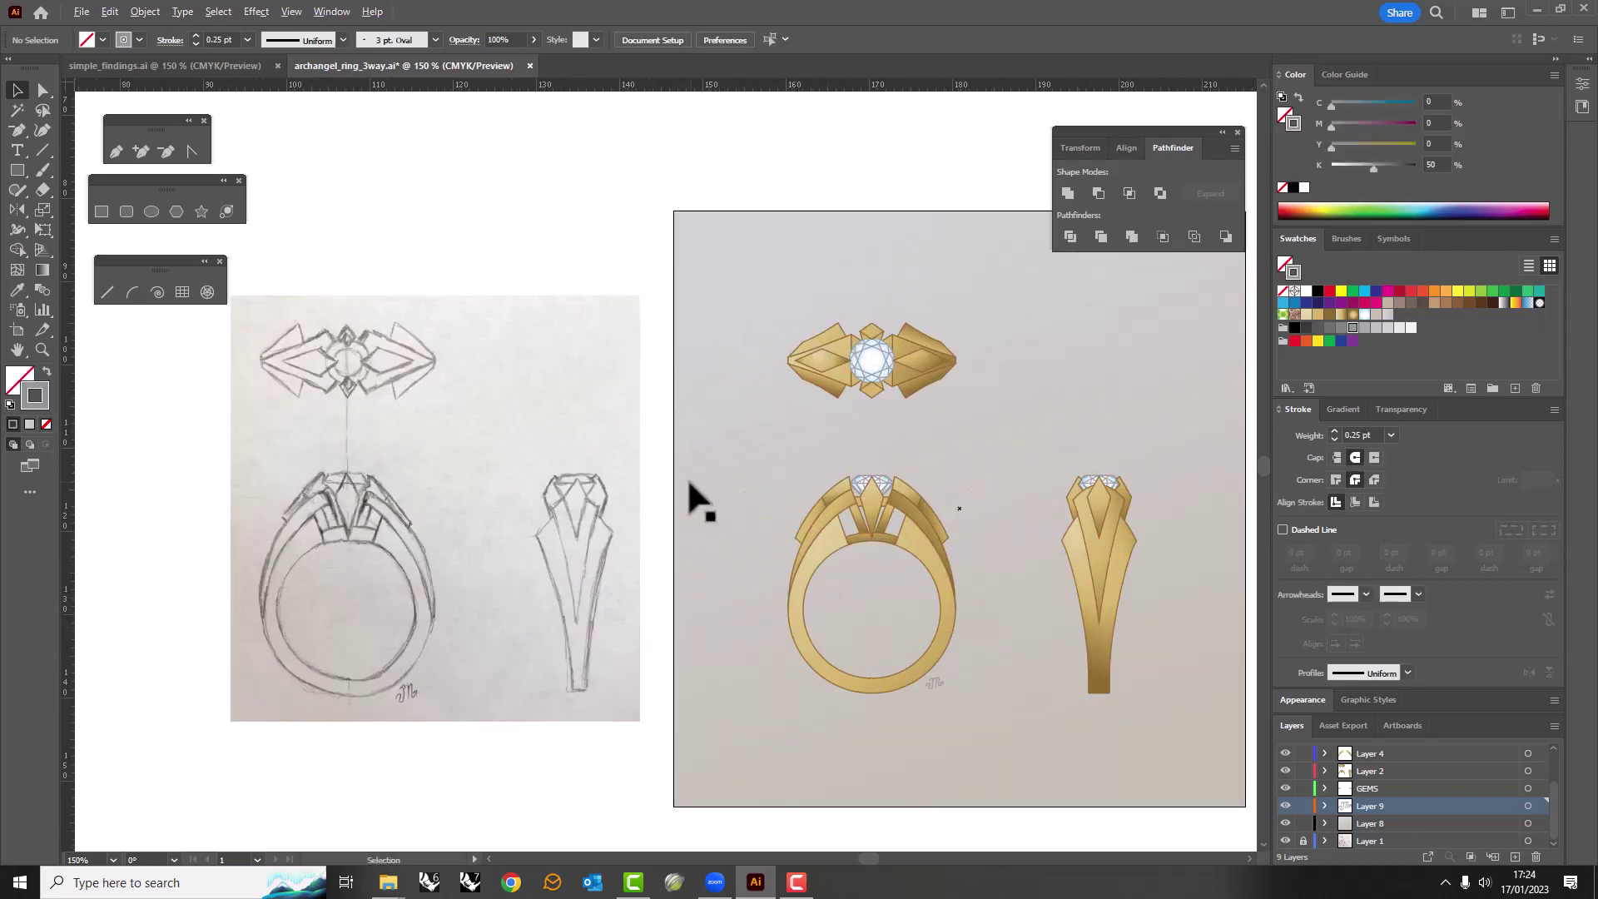
pyautogui.hscroll(2, 695, 499)
pyautogui.click(239, 180)
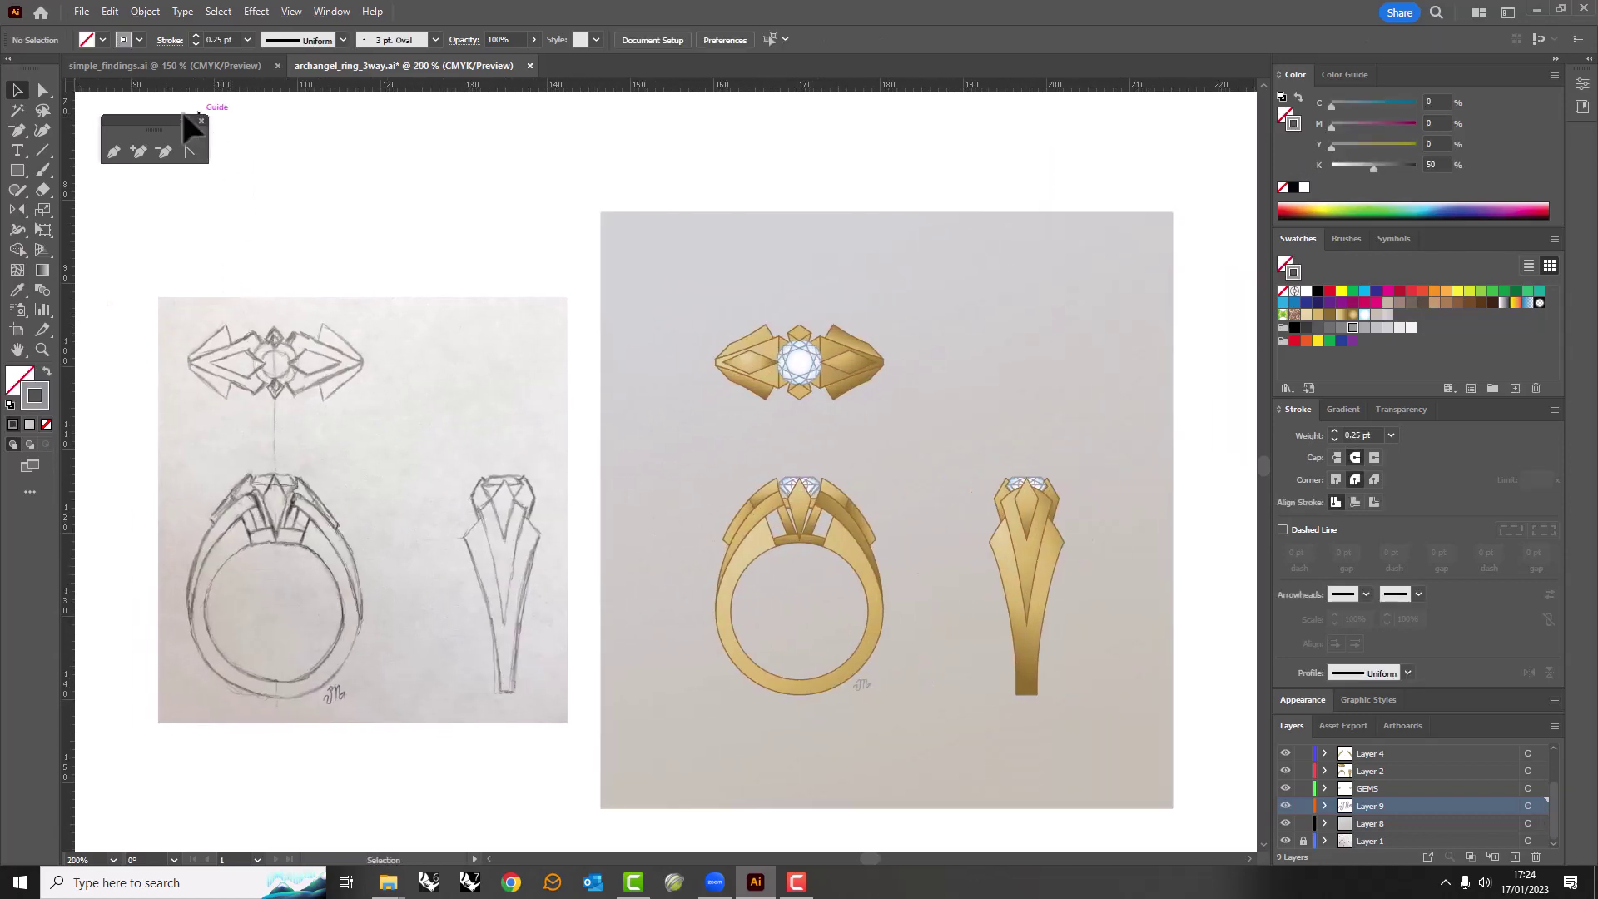